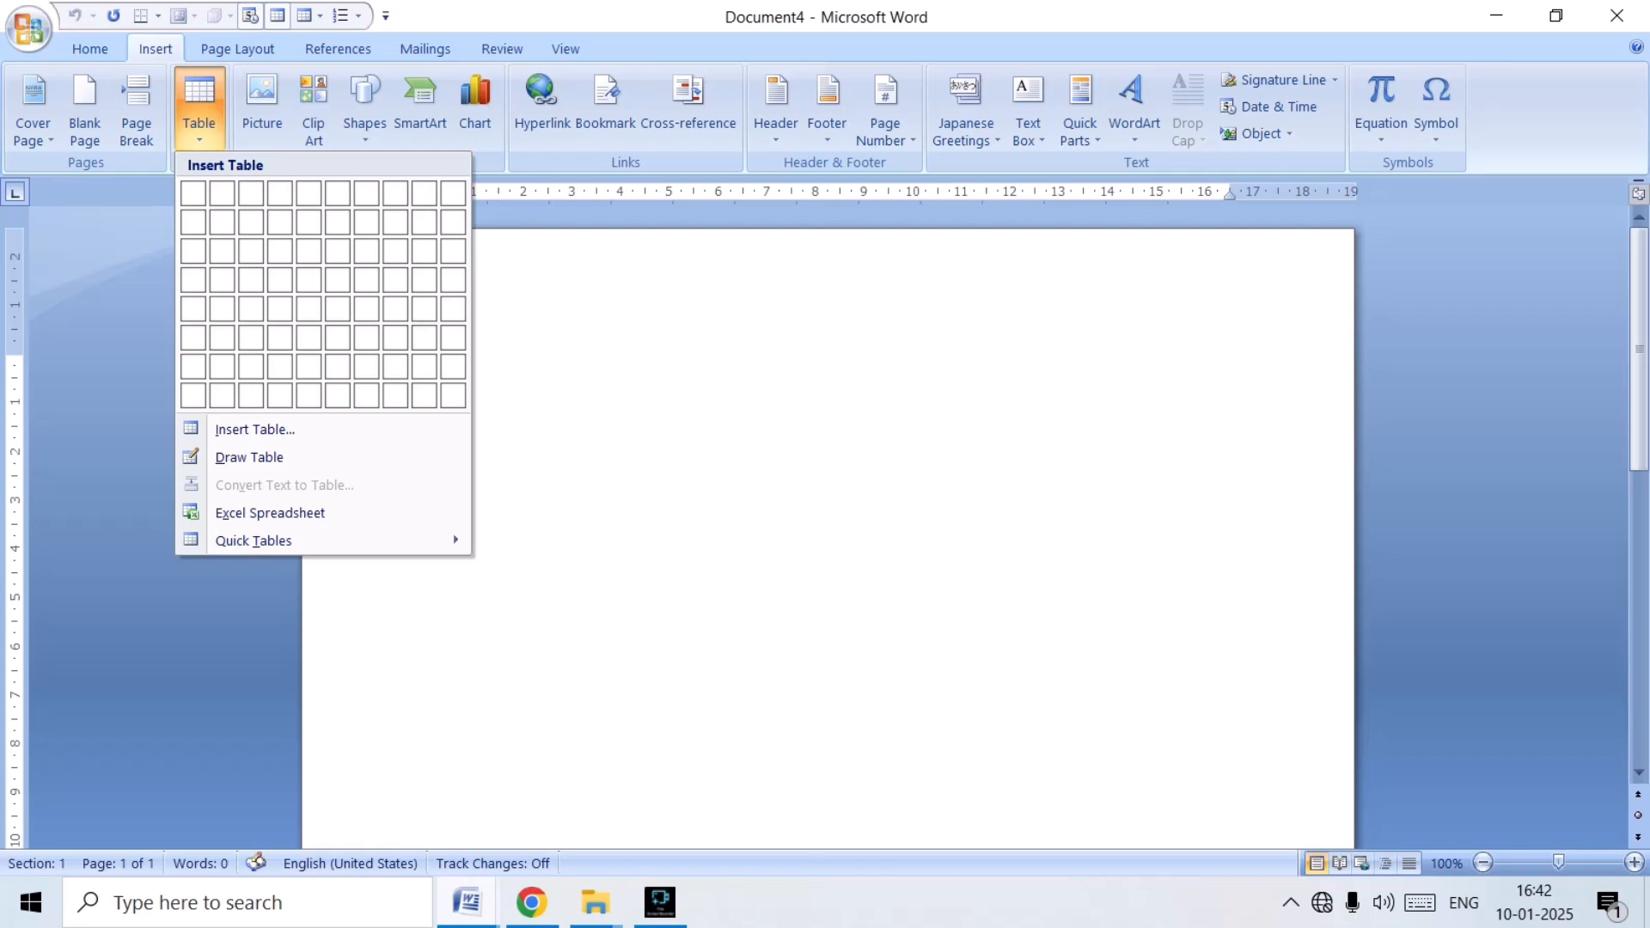
Switch to Document1 and examine its variables table and the cash bill layout below it.
key(Escape)
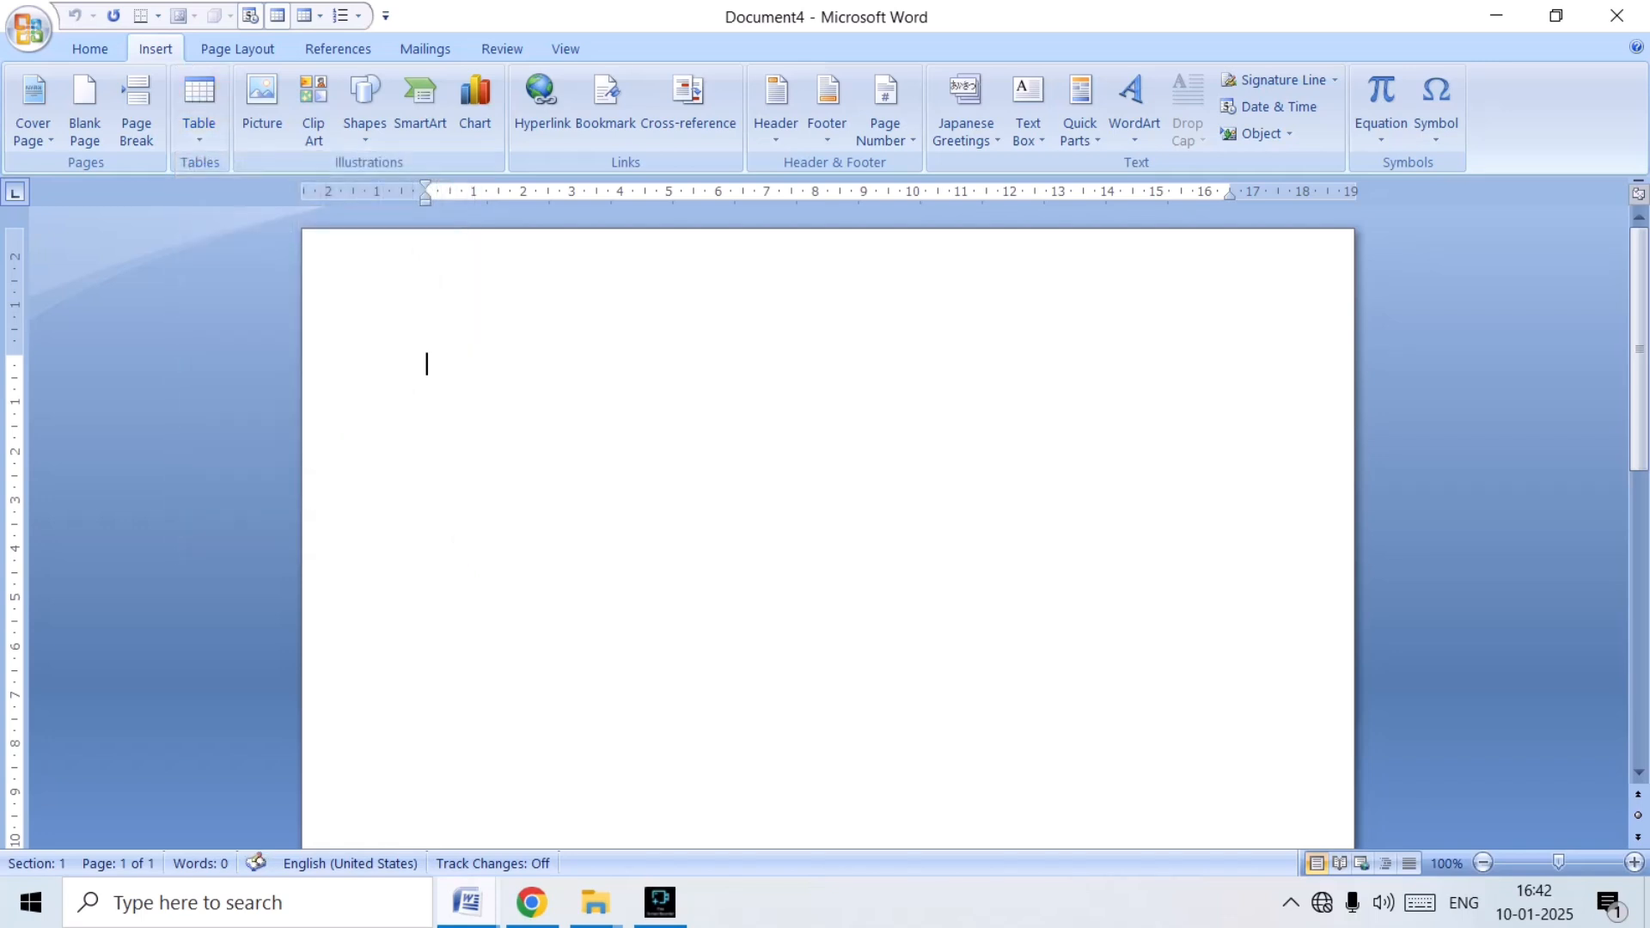
click(467, 902)
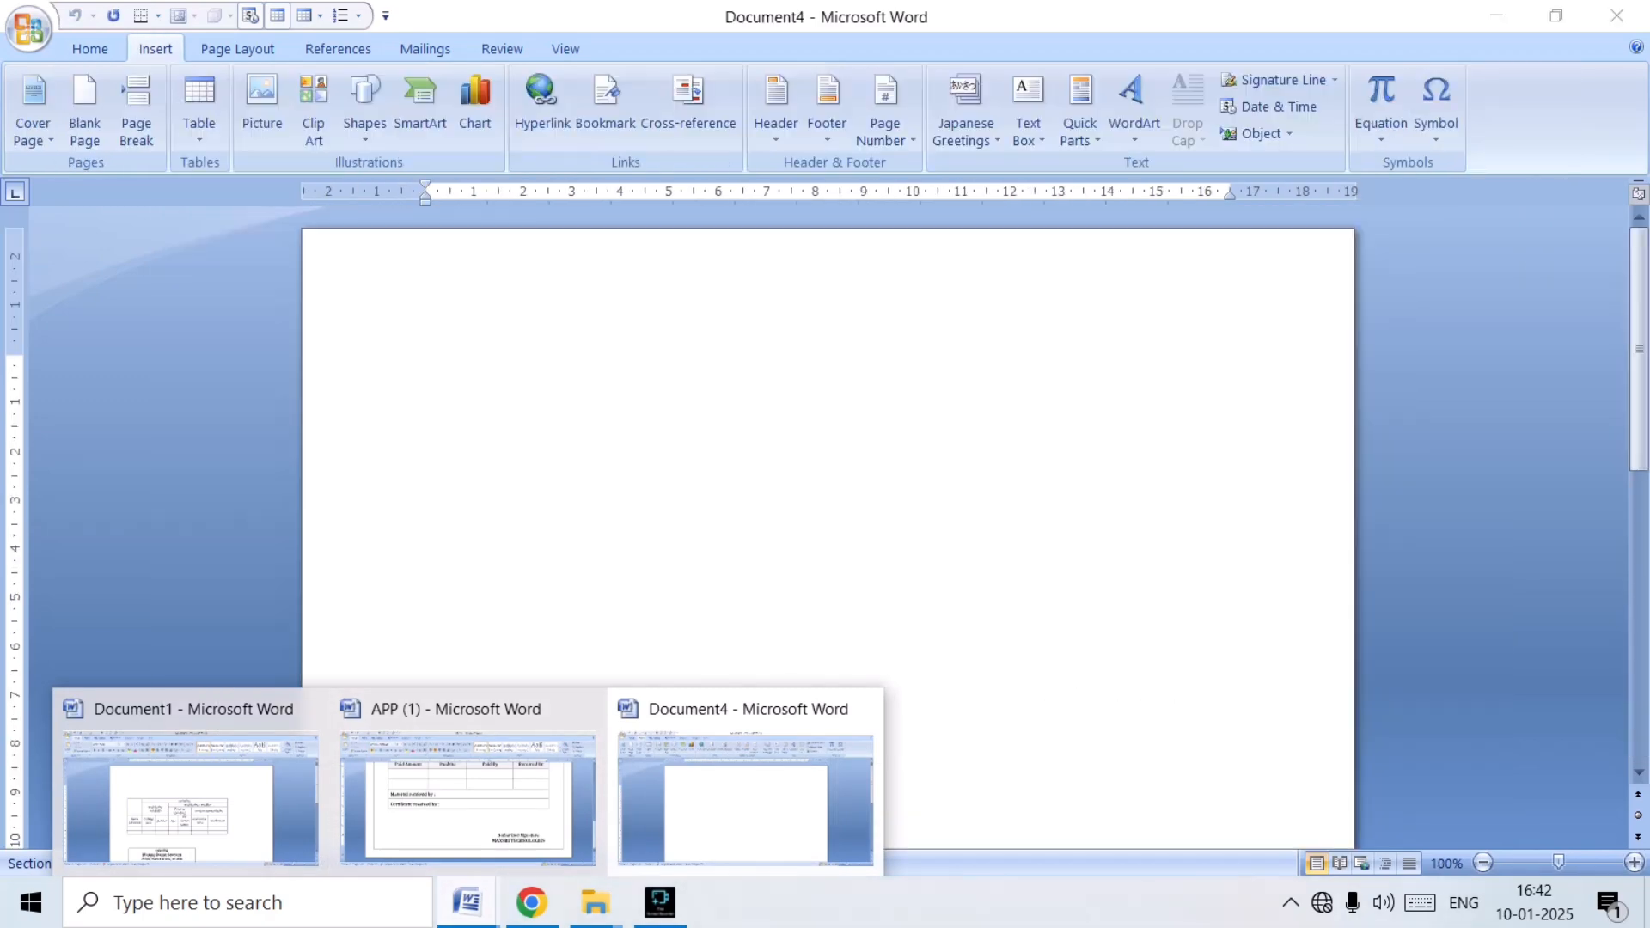
click(191, 795)
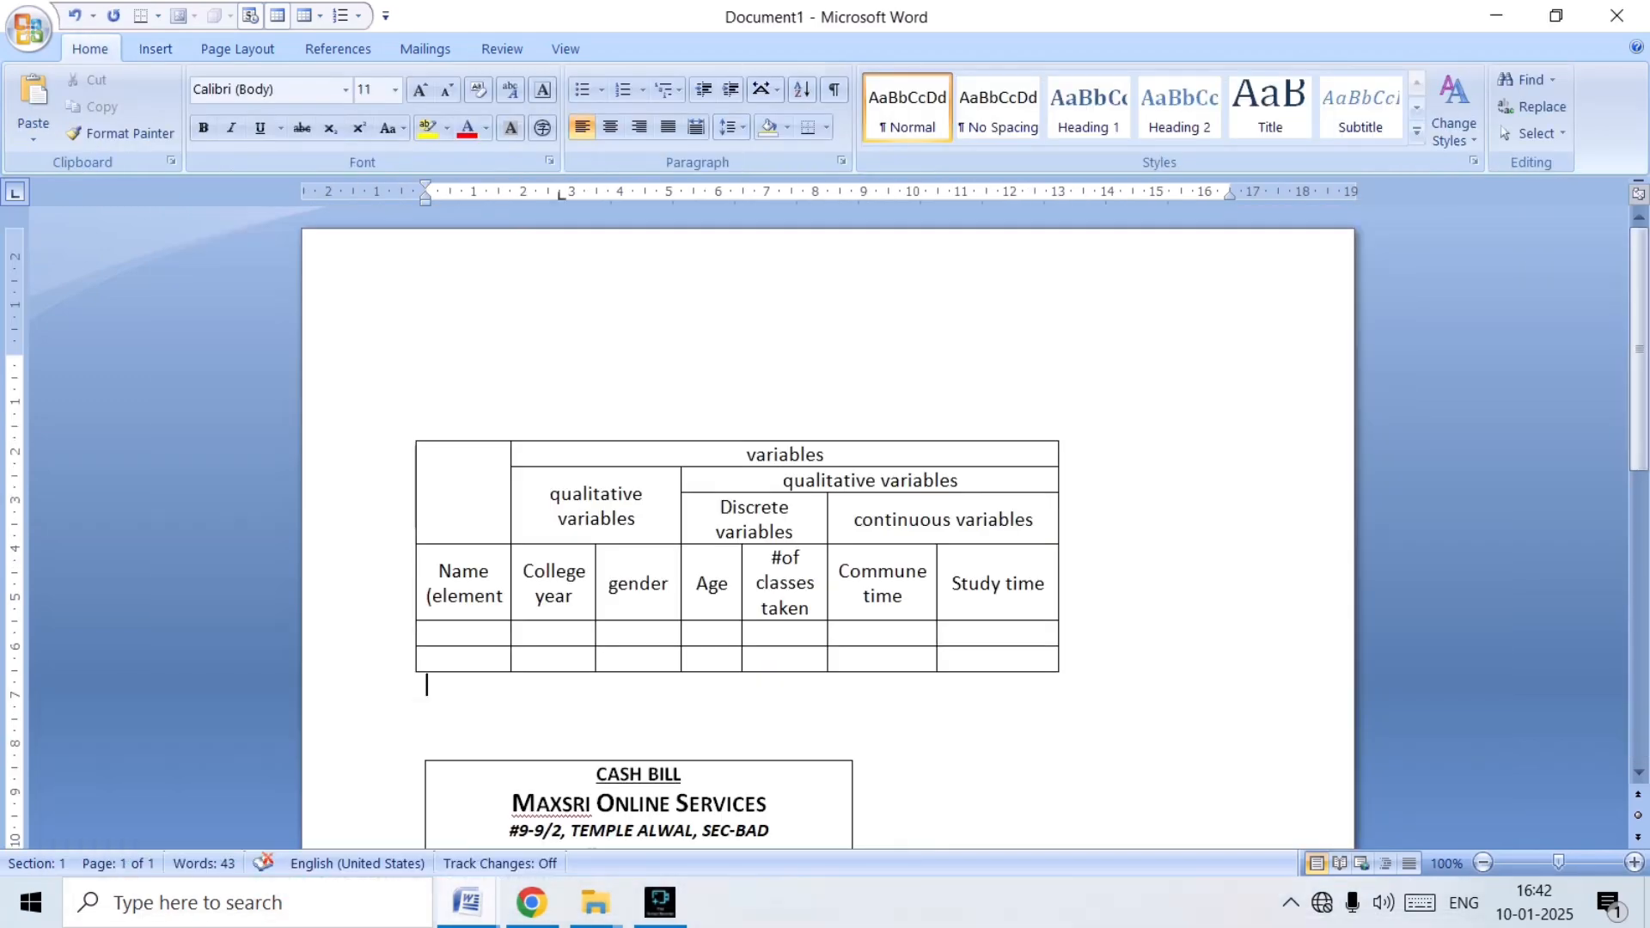
scroll(825, 516, down, 13)
scroll(825, 516, up, 8)
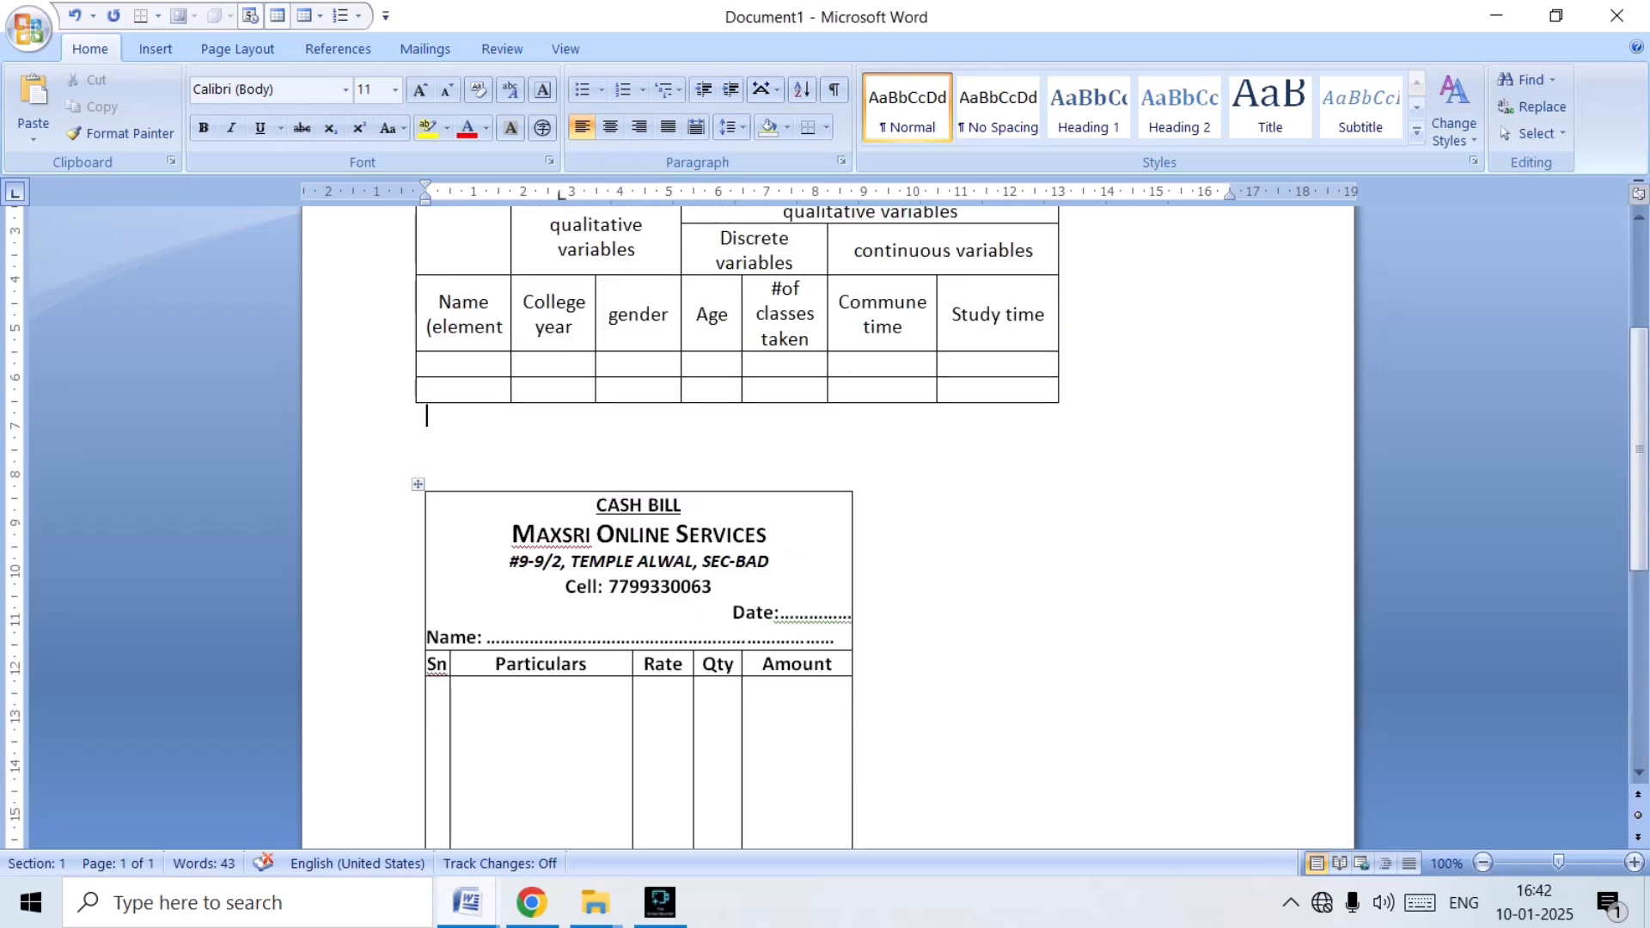
scroll(735, 512, up, 3)
Examine the student application form and its office record table in APP (1), and return to the blank Document4.
mouse_move(467, 902)
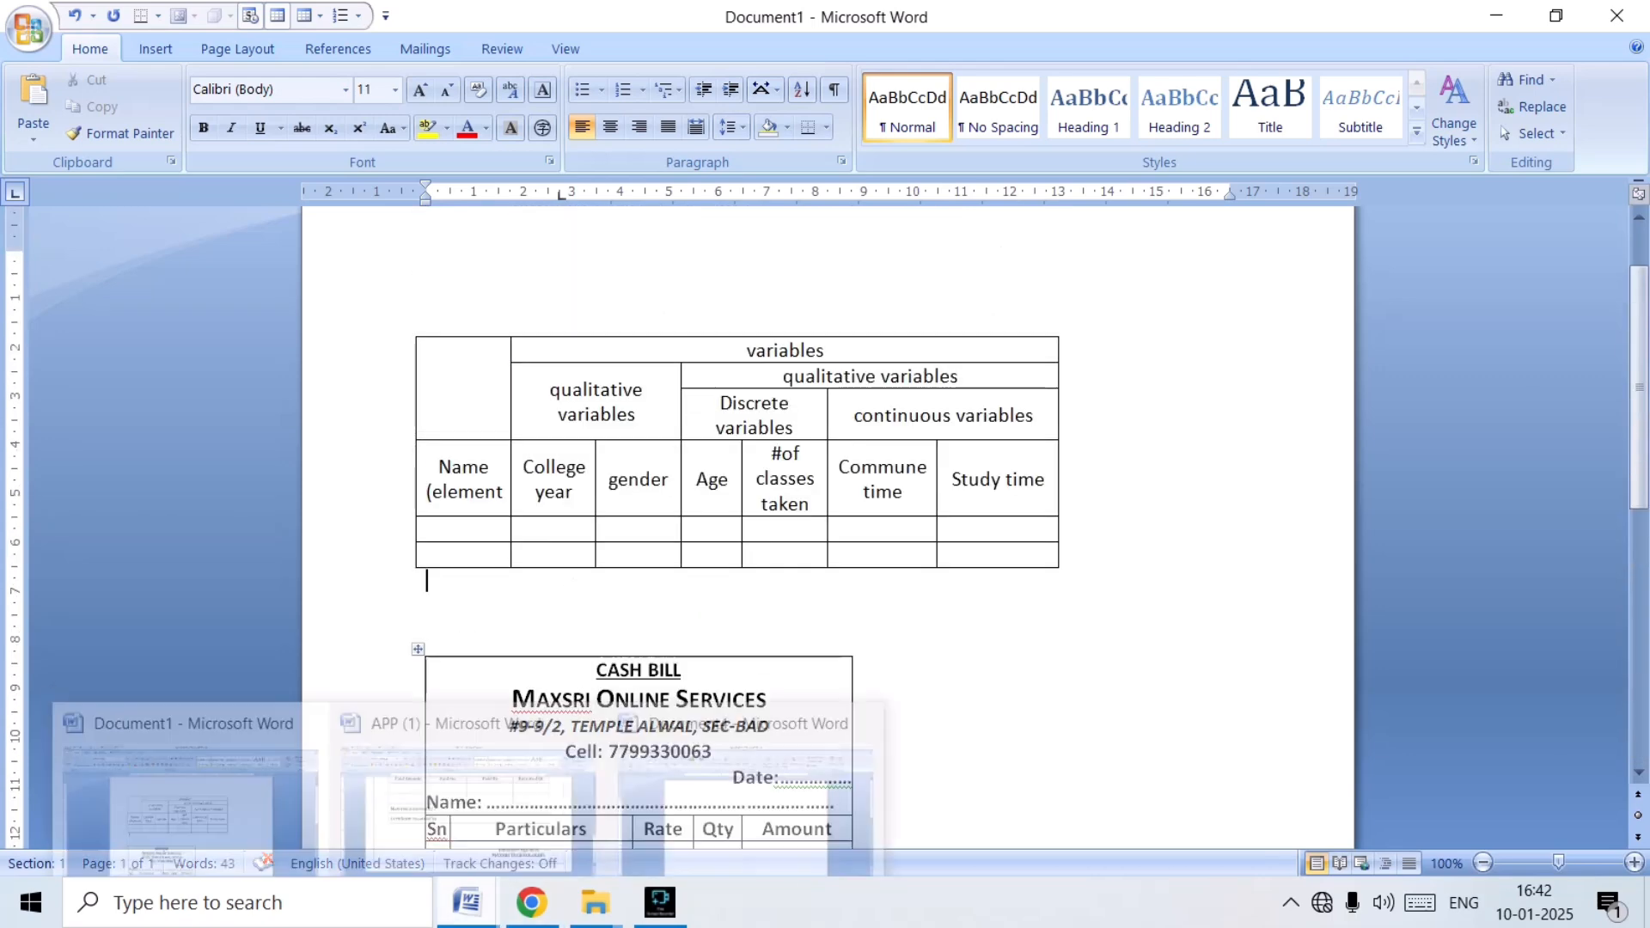
click(468, 782)
scroll(827, 515, up, 15)
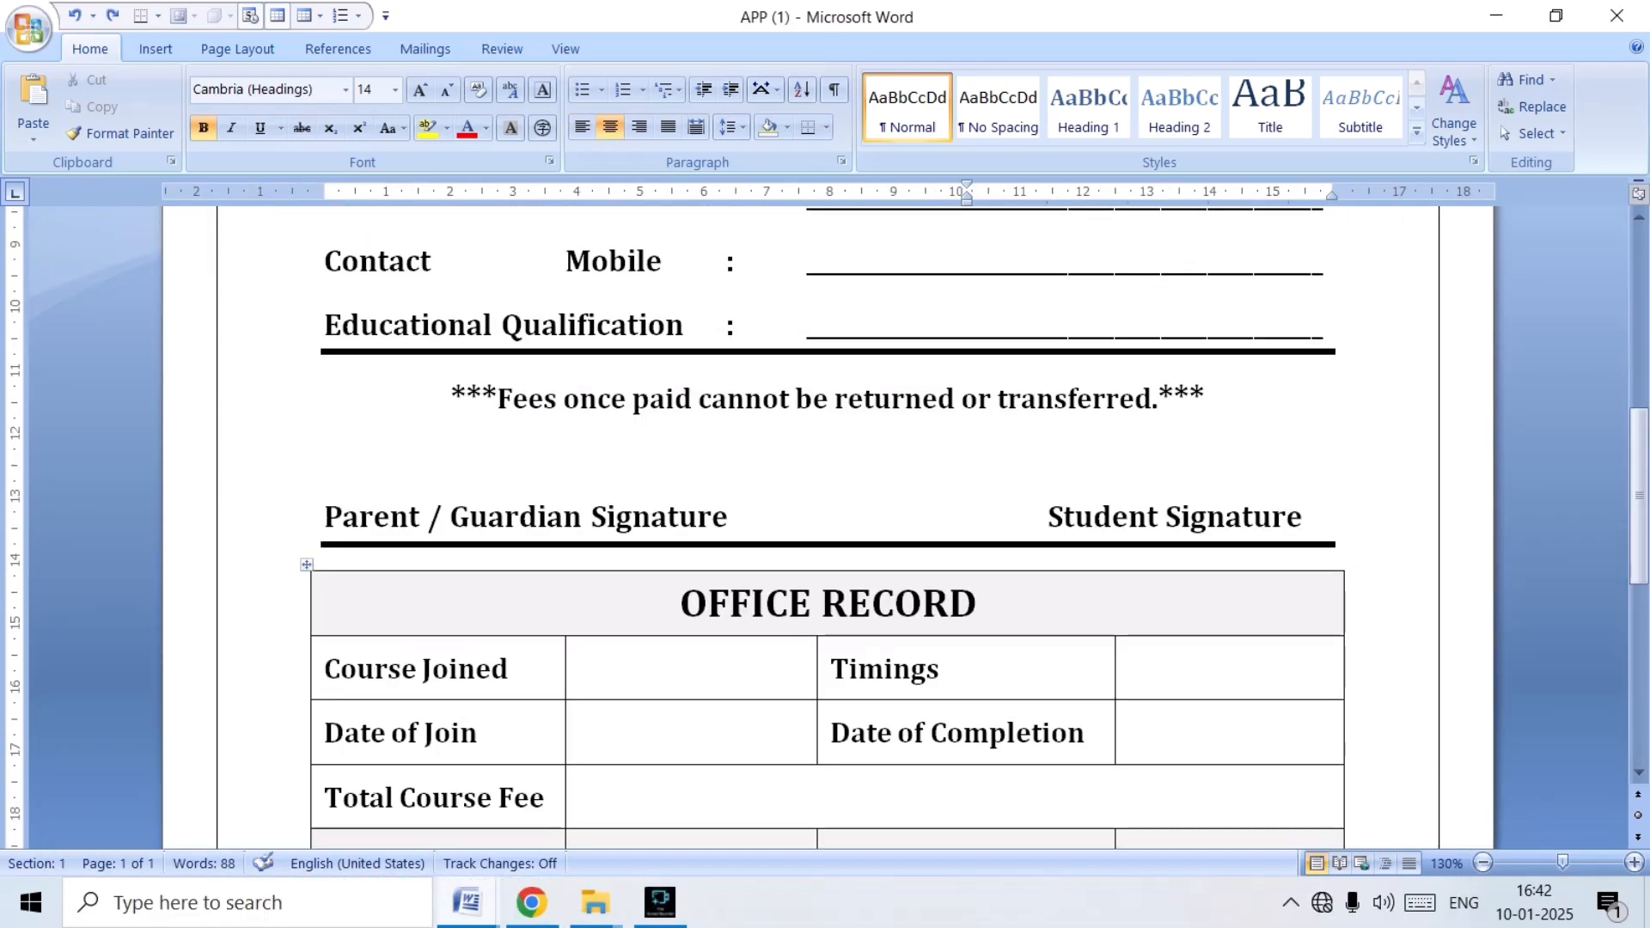
scroll(828, 515, down, 15)
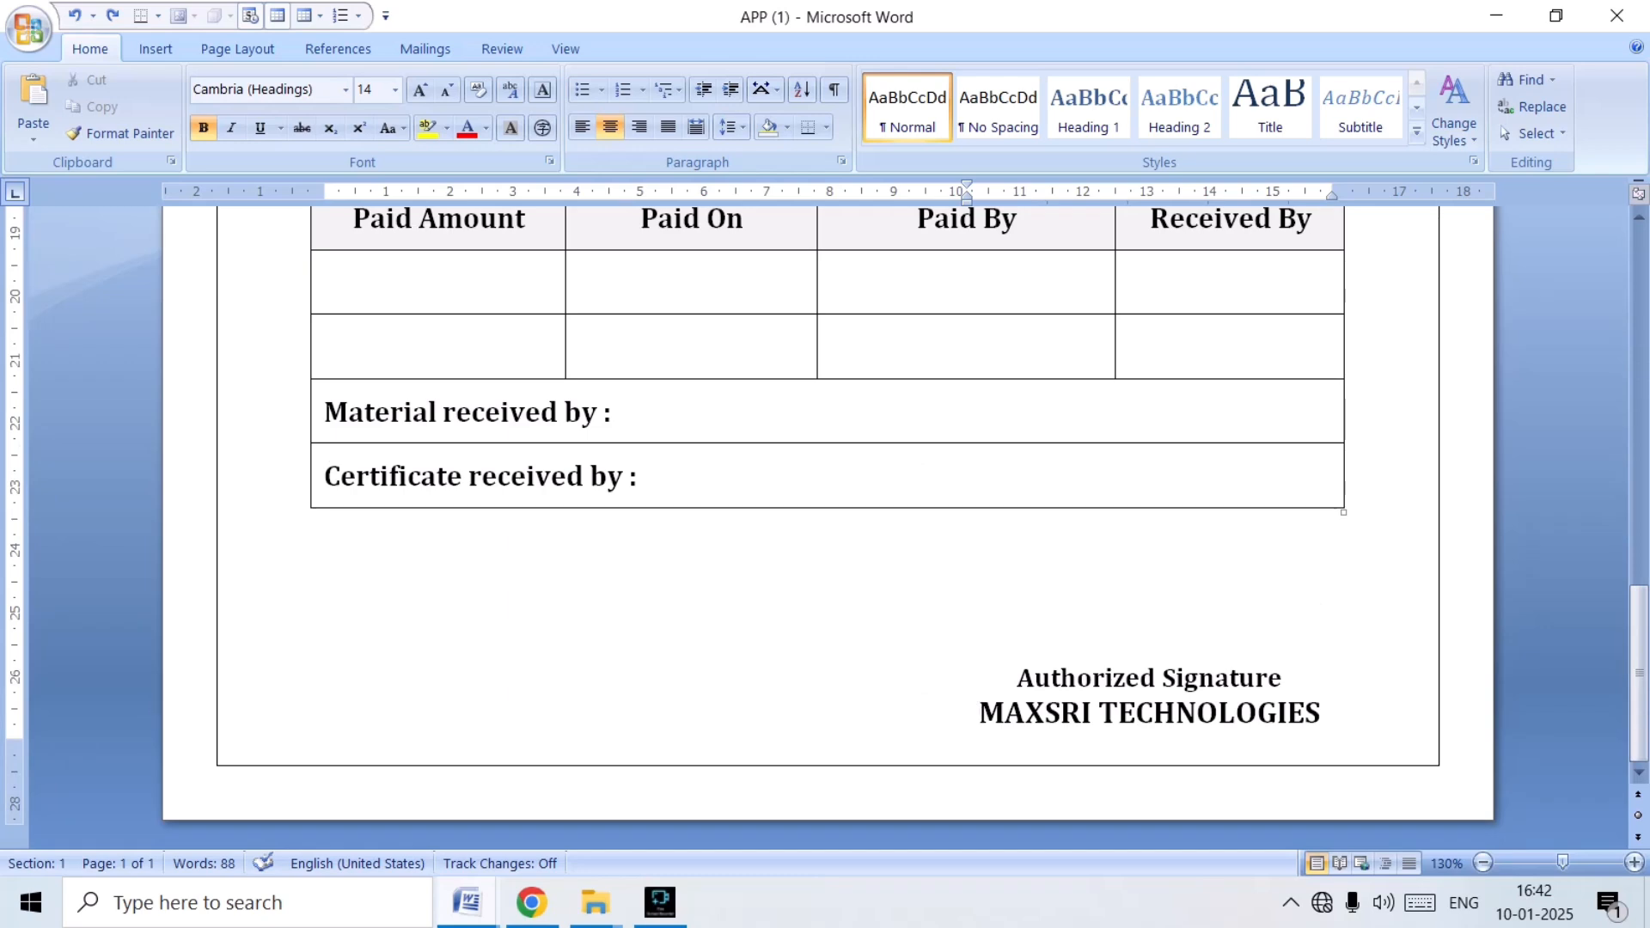
scroll(828, 516, up, 12)
scroll(827, 516, up, 3)
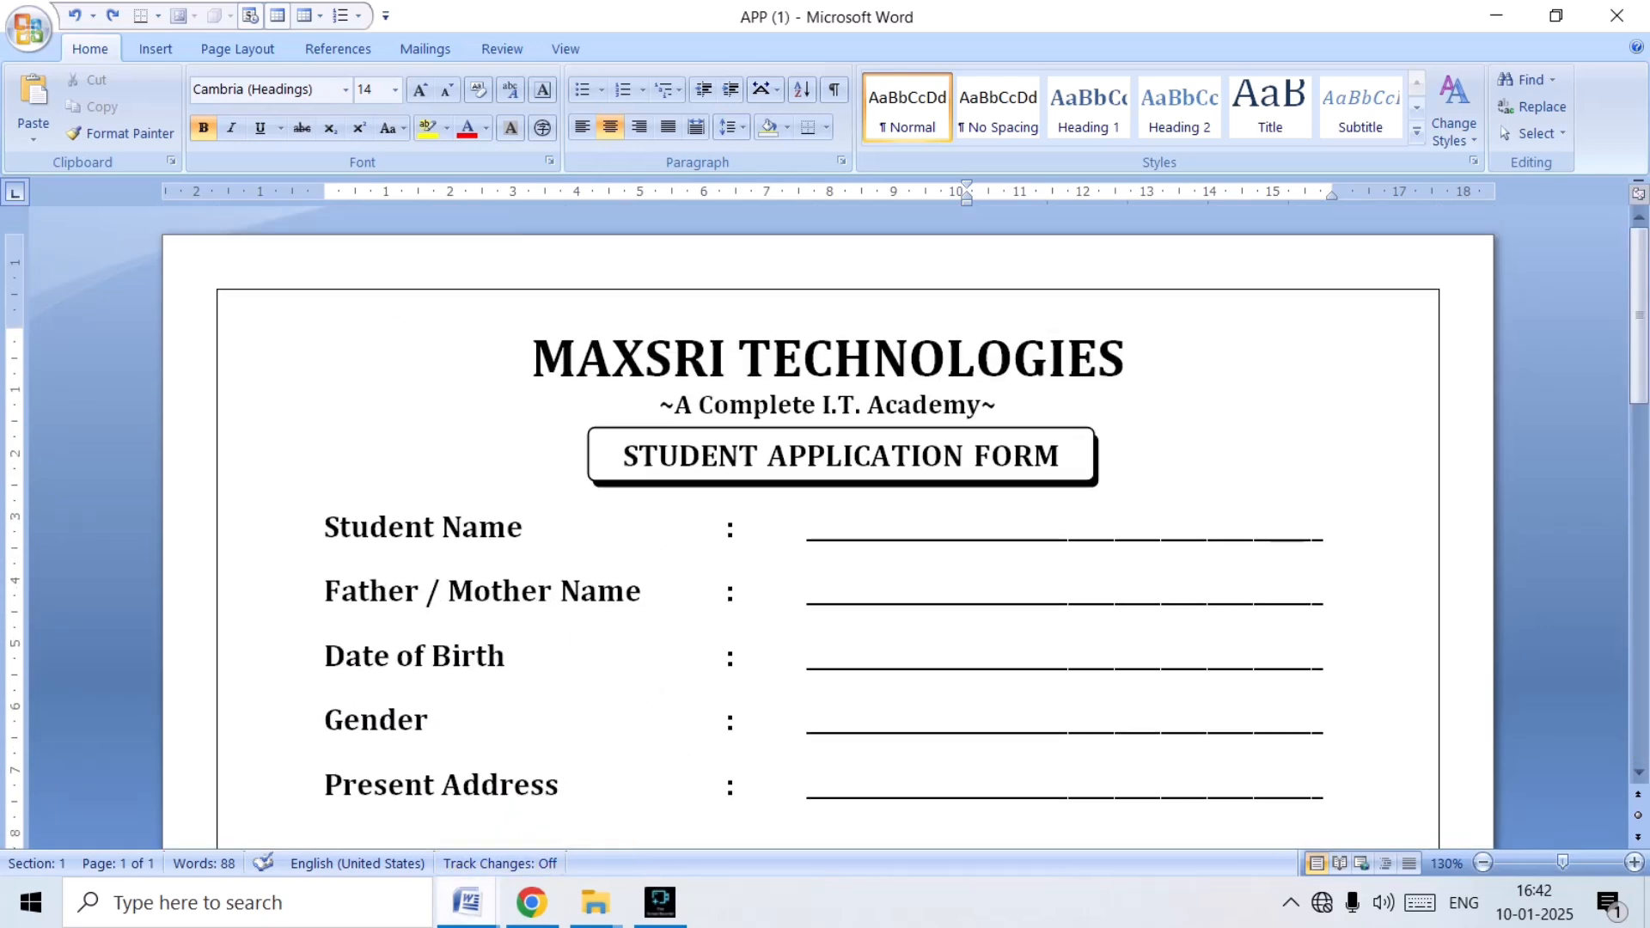
mouse_move(467, 903)
click(751, 791)
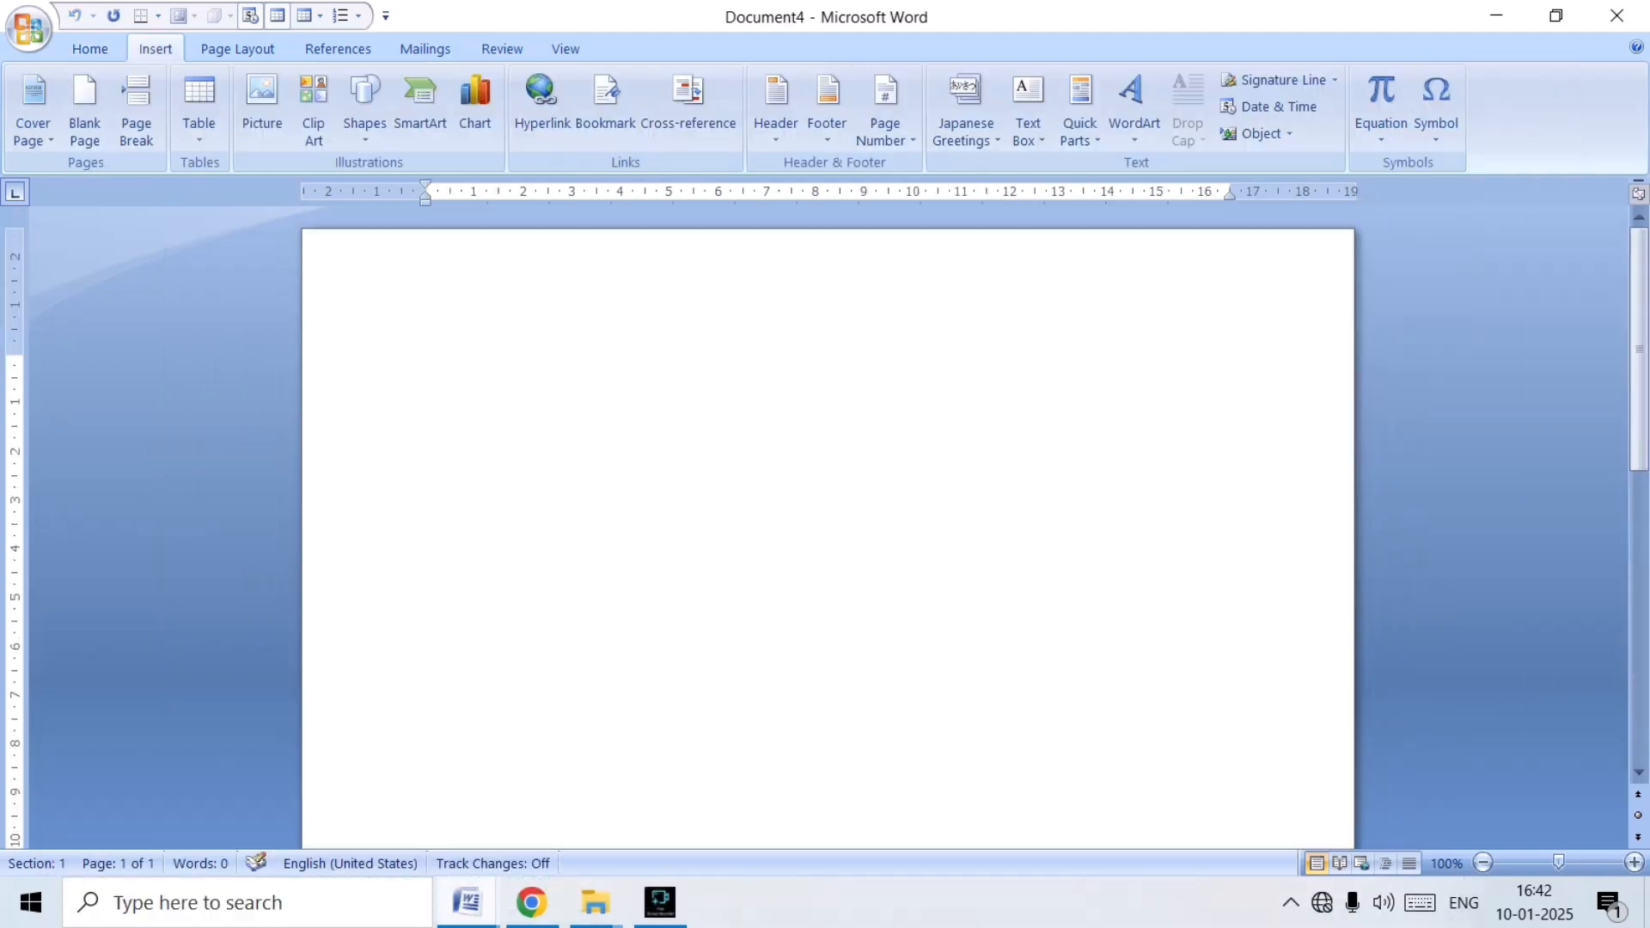
Switch to Document1 and add blank lines between the variables table and the cash bill.
click(467, 903)
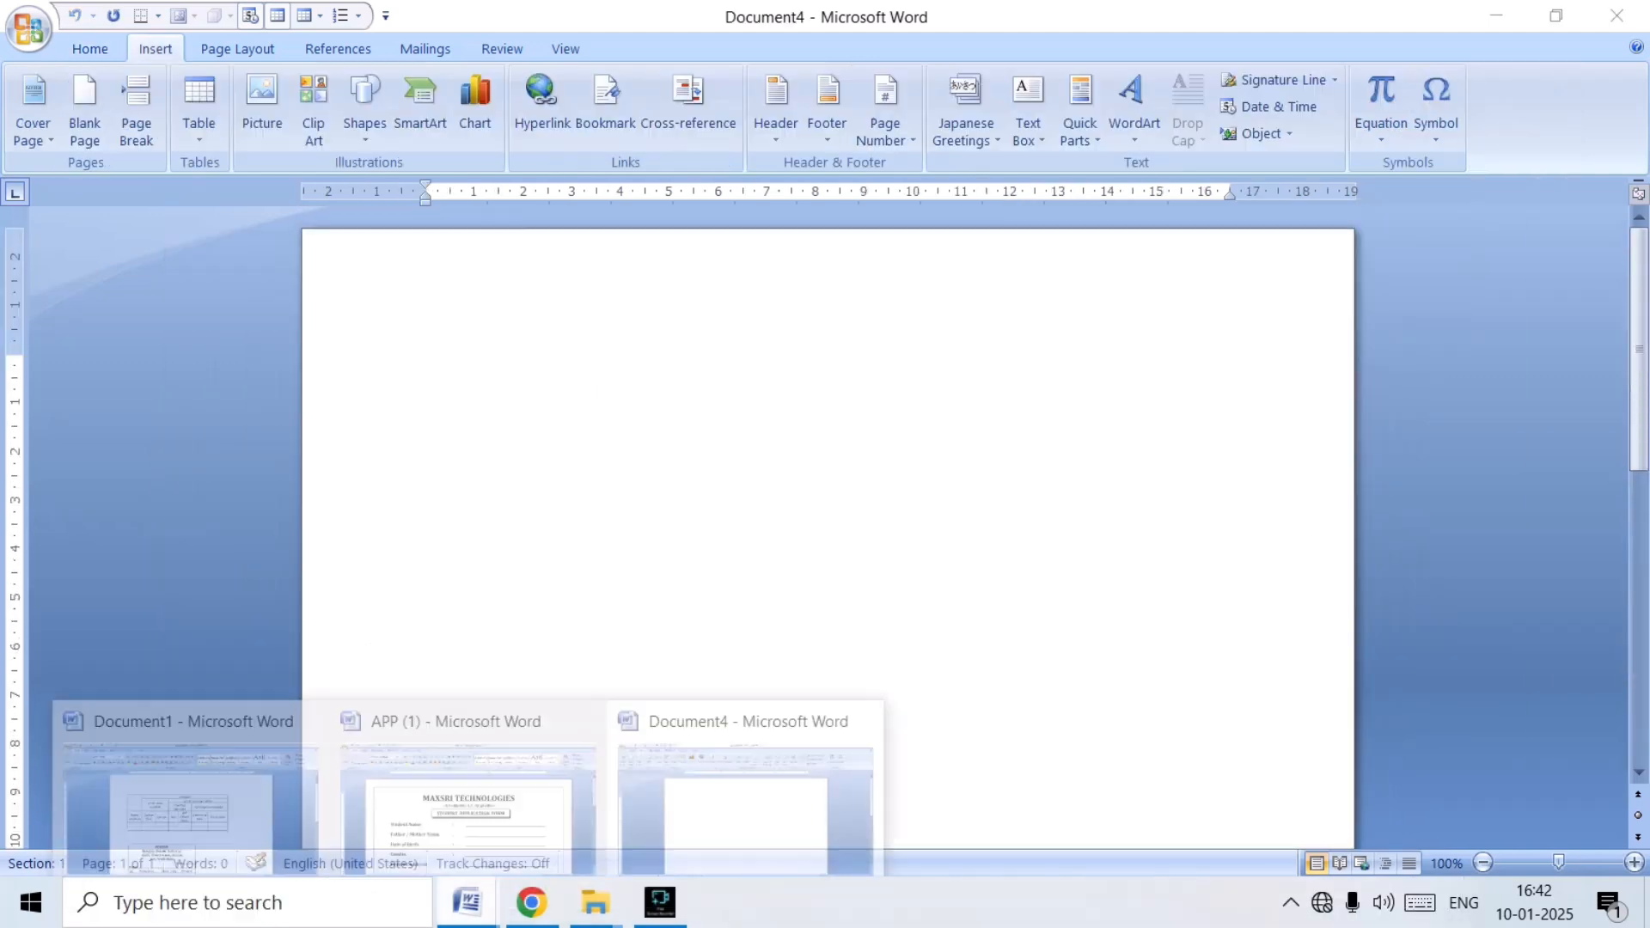
click(180, 782)
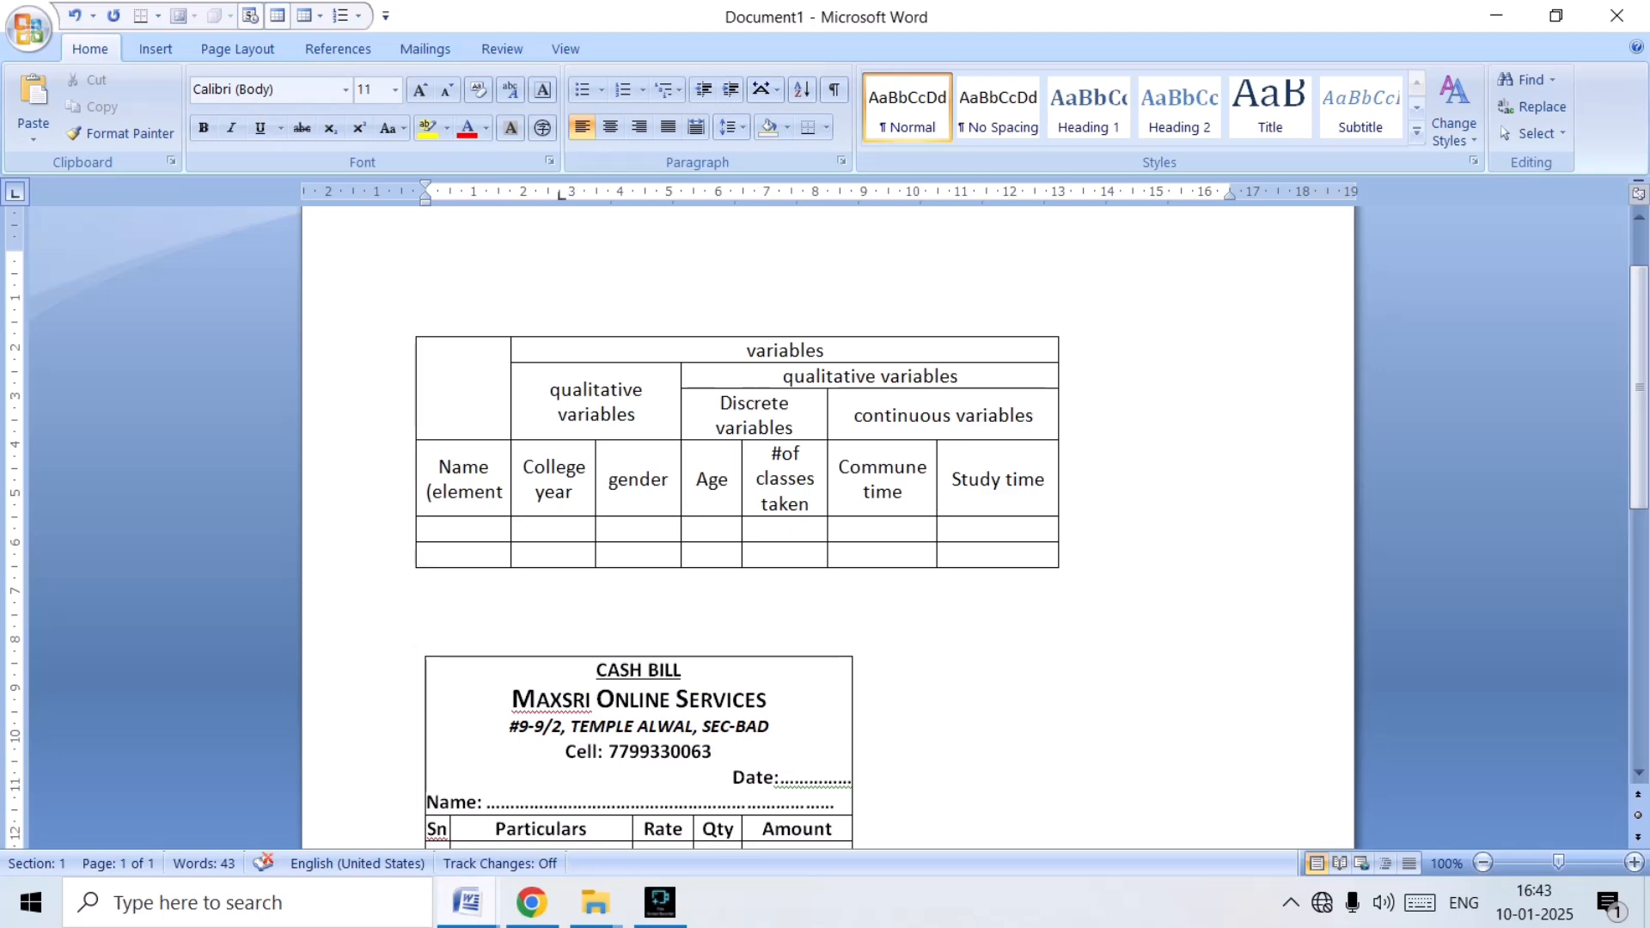
key(Return)
key(Return)
key(Return)
key(Return)
key(Return)
key(Return)
key(Return)
key(Return)
key(Return)
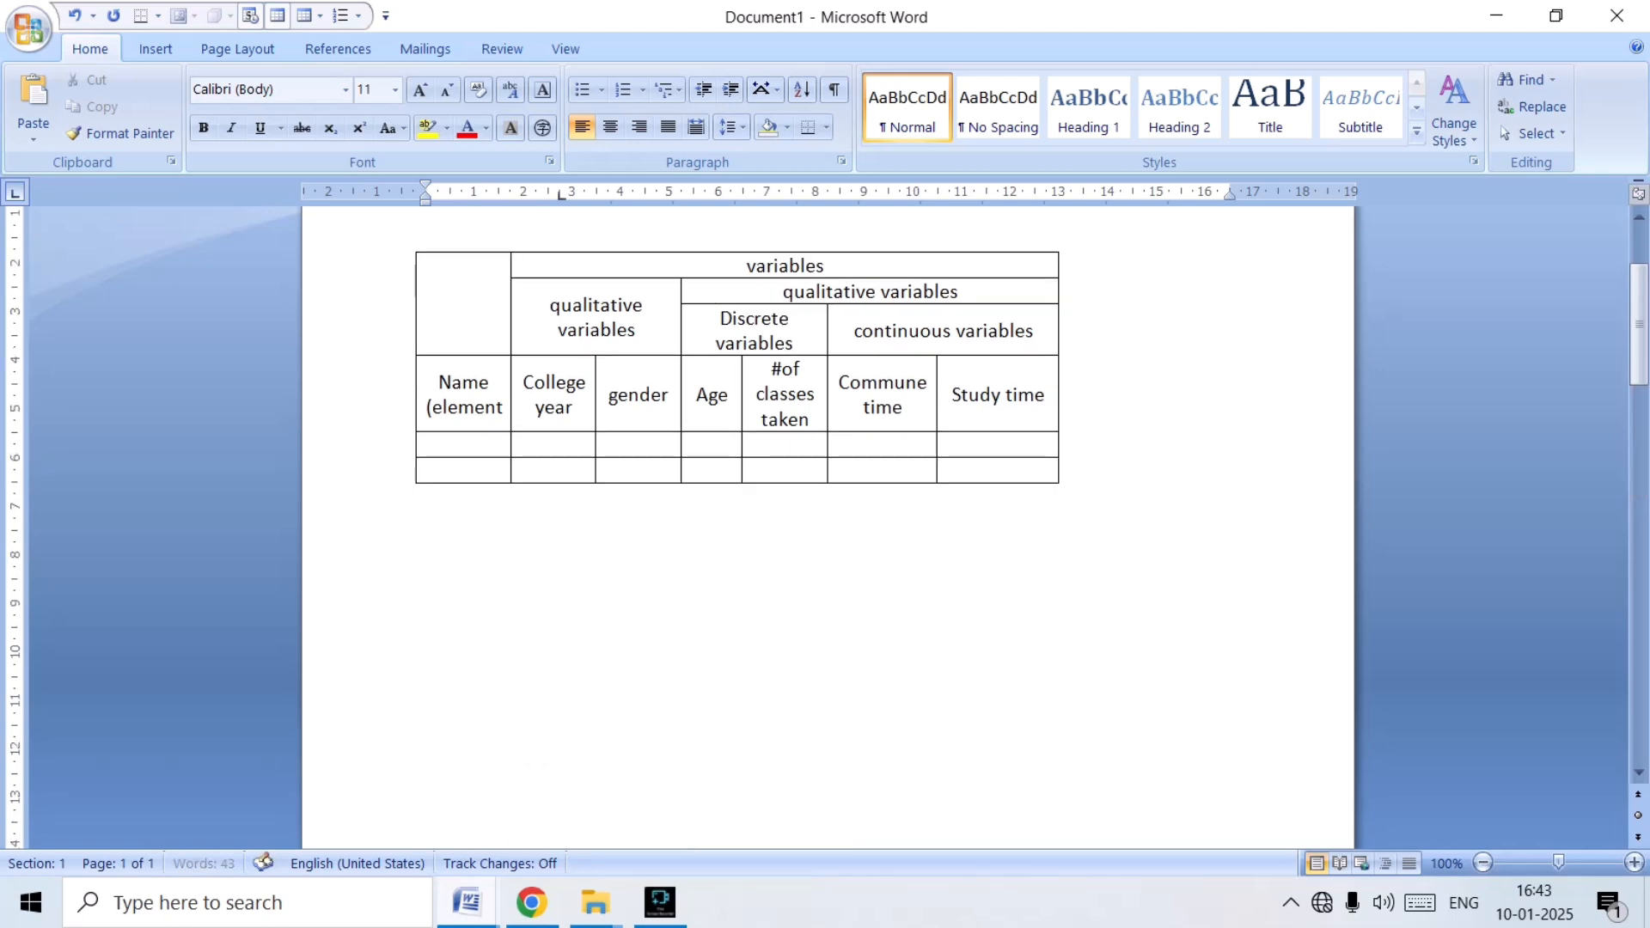
key(Return)
key(Return)
key(Return)
key(Return)
key(Return)
key(Return)
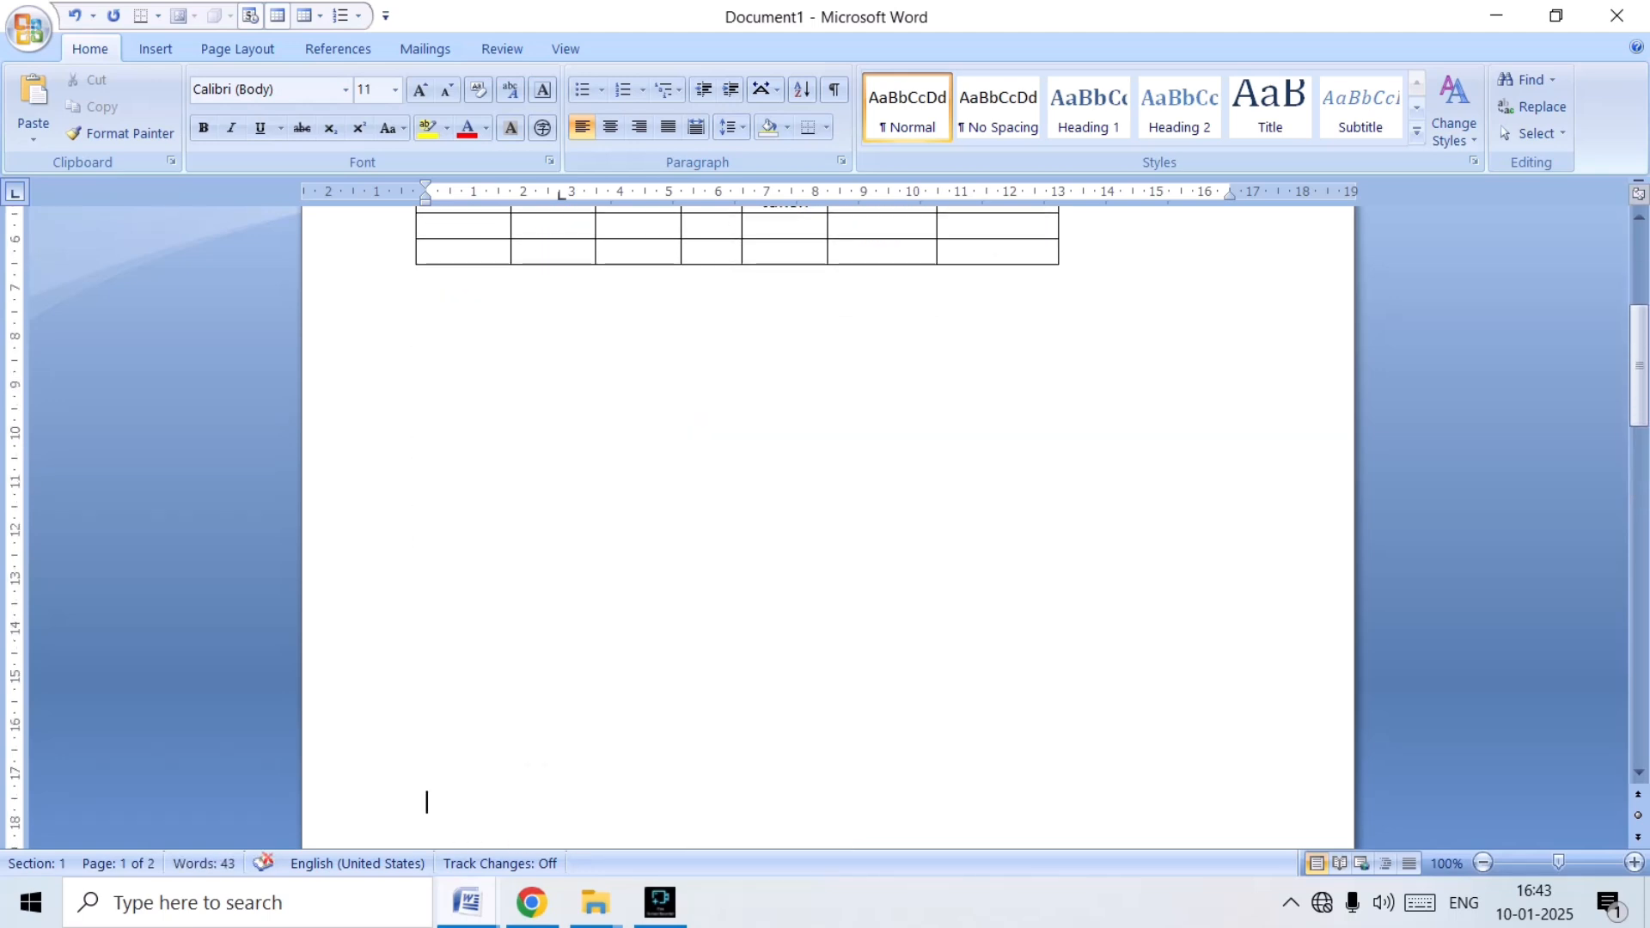
scroll(757, 499, up, 4)
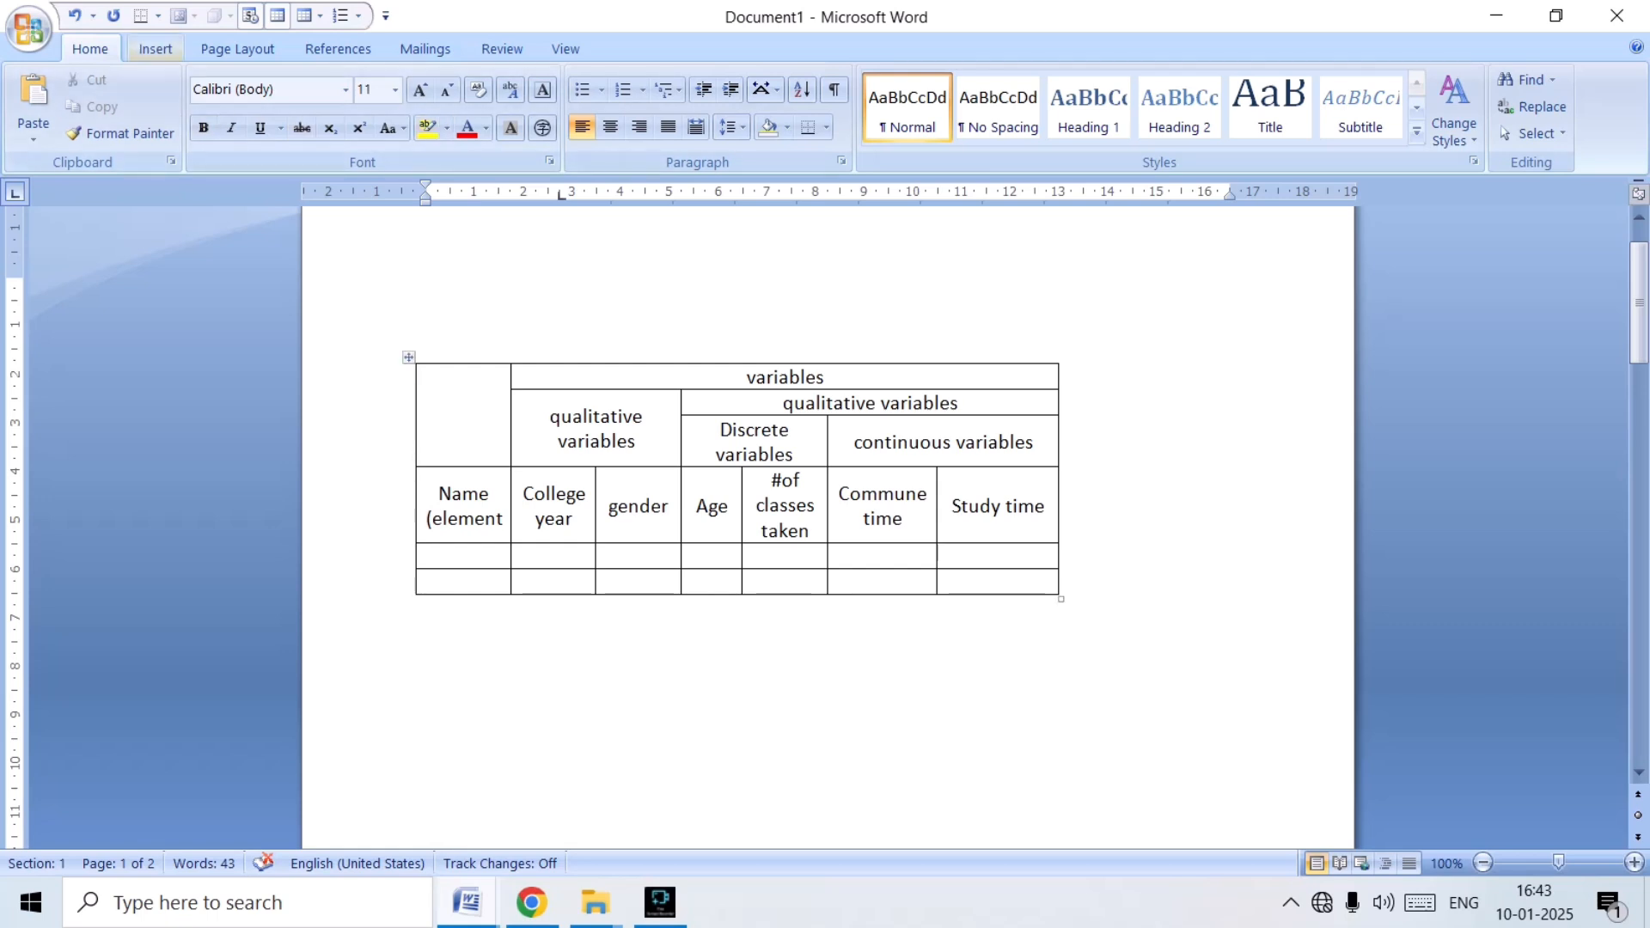
Insert a table with 7 columns and 3 rows below the variables table.
click(155, 49)
click(199, 103)
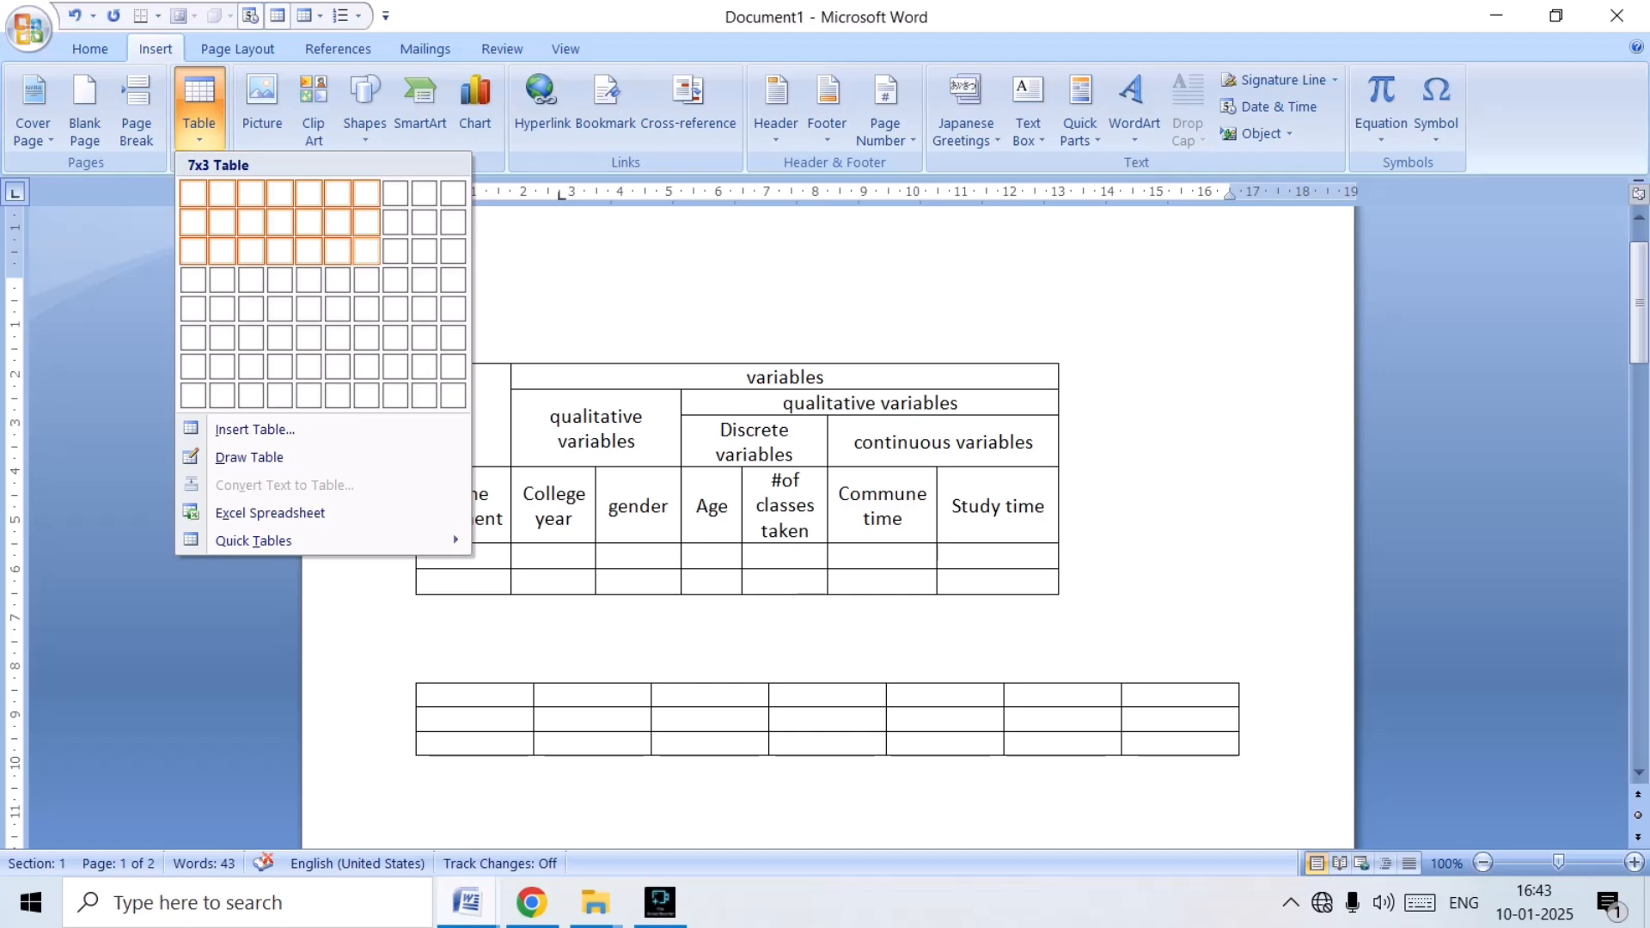
click(366, 251)
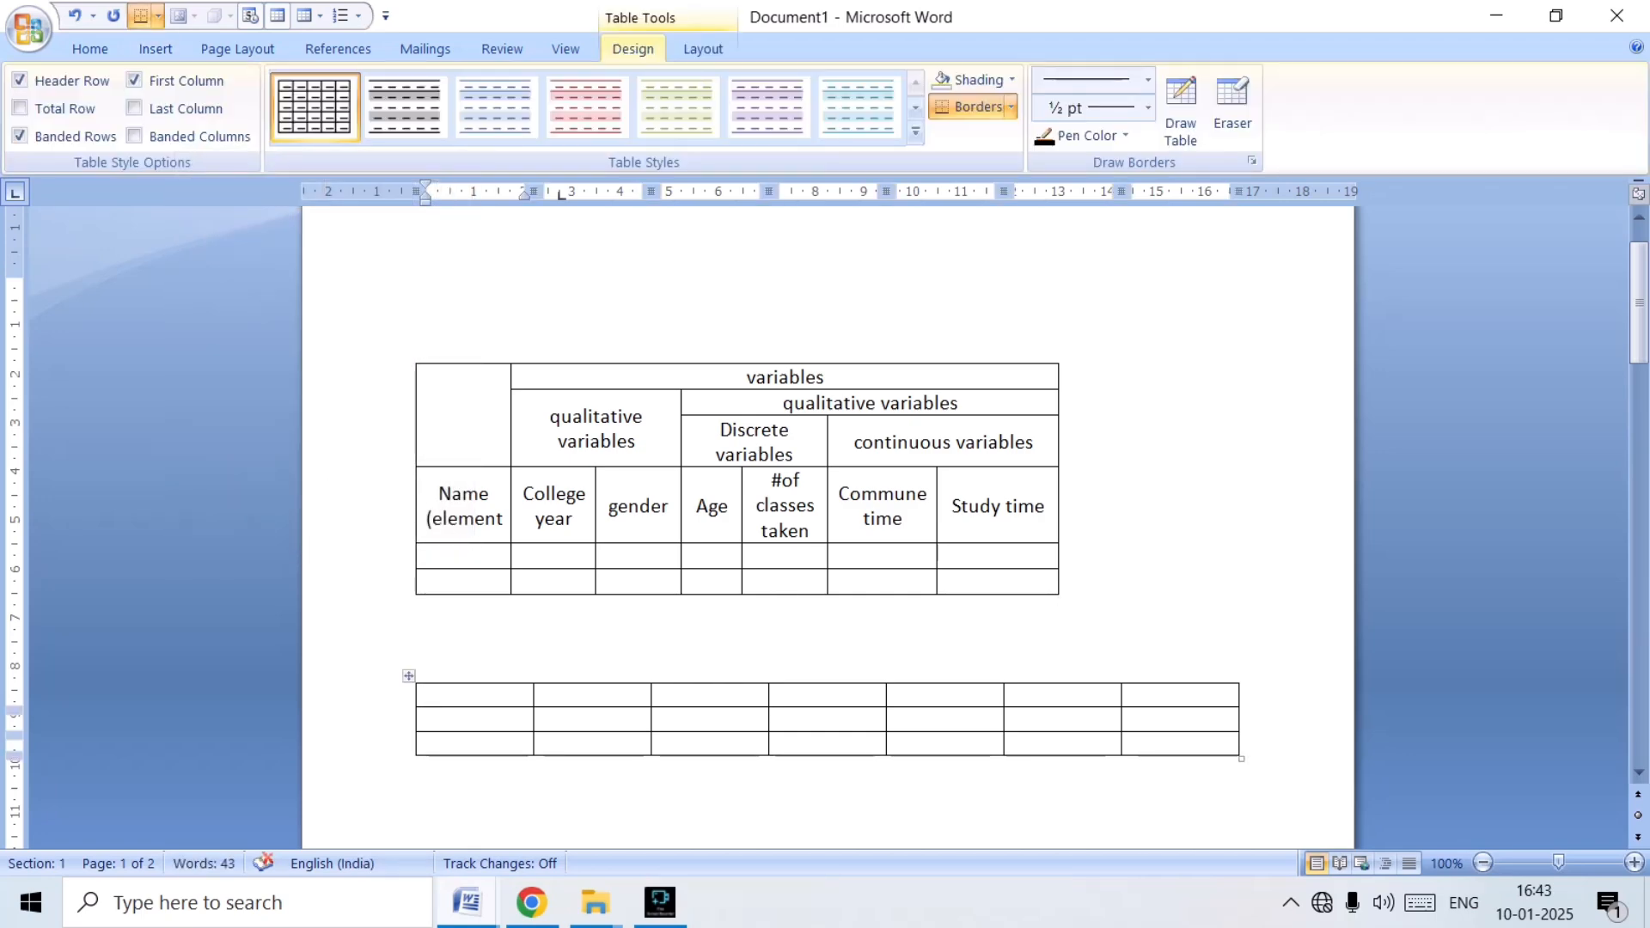
Enter "Names (element)" in the new table's first cell, with "(element)" on a second line.
text(names(element)
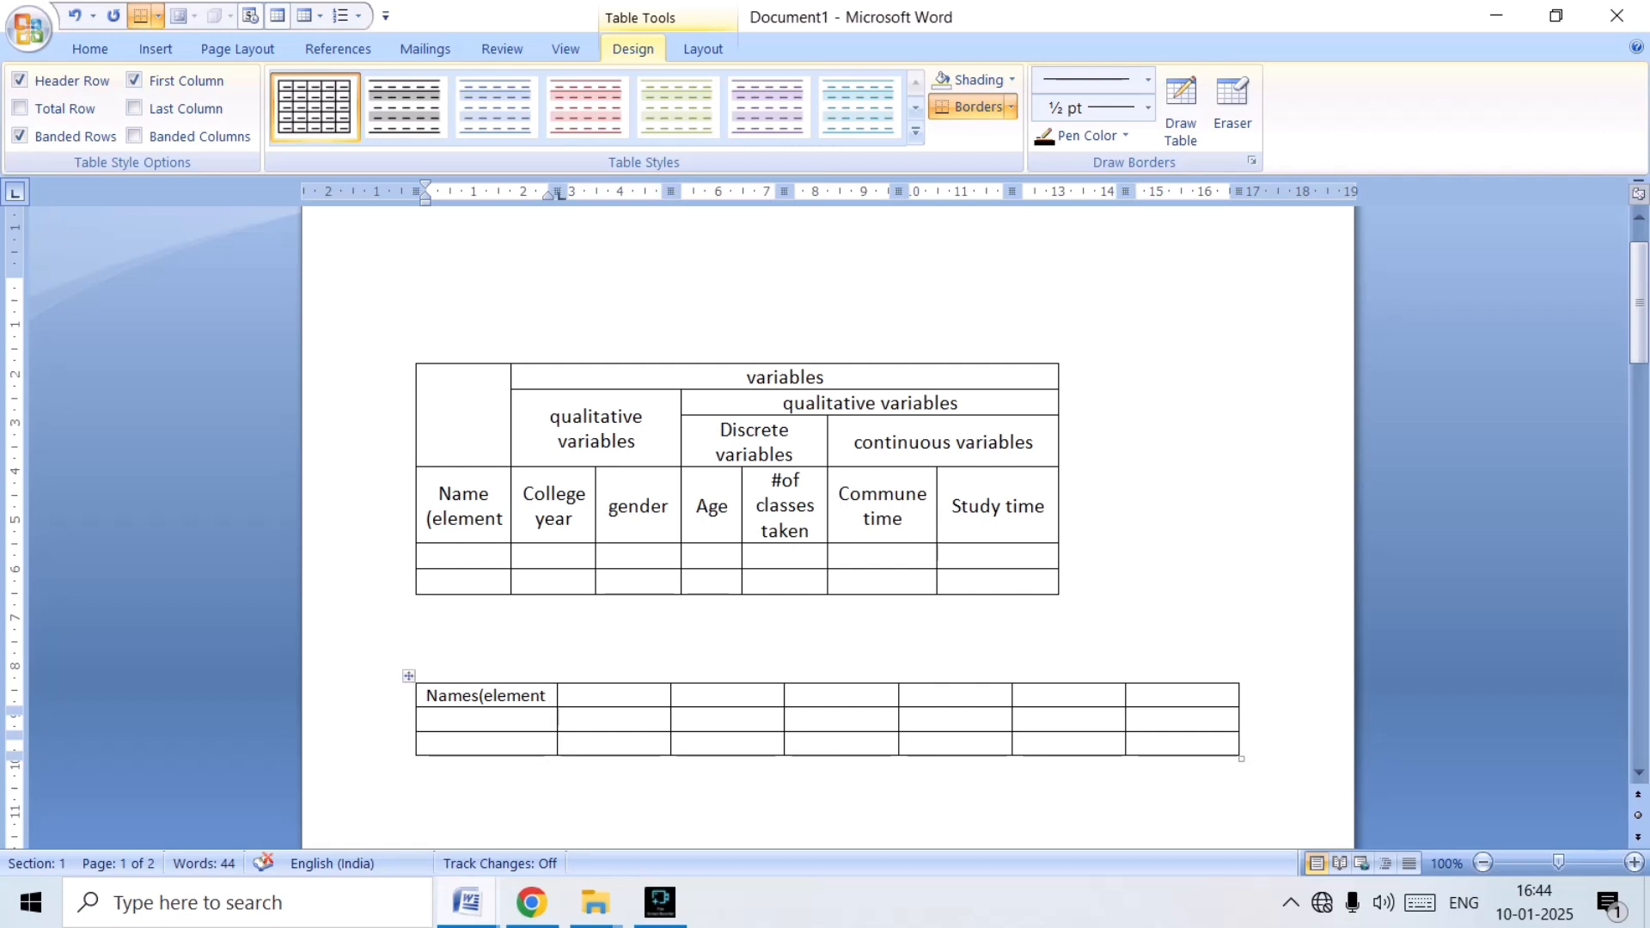
text())
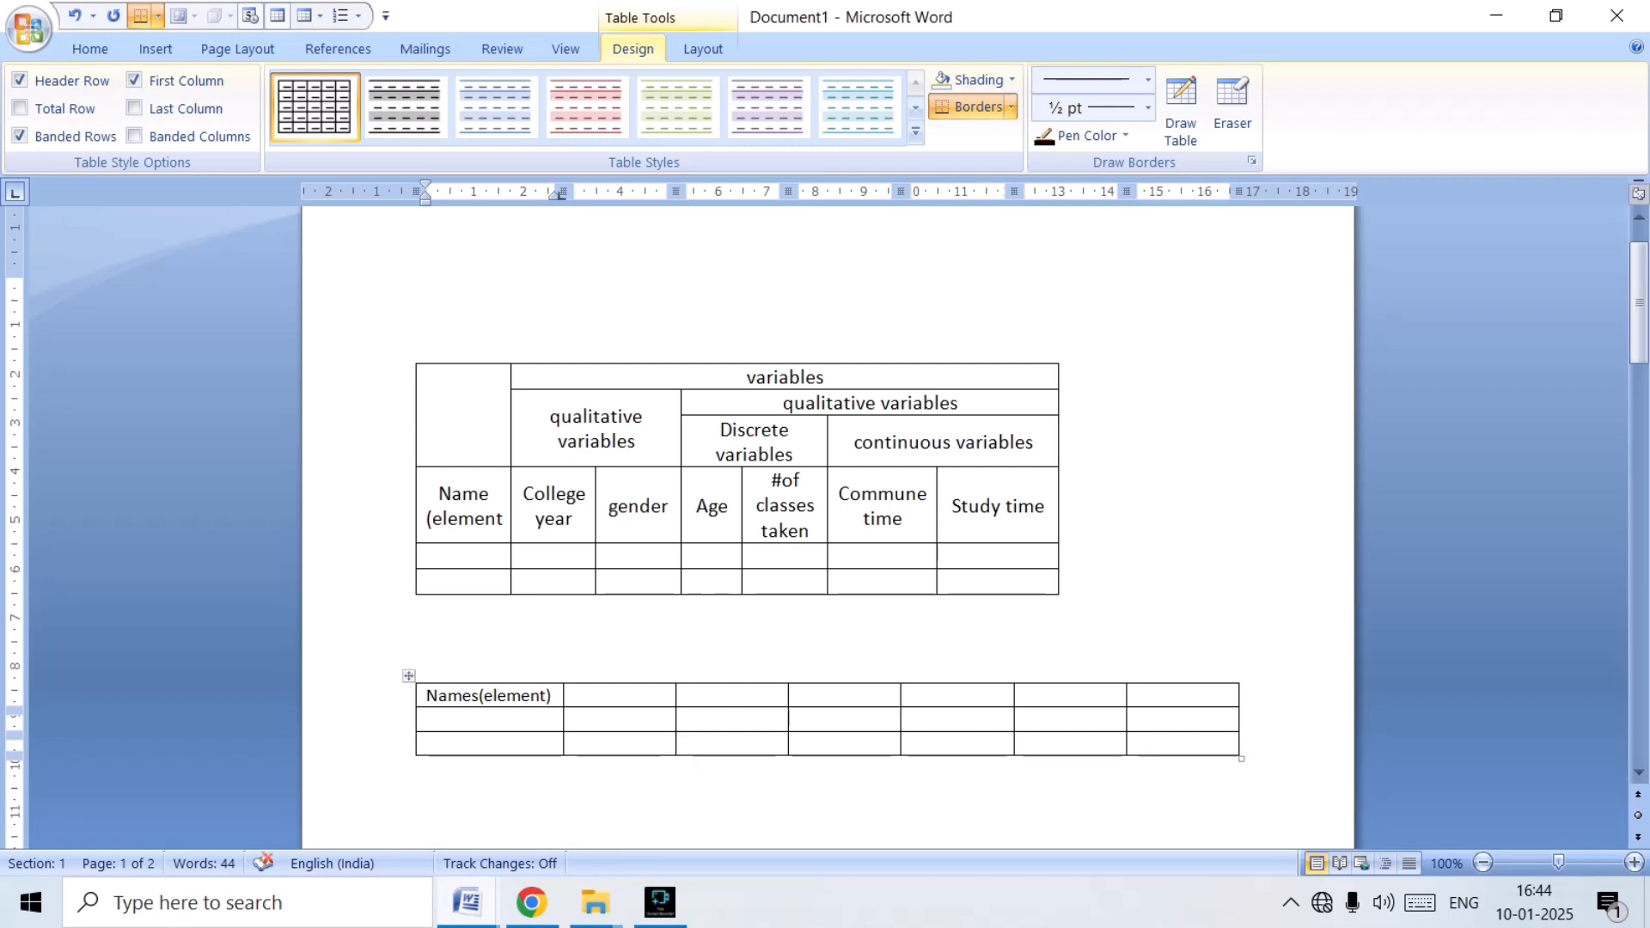
click(480, 696)
key(Return)
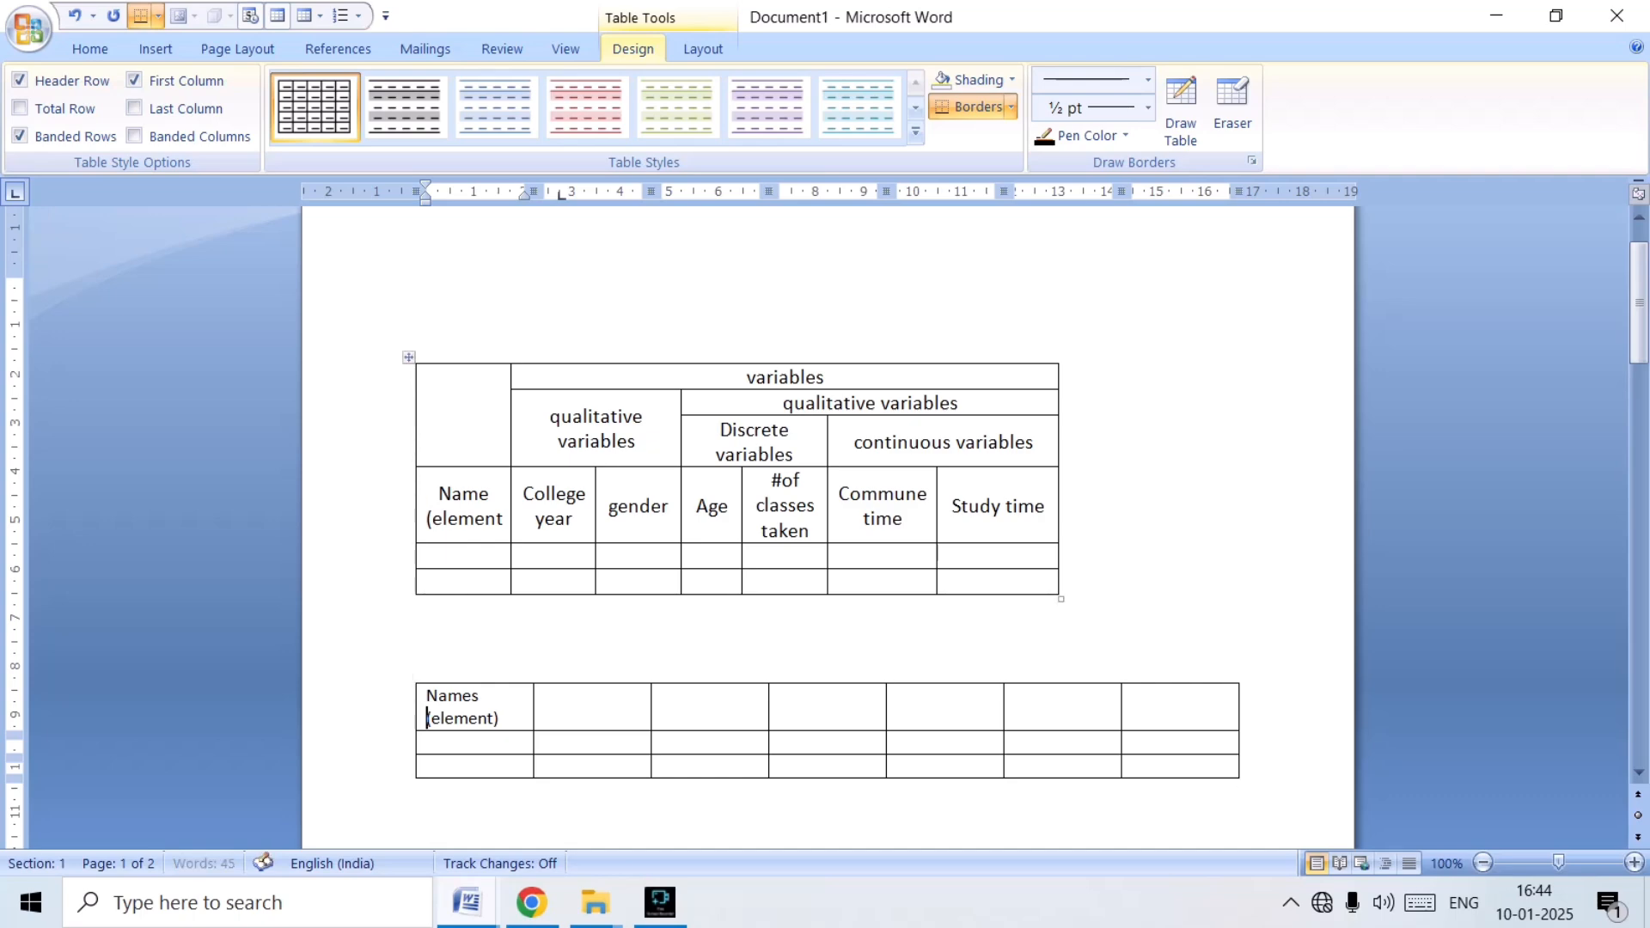
Set the new table's AutoFit option to Fixed Column Width.
click(703, 49)
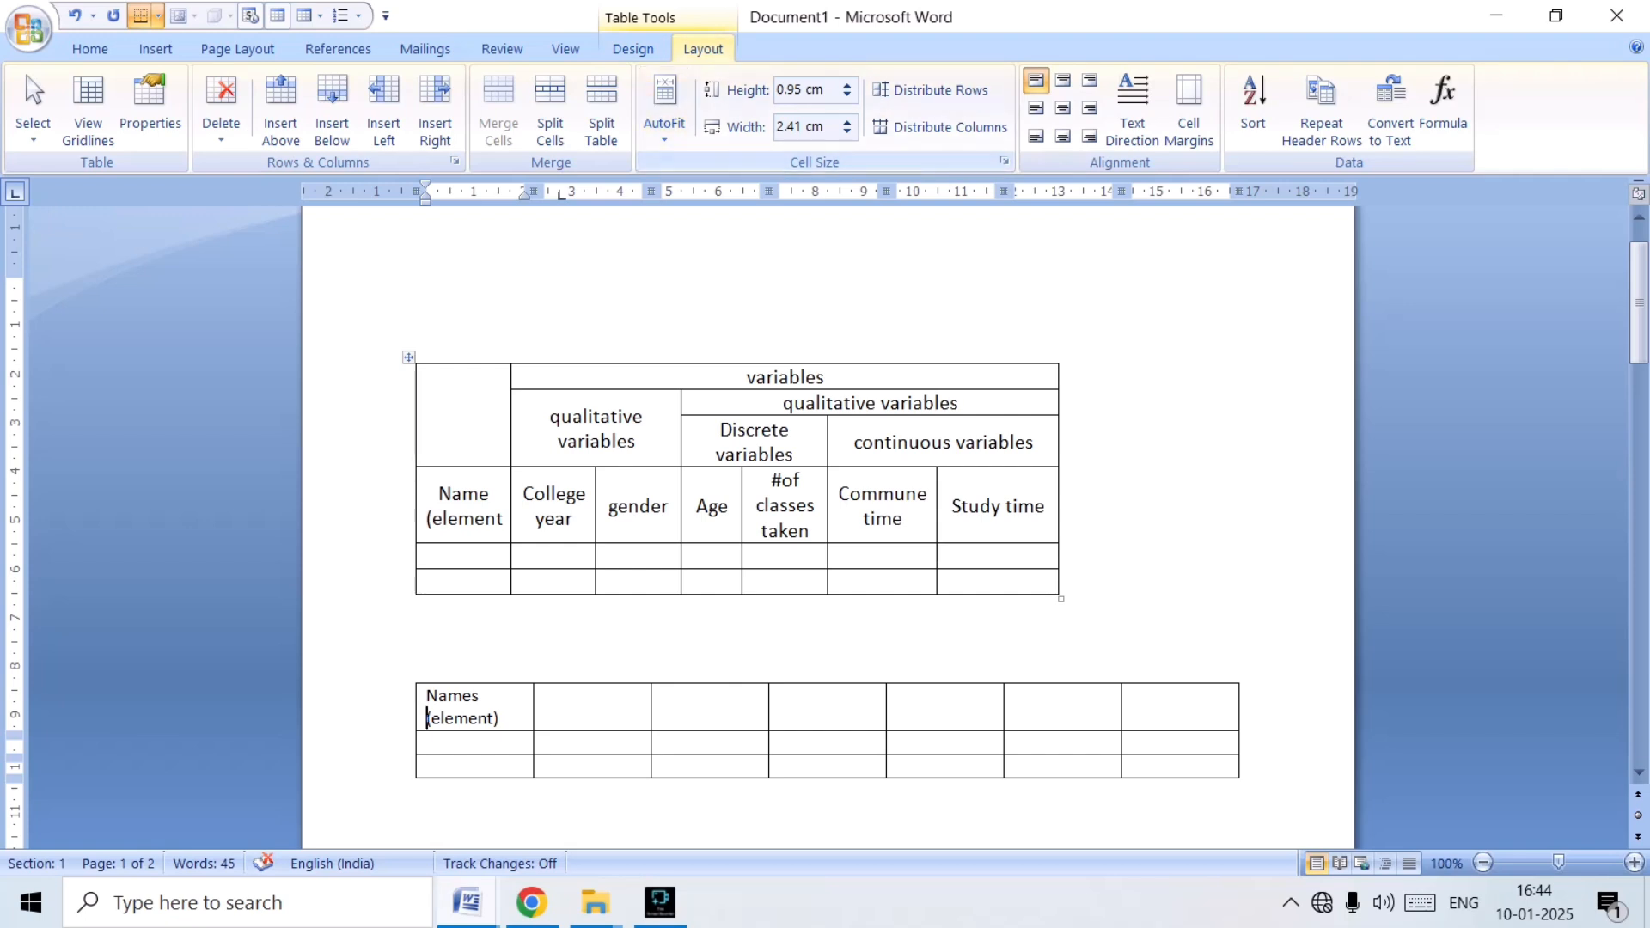
click(665, 121)
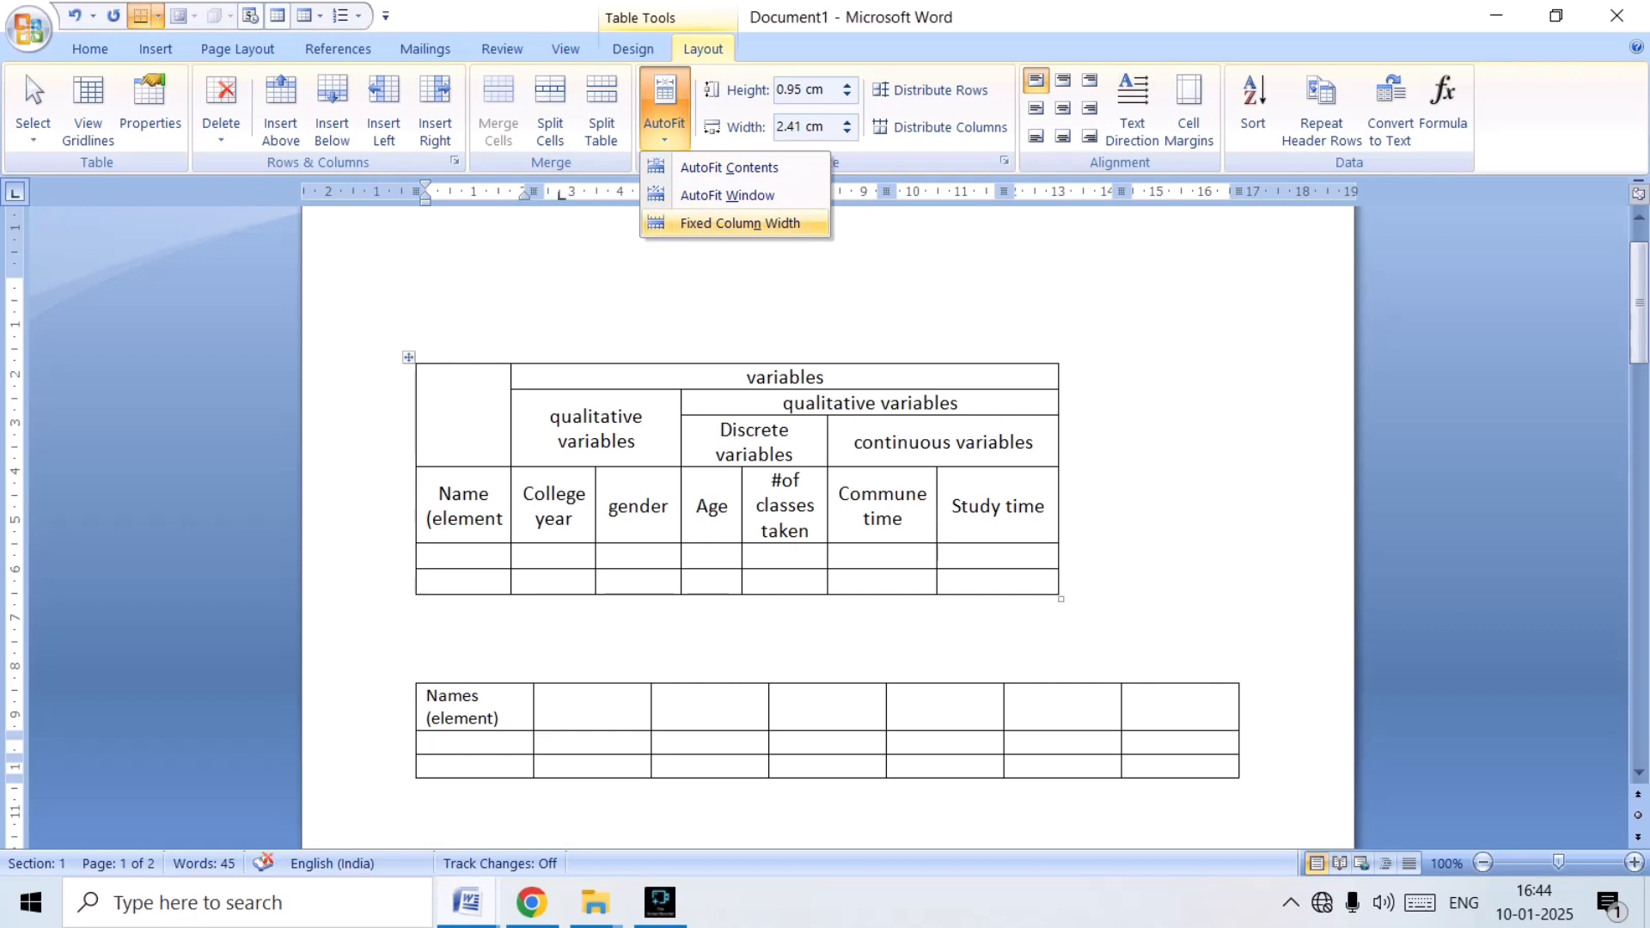
click(739, 224)
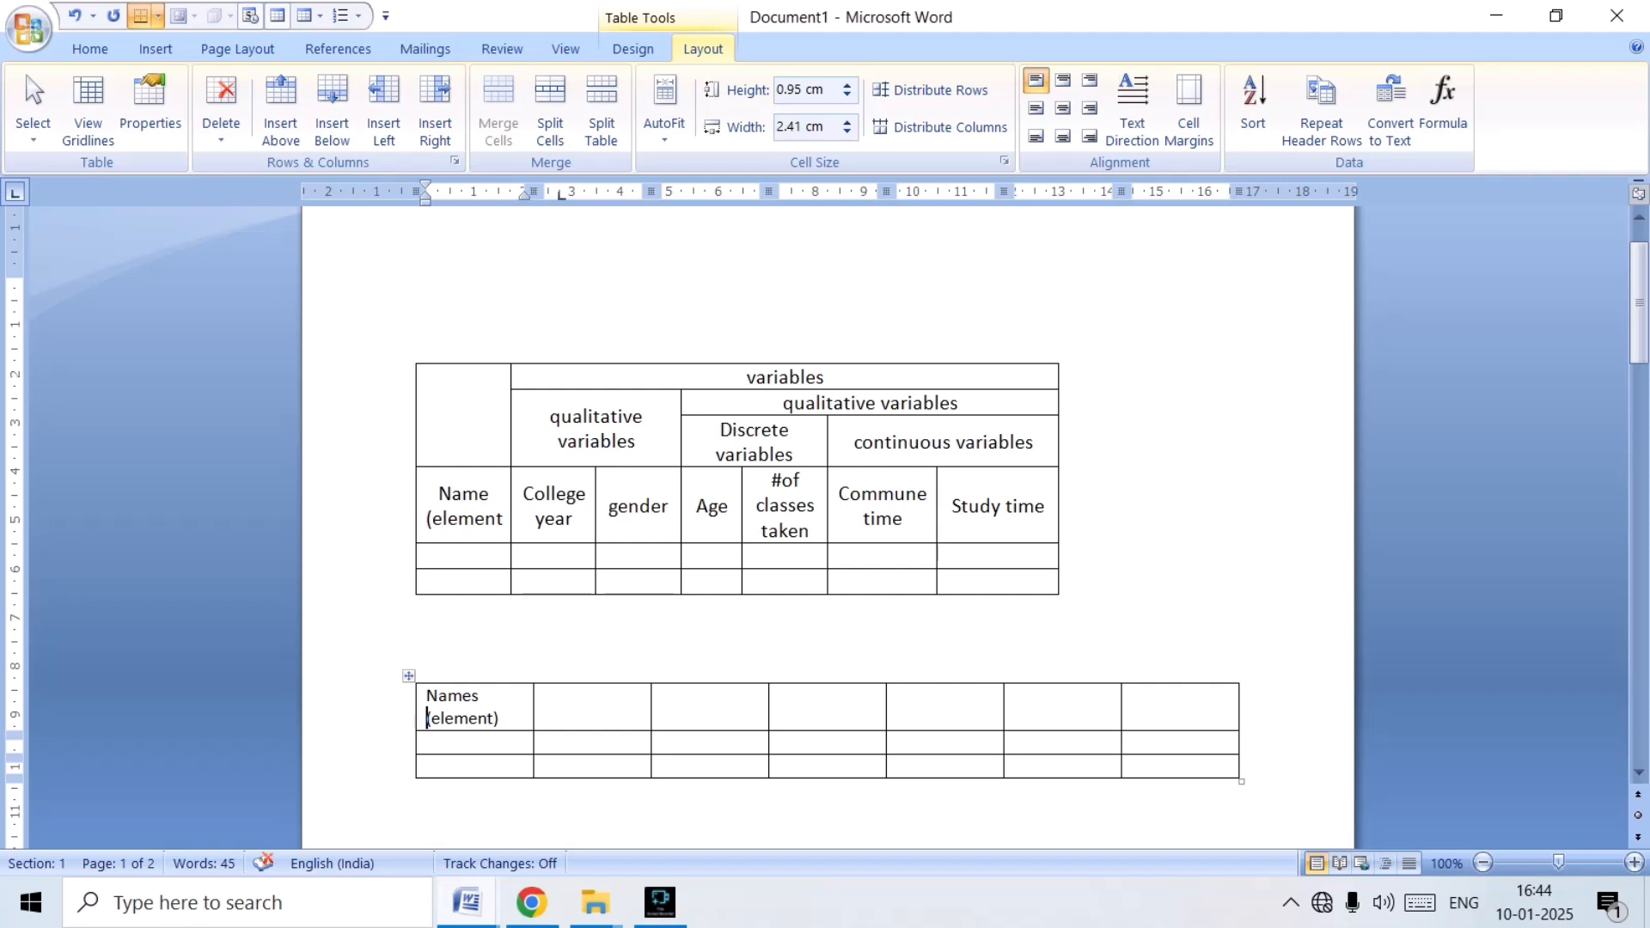
Enter the headings "College Year" and "Gender" in the second and third cells of the first row.
click(546, 698)
text(c)
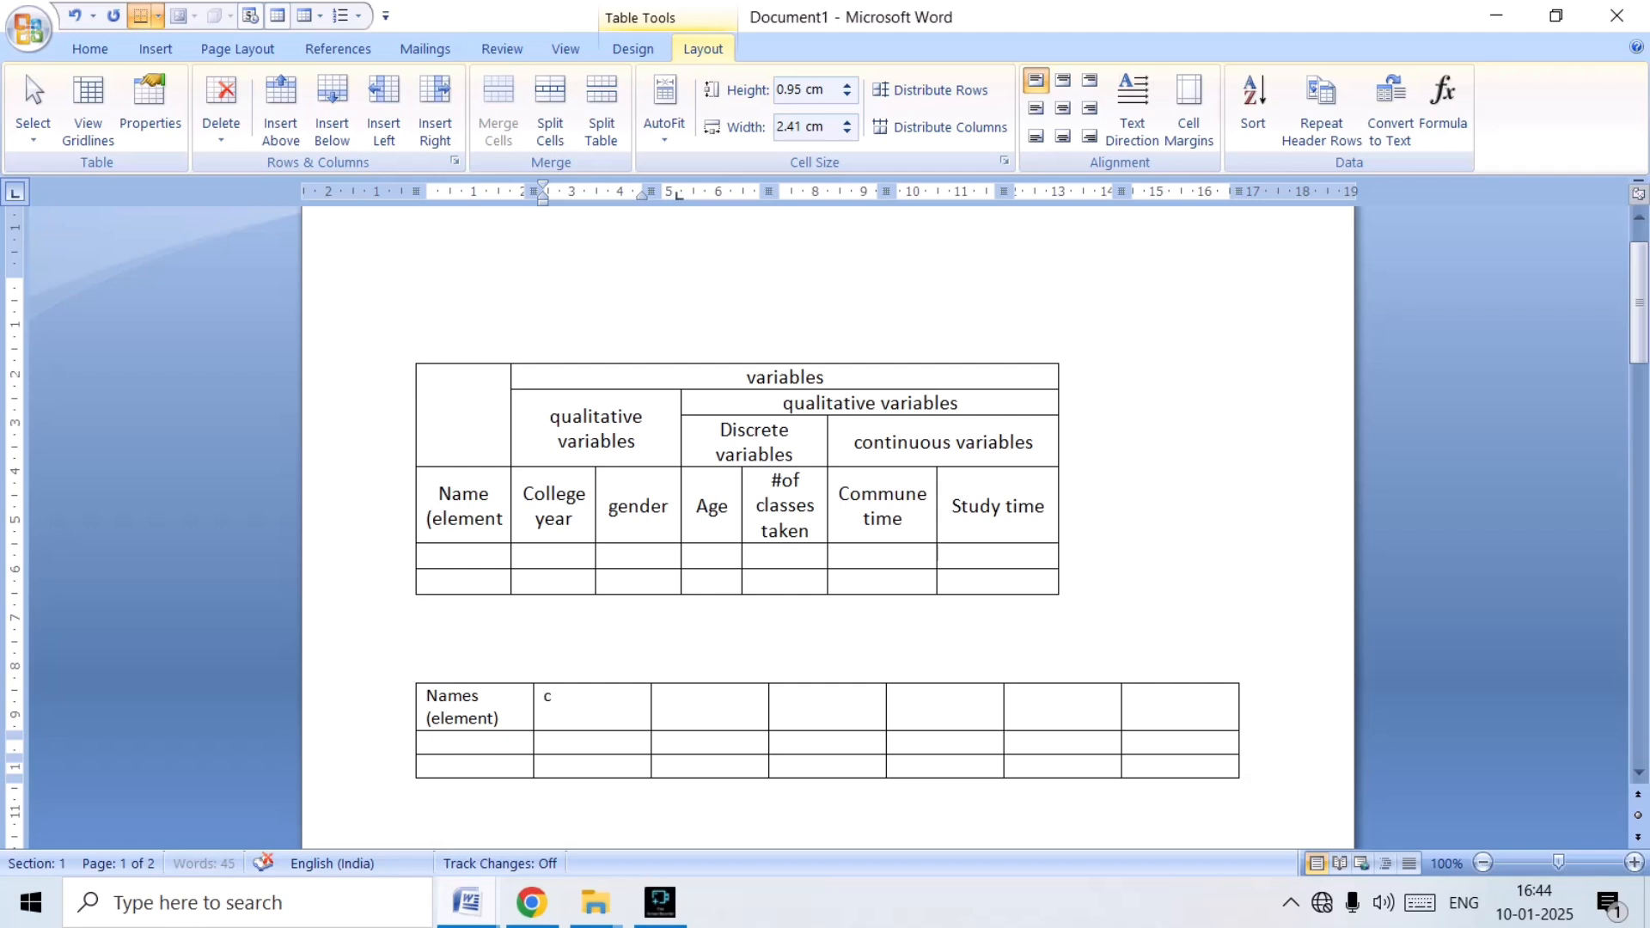
text(ollege year)
key(Tab)
text(g)
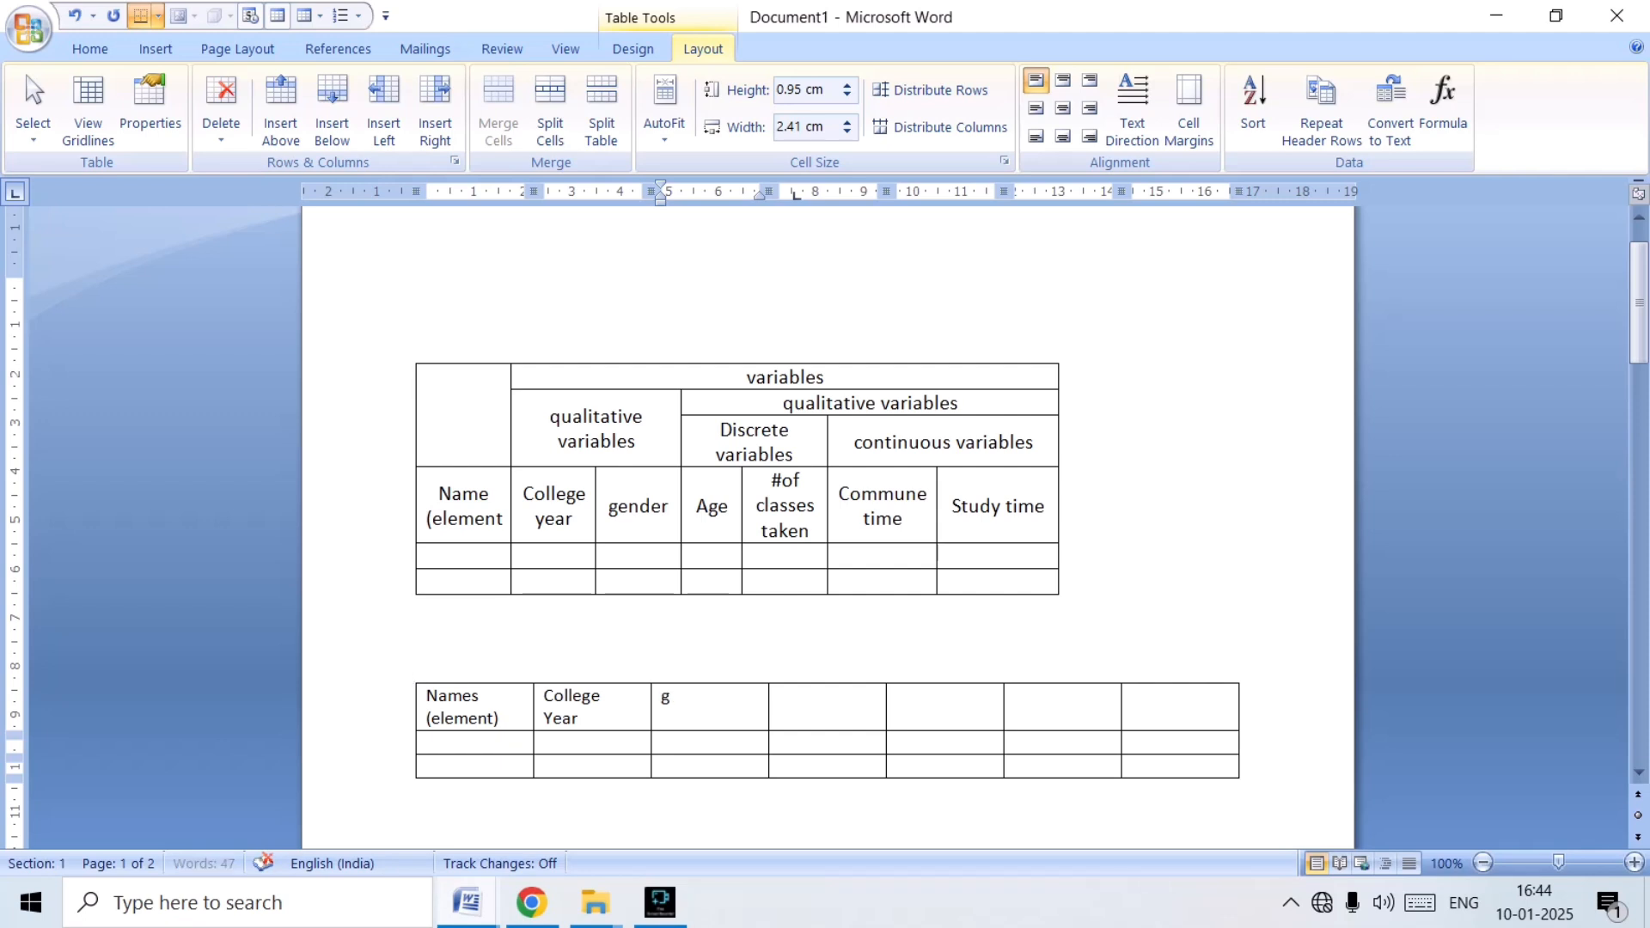
text(ender)
key(Tab)
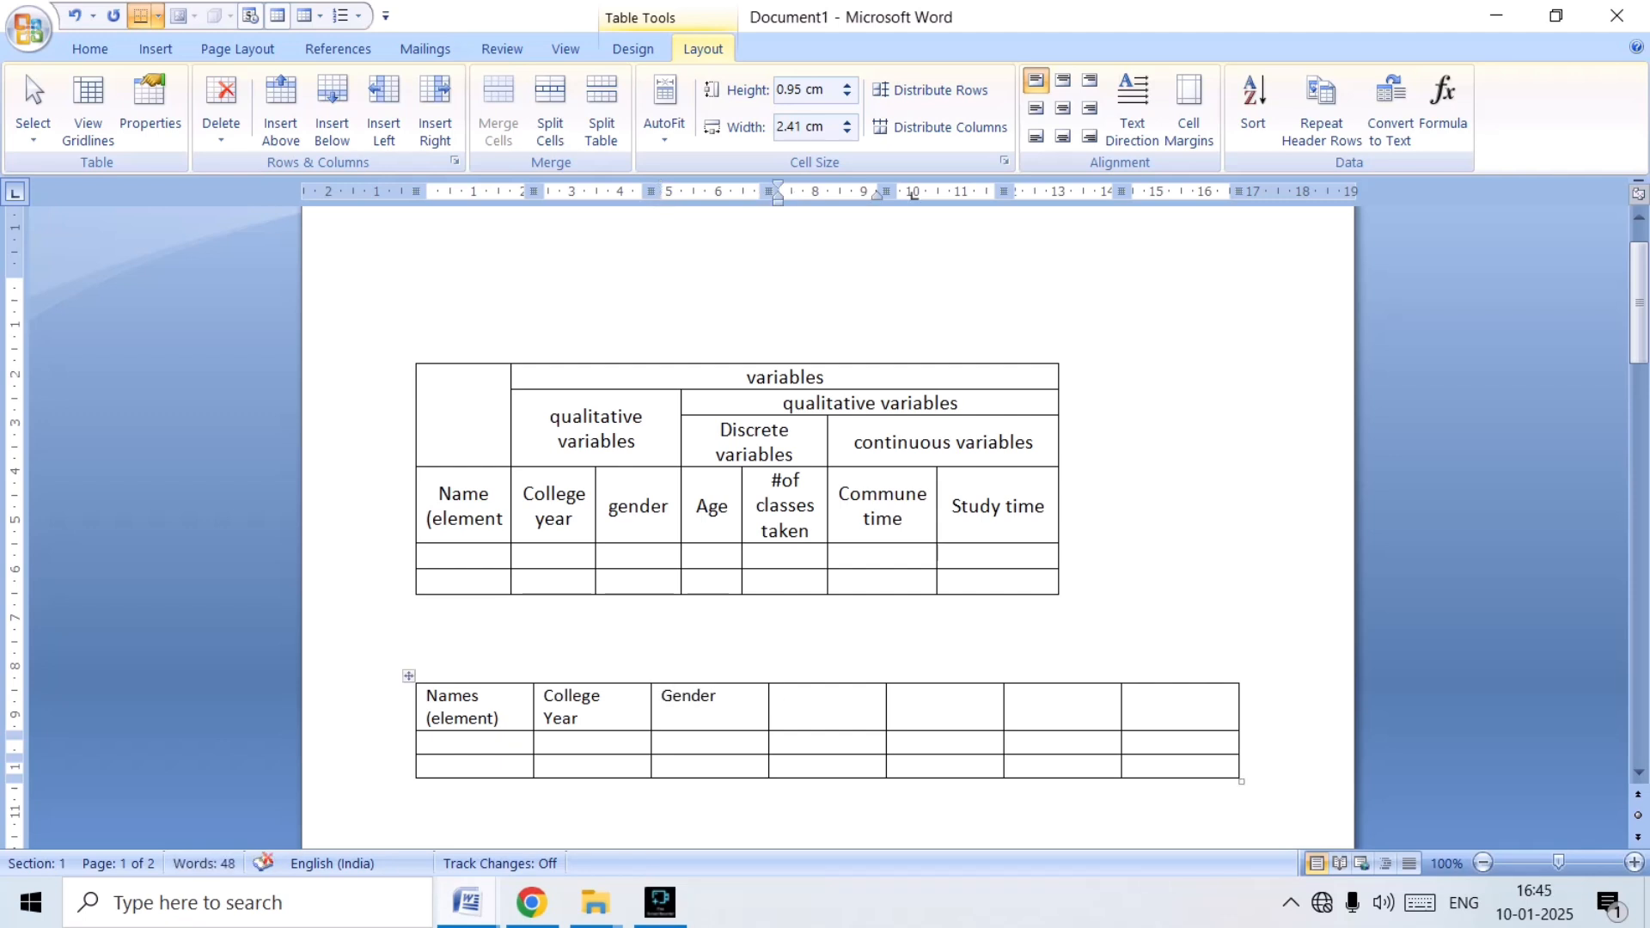
Enter "Age" in the fourth heading cell and "#classes Taken" on two lines in the fifth.
text(age)
key(Tab)
text(#)
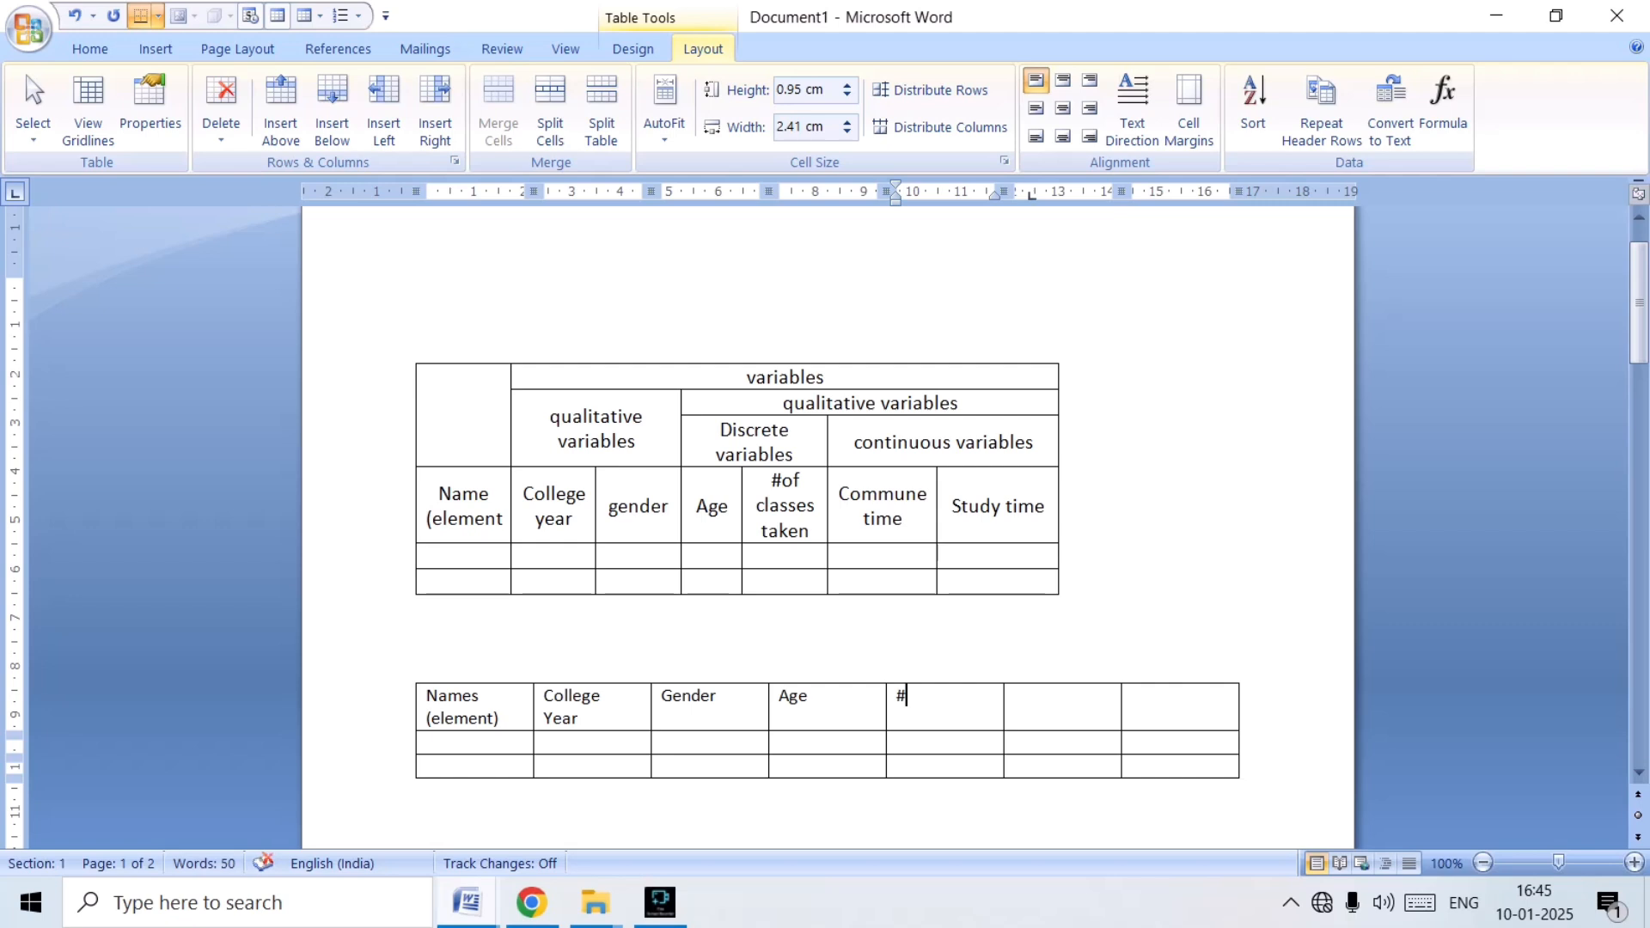
text(classes)
key(Return)
text(t)
text(a)
text(lken)
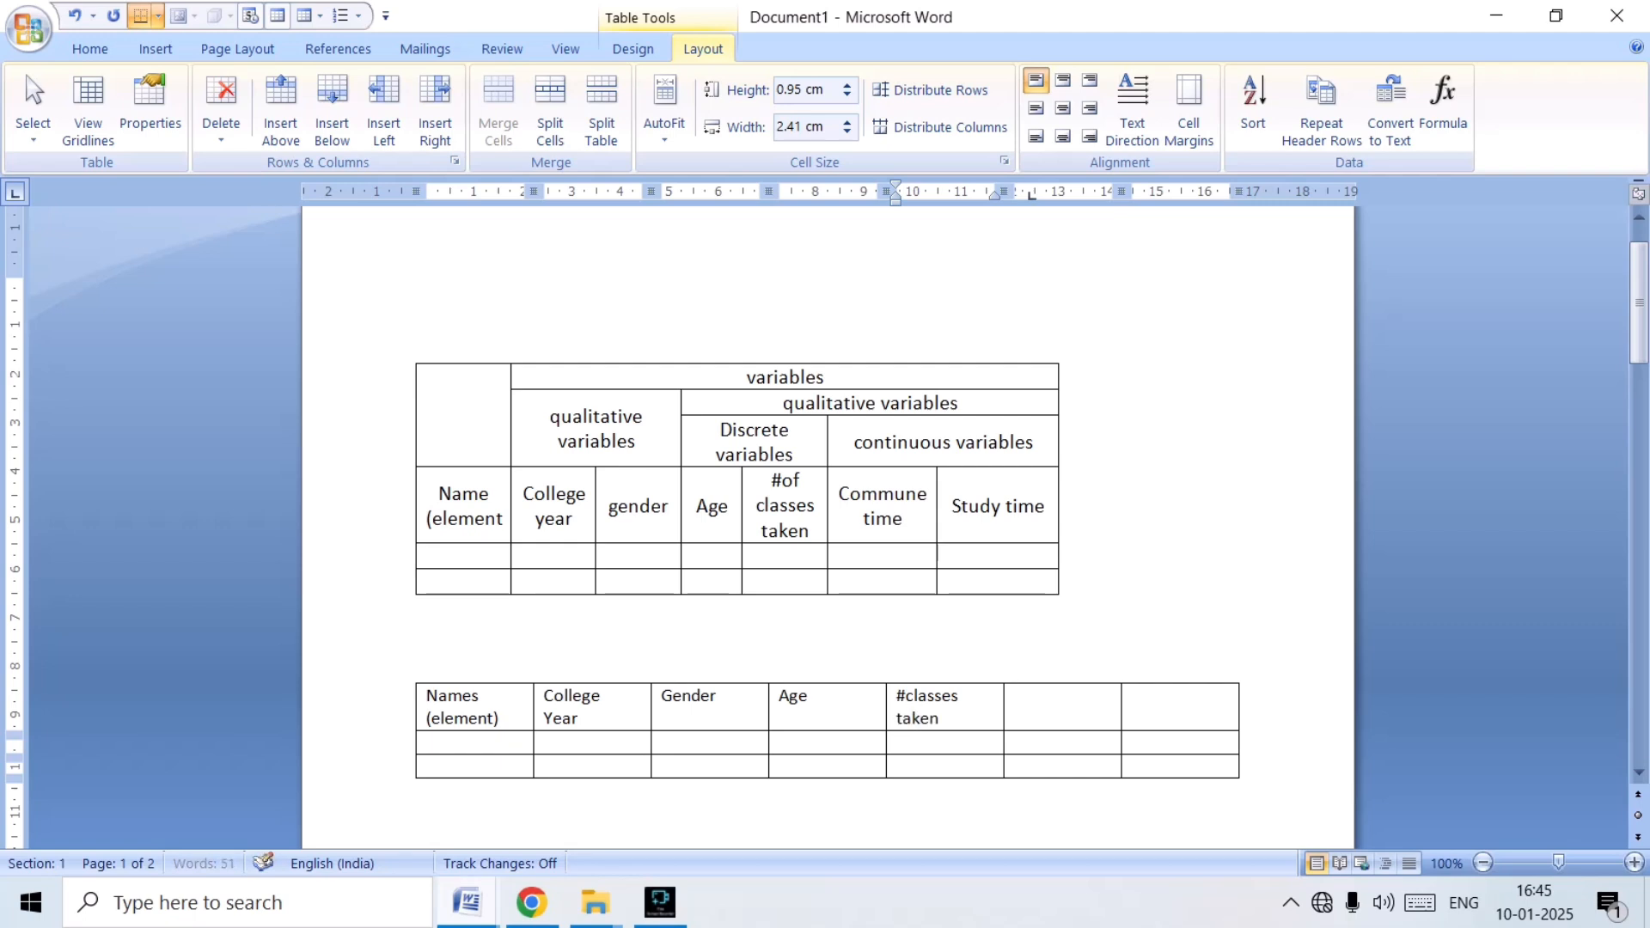
key(Tab)
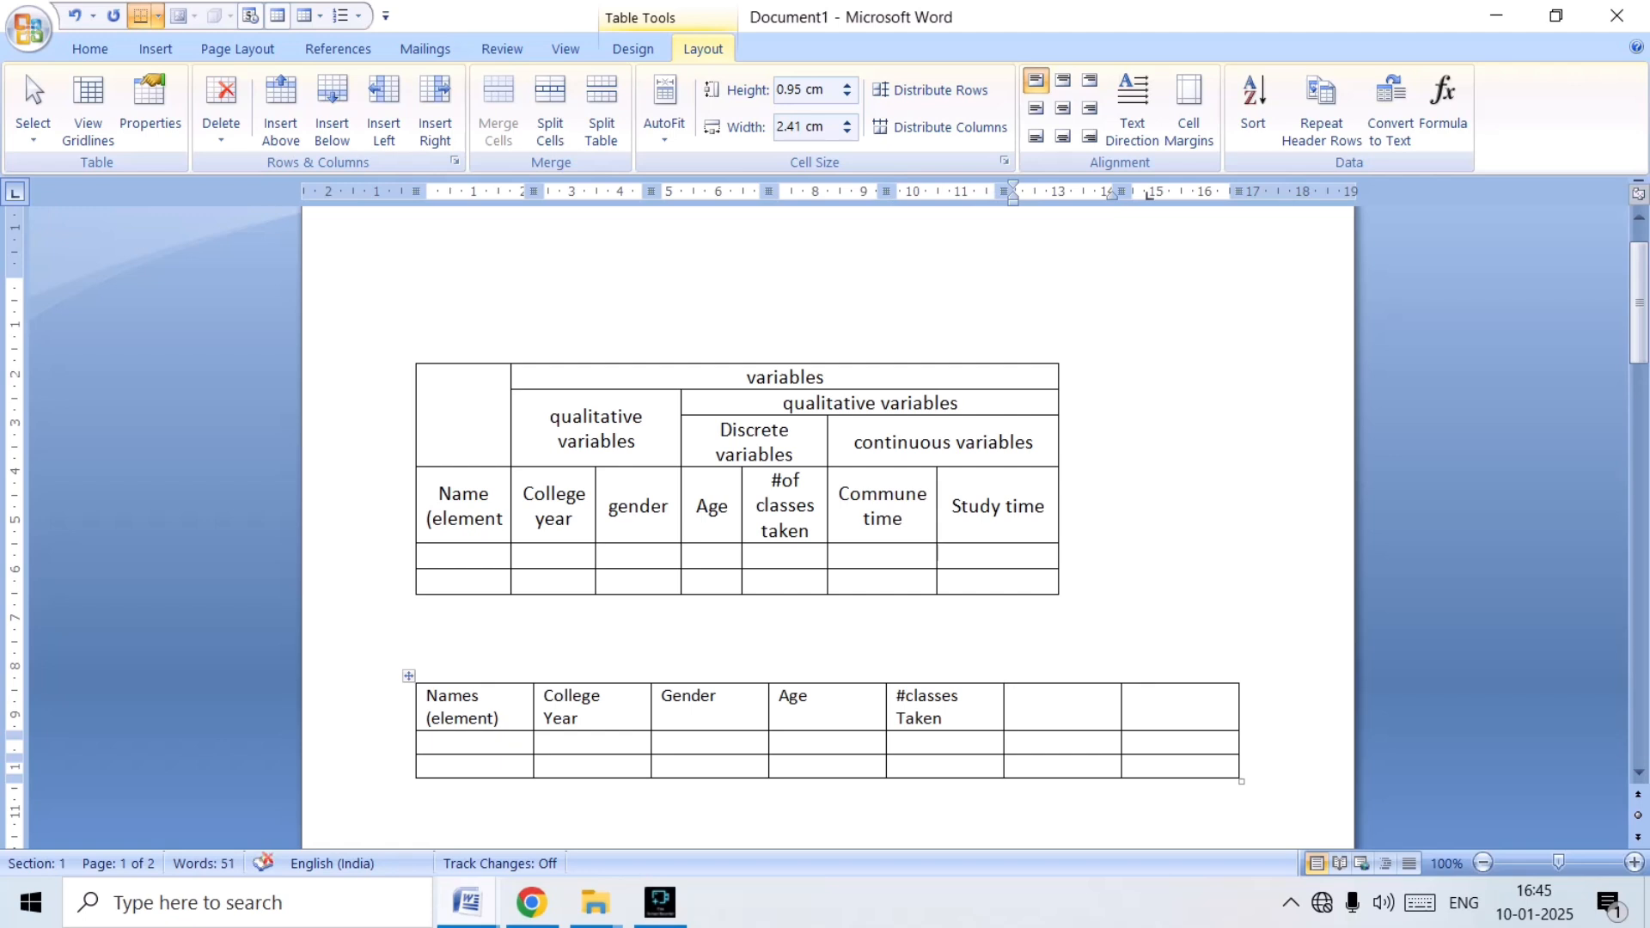
Enter "Commune time" and "Studytime" in the last two heading cells of the first row.
text(comm)
text(u)
text(ne time)
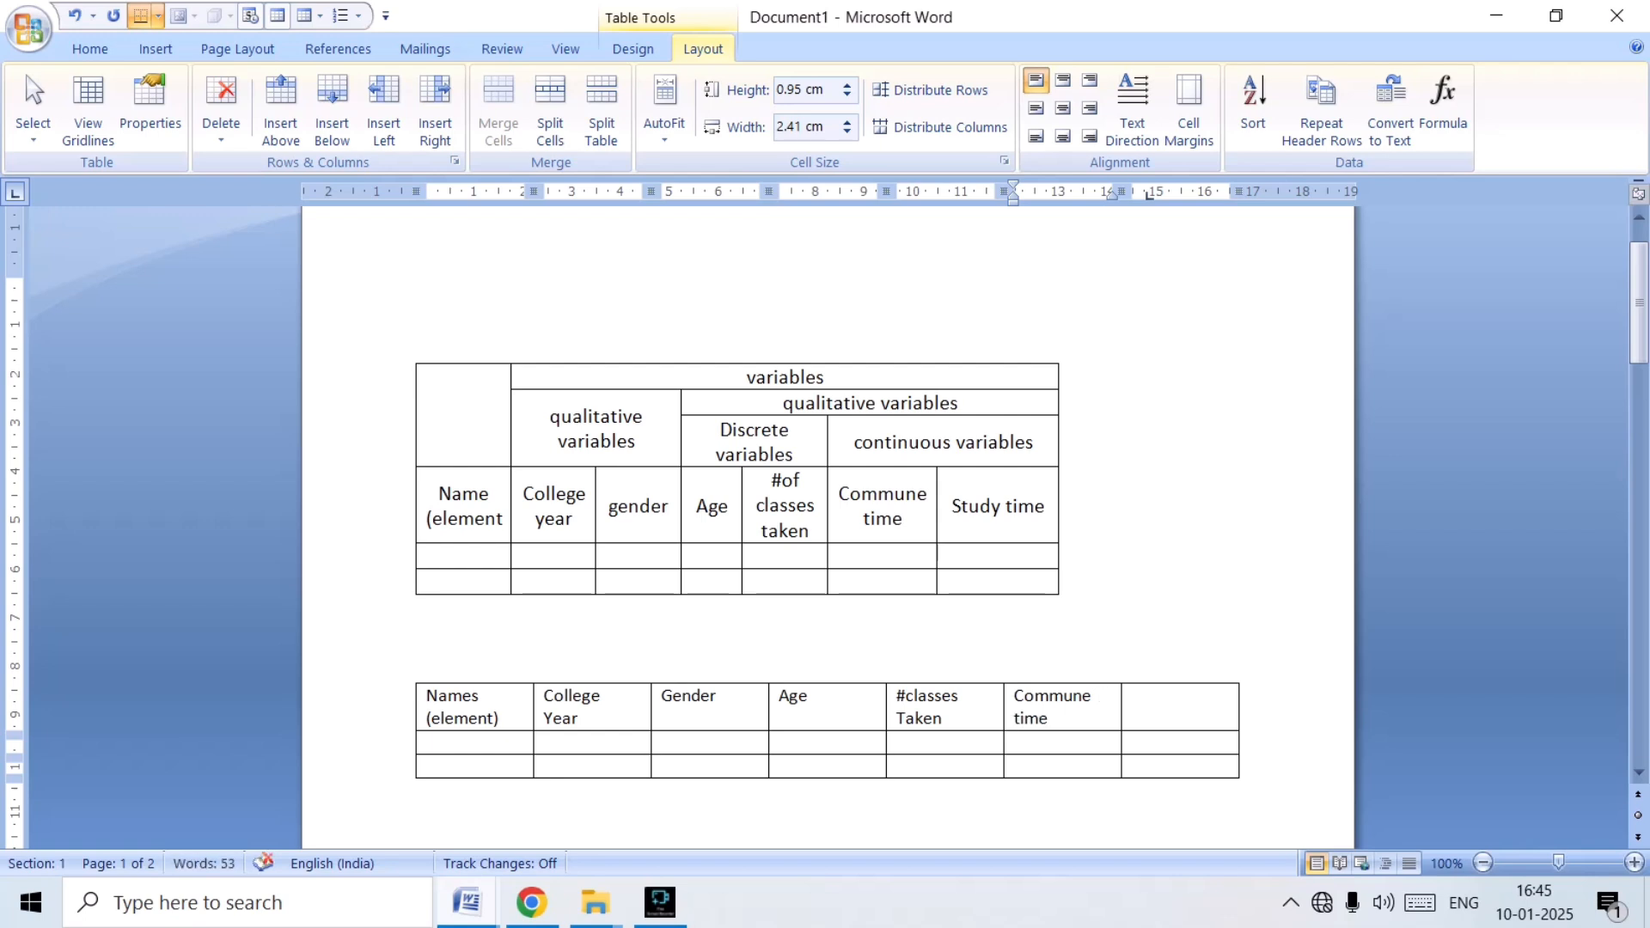
click(1132, 696)
text(study)
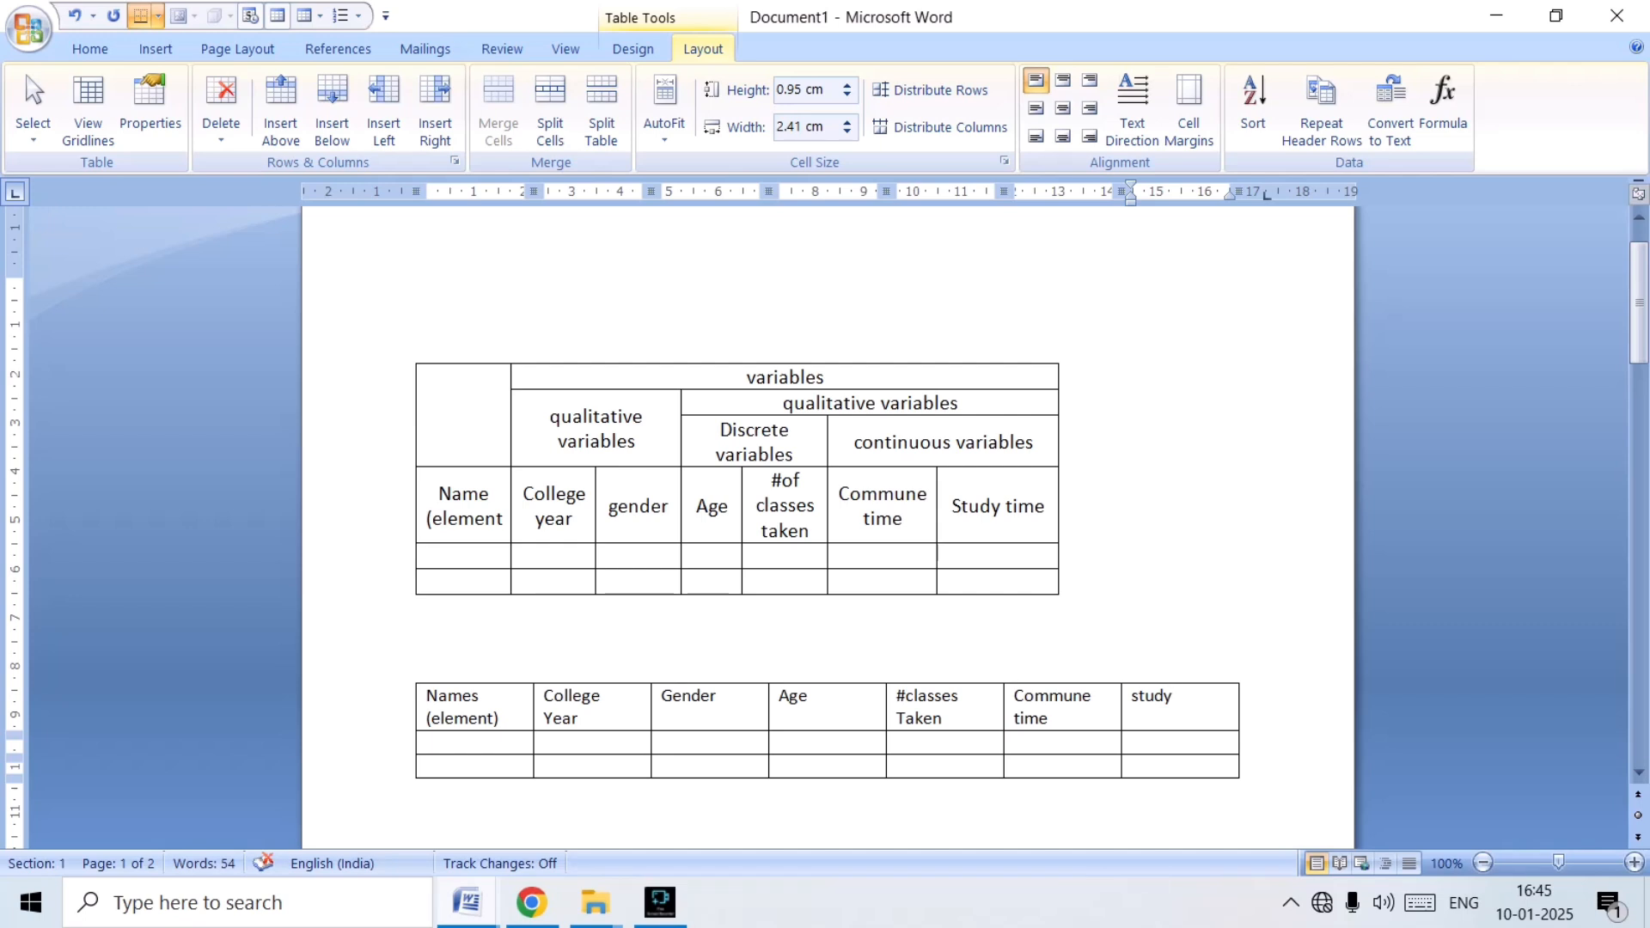
key(Return)
text(time)
Insert a blank row above the heading row of the new table.
click(719, 698)
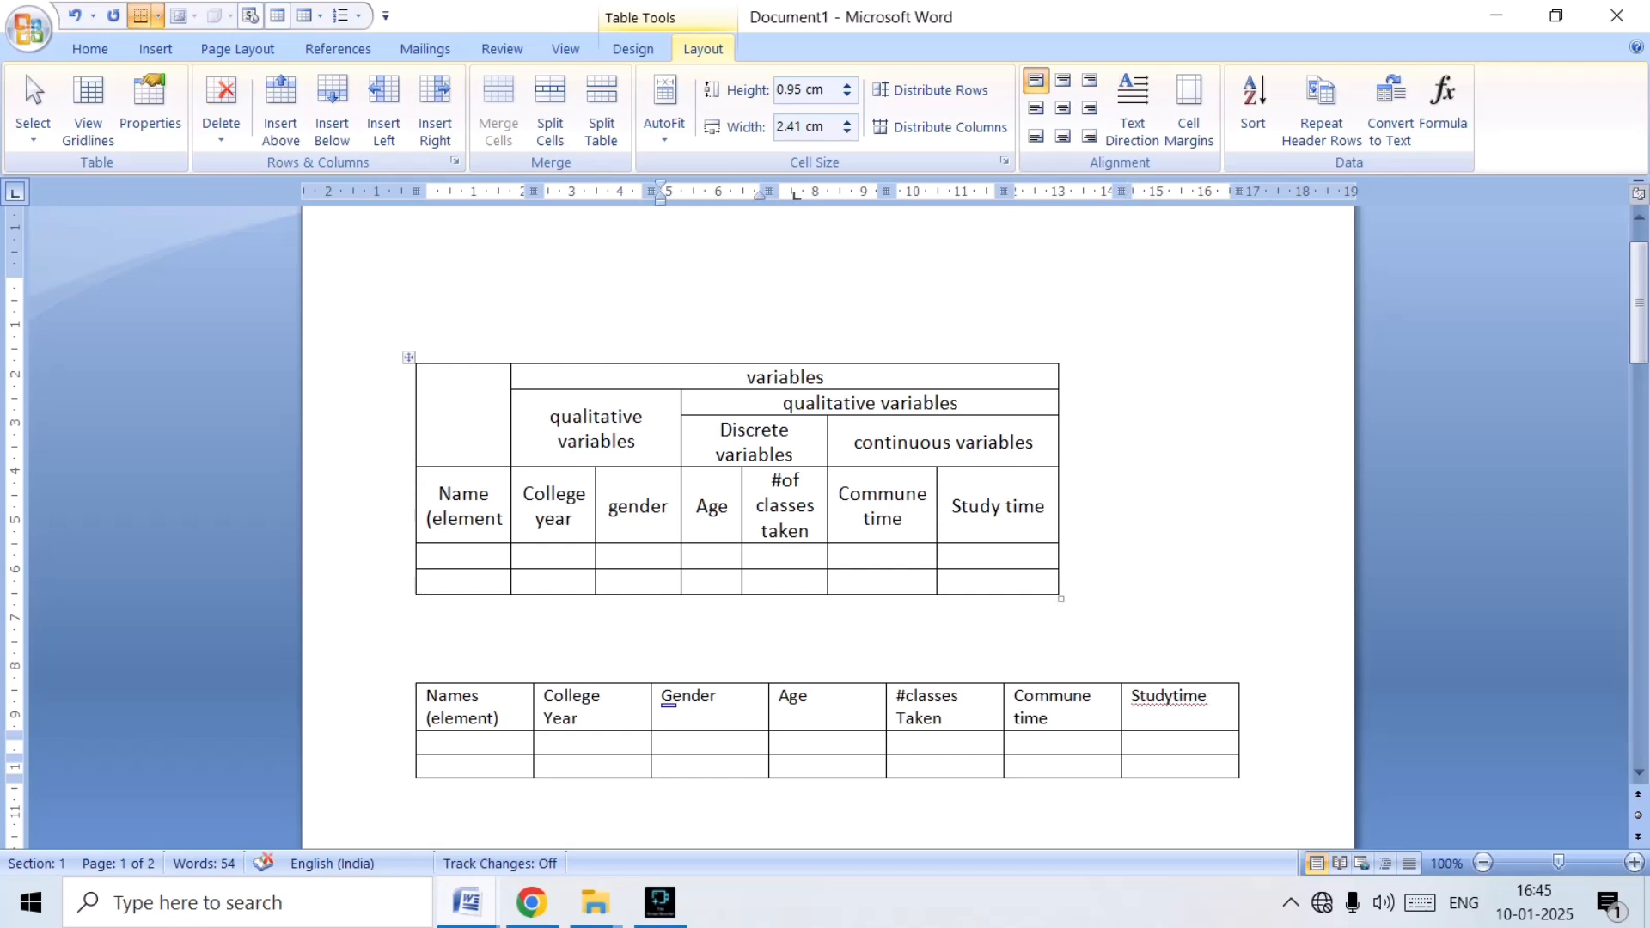
click(280, 107)
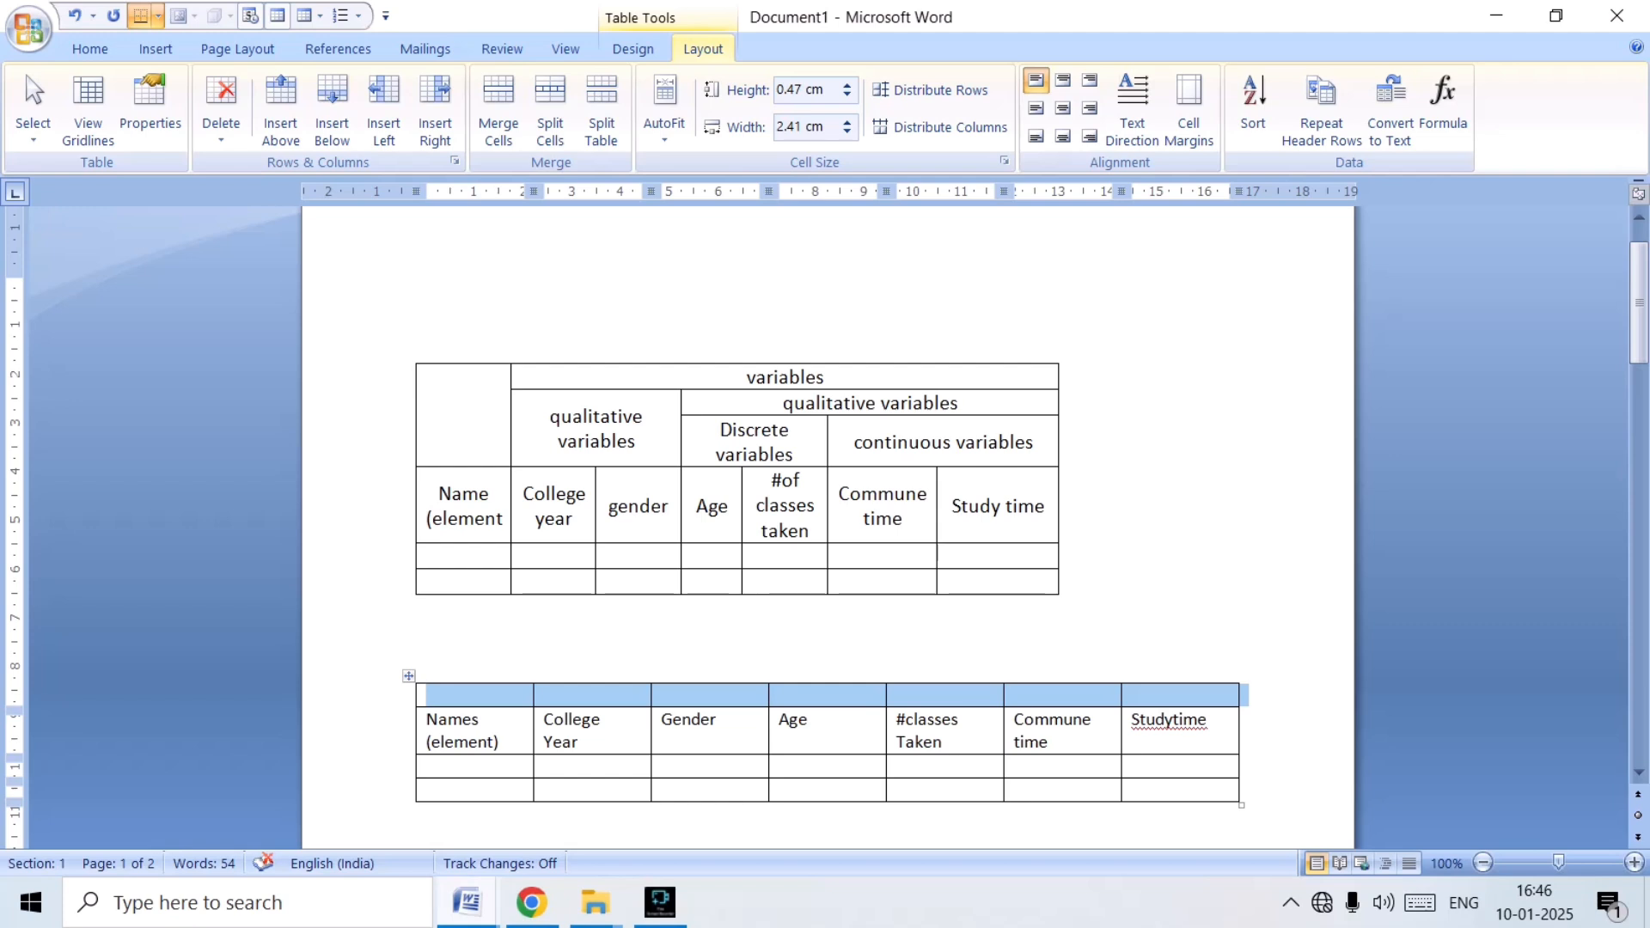
Merge the two blank cells above "Age" and "#classes Taken", and the two above "Commune time" and "Studytime".
click(799, 694)
drag(816, 683, 932, 683)
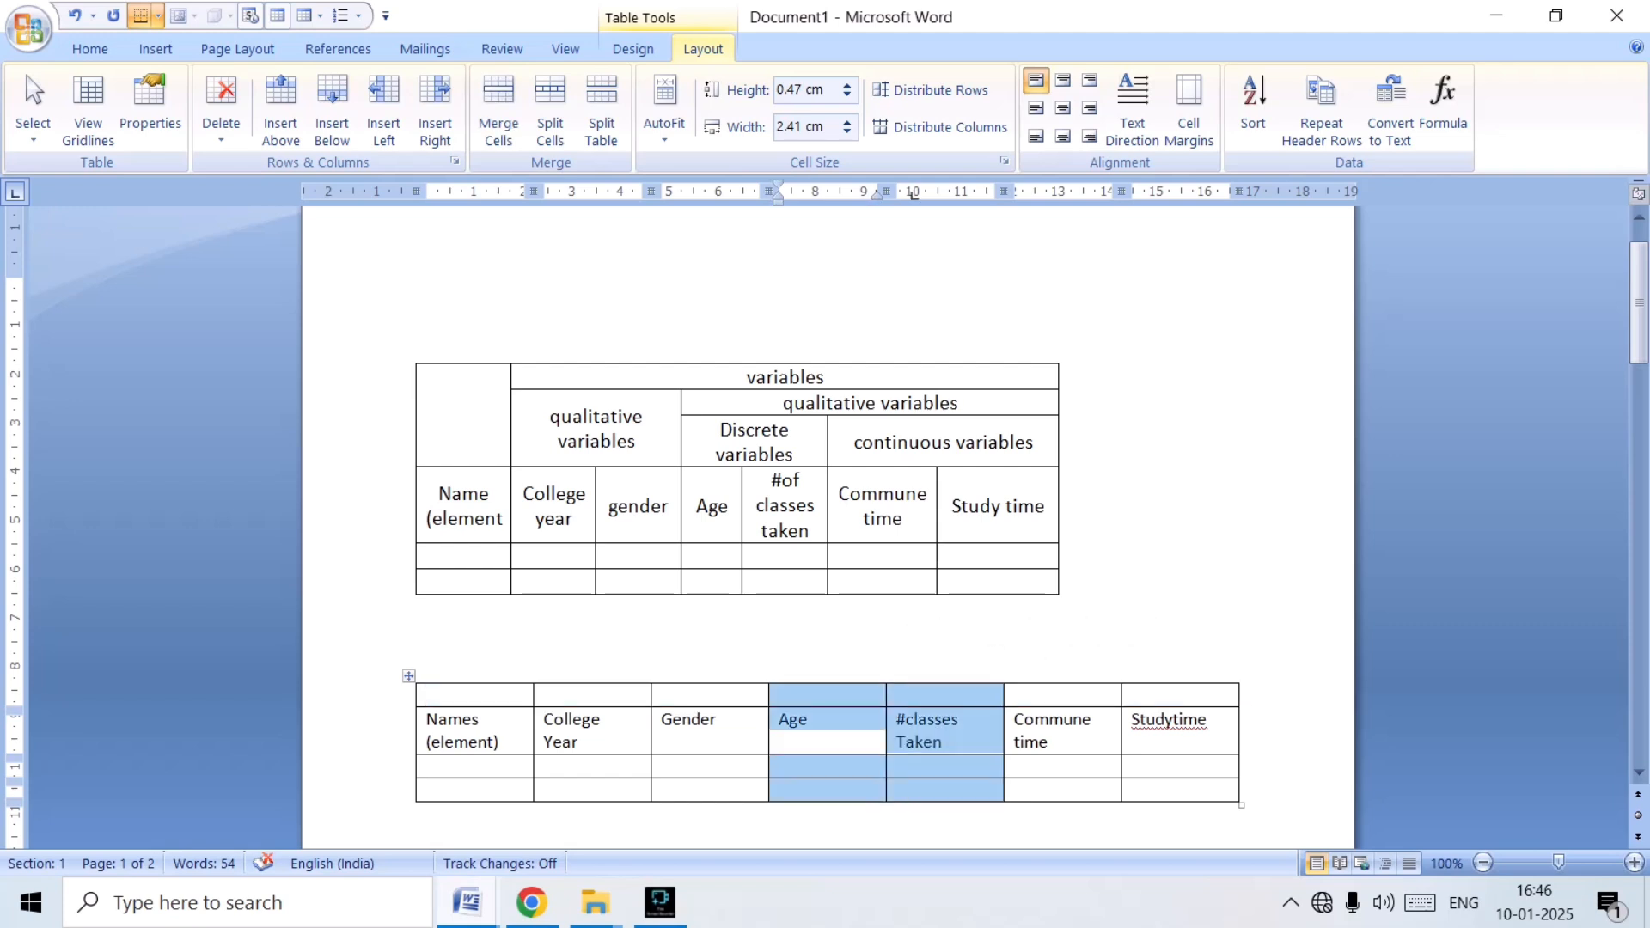
drag(782, 695, 946, 695)
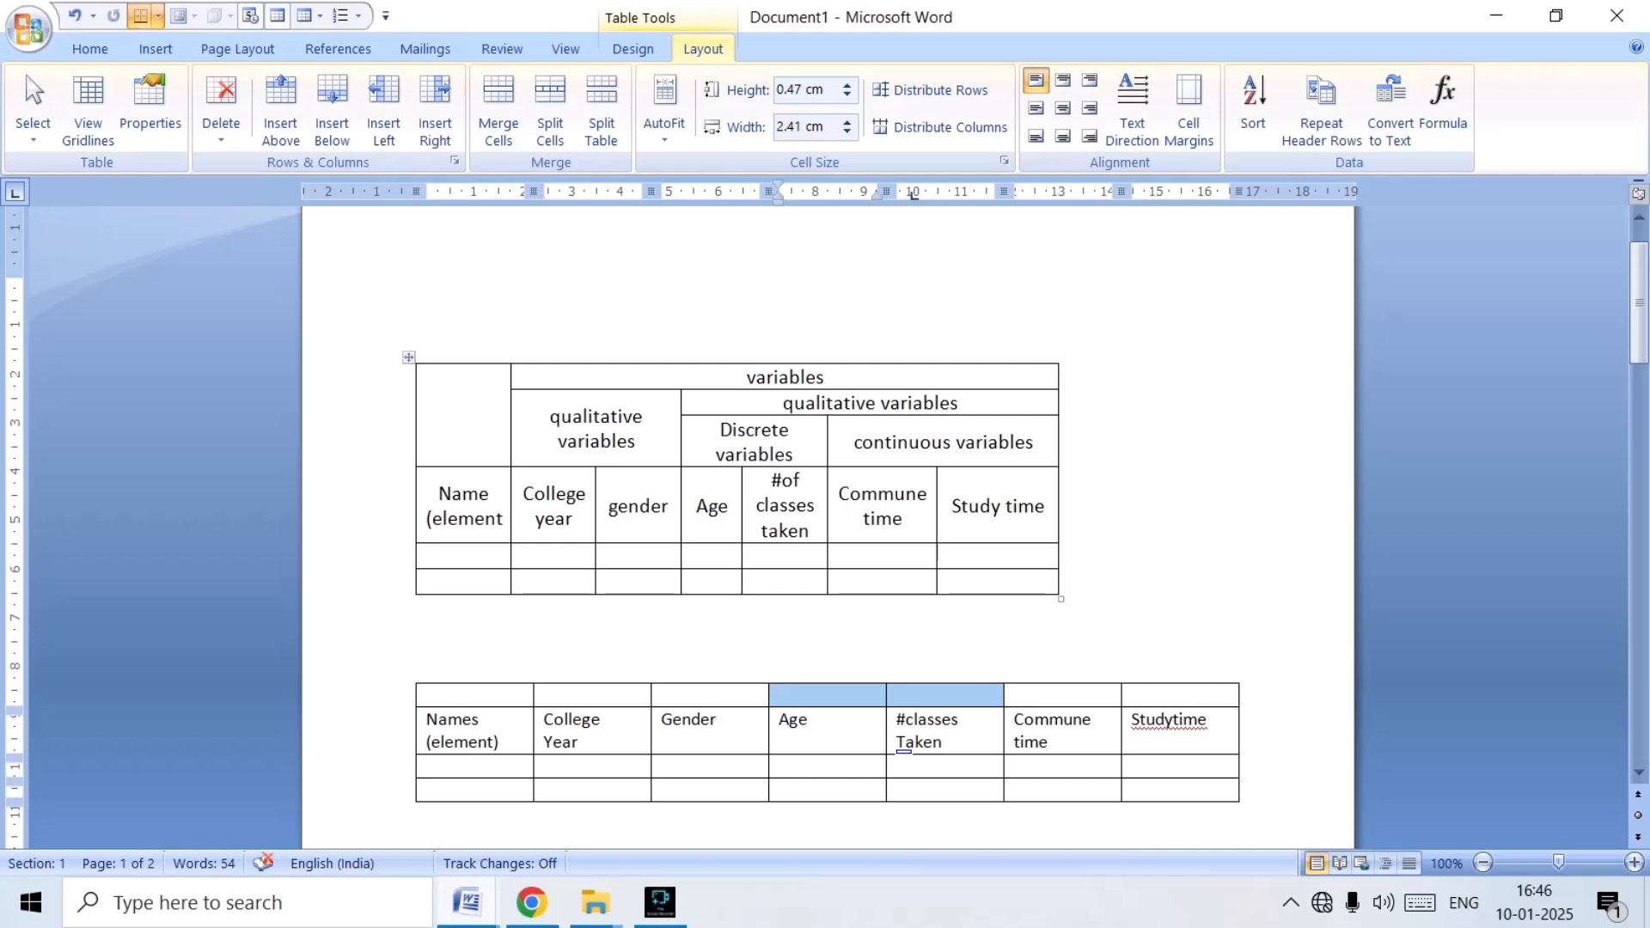
click(498, 107)
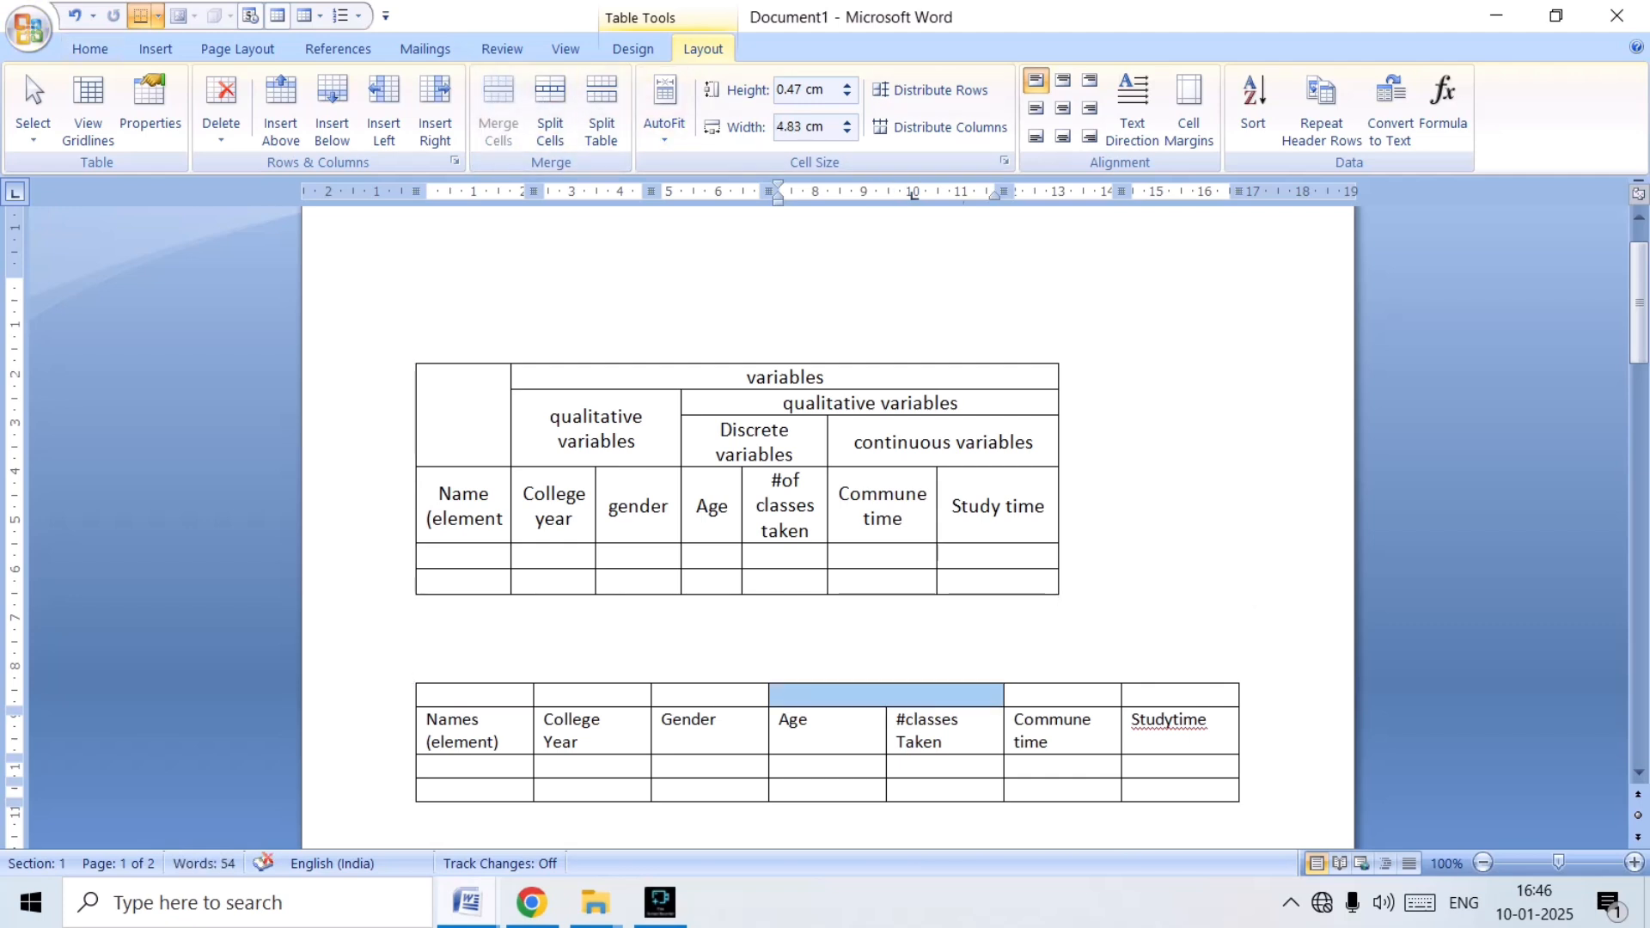
drag(1048, 695, 1179, 697)
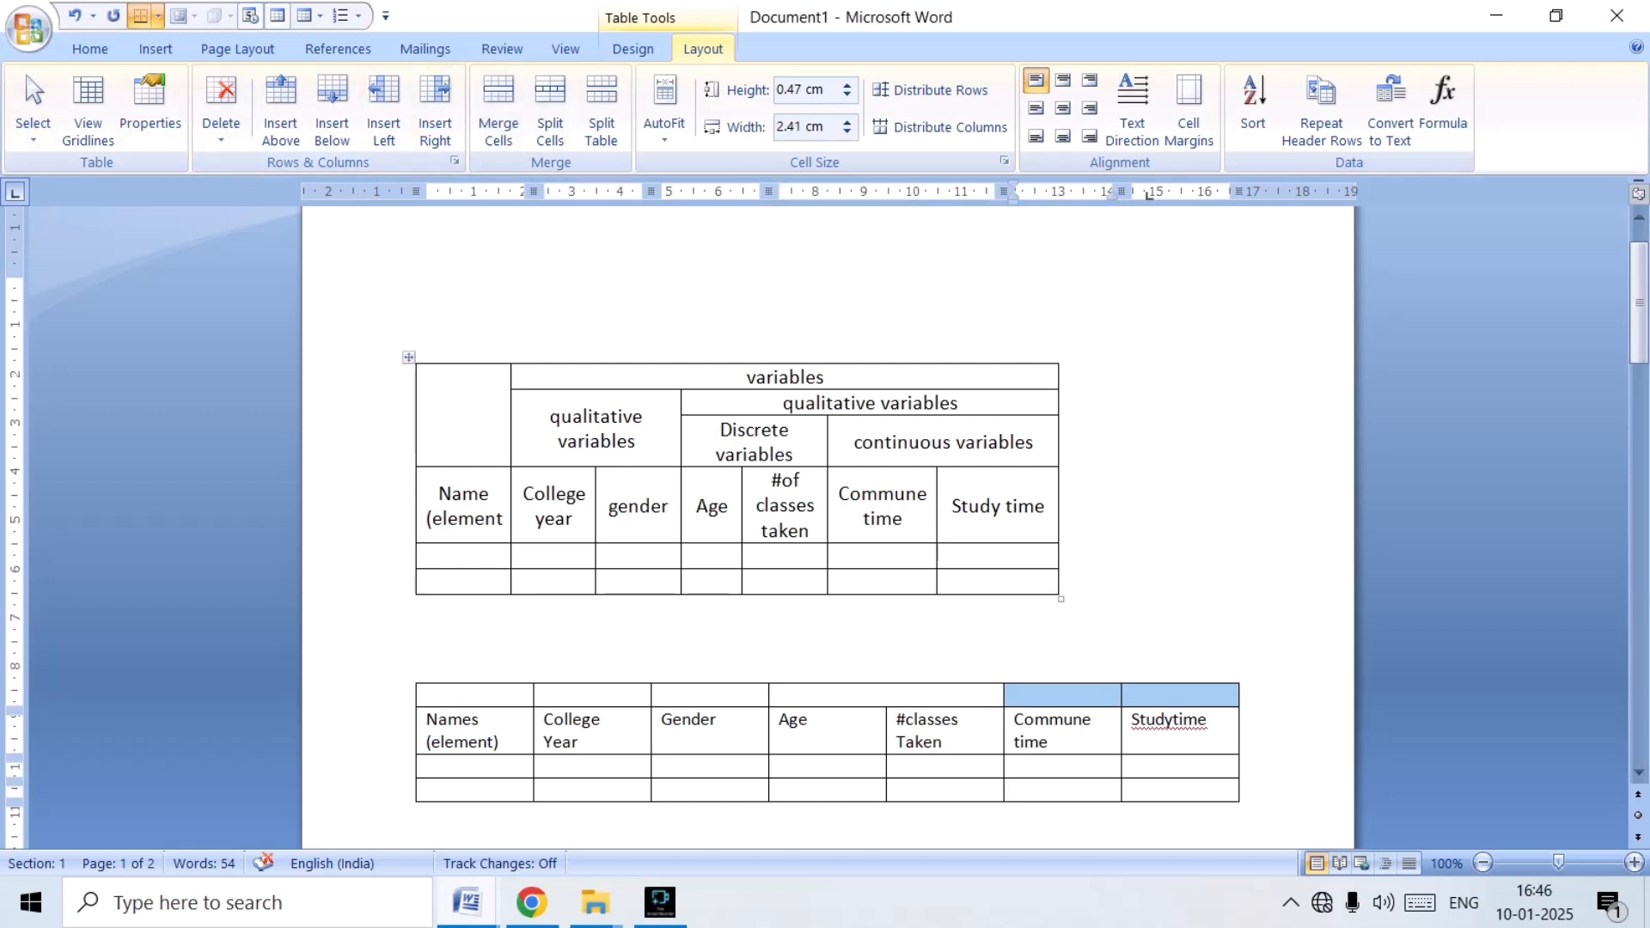
click(499, 107)
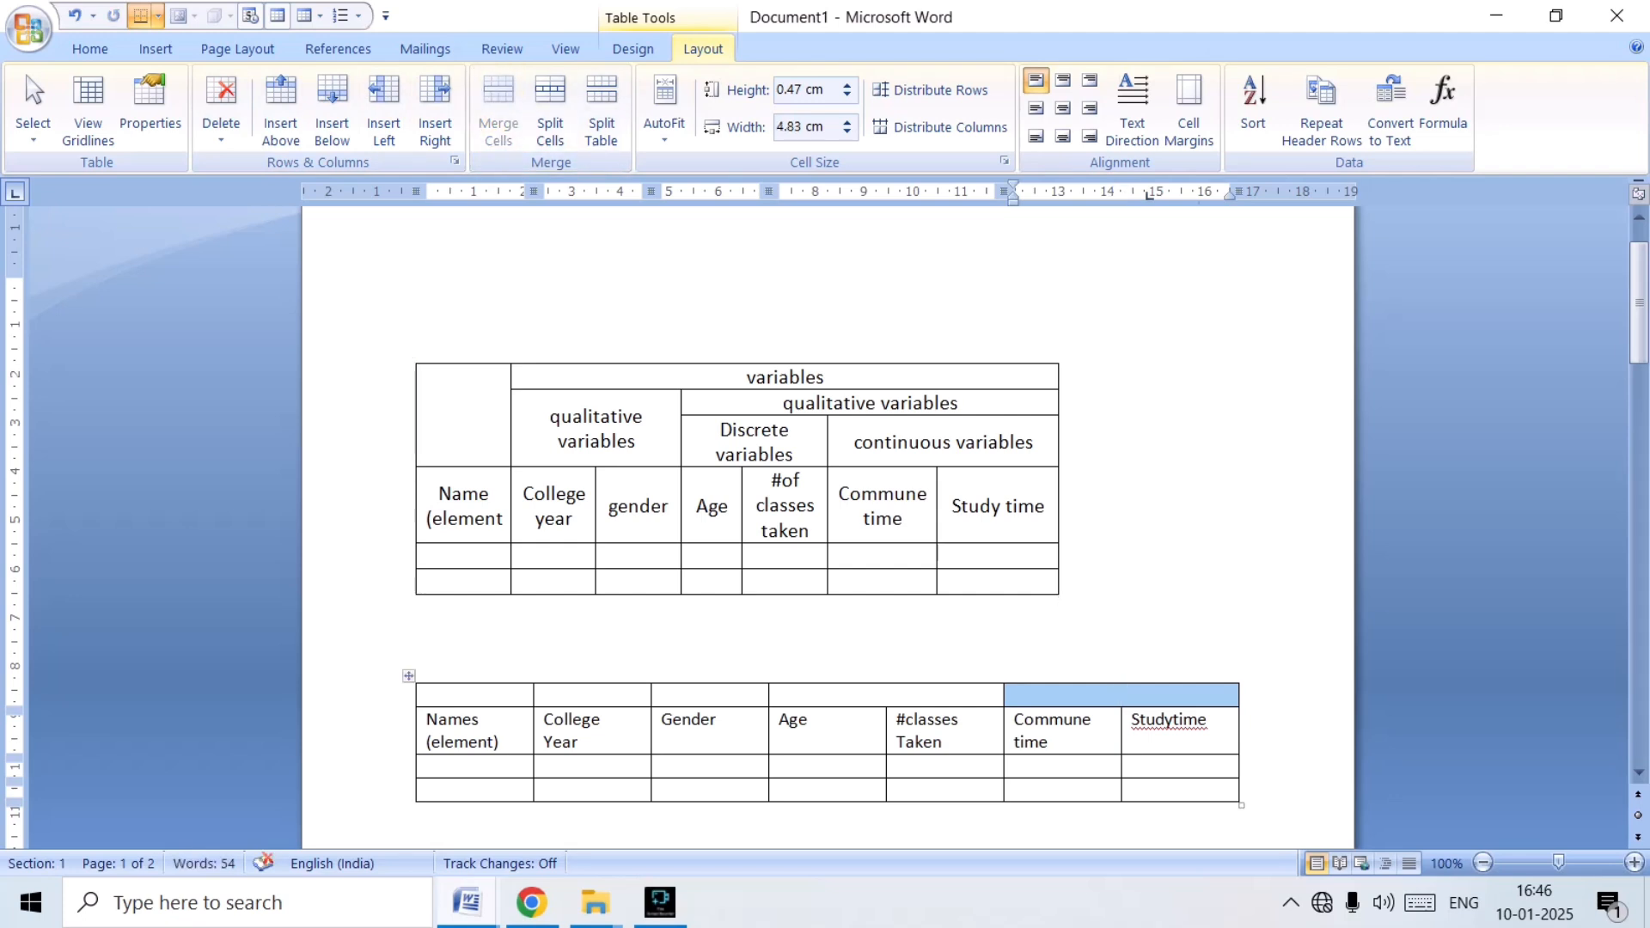
Enter "Discrete variables" on two lines in the merged cell above "Age" and "#classes Taken".
click(778, 695)
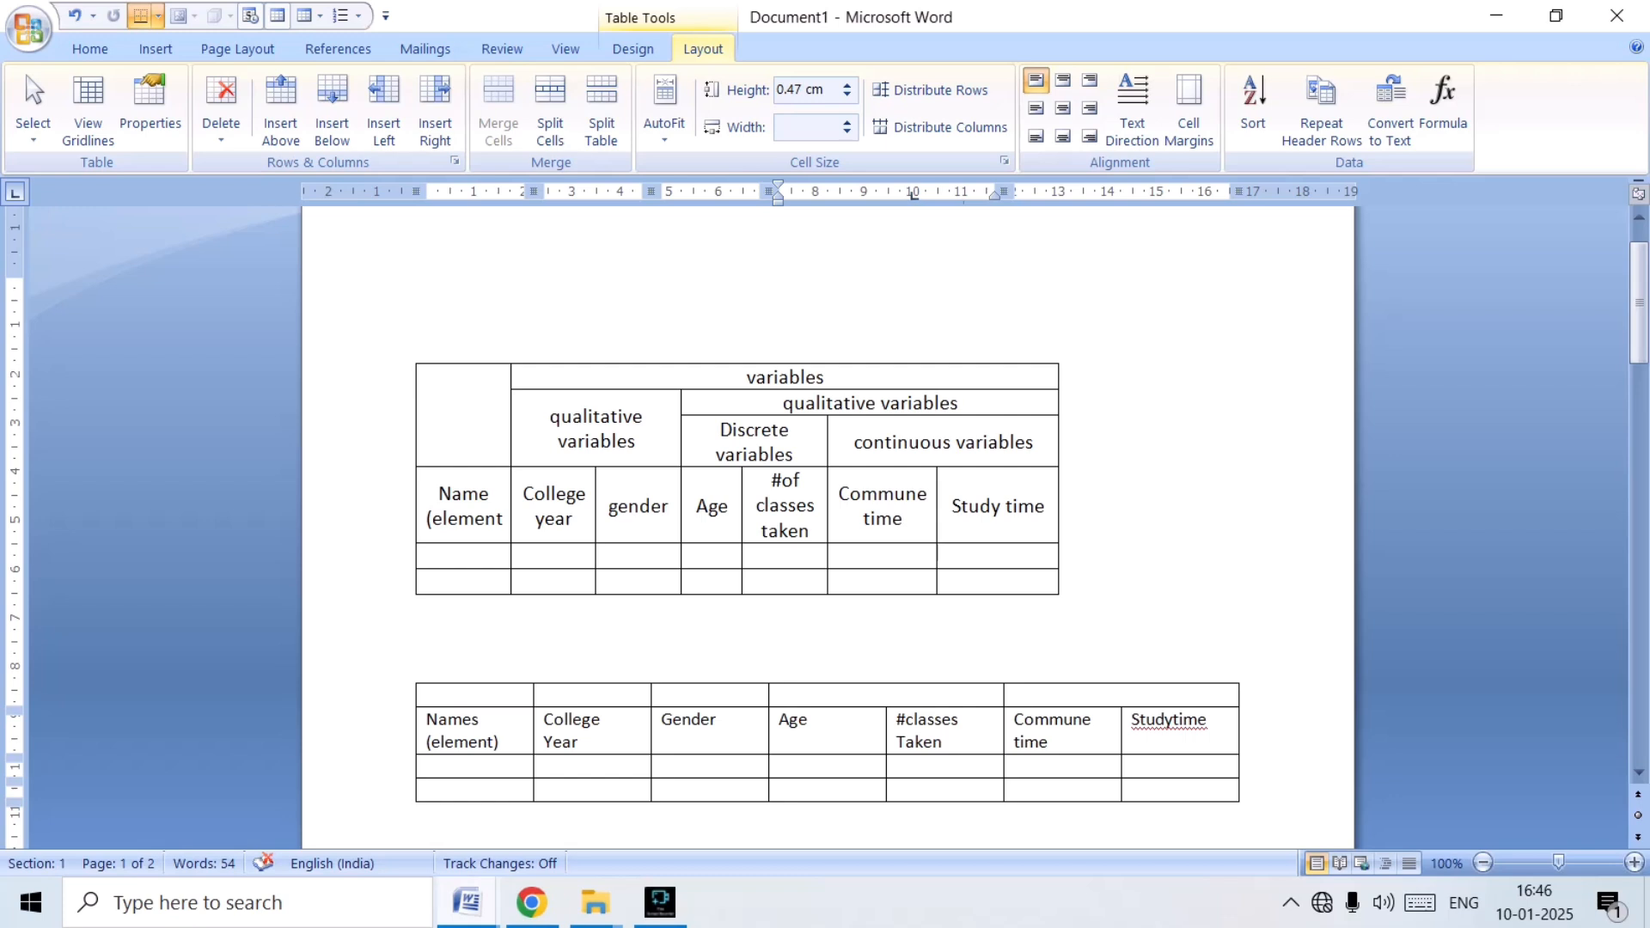
text(Discrete variables)
click(854, 695)
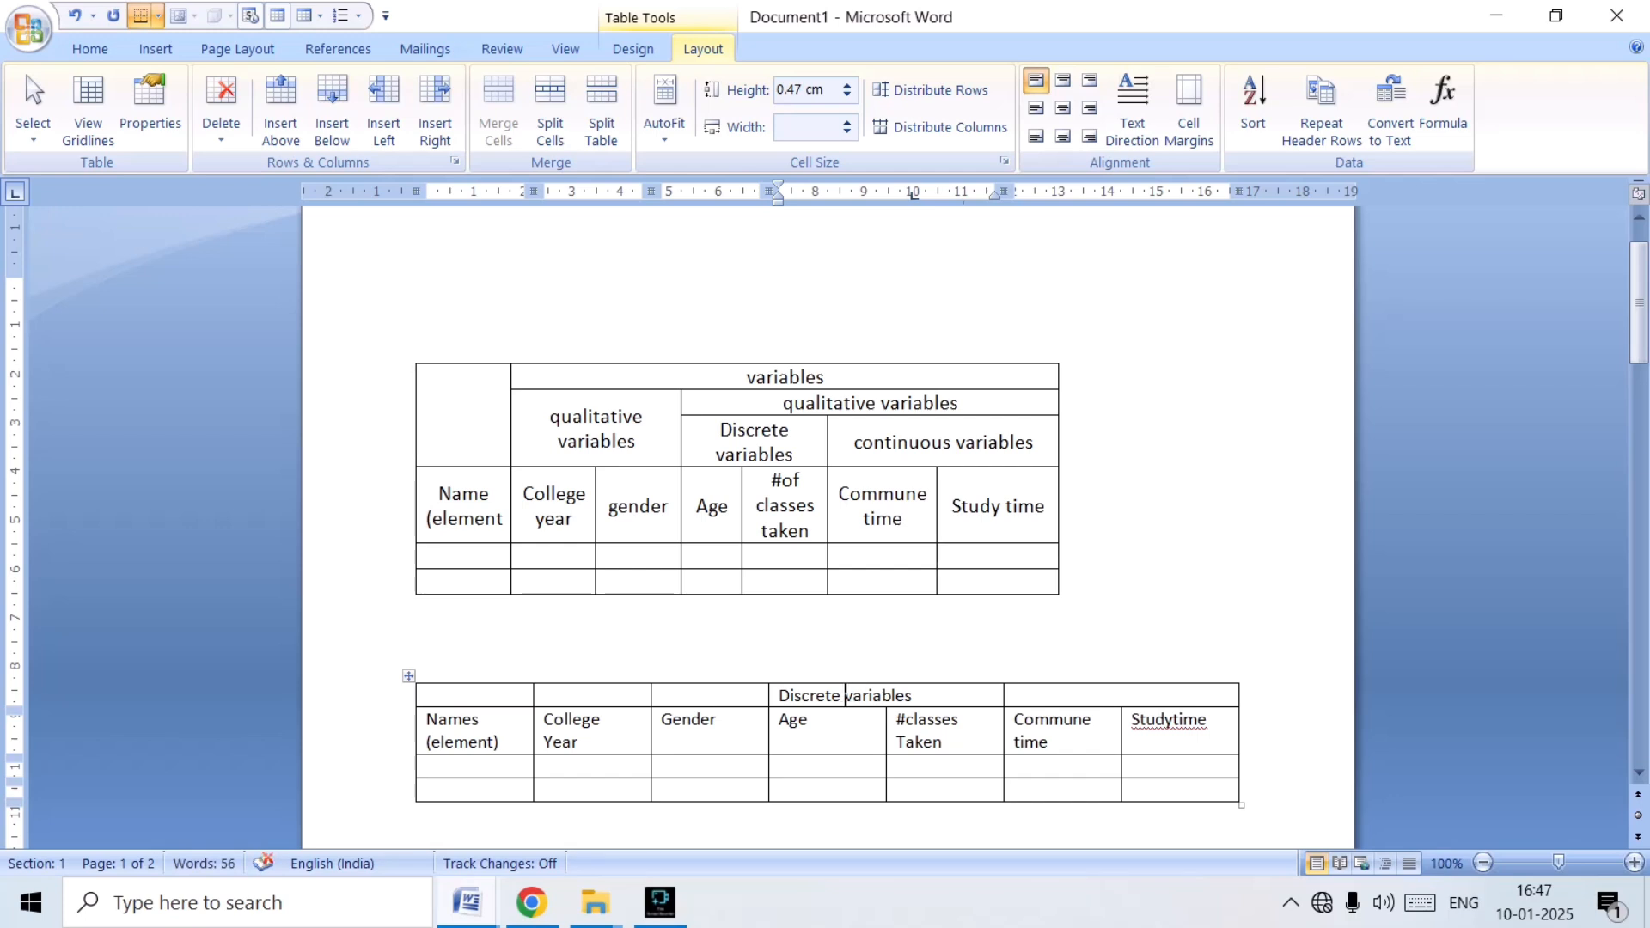
key(Return)
Enter "continuous variables" in the merged cell above "Commune time" and "Studytime", copying the word "variables" from the neighbouring heading.
click(1014, 694)
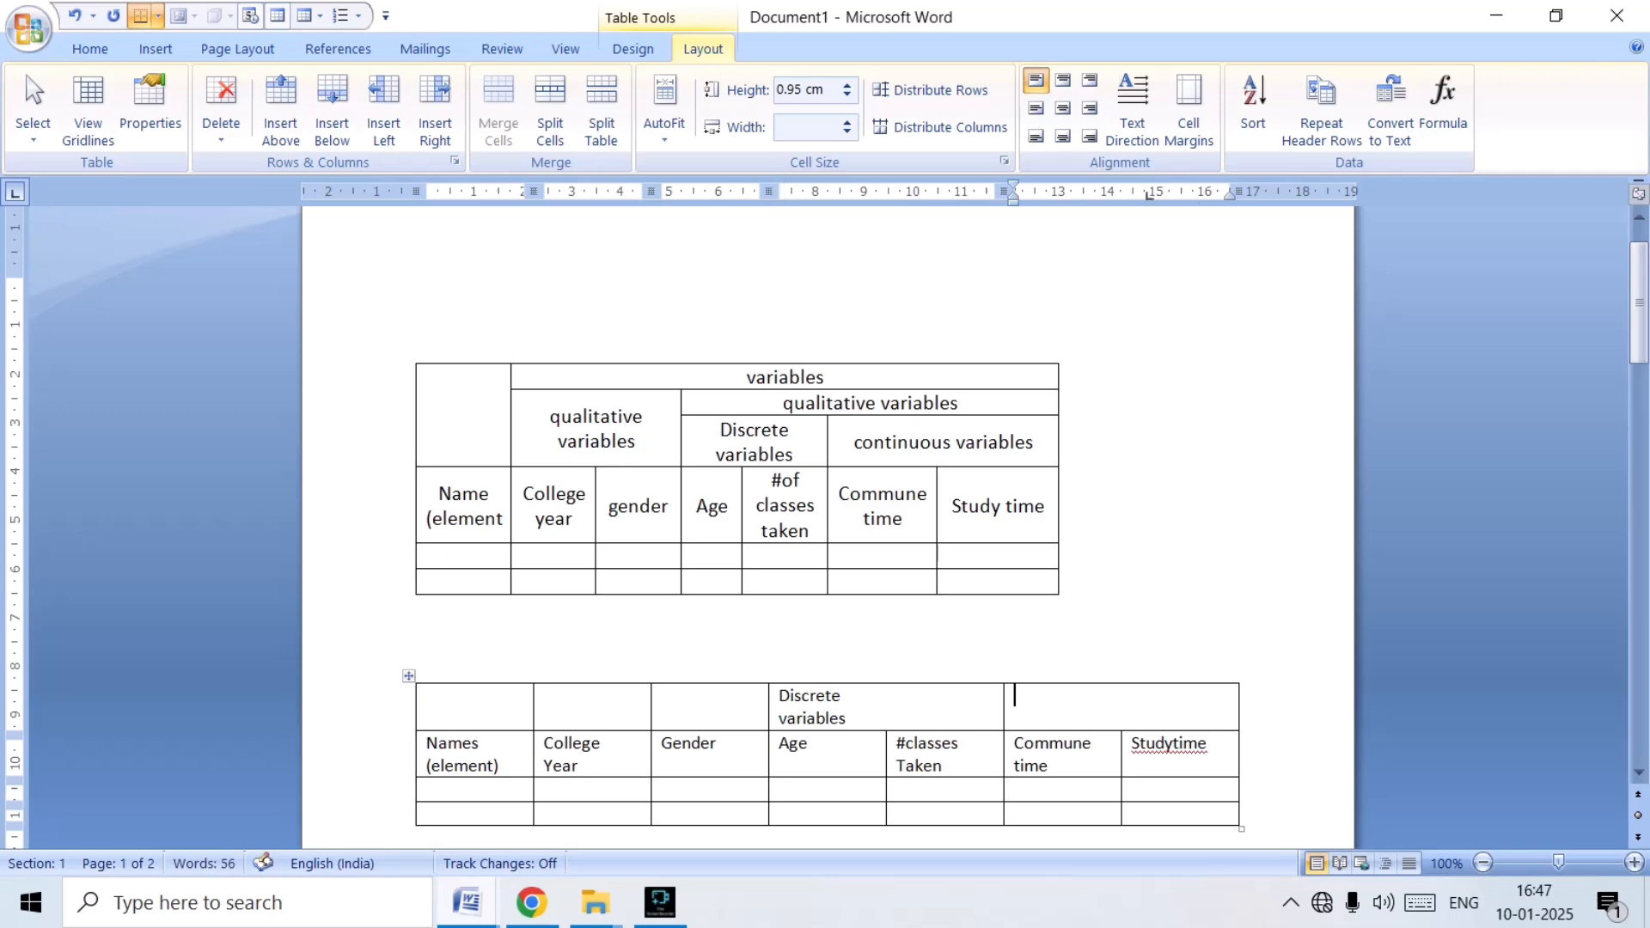
text(continuous)
click(773, 720)
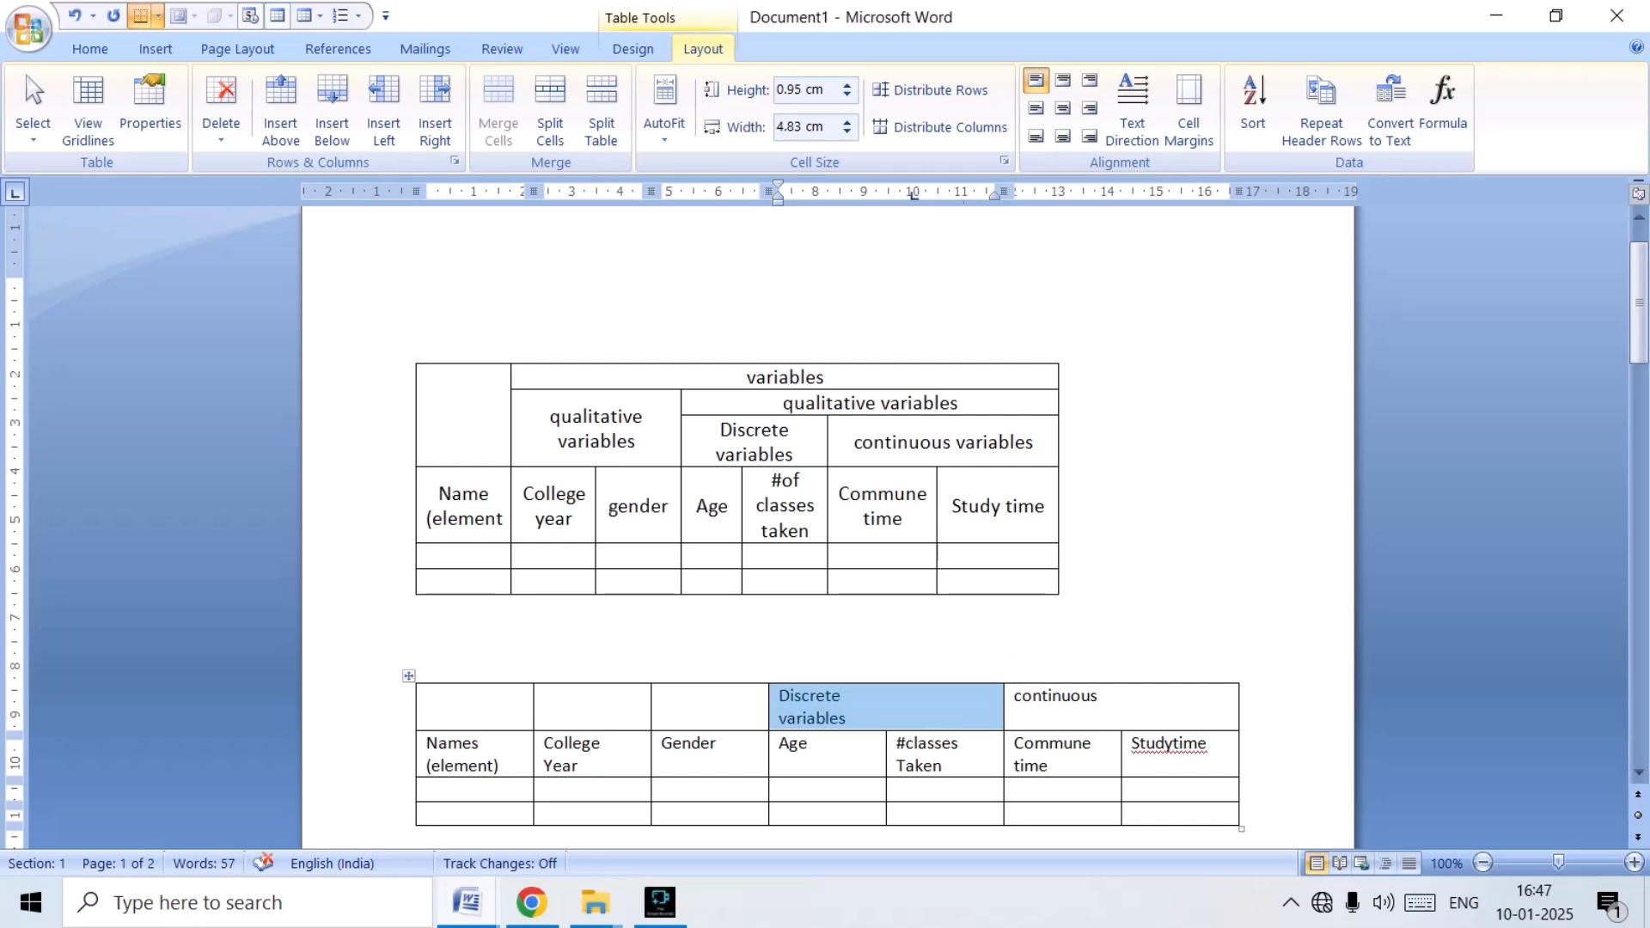
click(779, 718)
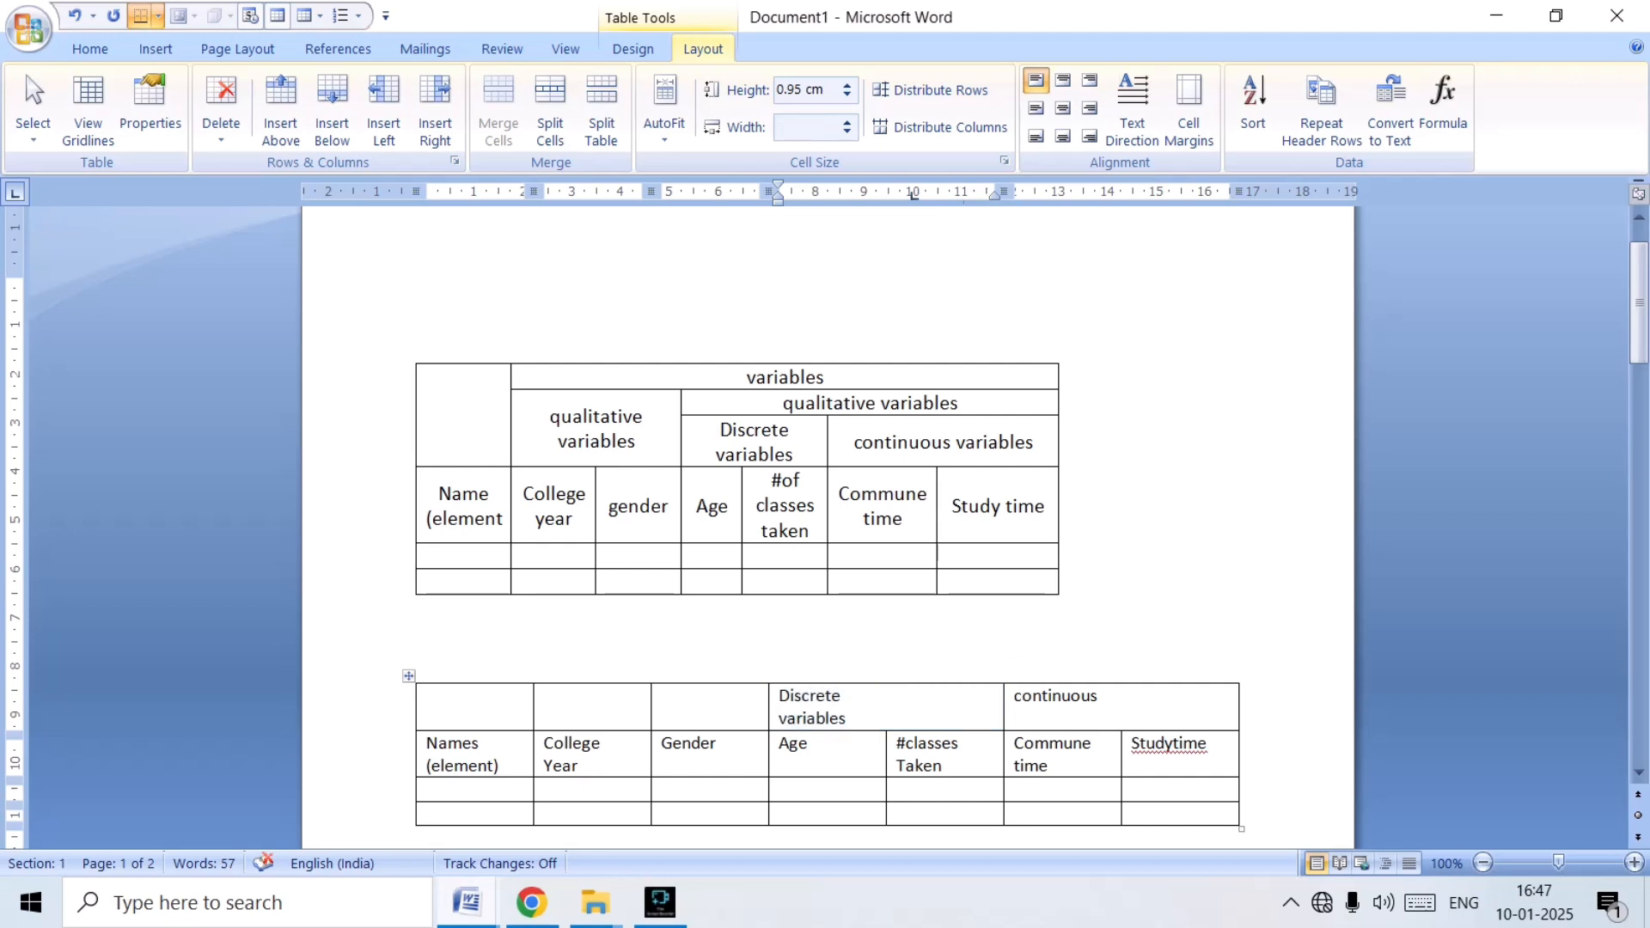
drag(780, 718, 845, 718)
key(ctrl+c)
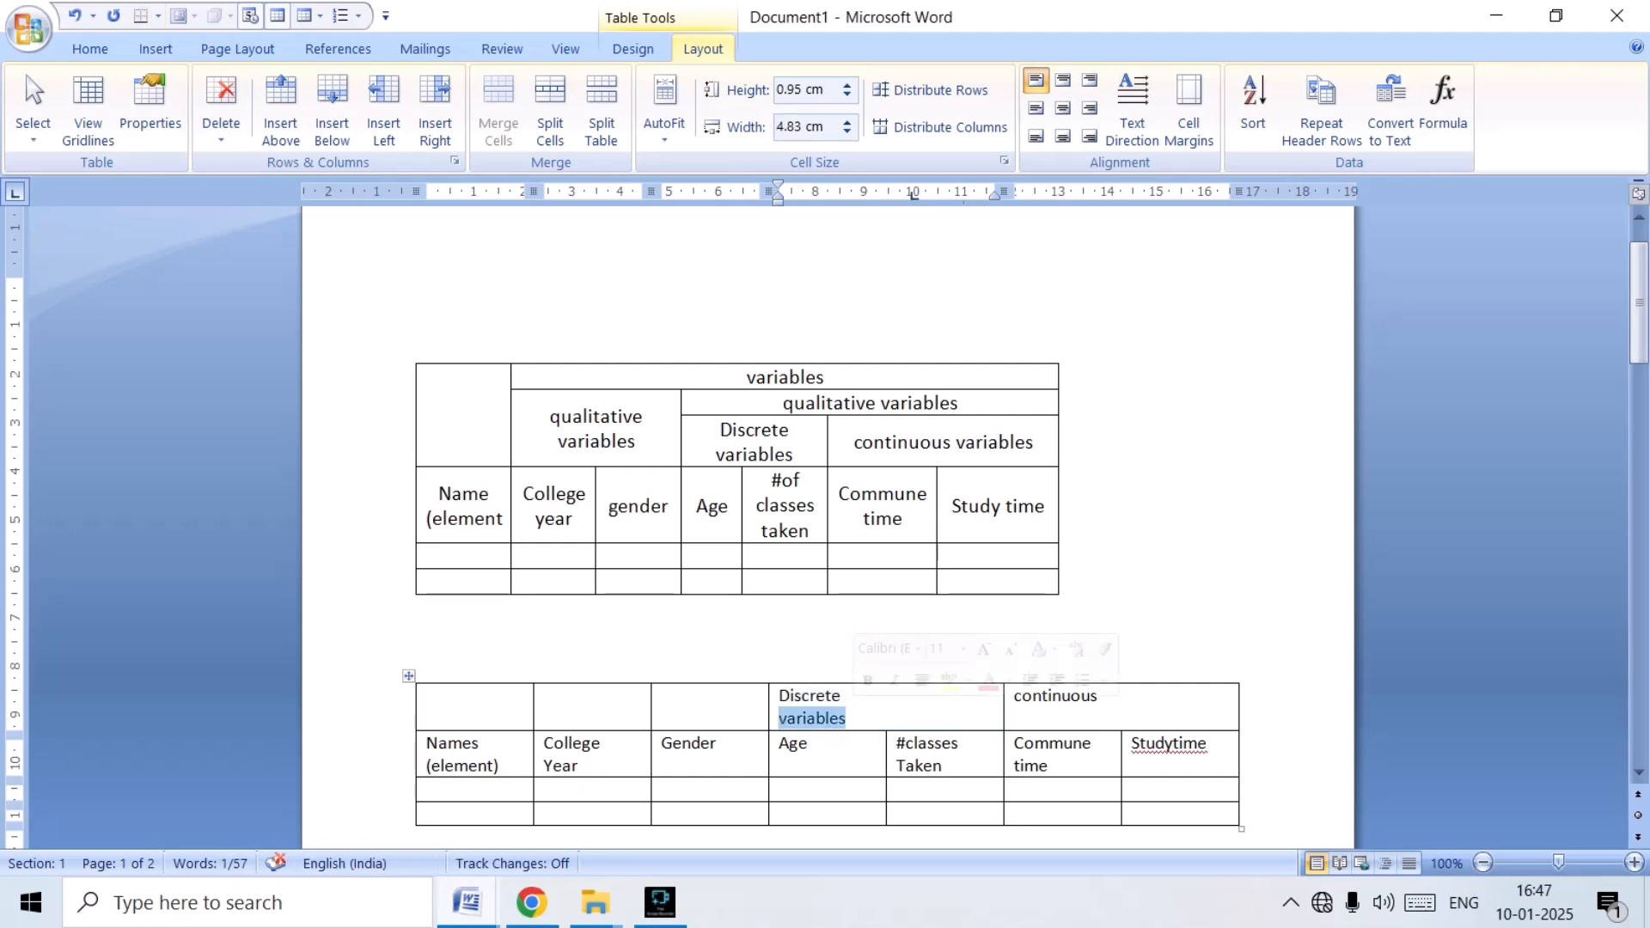
click(1101, 696)
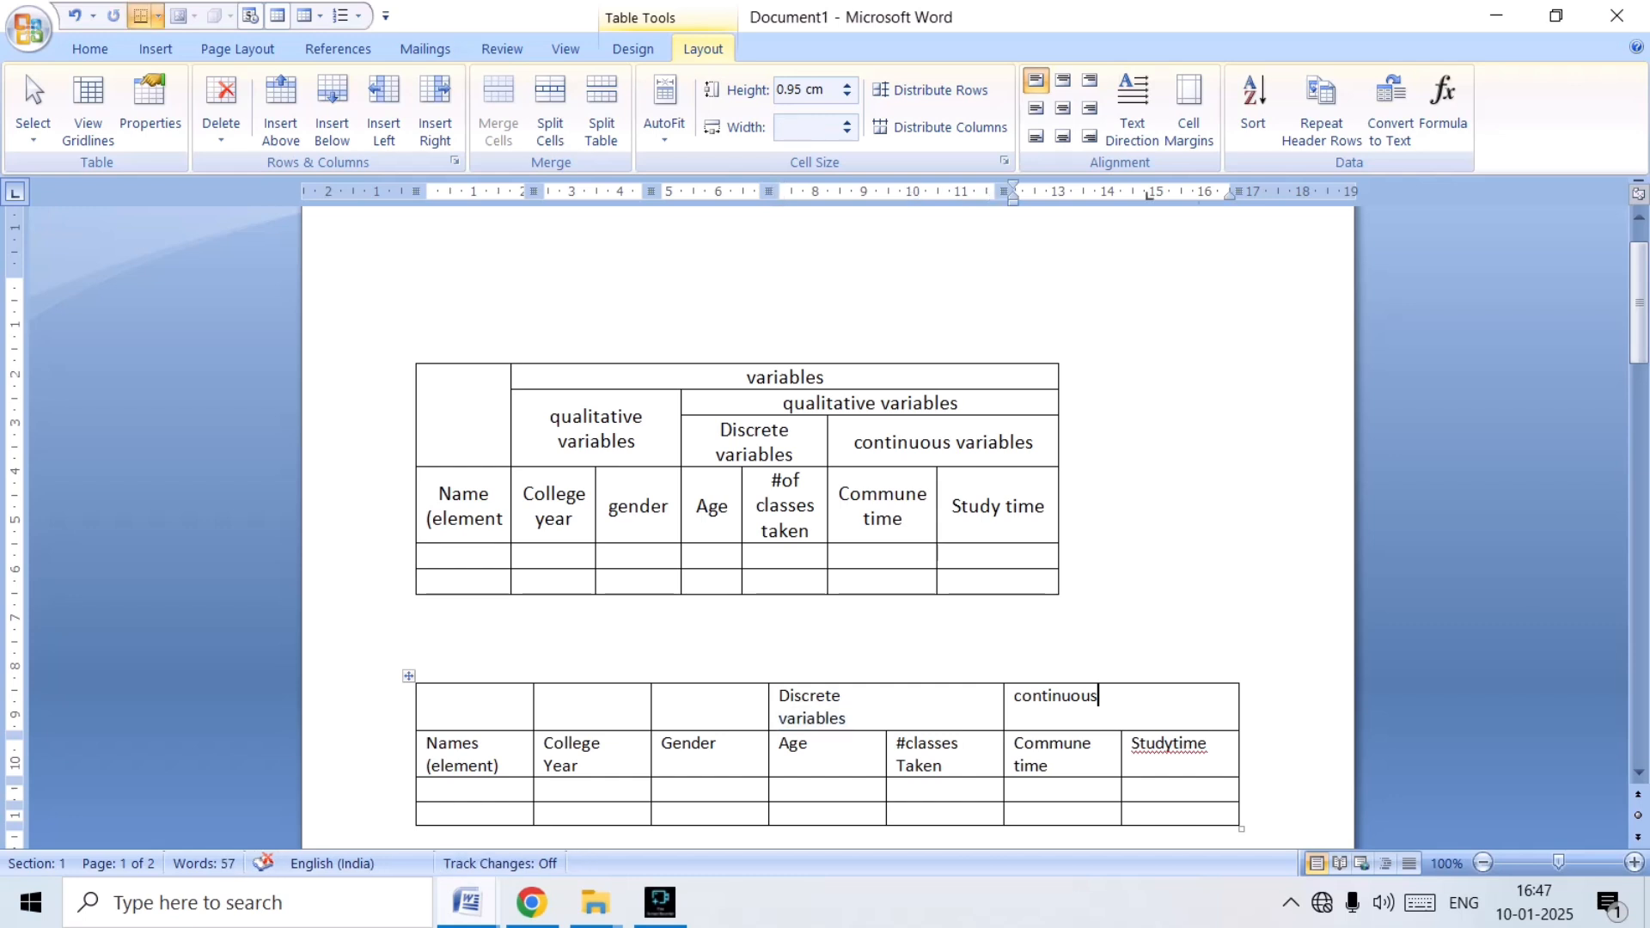
key(ctrl+v)
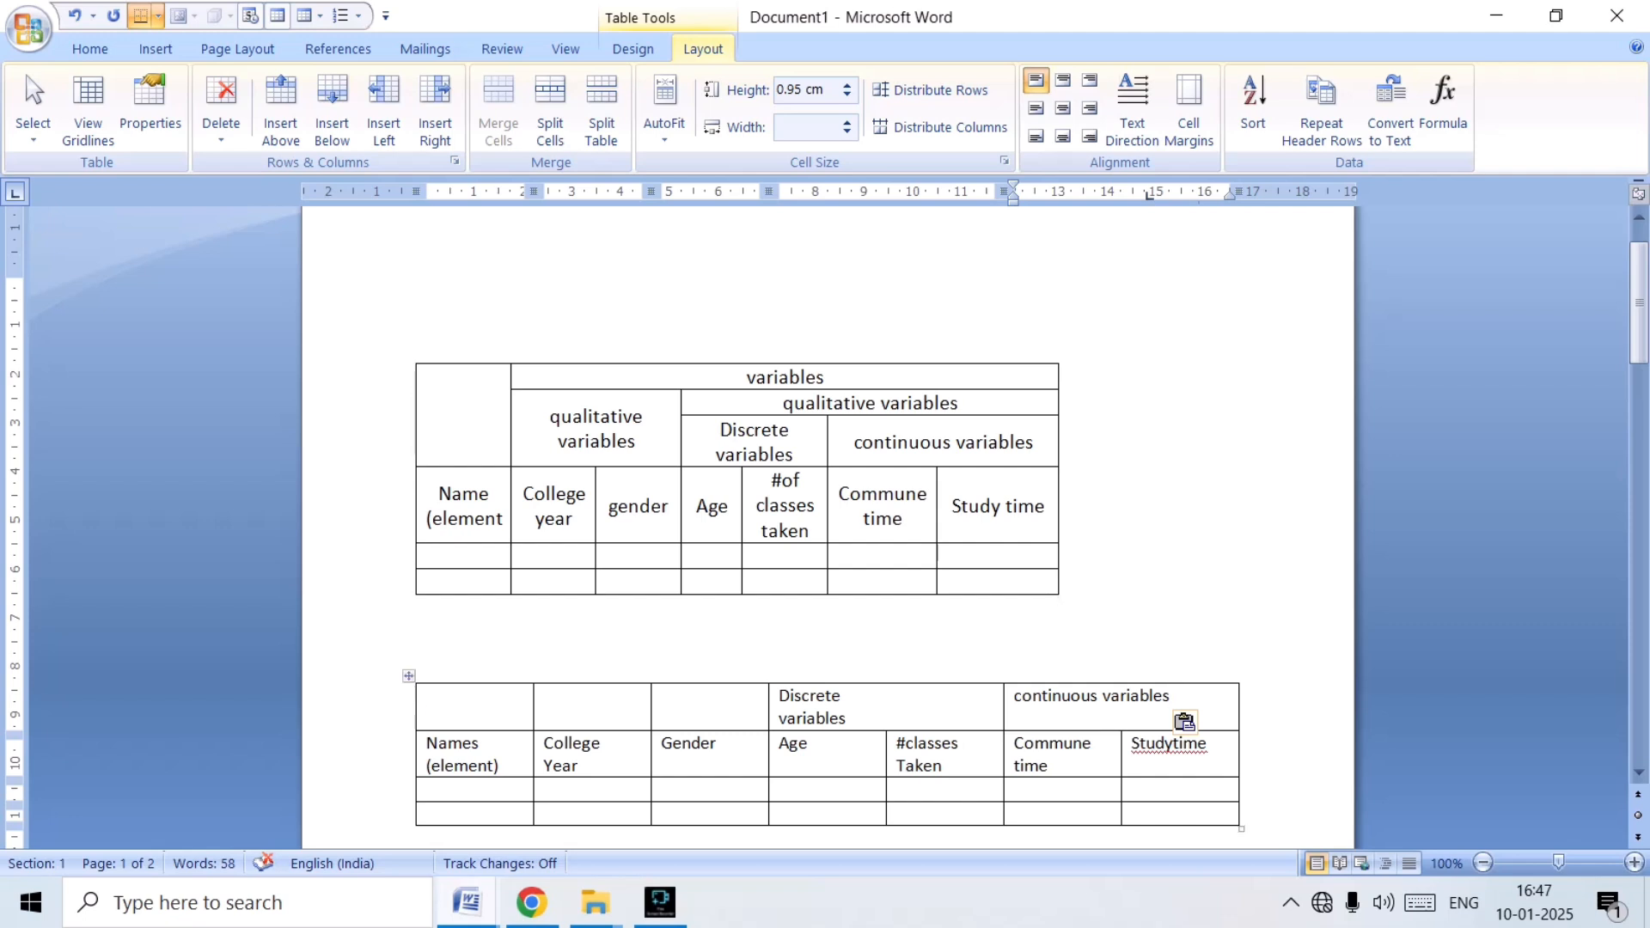
Insert a blank row at the top of the new table and merge its cells above the discrete and continuous headings.
click(847, 697)
click(281, 108)
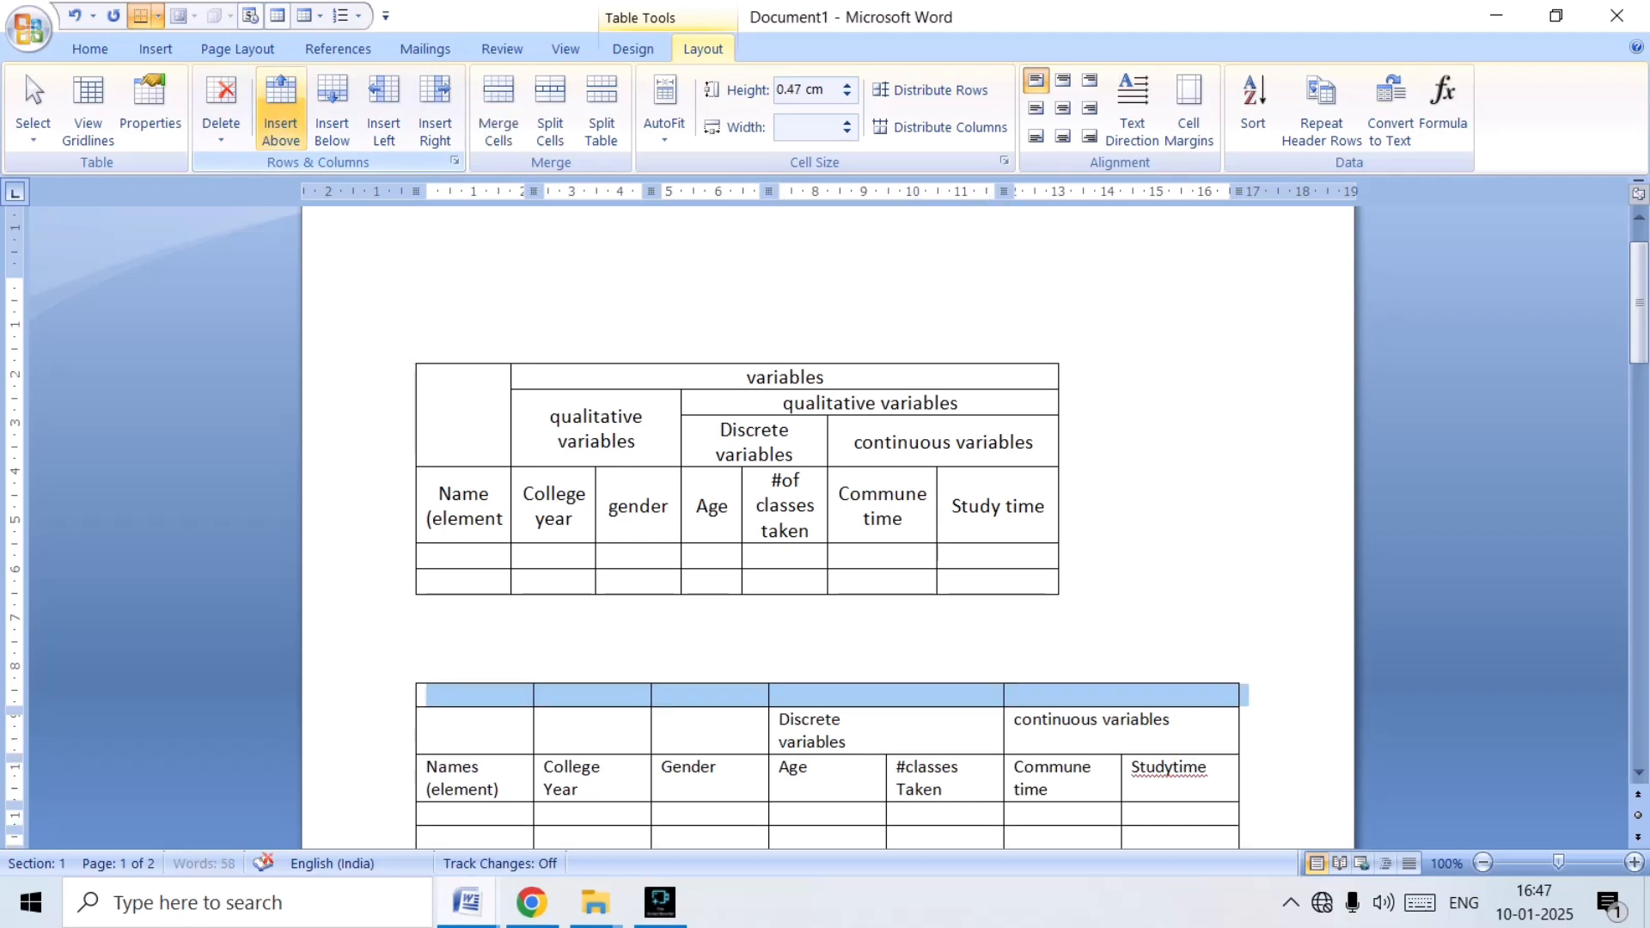
click(688, 696)
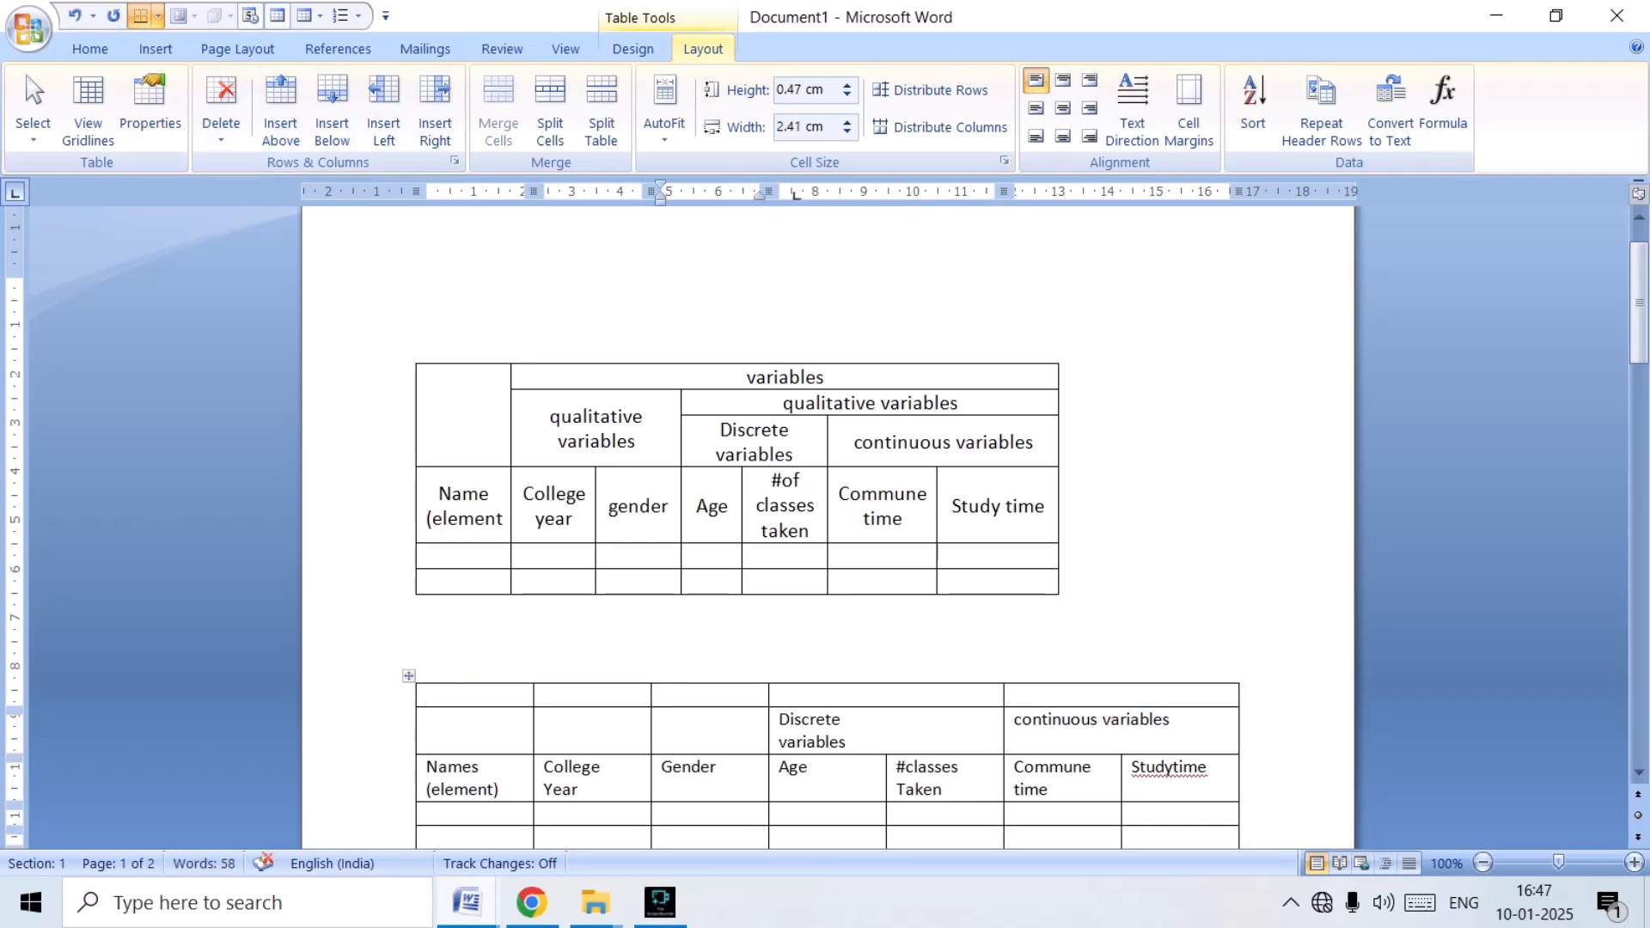
drag(779, 694, 1083, 694)
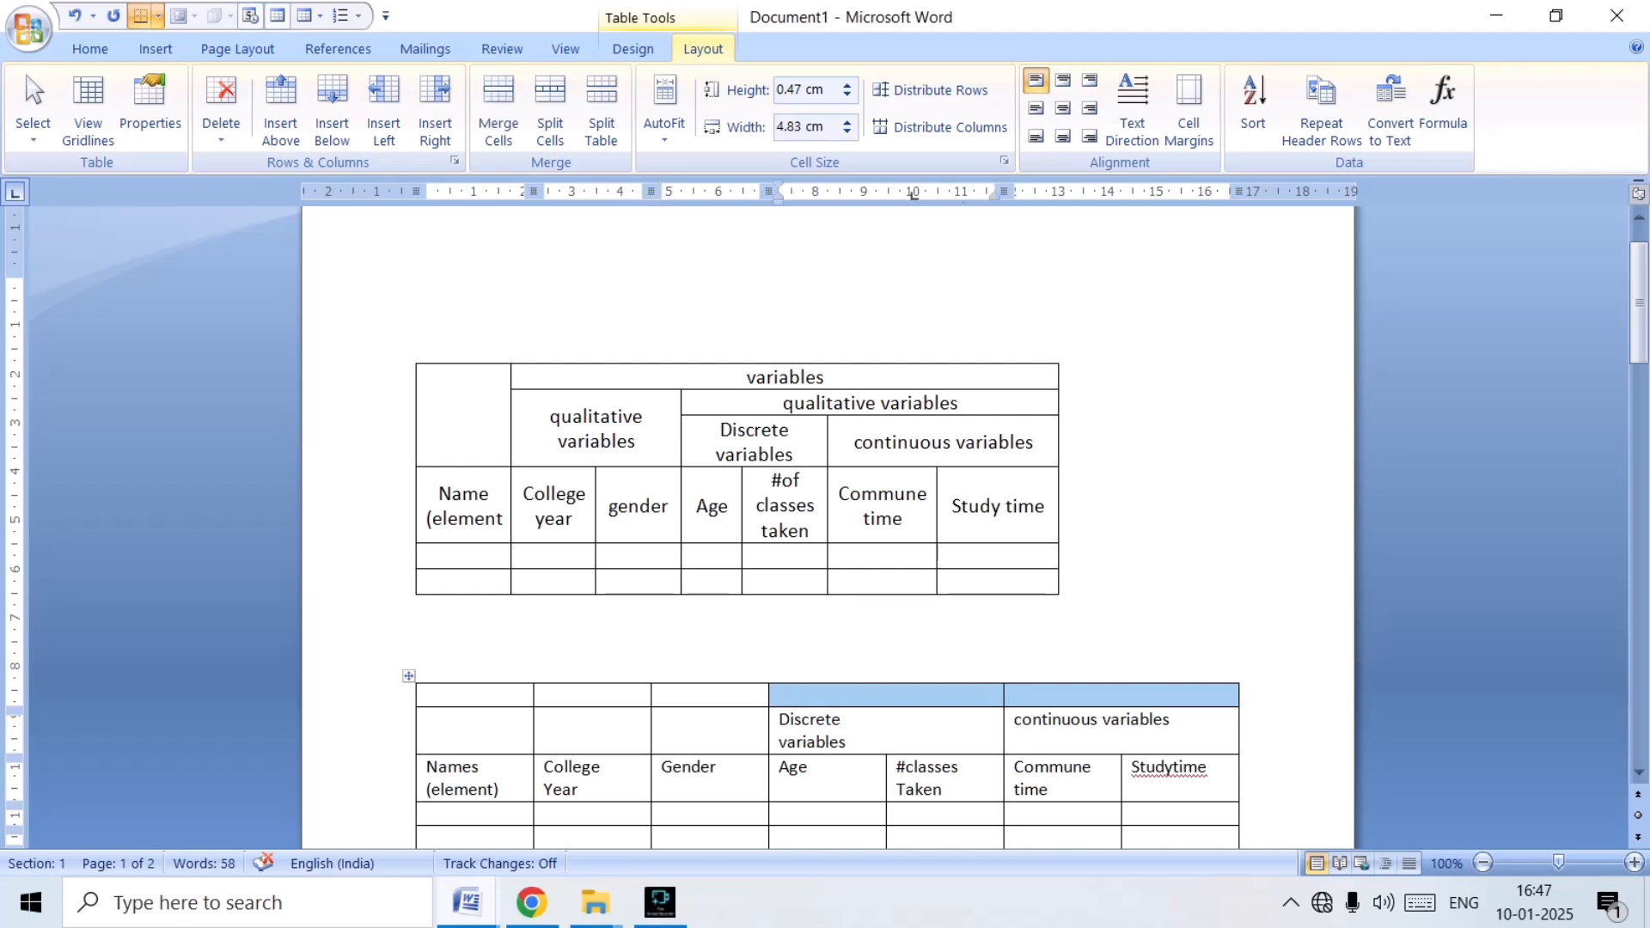
click(498, 107)
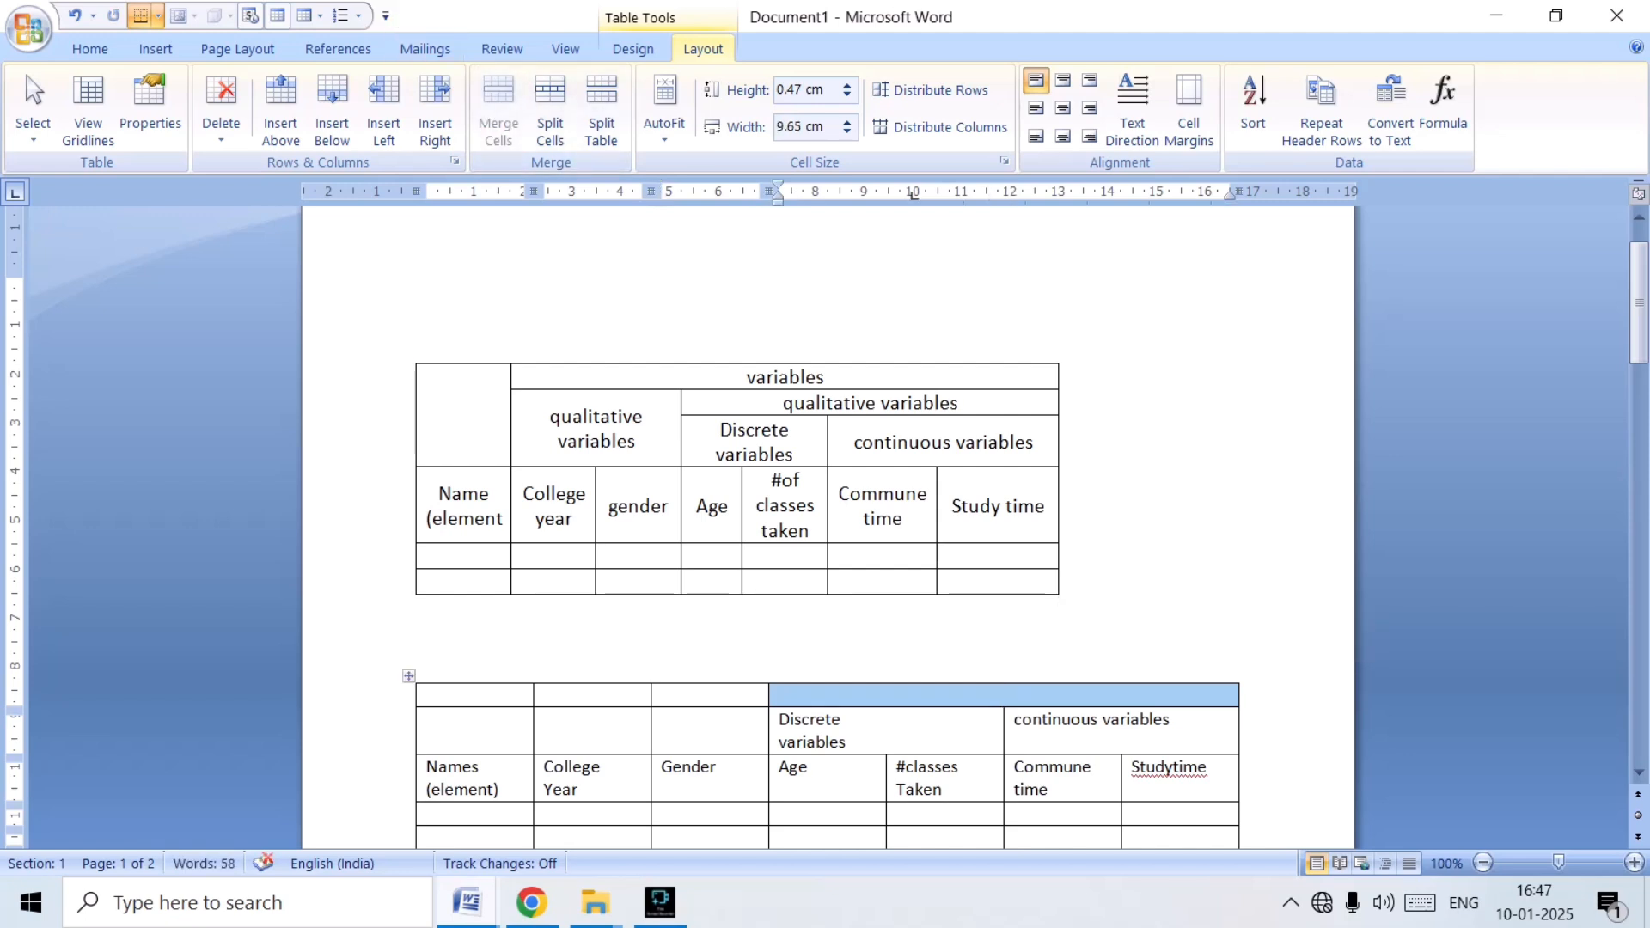
Enter "qualitative variables" in the merged cell above the discrete and continuous headings, pasting the copied word "variables".
click(876, 684)
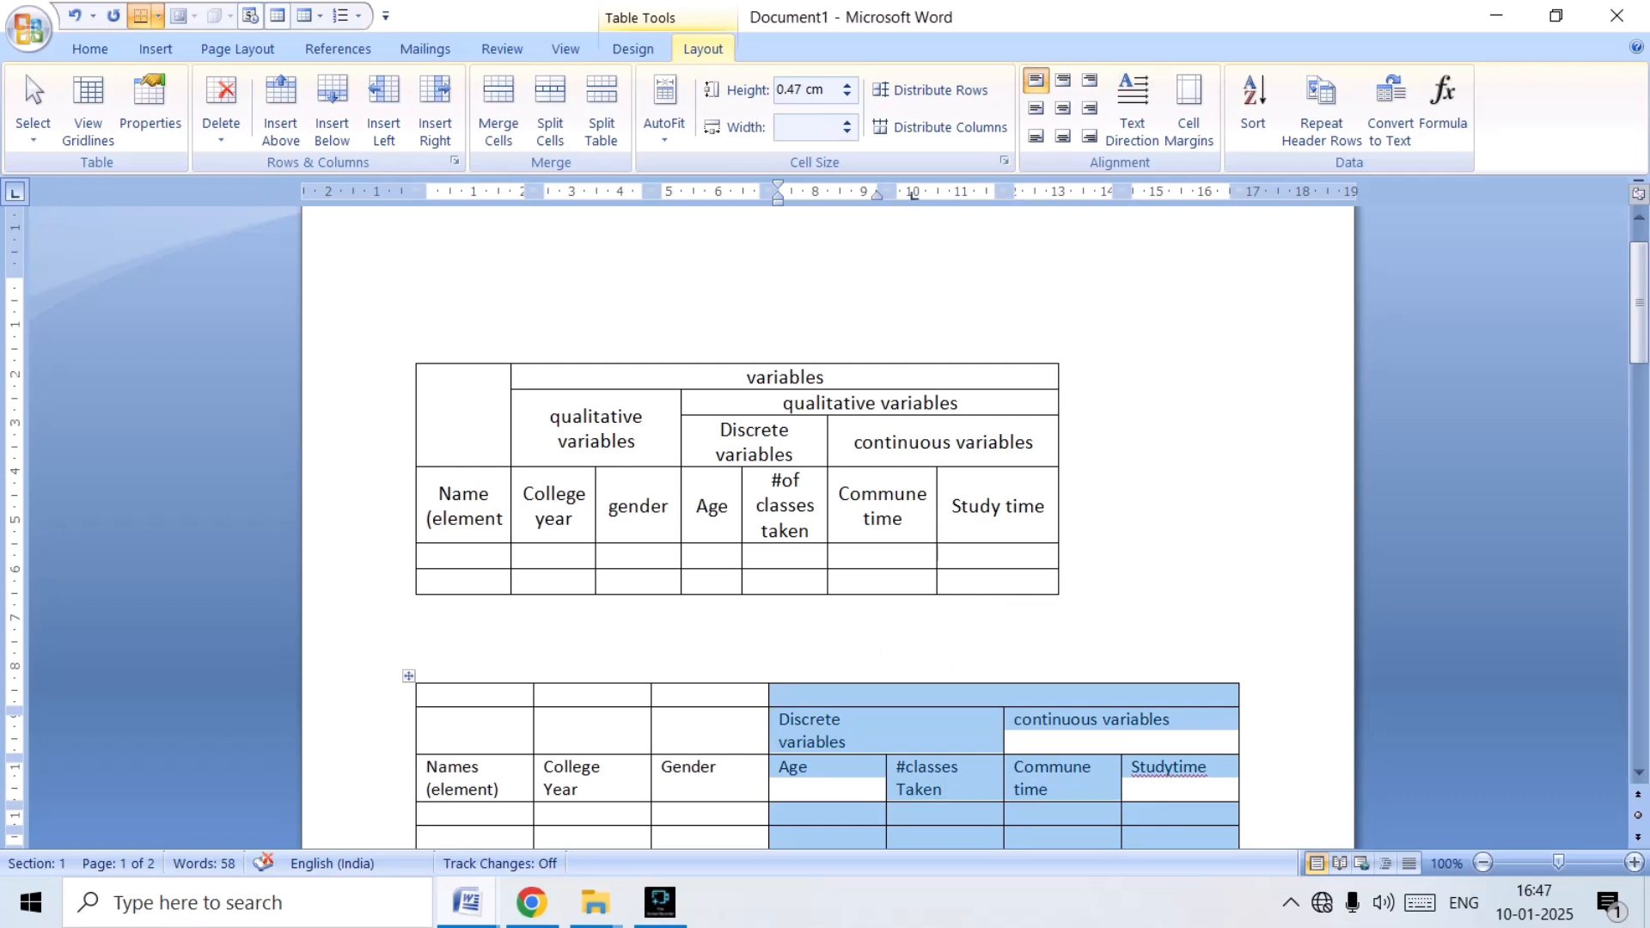
click(1169, 773)
text(qualitative)
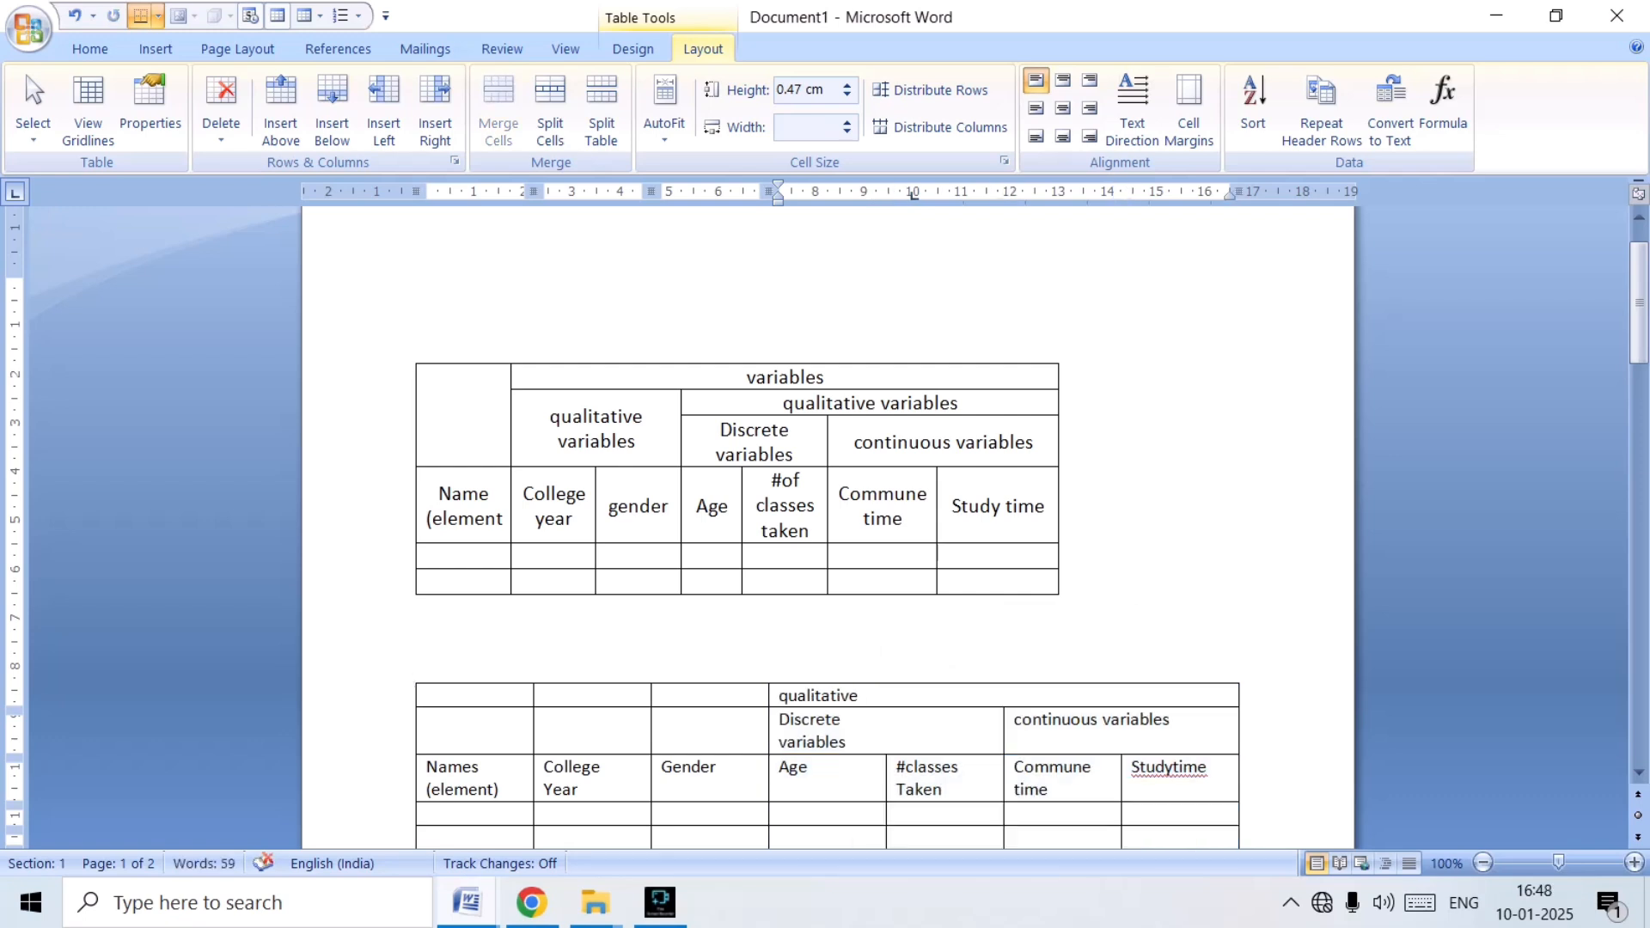
key(ctrl+v)
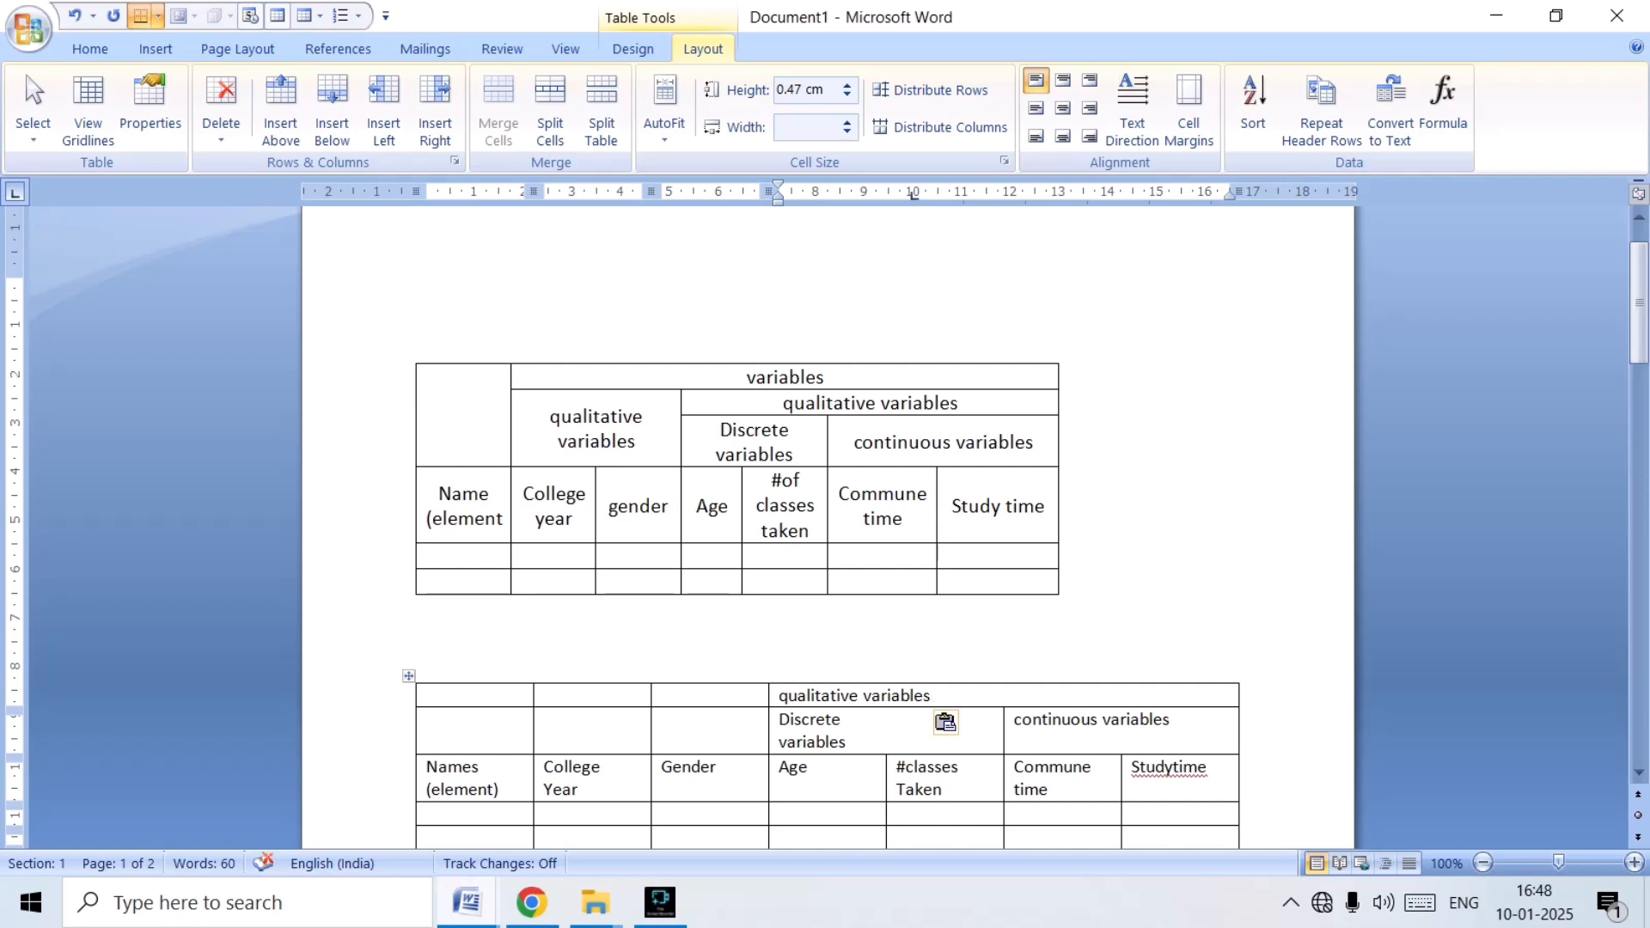
Merge the four blank cells above "College Year" and "Gender" into one cell.
key(shift+Right)
key(shift+Right)
key(shift+Down)
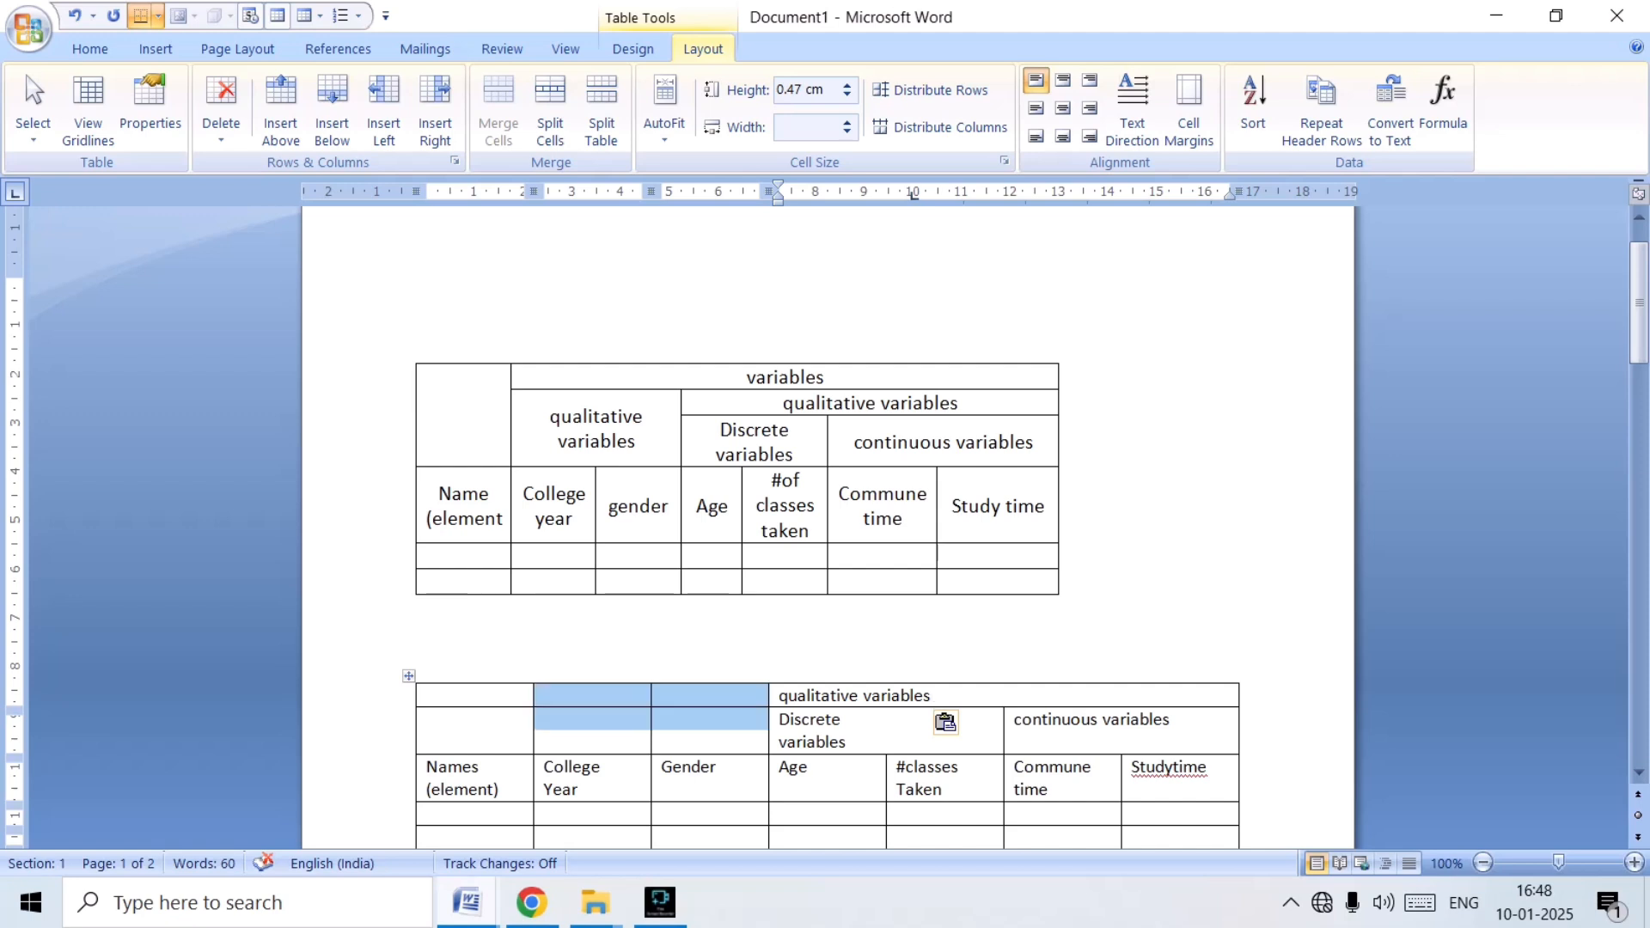
key(shift+Down)
key(shift+Up)
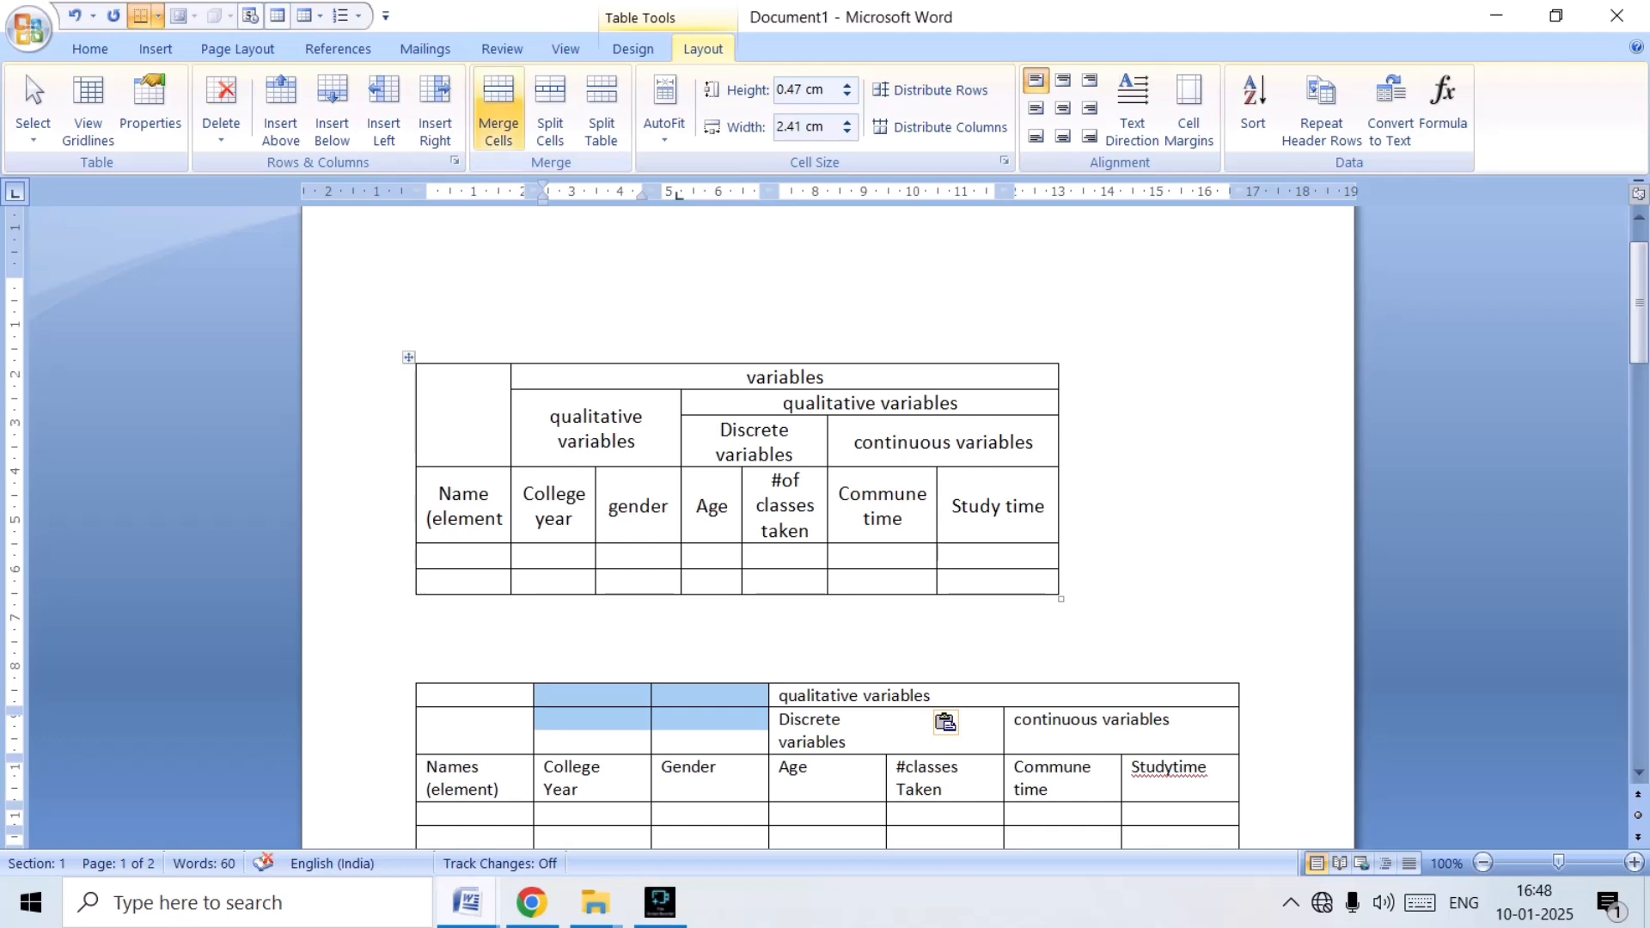
click(499, 110)
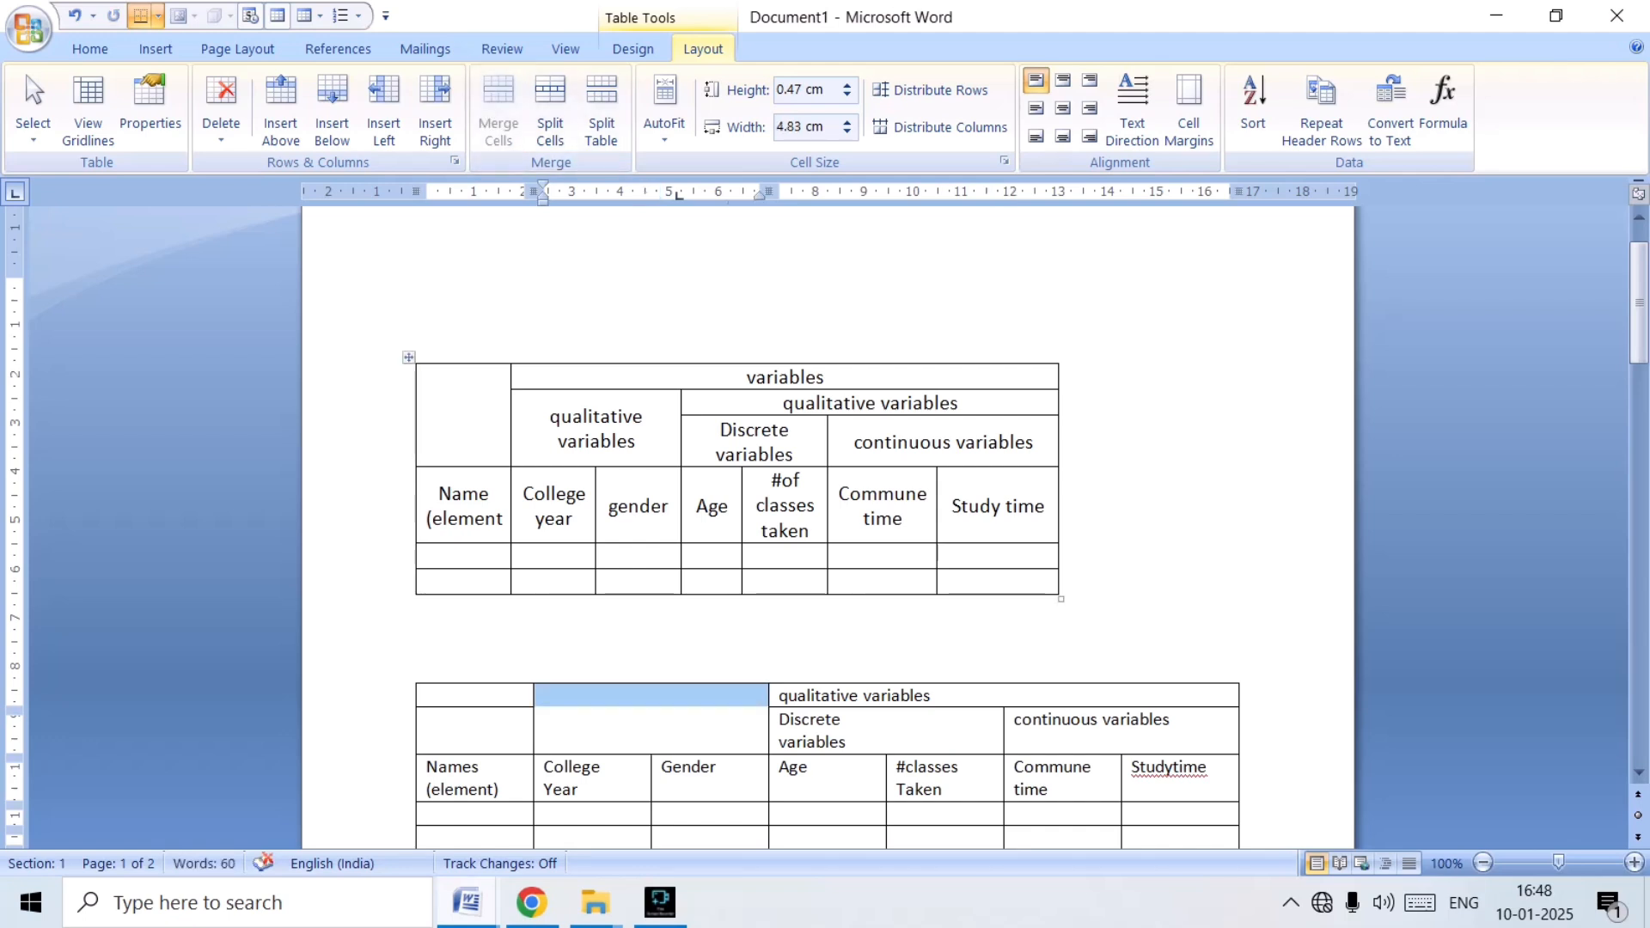
Copy the "qualitative variables" heading into the merged cell above "College Year" and "Gender".
click(545, 696)
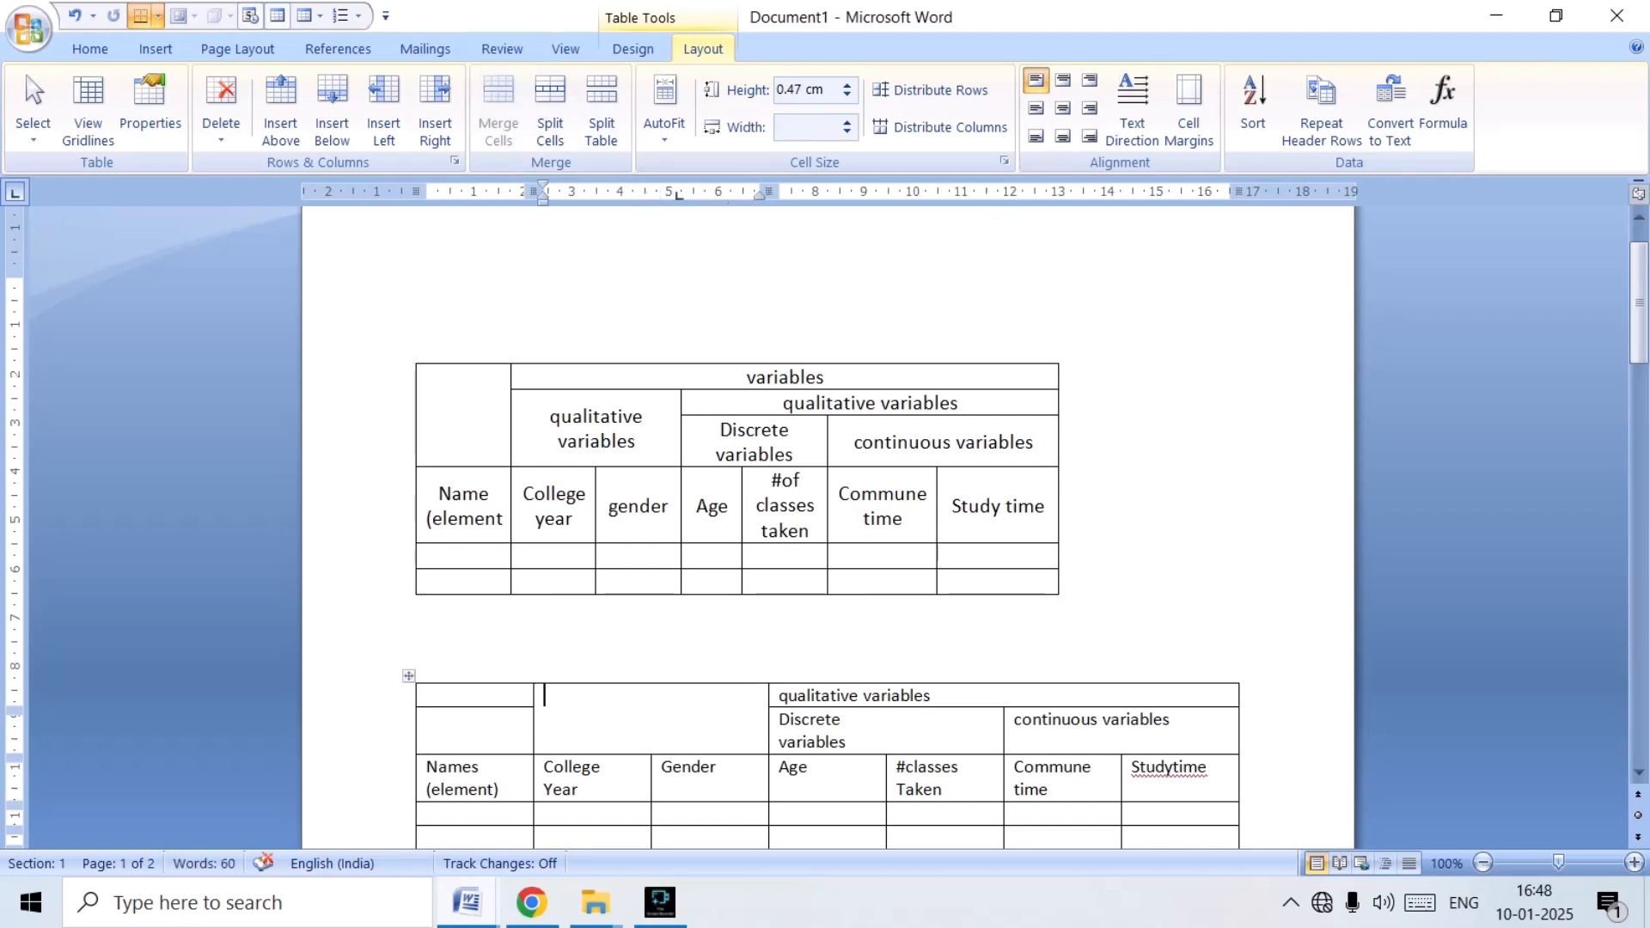
key(Tab)
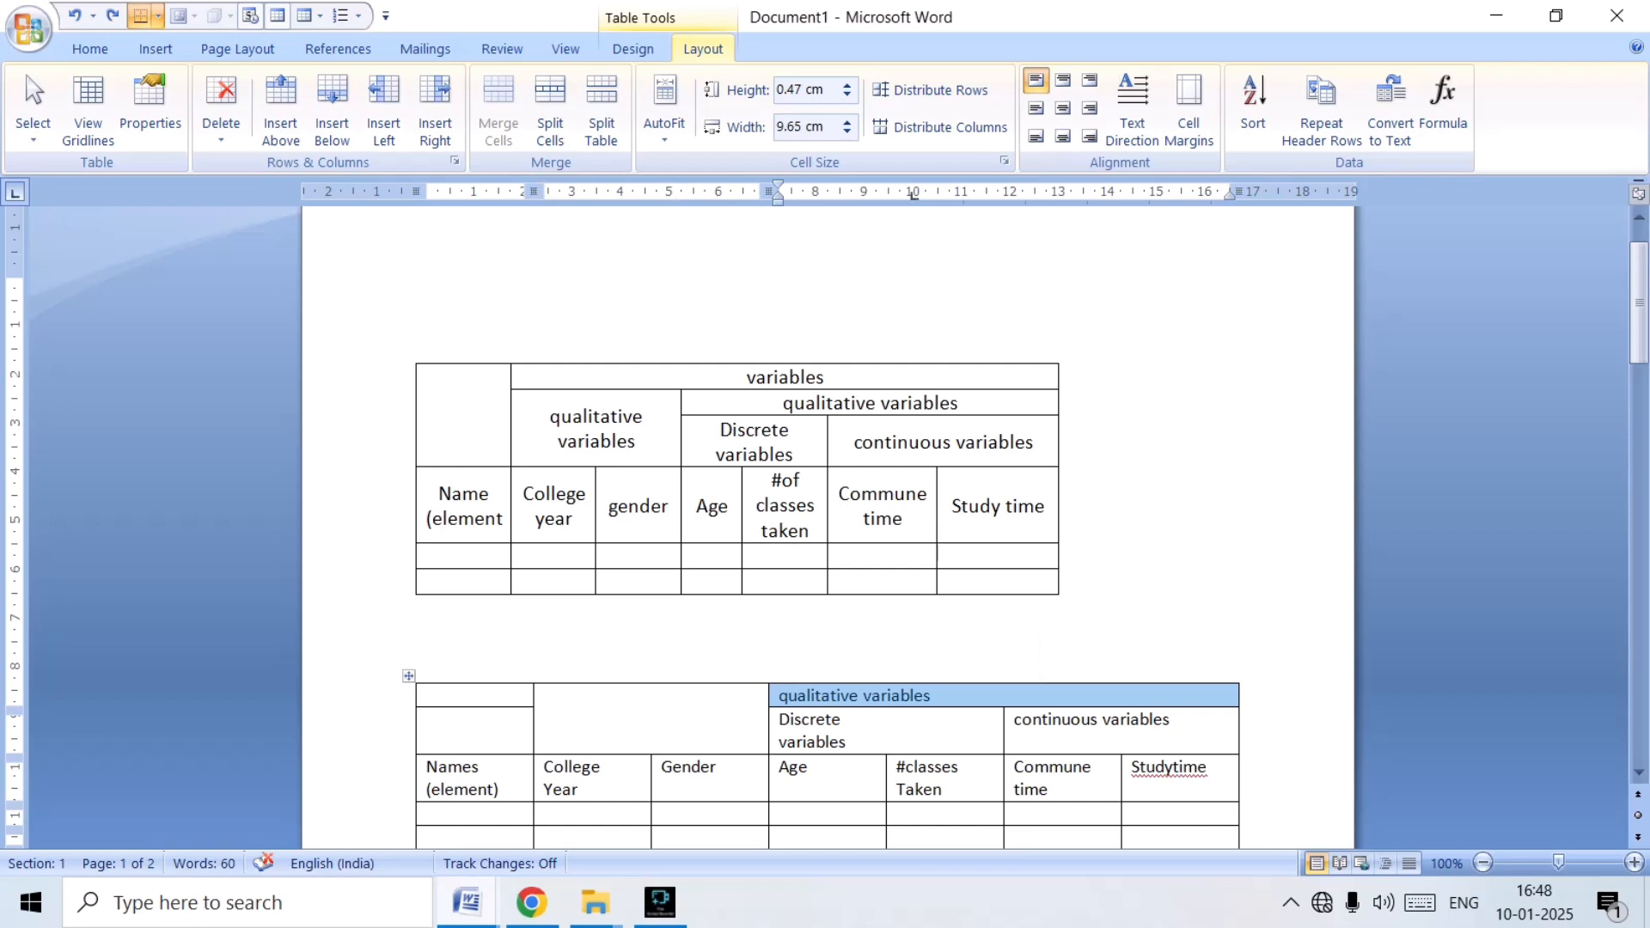
key(shift+Tab)
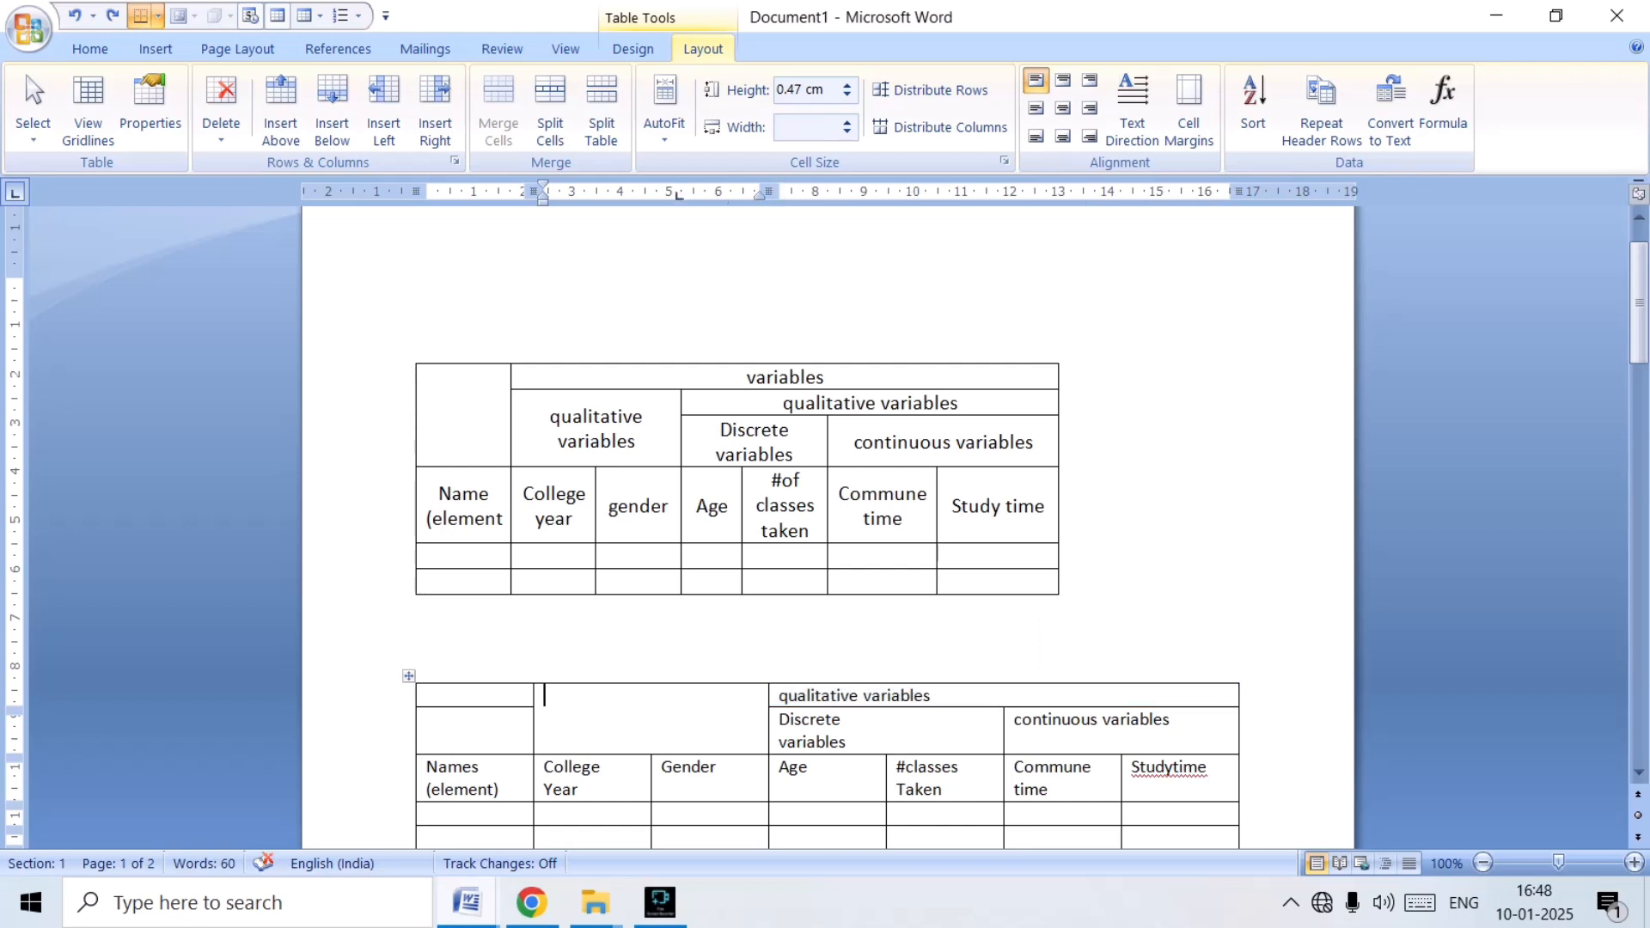
text(qualitative variables)
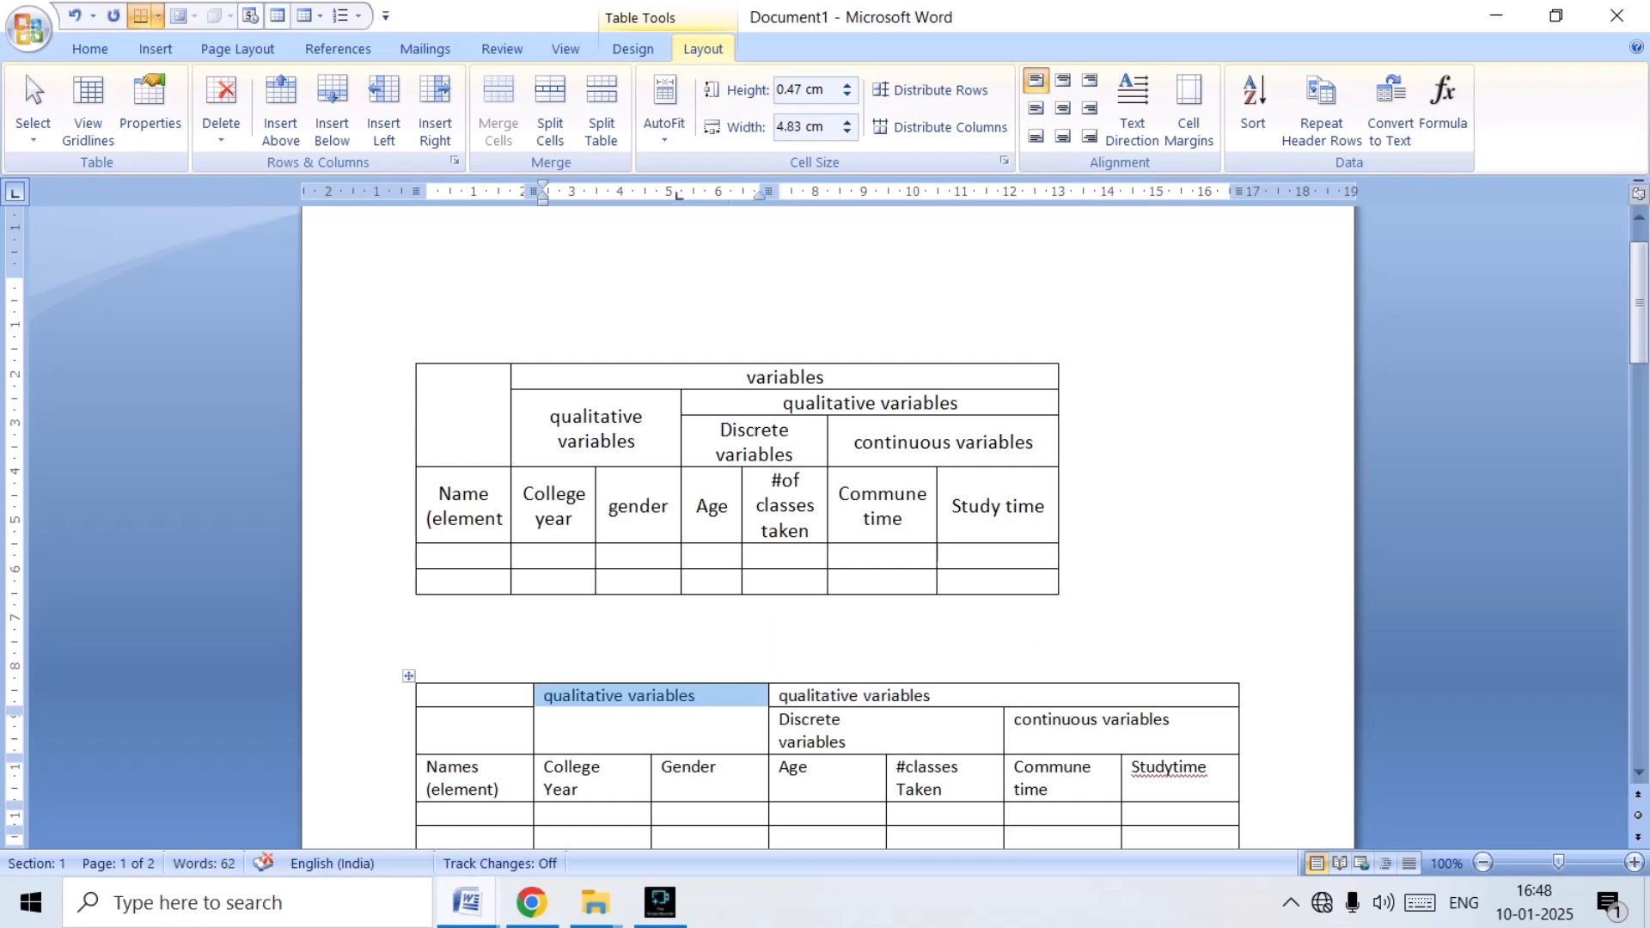
key(Right)
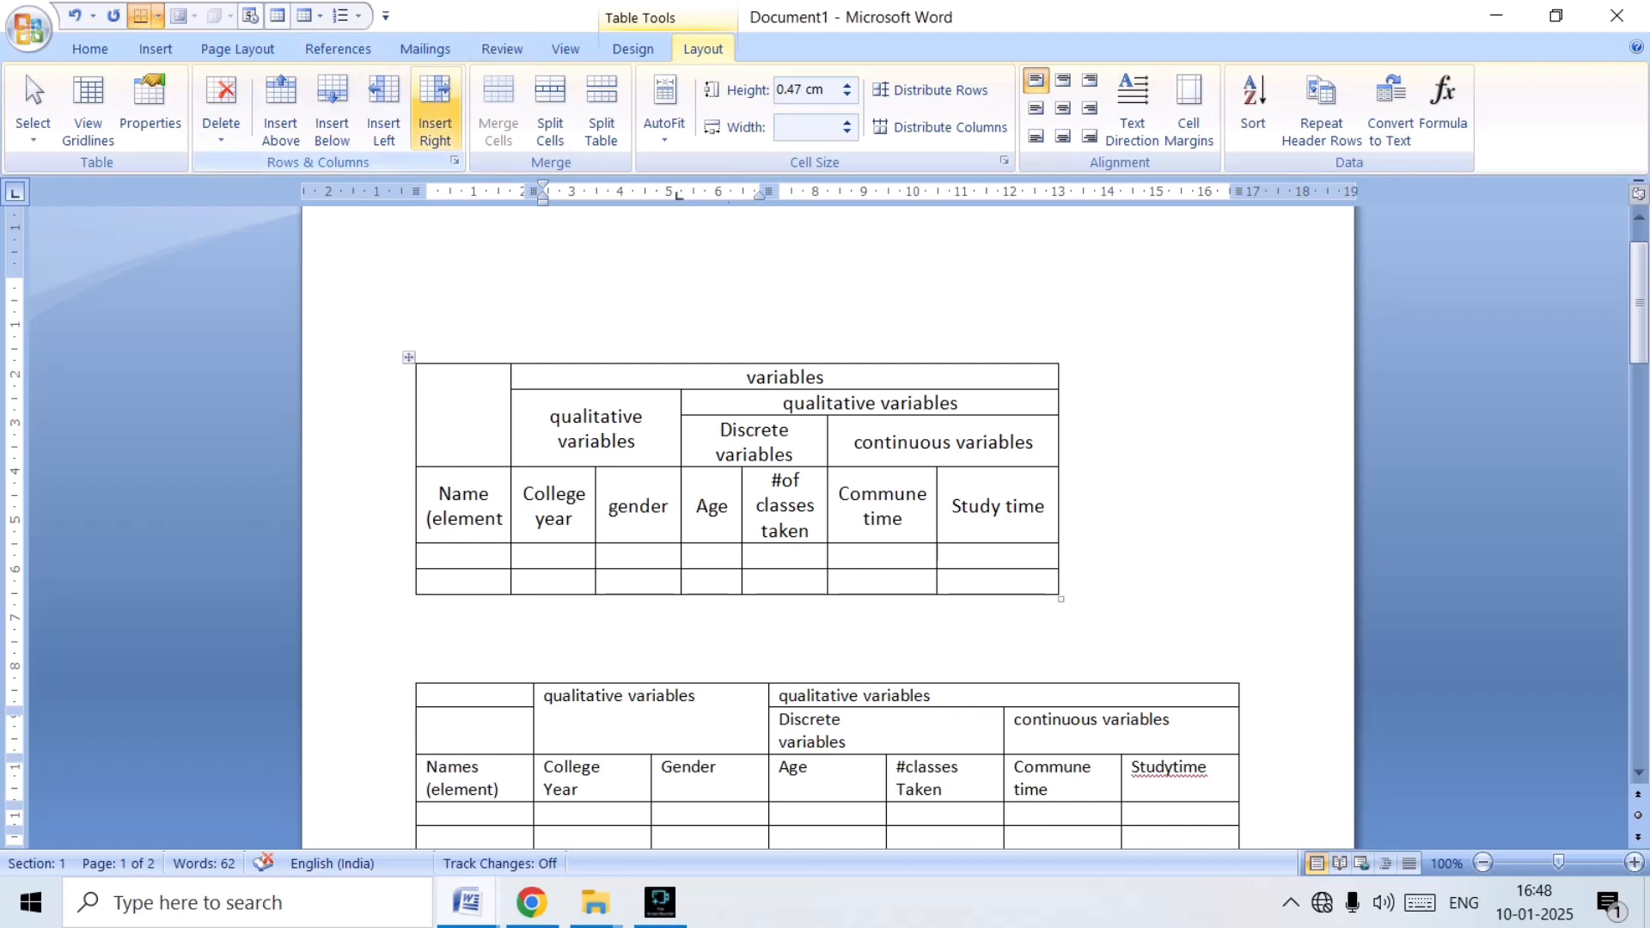
Insert another blank row at the top of the new table and merge its cells above both "qualitative variables" headings.
click(280, 99)
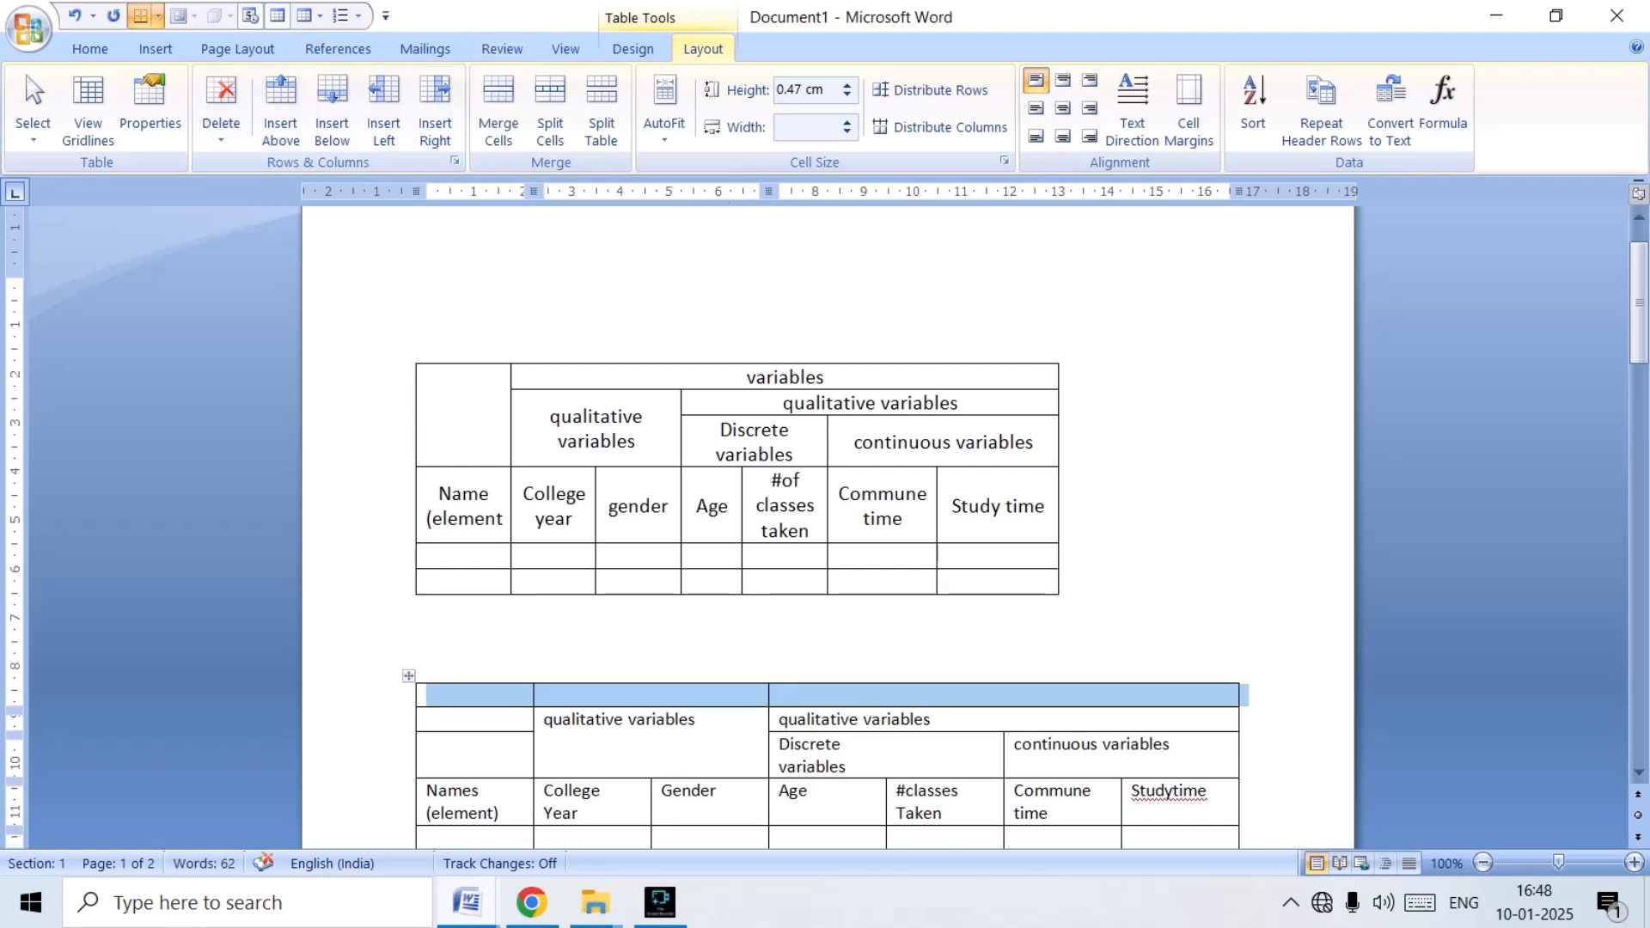
click(615, 695)
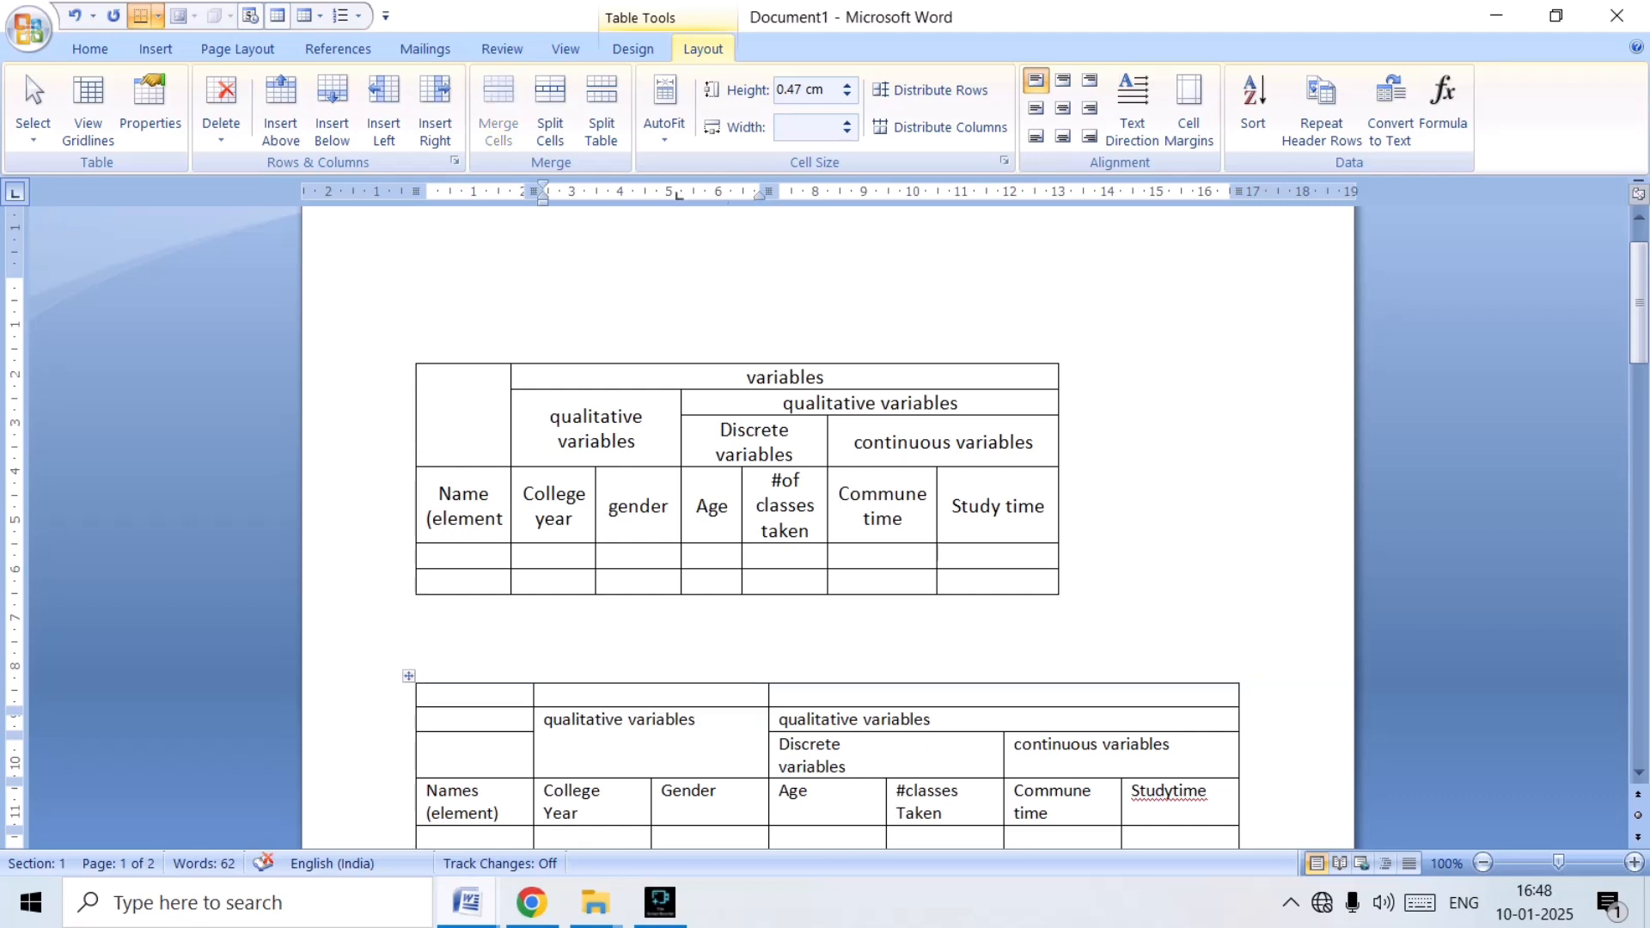
drag(615, 695, 846, 695)
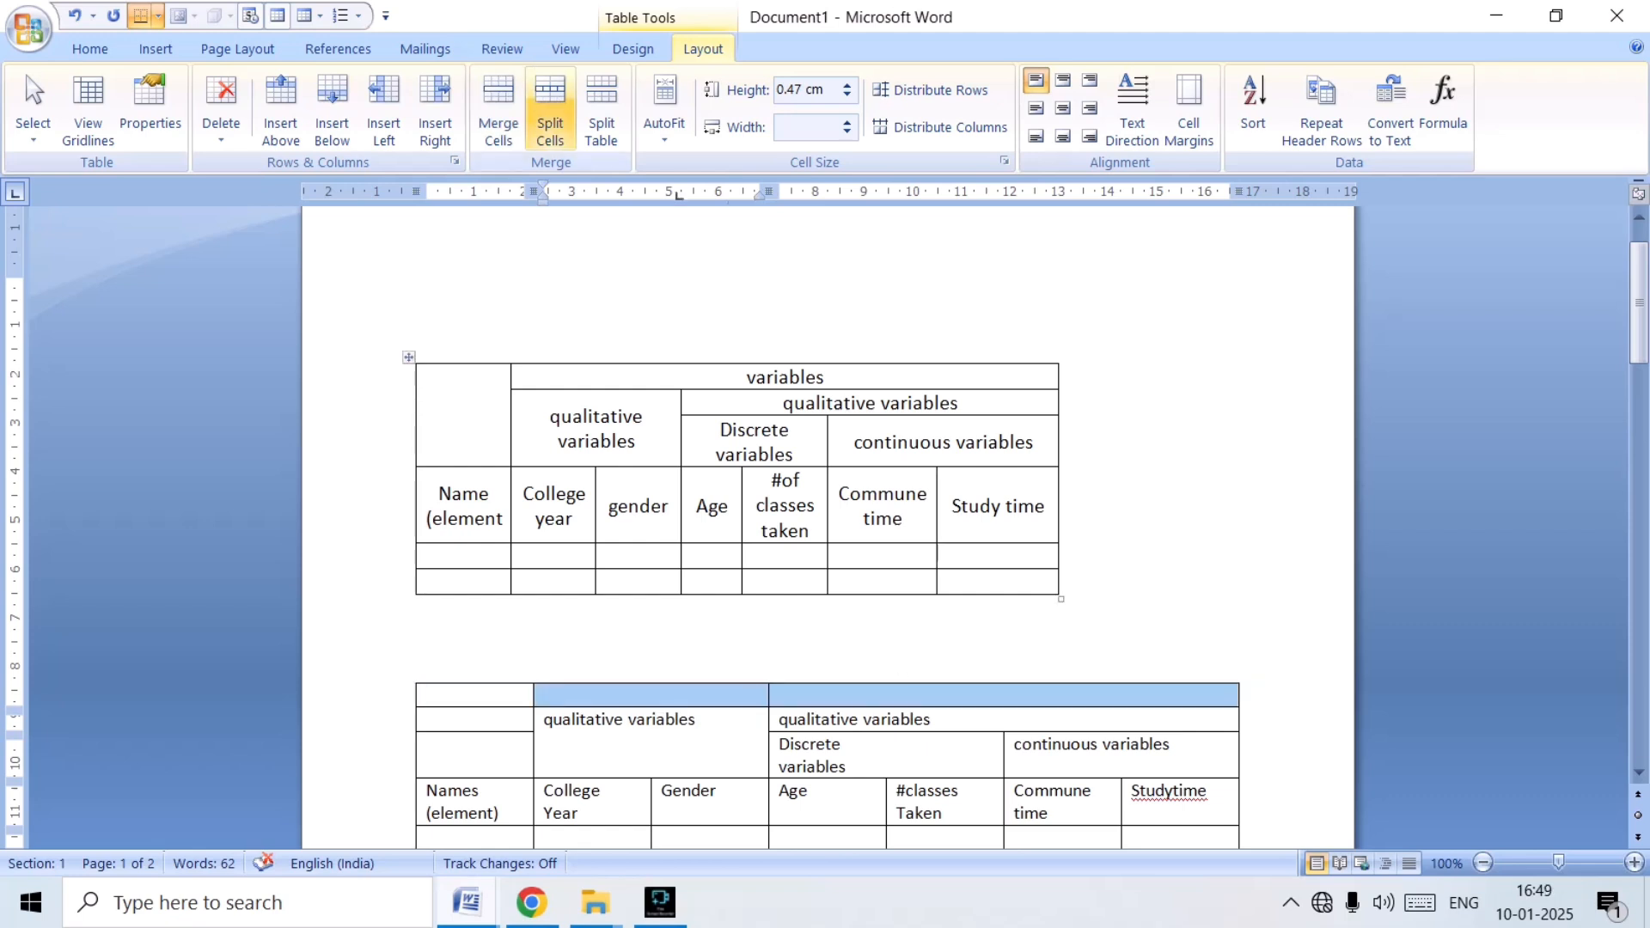
click(498, 108)
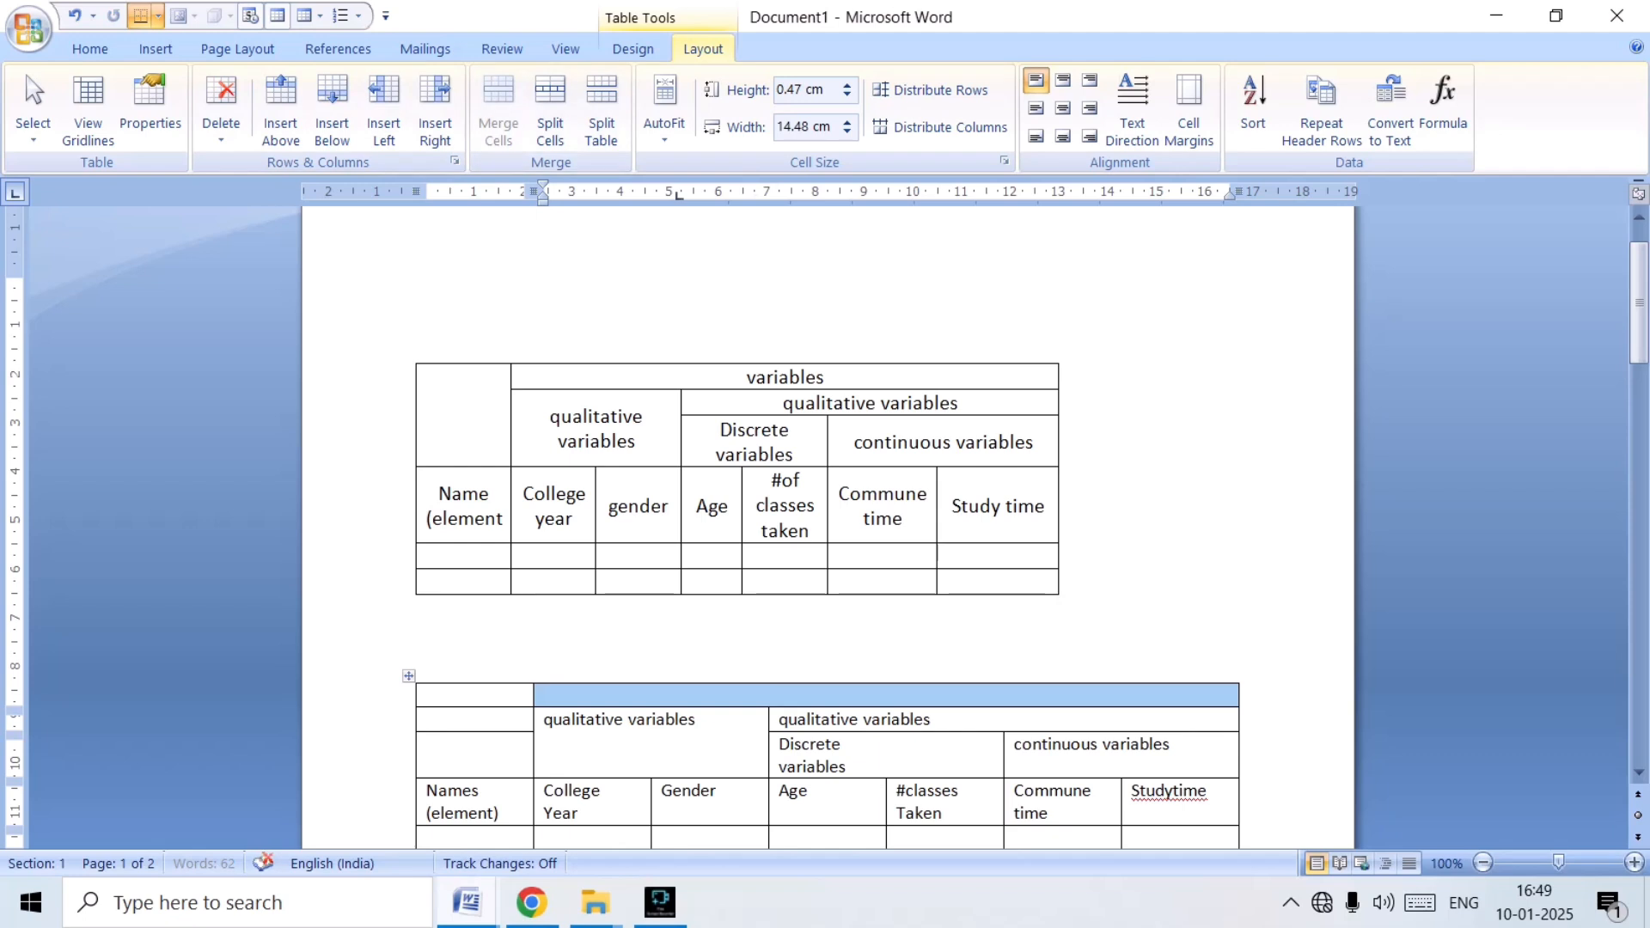
Enter "variables" in the merged top row by pasting the copied "qualitative variables" heading and deleting its first word.
click(550, 696)
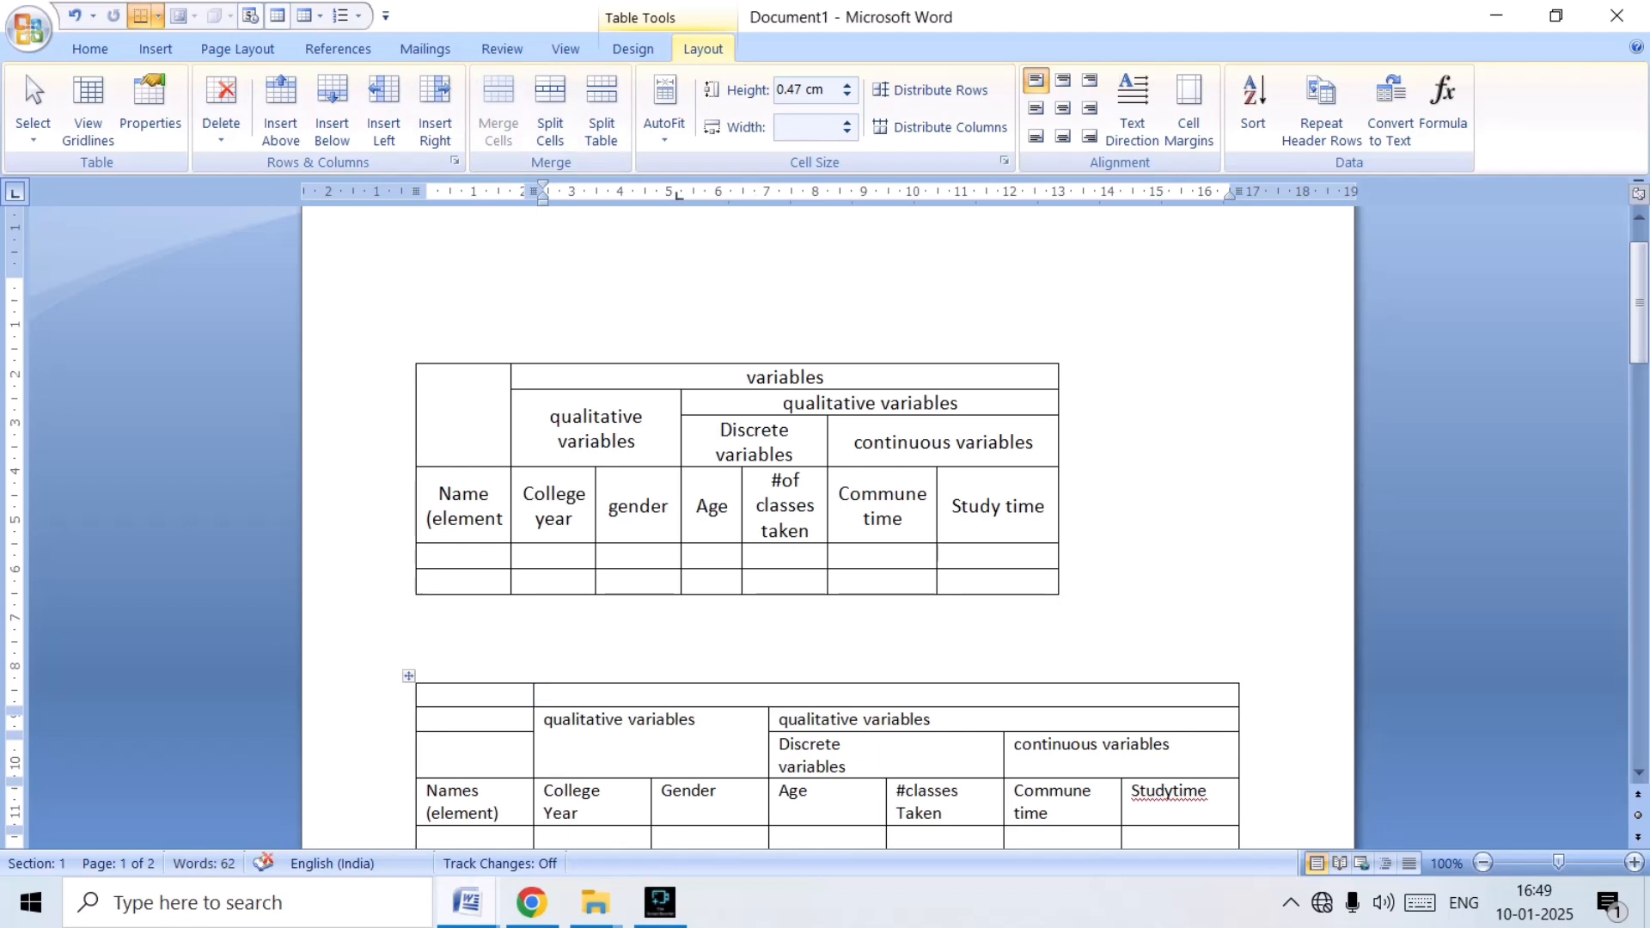
text(qualitative variables)
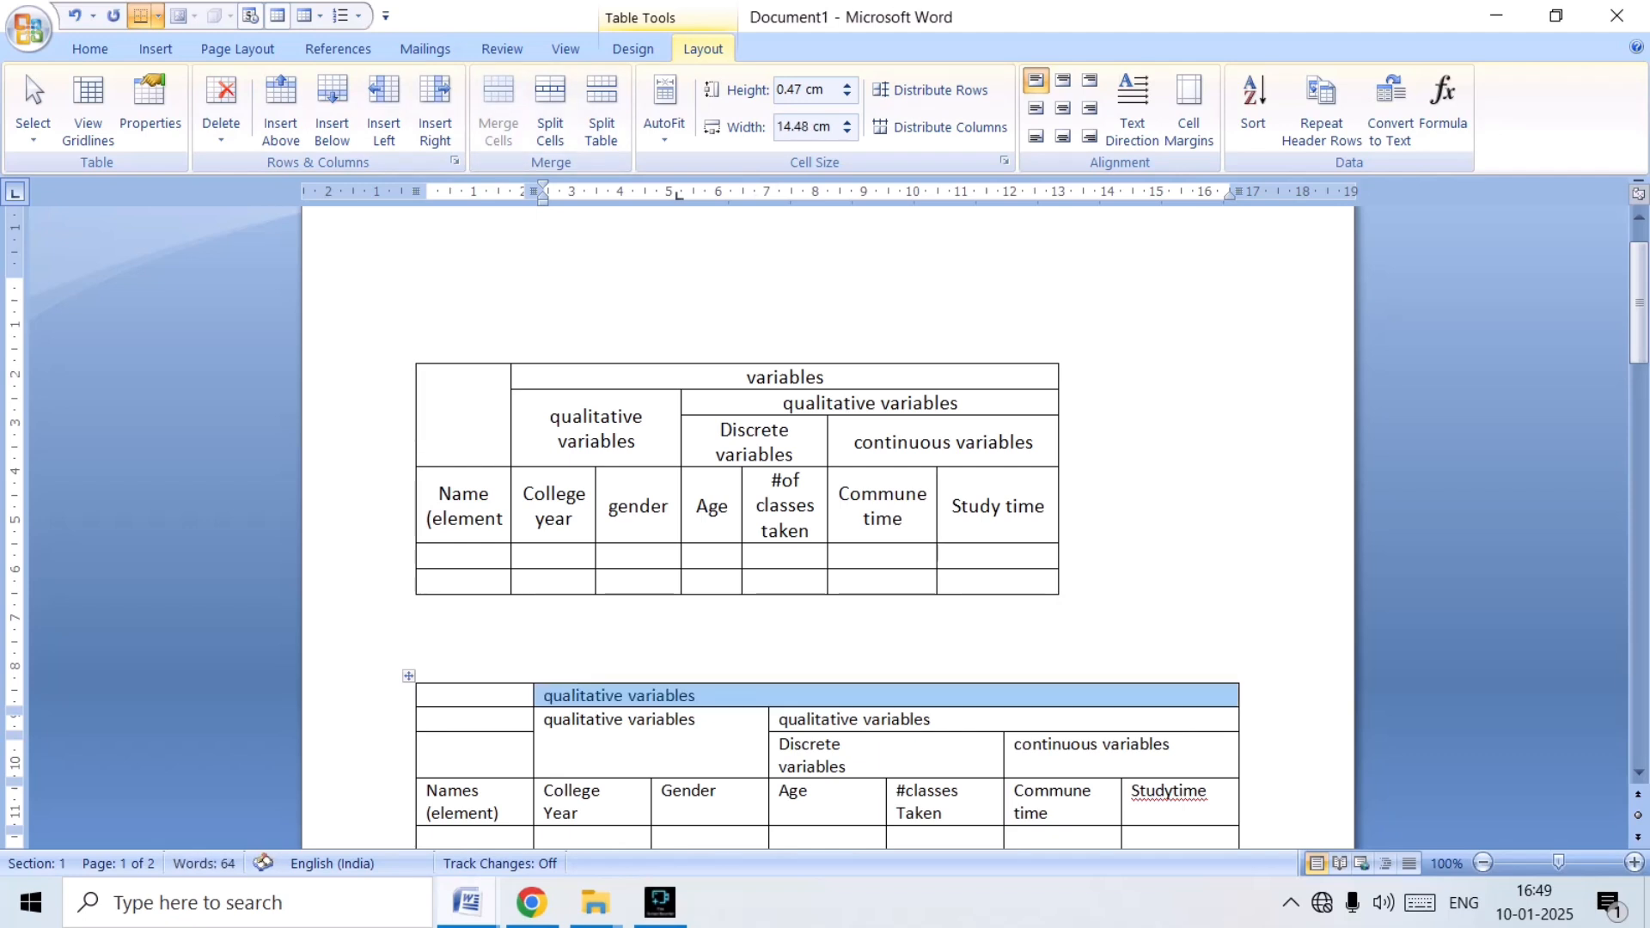
click(606, 696)
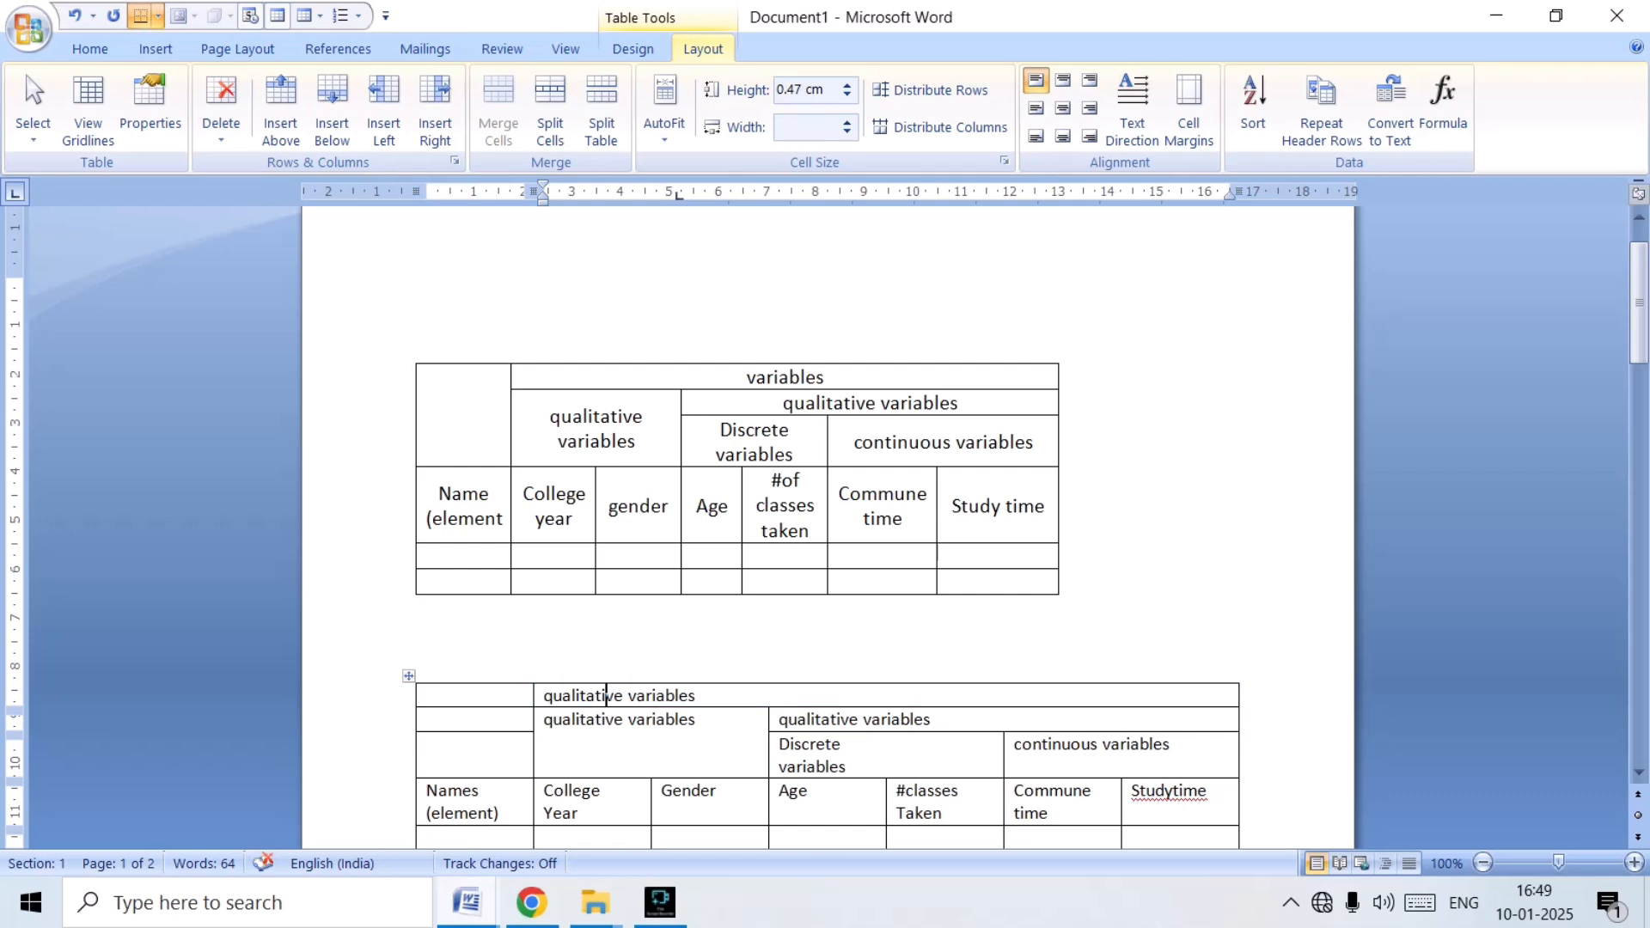
key(BackSpace)
key(BackSpace)
key(BackSpace)
key(BackSpace)
key(BackSpace)
key(BackSpace)
key(BackSpace)
key(BackSpace)
key(BackSpace)
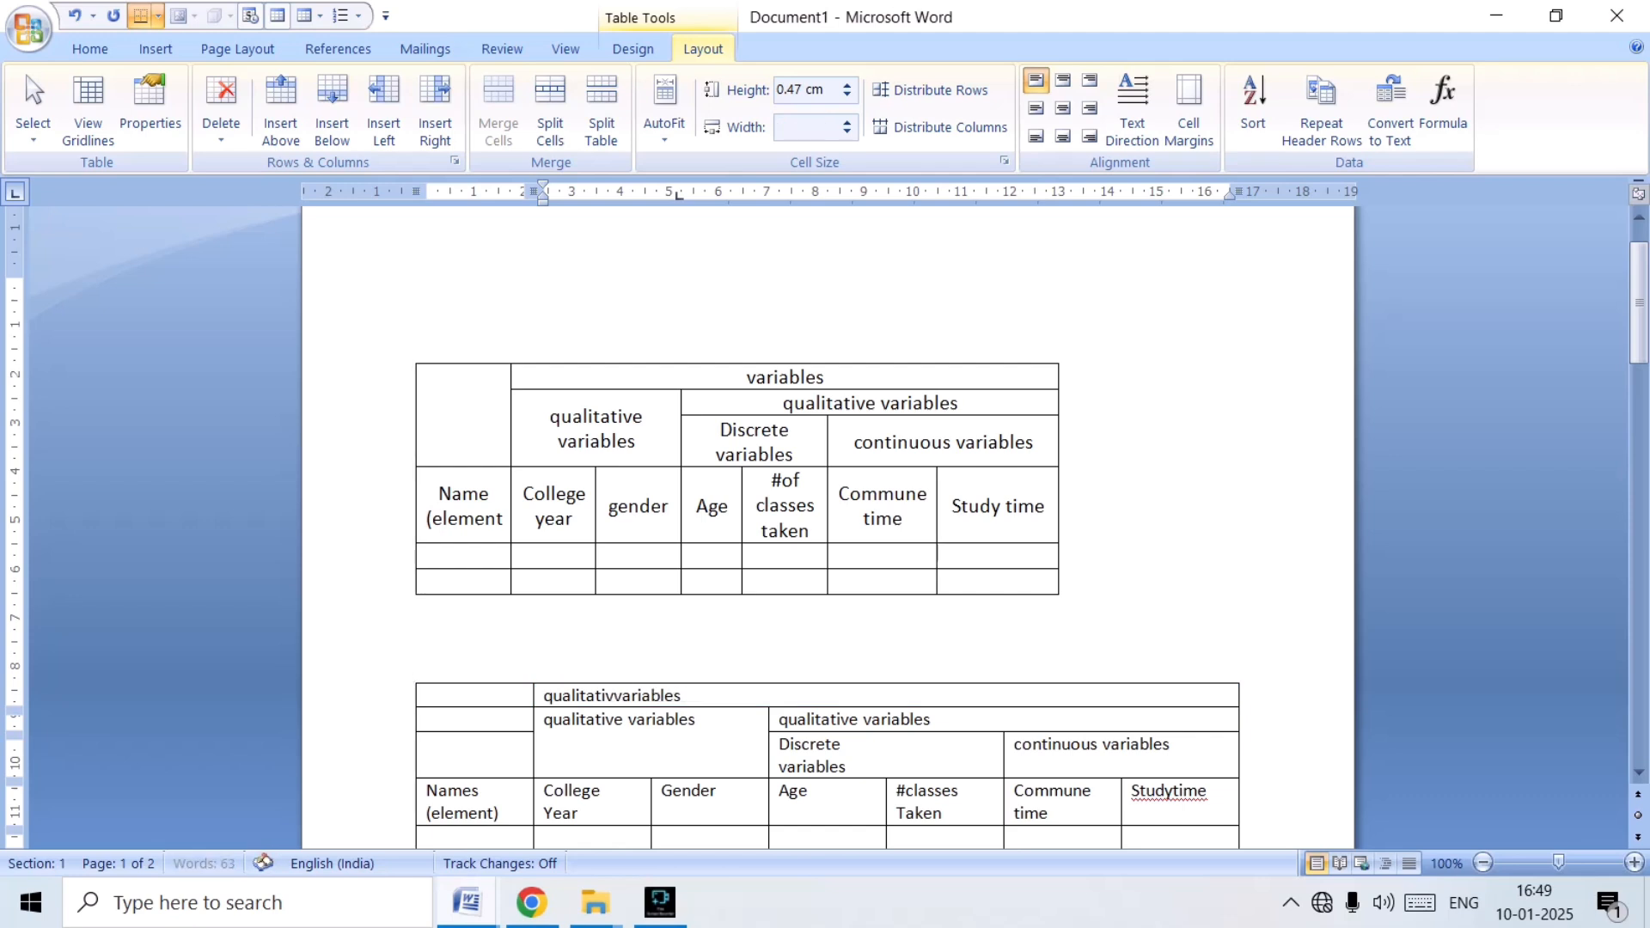
key(BackSpace)
key(BackSpace)
key(BackSpace)
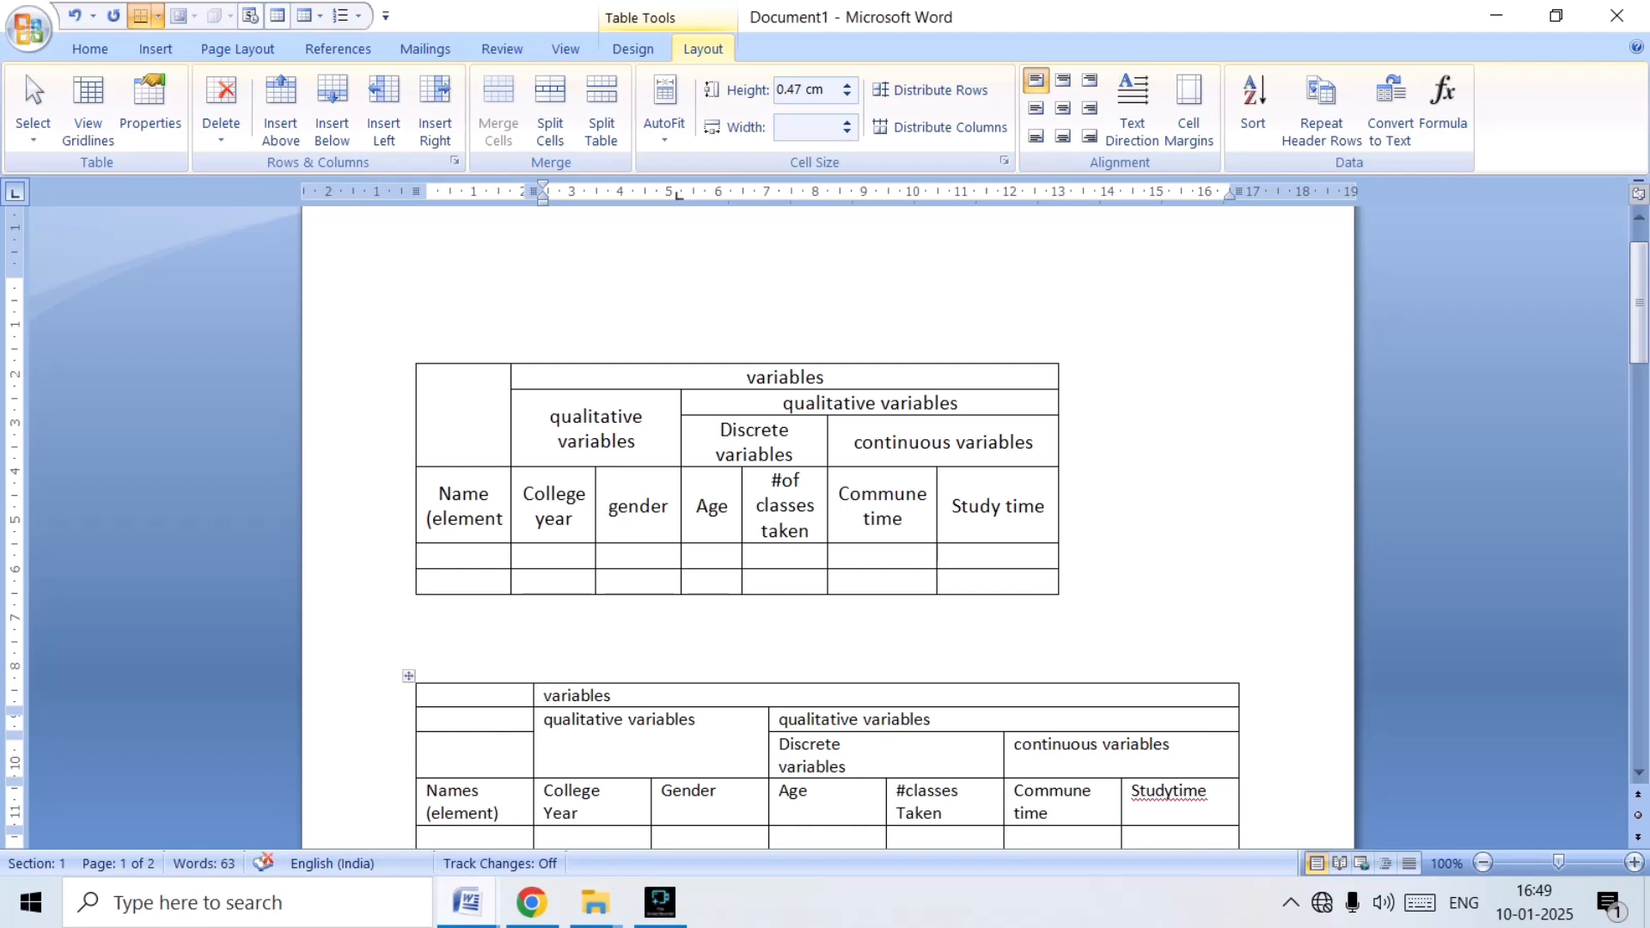
Merge the three blank cells above "Names (element)" into one cell.
drag(478, 696, 479, 746)
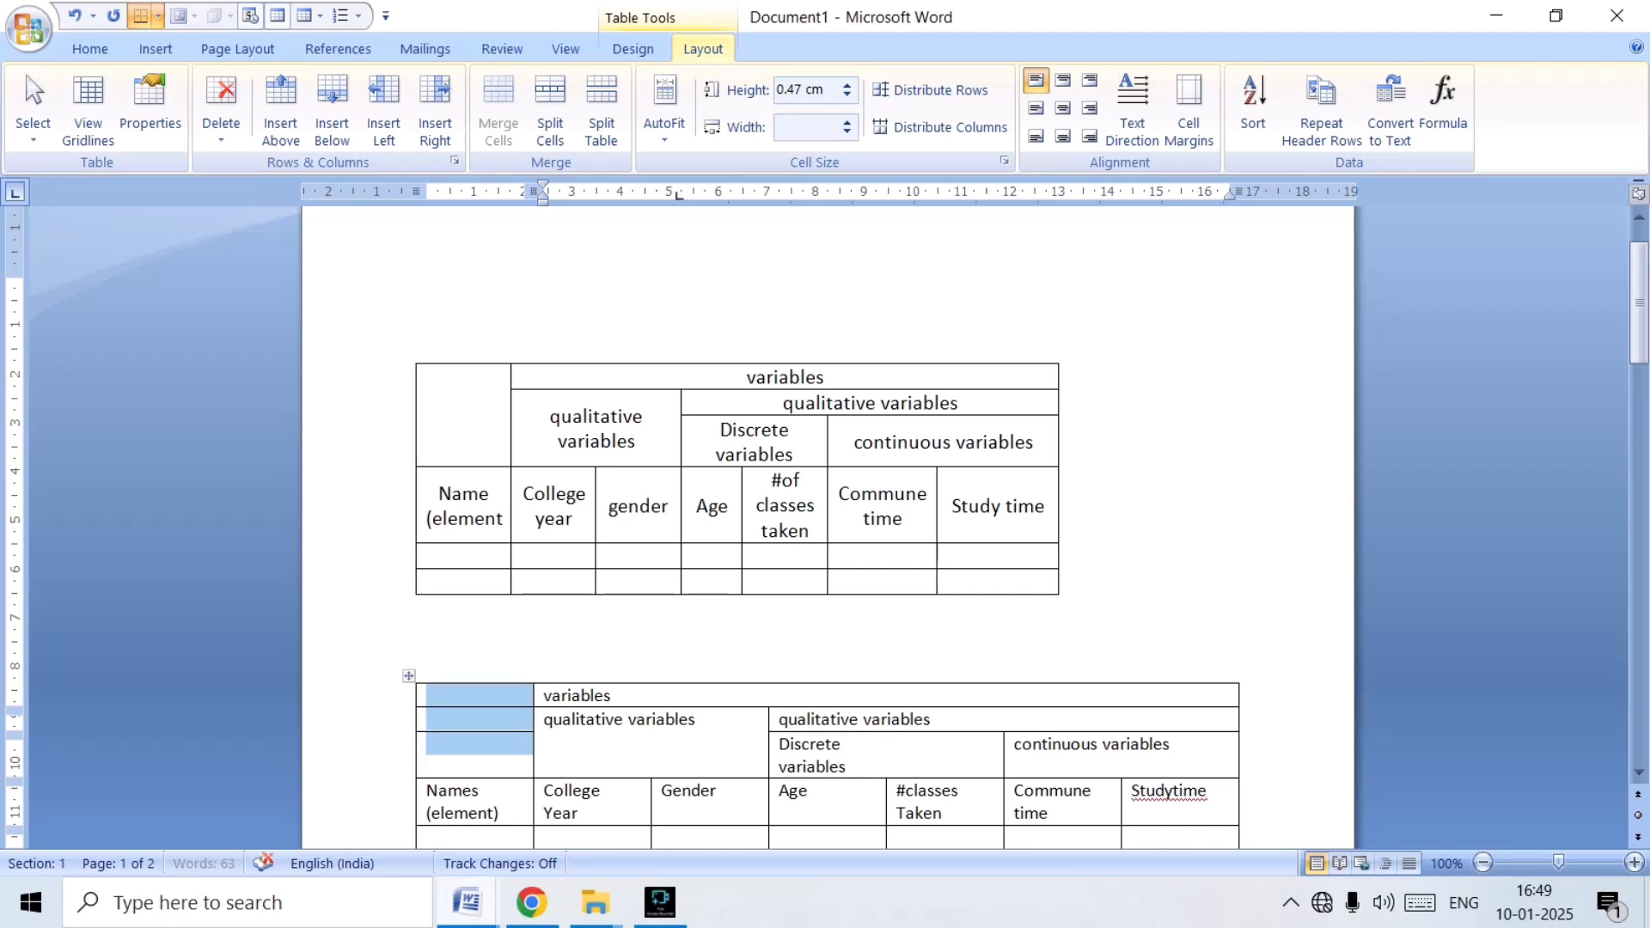
click(498, 108)
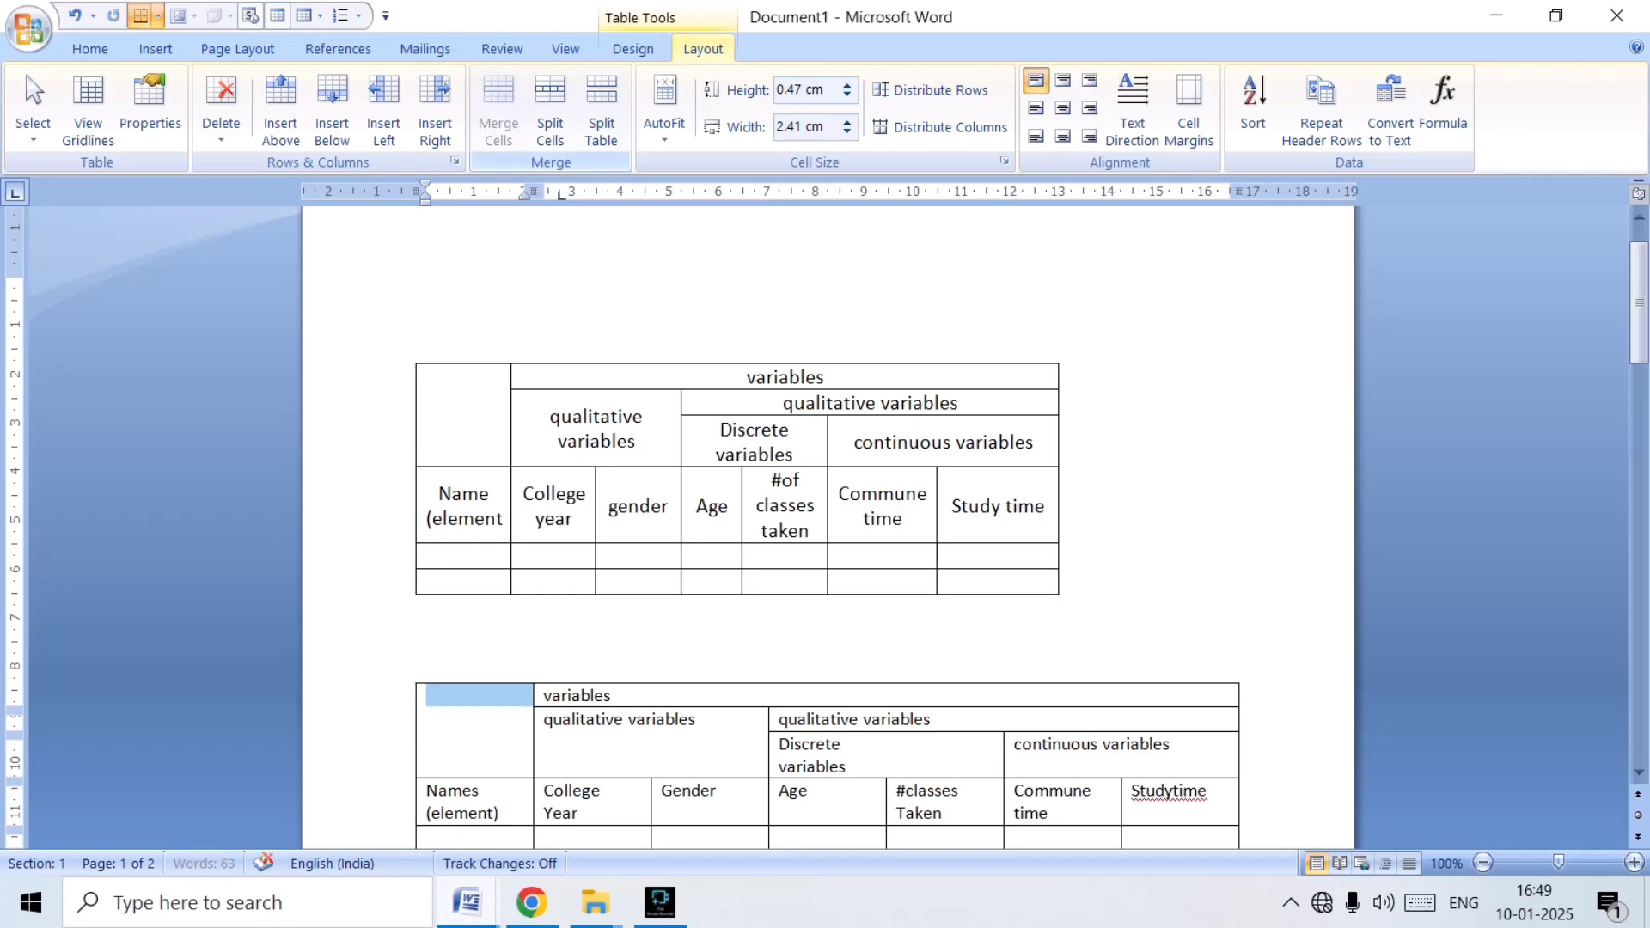
Narrow the "Names (element)" column to about 1.94 cm and the "College Year" and "Gender" columns to match the table above.
scroll(825, 515, down, 6)
scroll(825, 516, up, 3)
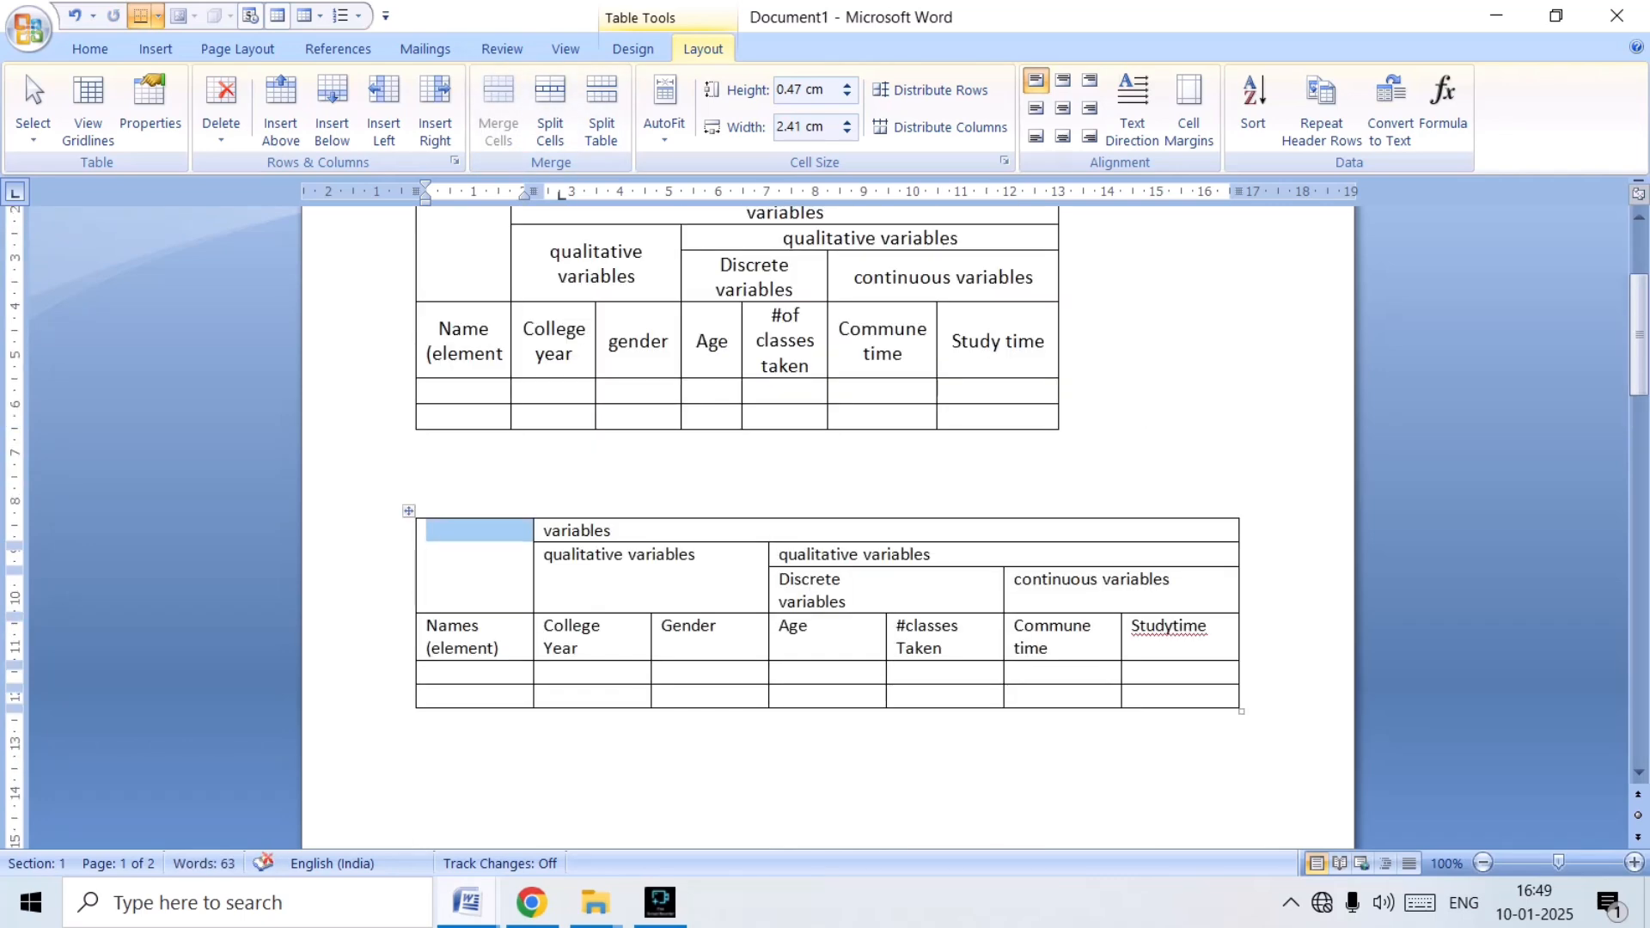
scroll(825, 516, up, 3)
drag(533, 191, 510, 191)
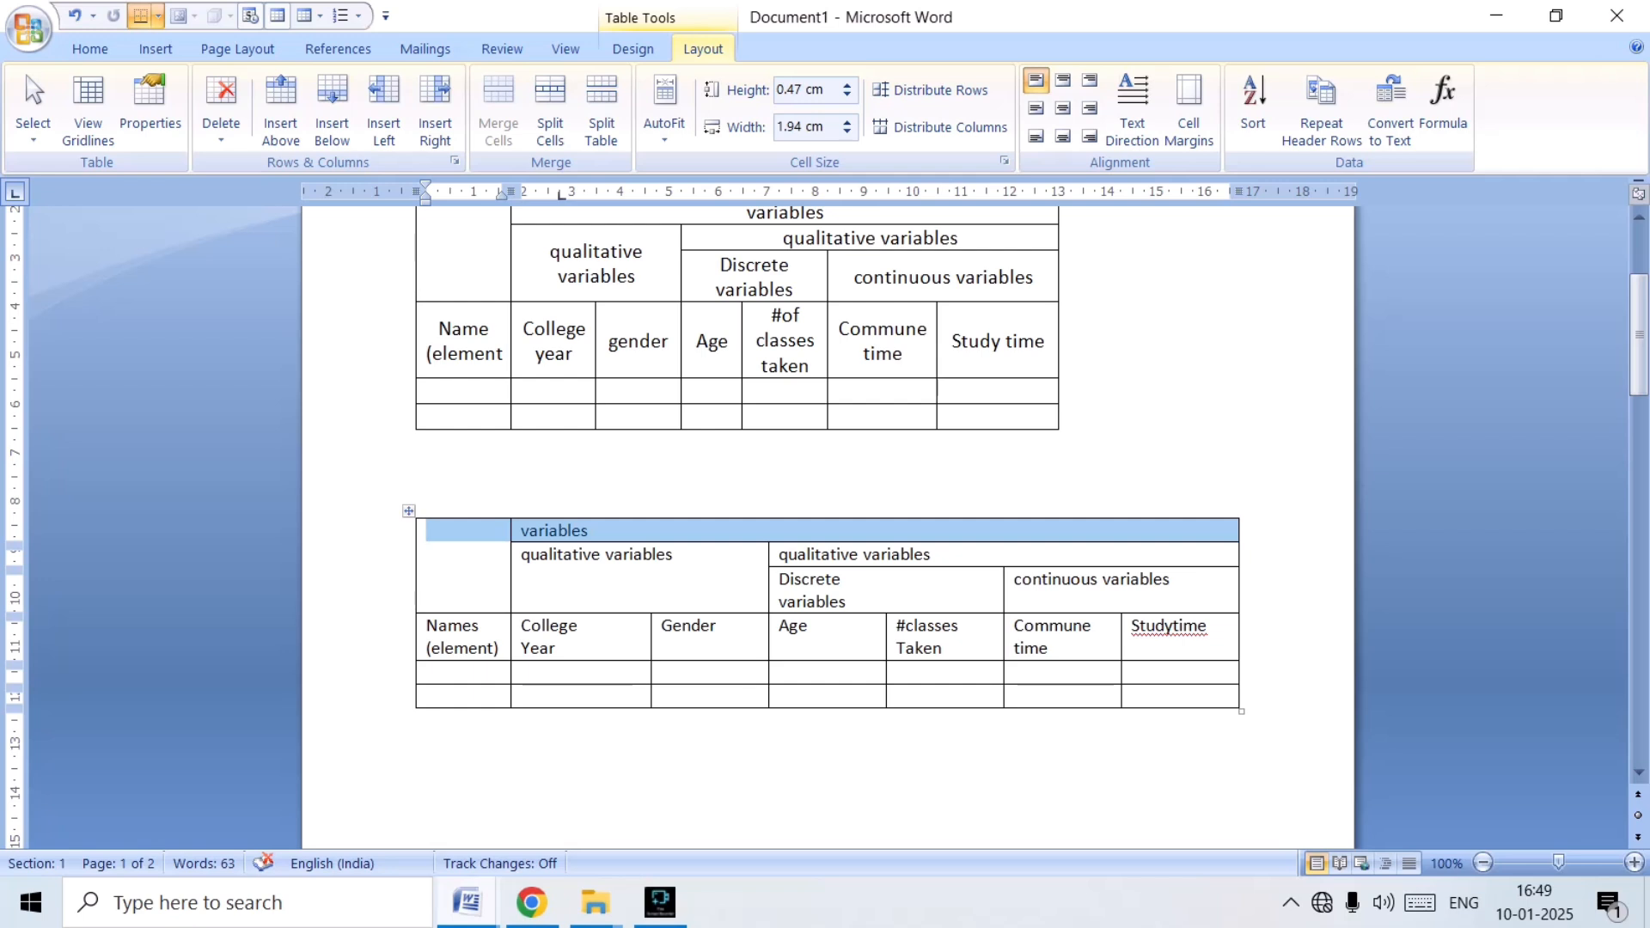
drag(652, 674, 596, 679)
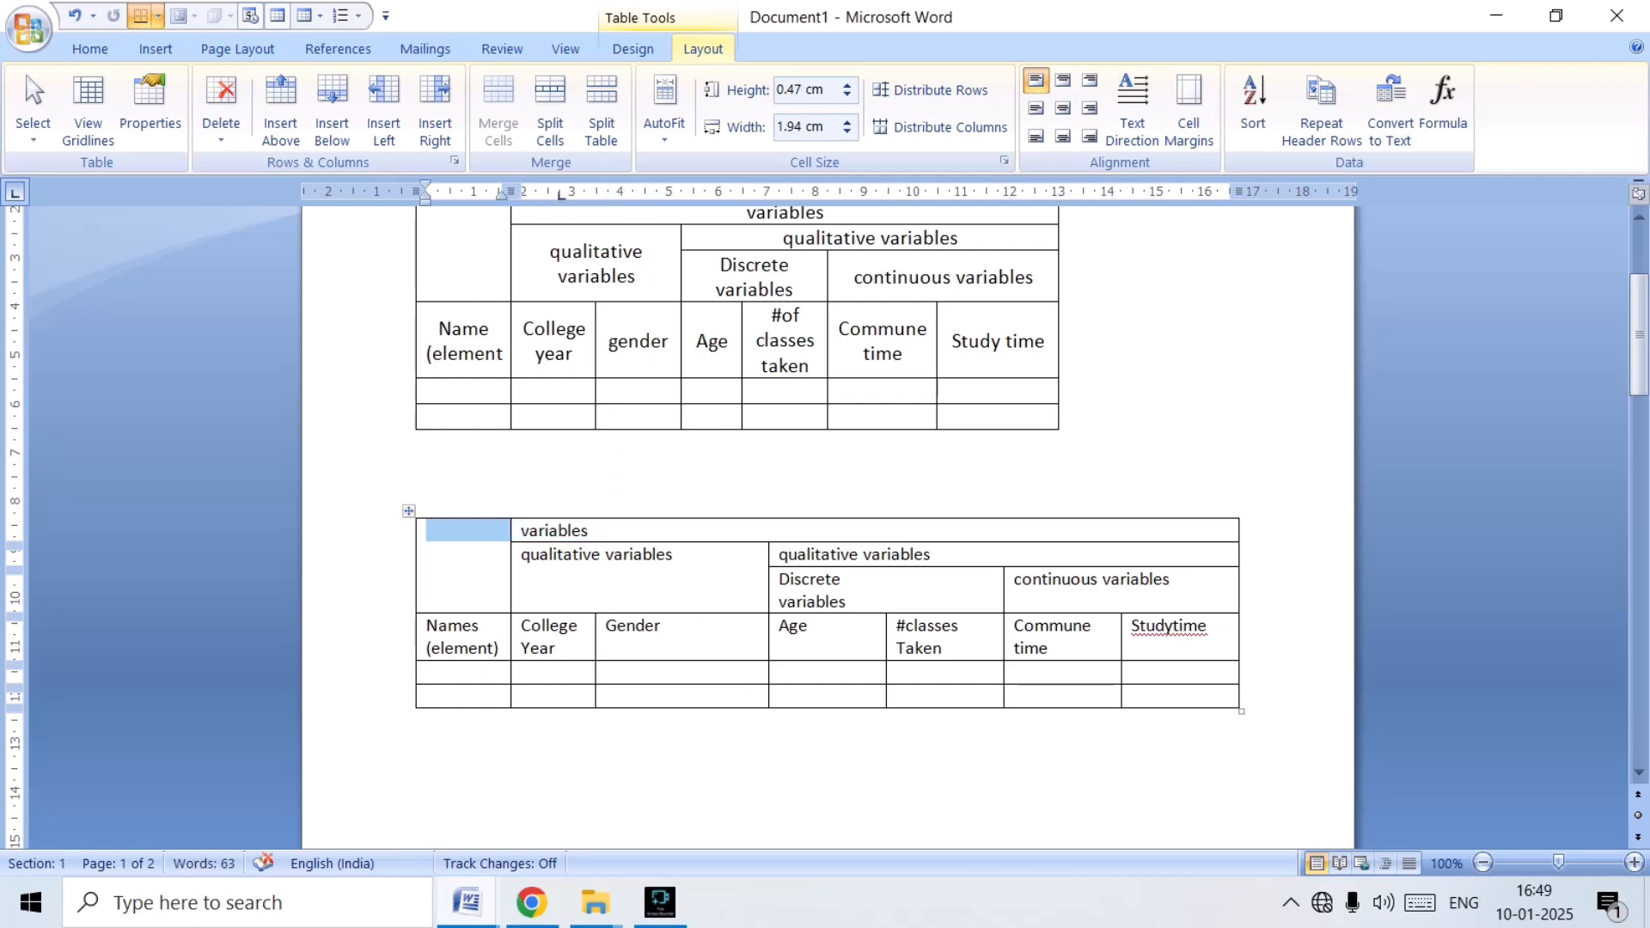
drag(768, 675, 680, 675)
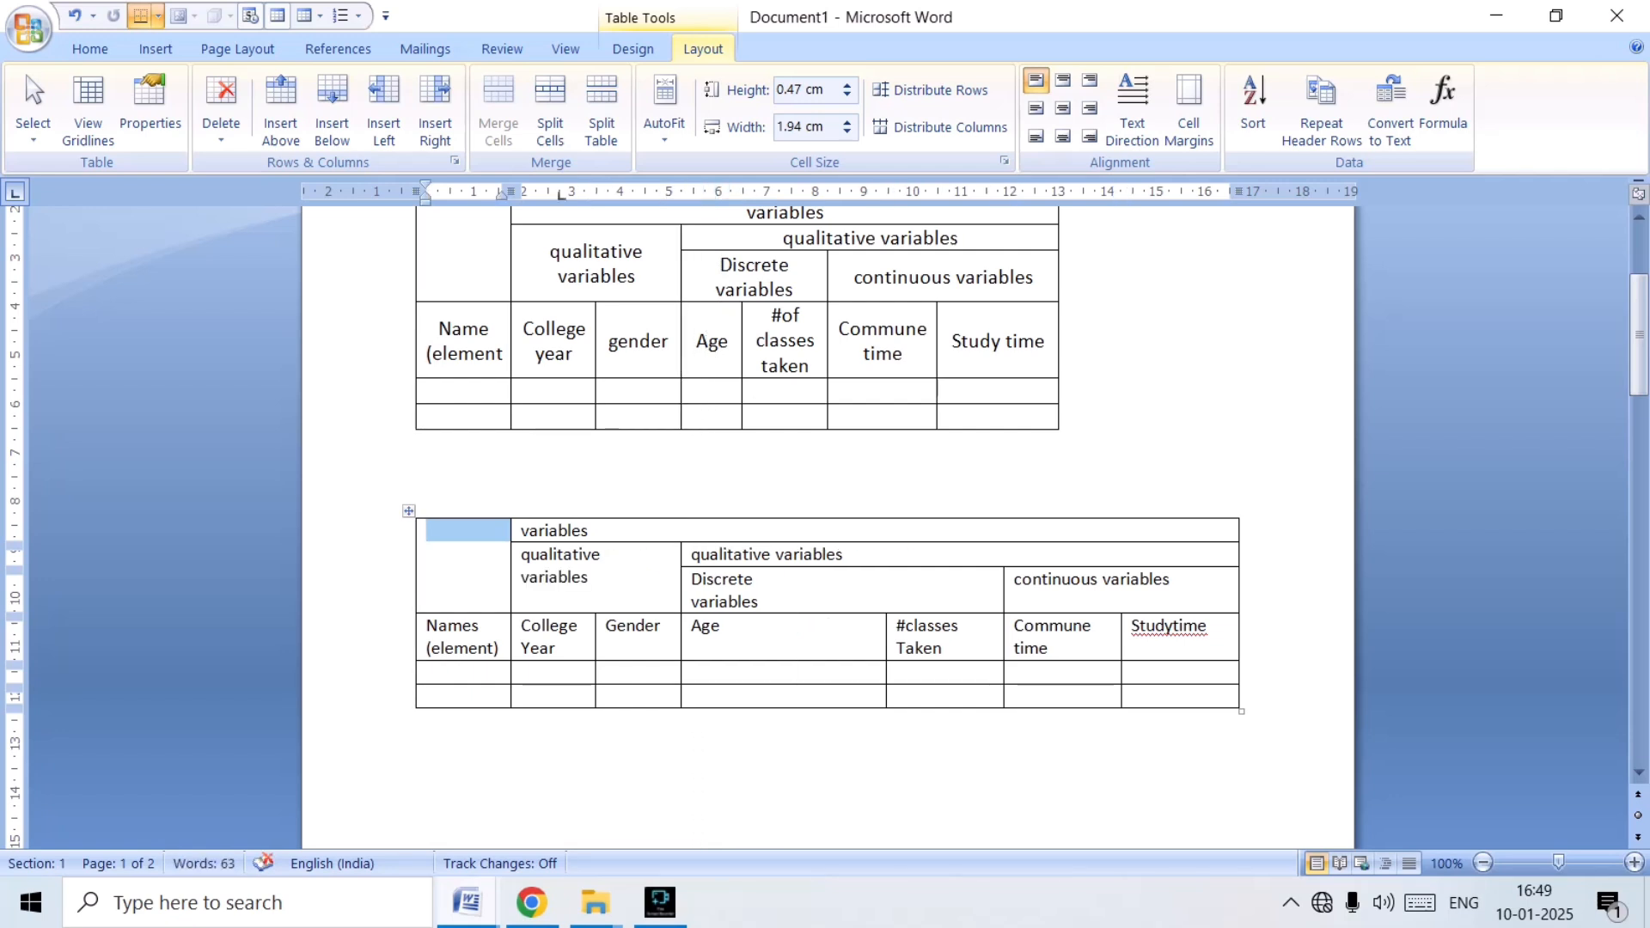
Narrow the four columns from "Age" to "Studytime" until the table matches the original's overall width, and split the last heading into "Study time".
drag(886, 675, 755, 675)
drag(1003, 675, 853, 674)
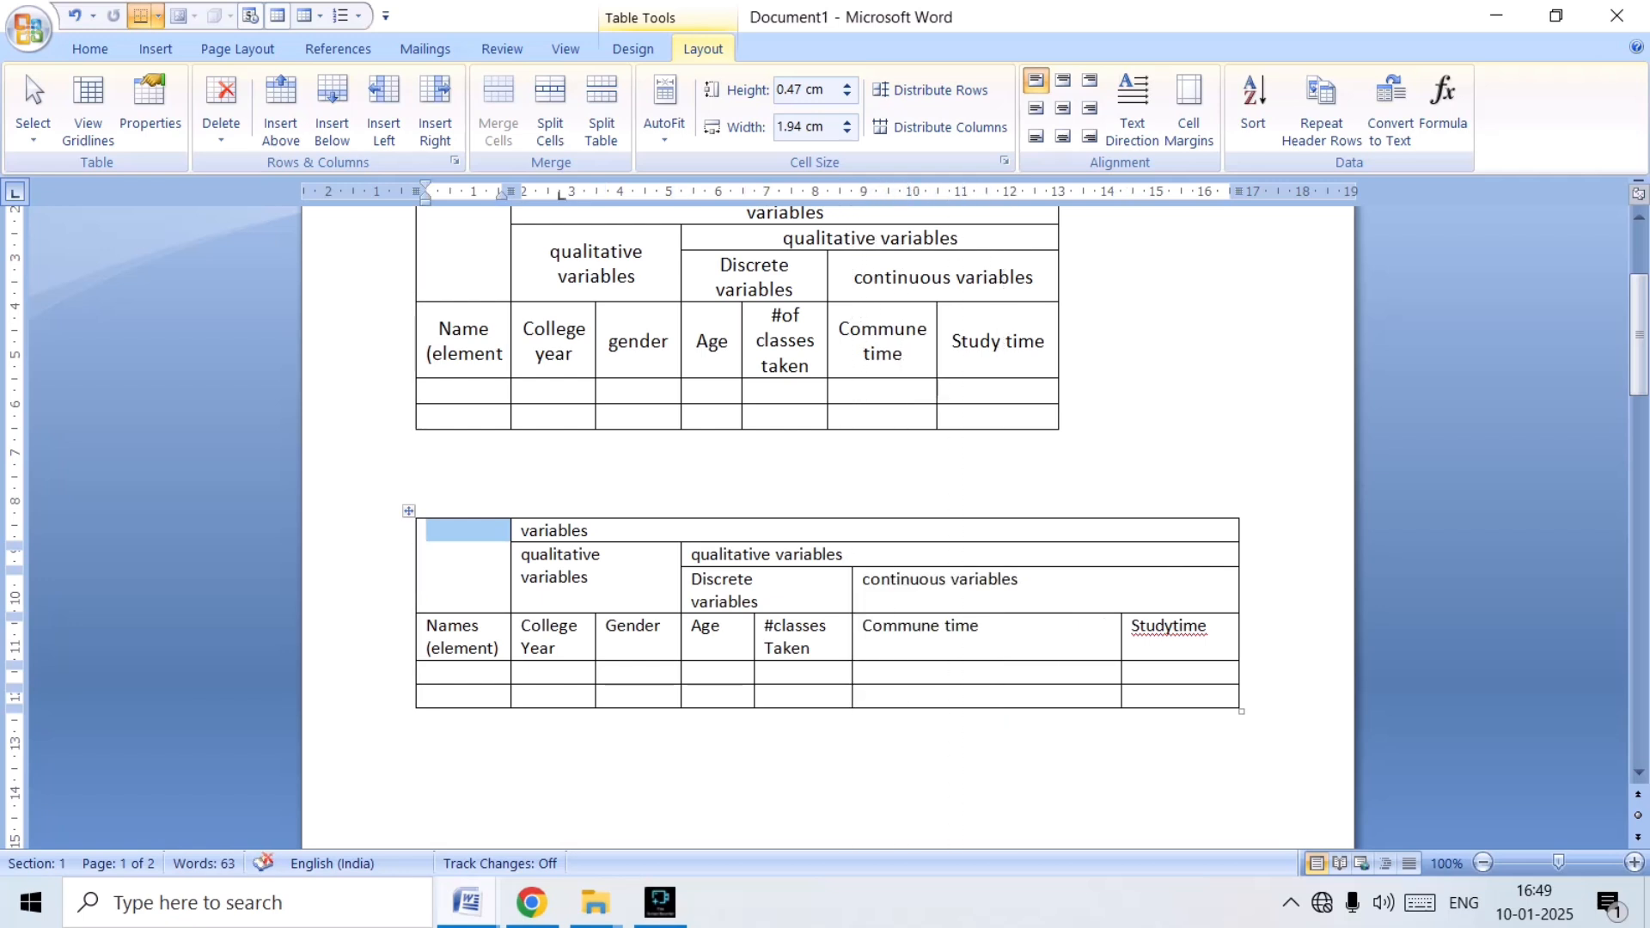
drag(1122, 688, 985, 688)
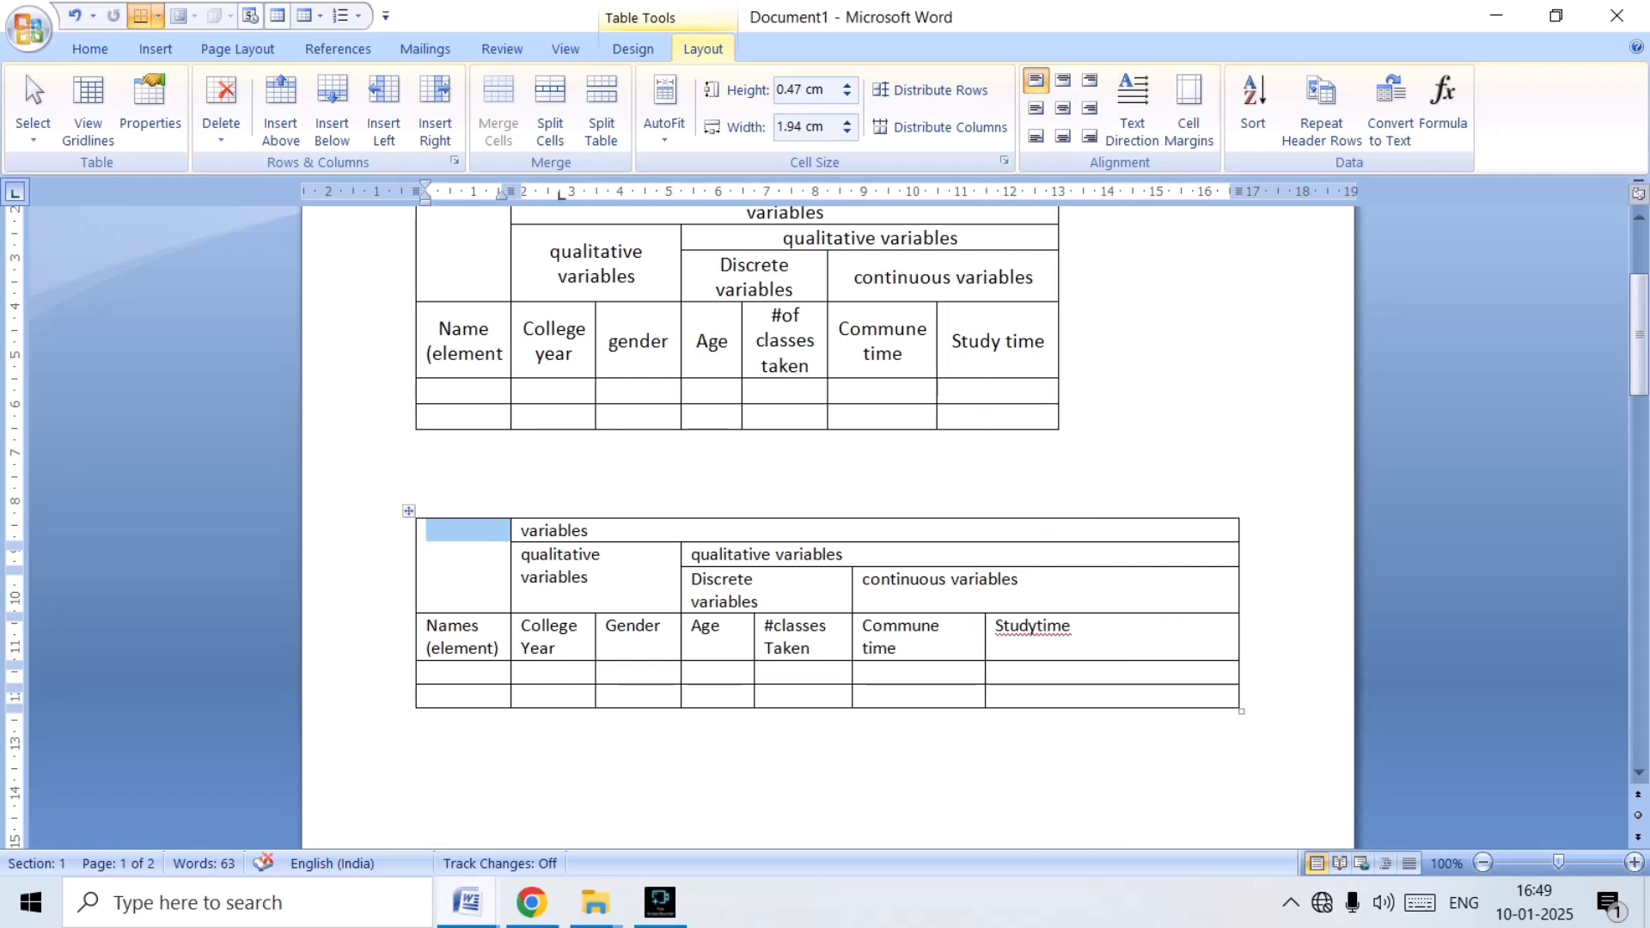
drag(1238, 687, 1071, 687)
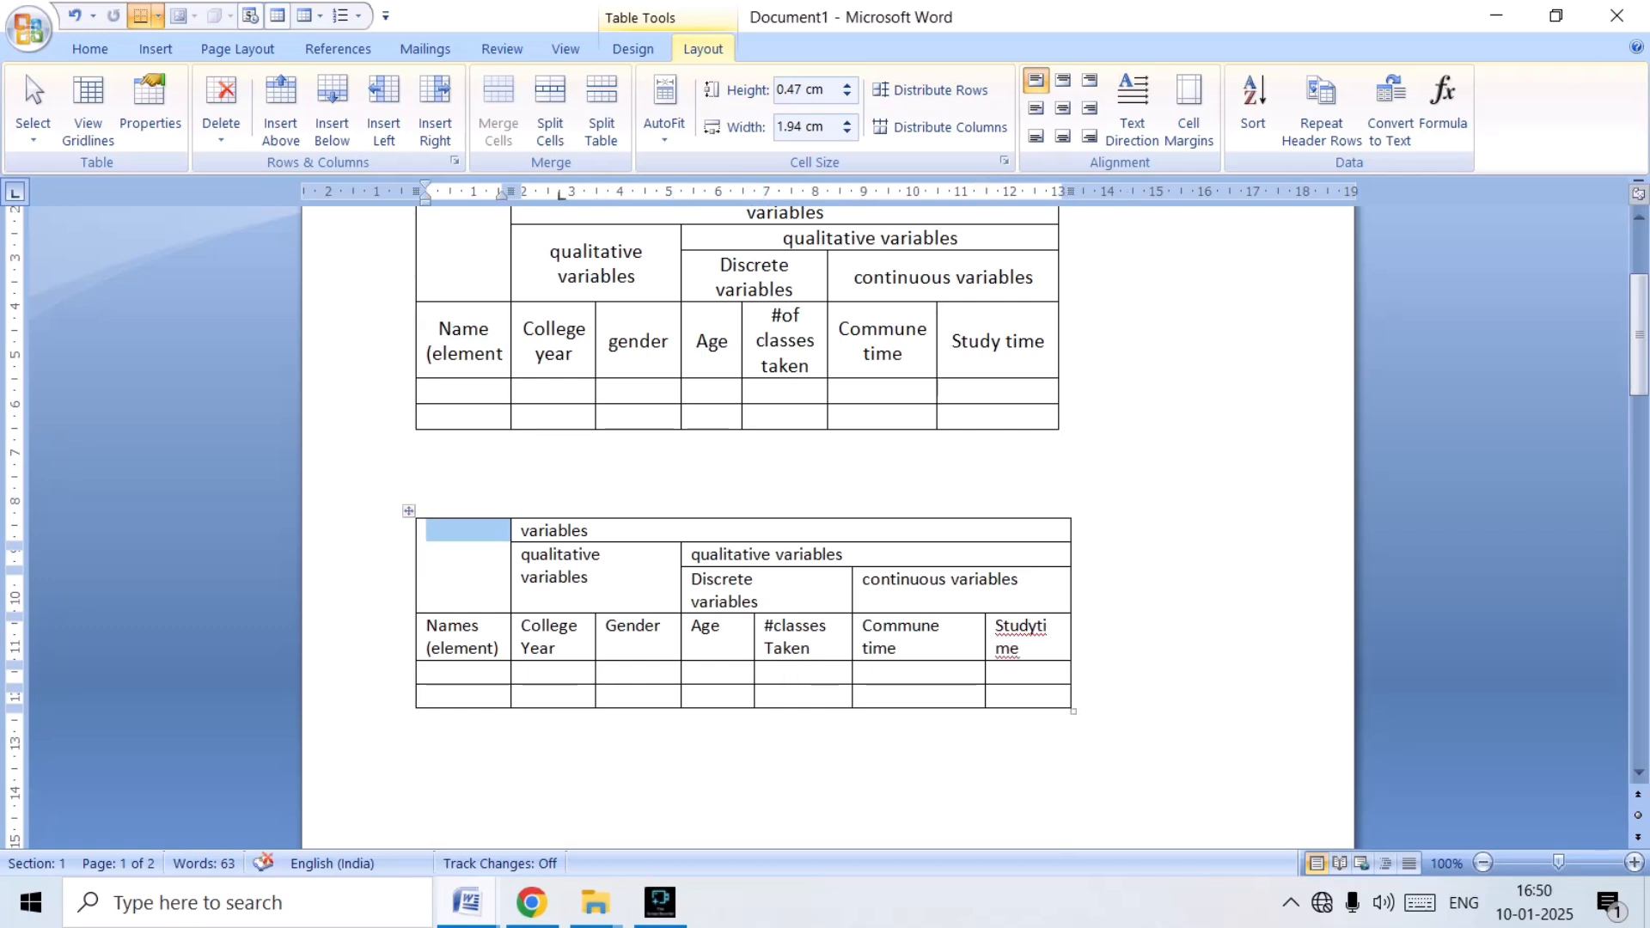
drag(1071, 687, 1059, 688)
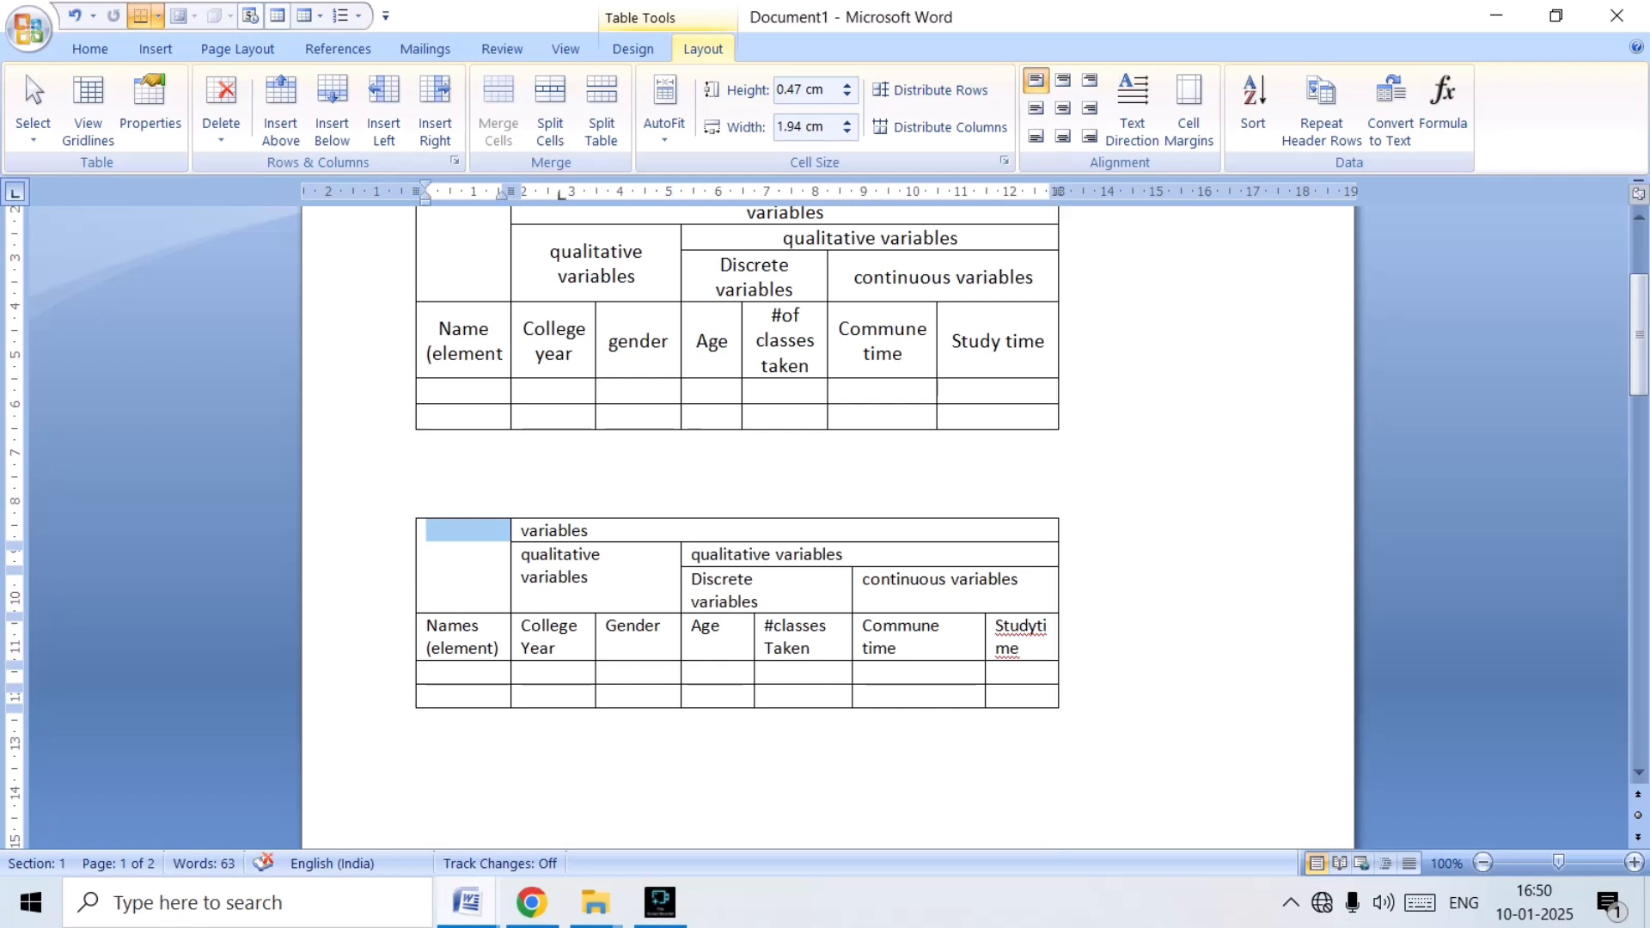
click(1060, 696)
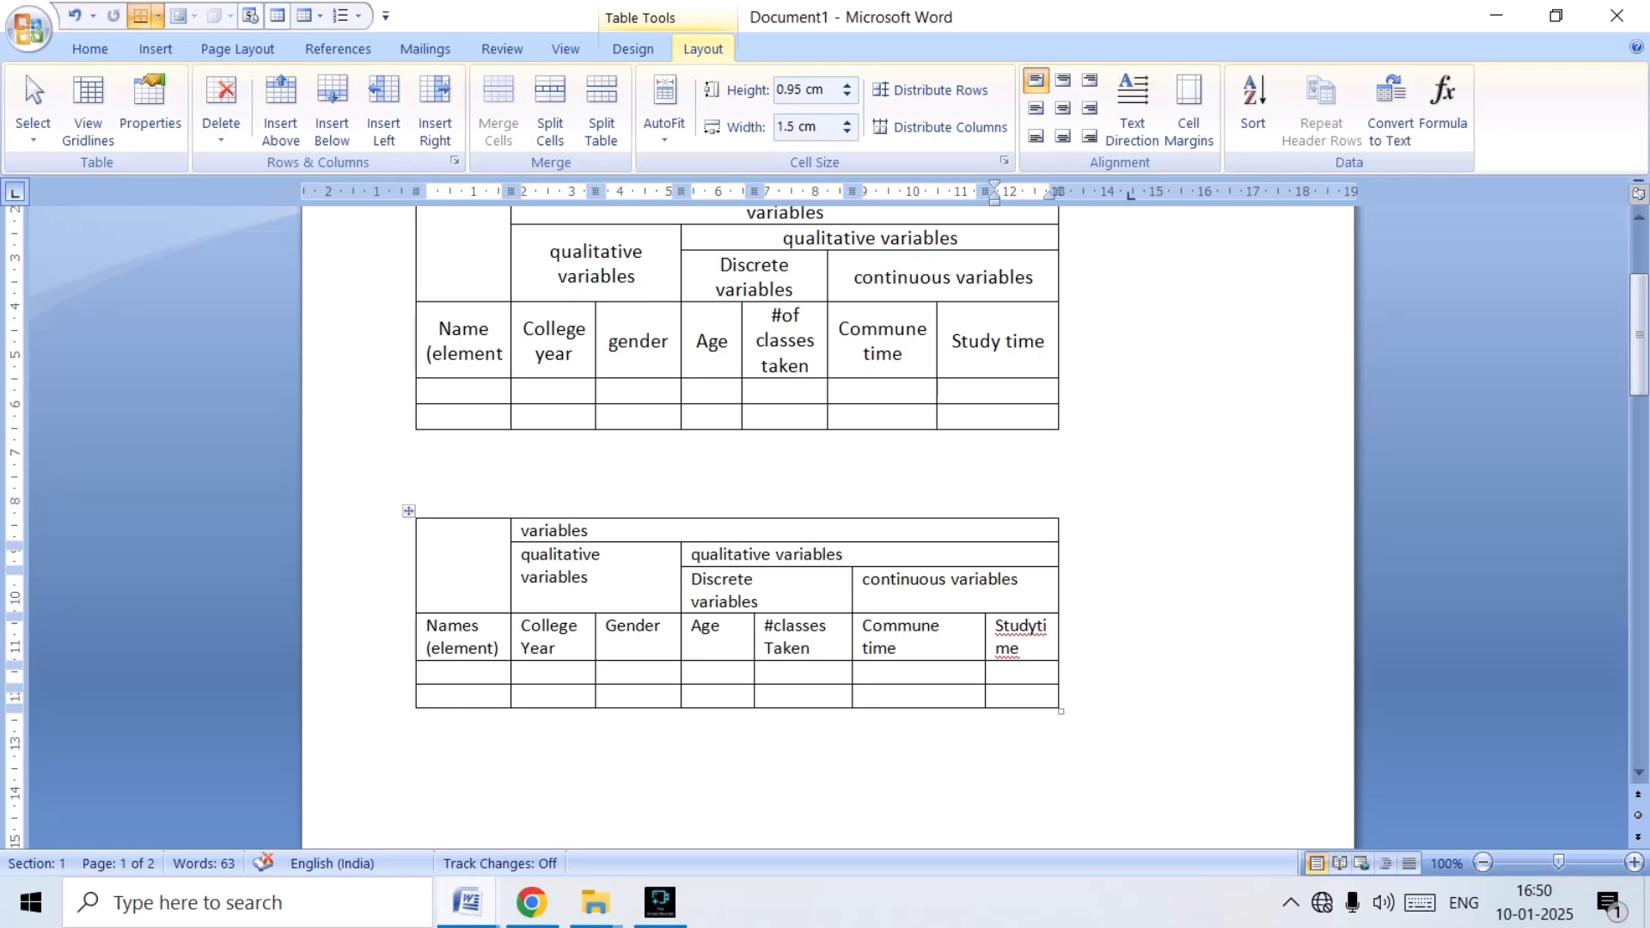
click(1007, 673)
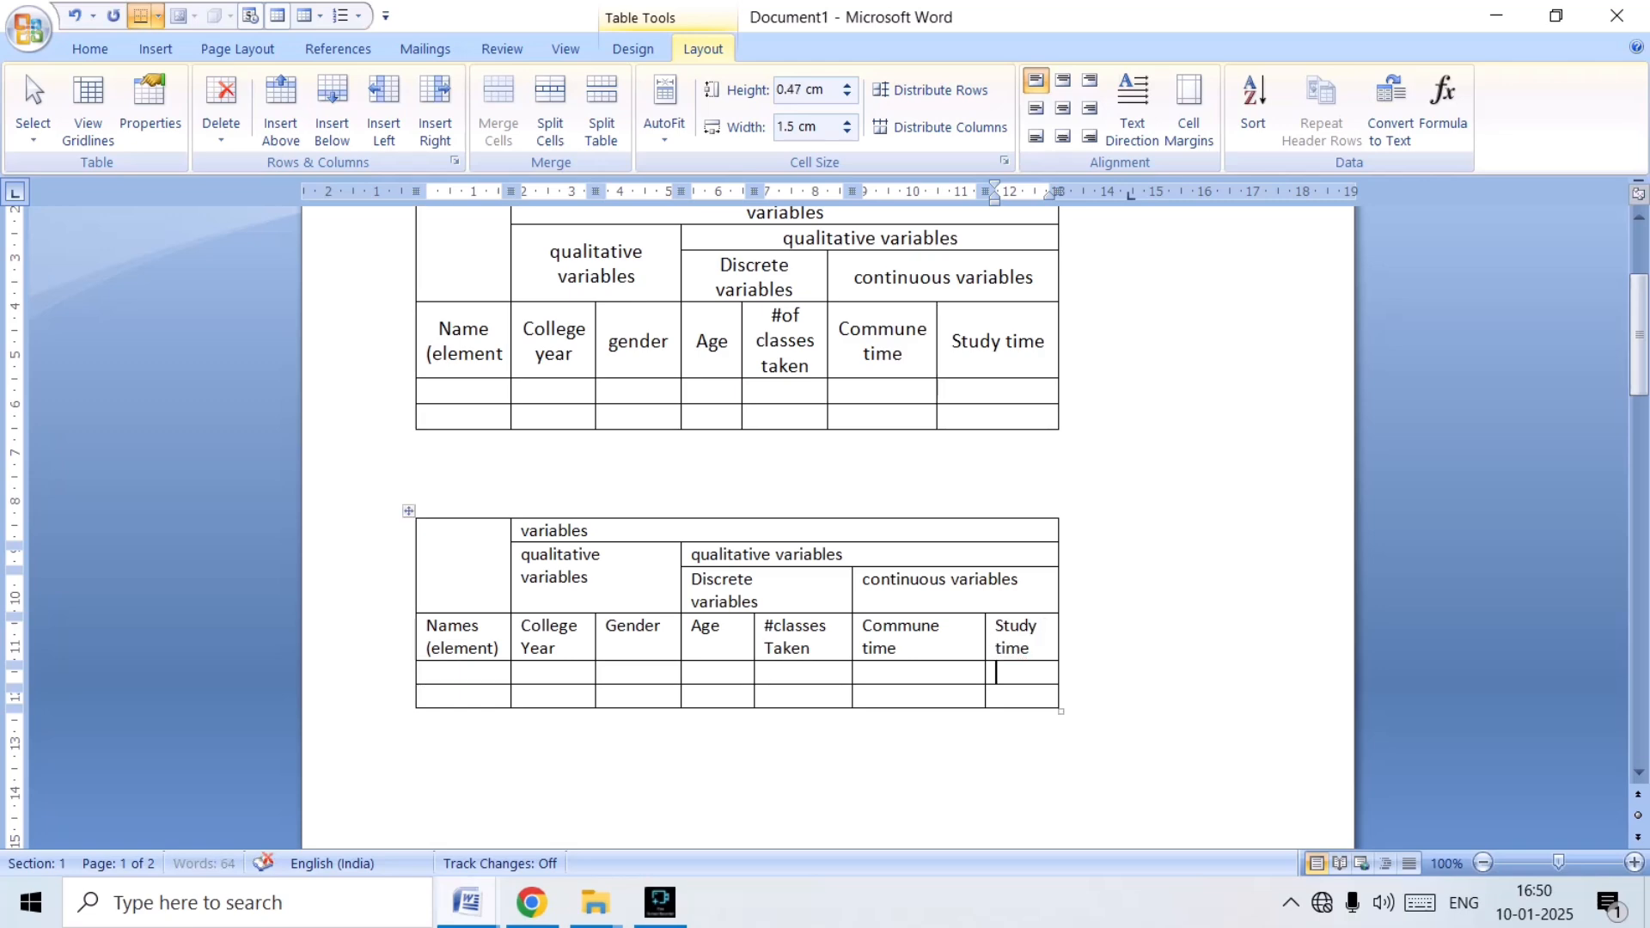
Center the text horizontally and vertically in all cells of the new table.
scroll(739, 515, up, 2)
scroll(739, 516, down, 7)
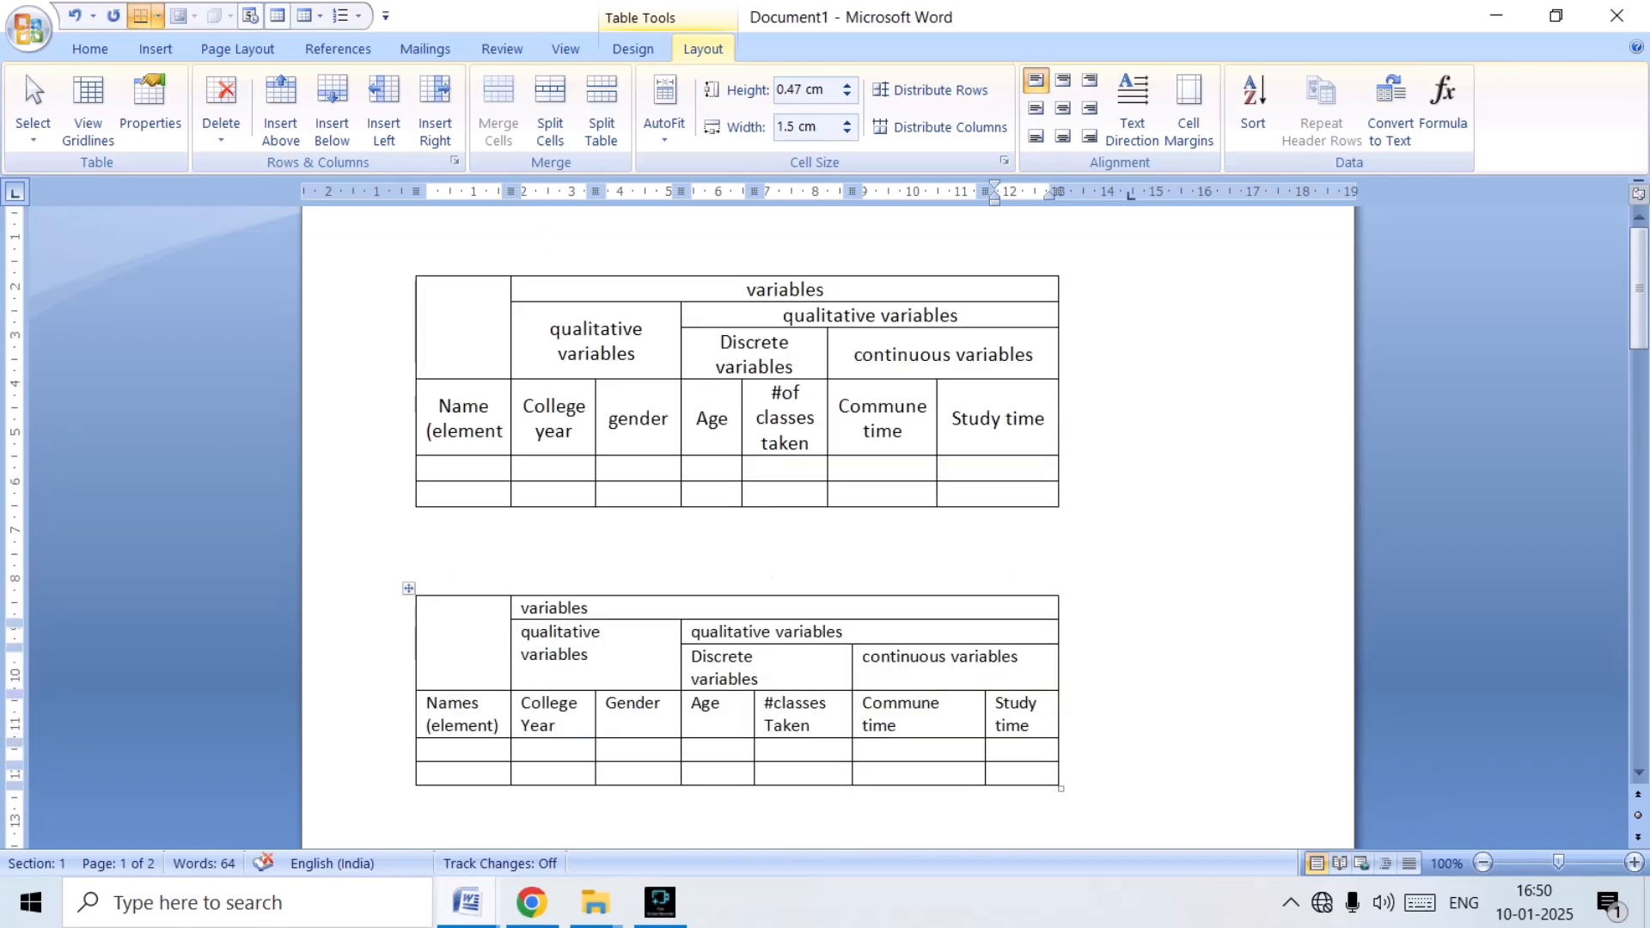
scroll(739, 421, up, 6)
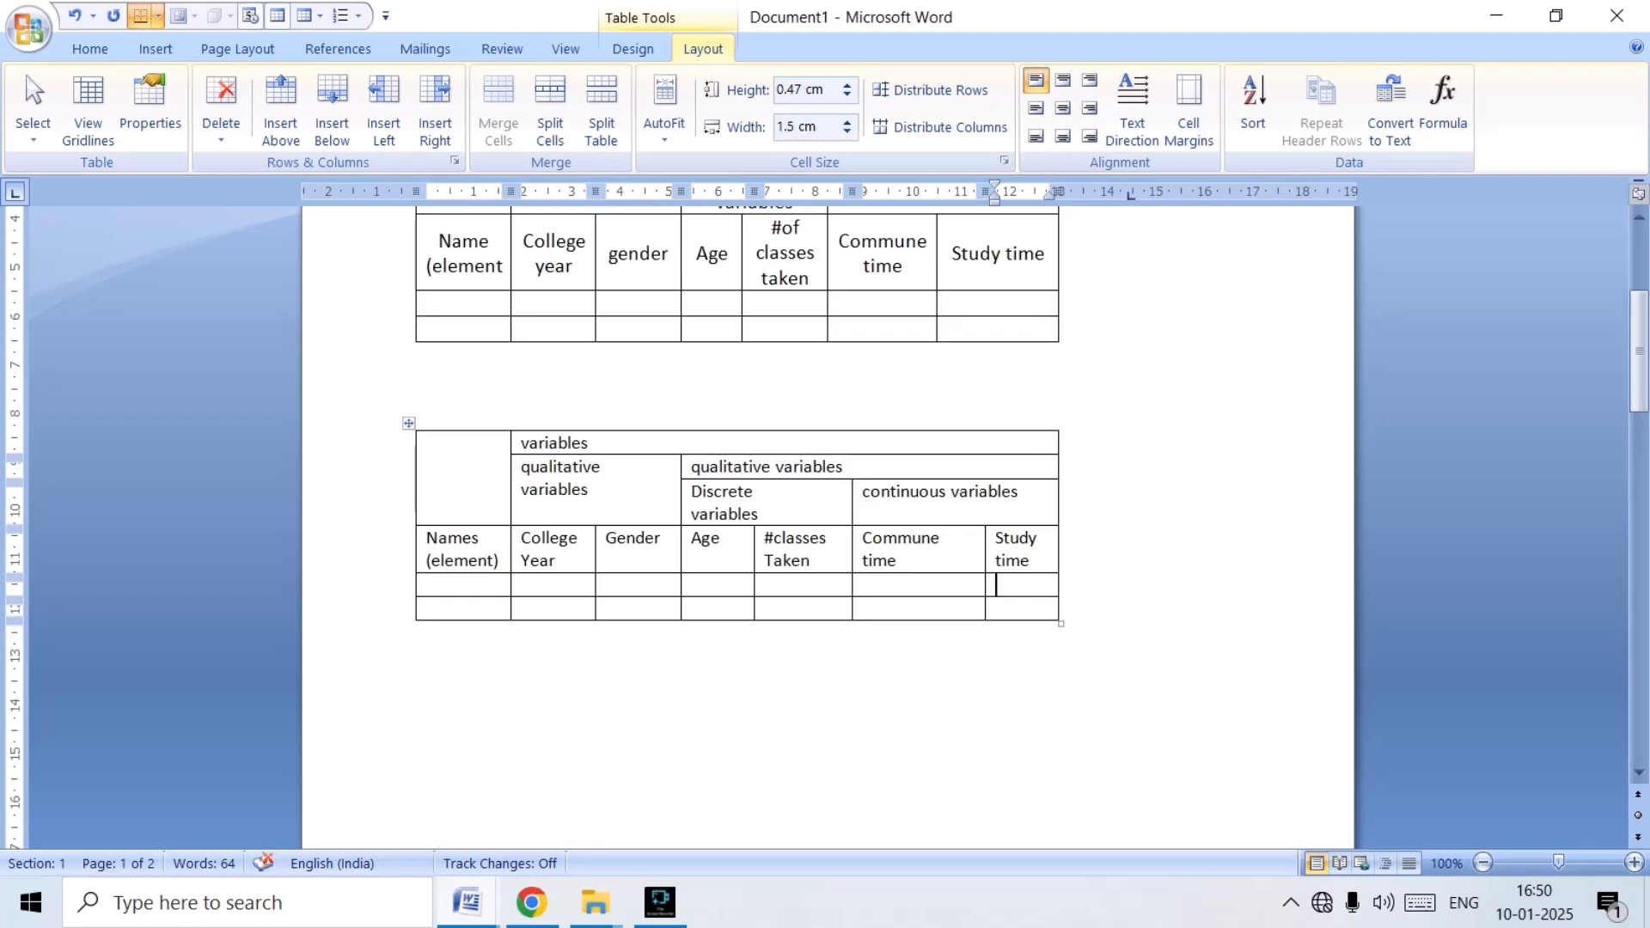
scroll(739, 499, up, 3)
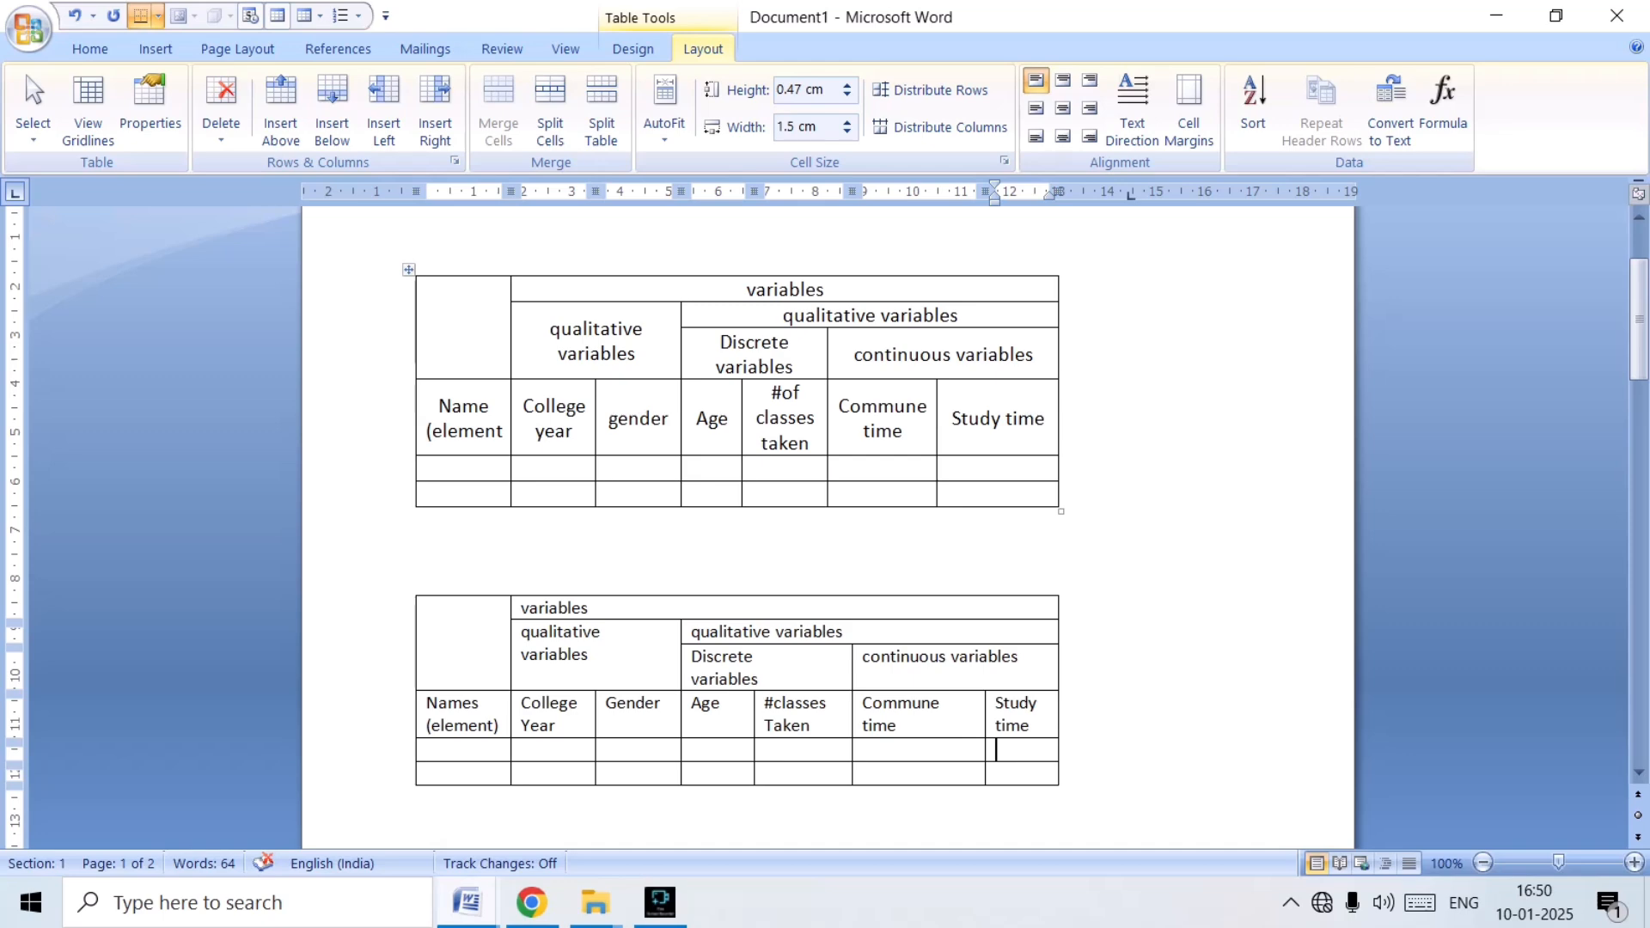
scroll(827, 516, down, 3)
scroll(828, 516, up, 6)
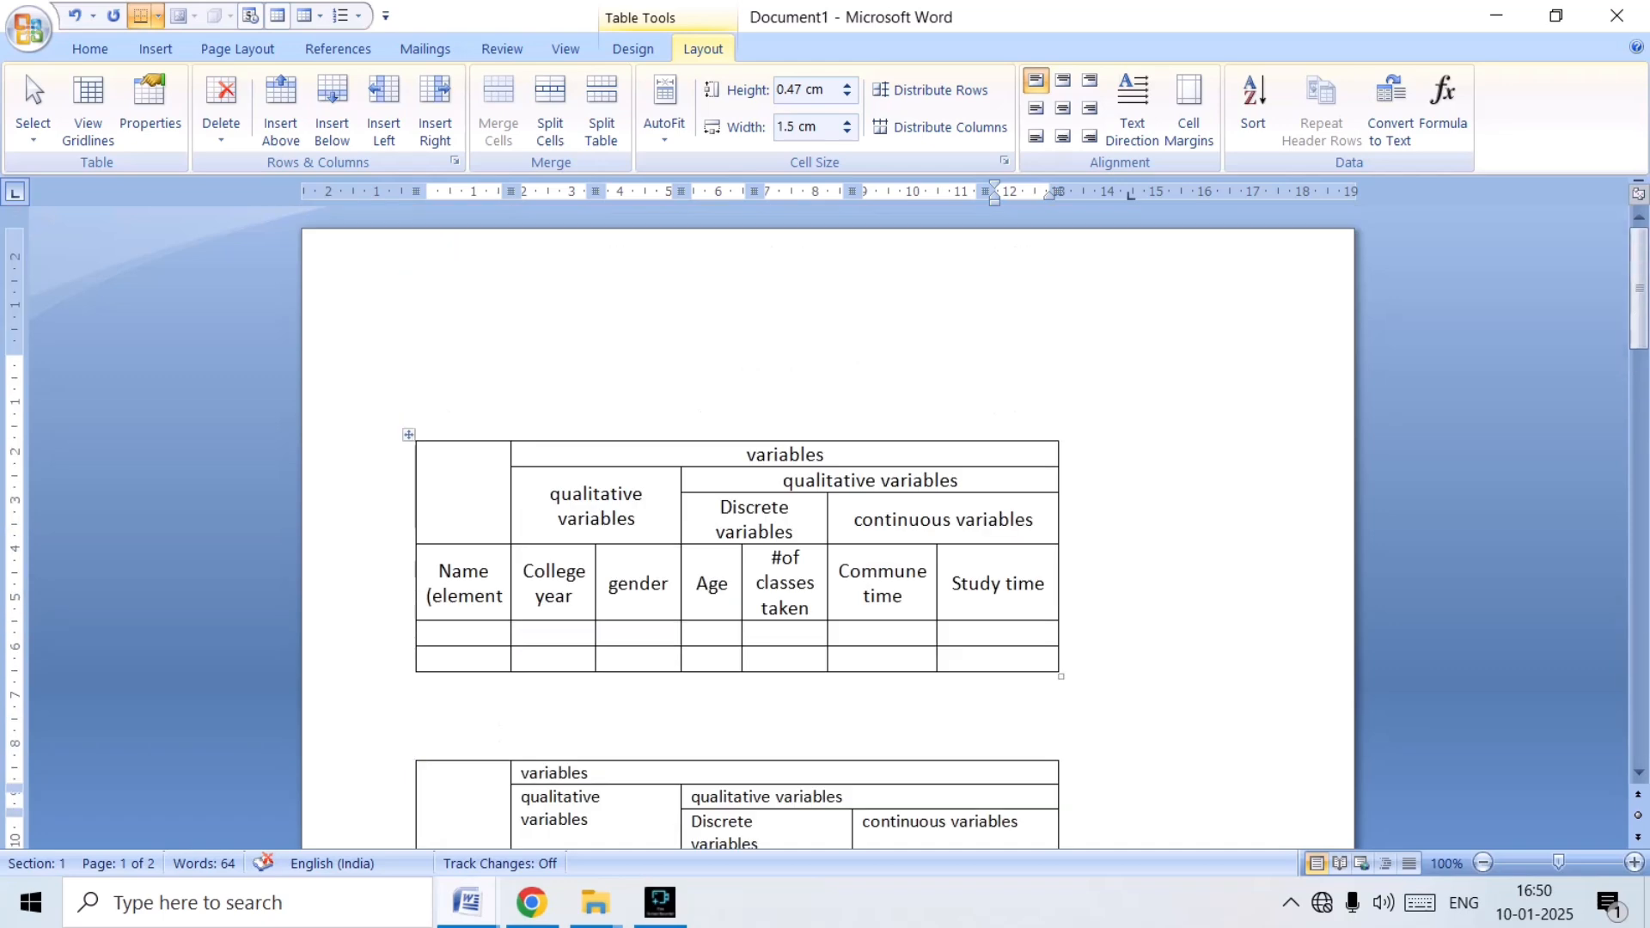
scroll(827, 515, down, 3)
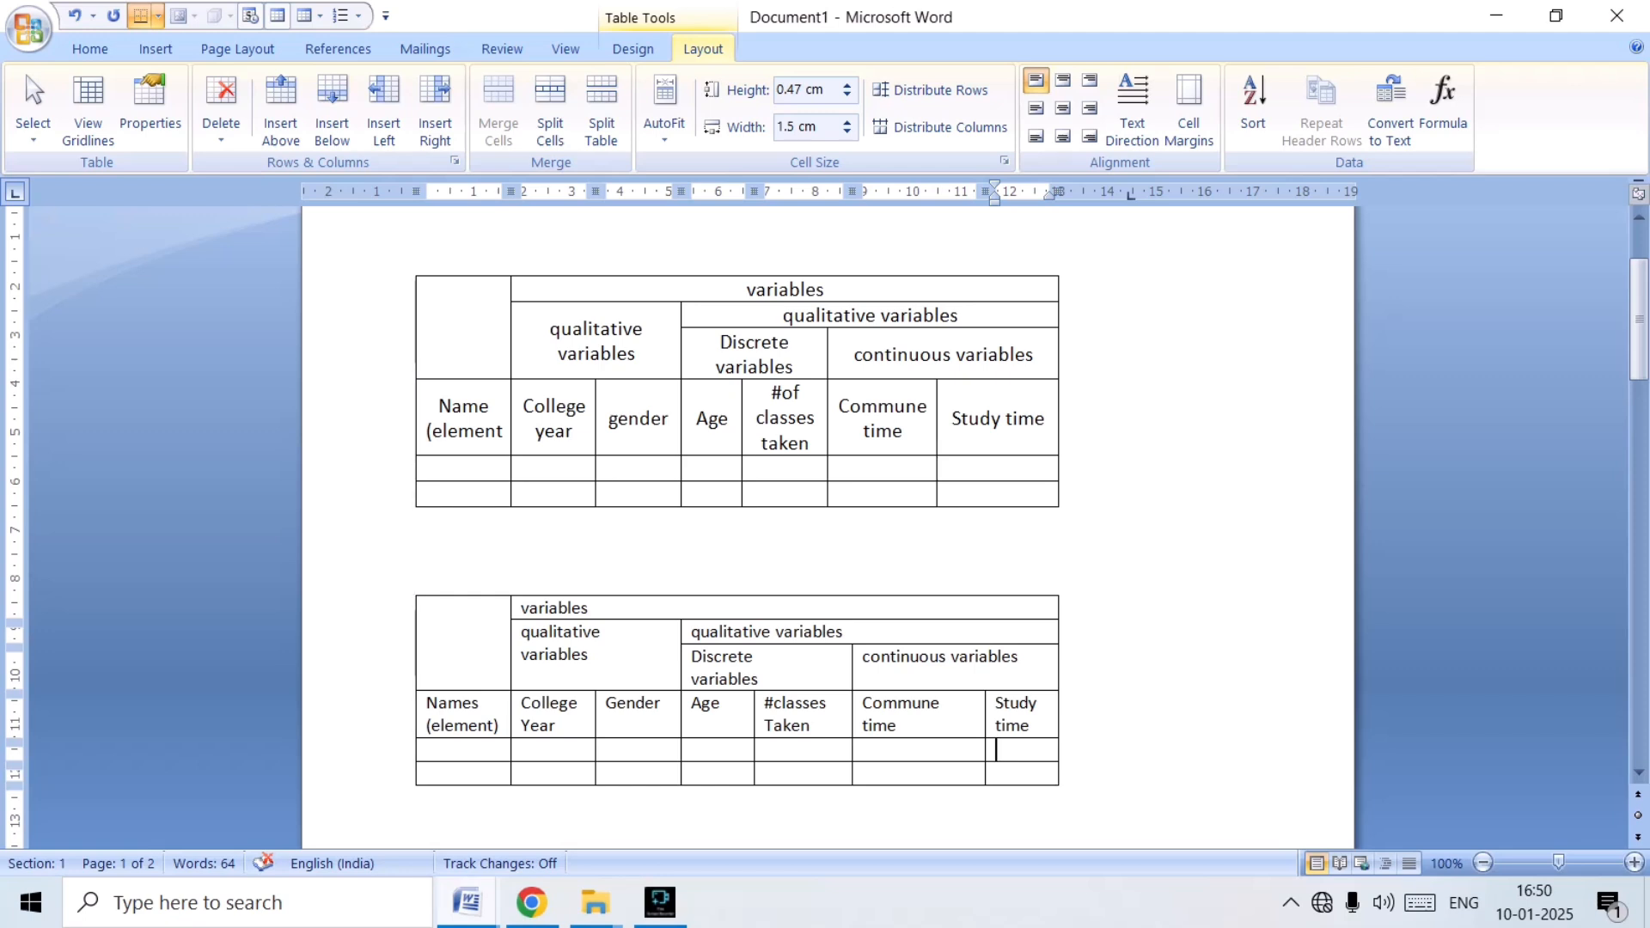
click(464, 594)
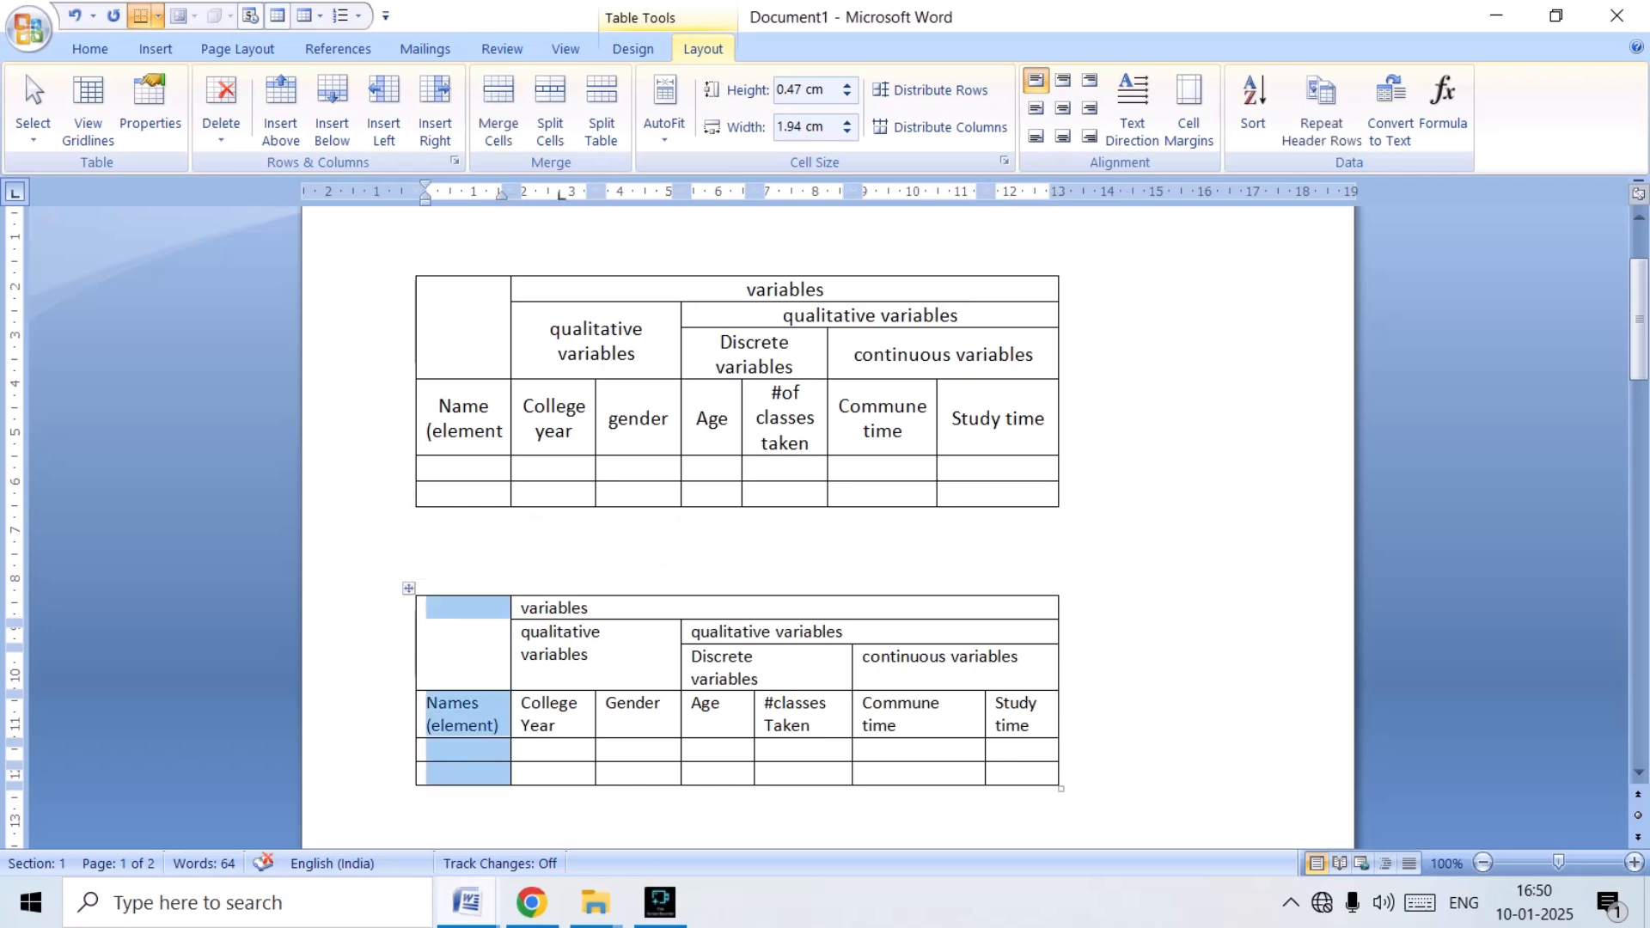
click(409, 589)
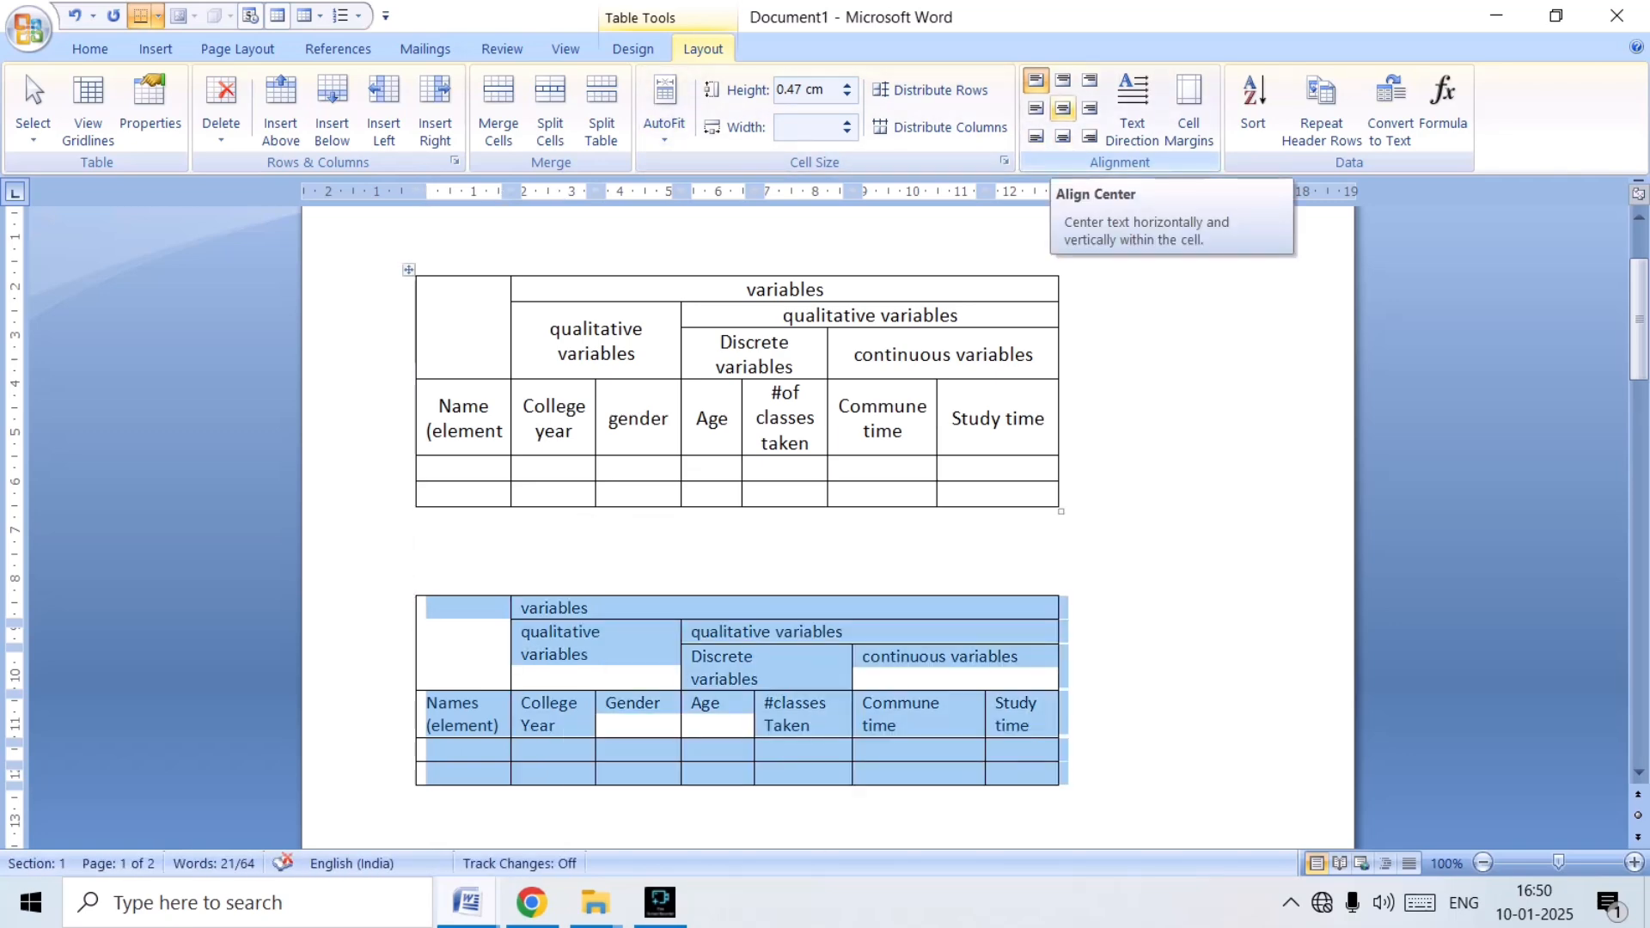
click(1063, 109)
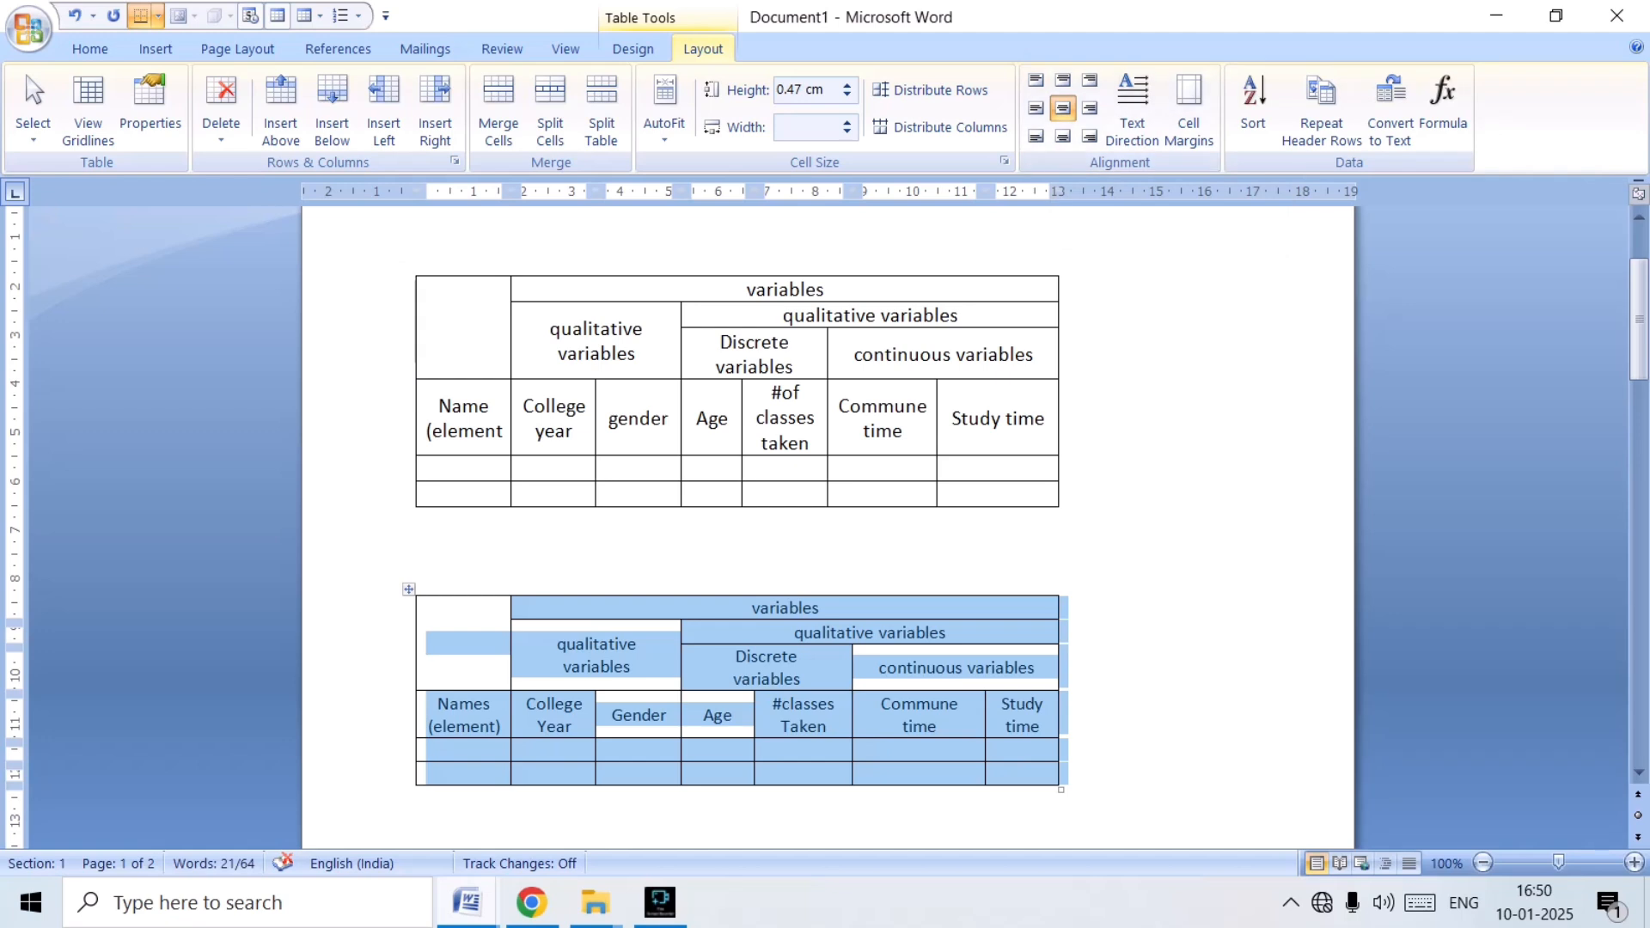
click(939, 728)
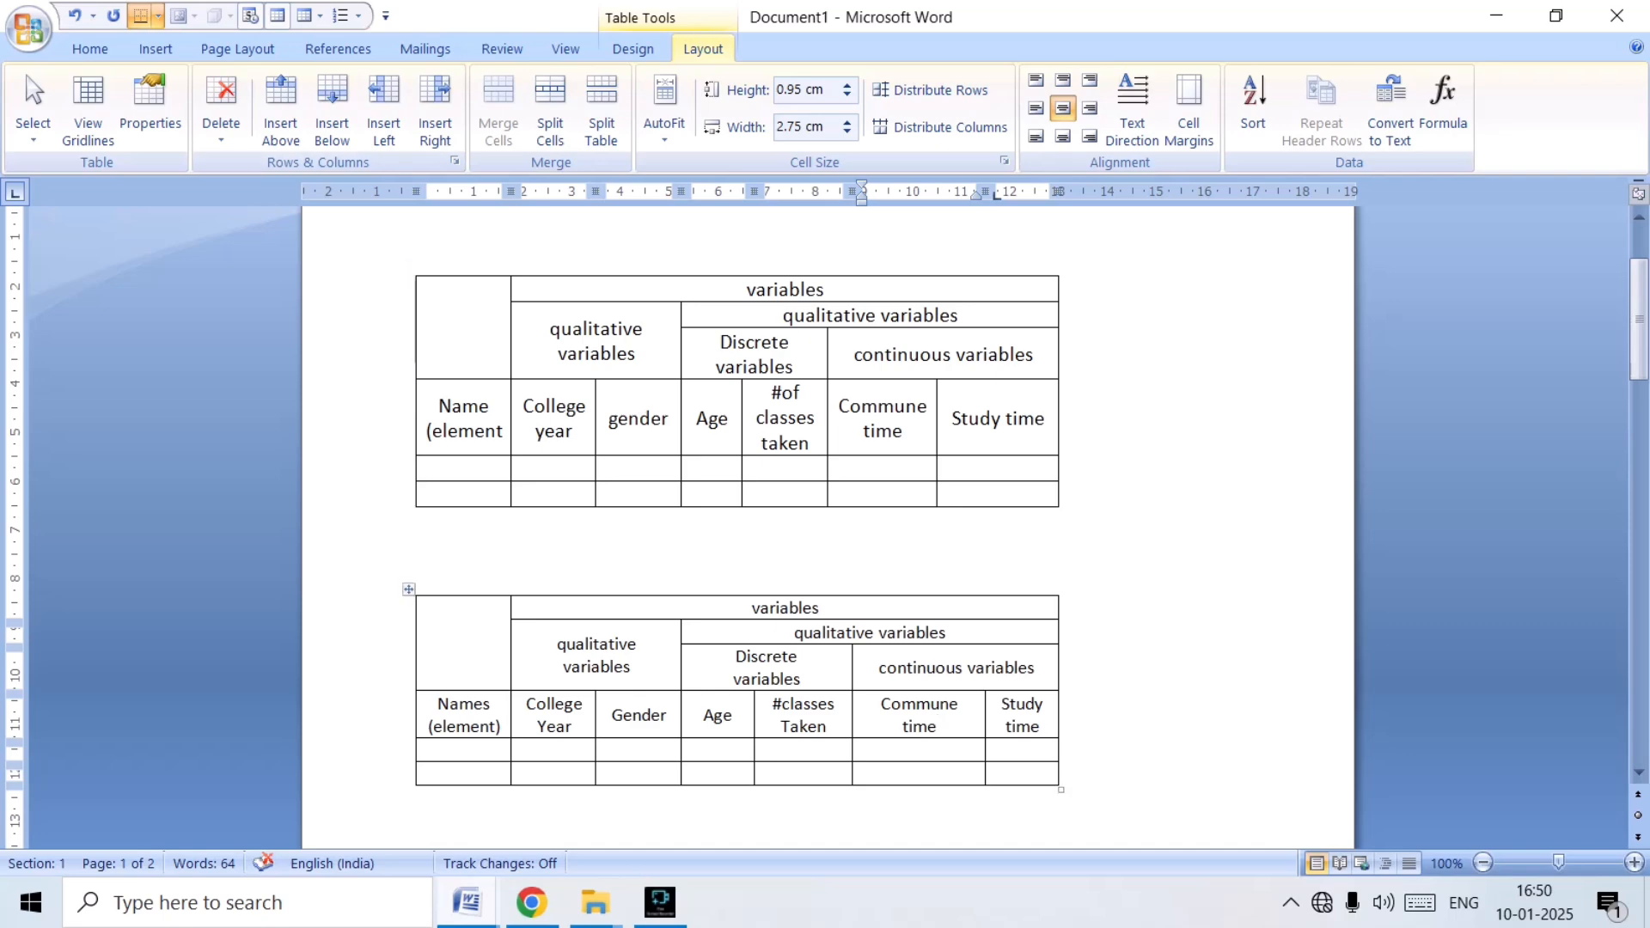
Compare the new table's layout and headings with the original variables table above it.
scroll(739, 528, down, 2)
scroll(739, 527, up, 3)
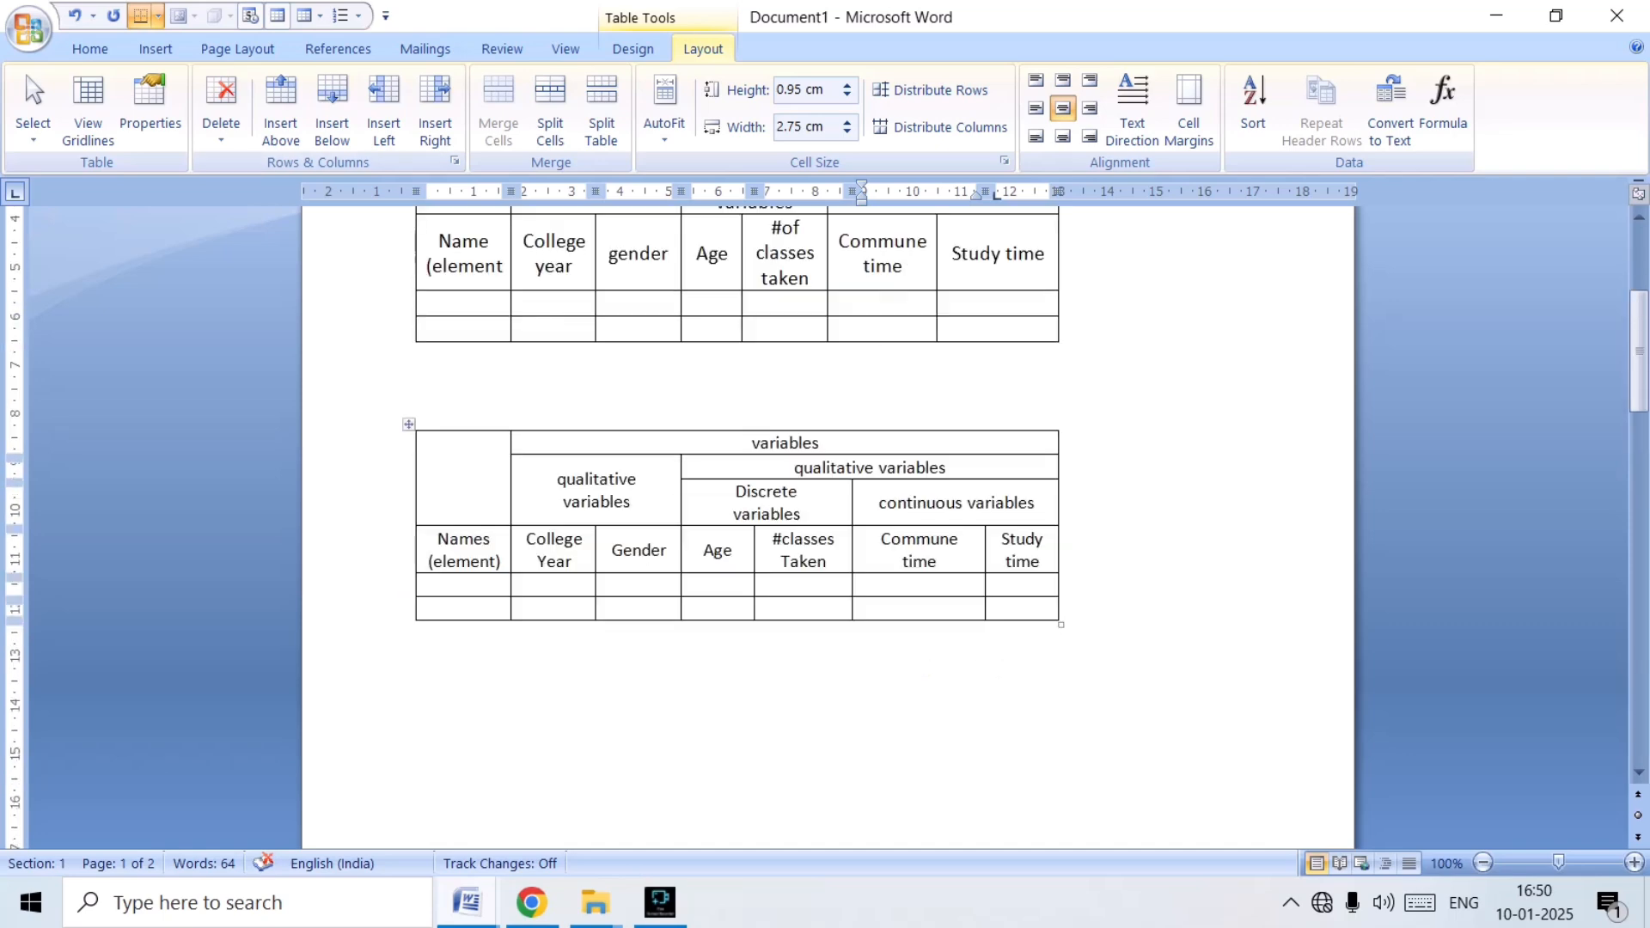
scroll(827, 529, down, 3)
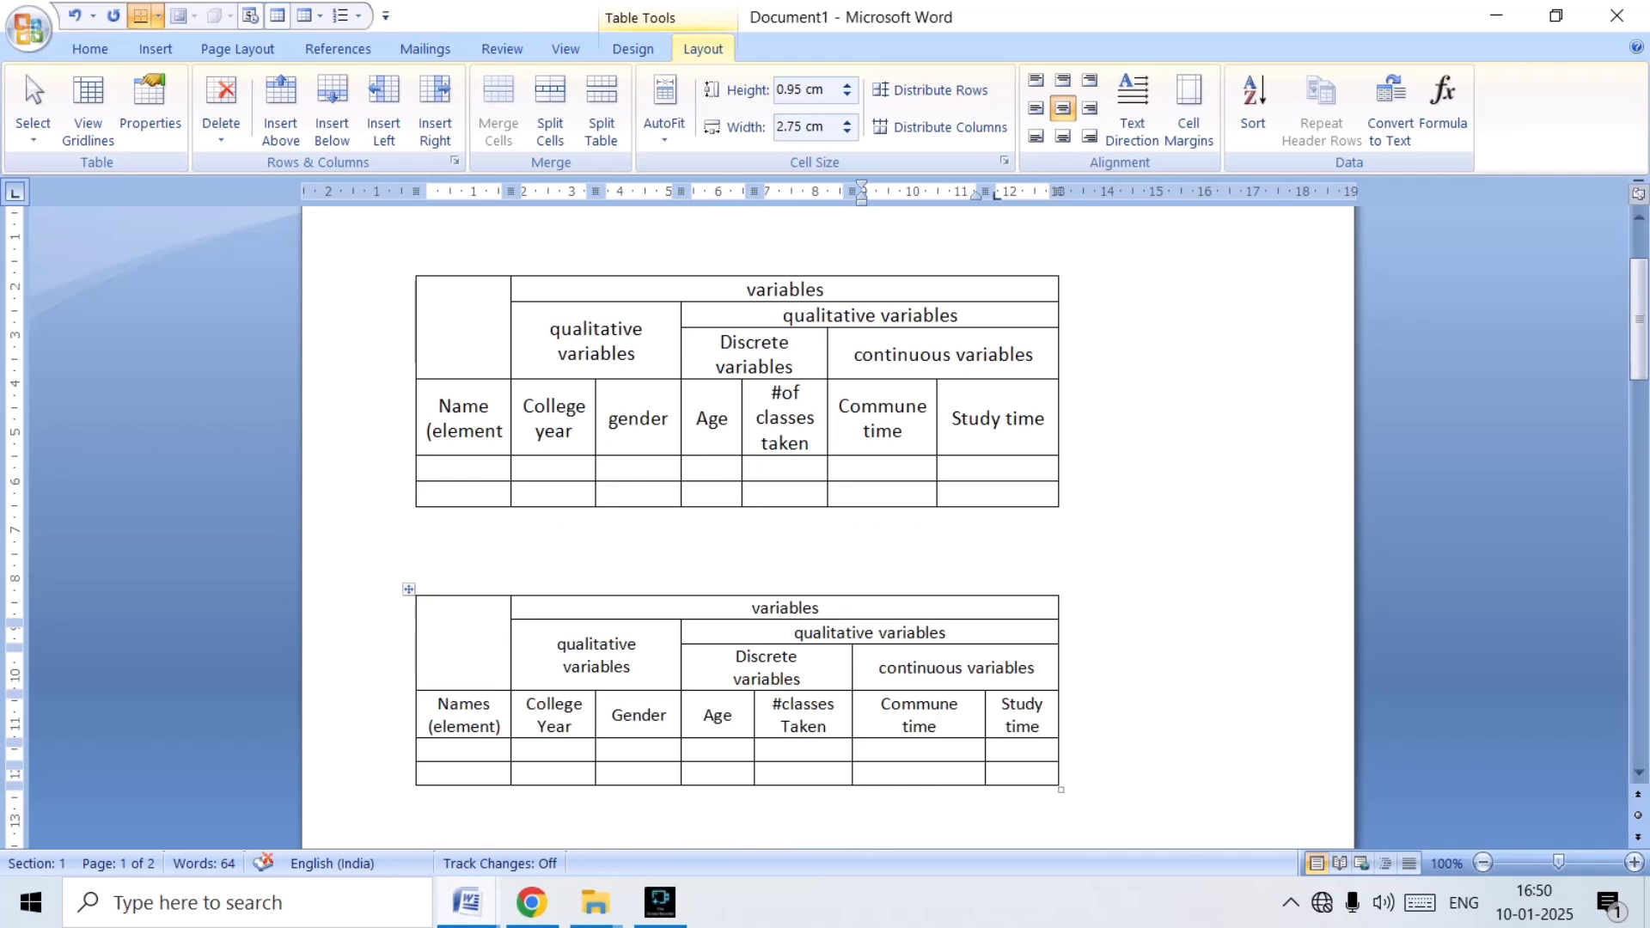
scroll(739, 528, down, 3)
scroll(919, 628, up, 3)
scroll(919, 627, down, 3)
scroll(919, 627, up, 3)
scroll(739, 528, up, 3)
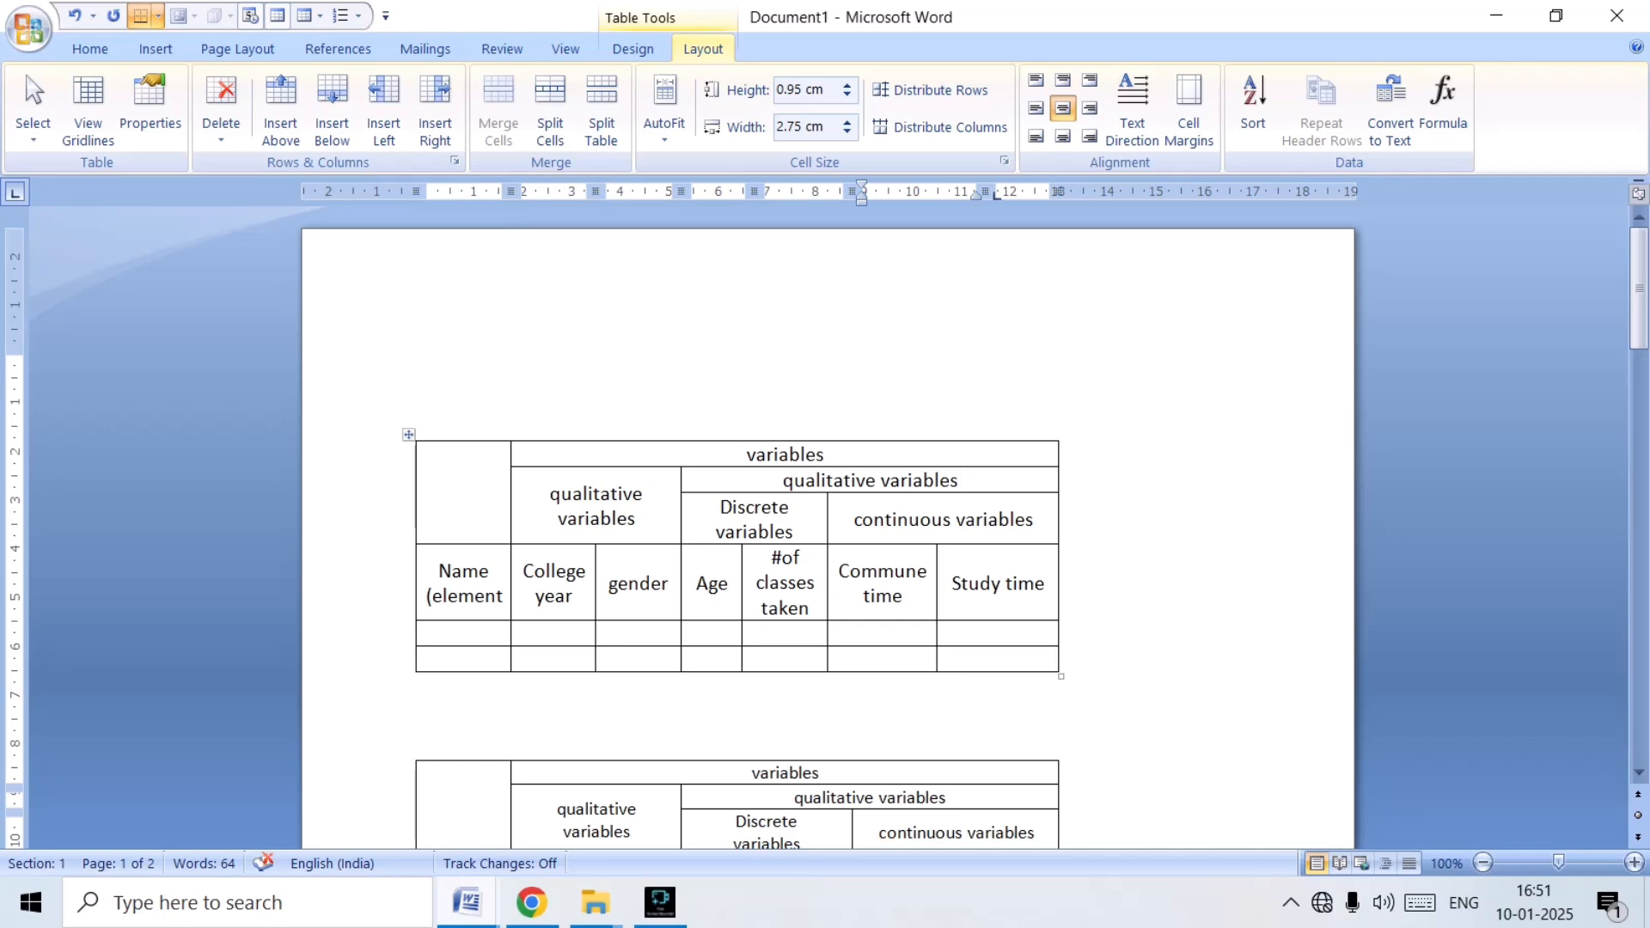
scroll(825, 516, down, 10)
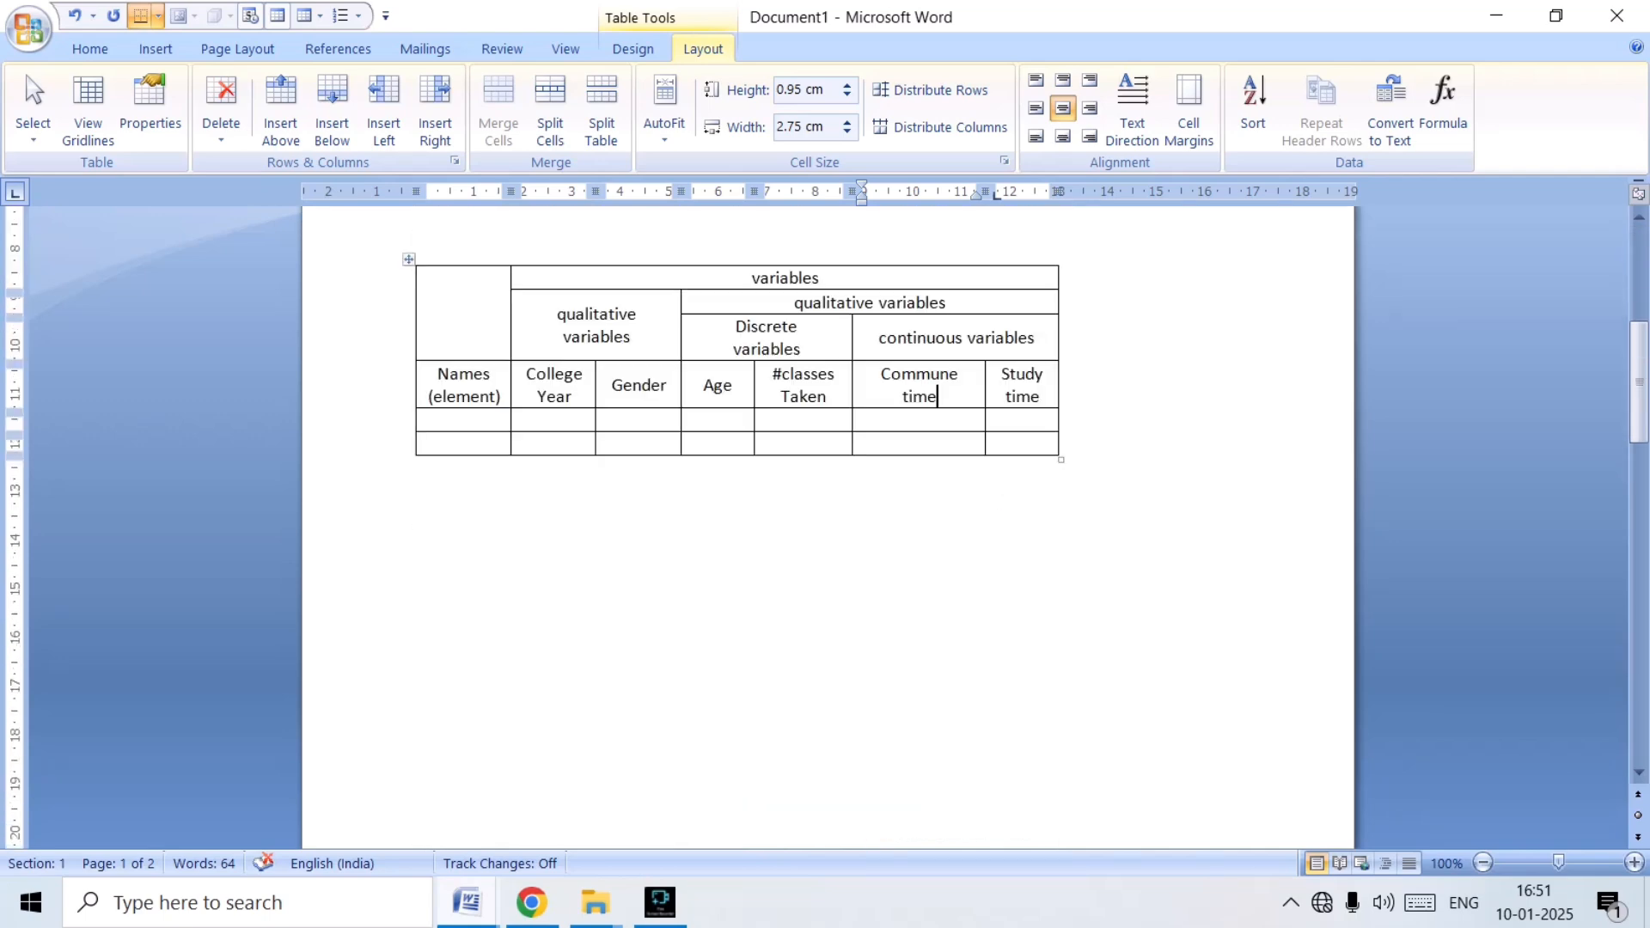
Examine the layout of the cash bill table on page 2, from its heading to the signature row.
scroll(825, 516, down, 15)
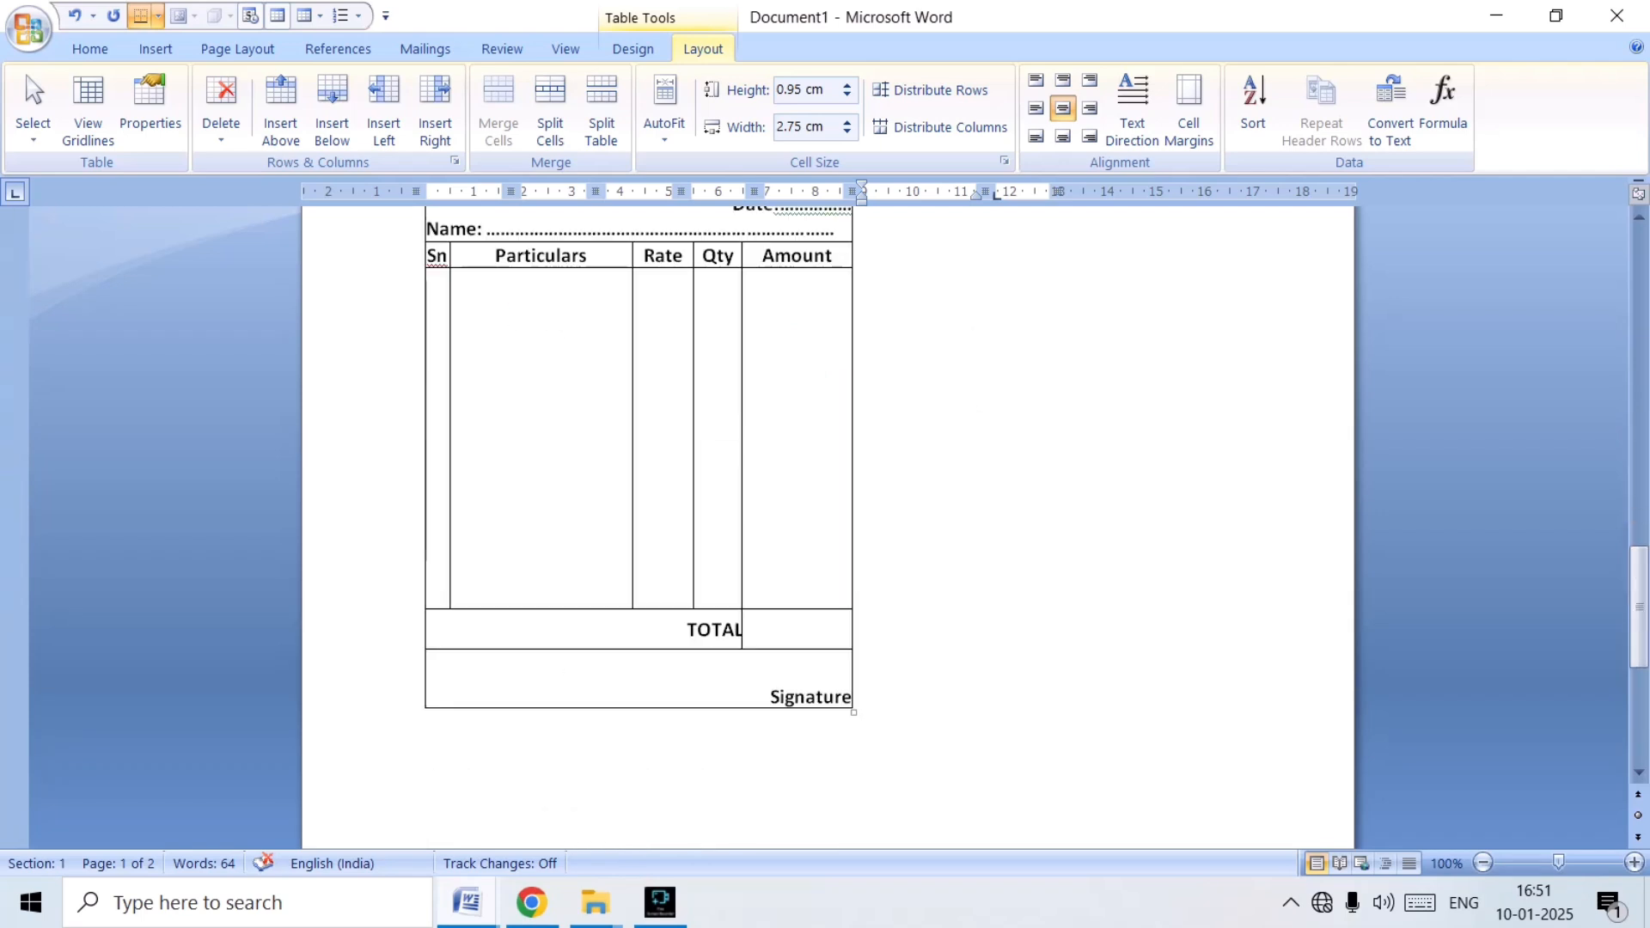
scroll(825, 515, up, 5)
scroll(825, 515, up, 3)
scroll(825, 515, down, 3)
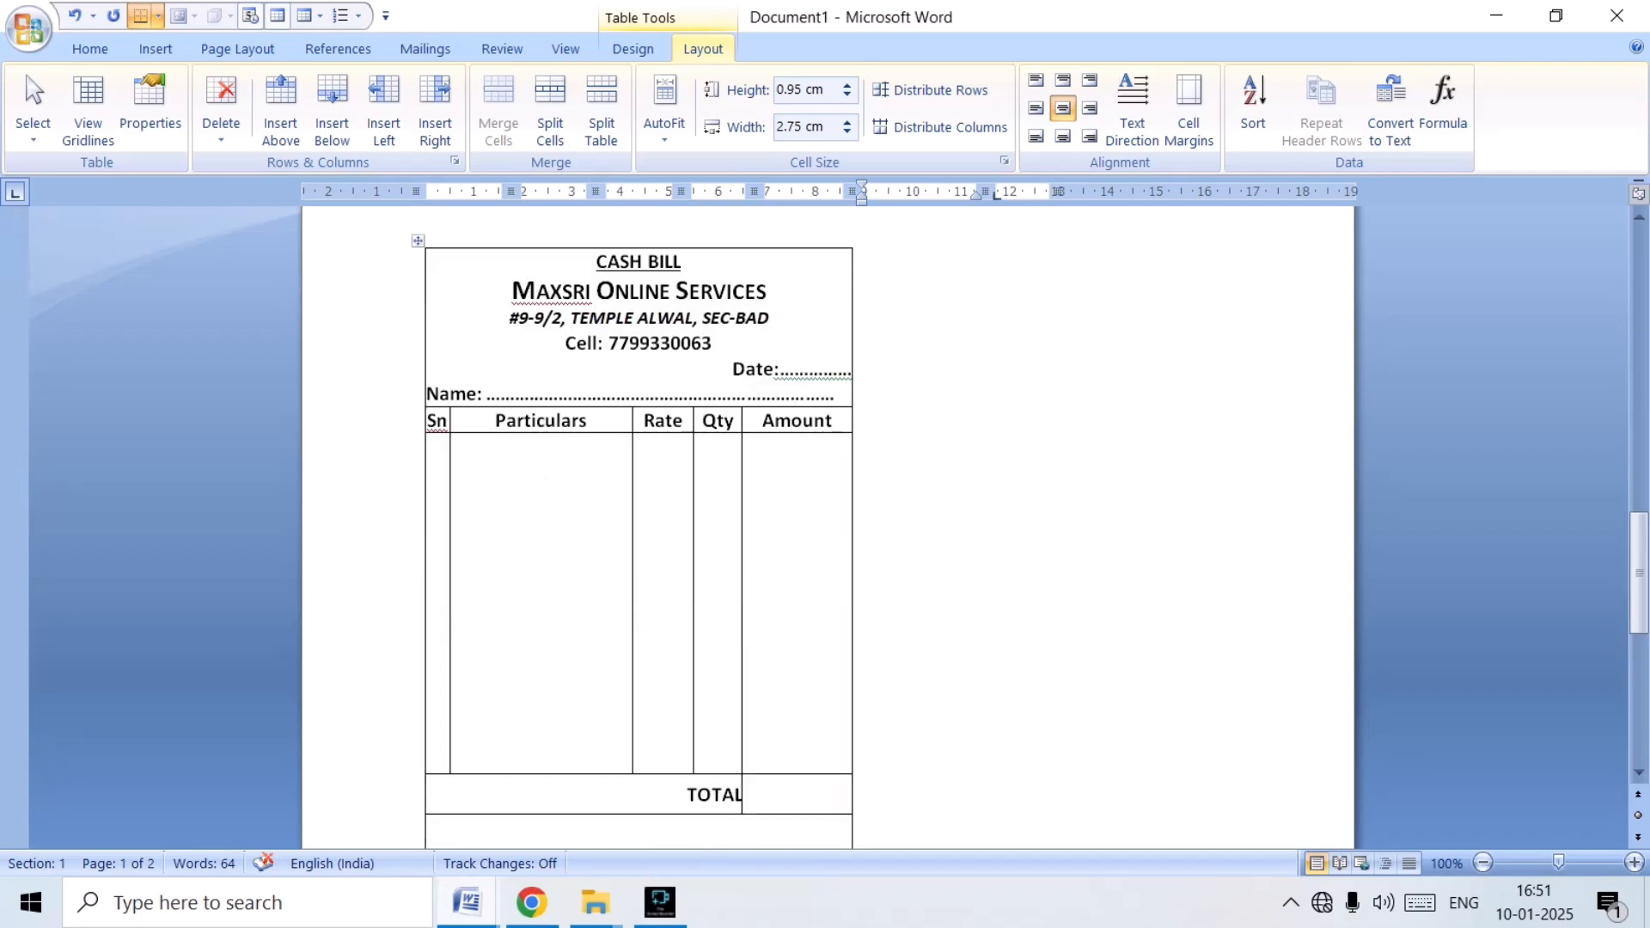
scroll(825, 516, down, 12)
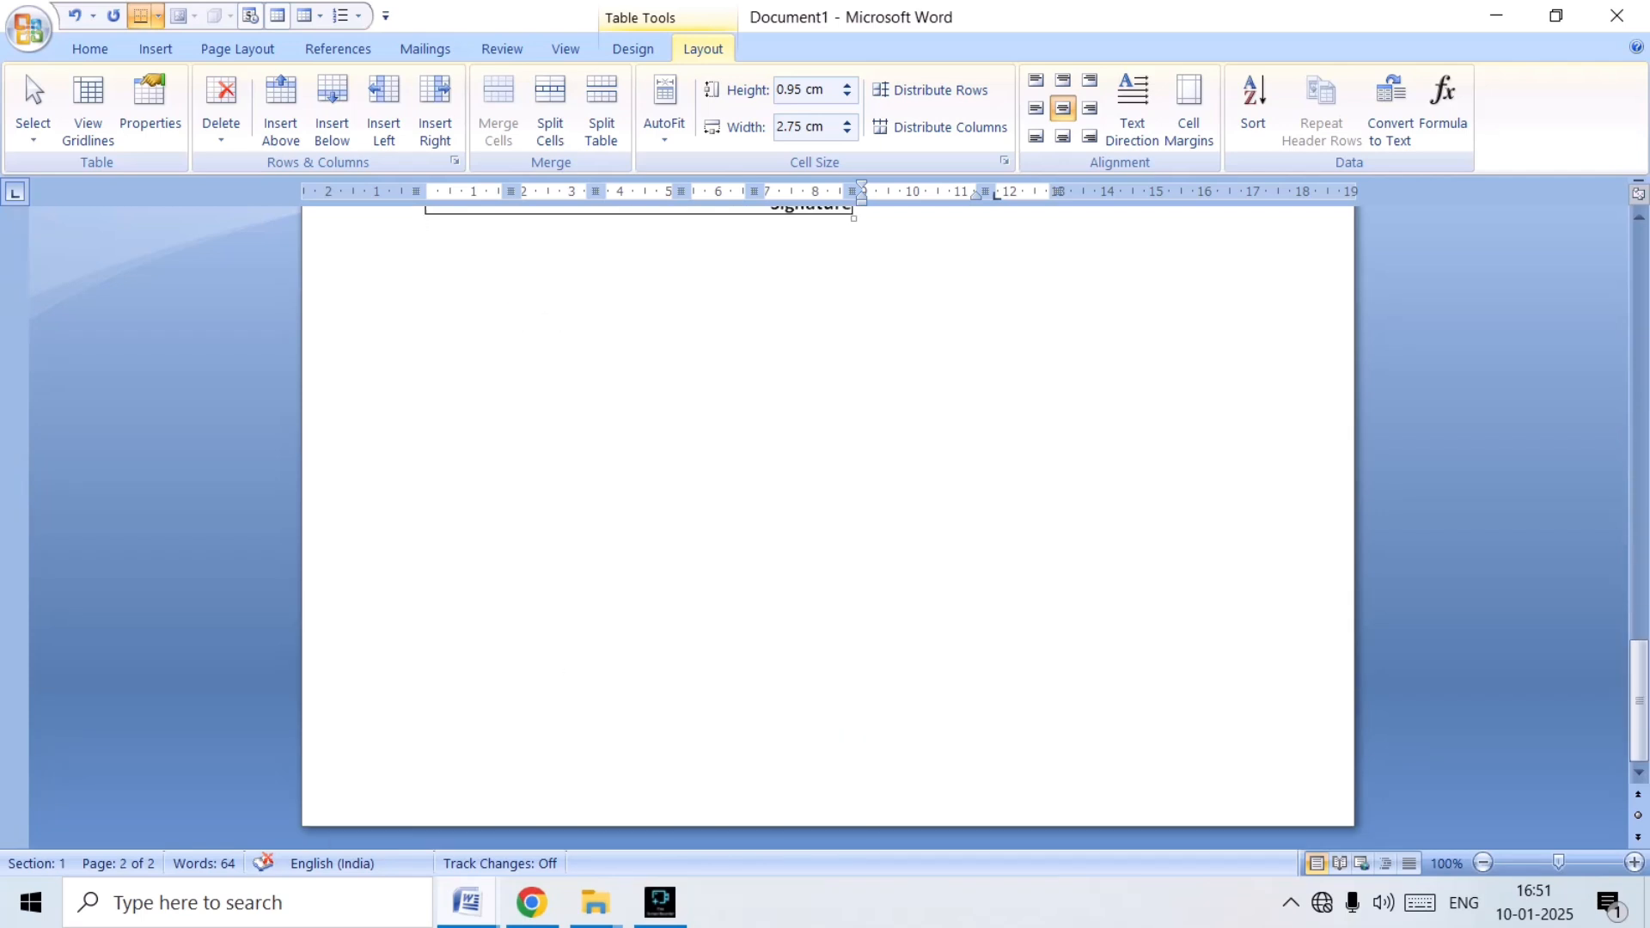
scroll(825, 516, up, 3)
scroll(825, 515, up, 3)
scroll(825, 516, down, 6)
Place the insertion point in the blank area below the cash bill table.
double_click(825, 516)
scroll(825, 516, up, 6)
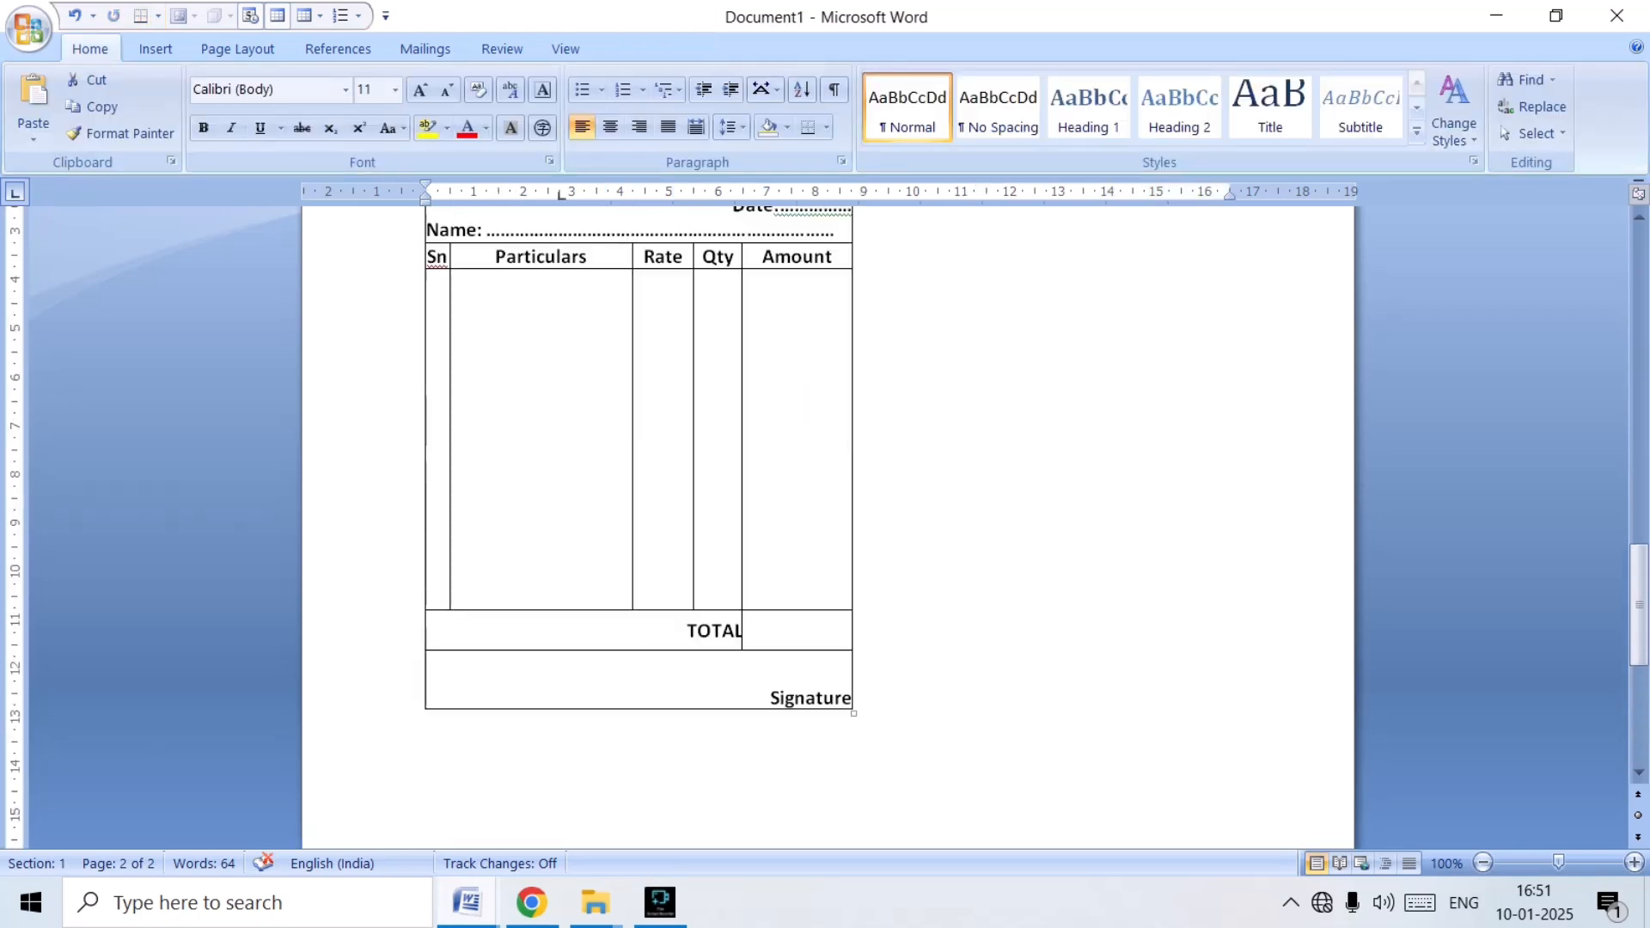
scroll(825, 515, down, 15)
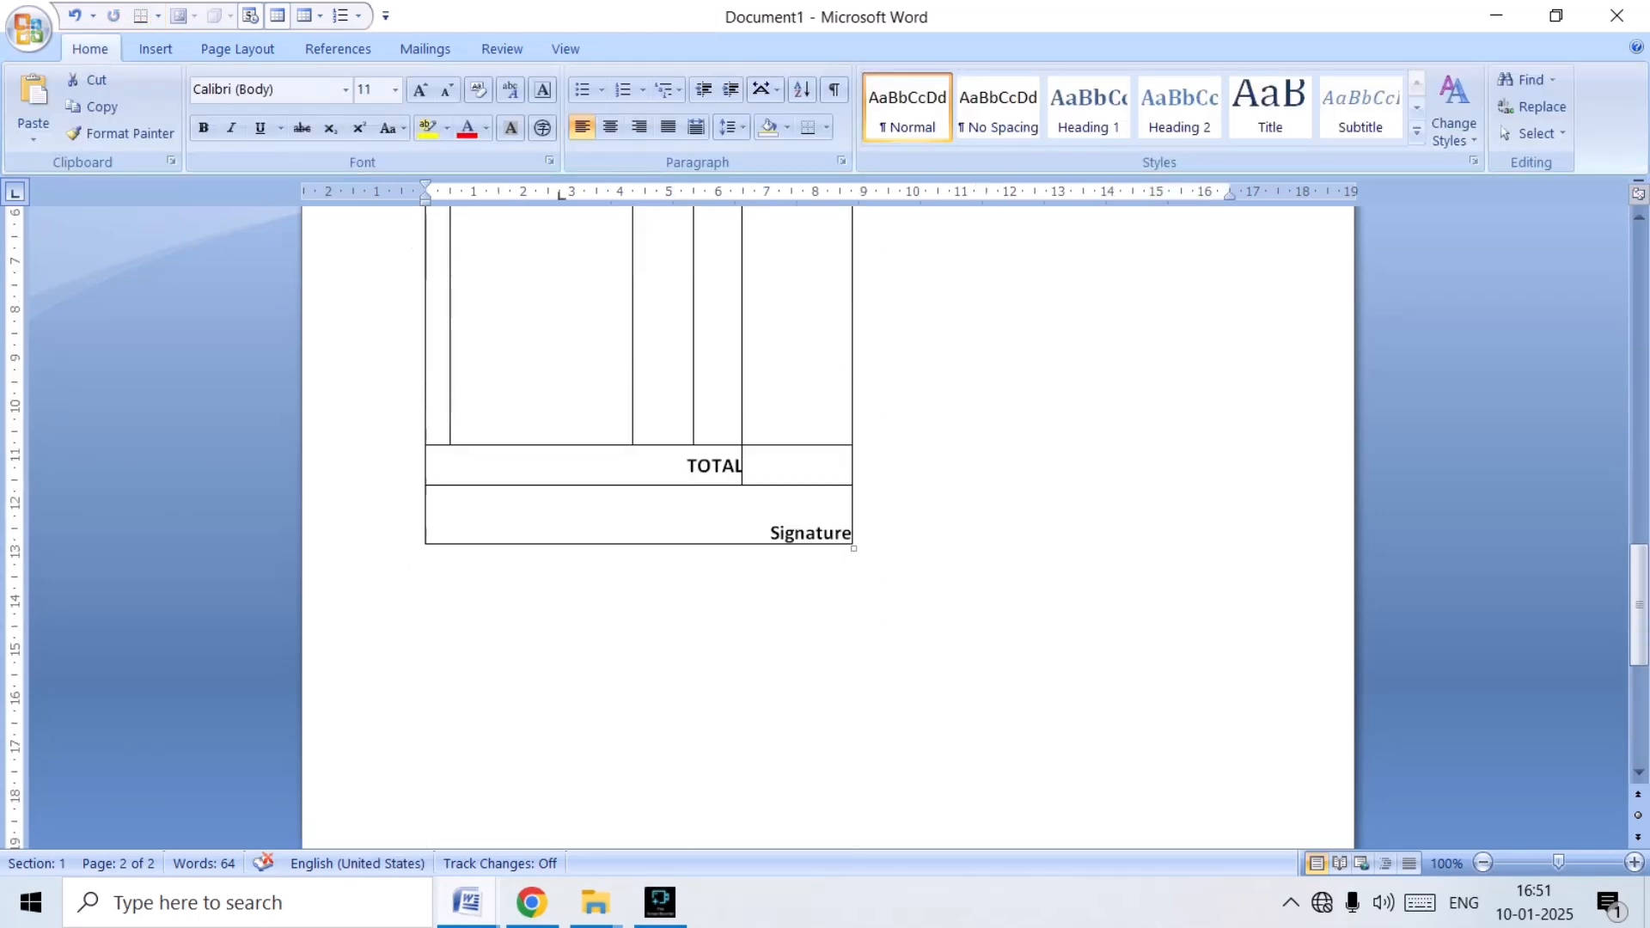
scroll(825, 516, up, 3)
scroll(825, 515, down, 3)
click(425, 387)
click(156, 48)
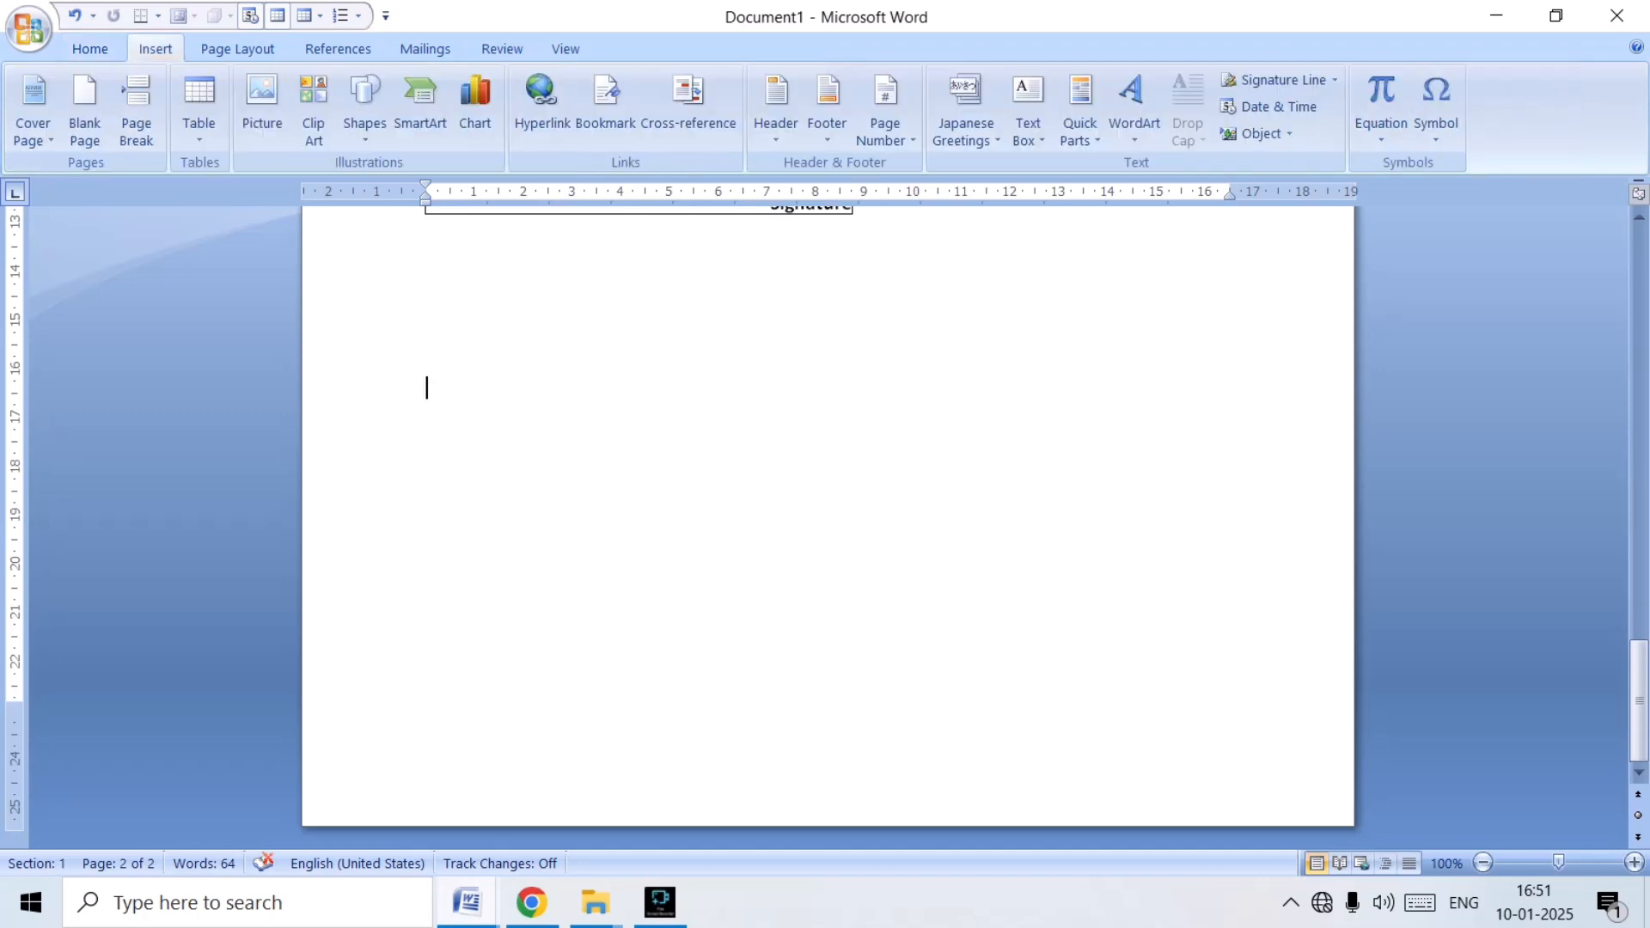
click(200, 110)
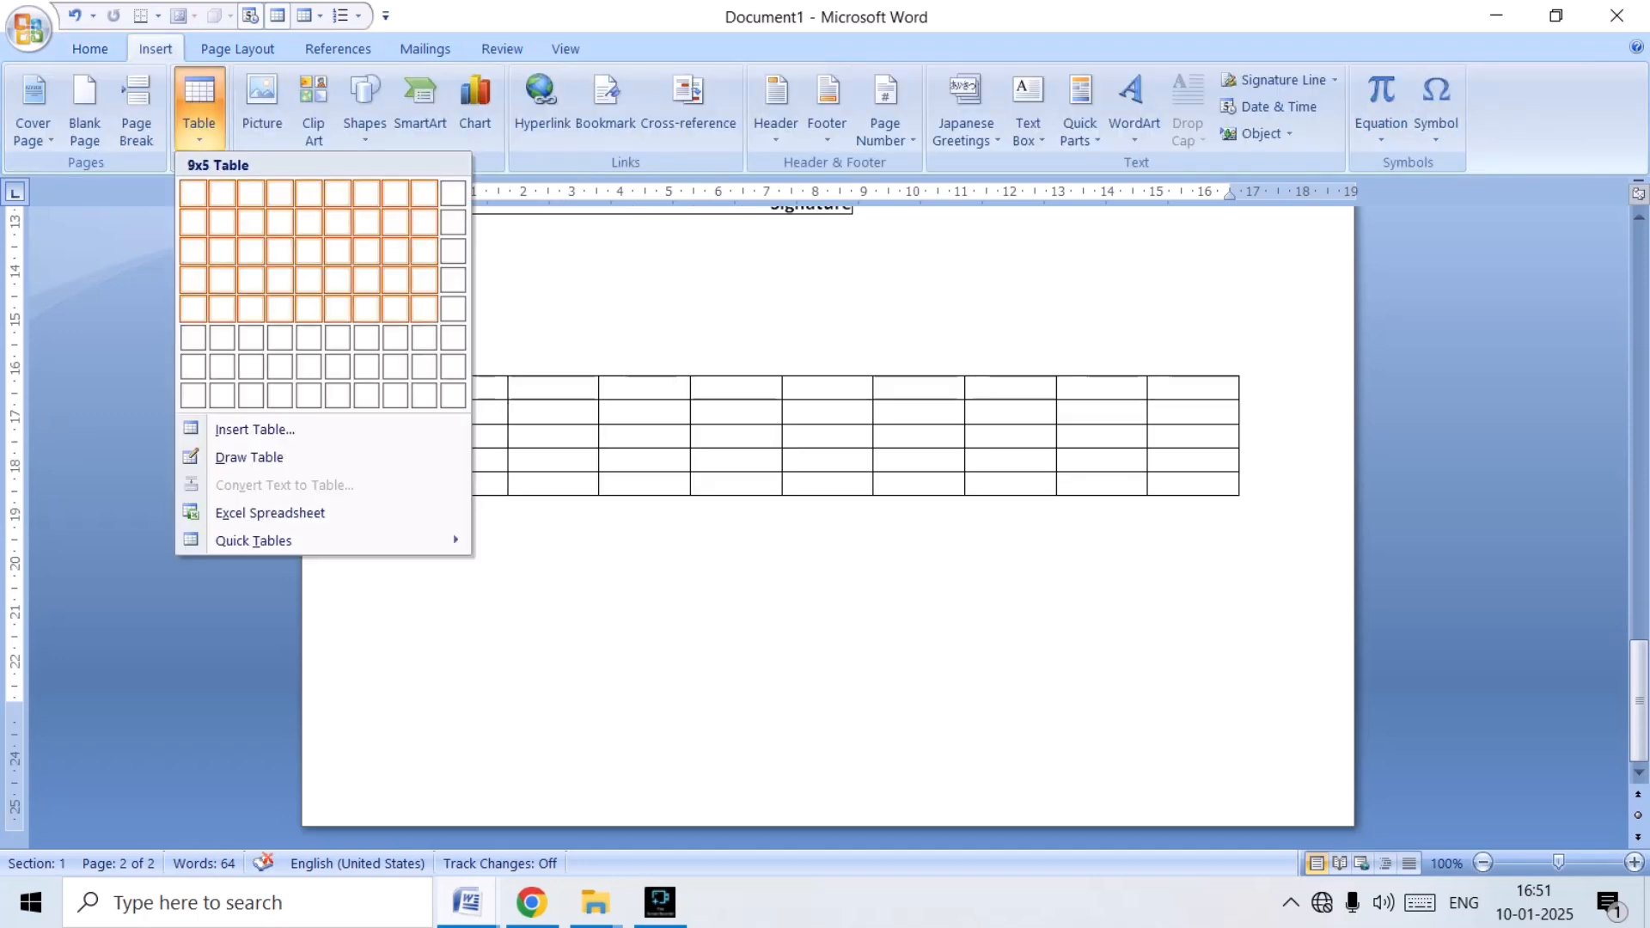
Examine the original cash bill's rows and columns, from its heading block to the TOTAL and Signature rows.
scroll(427, 386, up, 10)
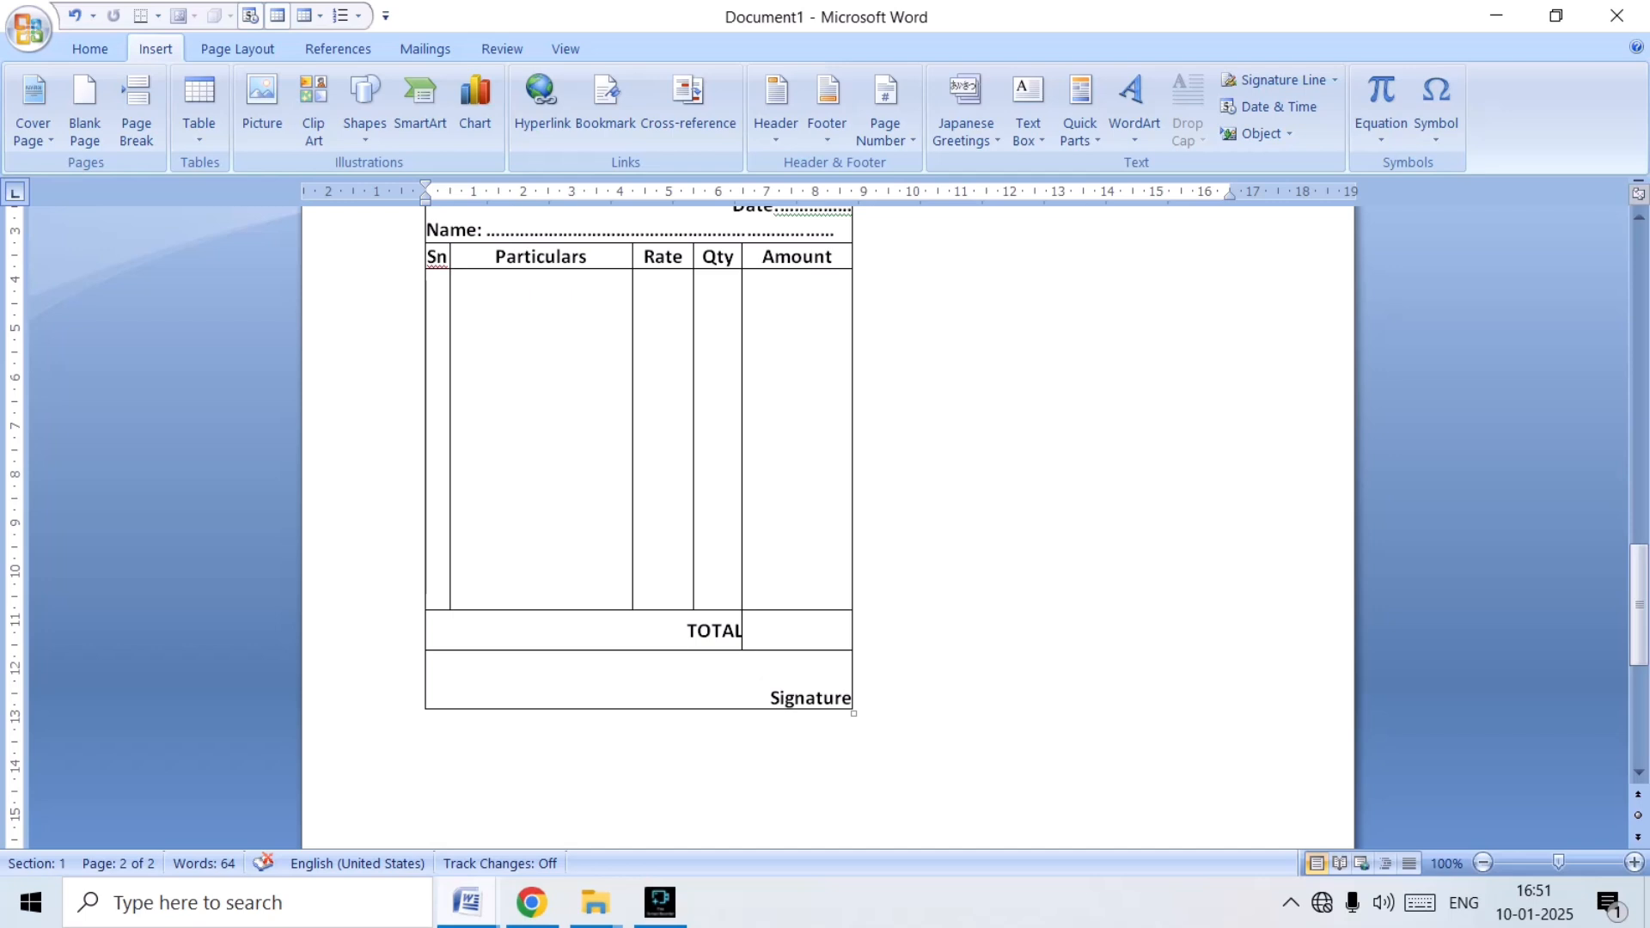
scroll(825, 516, up, 5)
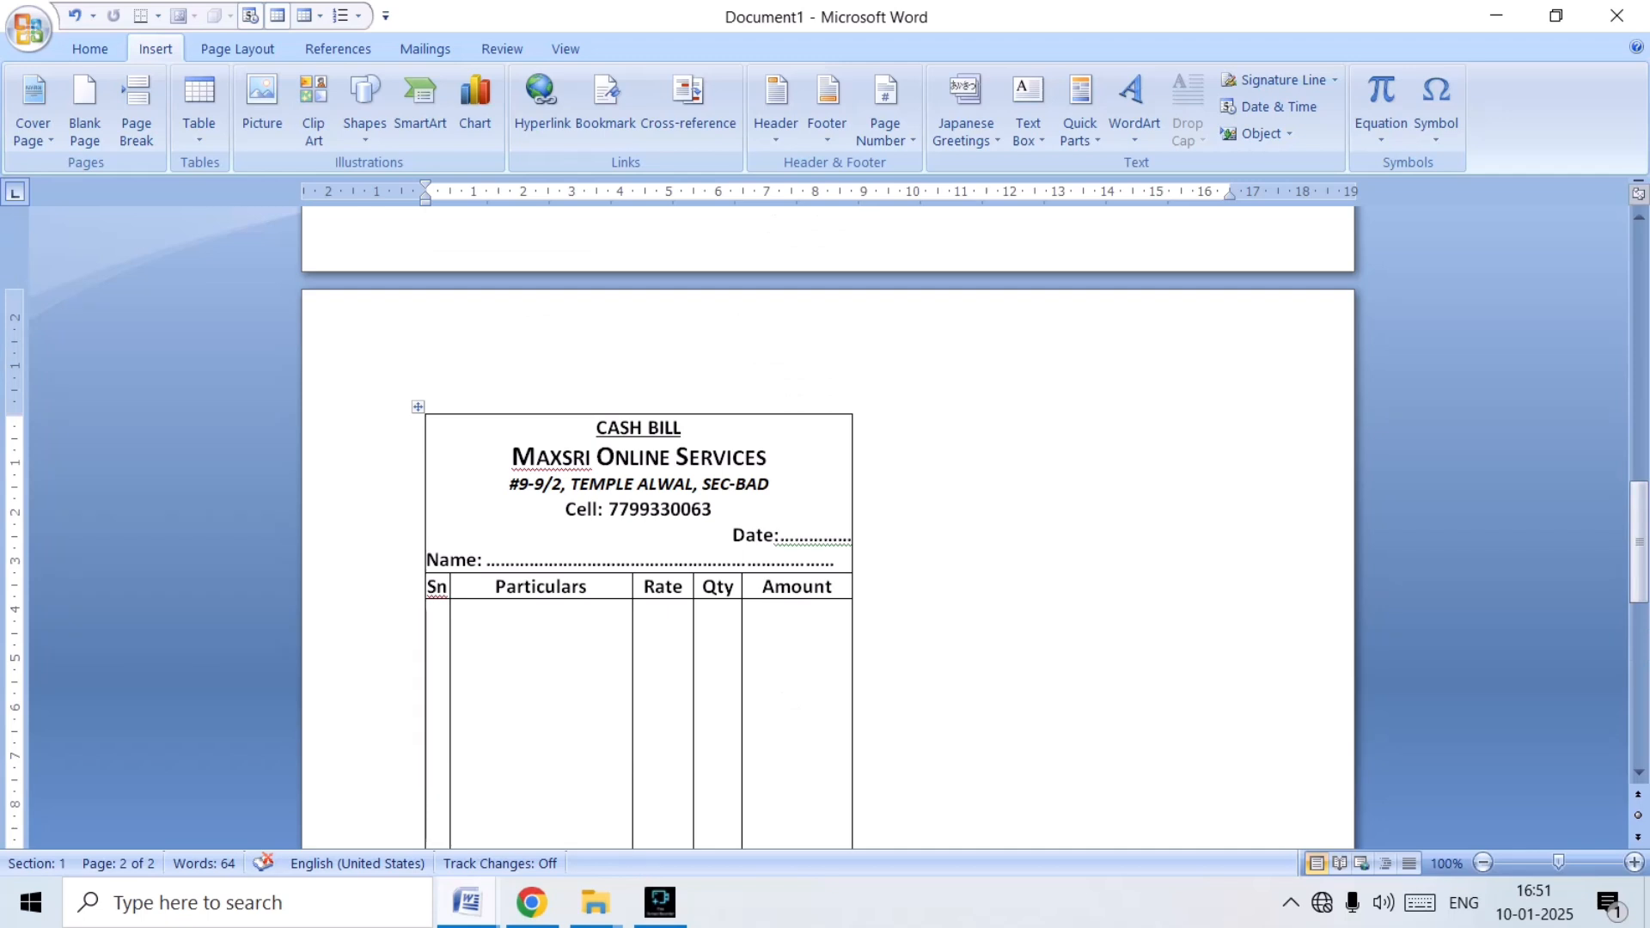
click(554, 484)
scroll(554, 484, down, 3)
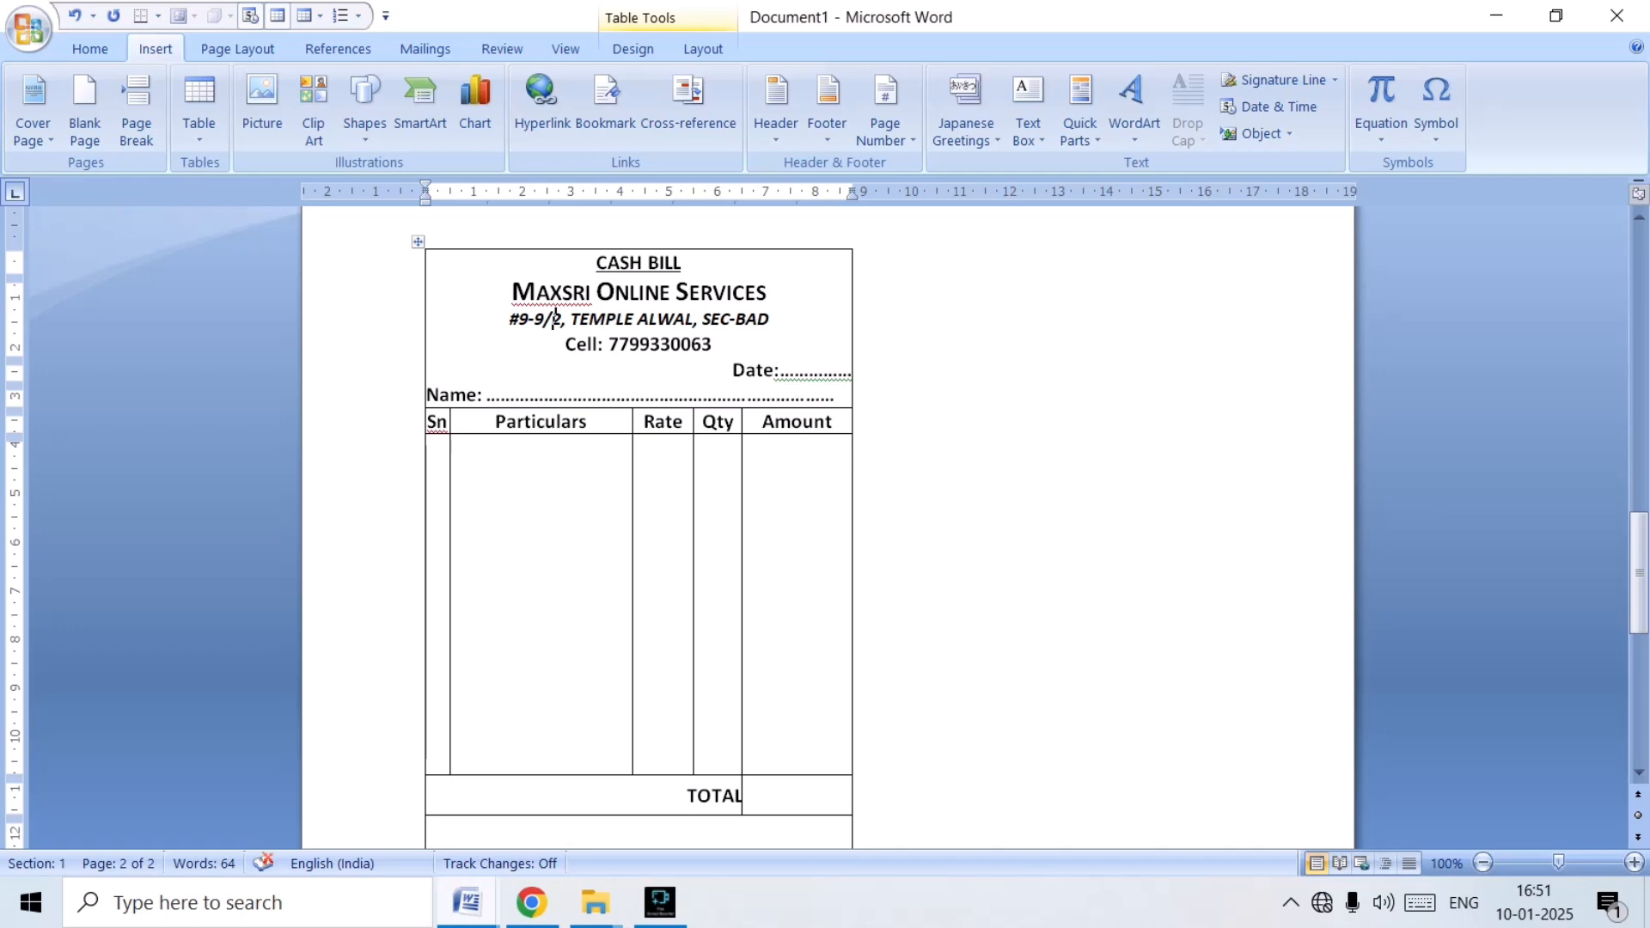
key(Down)
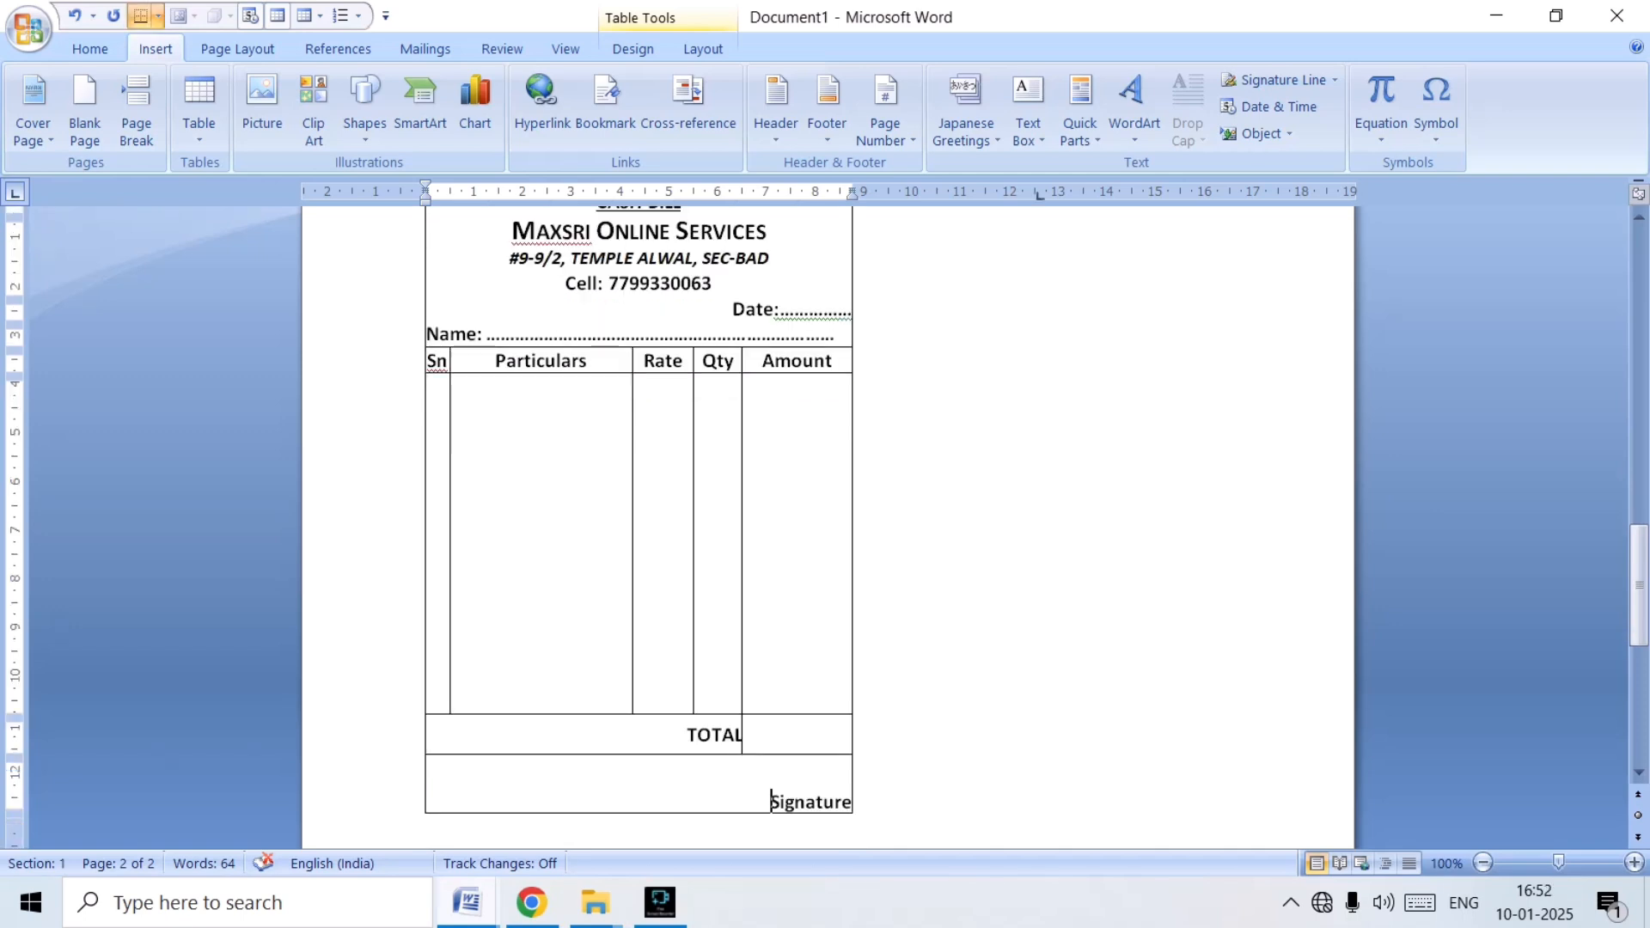
click(199, 107)
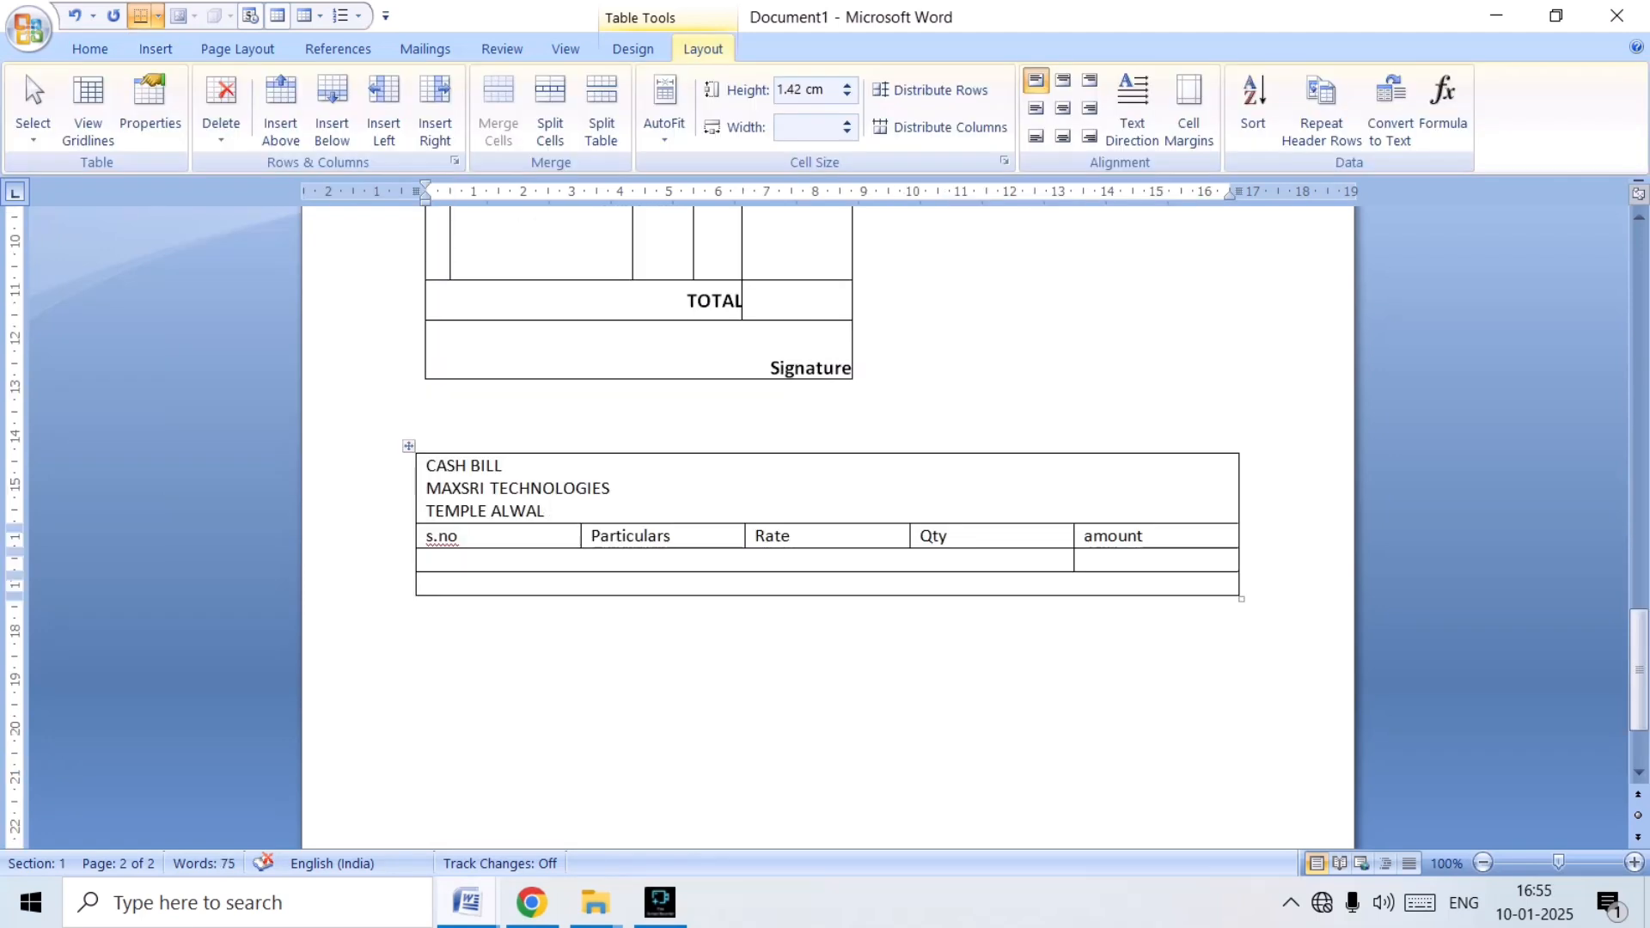
Add a line reading DATE followed by an underscore blank below TEMPLE ALWAL in the new table's heading cell.
key(Return)
text(D)
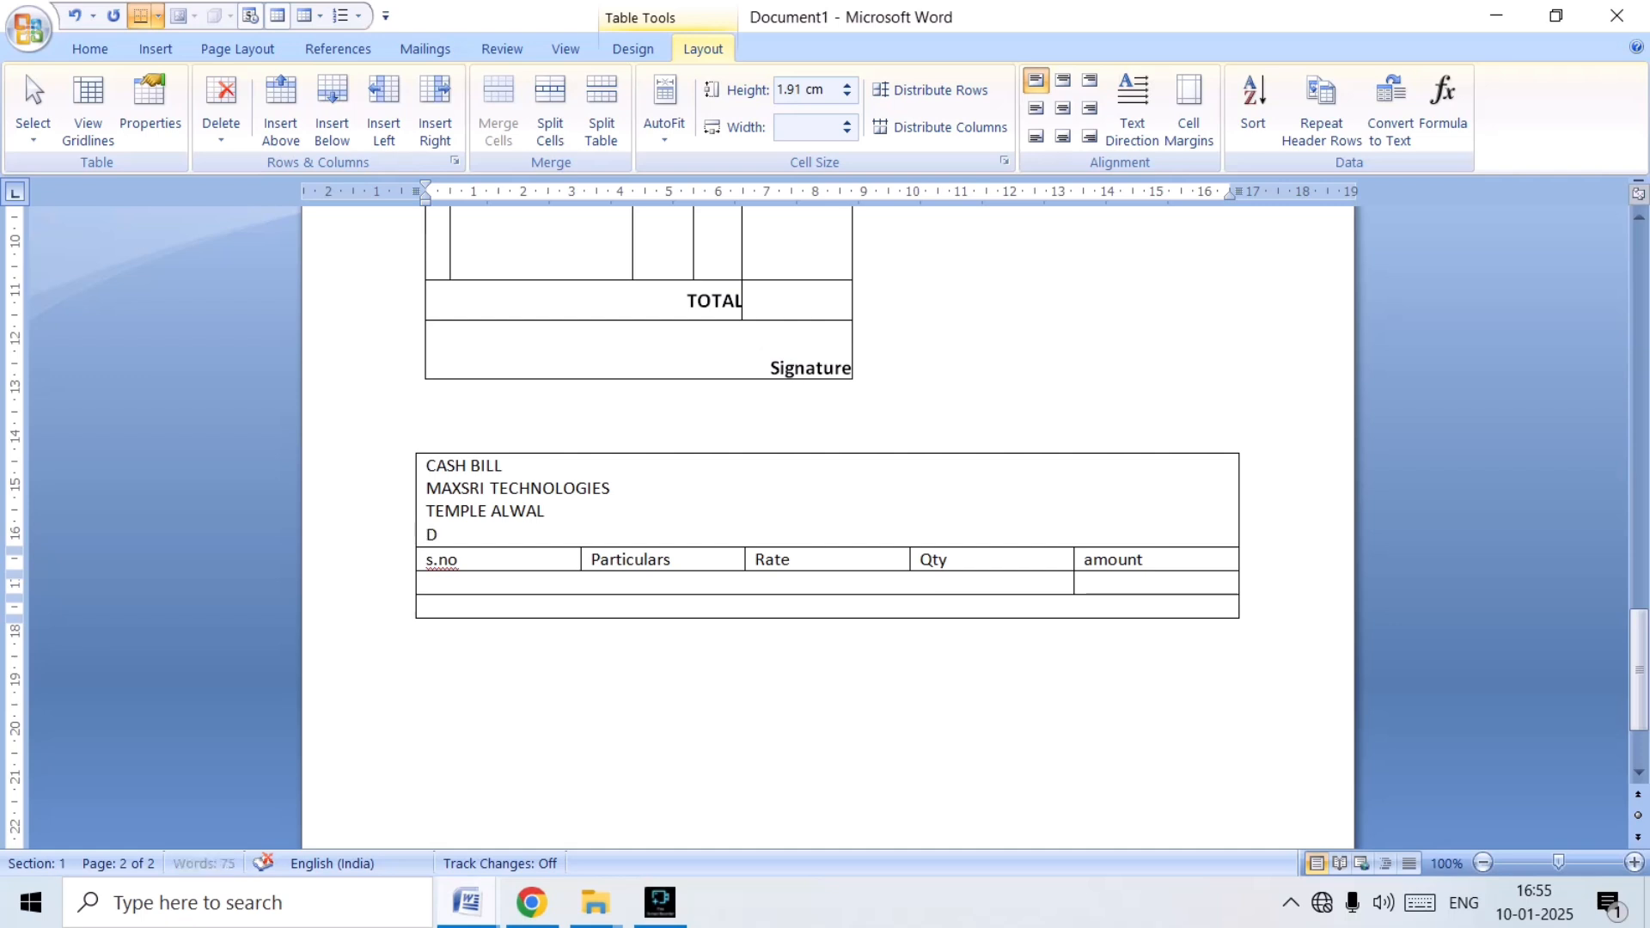
text(ATE)
text(____________)
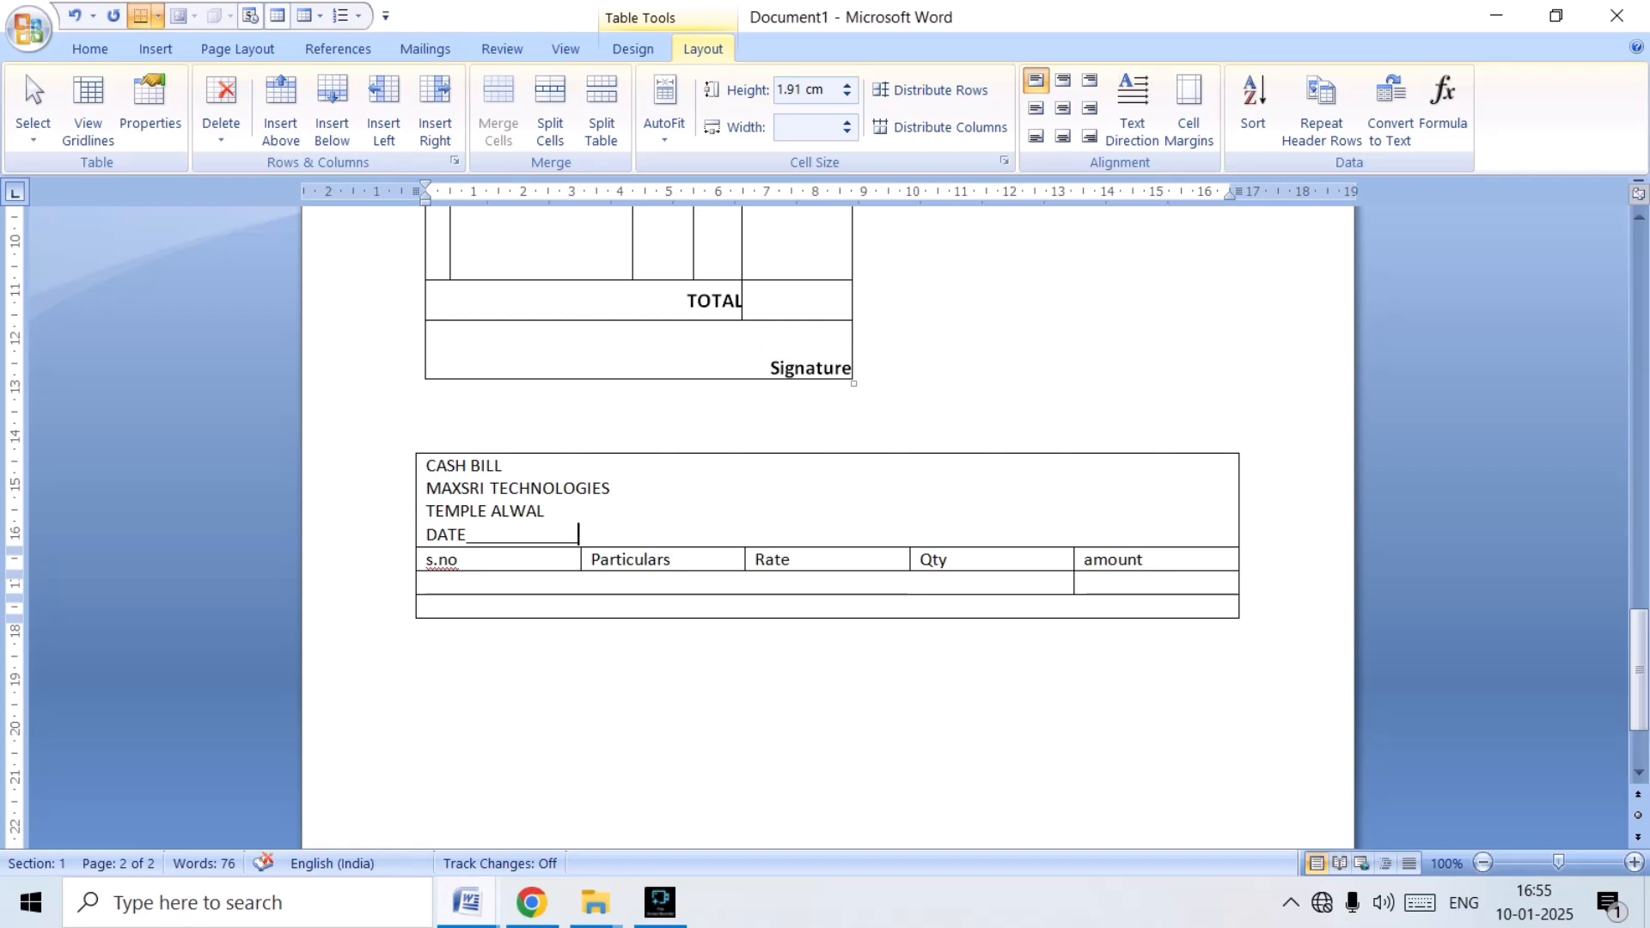
Add a line reading NAME followed by an underscore blank below the DATE line in the heading cell.
scroll(825, 516, up, 6)
scroll(825, 516, down, 4)
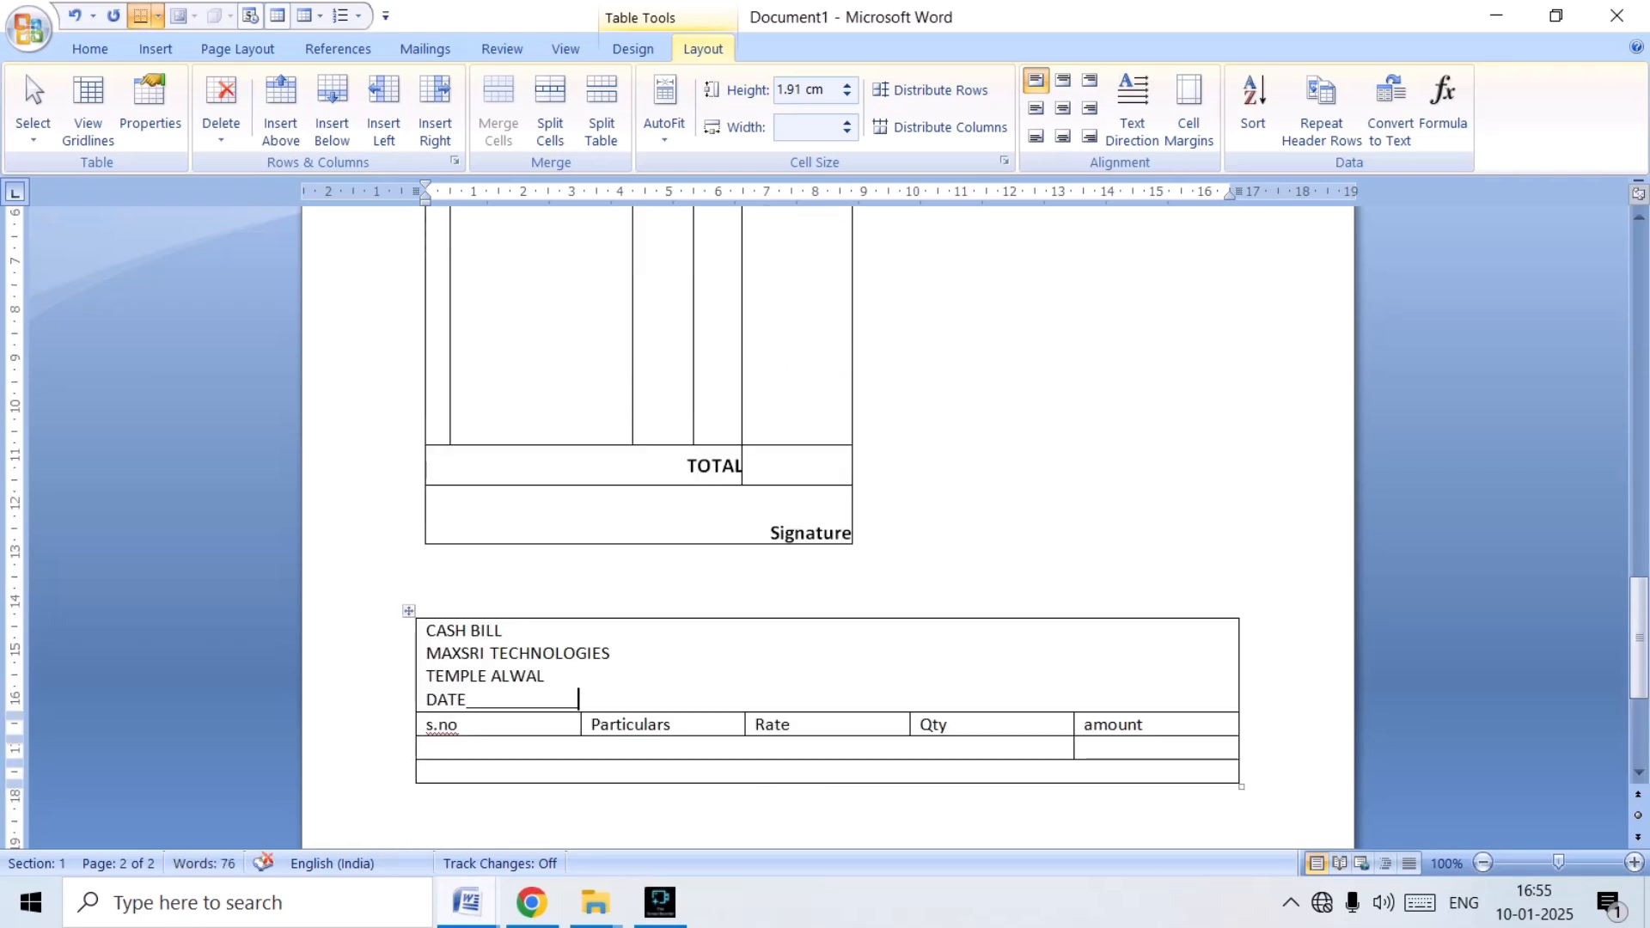
scroll(825, 516, down, 3)
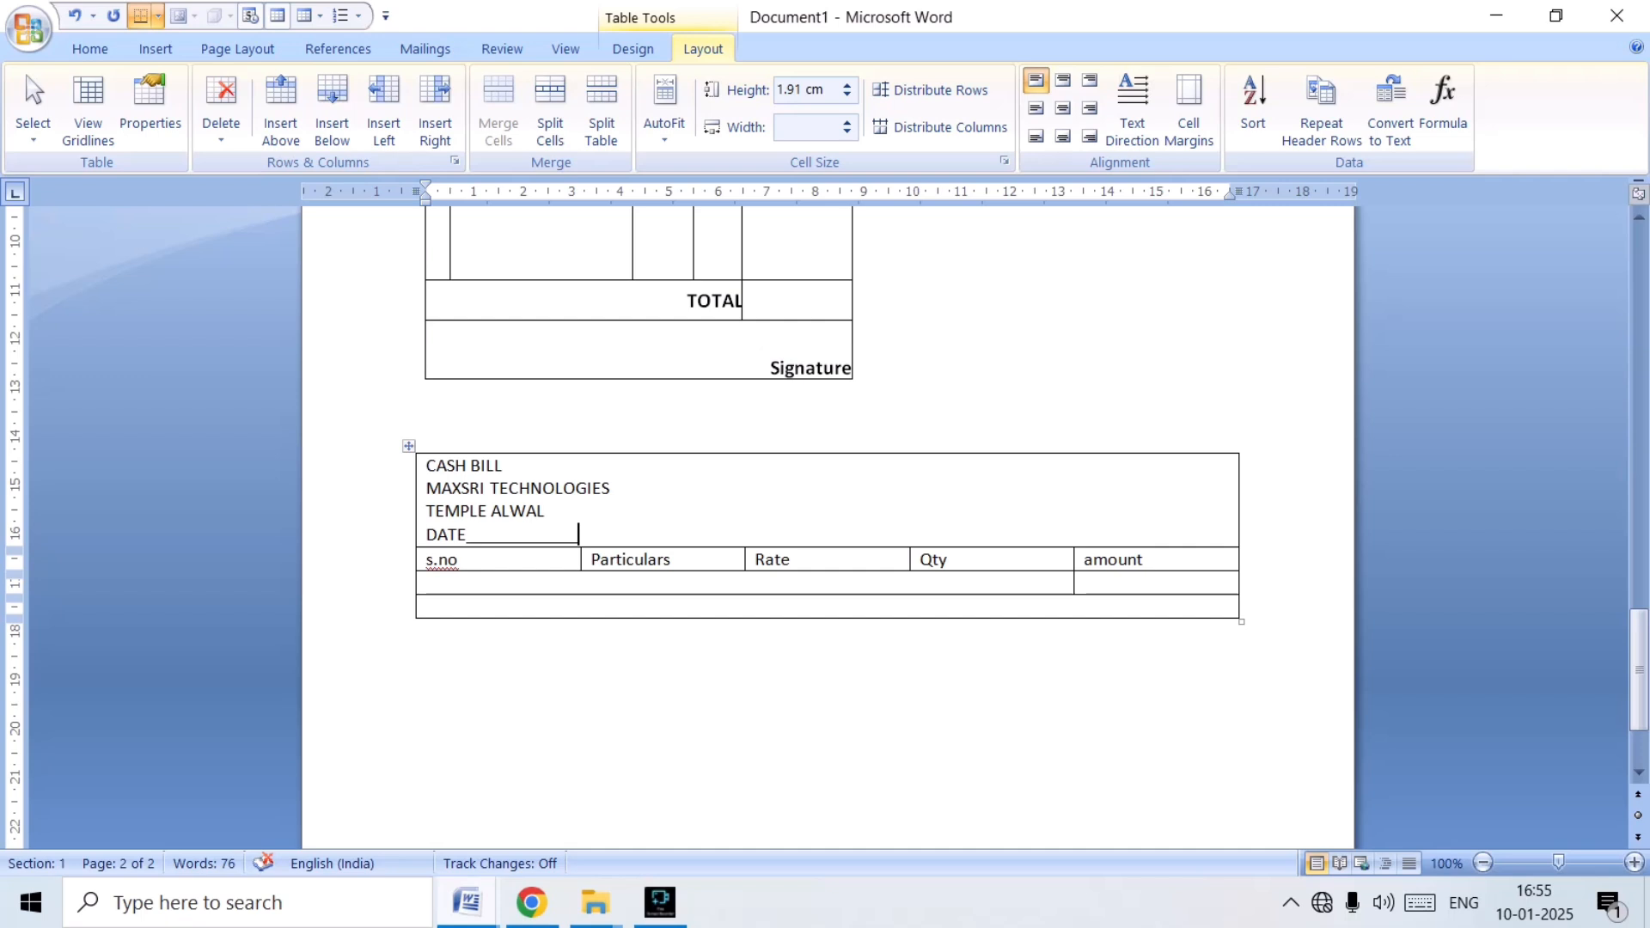
key(Return)
text(N)
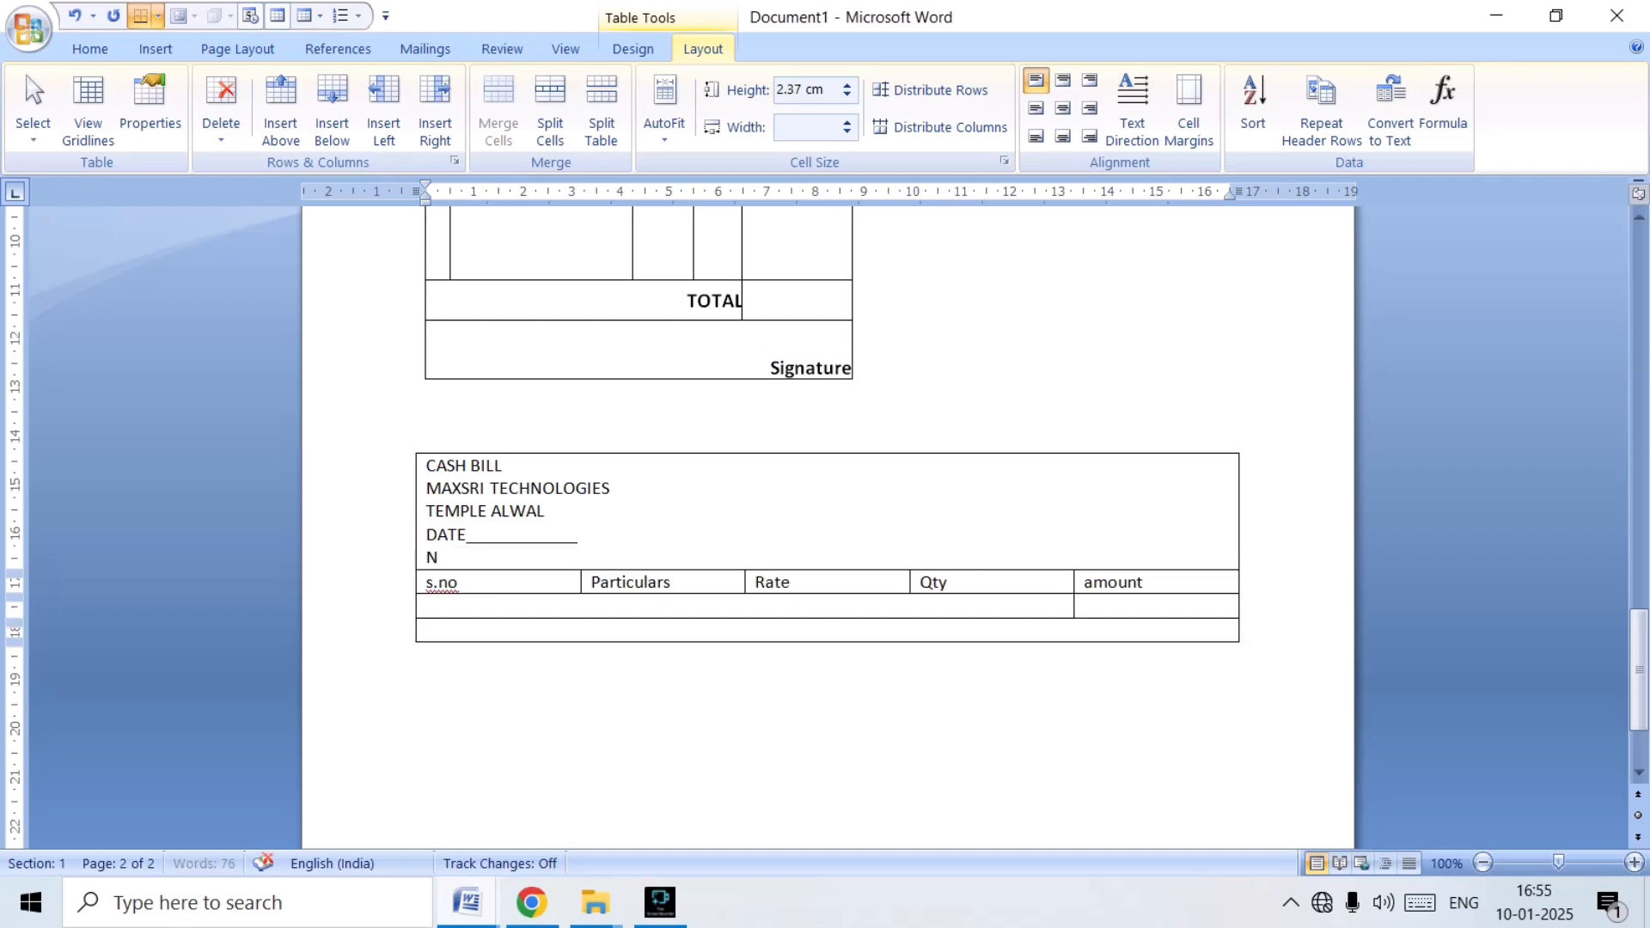
text(AME_______________)
Center the heading cell's text horizontally and vertically.
drag(427, 465, 556, 511)
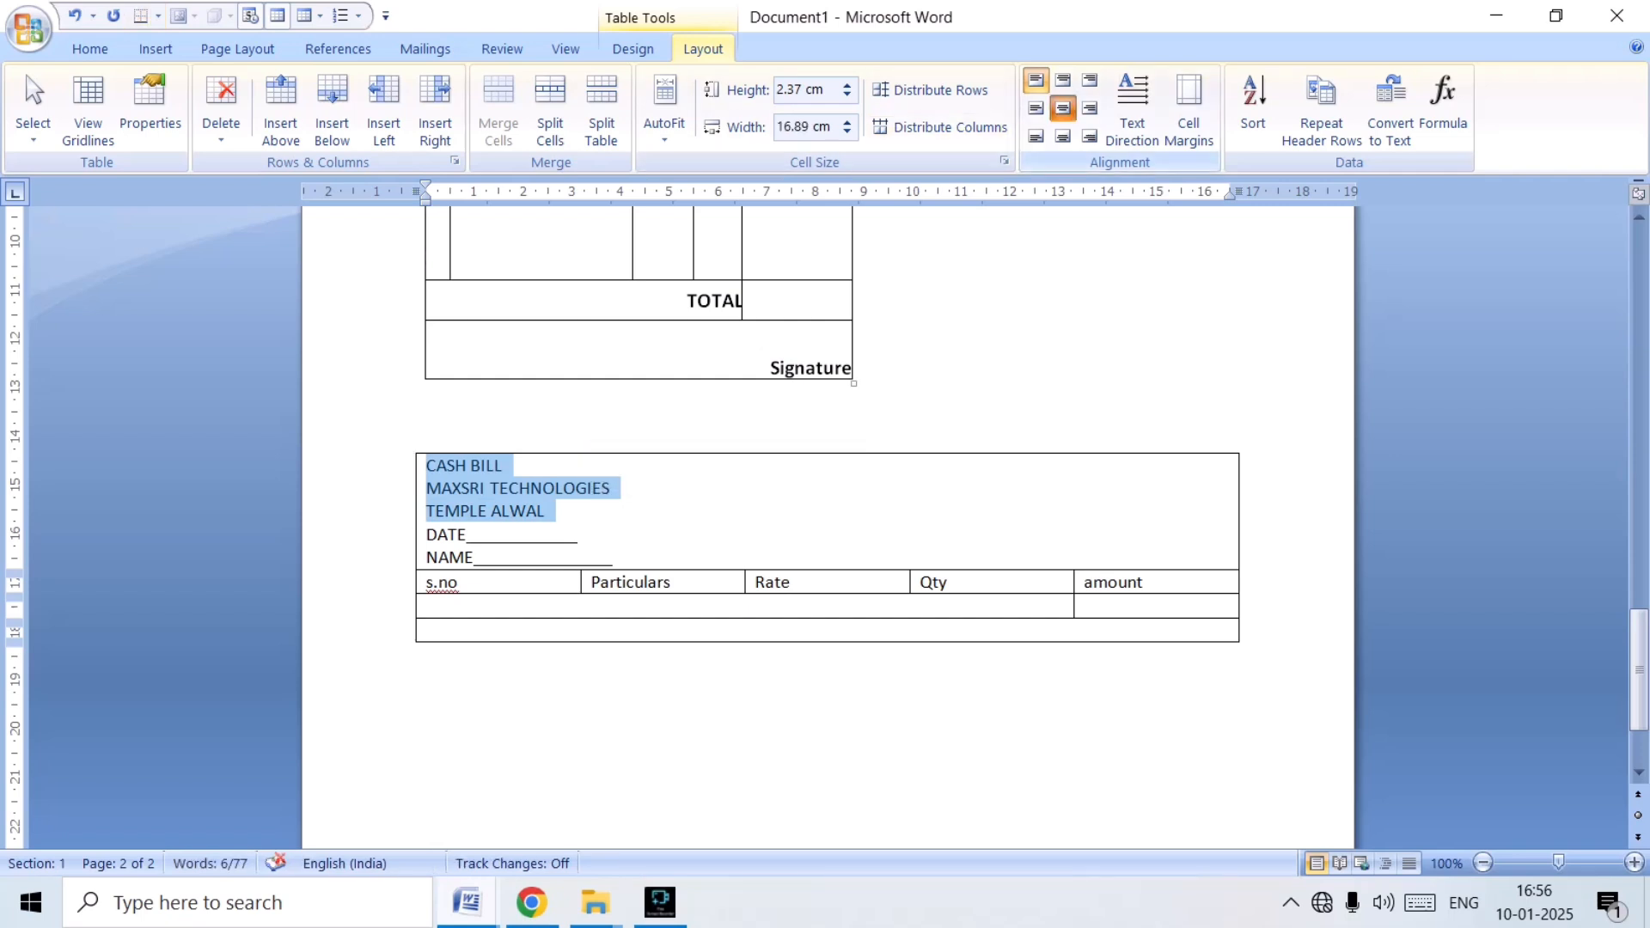
click(1063, 109)
click(888, 513)
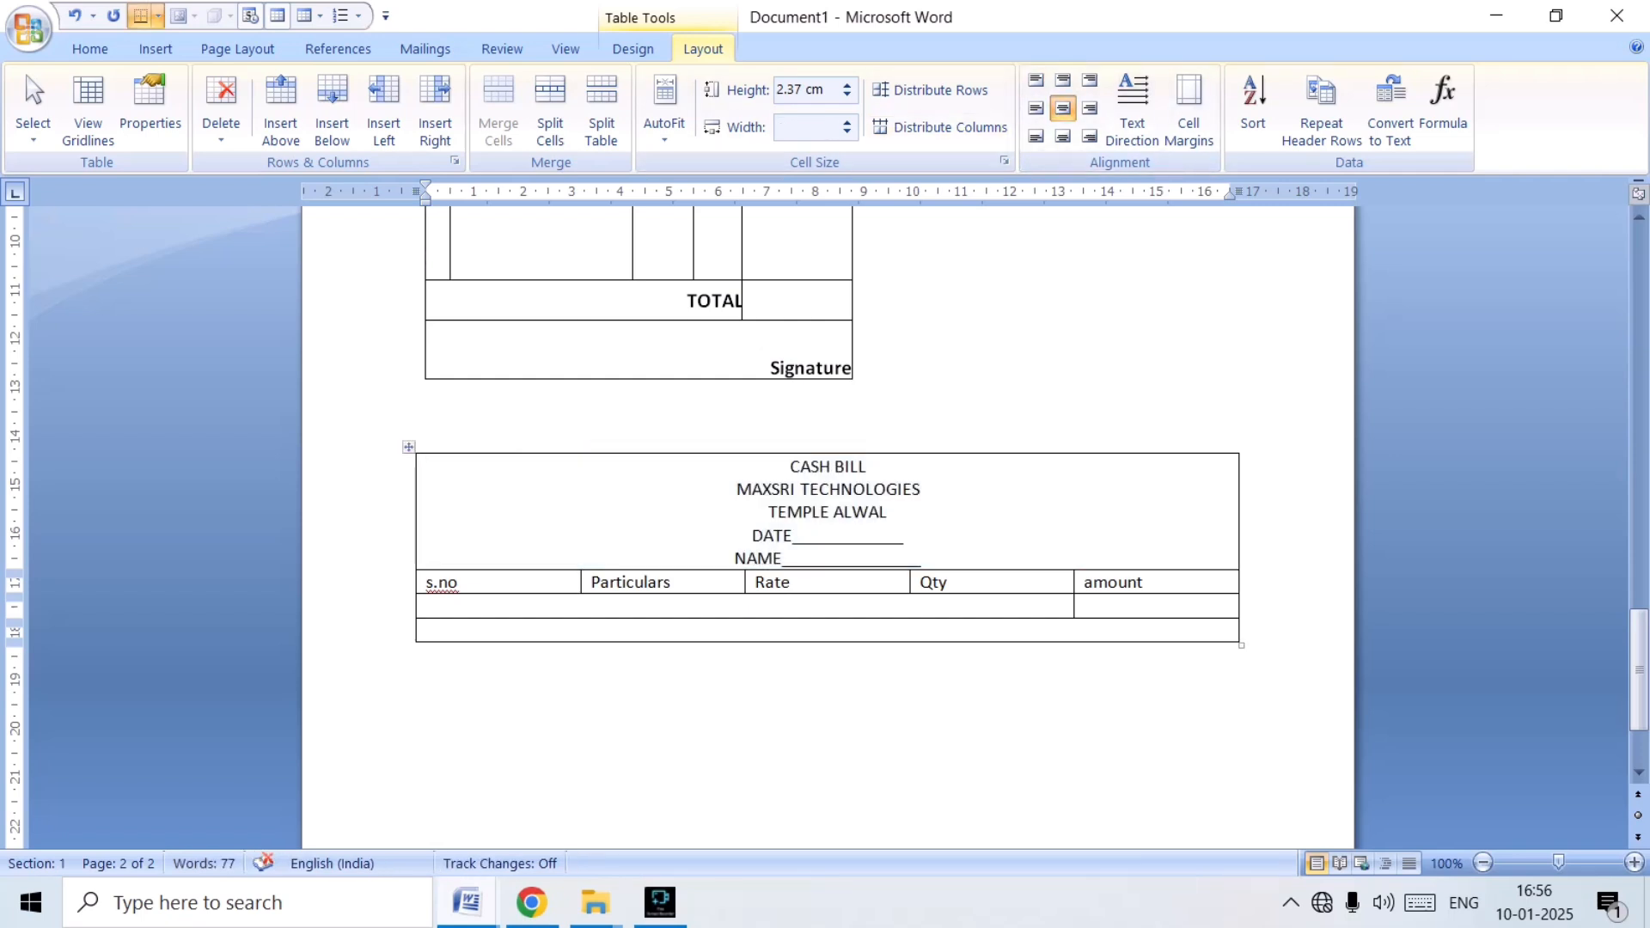
Increase the indent of the DATE line until it sits near the heading cell's right edge, still on one line.
click(753, 535)
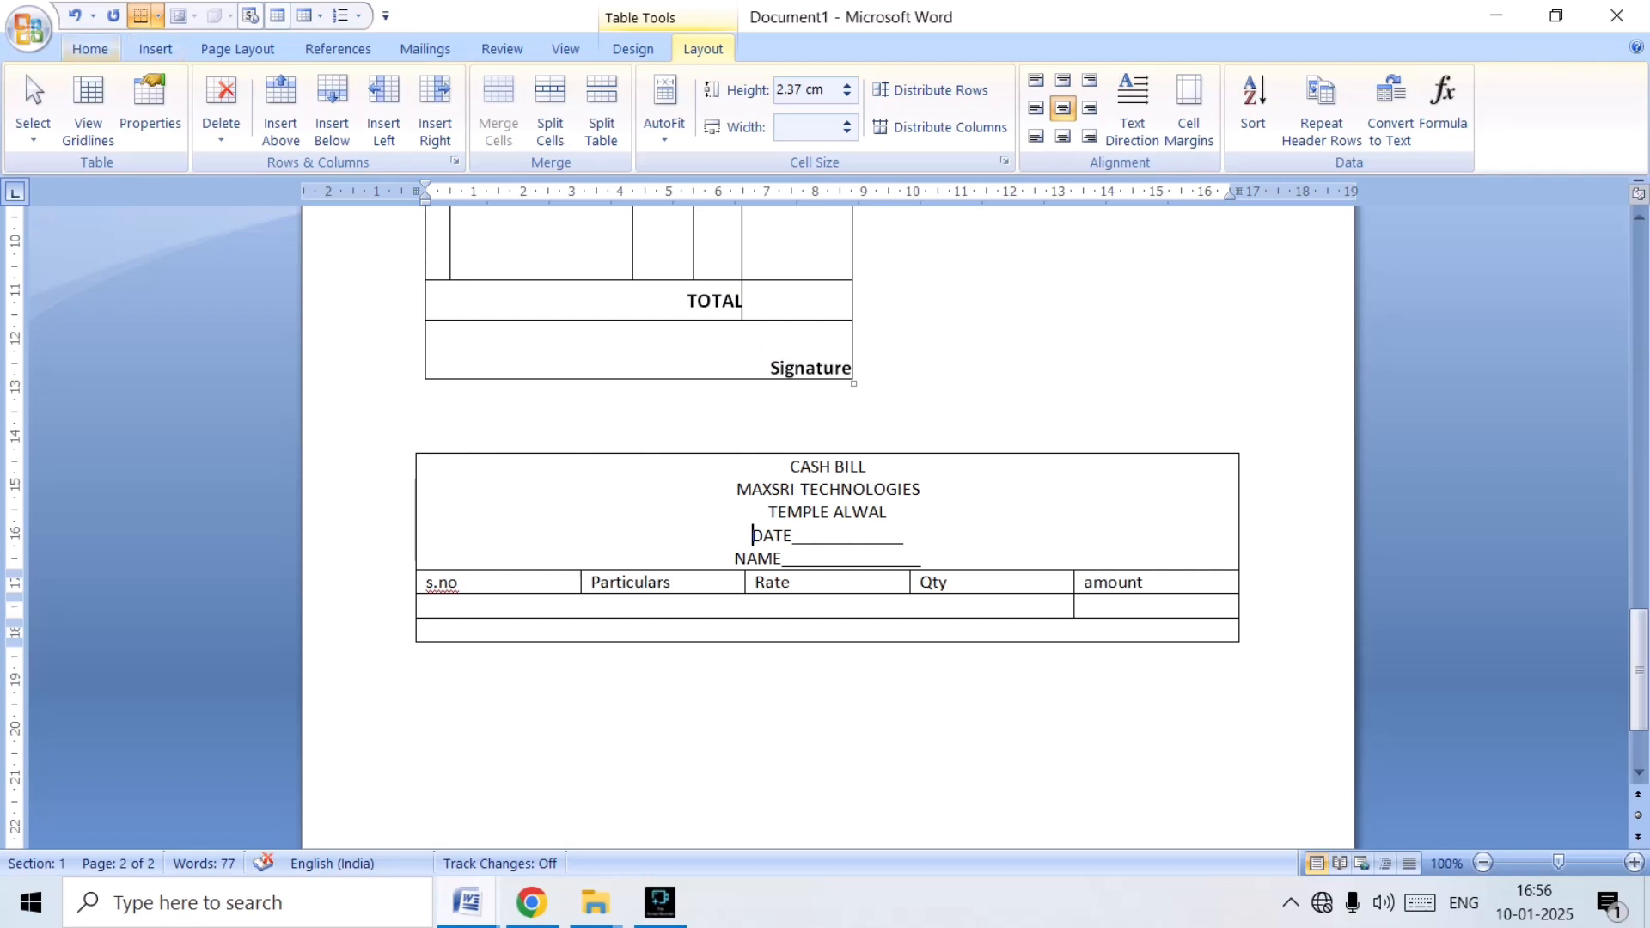
click(89, 49)
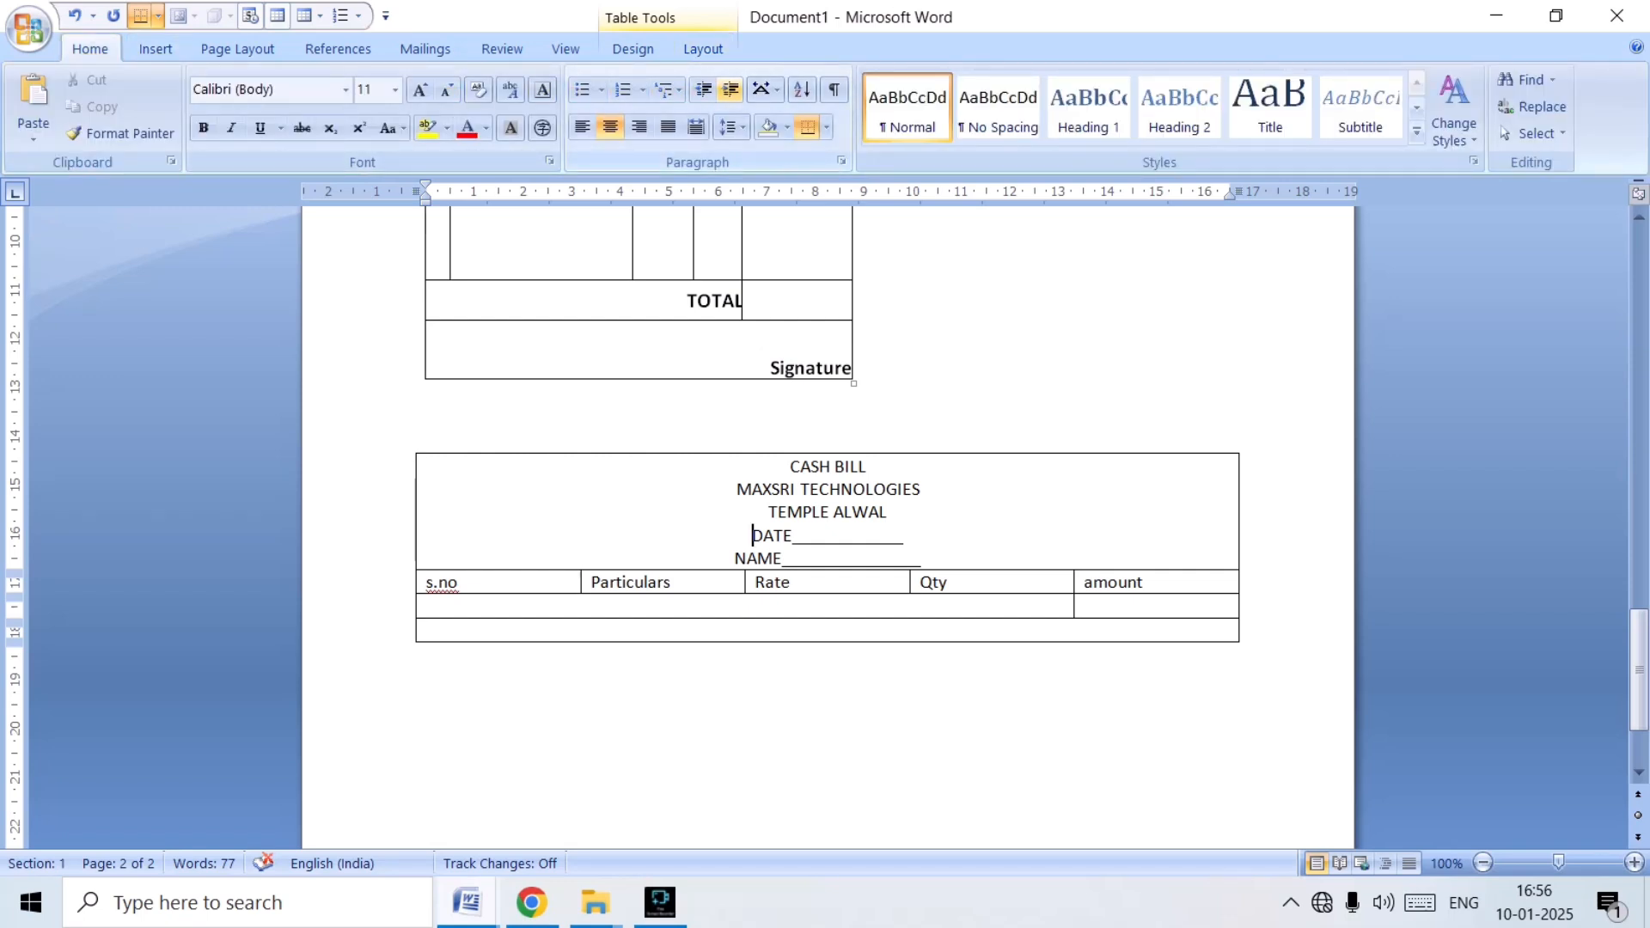
click(731, 89)
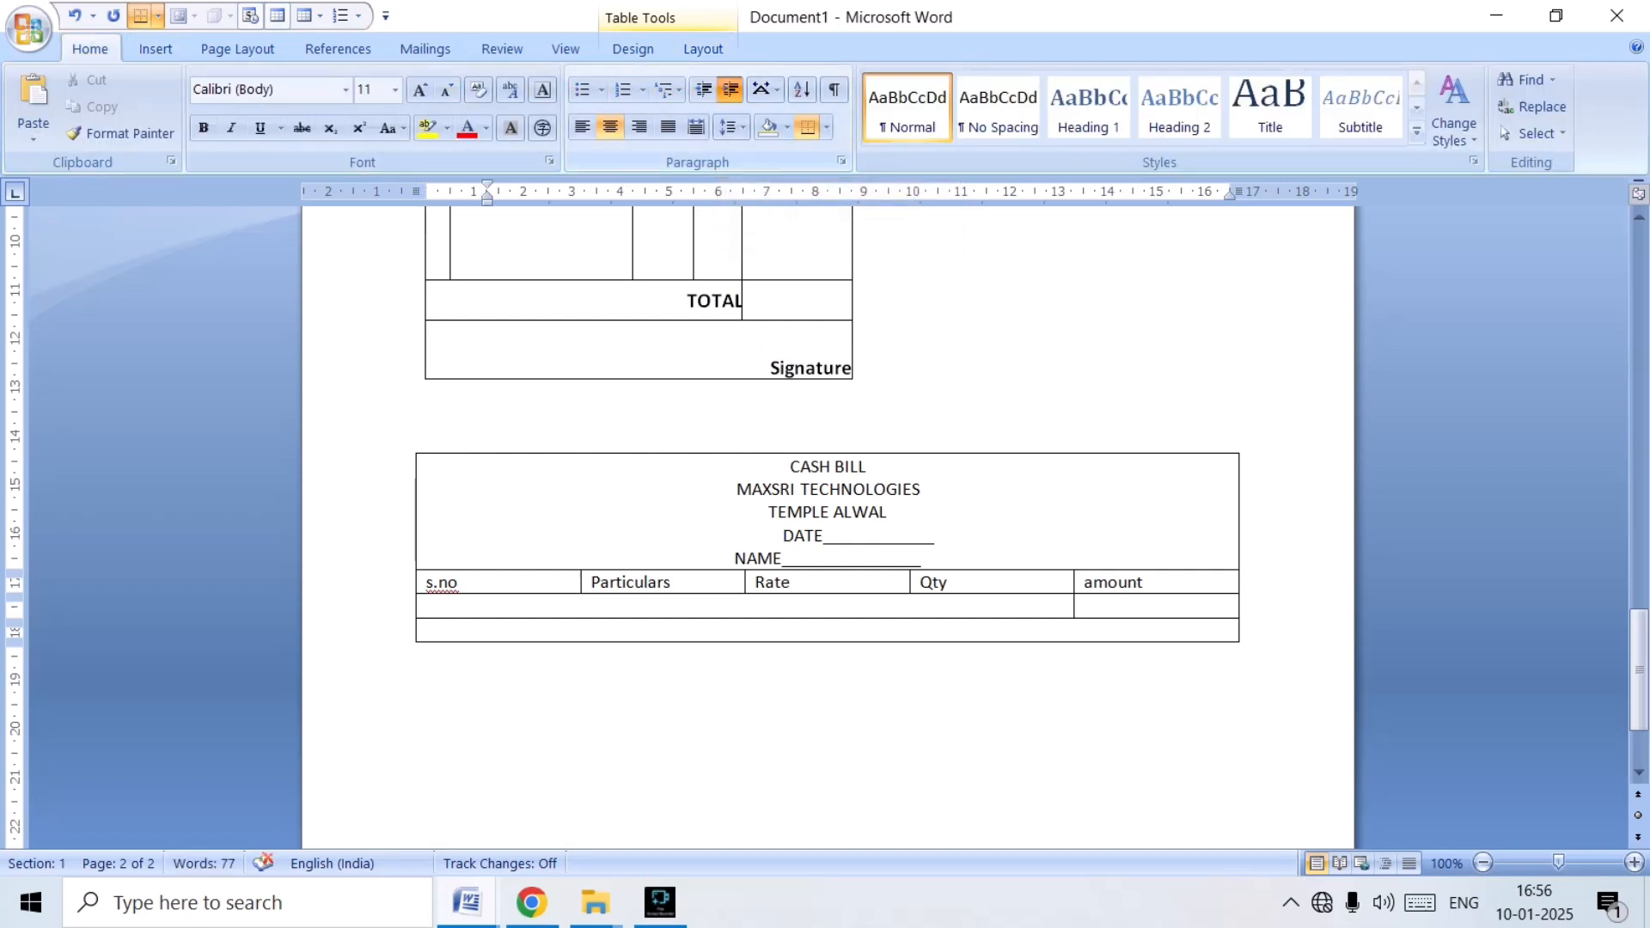
click(731, 89)
click(730, 89)
click(730, 90)
click(731, 90)
key(Tab)
key(Tab)
key(Tab)
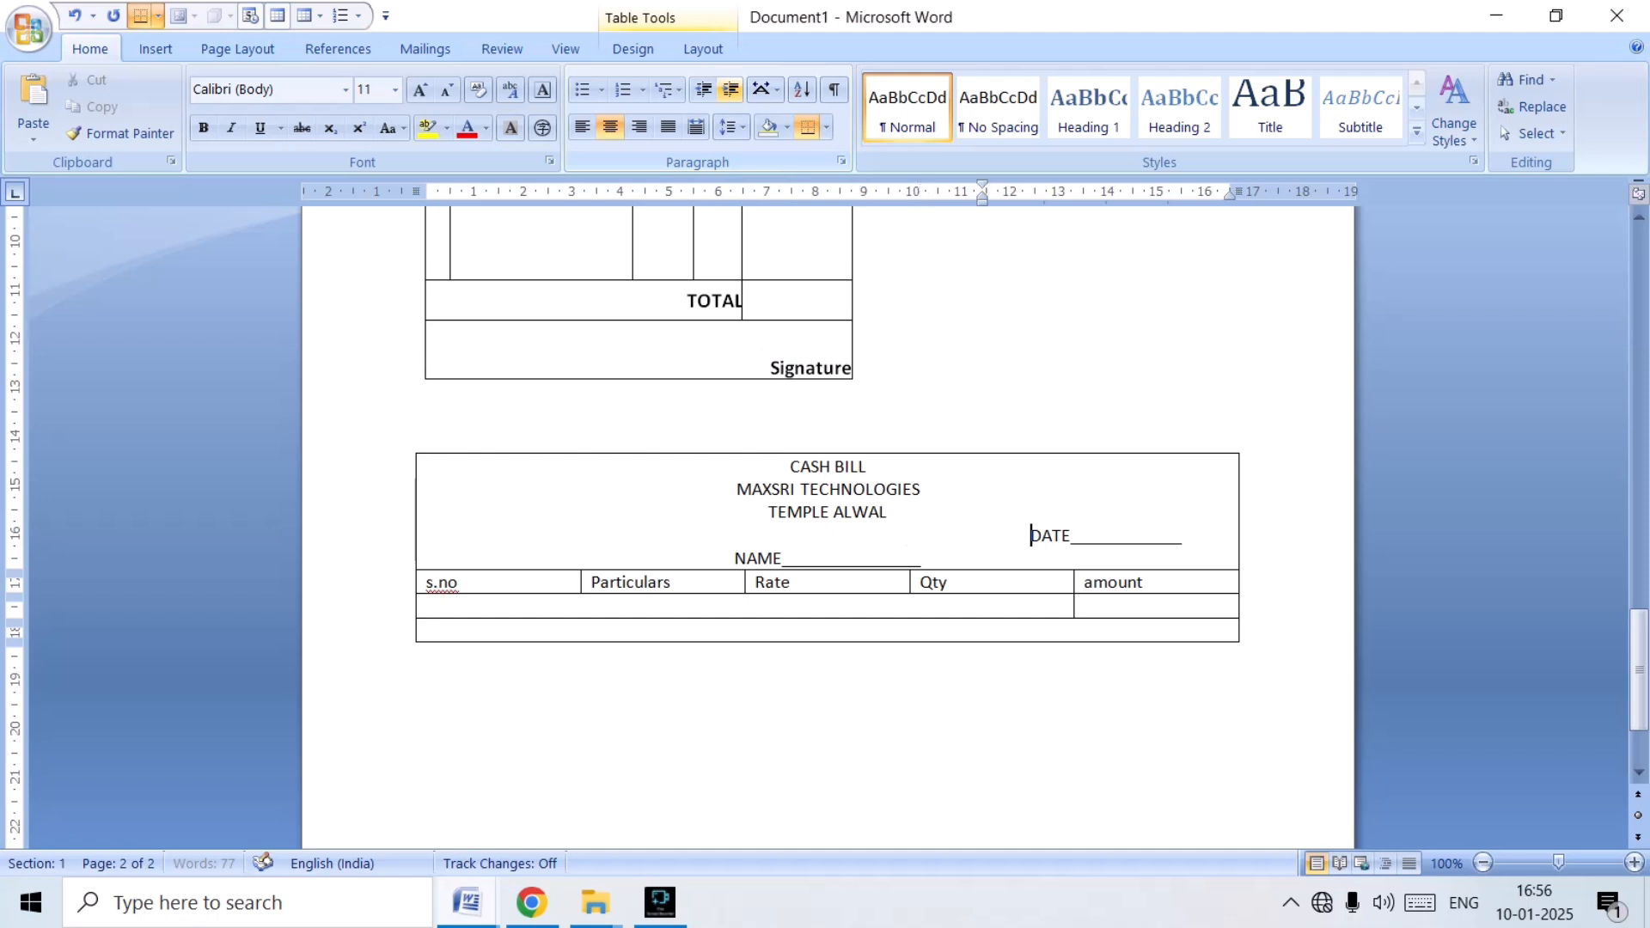
key(Tab)
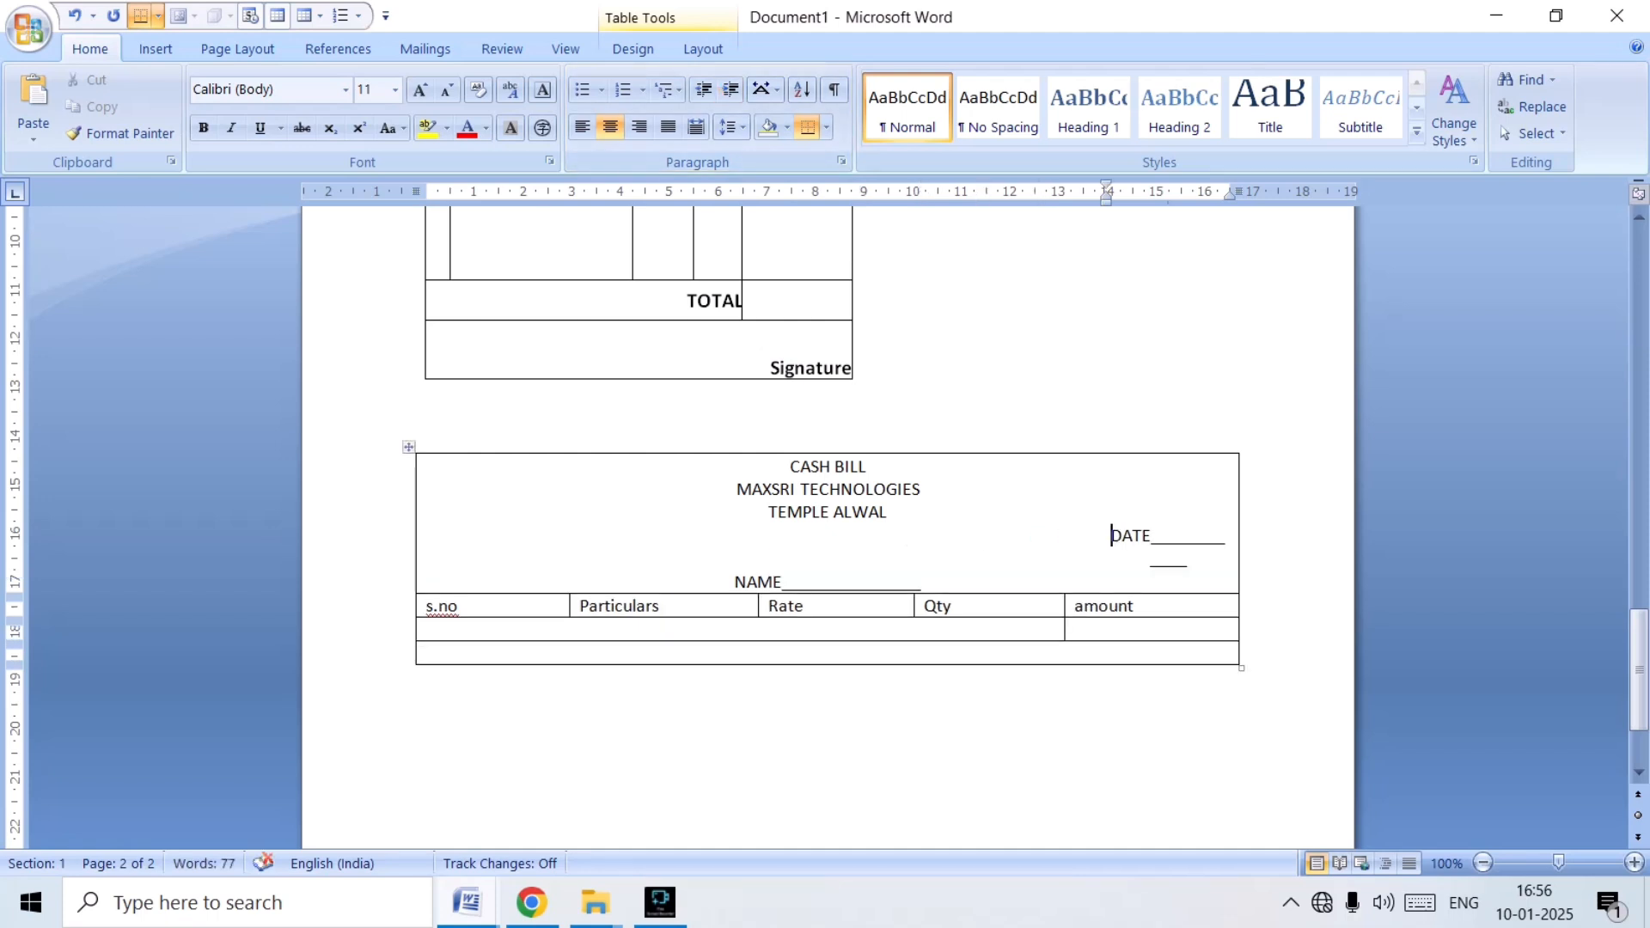
click(704, 90)
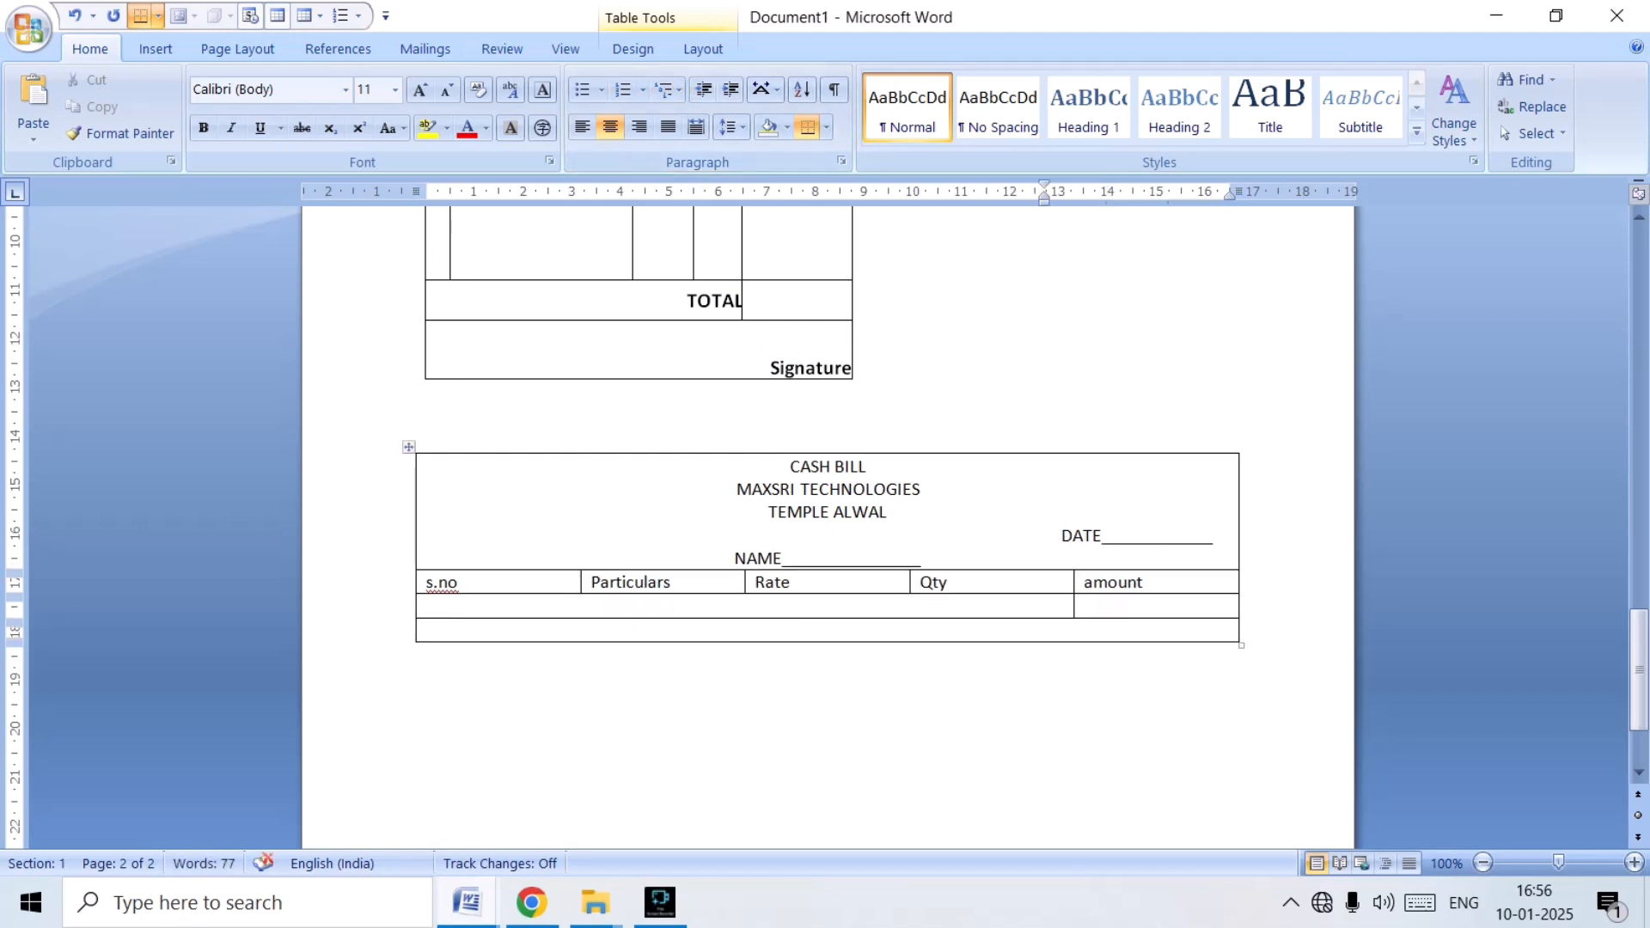
Left-align the NAME line in the heading cell with no indent.
click(736, 559)
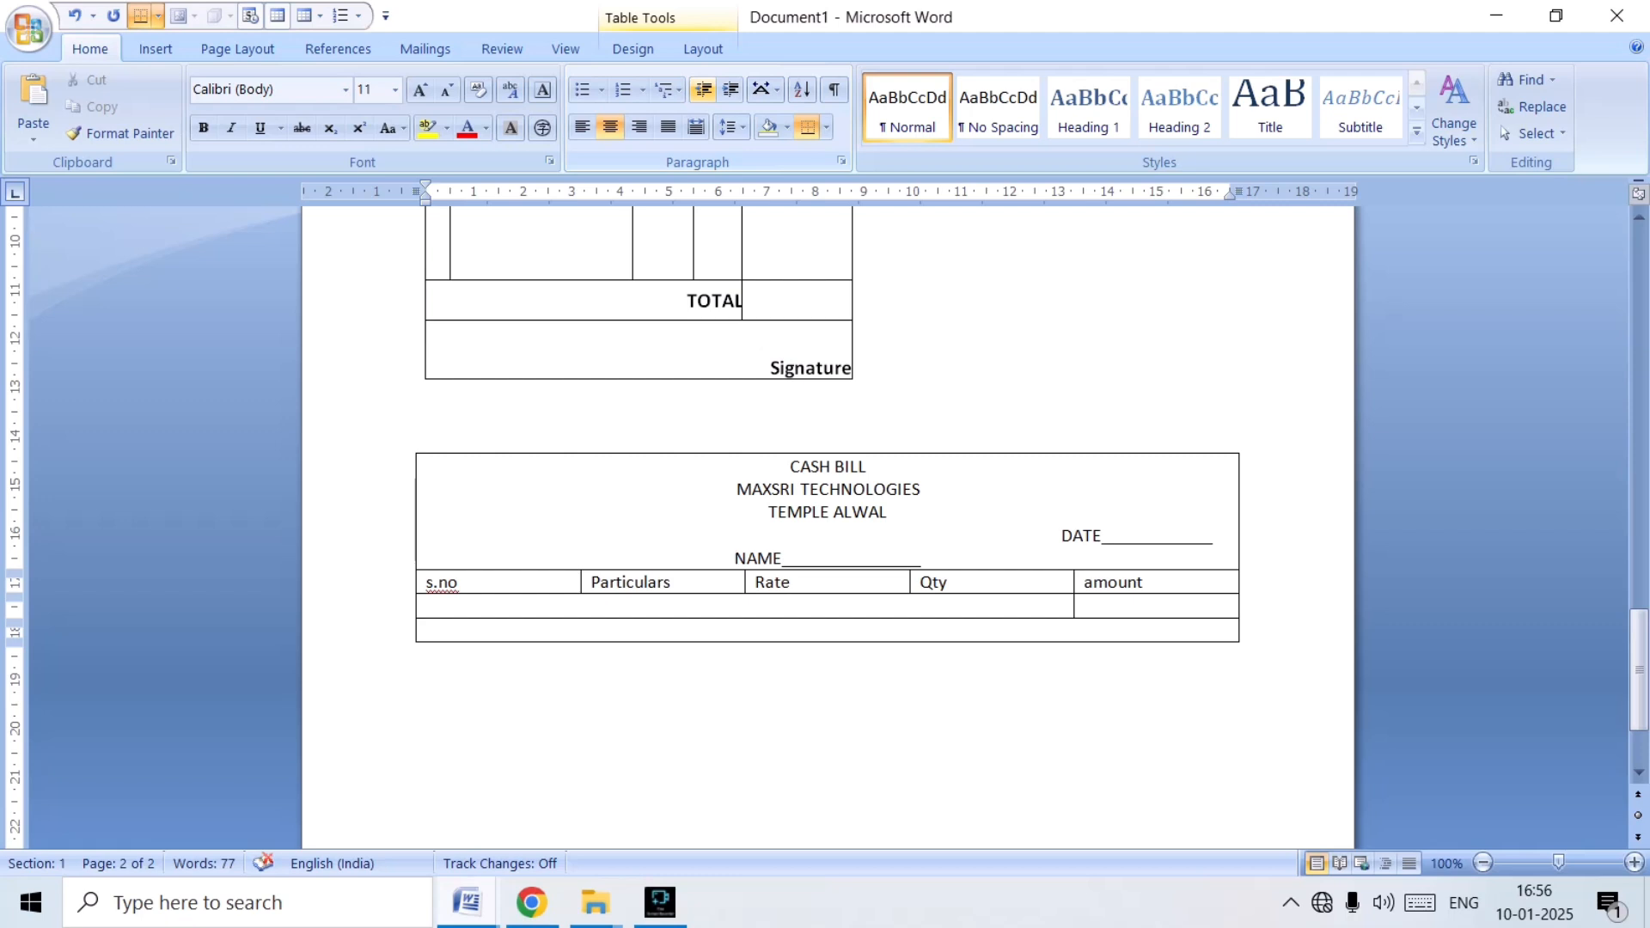
text(NAM)
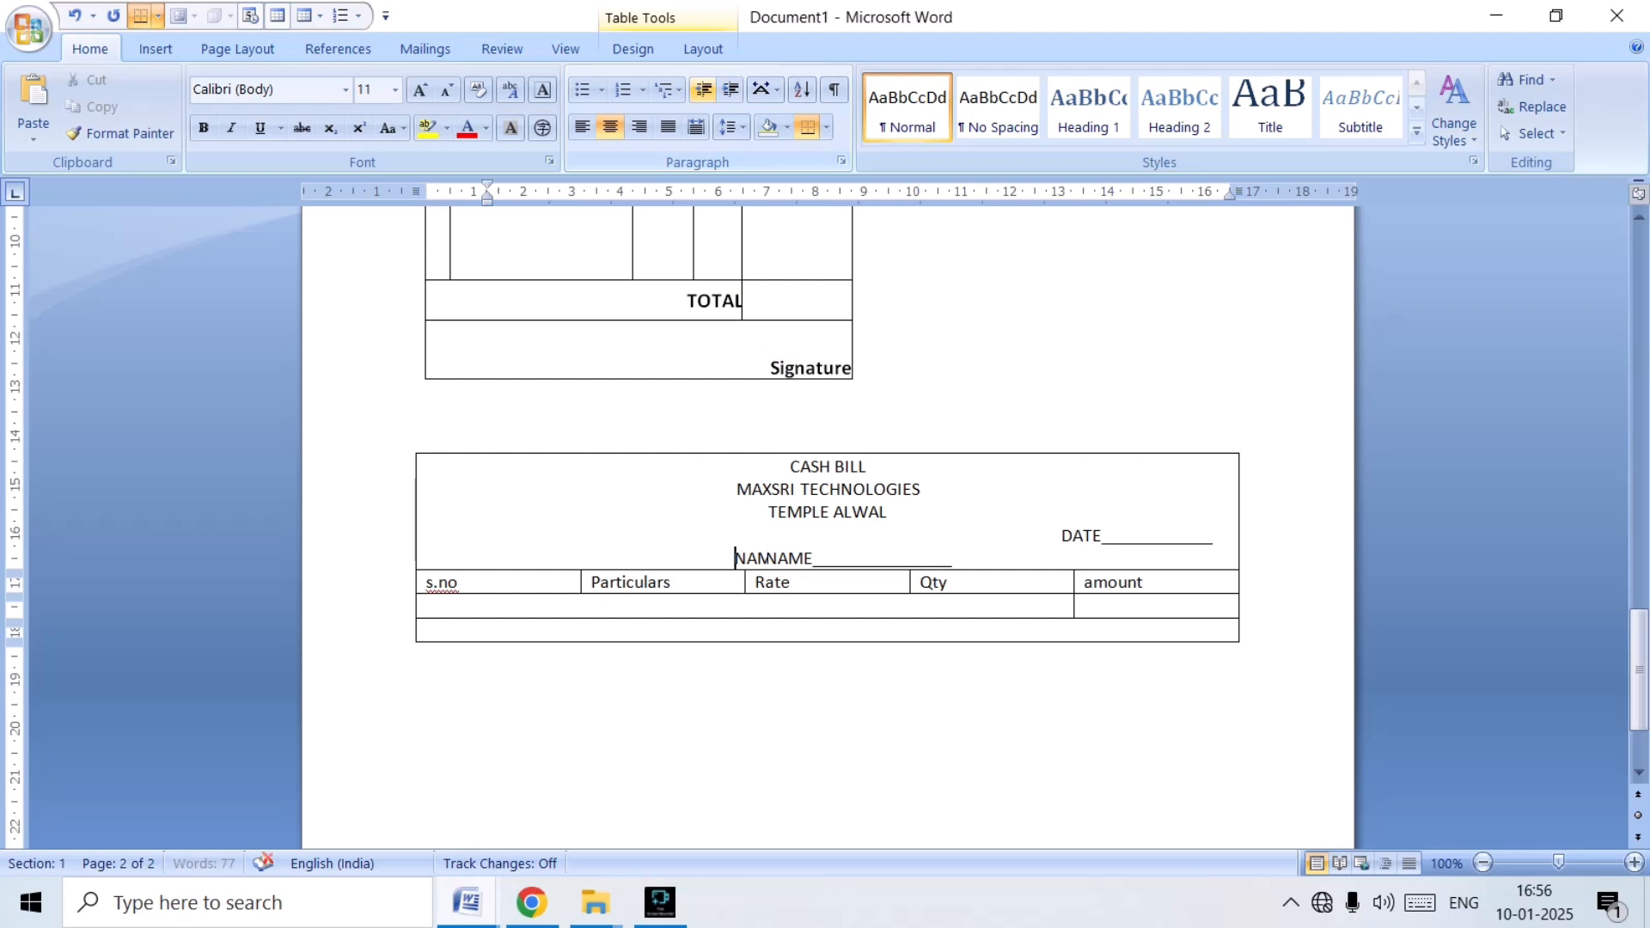
click(703, 89)
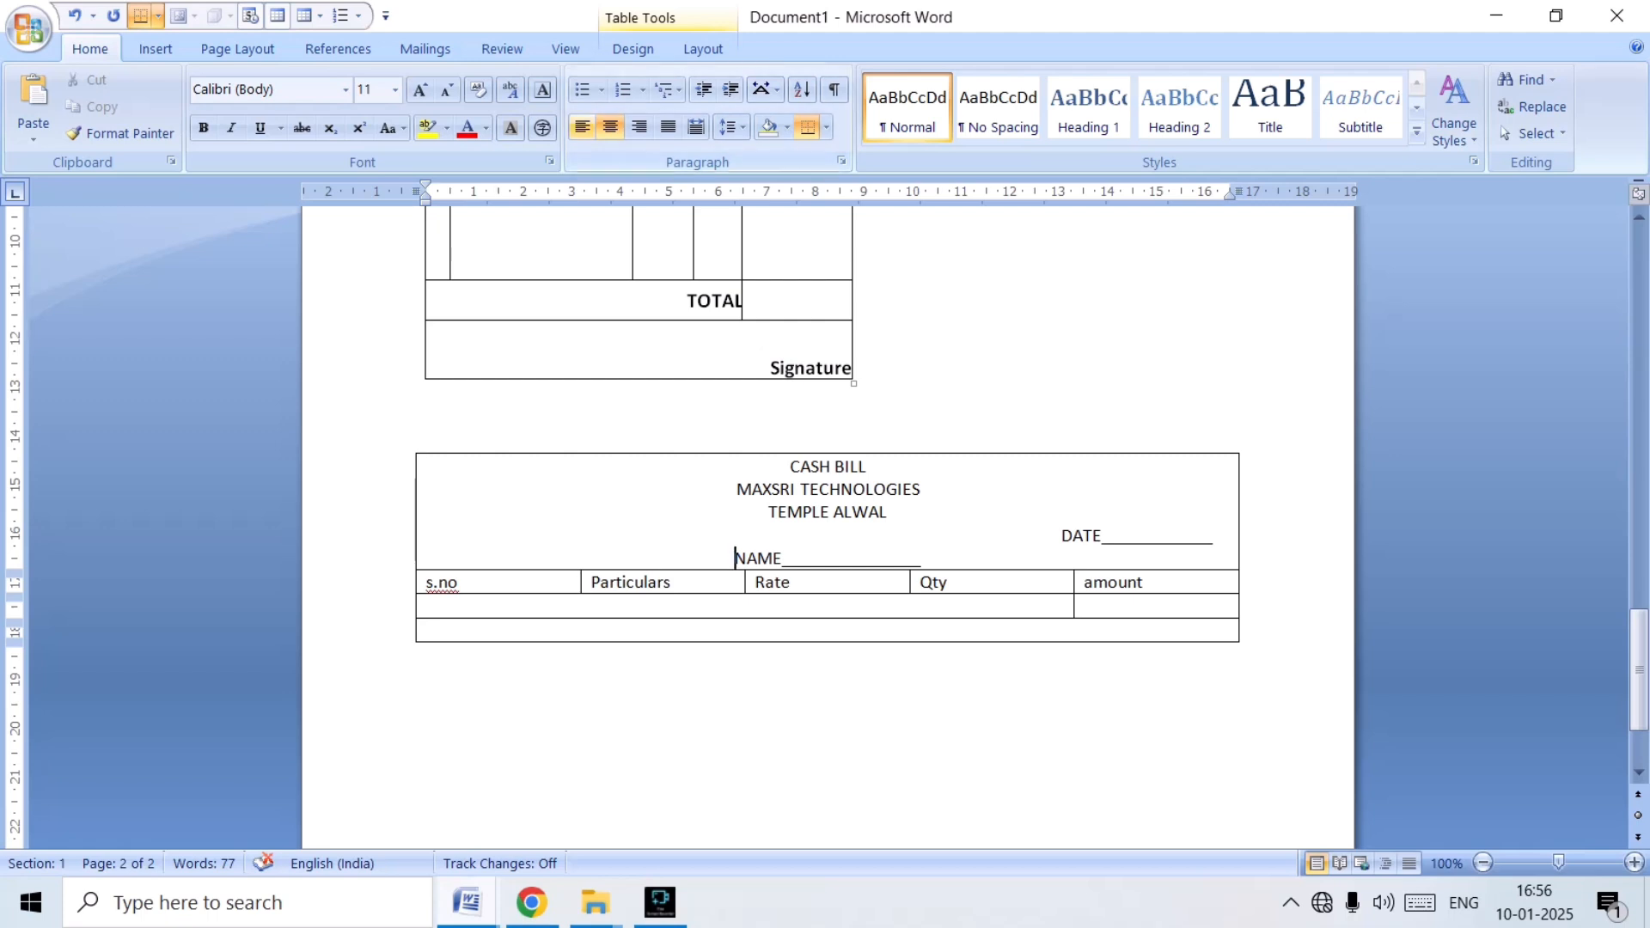
click(582, 128)
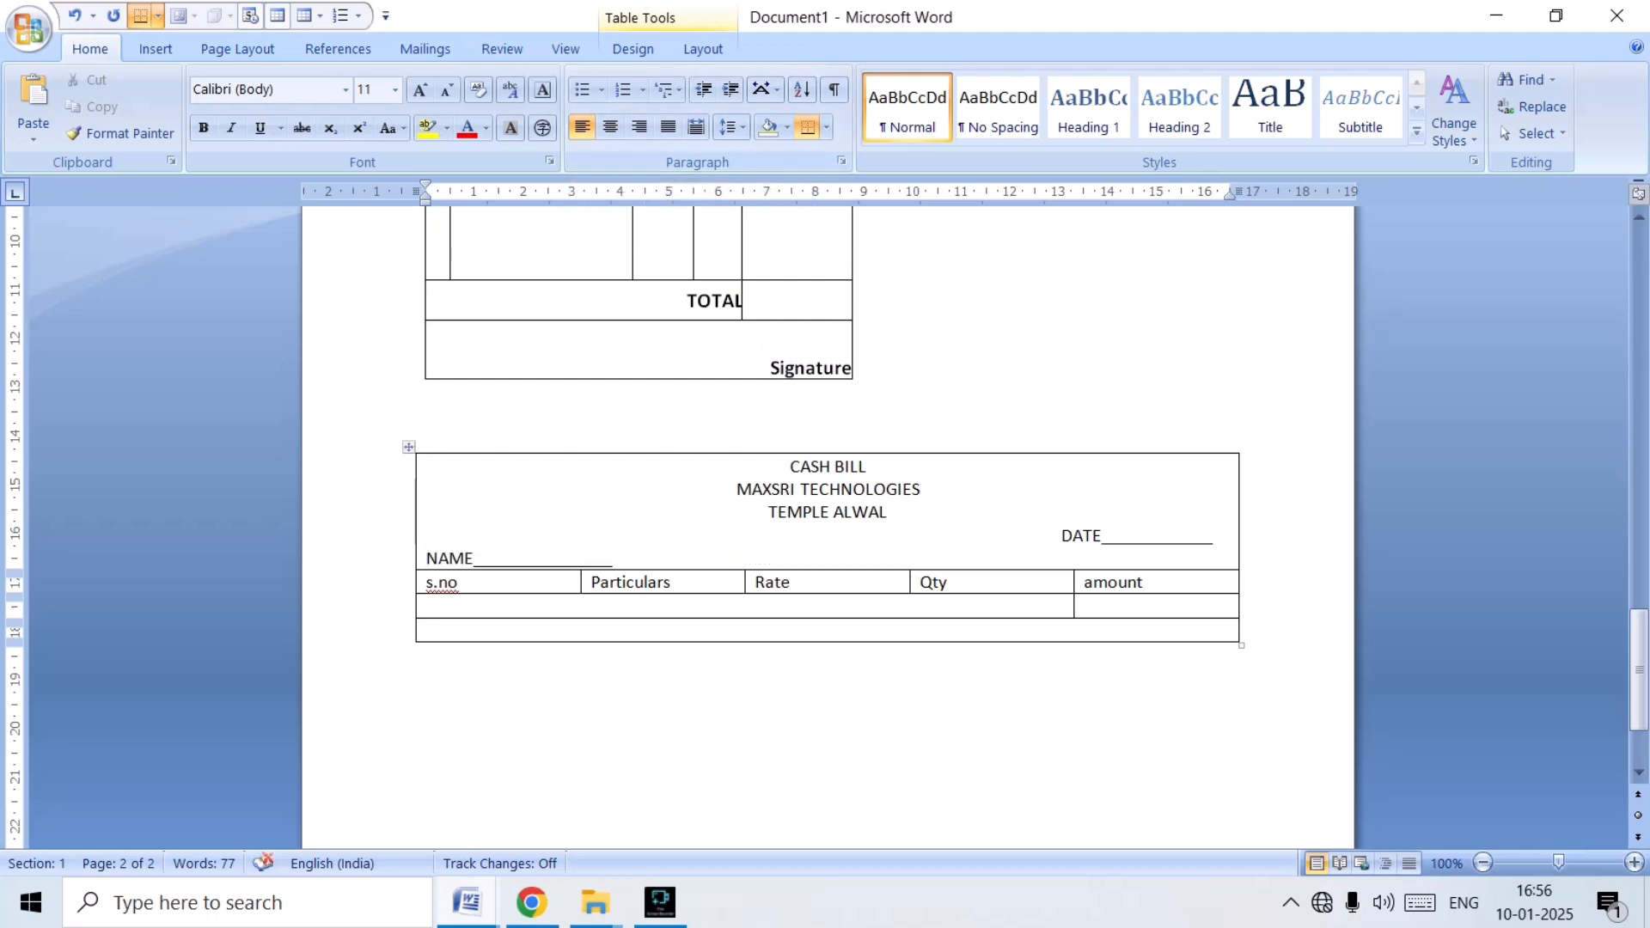
Narrow the s.no column of the new cash bill table to about 1.2 cm.
click(890, 512)
scroll(890, 512, down, 1)
scroll(890, 513, up, 2)
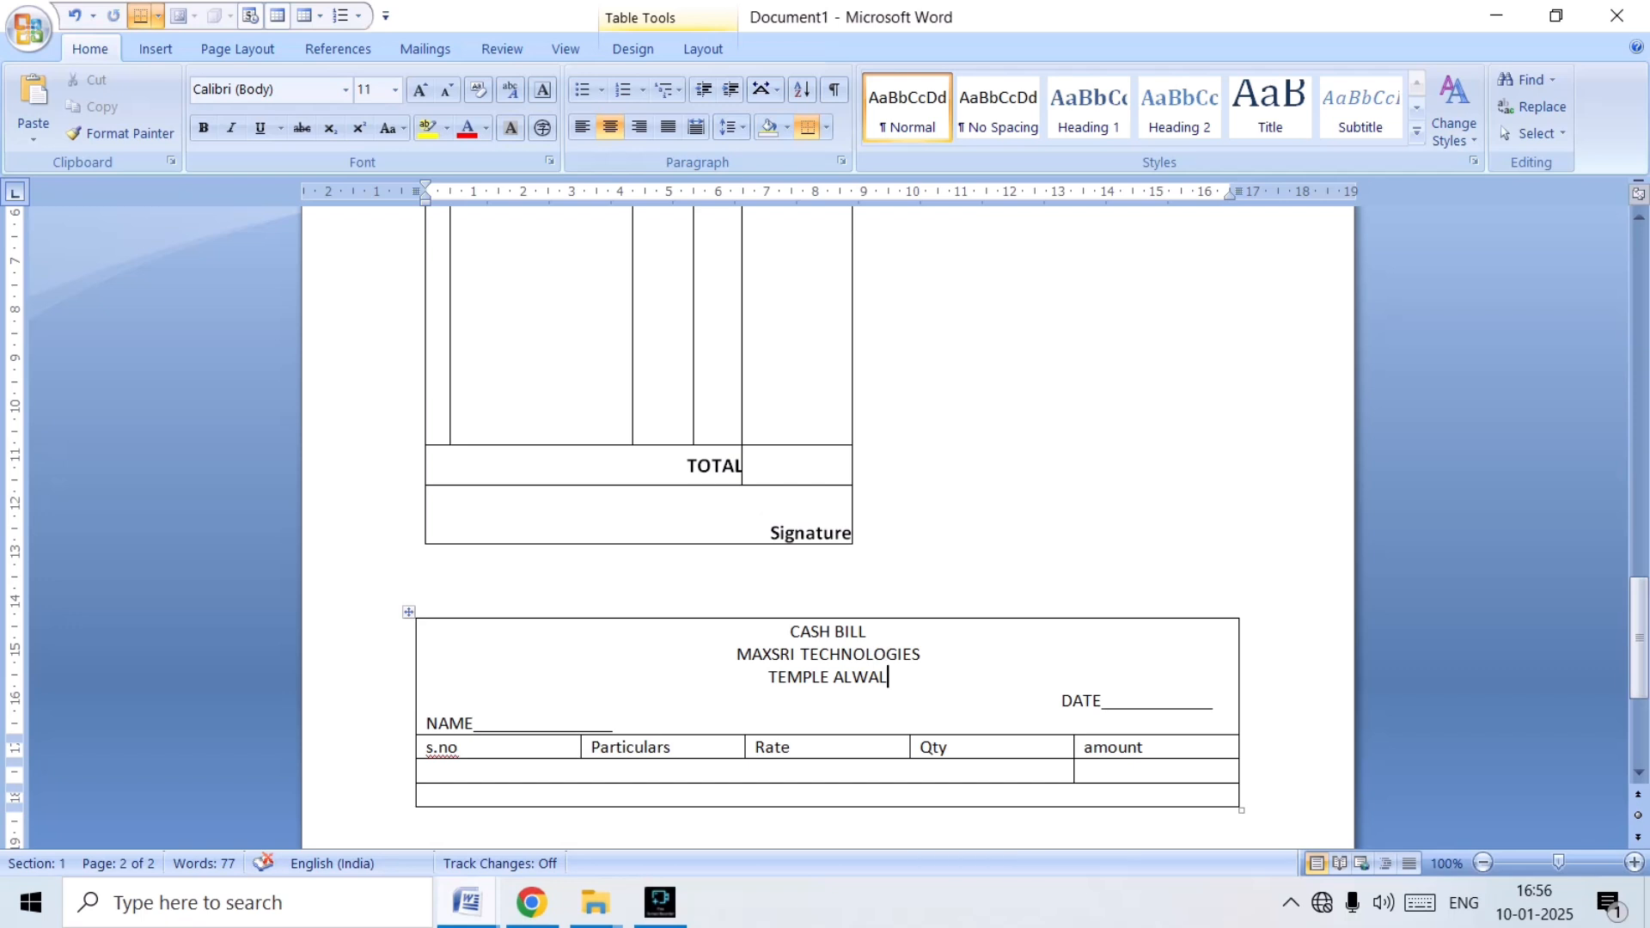
scroll(825, 515, down, 6)
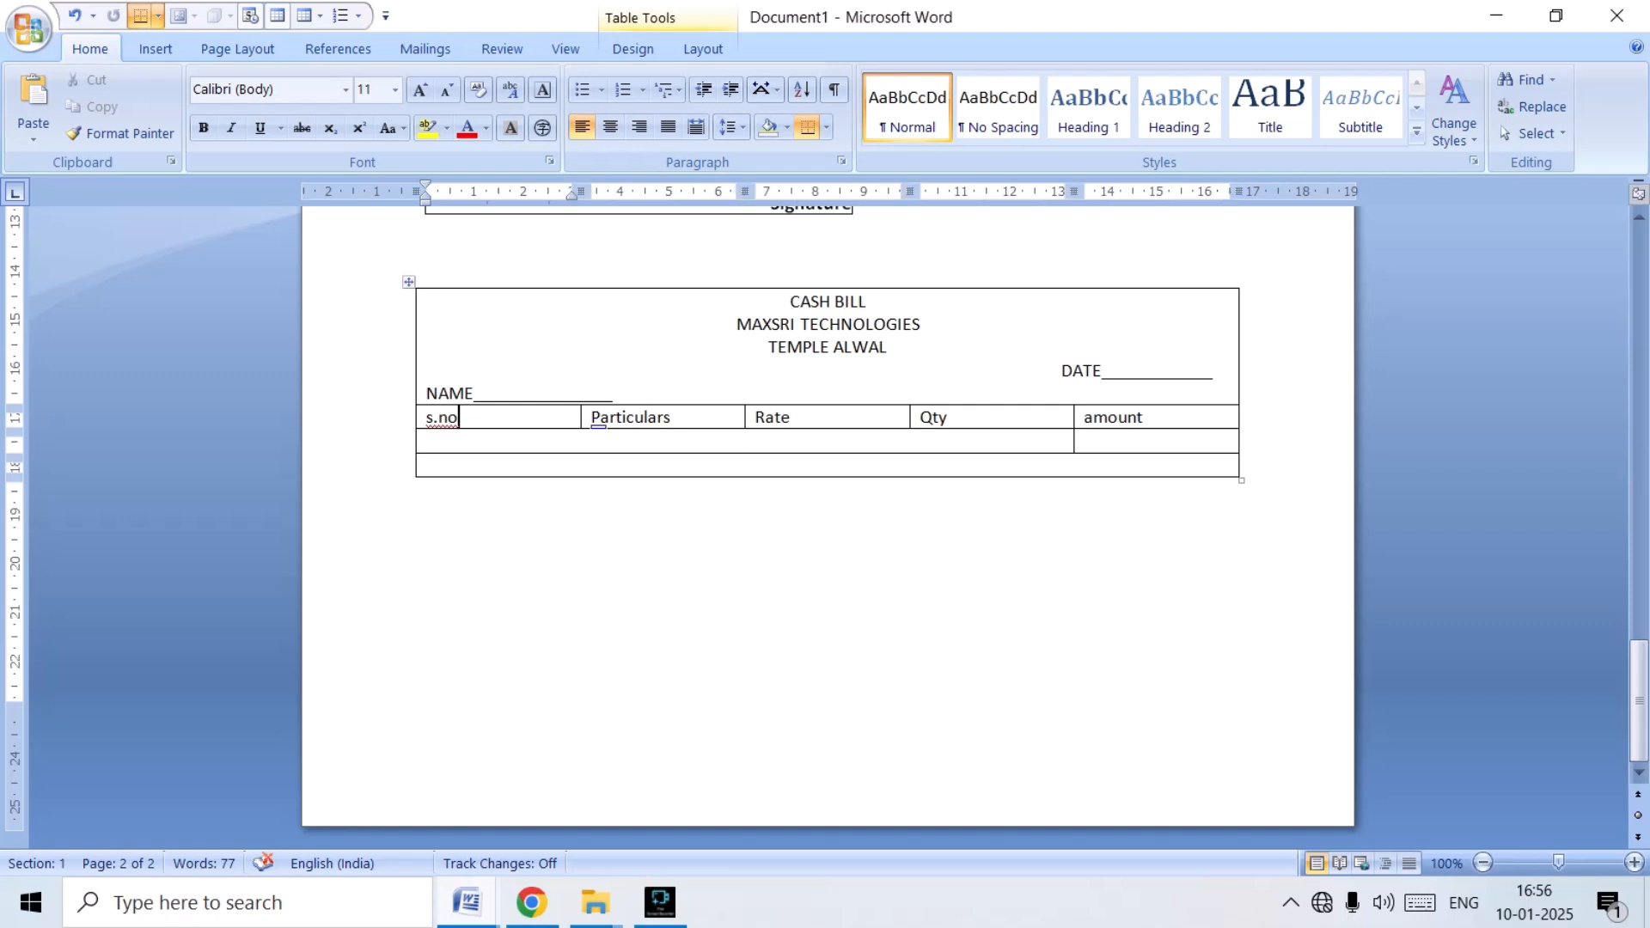
key(Tab)
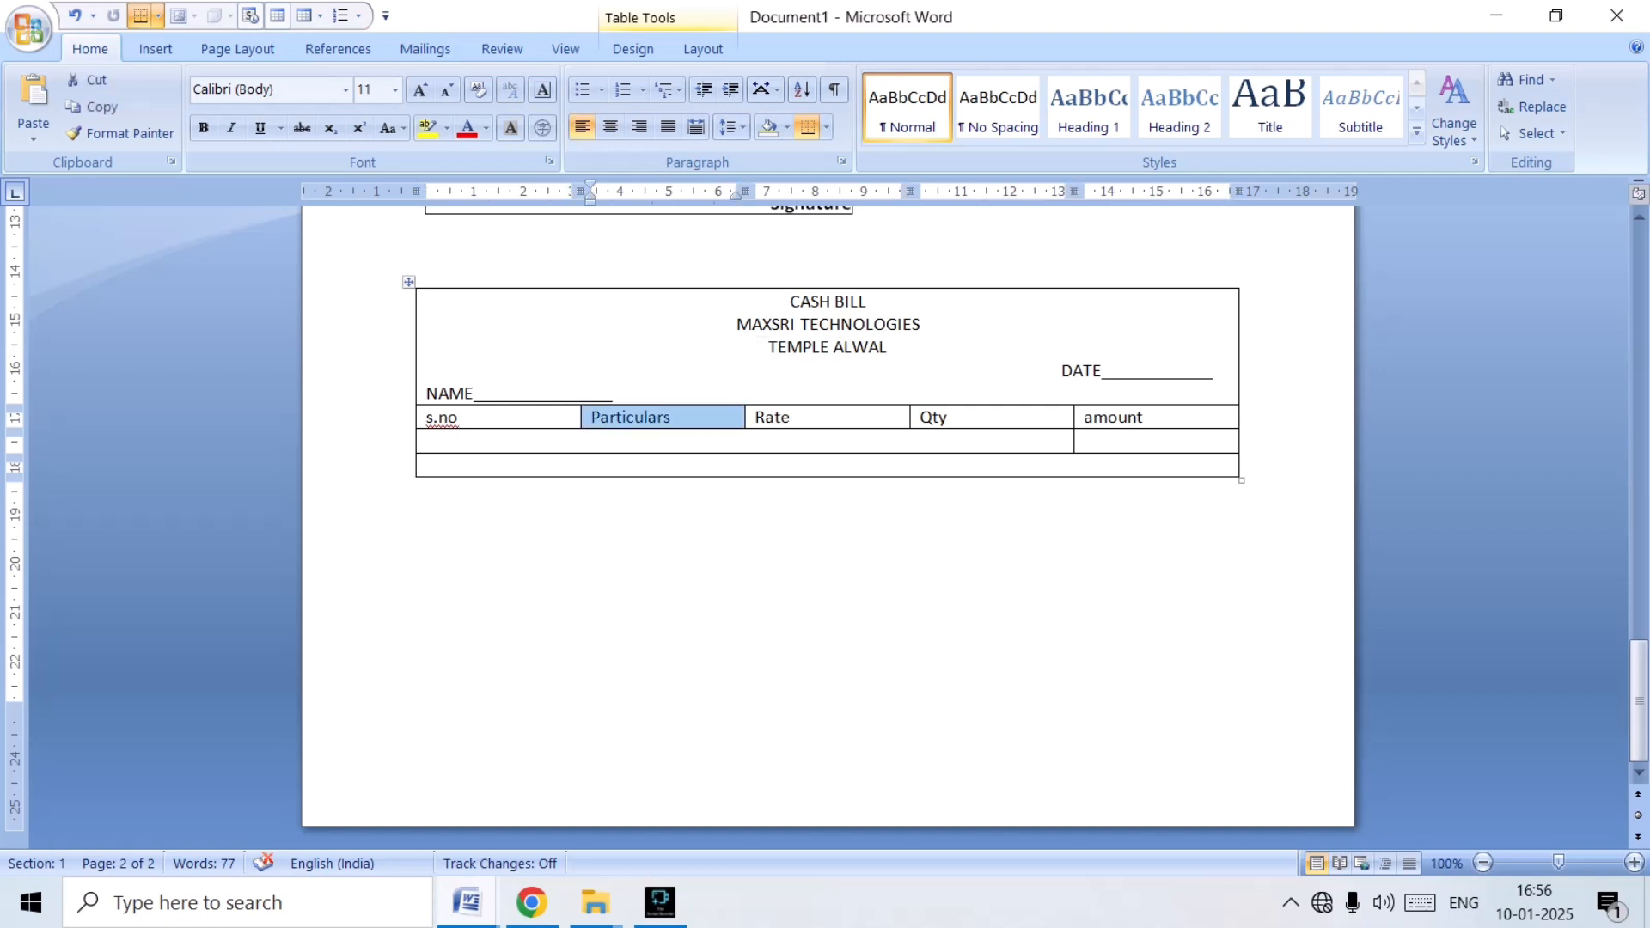
drag(578, 191, 474, 191)
click(427, 441)
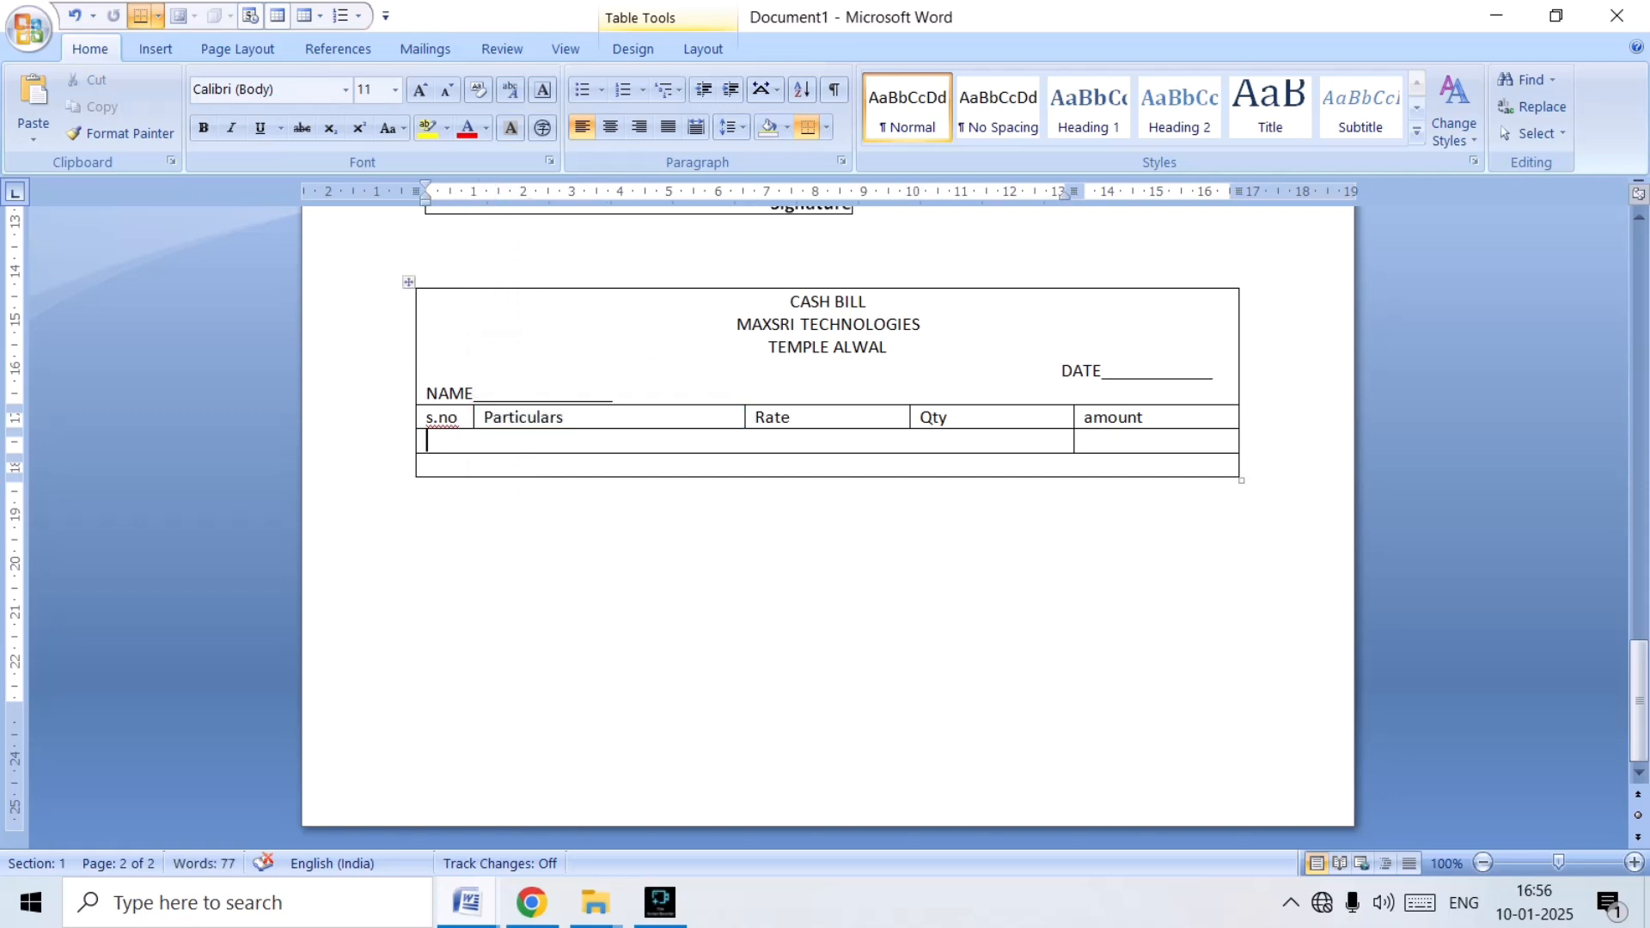
Narrow the Particulars column to about 2.5 cm, Rate and Qty to about 1.25 cm each, and the whole table to about 9.5 cm.
click(749, 418)
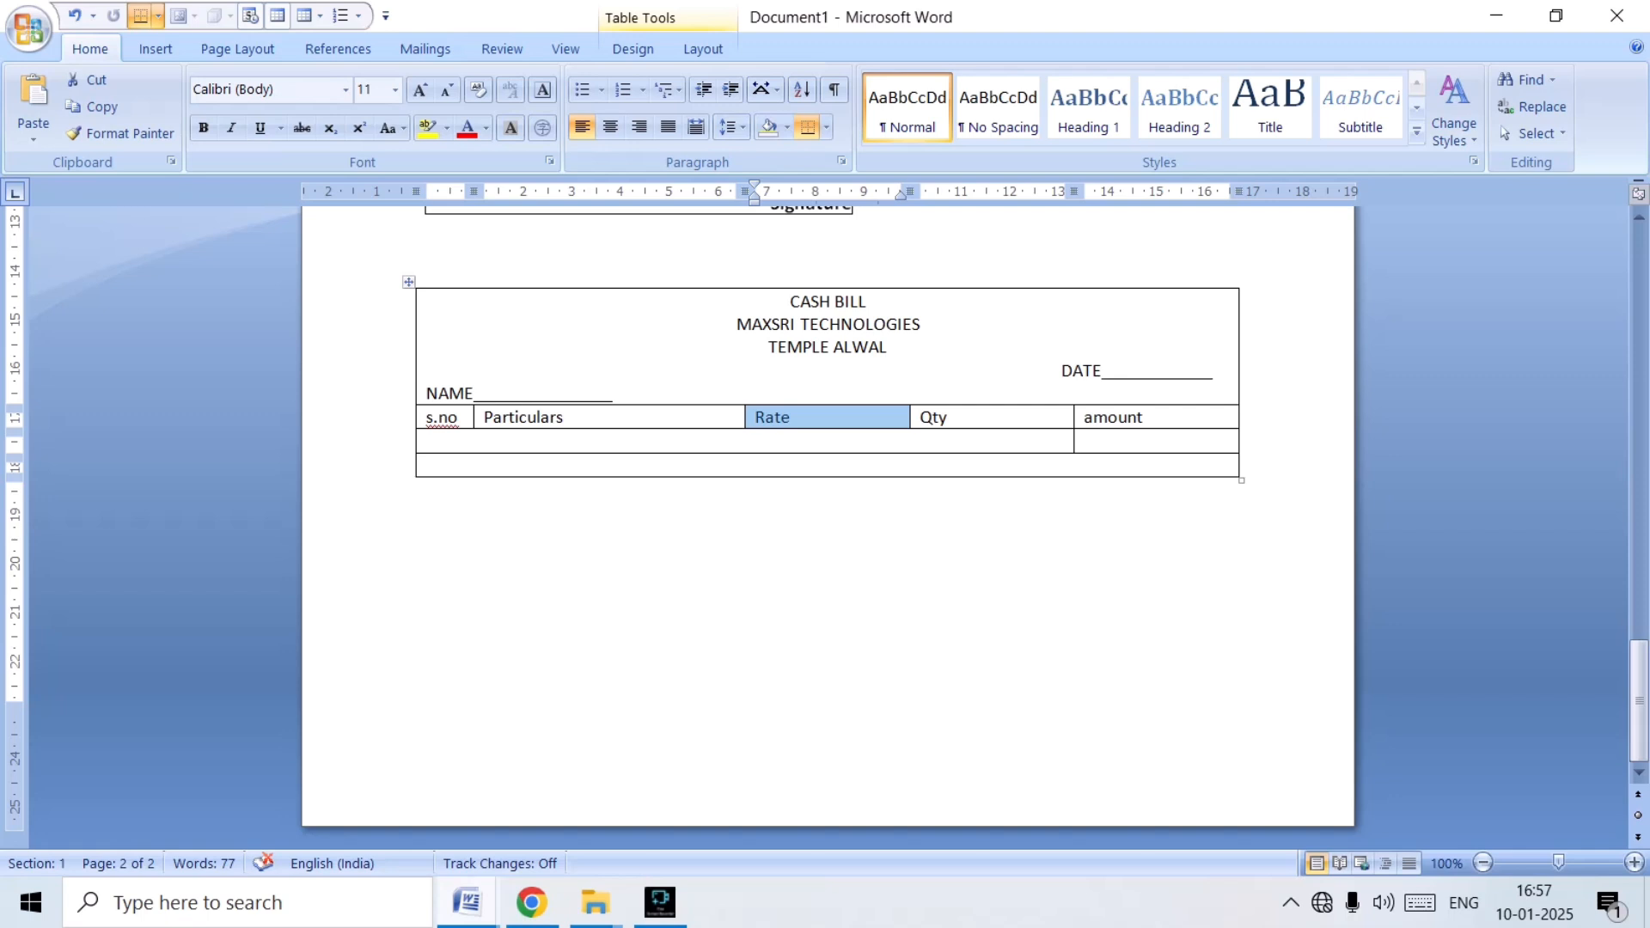
click(427, 465)
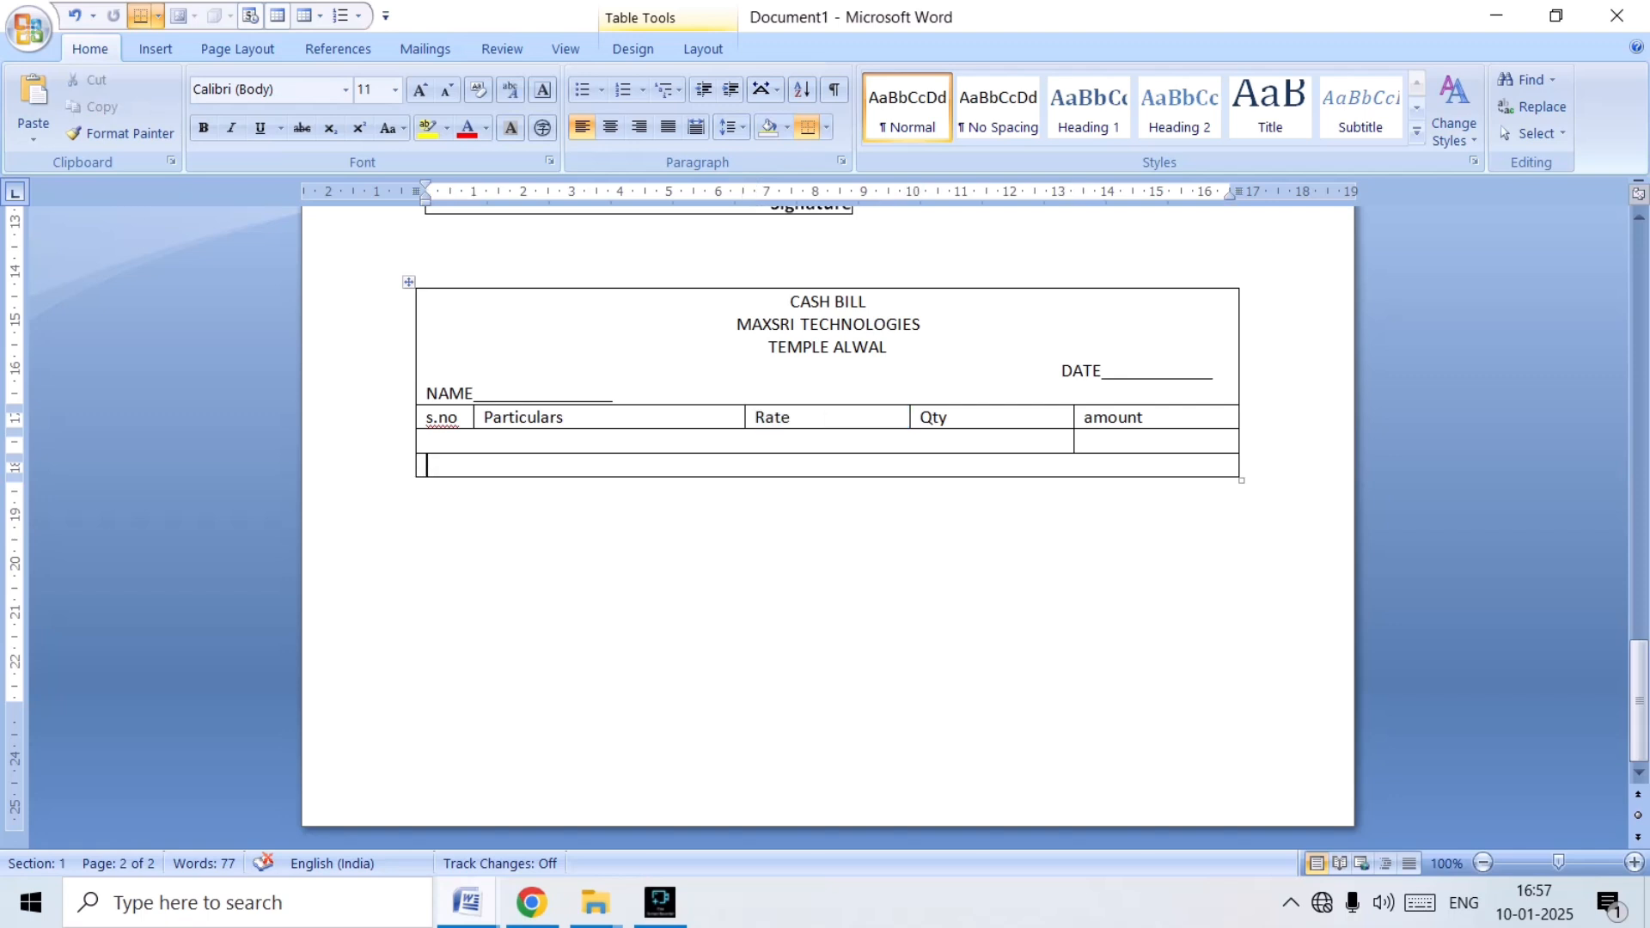
drag(744, 417, 595, 417)
click(643, 418)
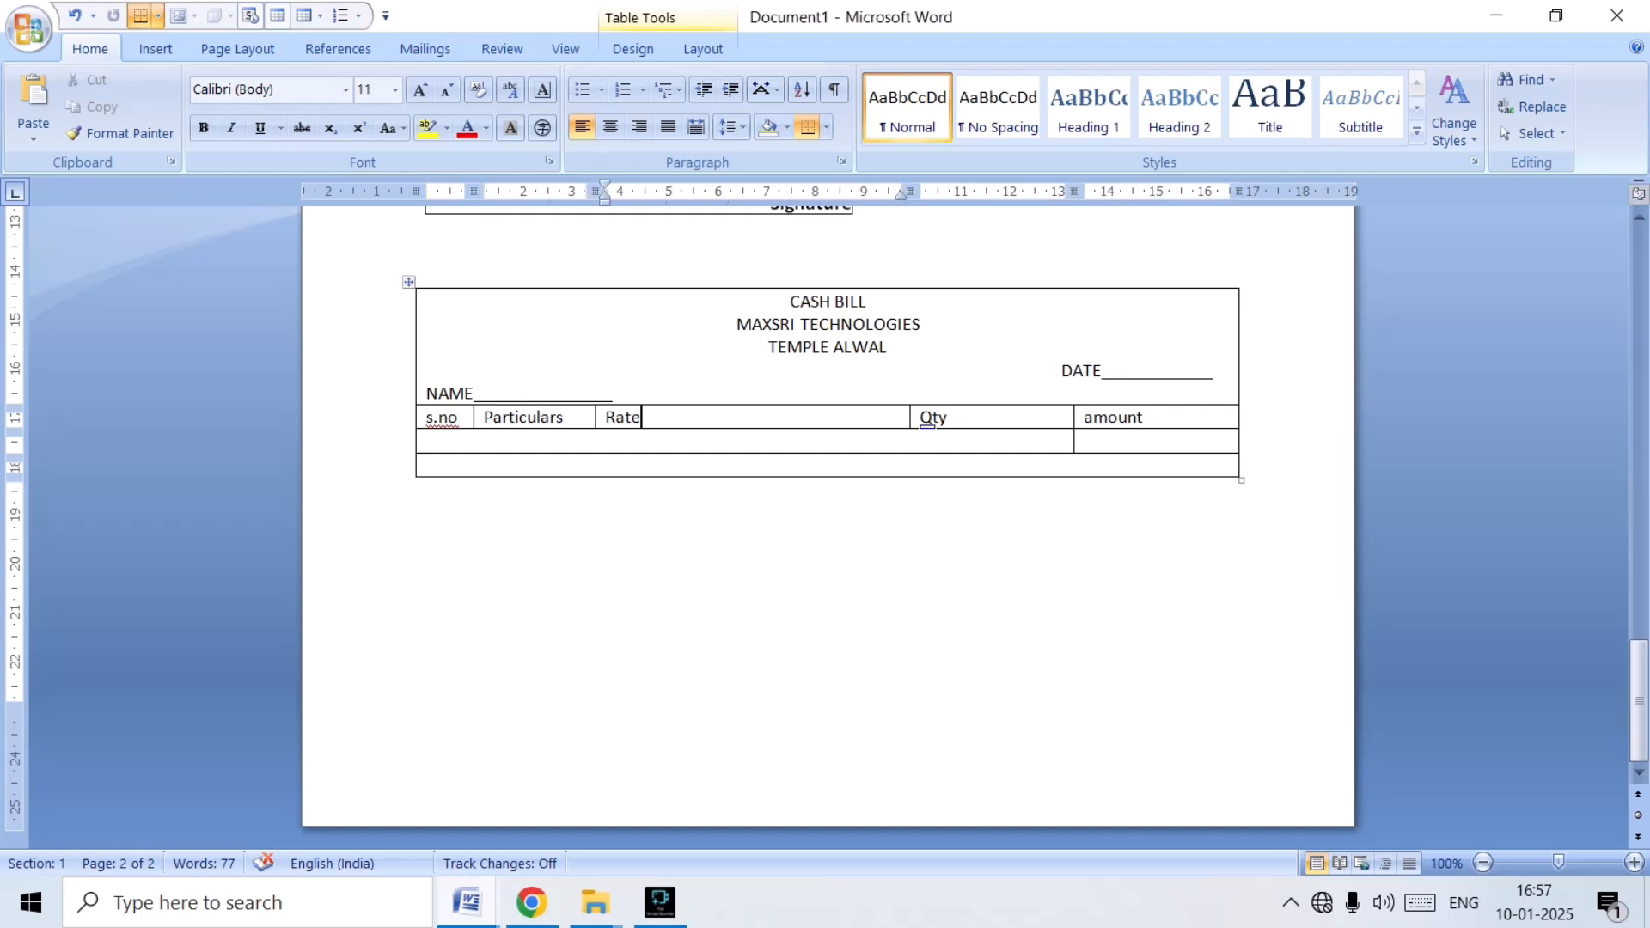
drag(910, 416, 658, 417)
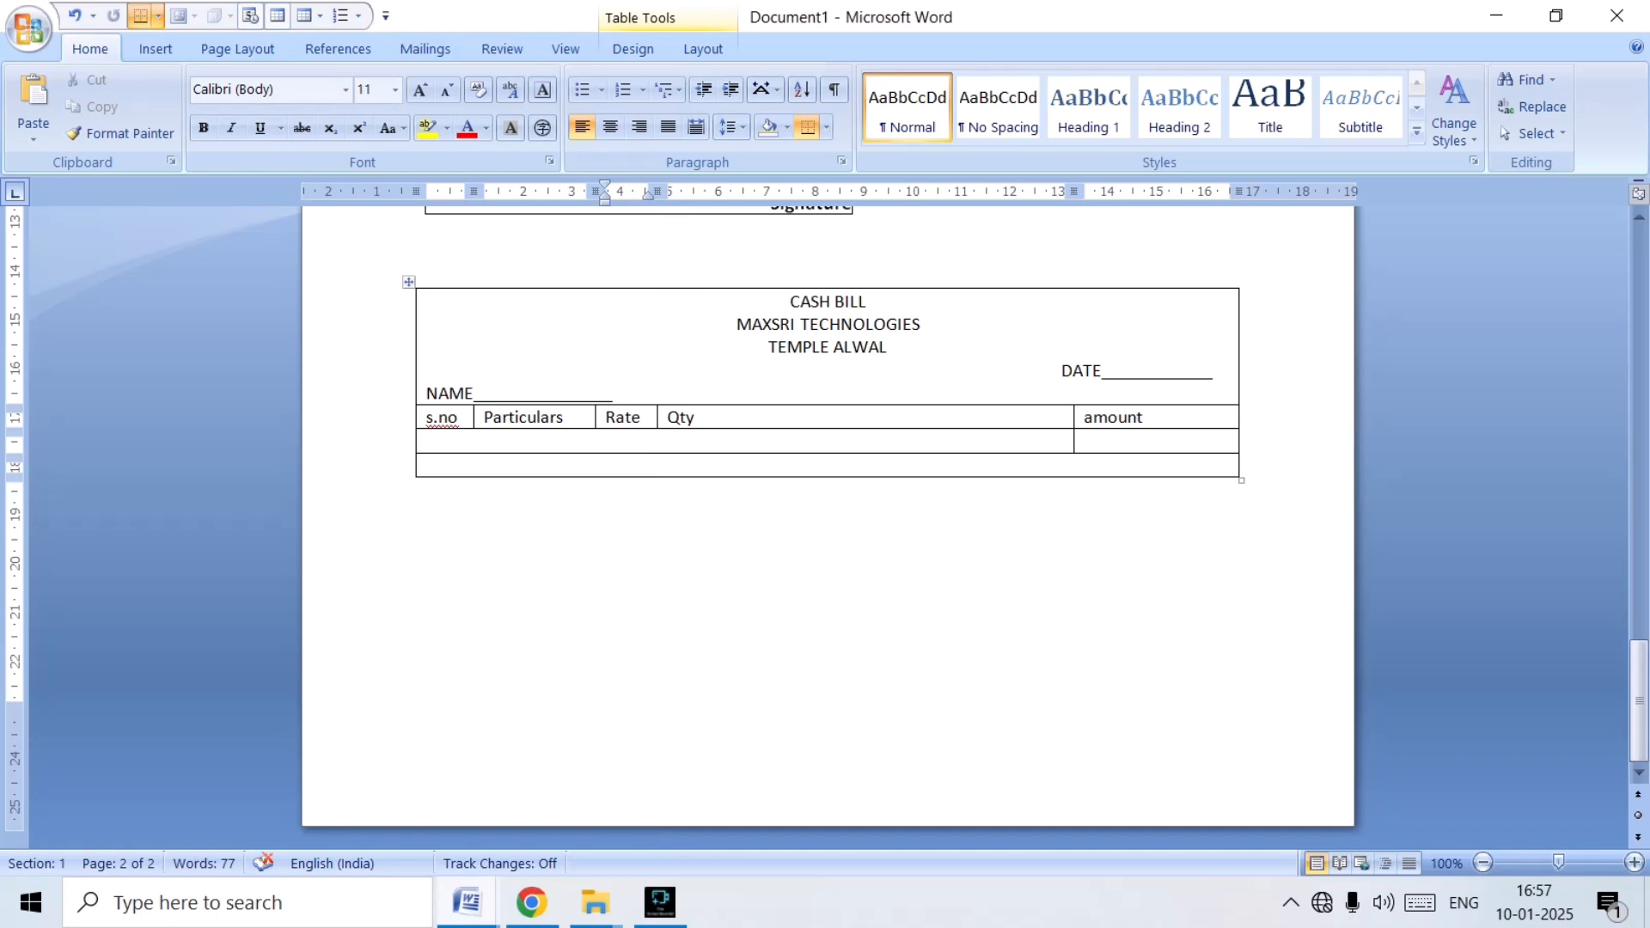
drag(1074, 417, 718, 417)
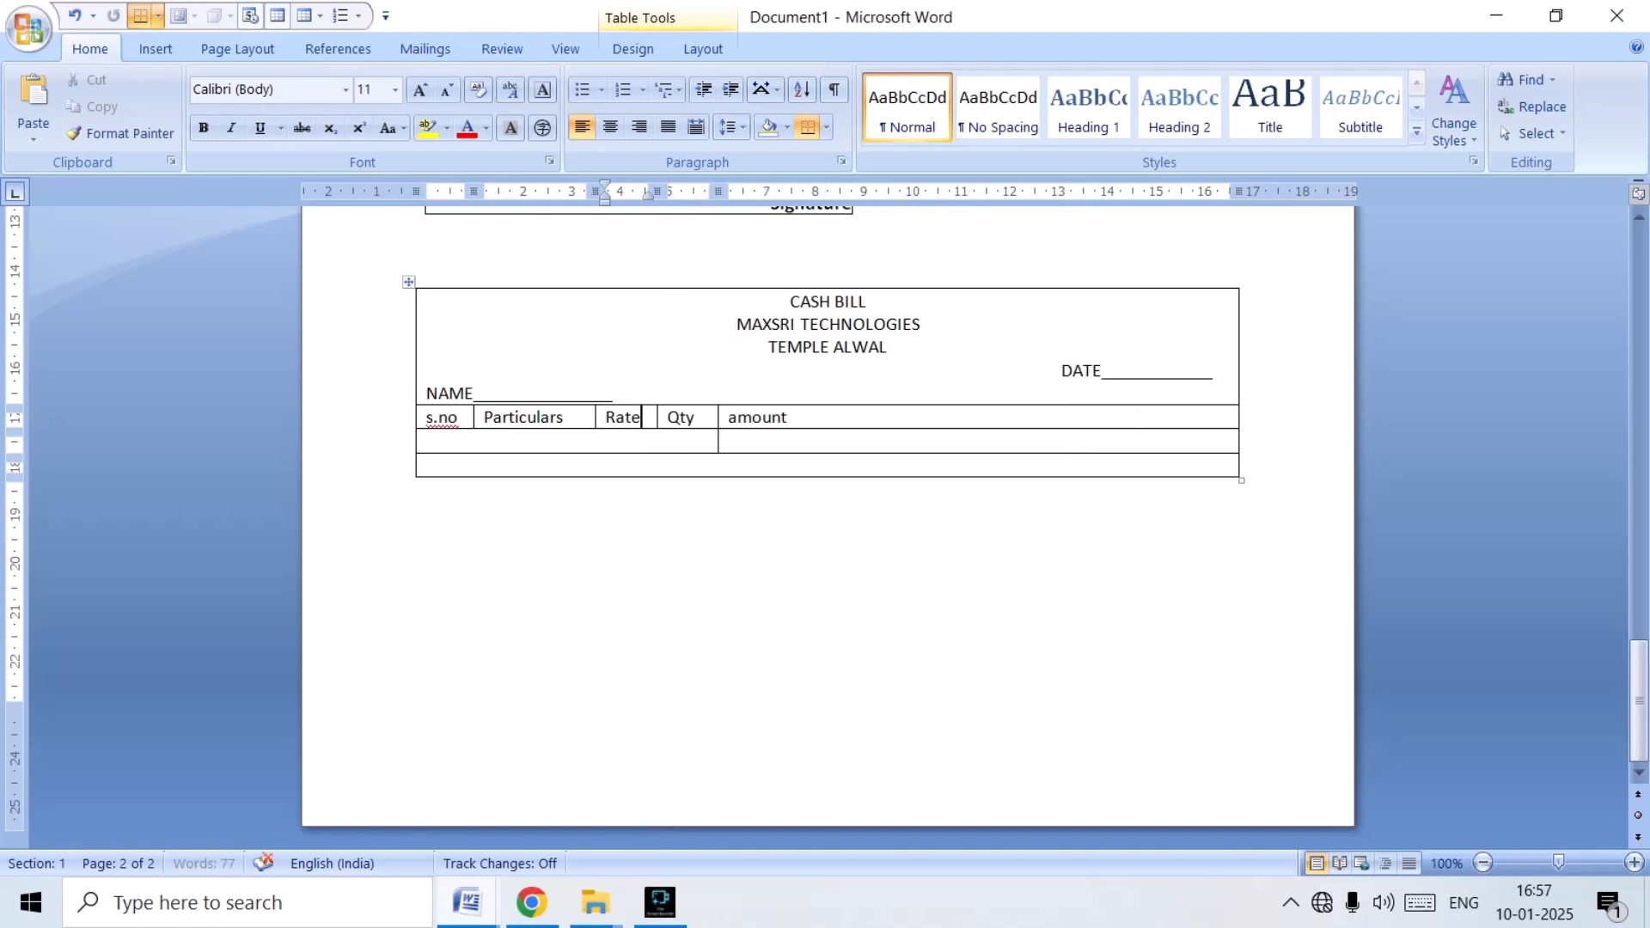
drag(1239, 346, 802, 347)
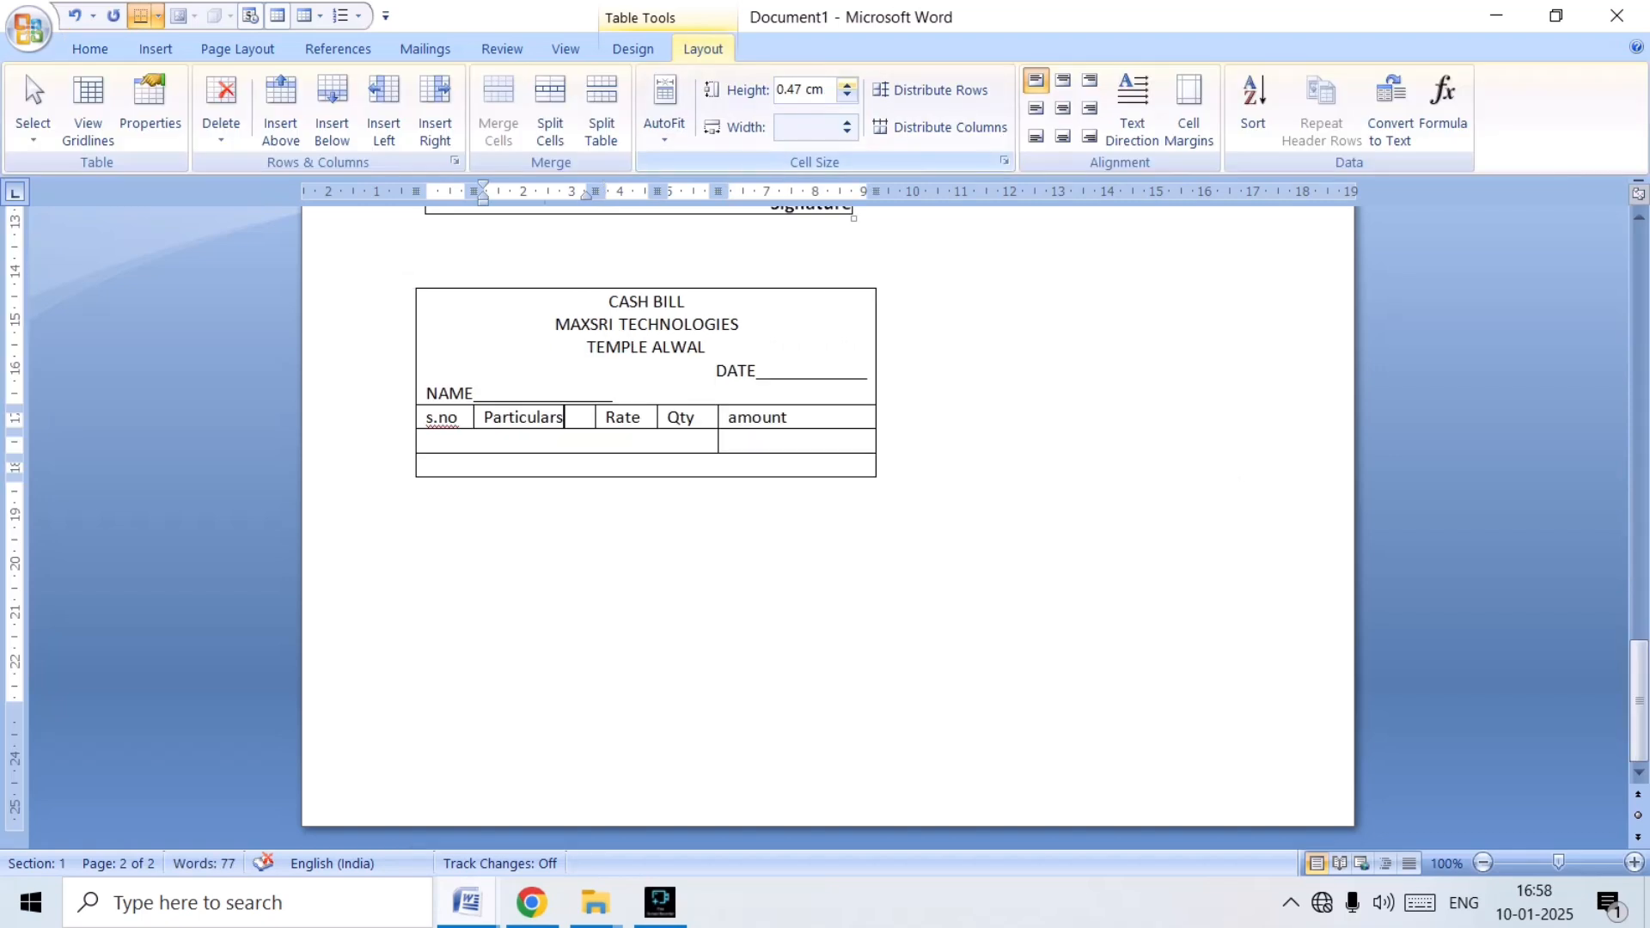
Set the height of the s.no, Particulars, Rate, Qty and amount row to 6 cm.
click(846, 84)
click(847, 84)
click(846, 84)
drag(847, 84, 846, 84)
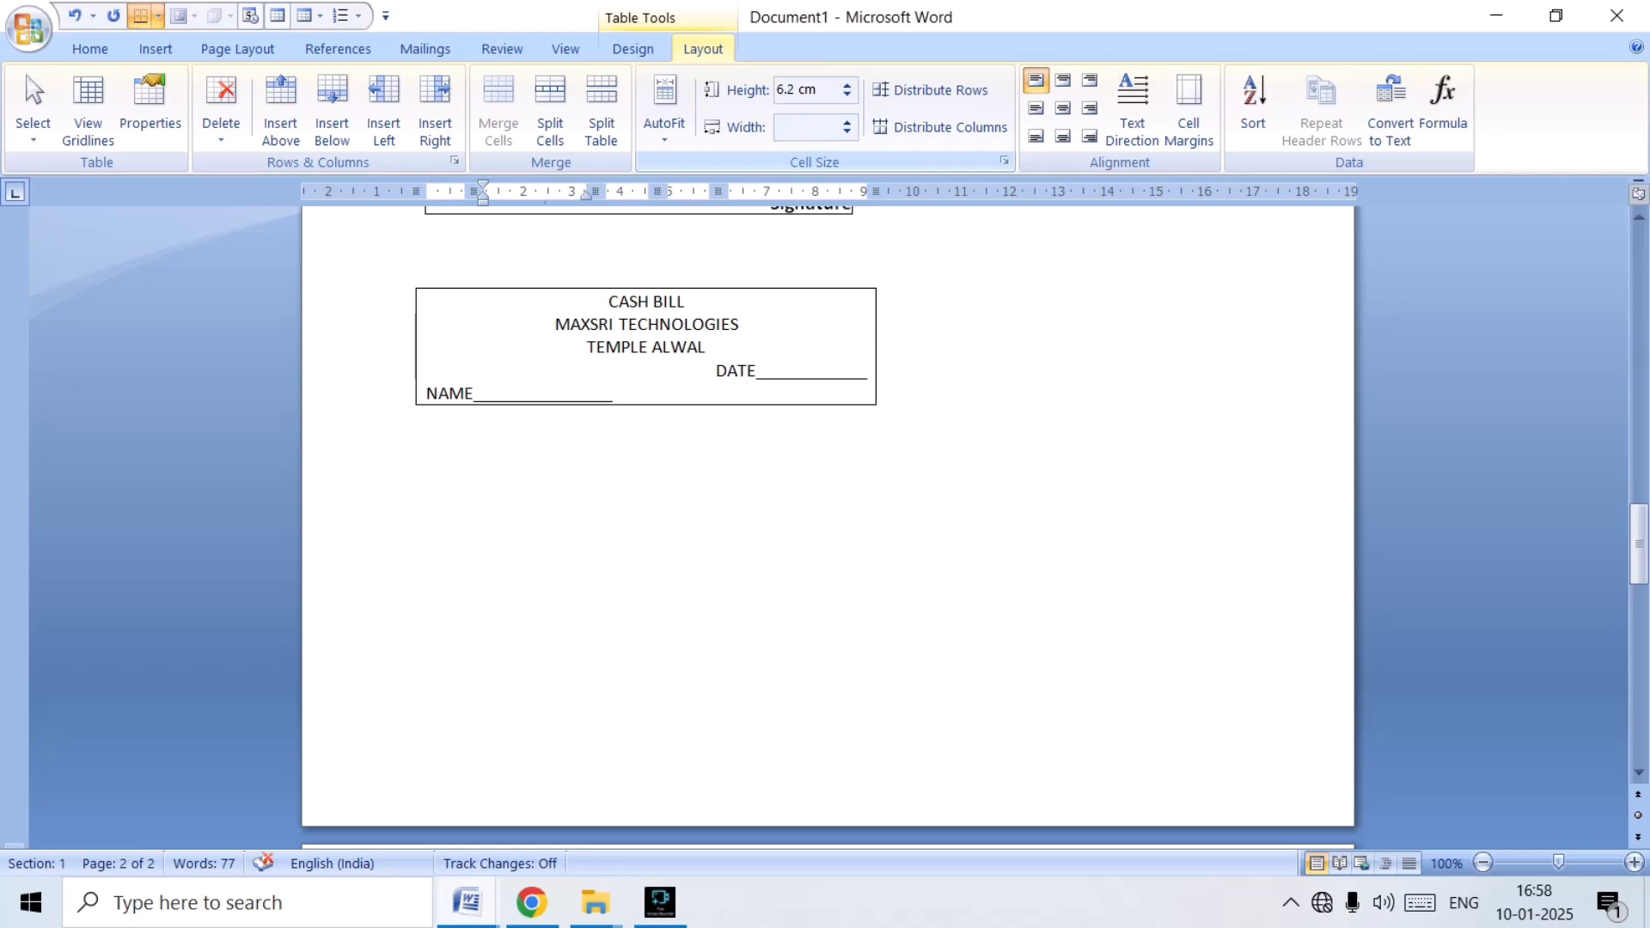
click(846, 96)
click(847, 95)
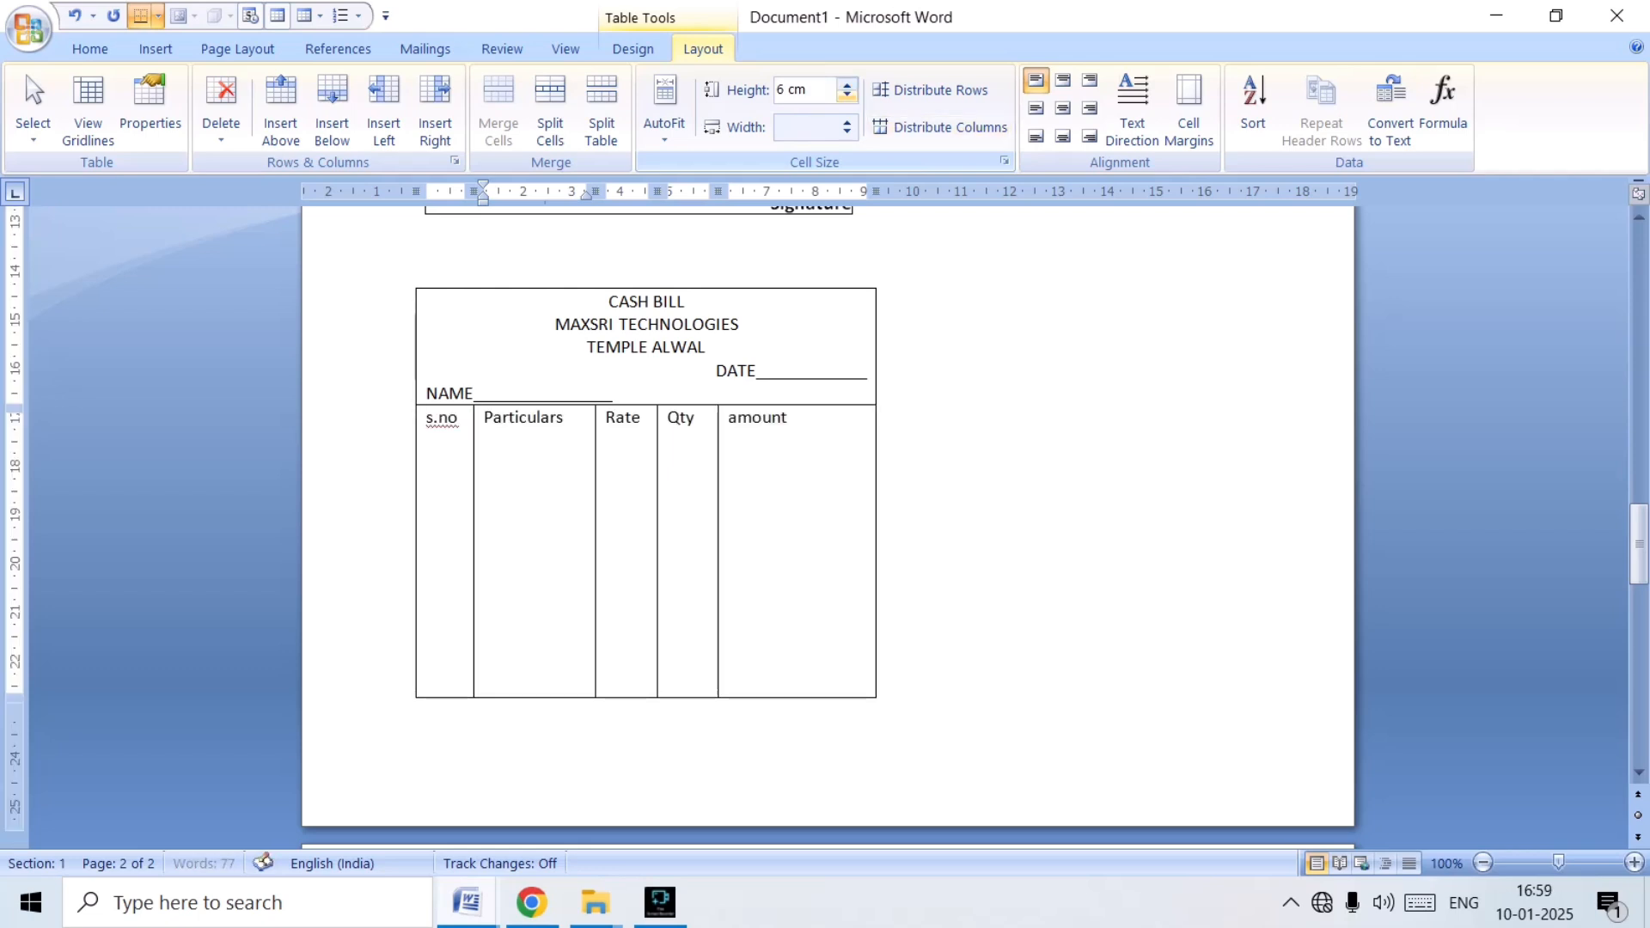
Insert blank paragraphs above the new cash bill table to push the whole table onto page 3.
click(880, 418)
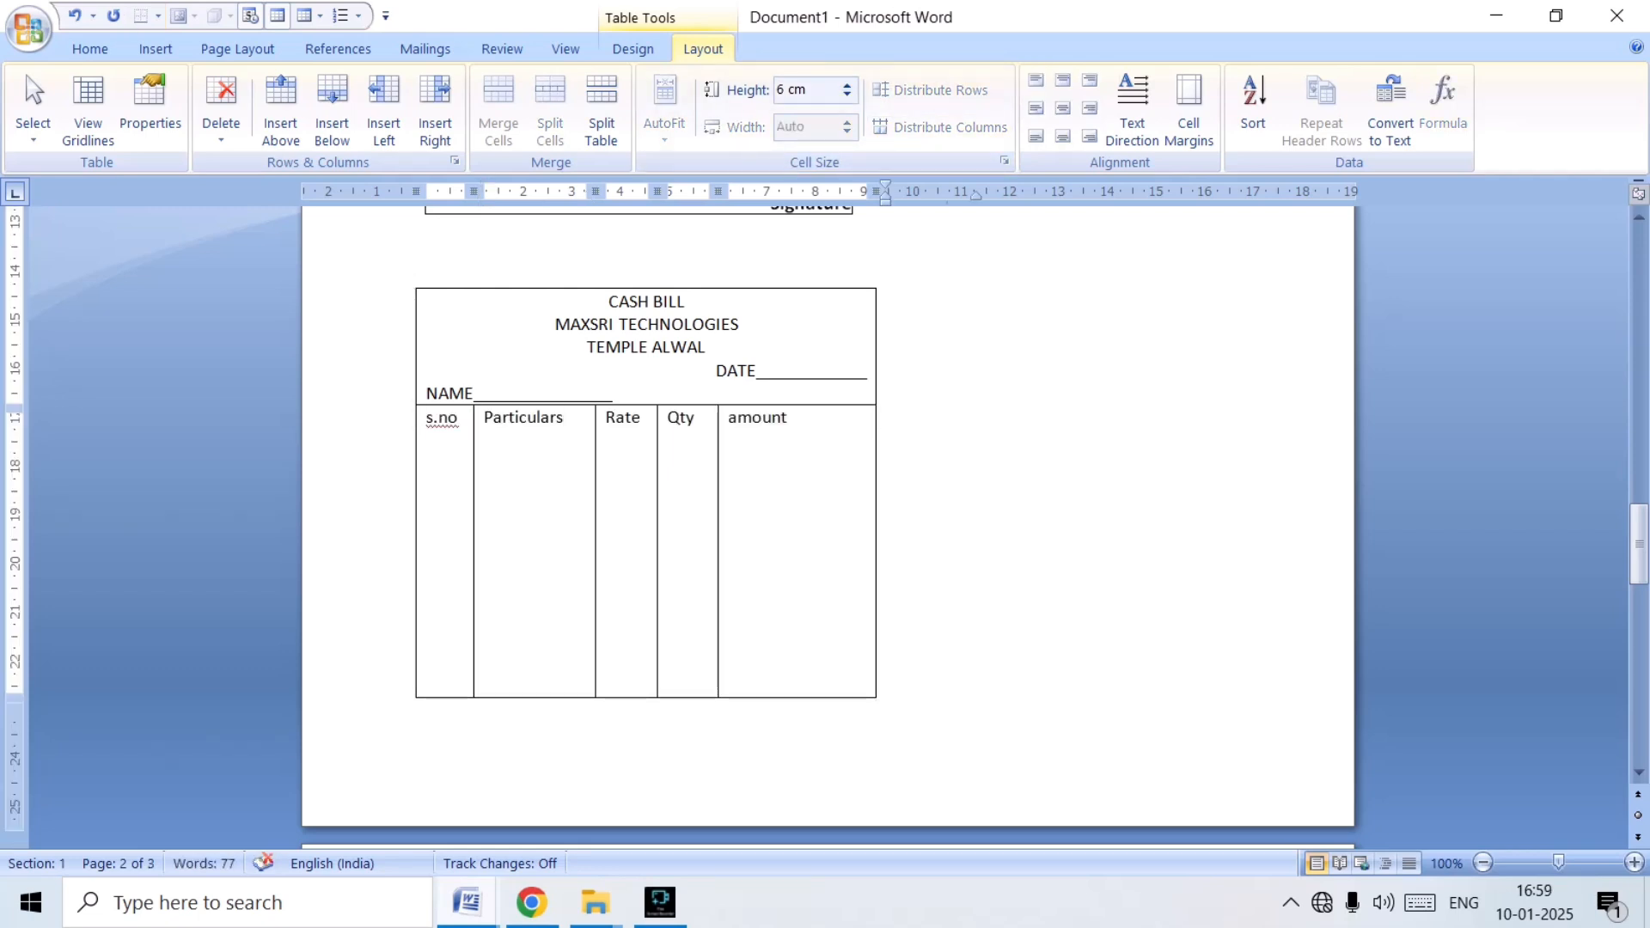
double_click(874, 226)
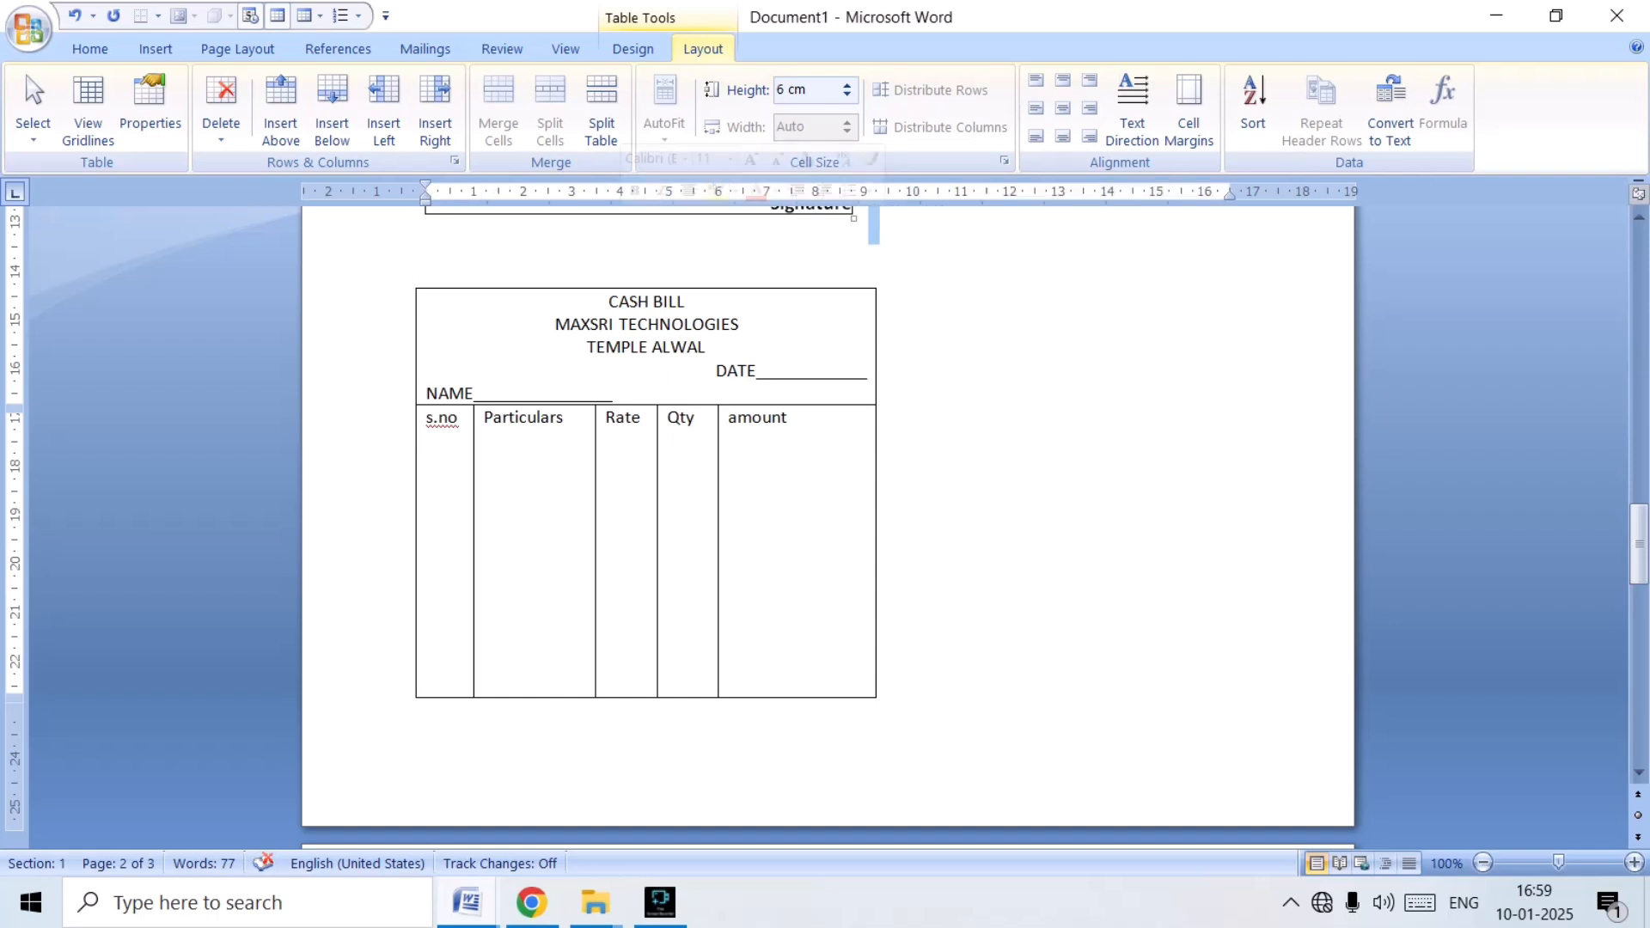
click(428, 256)
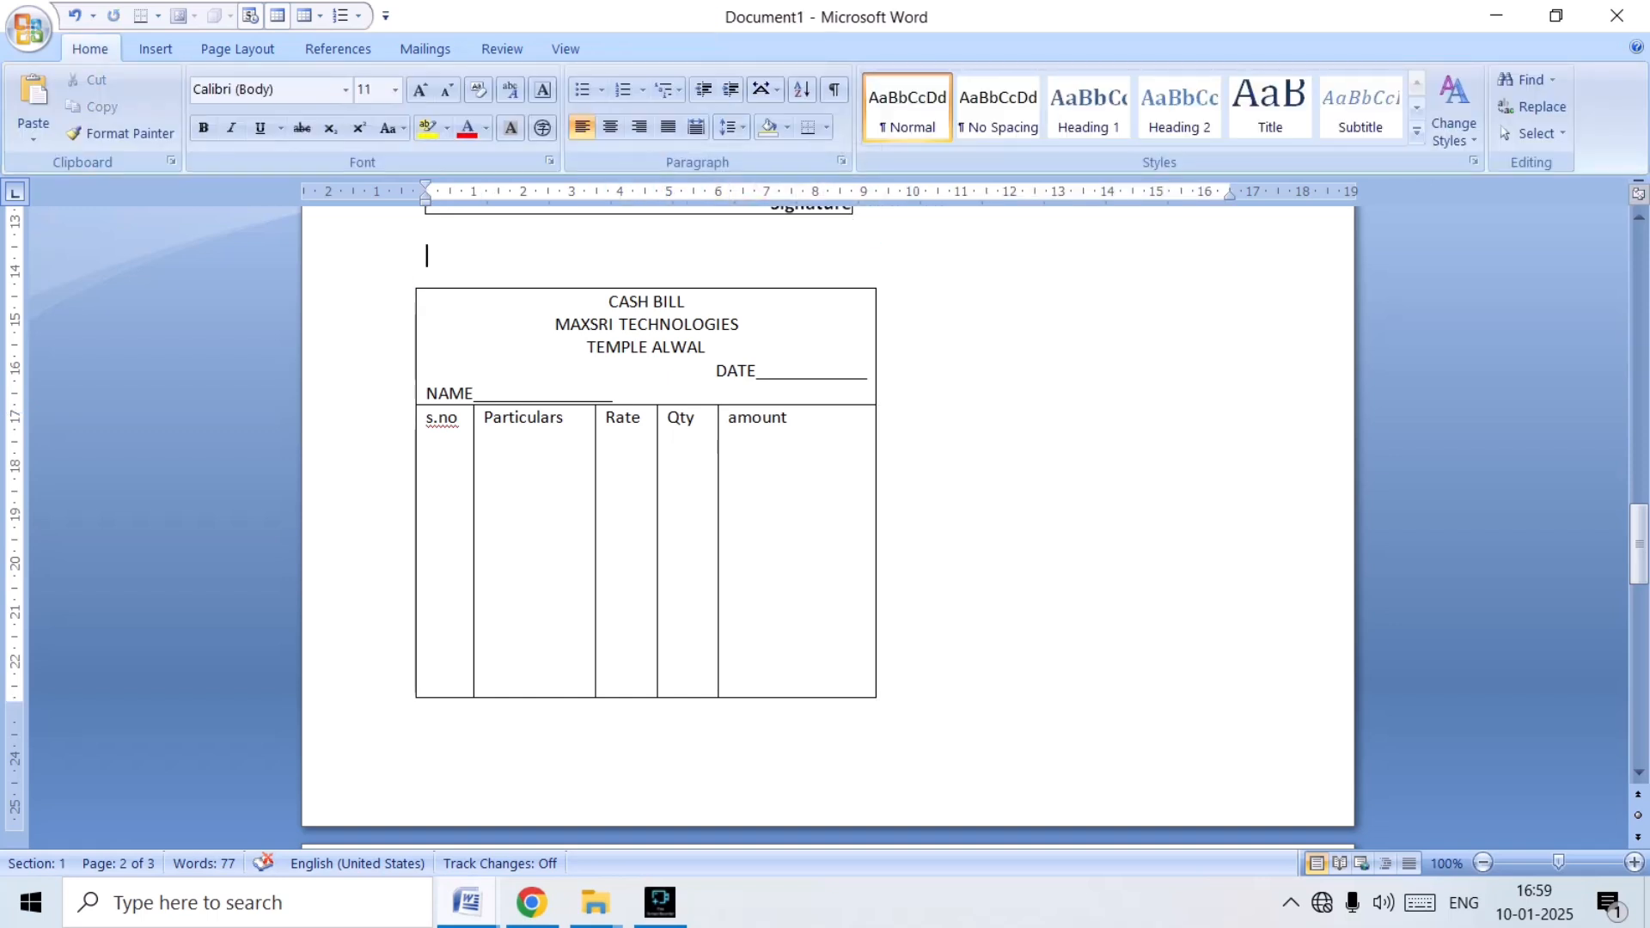
key(Return)
key(Return)
key(Return)
key(Return)
key(Return)
key(Return)
key(Return)
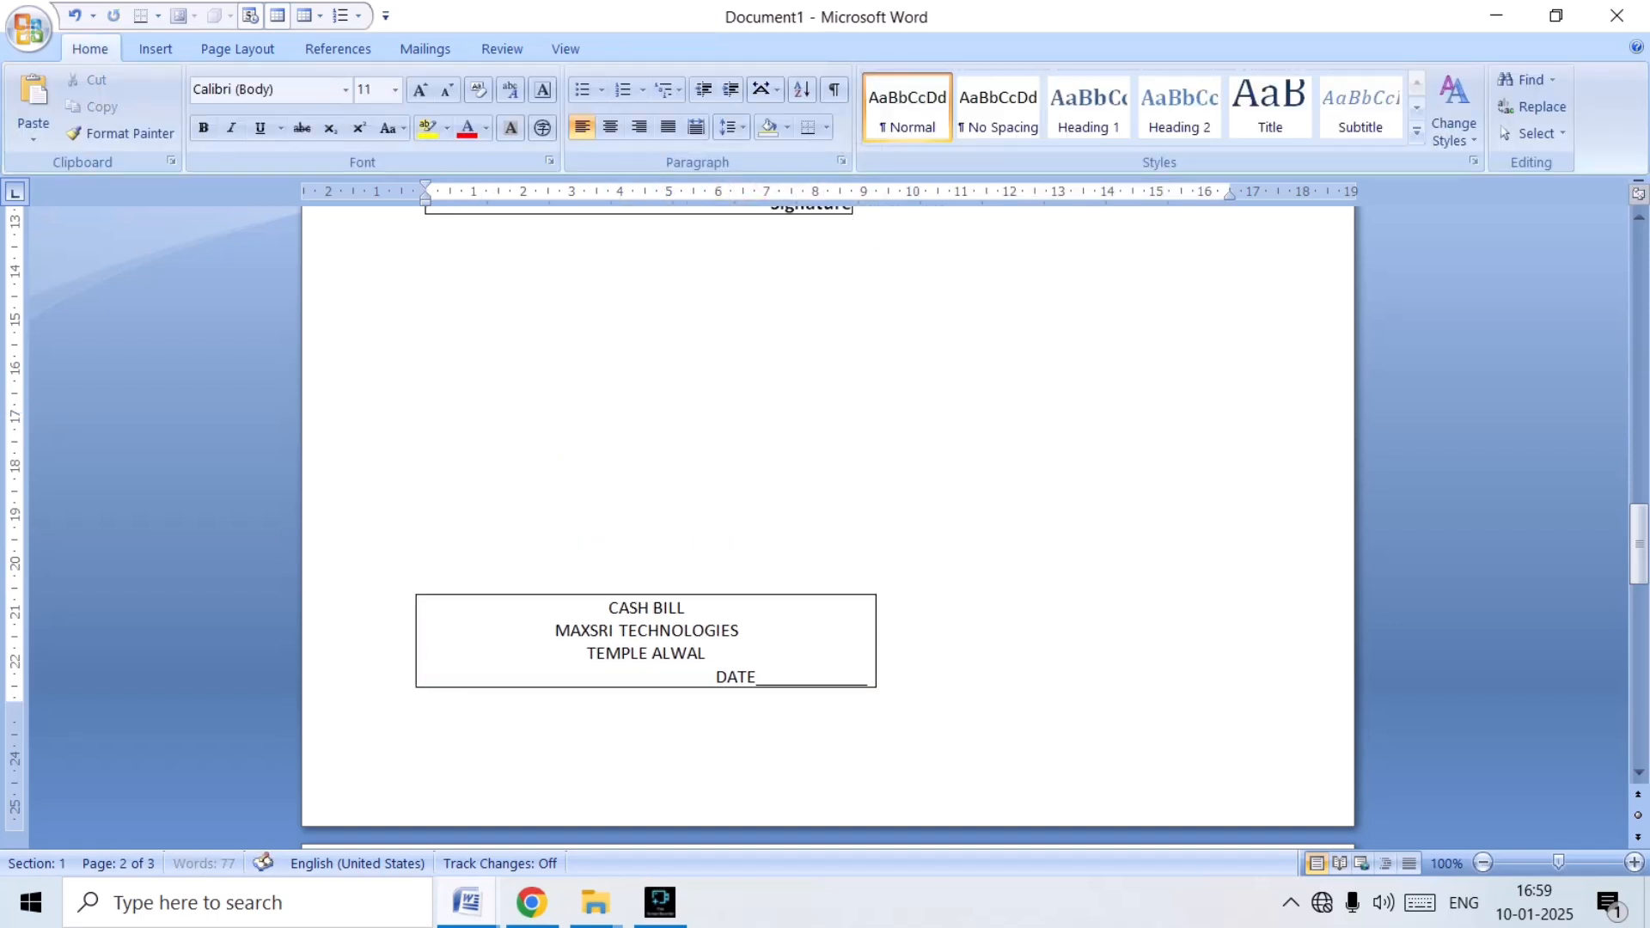
key(Return)
key(Return)
key(Return)
scroll(827, 528, down, 3)
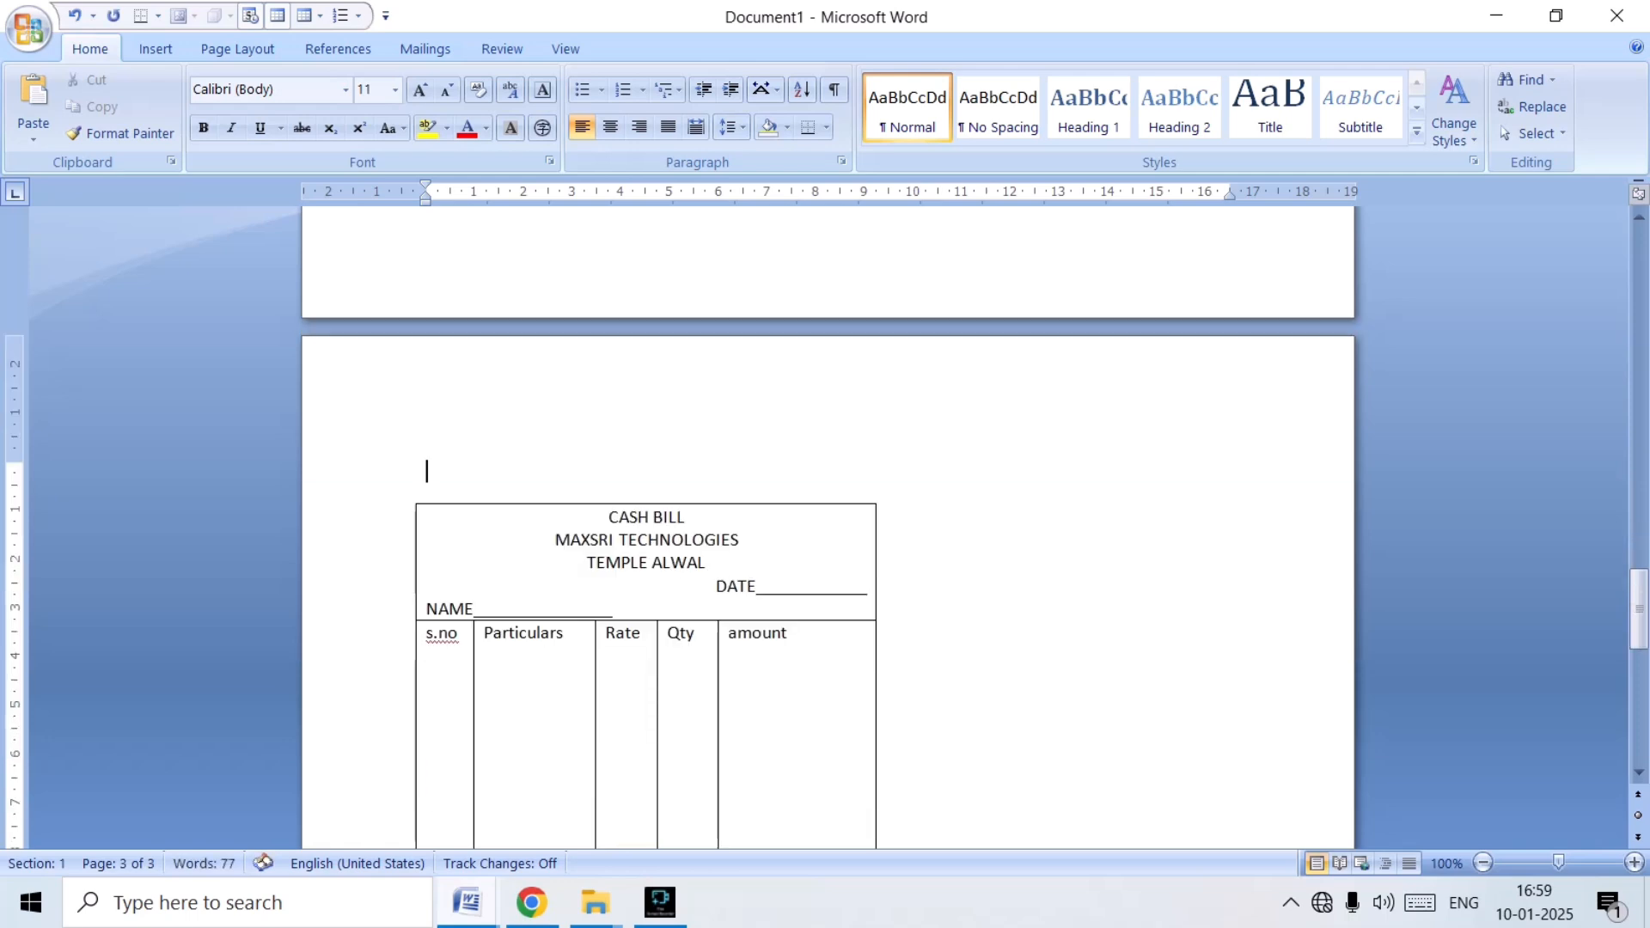
Set the height of the s.no, Particulars, Rate, Qty and amount row to 6.5 cm.
scroll(828, 529, down, 10)
scroll(645, 516, up, 7)
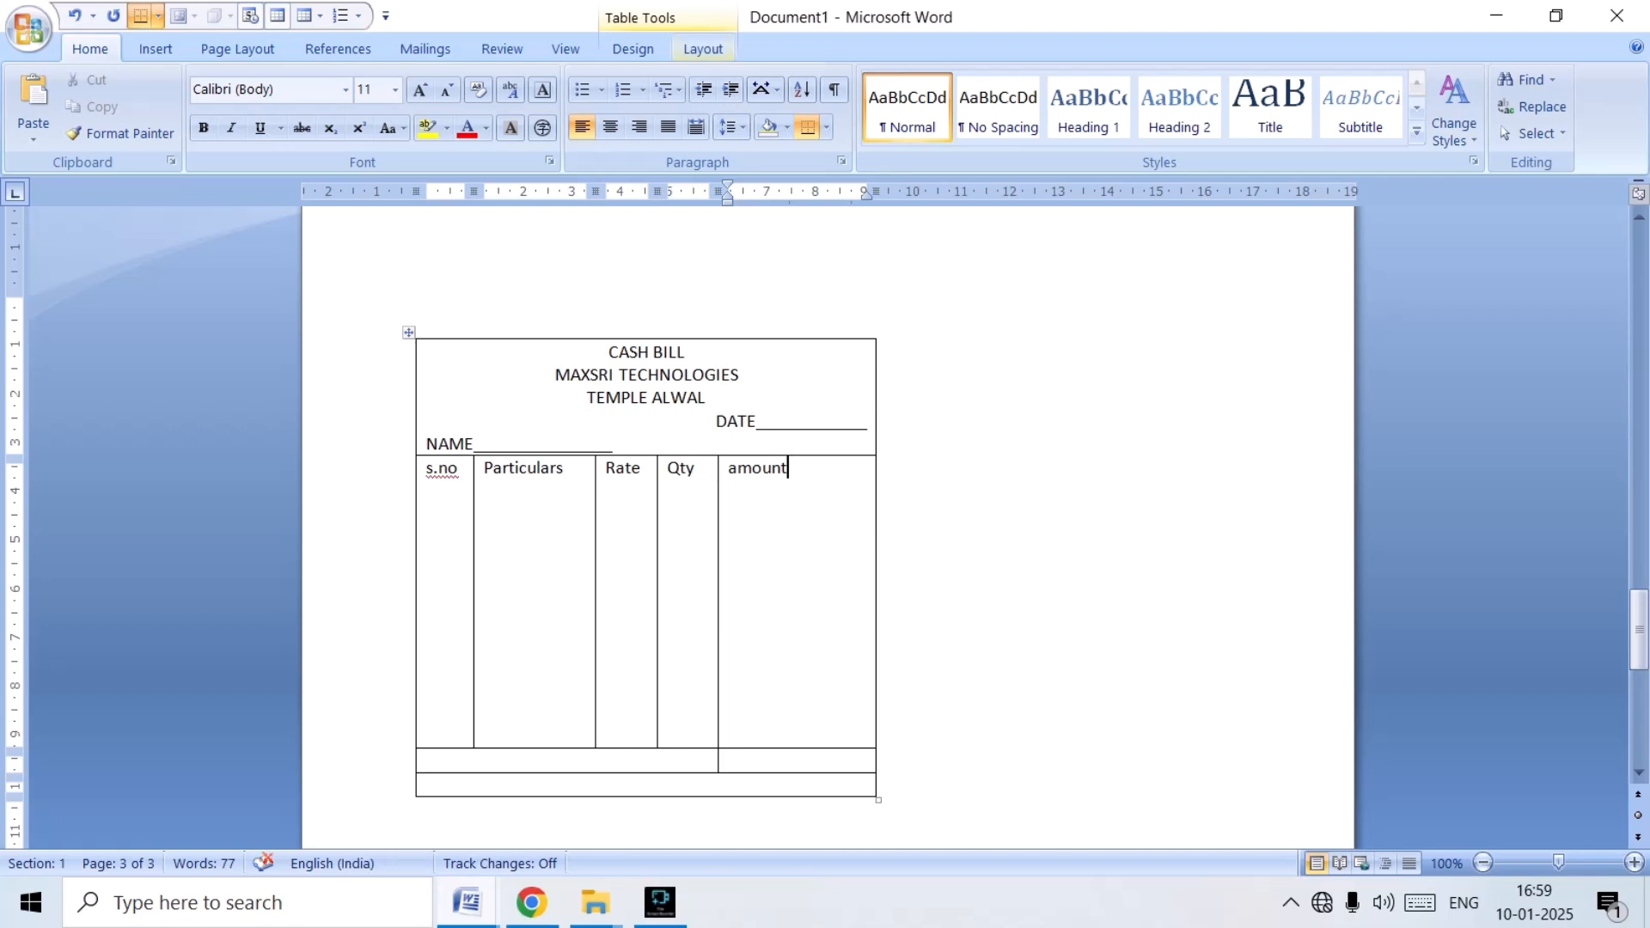
click(703, 49)
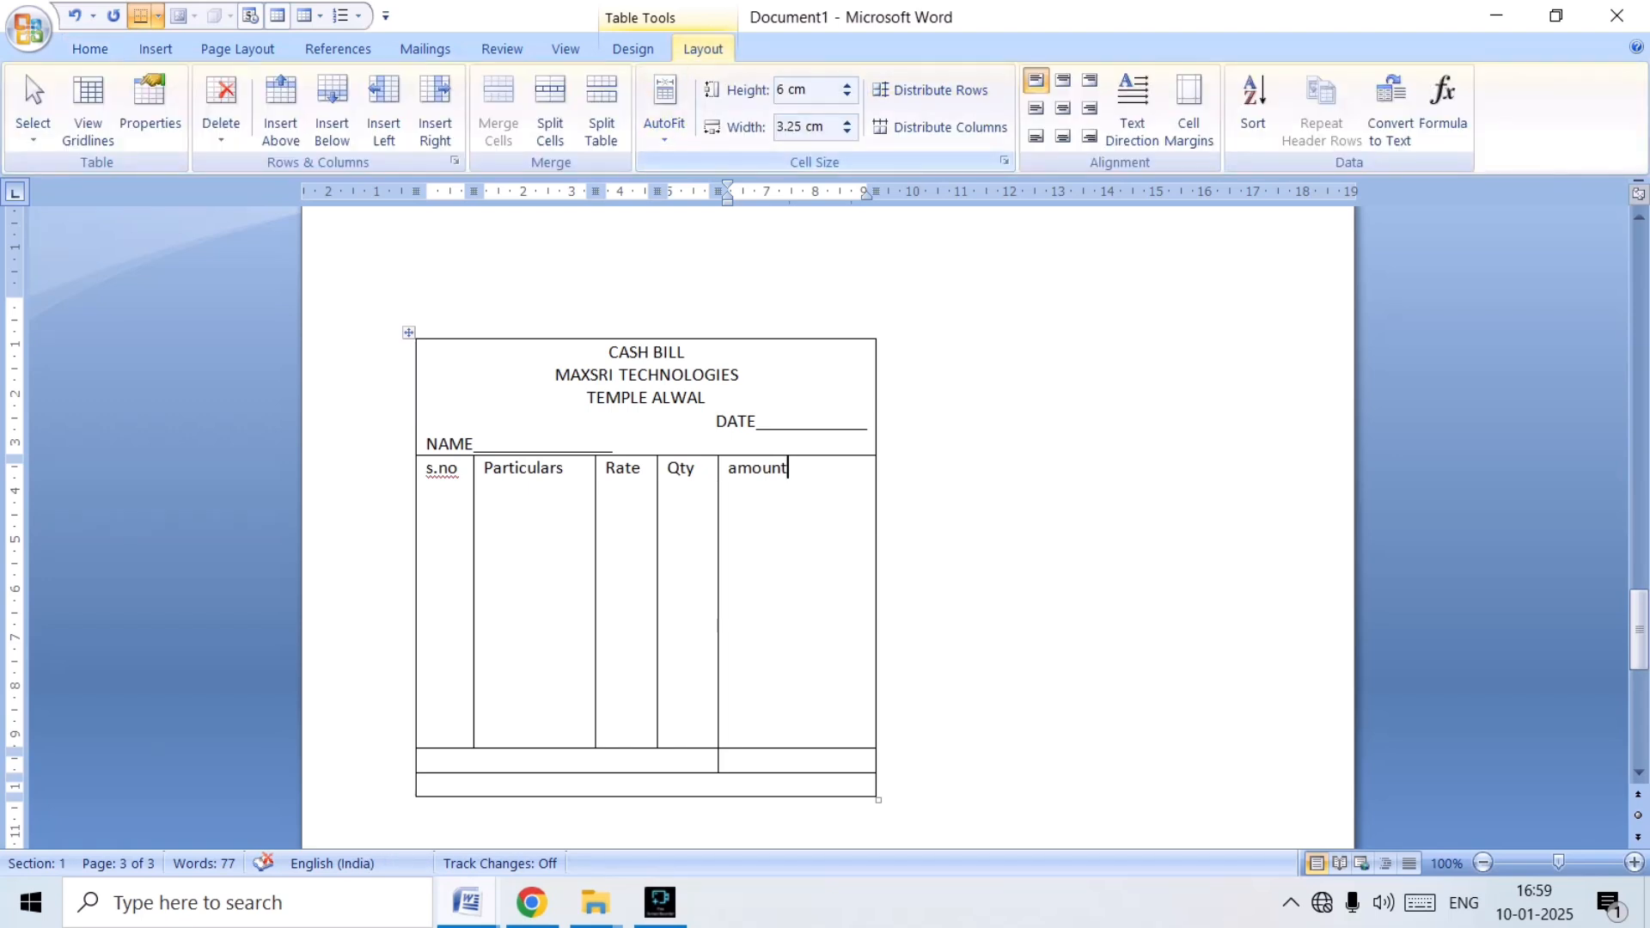
click(847, 84)
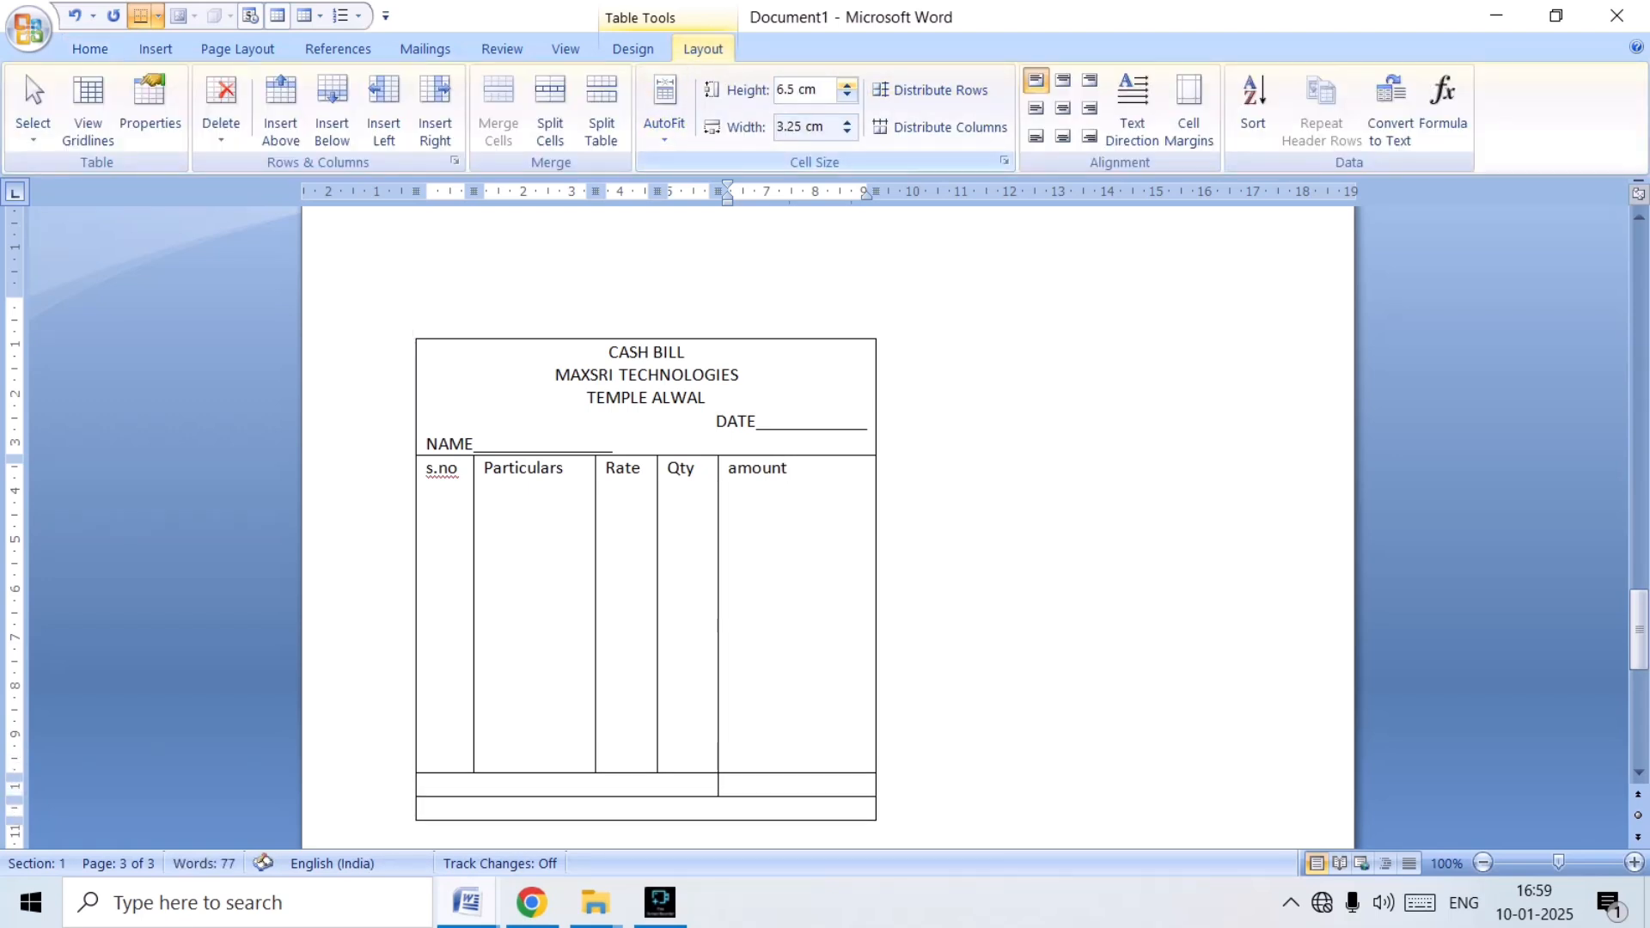
scroll(828, 526, down, 4)
scroll(827, 527, up, 4)
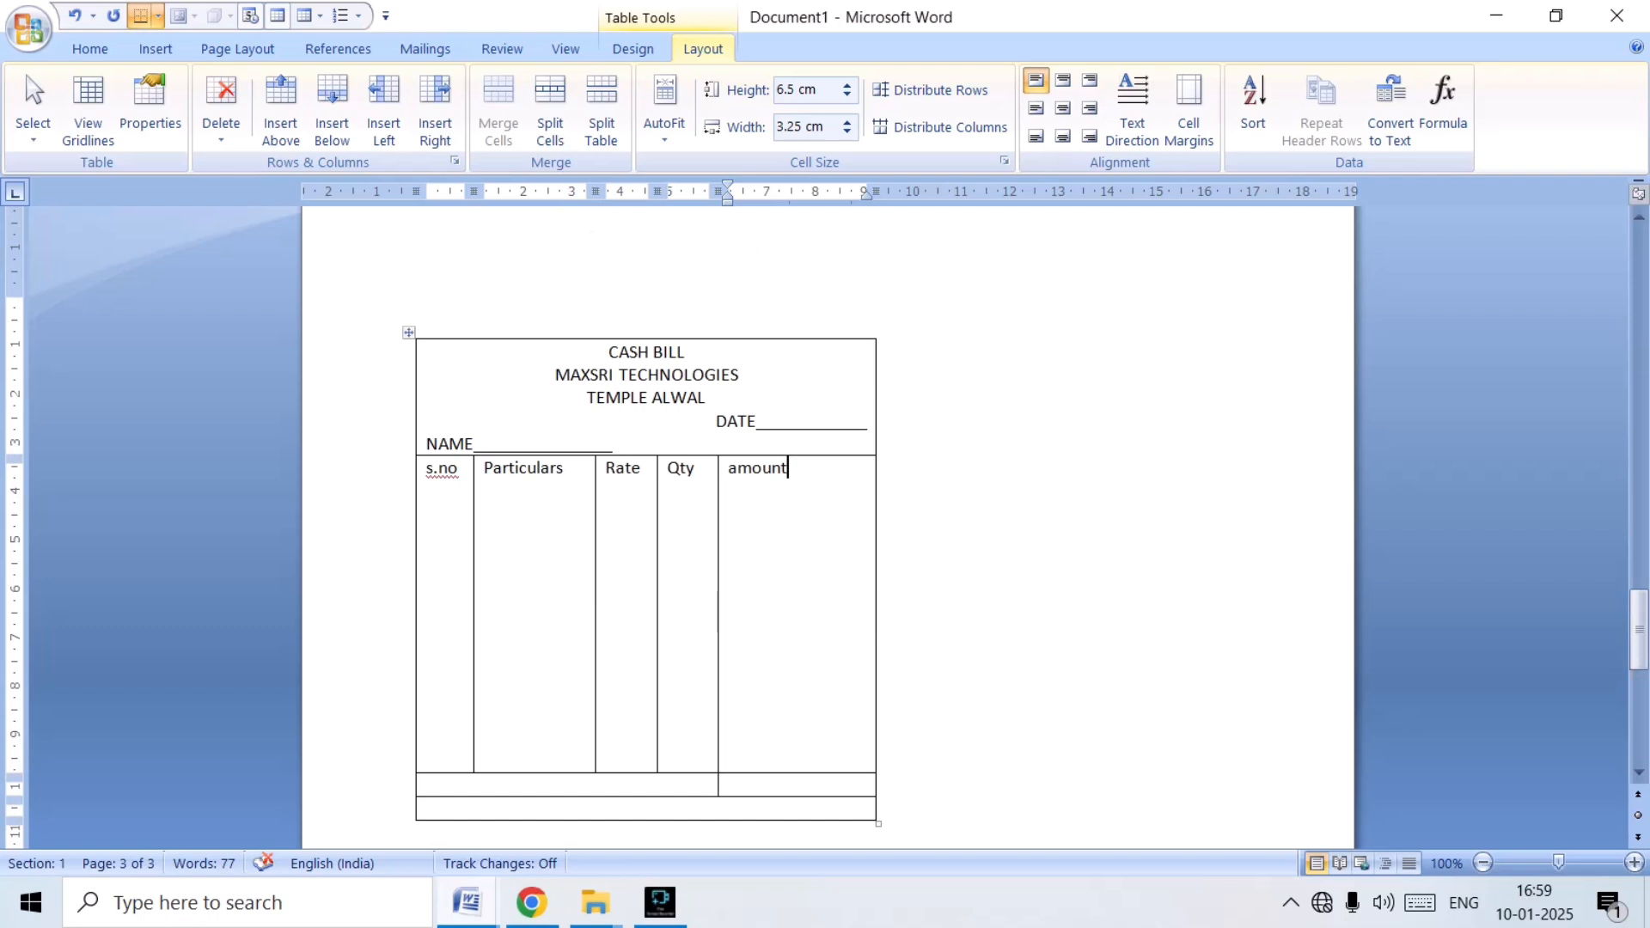
Bold the CASH BILL, MAXSRI TECHNOLOGIES and TEMPLE ALWAL lines and enlarge their font by two size steps.
drag(608, 352, 717, 398)
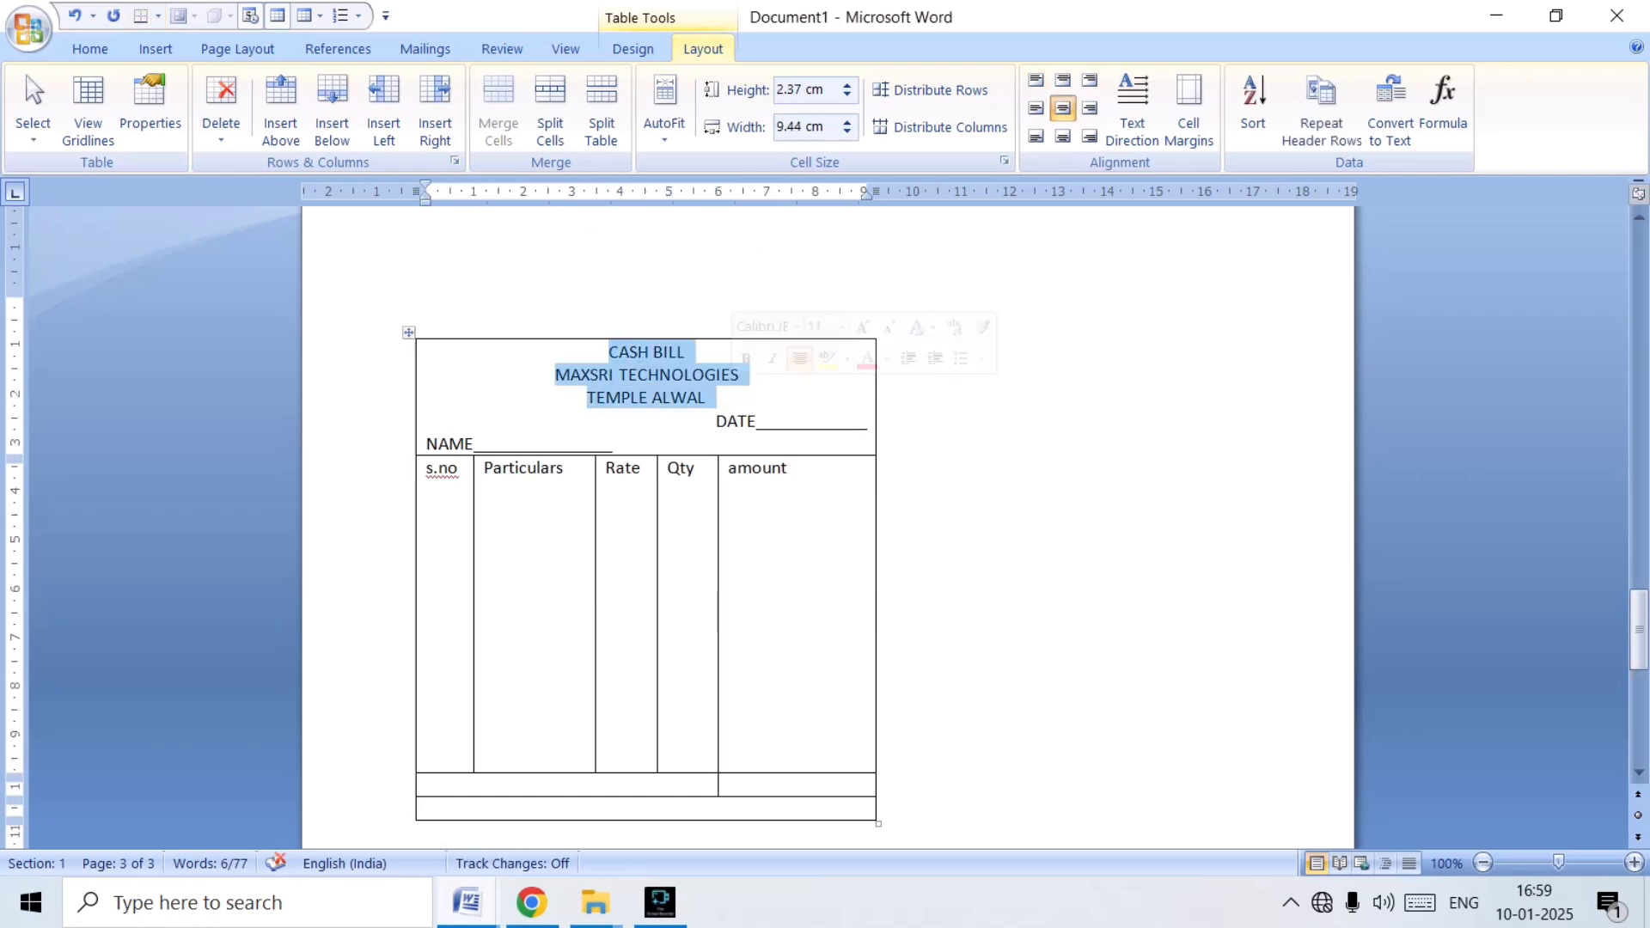
key(ctrl+b)
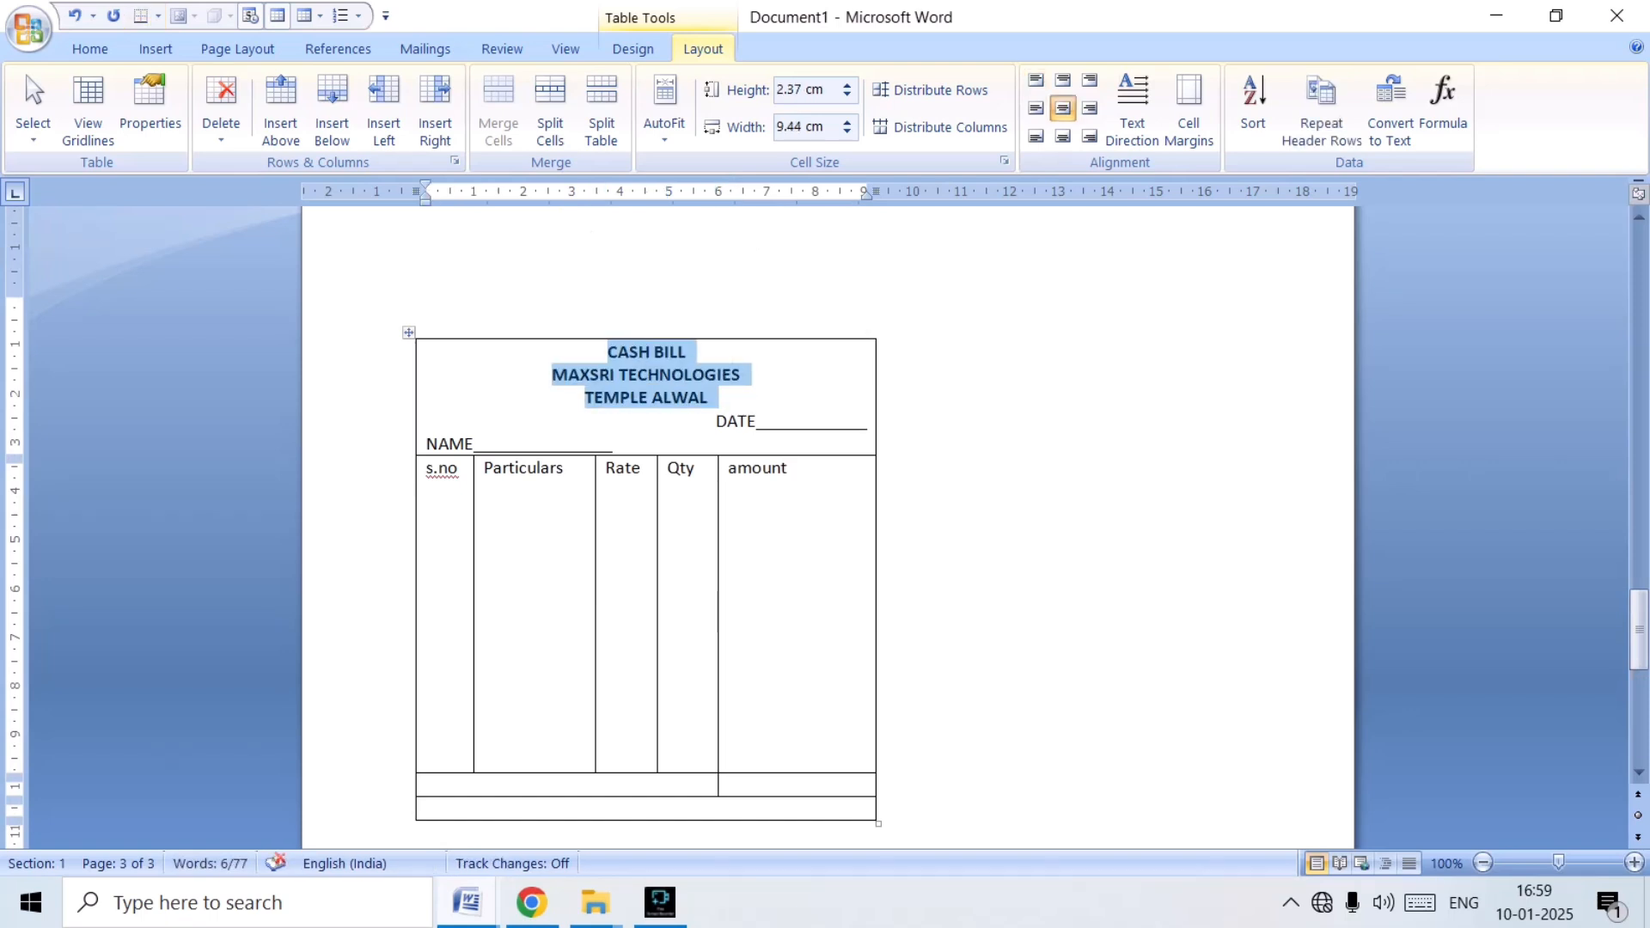
key(ctrl+shift+period)
key(ctrl+shift+period)
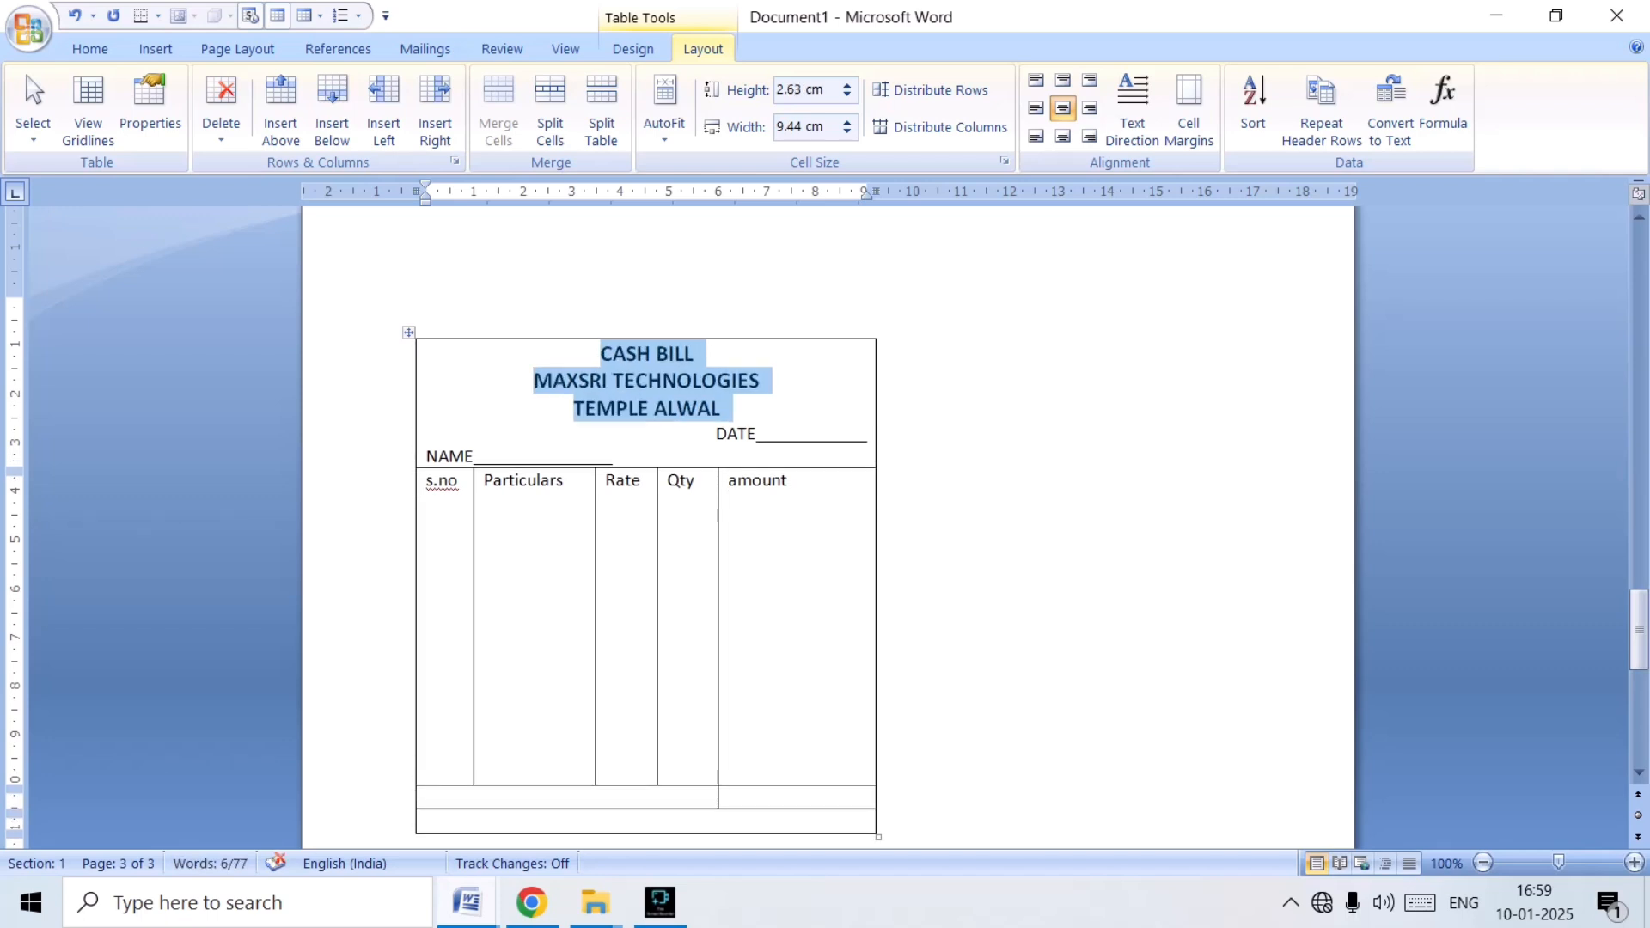
Bold the DATE and NAME lines in the heading cell, keeping the three title lines bold.
click(698, 408)
drag(716, 433, 868, 435)
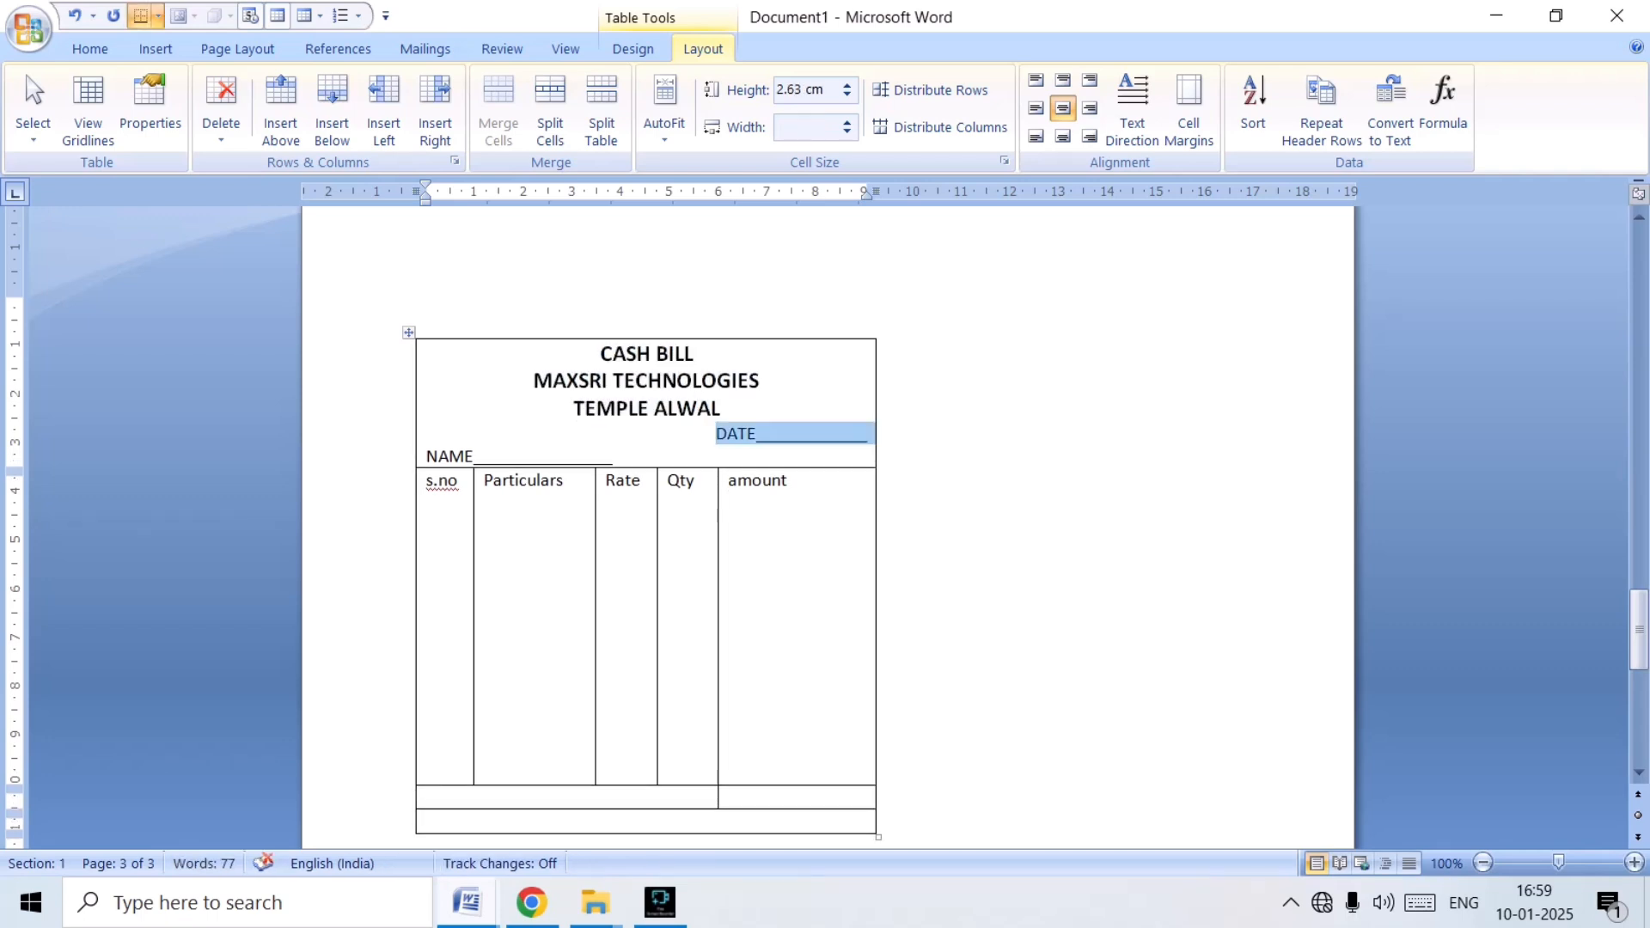
key(ctrl+b)
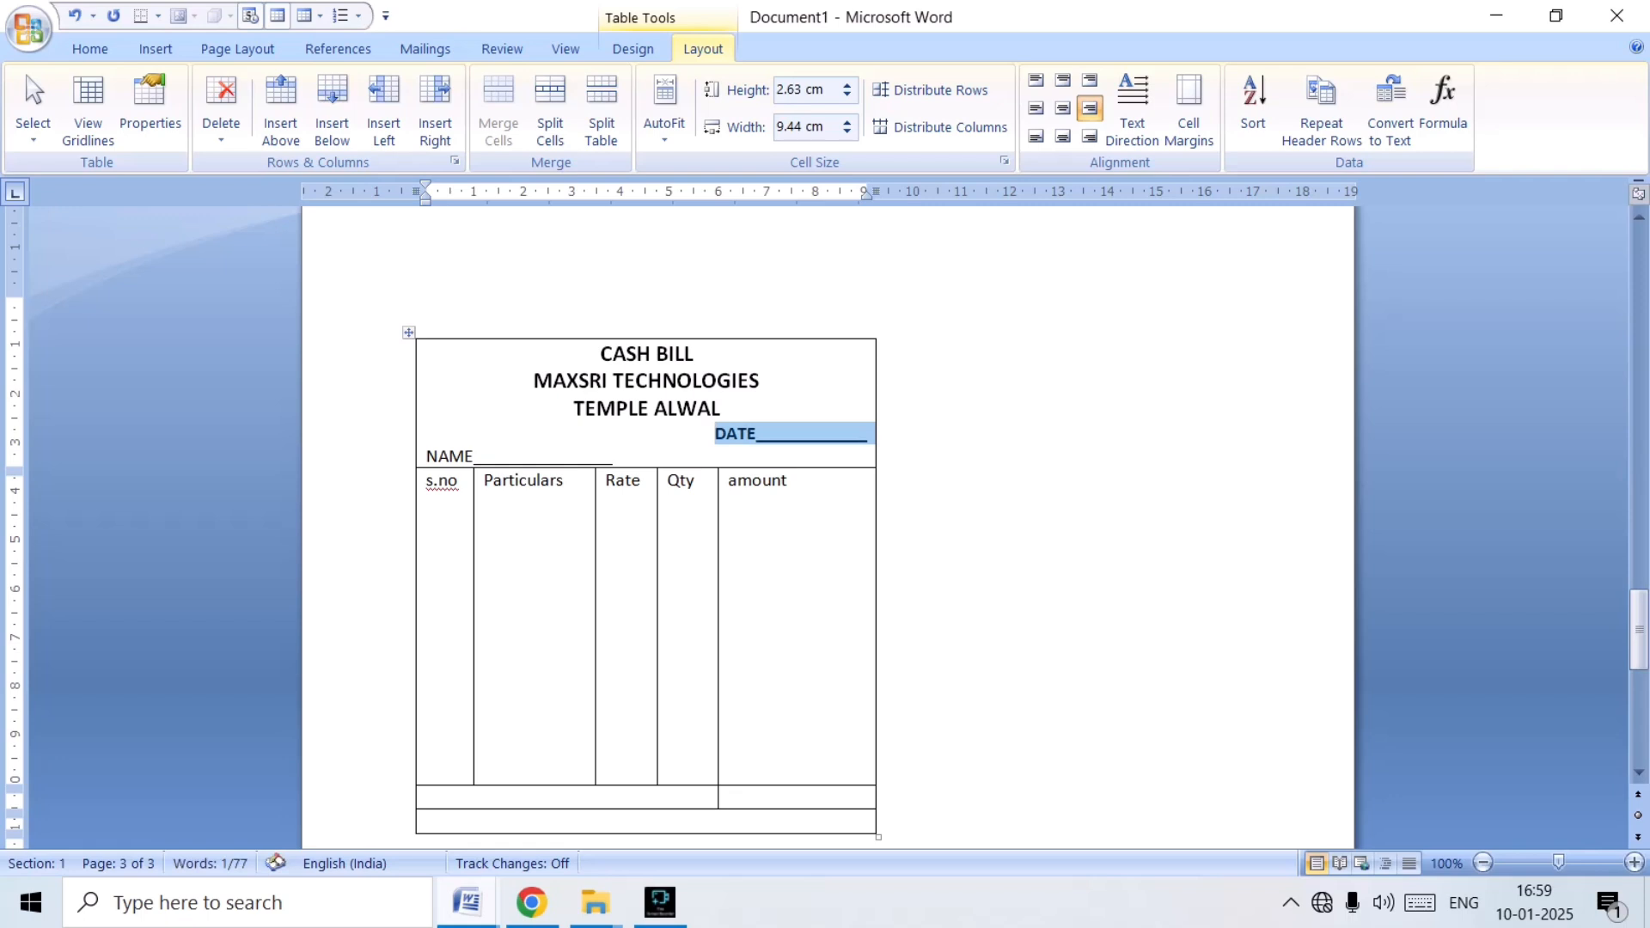
click(421, 455)
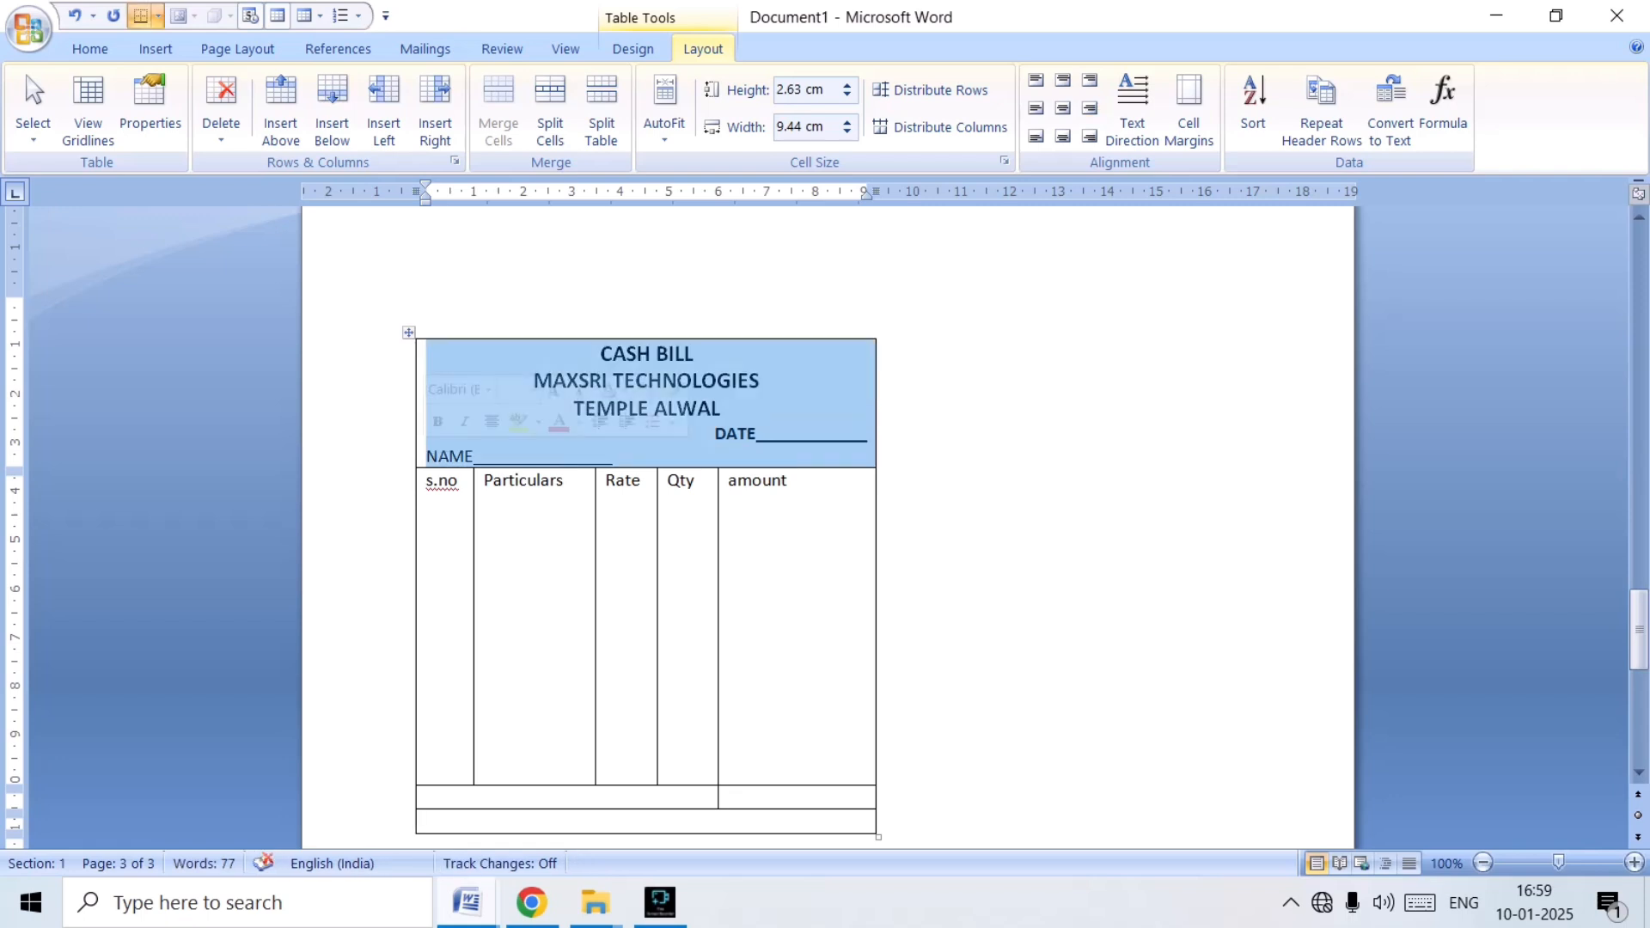
key(ctrl+b)
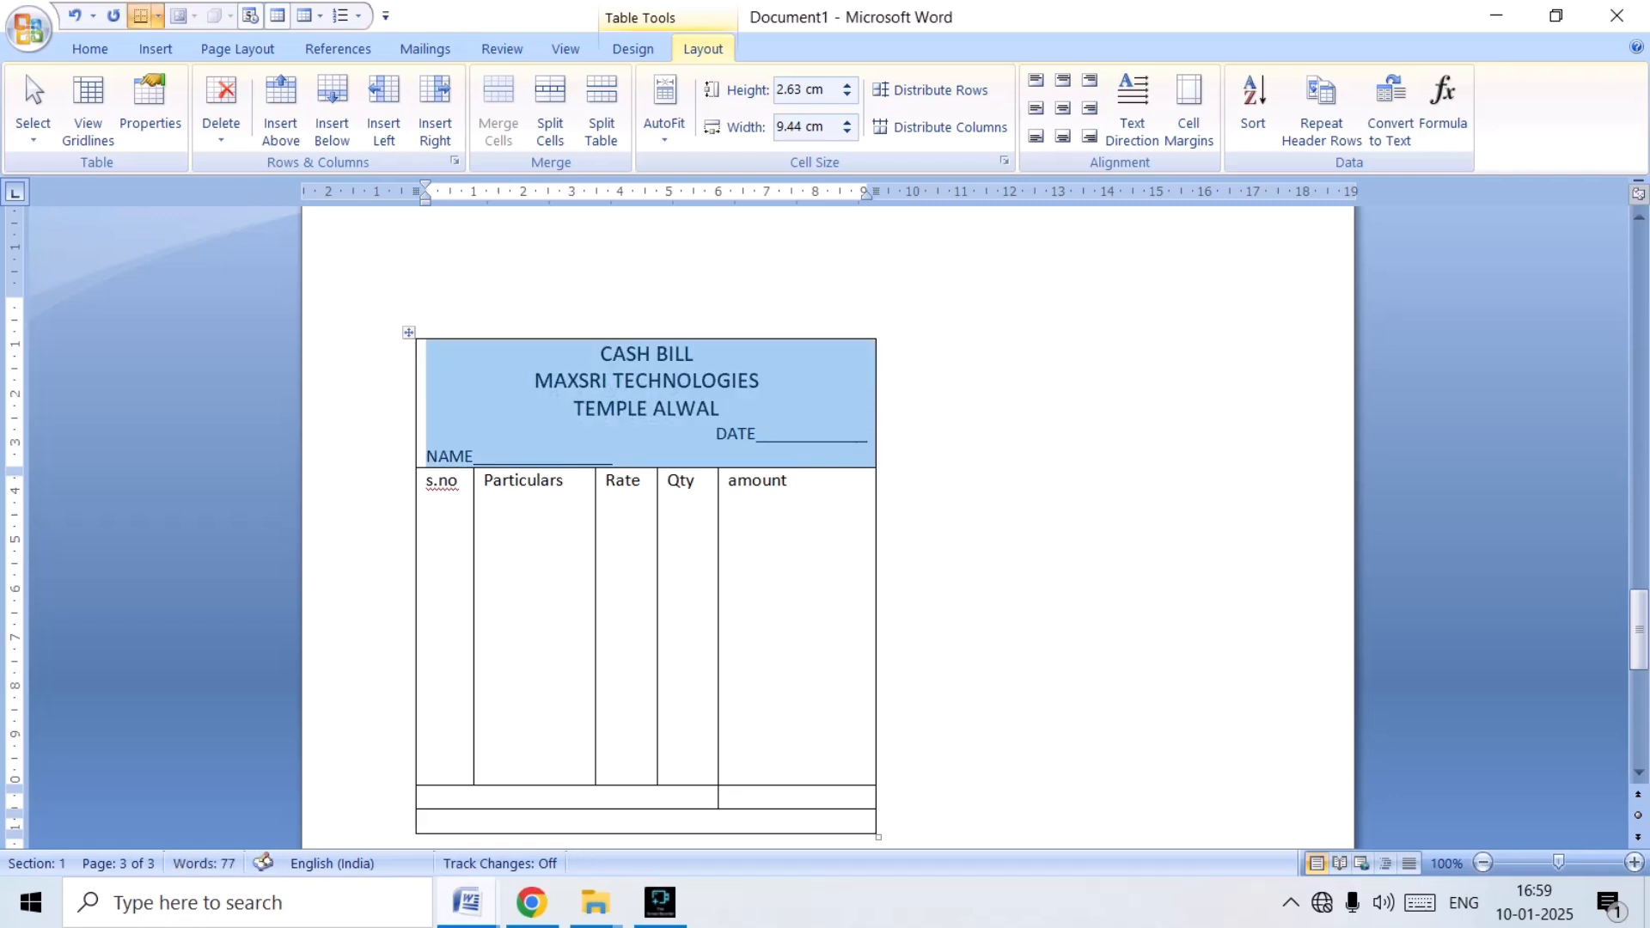
key(ctrl+b)
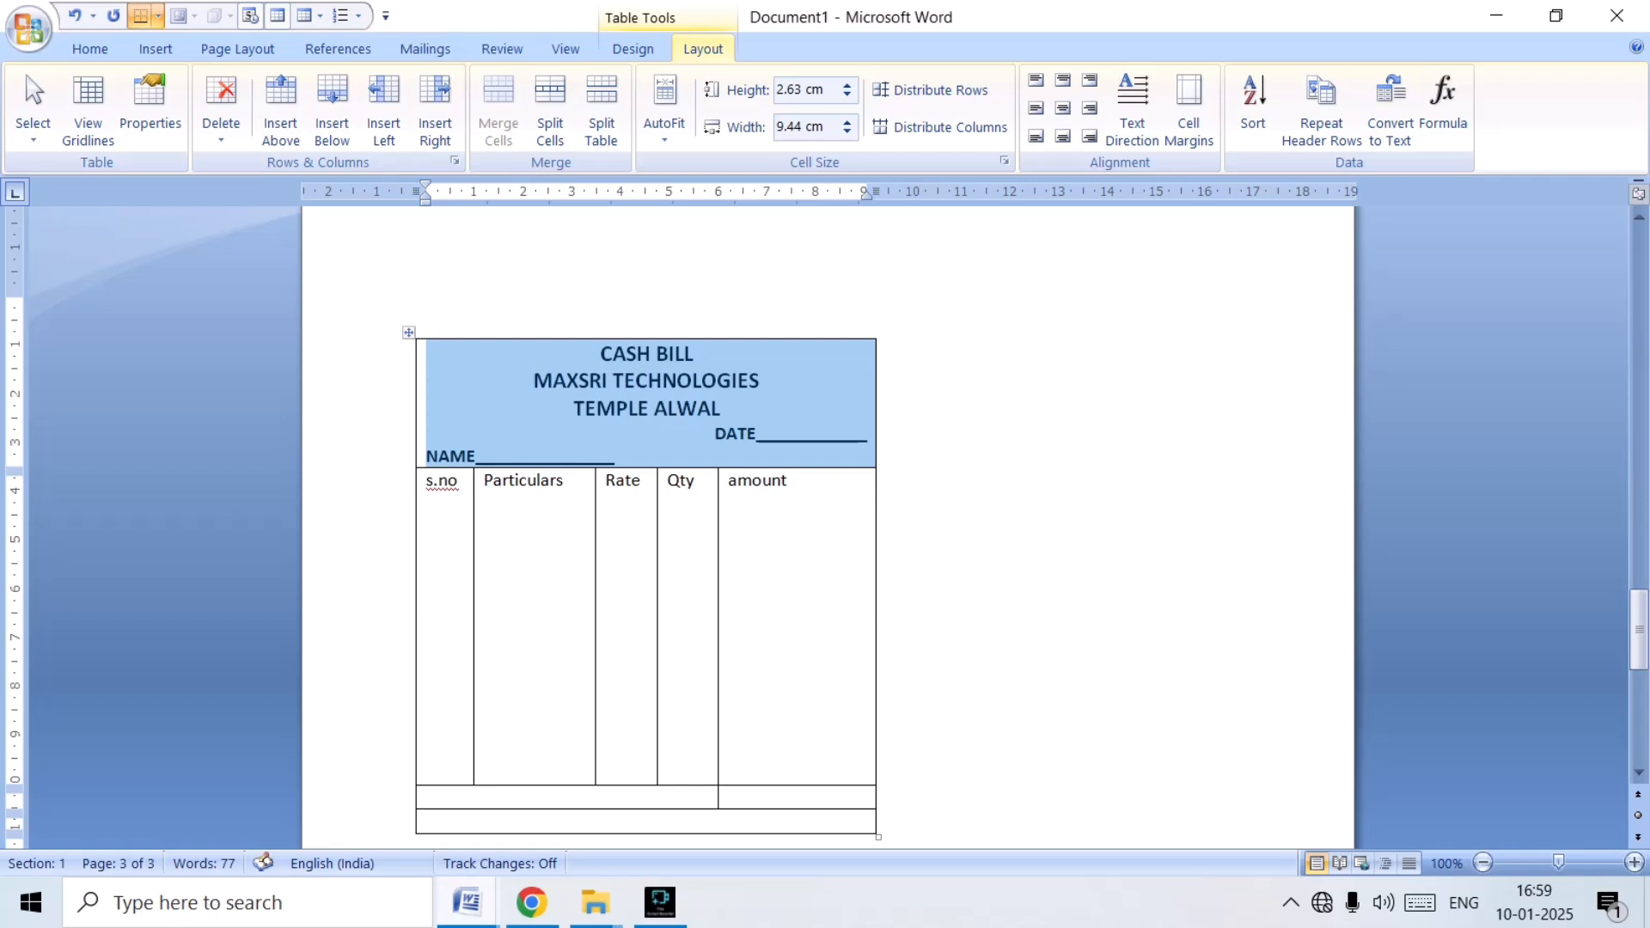
click(606, 455)
Enter "TOTAL" in the wide first cell of the row below the item columns.
scroll(606, 455, down, 3)
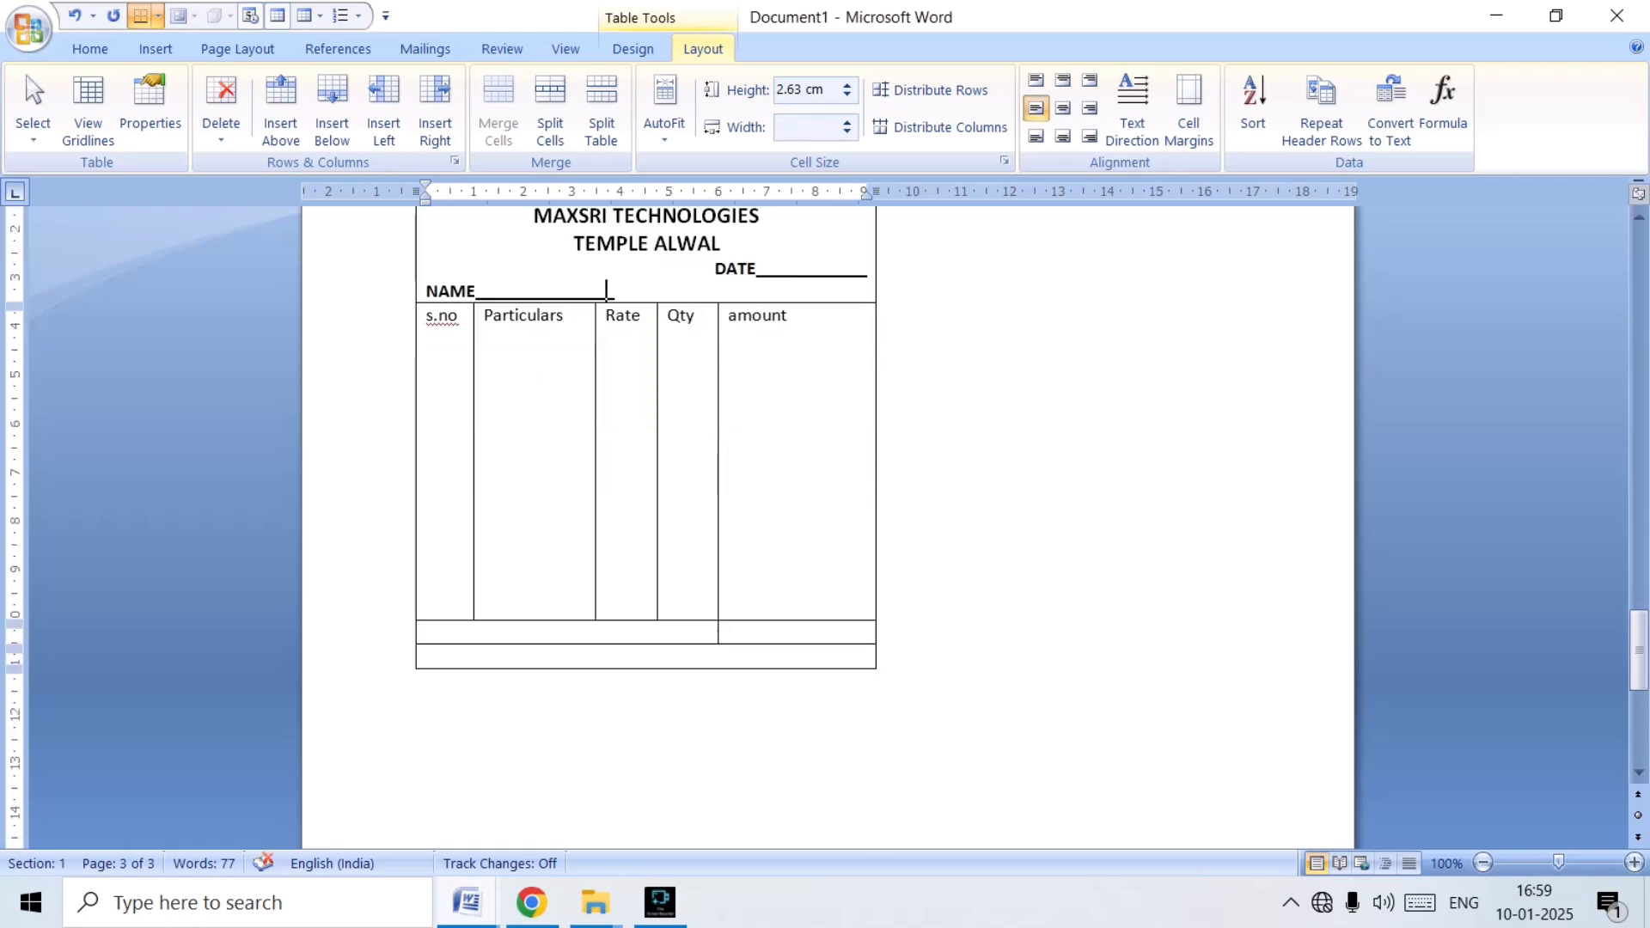
scroll(606, 455, up, 3)
scroll(606, 455, down, 9)
scroll(607, 456, up, 12)
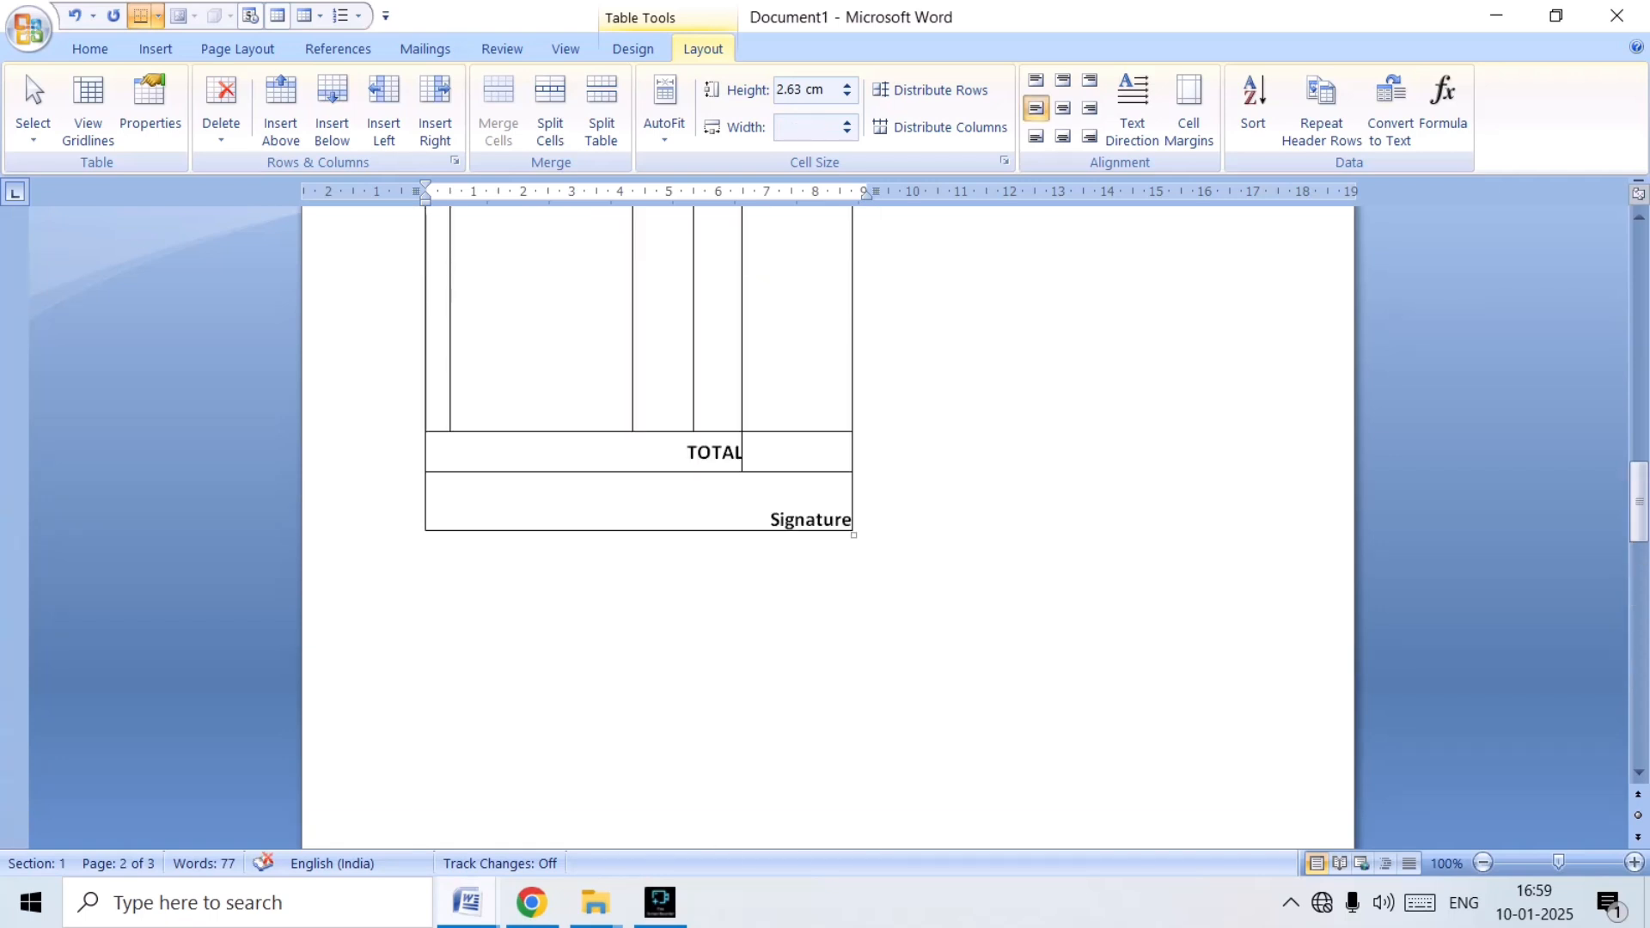
scroll(607, 456, down, 13)
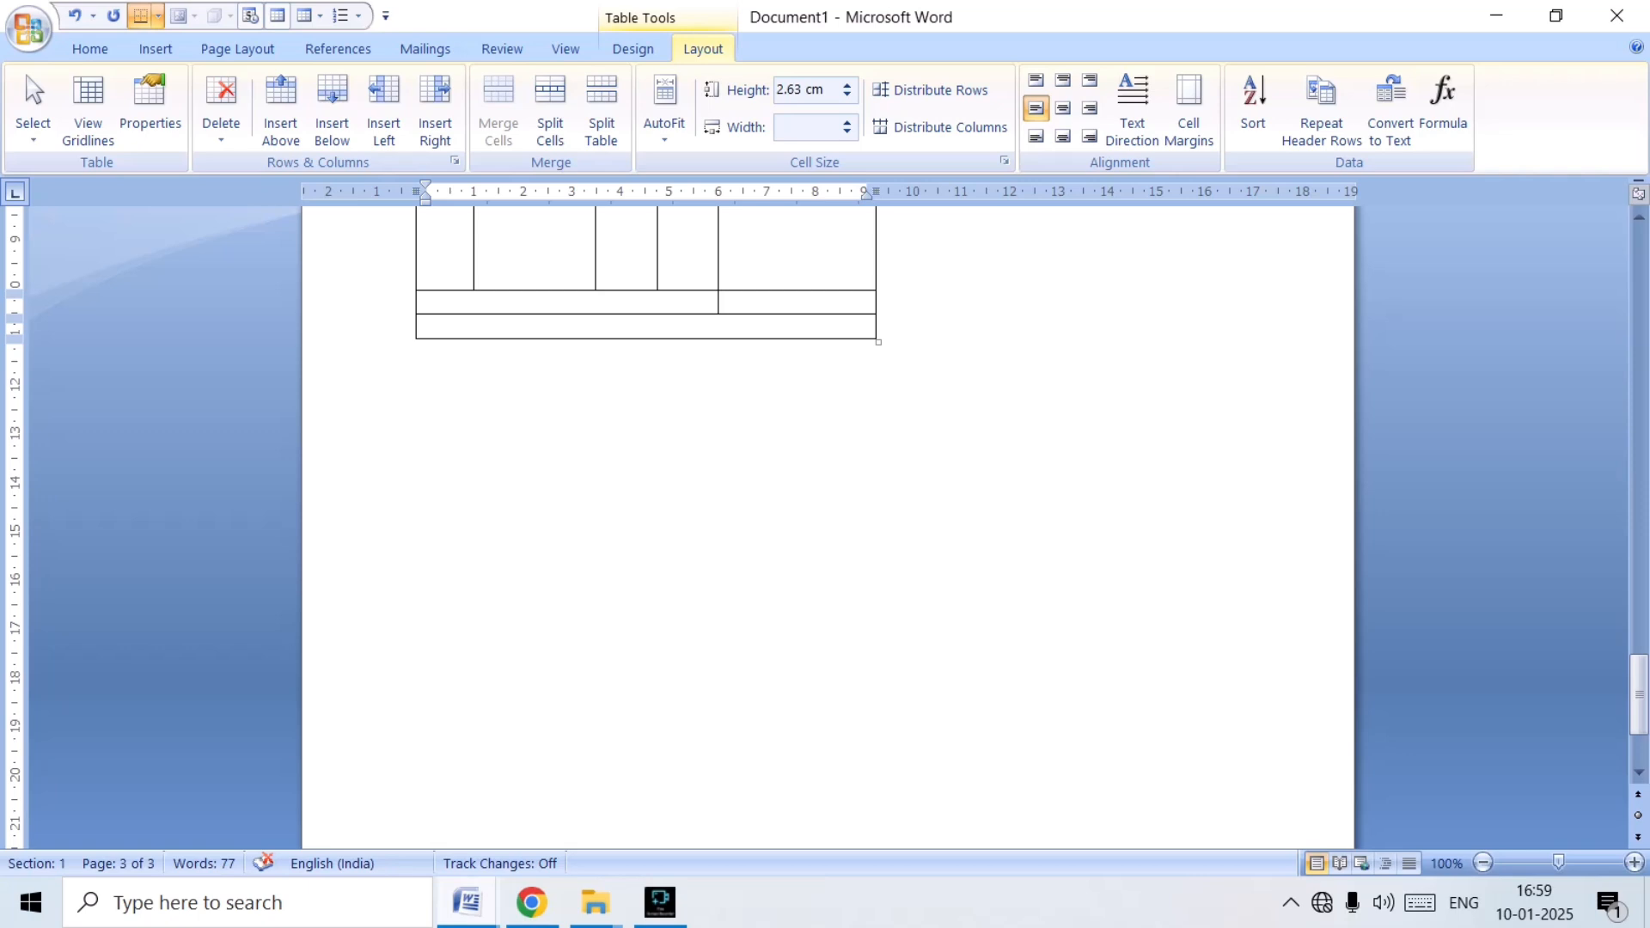
text(T)
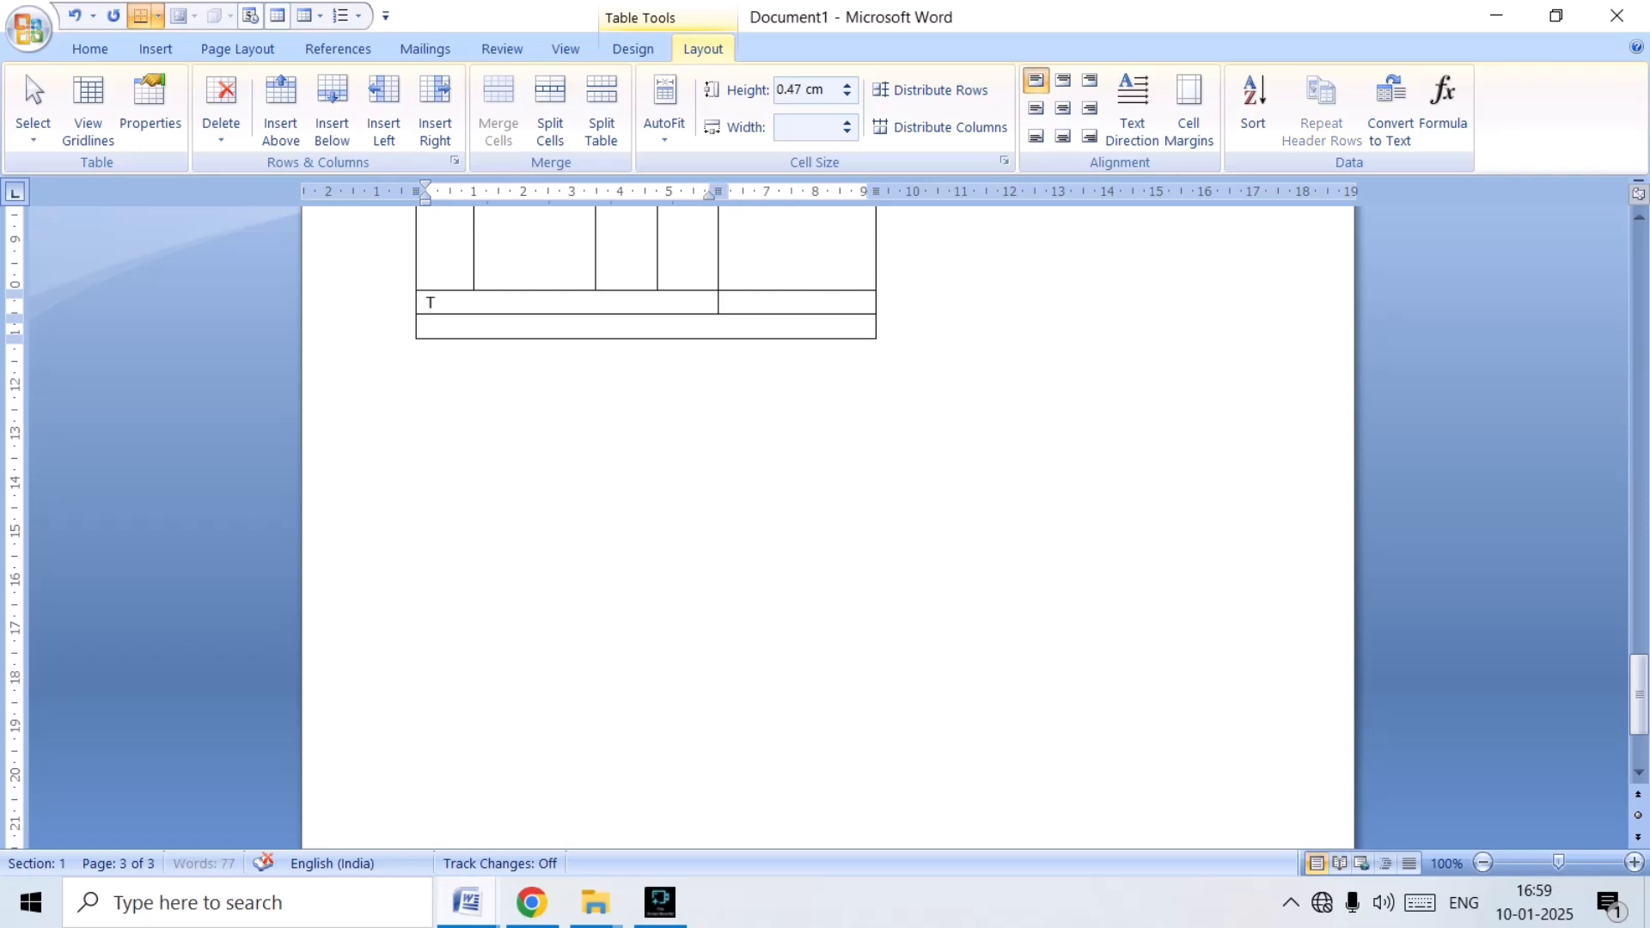
text(OTAL)
scroll(828, 516, down, 1)
scroll(828, 515, up, 7)
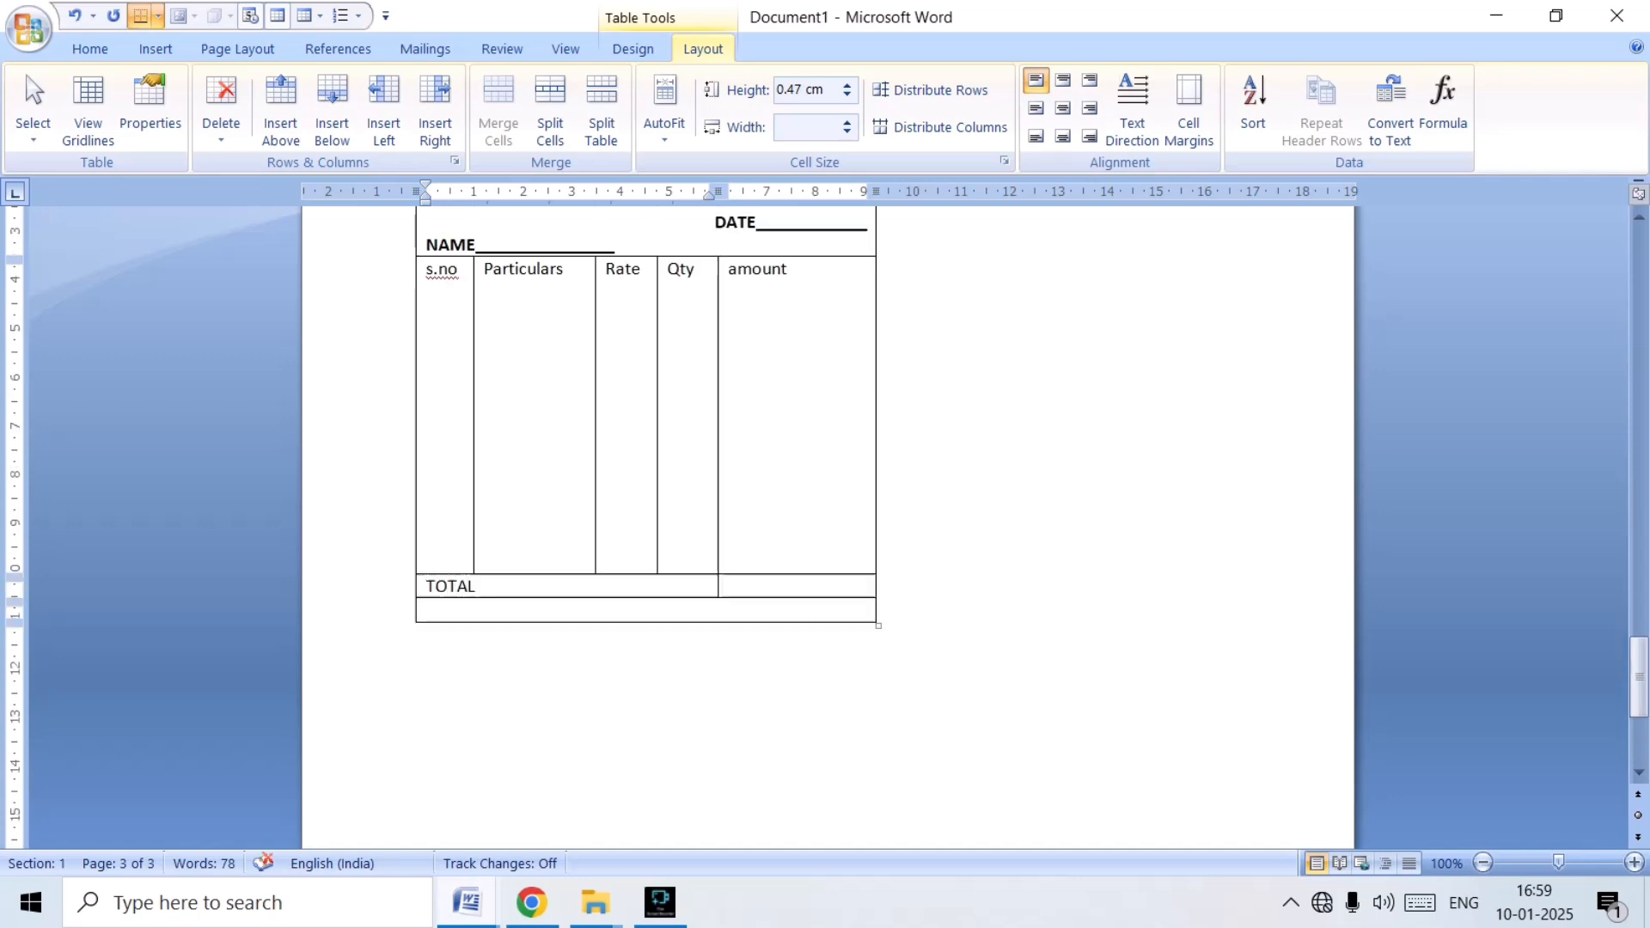
Enter "Slignature" in the table's last row and align the cell centre right.
click(428, 611)
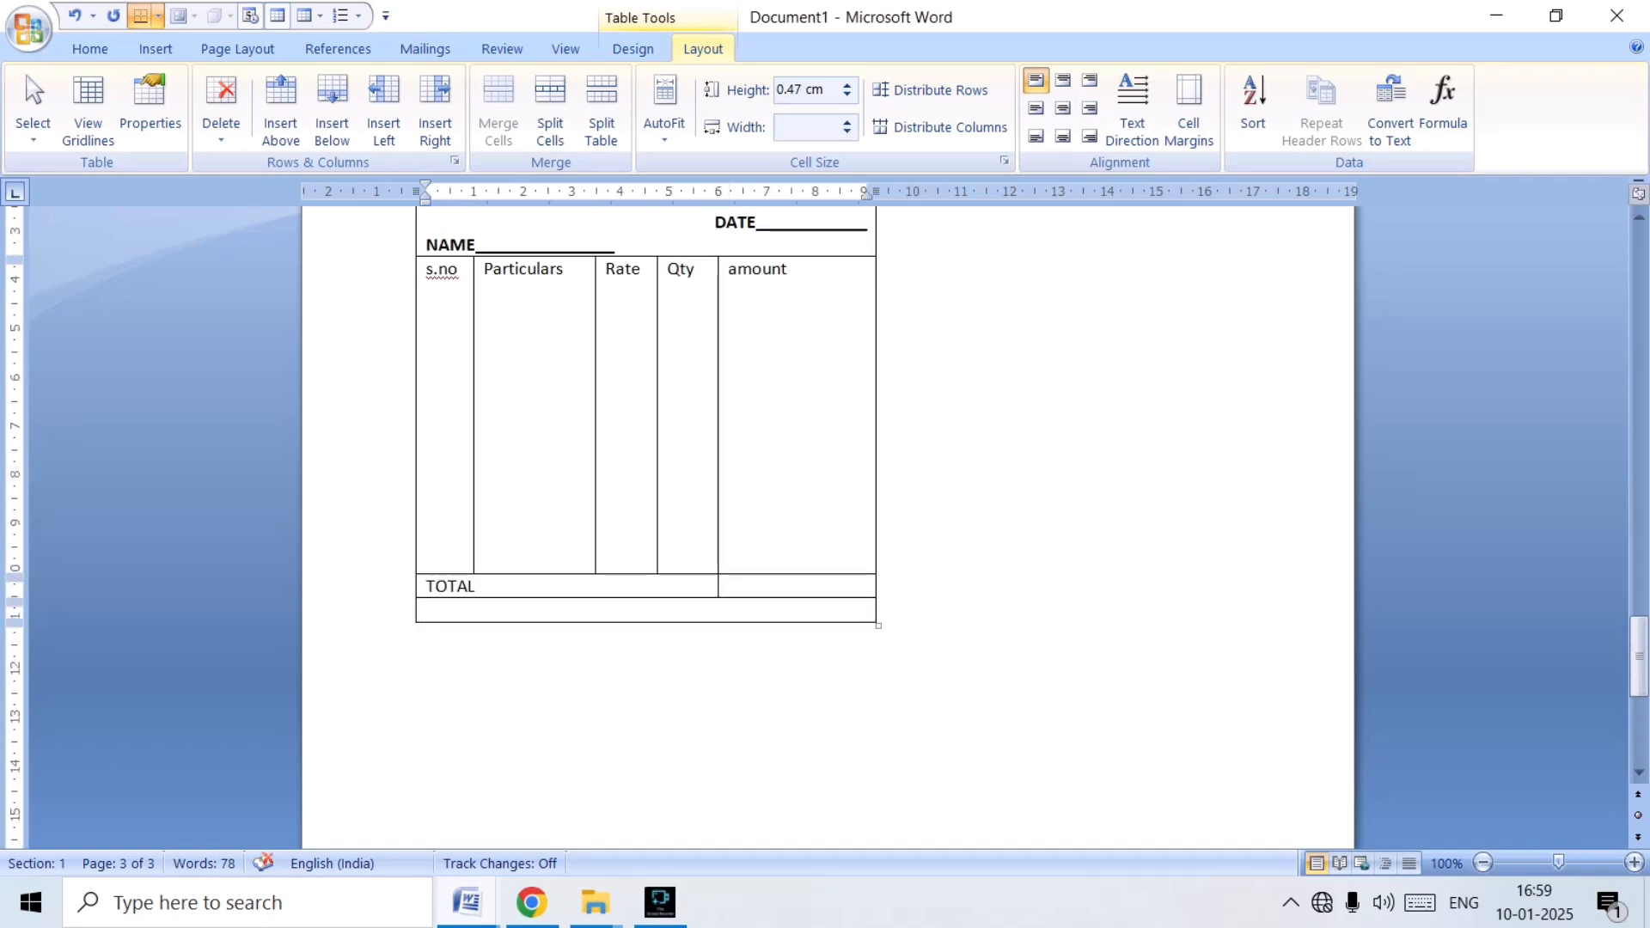
text(Sl)
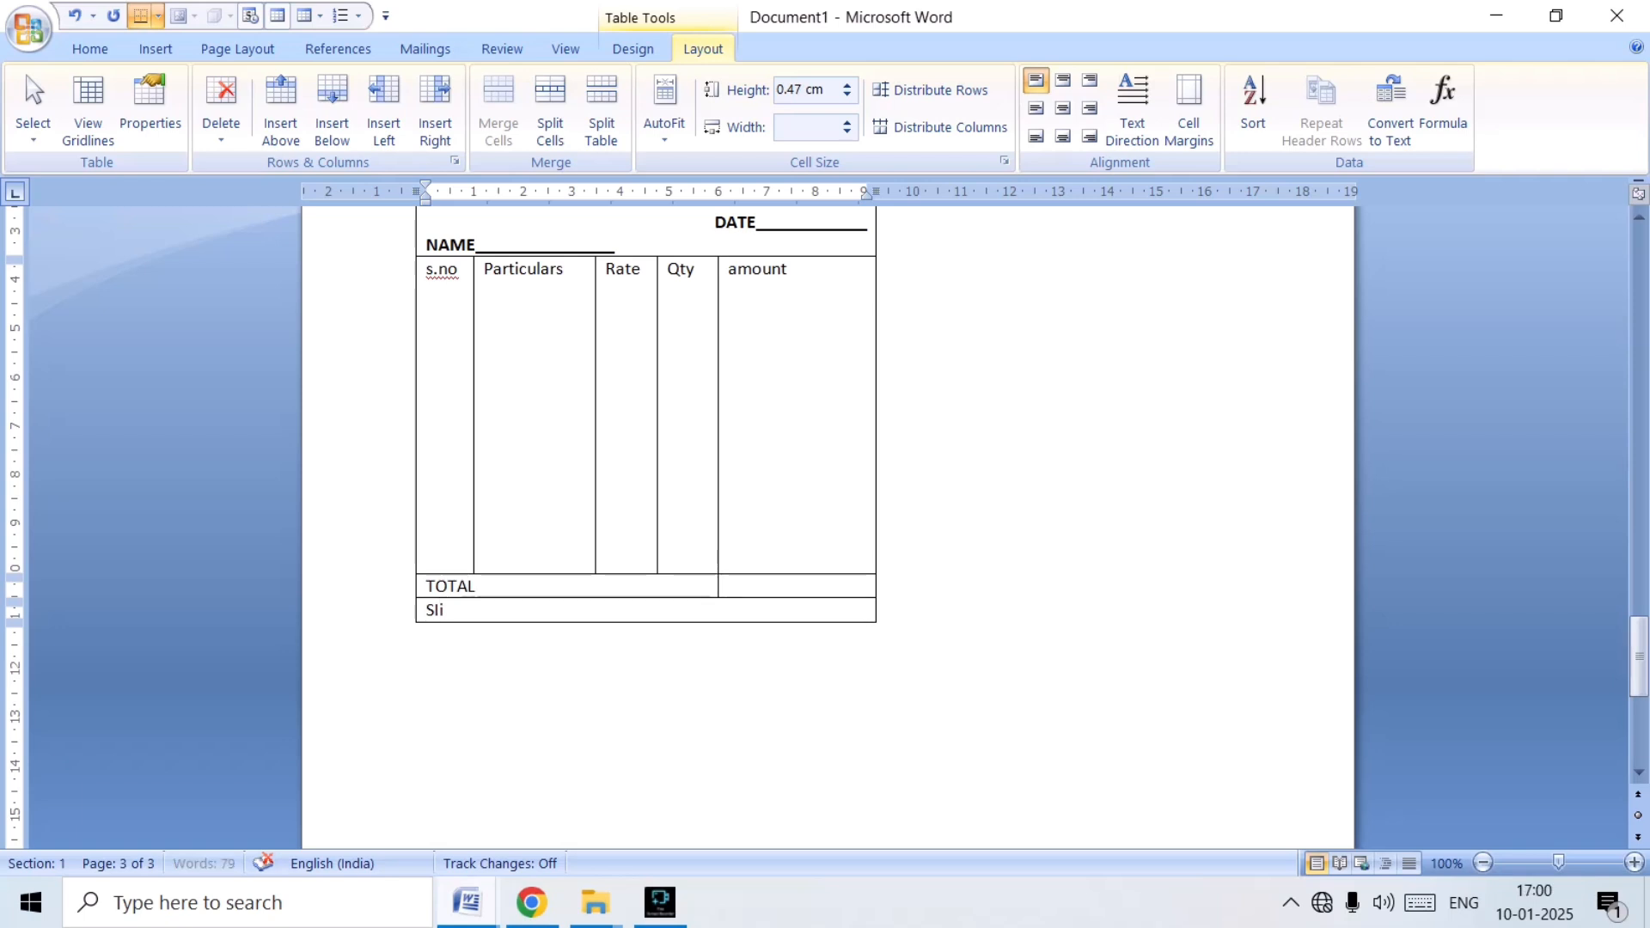
text(igna)
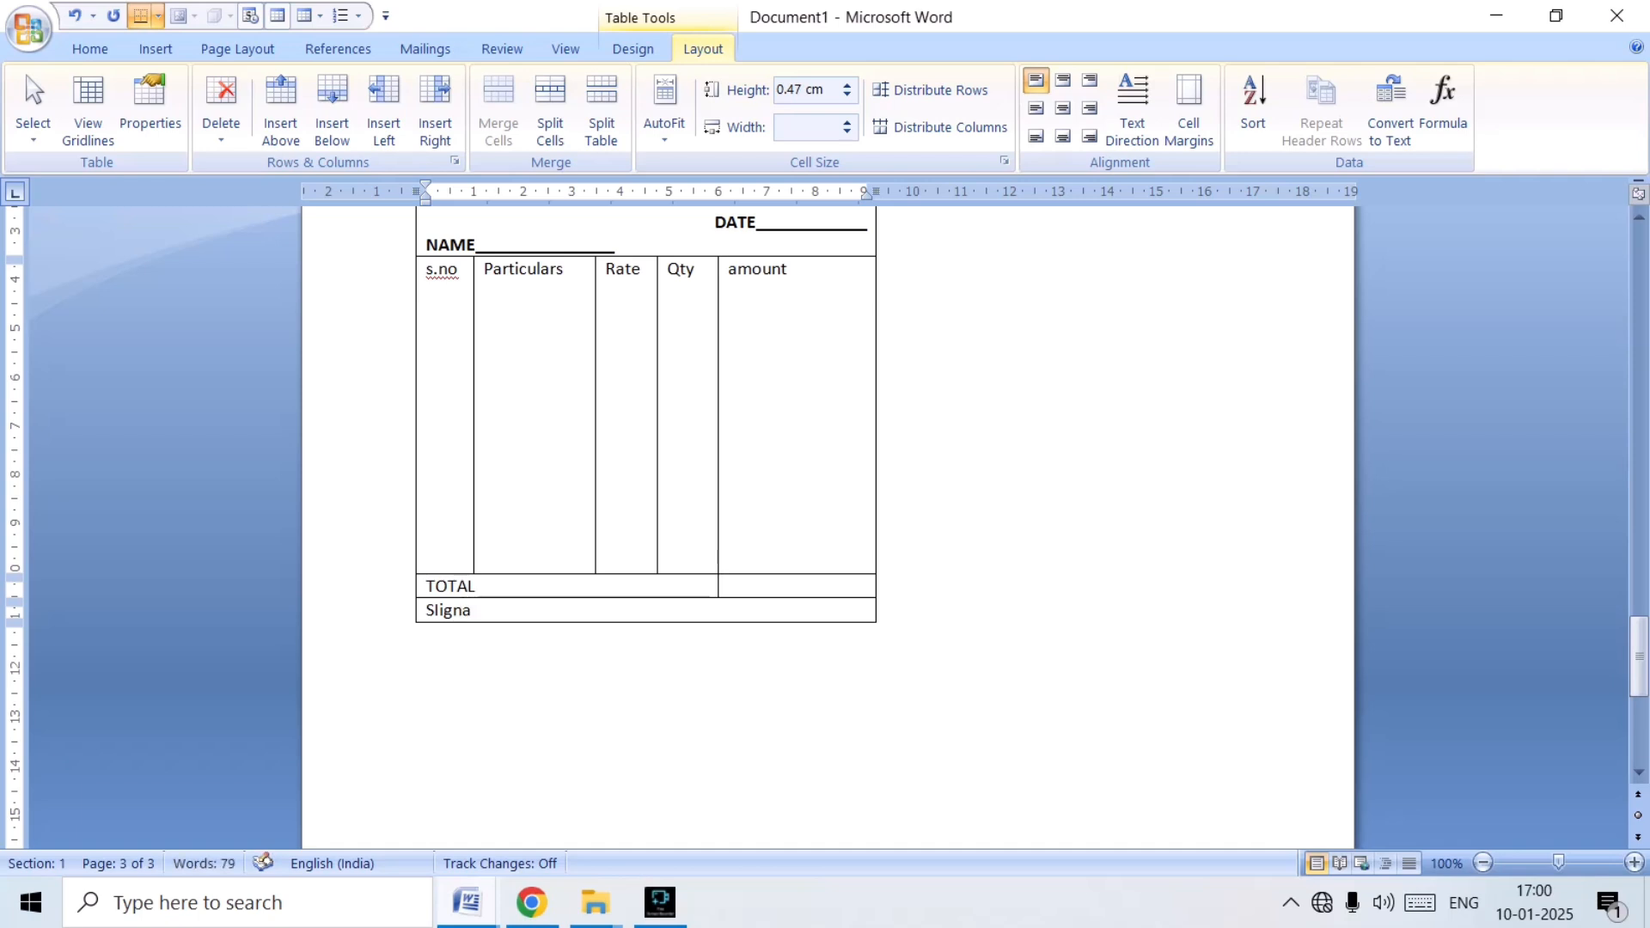
text(ture)
click(420, 611)
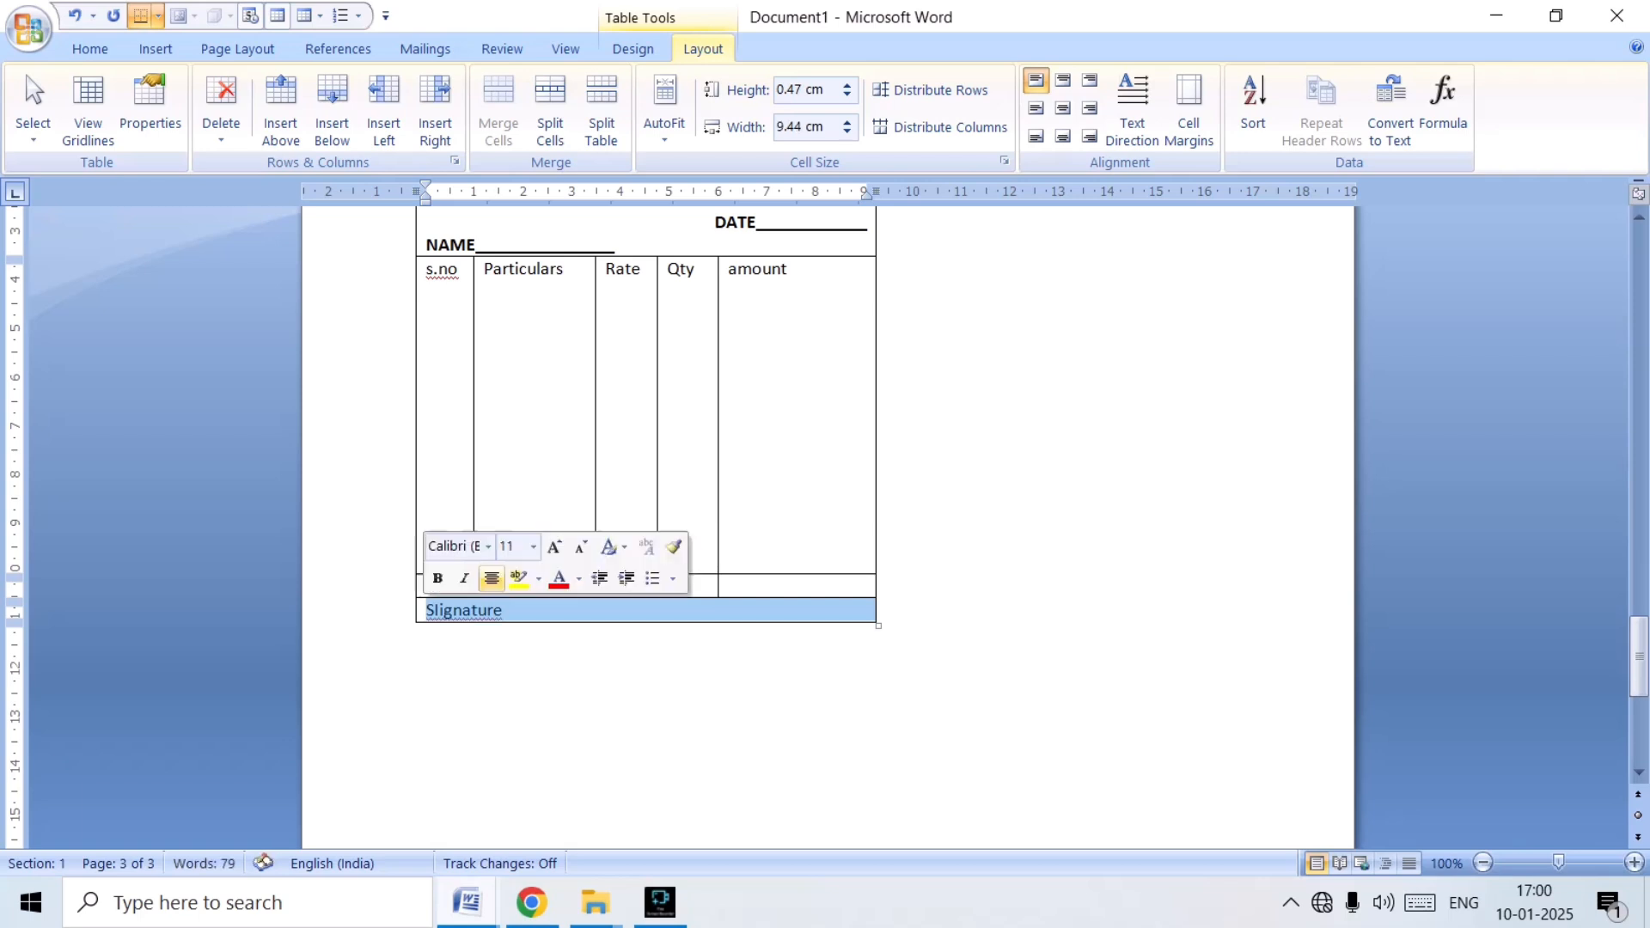
click(1090, 108)
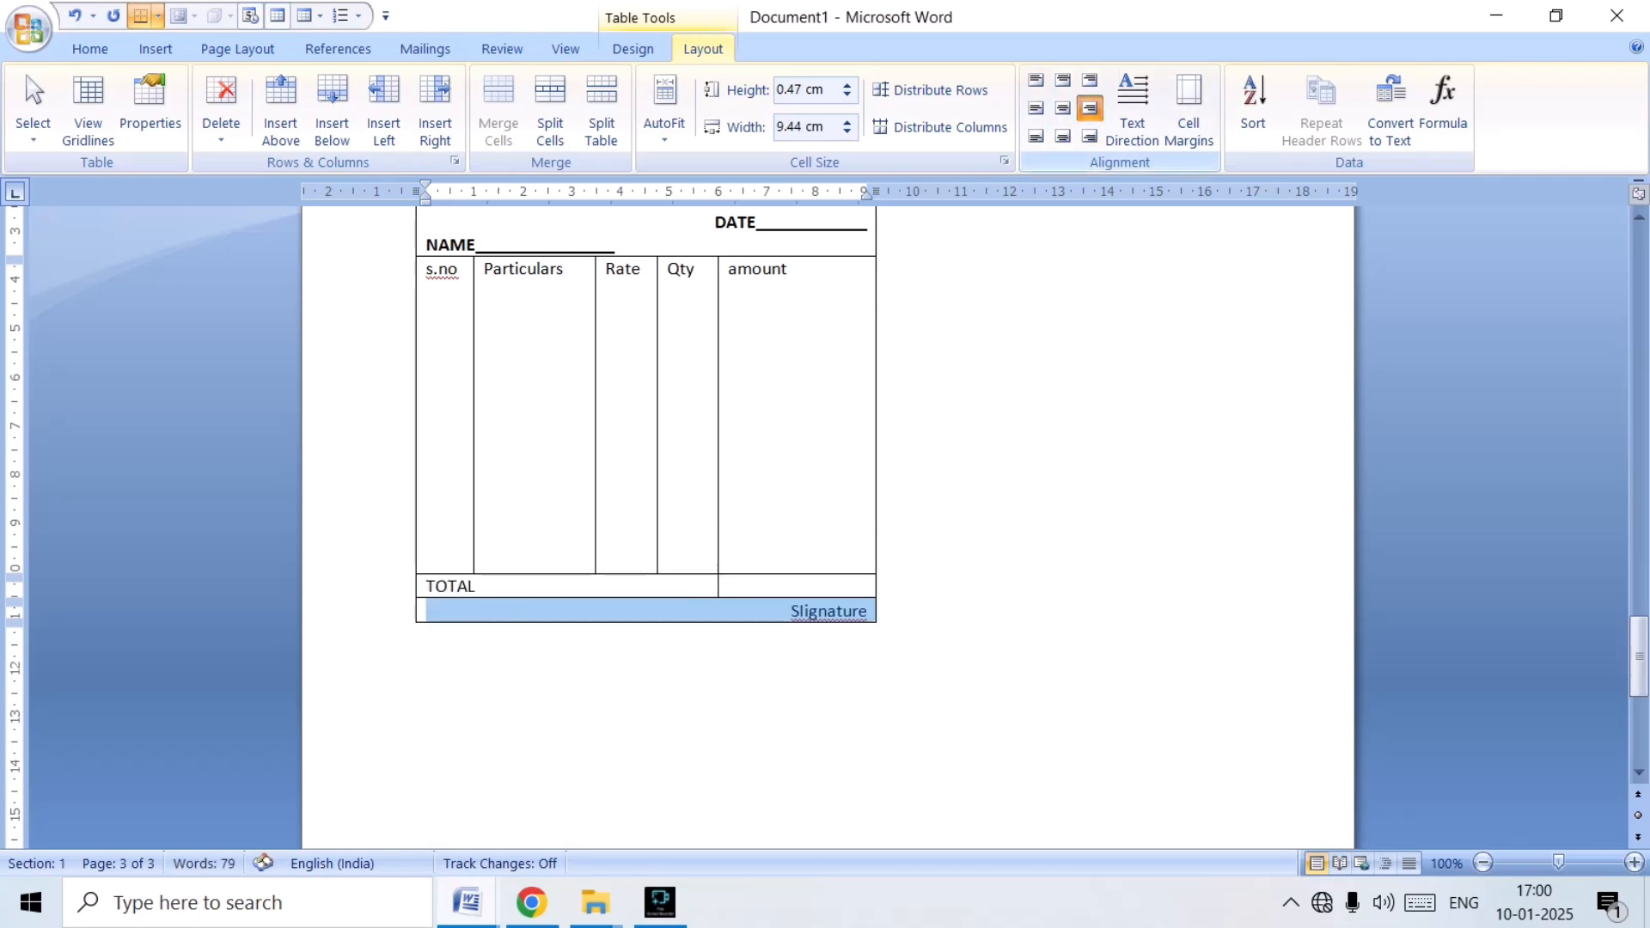
Compare the new table's row heights and the total and signature rows with the original cash bill on page 2.
scroll(825, 515, up, 3)
scroll(825, 516, up, 3)
scroll(825, 516, down, 9)
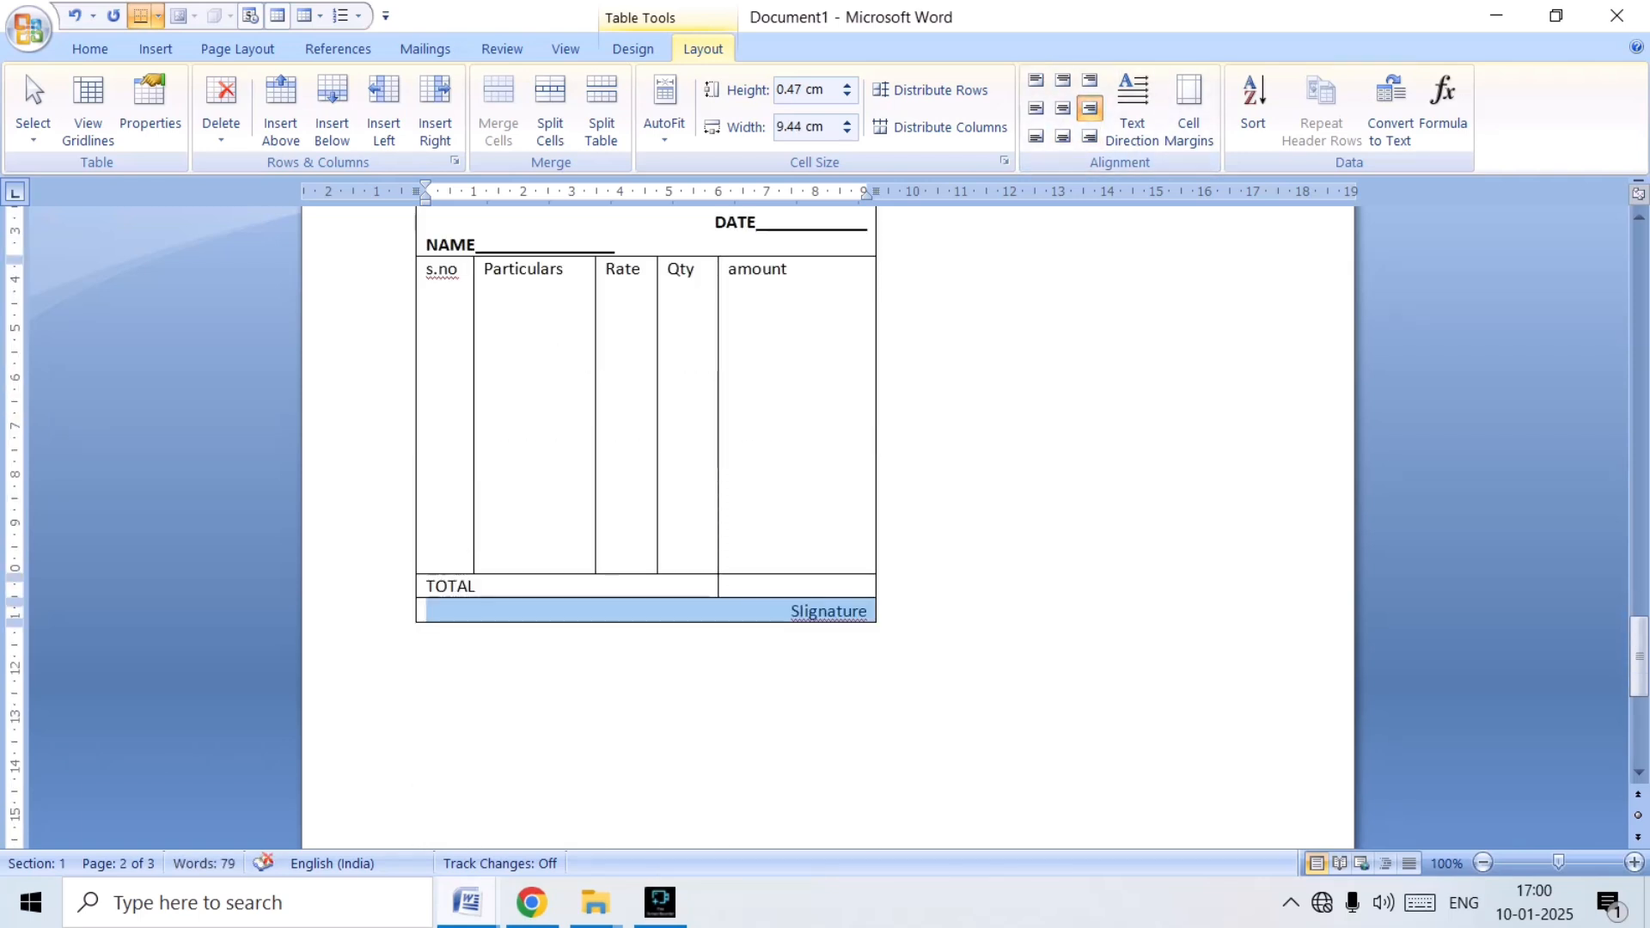
scroll(825, 516, up, 9)
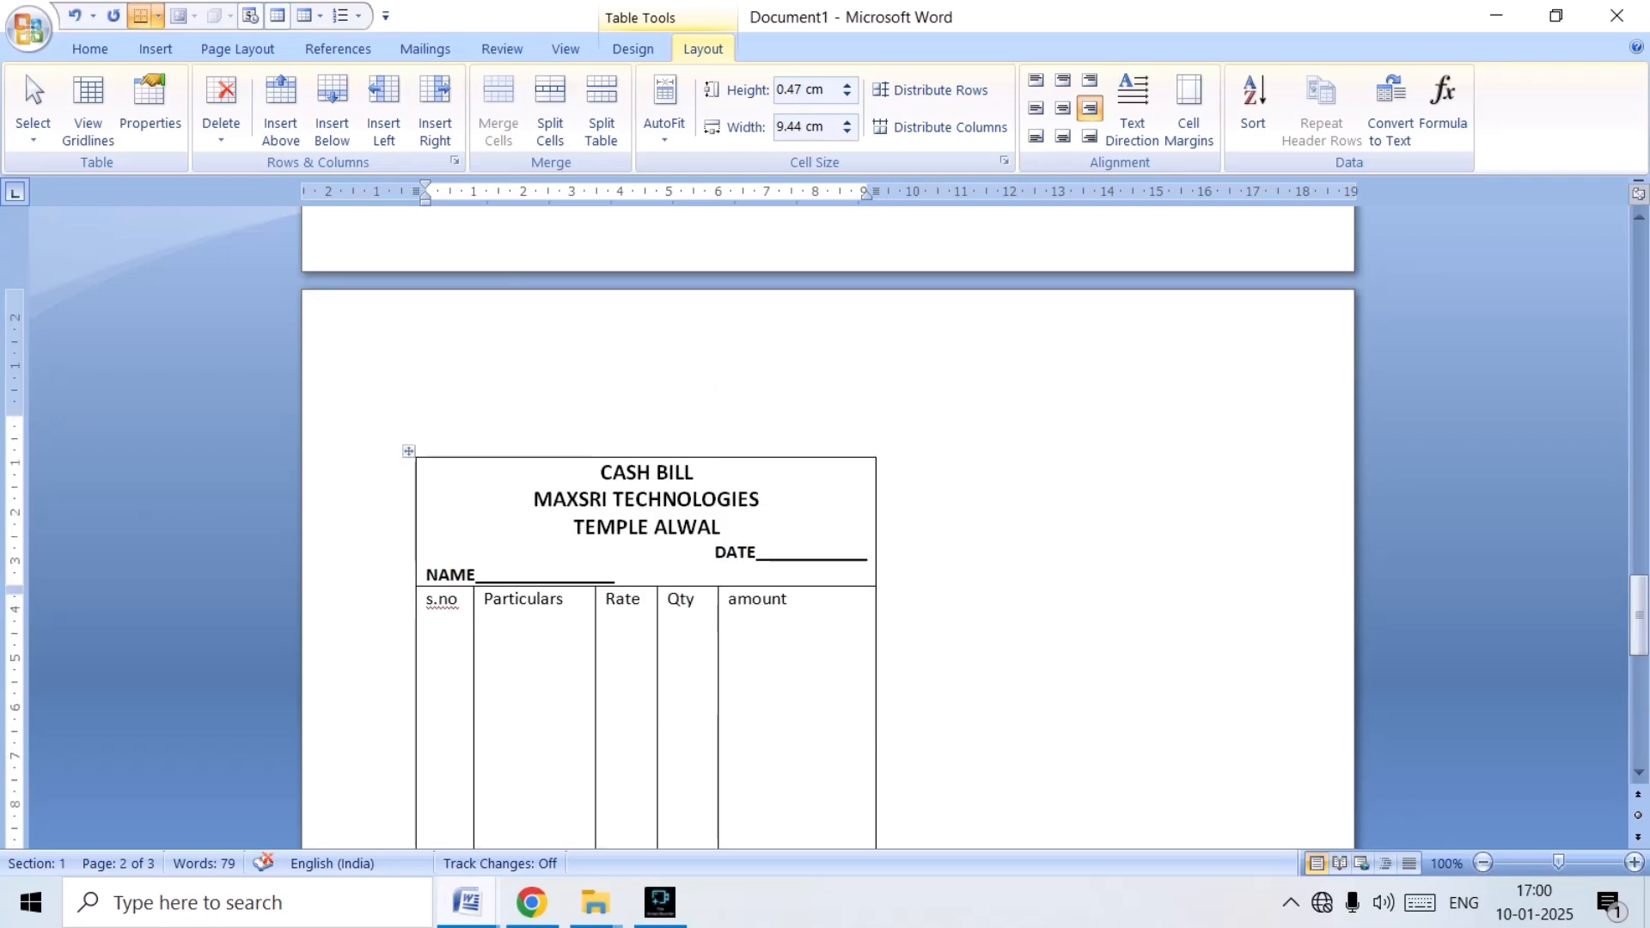
scroll(825, 515, down, 3)
scroll(825, 516, up, 3)
scroll(825, 516, down, 9)
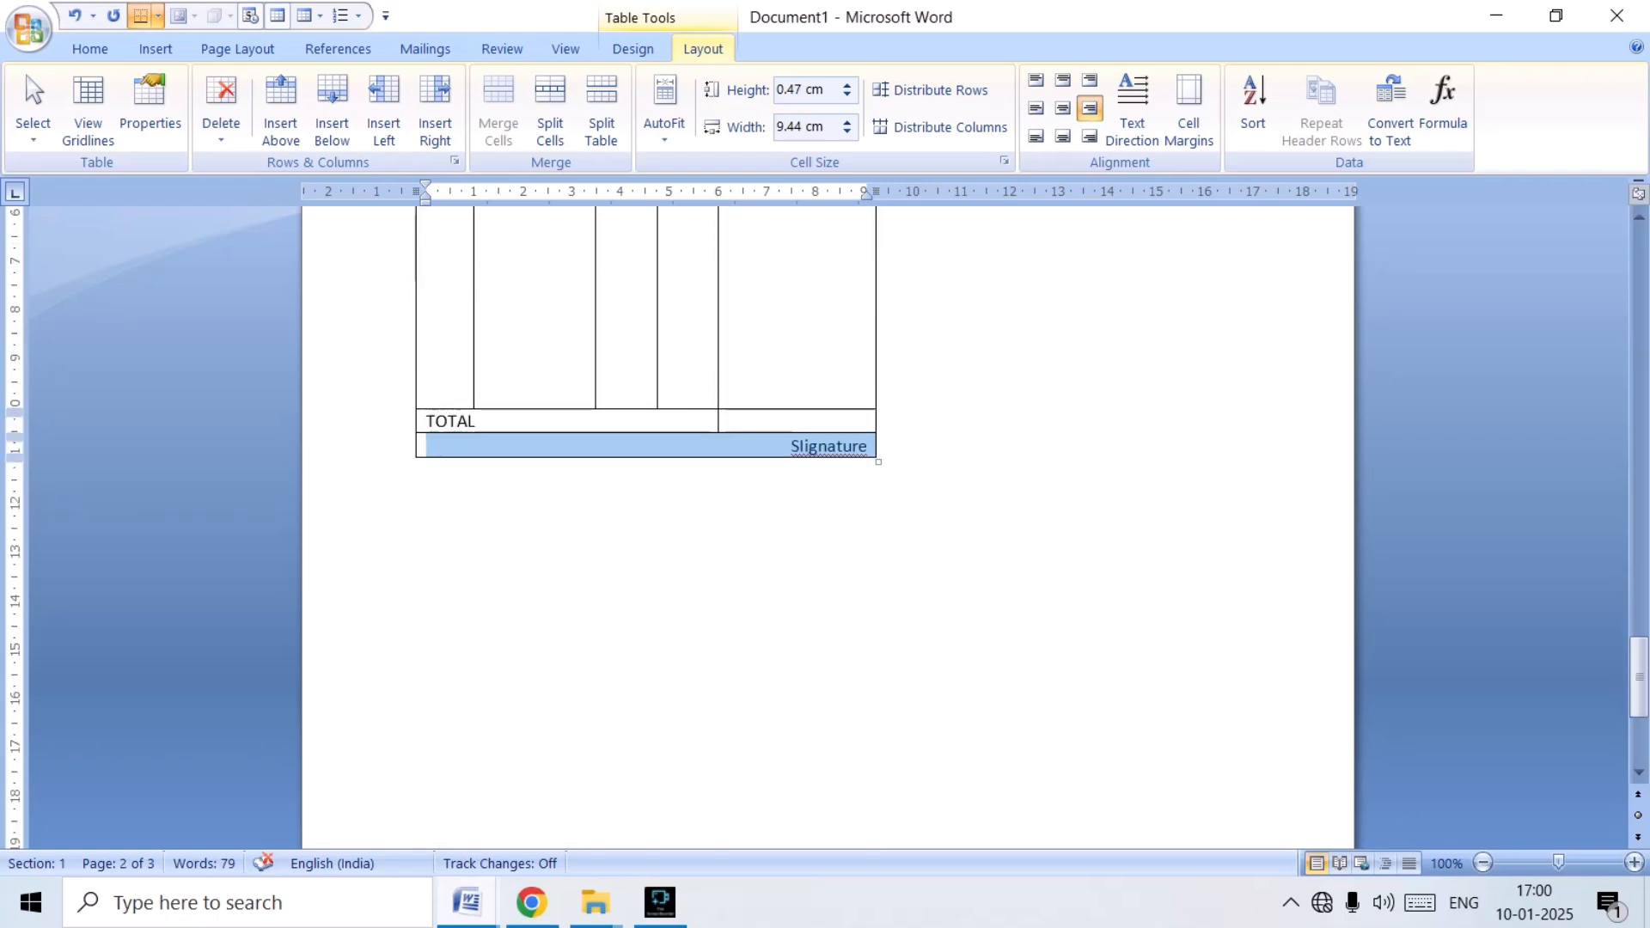
scroll(825, 516, up, 12)
scroll(825, 516, up, 17)
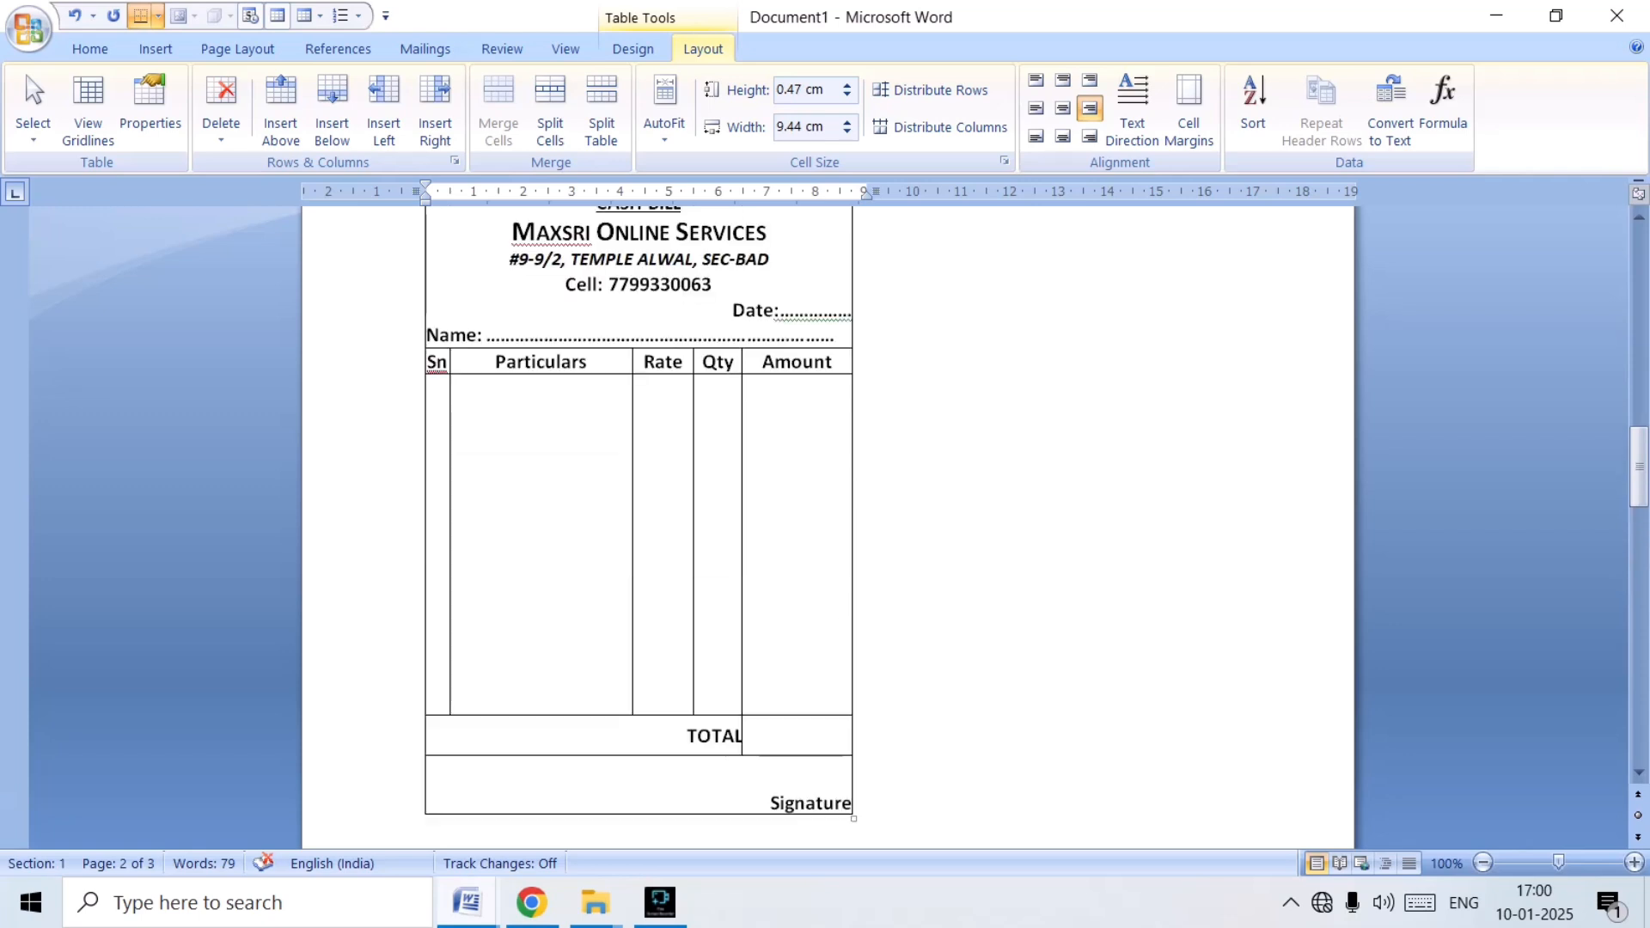
scroll(825, 516, down, 3)
scroll(825, 516, down, 12)
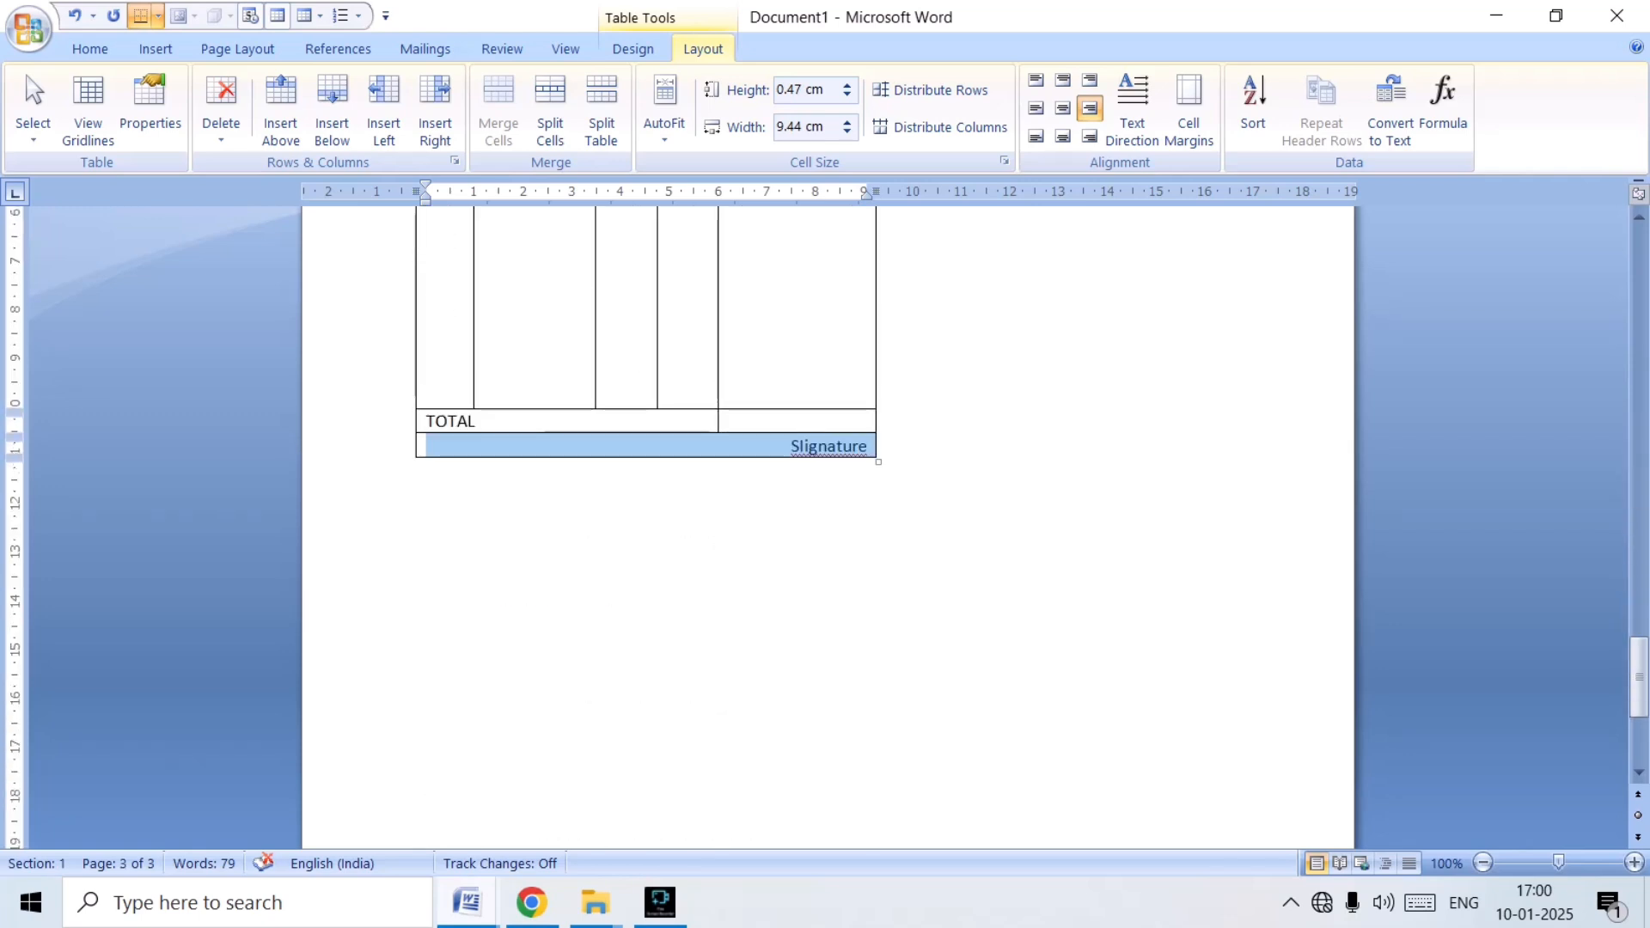
Increase the height of the s.no, Particulars, Rate, Qty and amount row to 7.2 cm.
scroll(825, 516, up, 7)
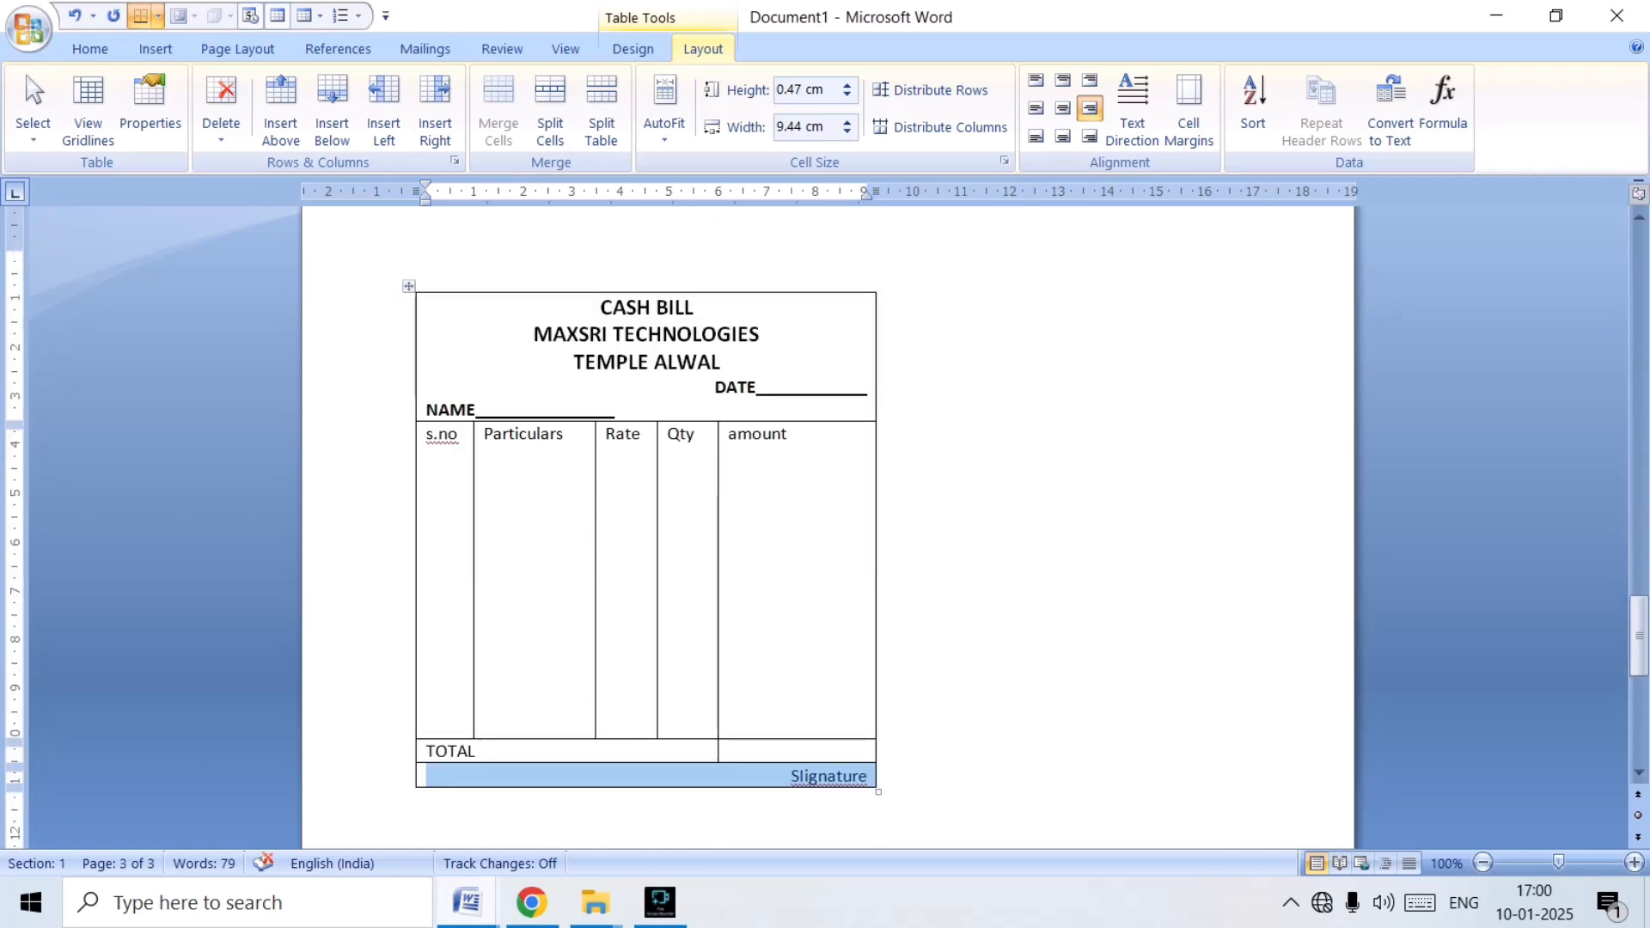
click(787, 435)
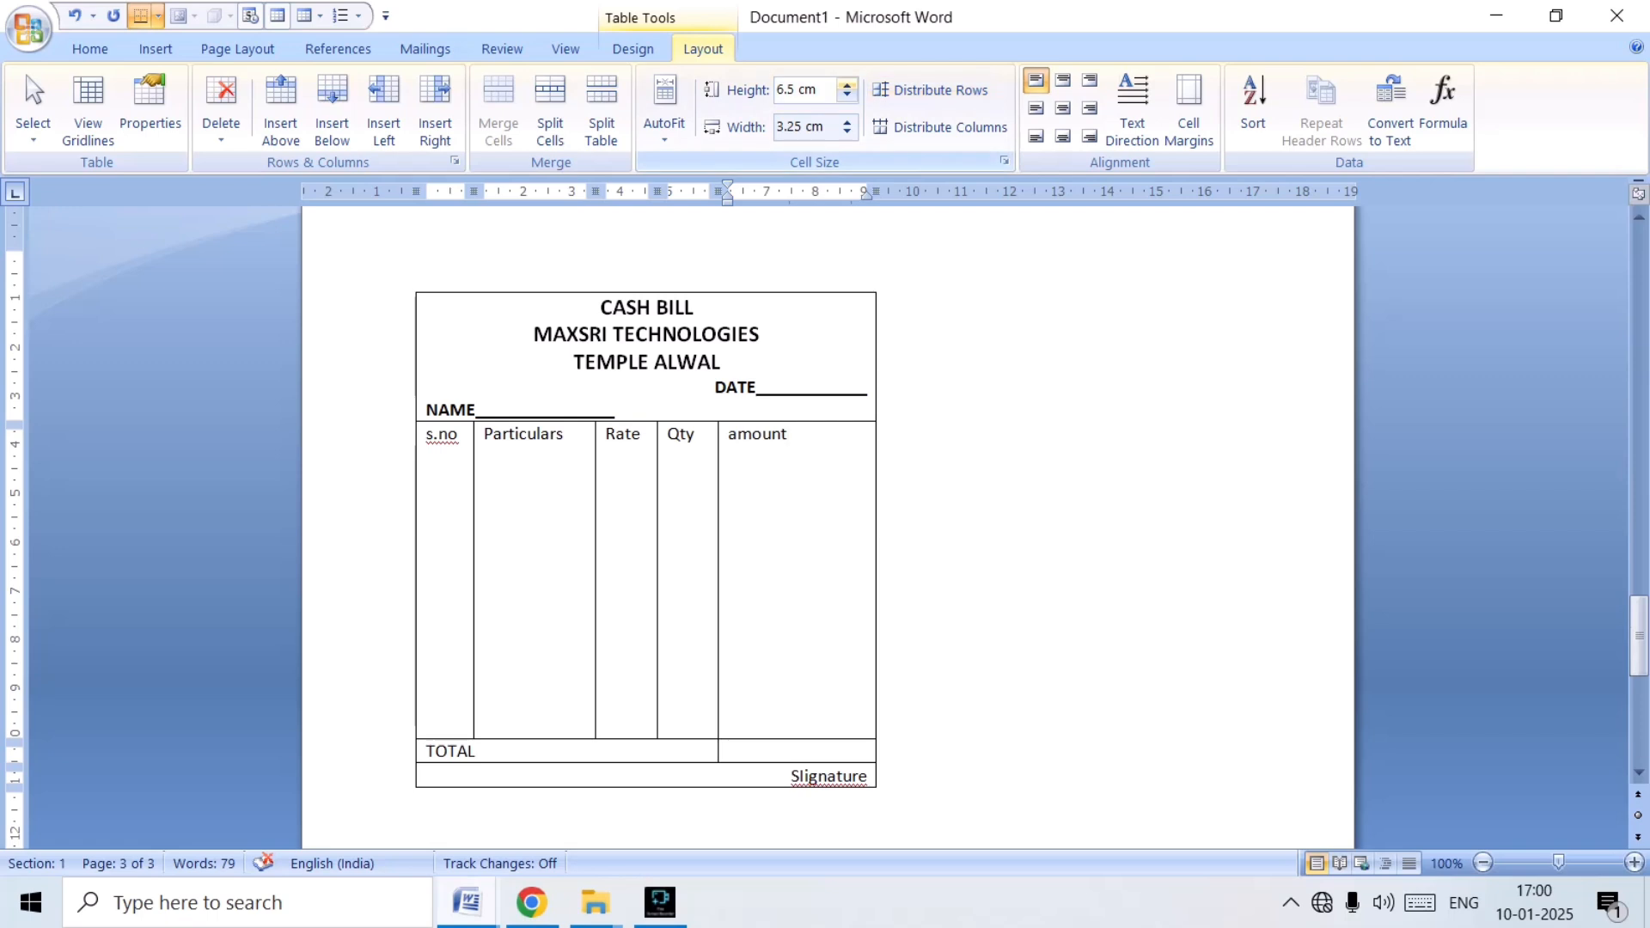
click(848, 84)
click(847, 84)
click(847, 84)
click(848, 84)
Increase the height of the item column row to 7.6 cm and compare it with the original cash bill on page 2.
click(847, 85)
click(848, 84)
click(848, 85)
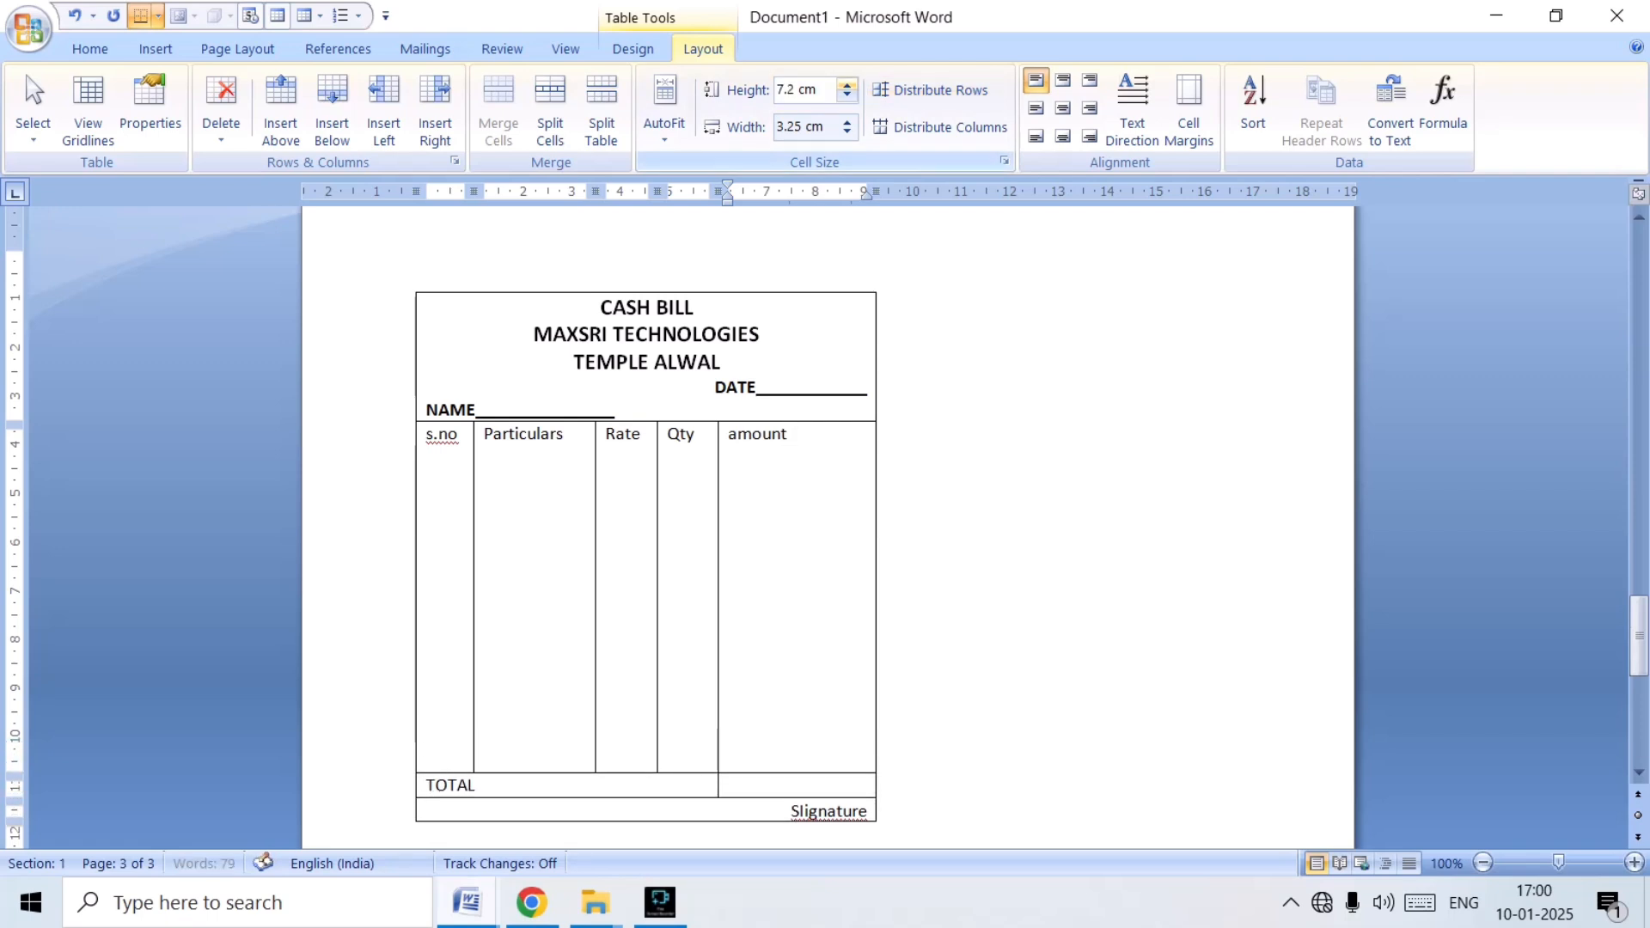
click(848, 84)
click(847, 84)
click(847, 84)
click(847, 84)
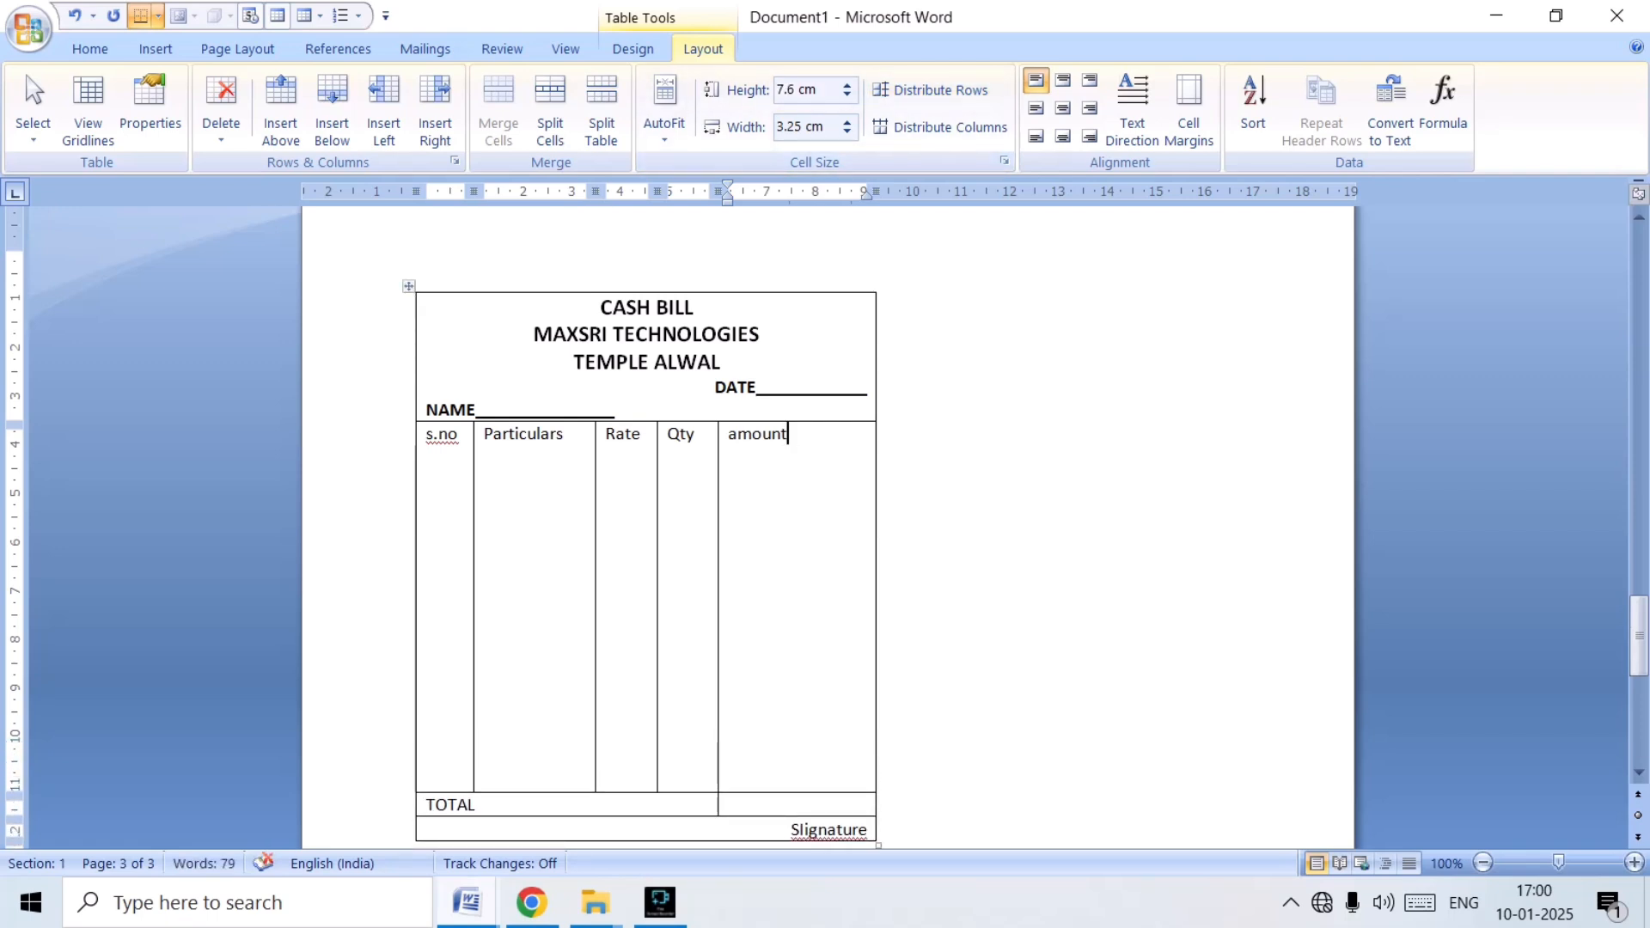
scroll(828, 524, up, 15)
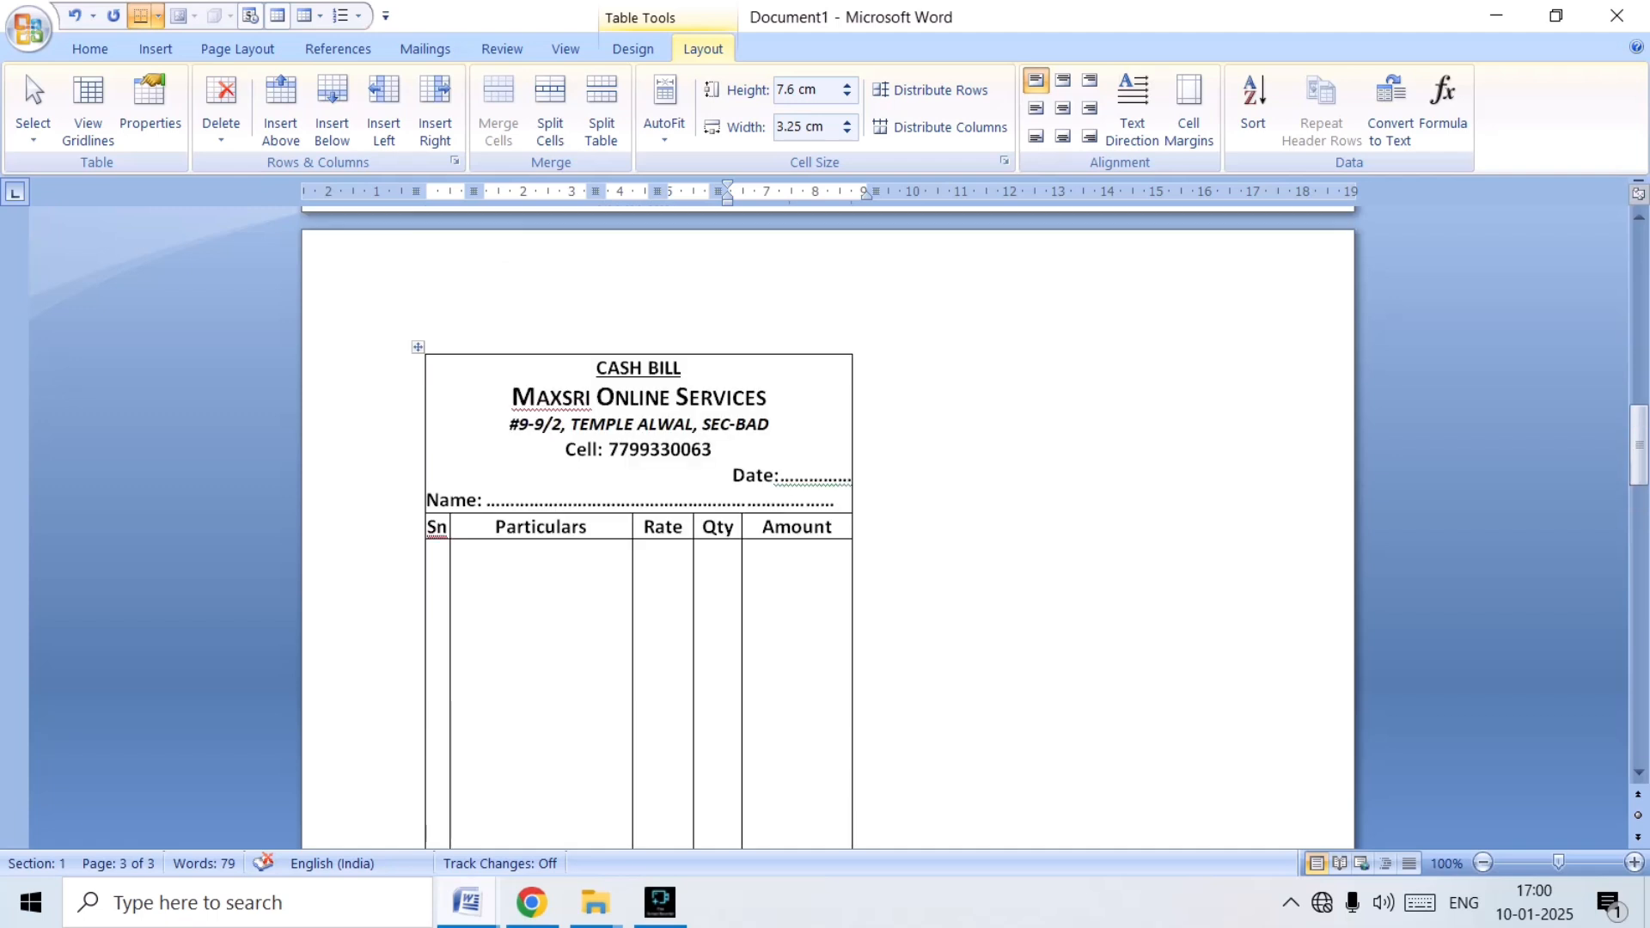
Underline the "CASH BILL" heading in the new table on page 3.
scroll(827, 524, down, 14)
drag(600, 473, 705, 474)
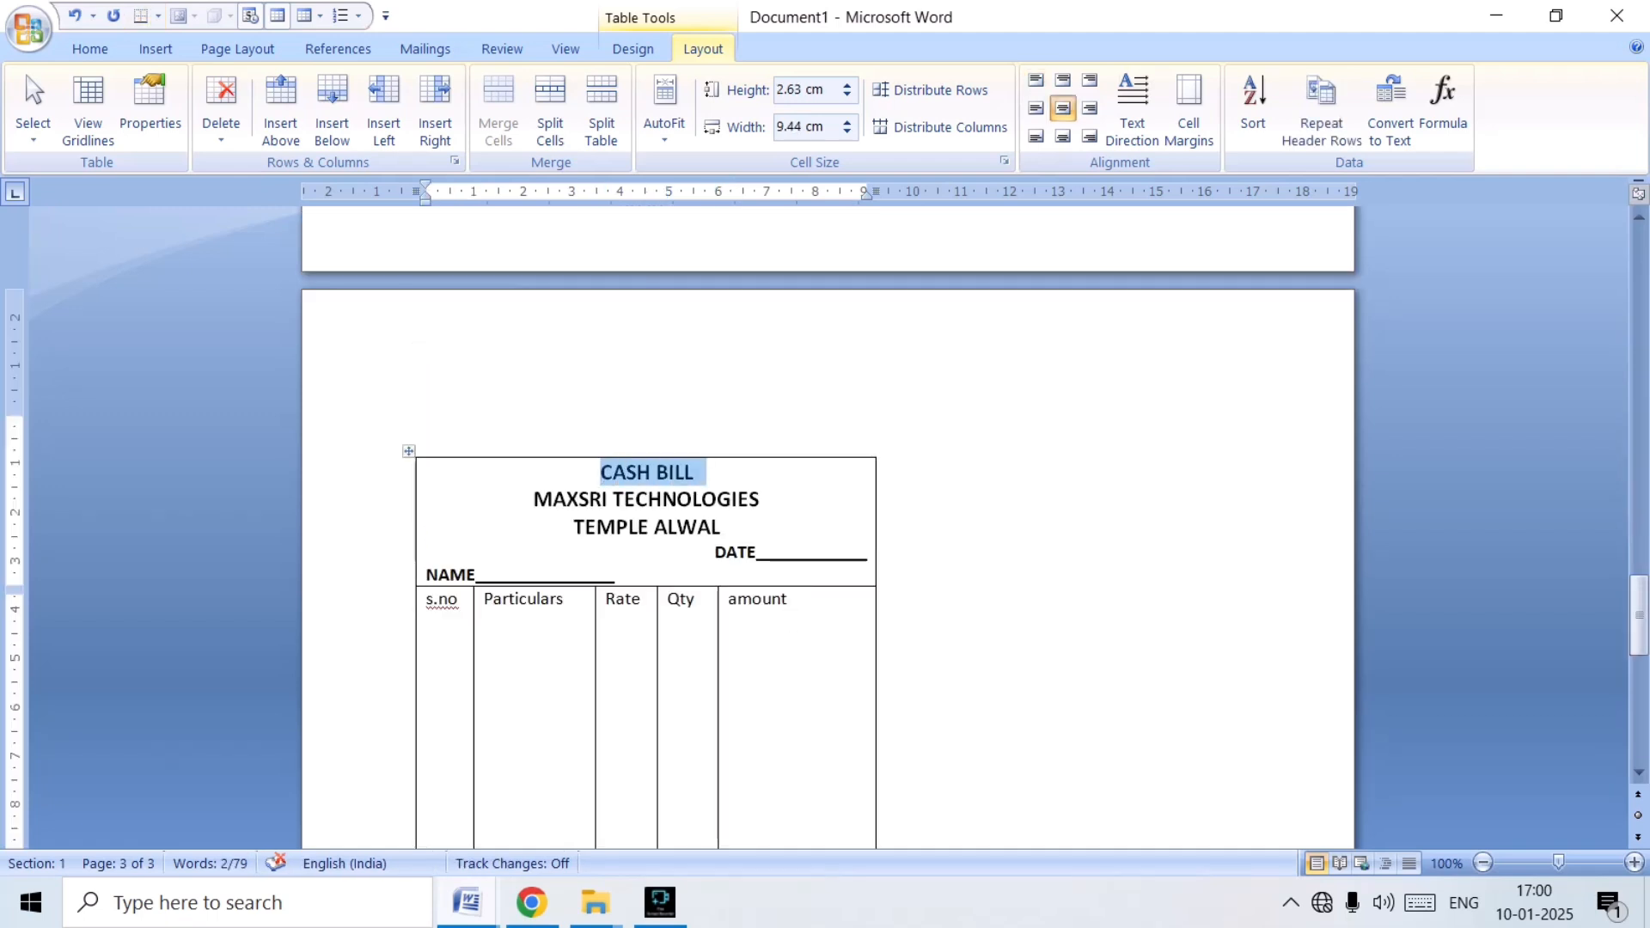
key(ctrl+u)
click(737, 552)
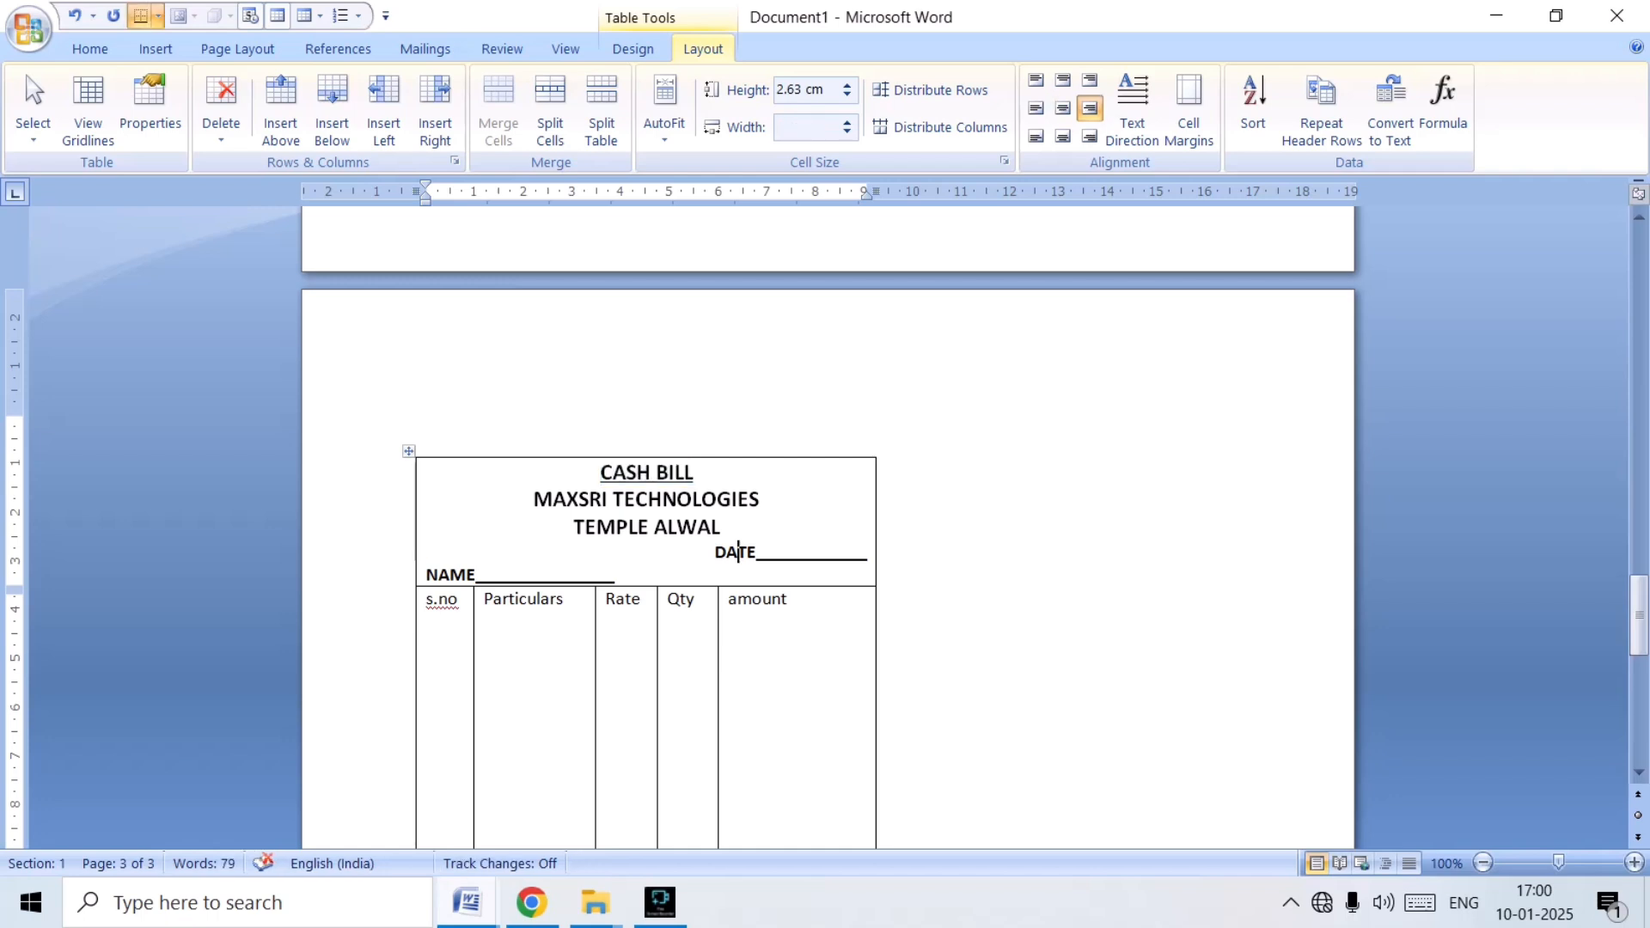
Reduce the font size of the "TEMPLE ALWAL" line in the heading block by two points.
drag(573, 527, 732, 527)
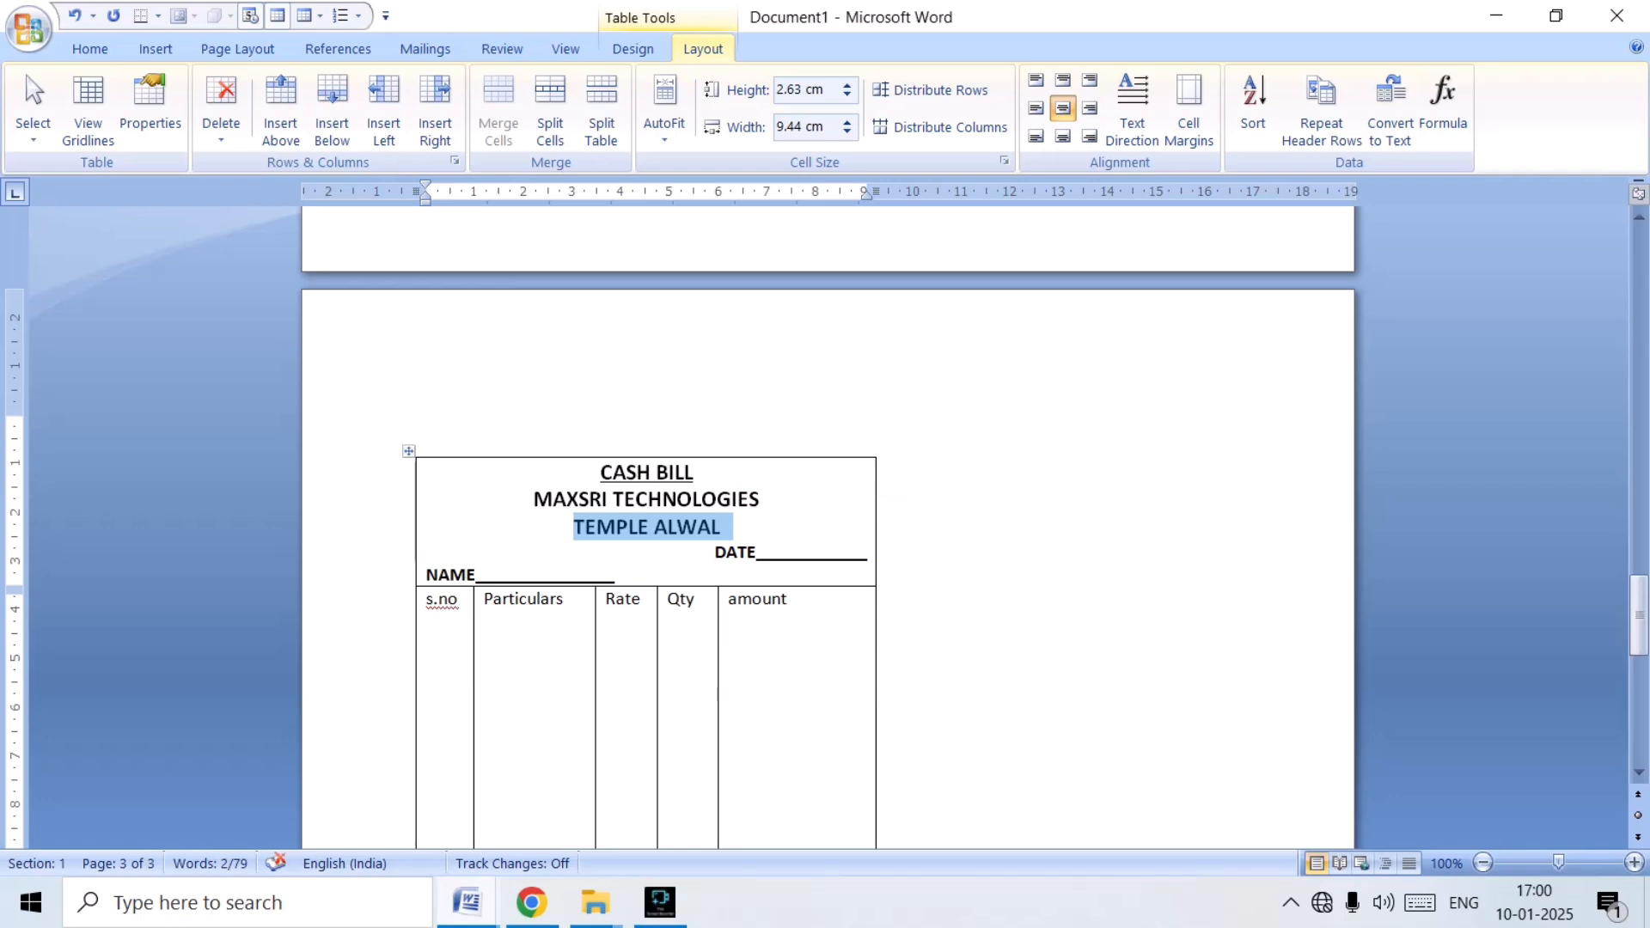
key(ctrl+bracketleft)
key(ctrl+bracketleft)
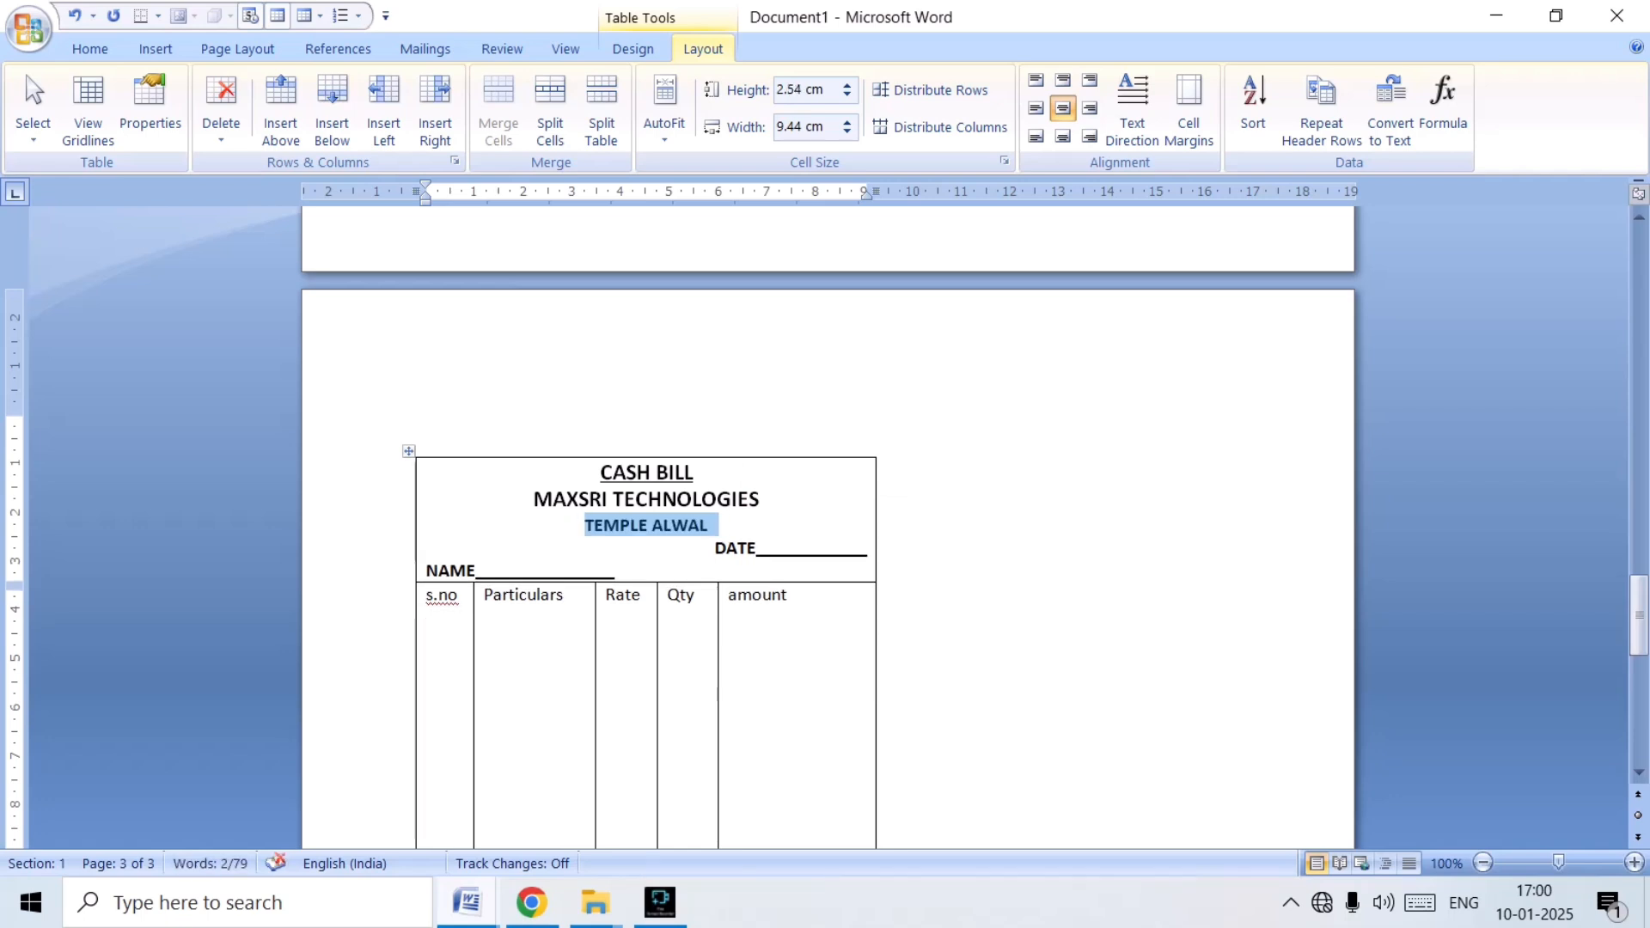
click(712, 525)
scroll(828, 527, up, 4)
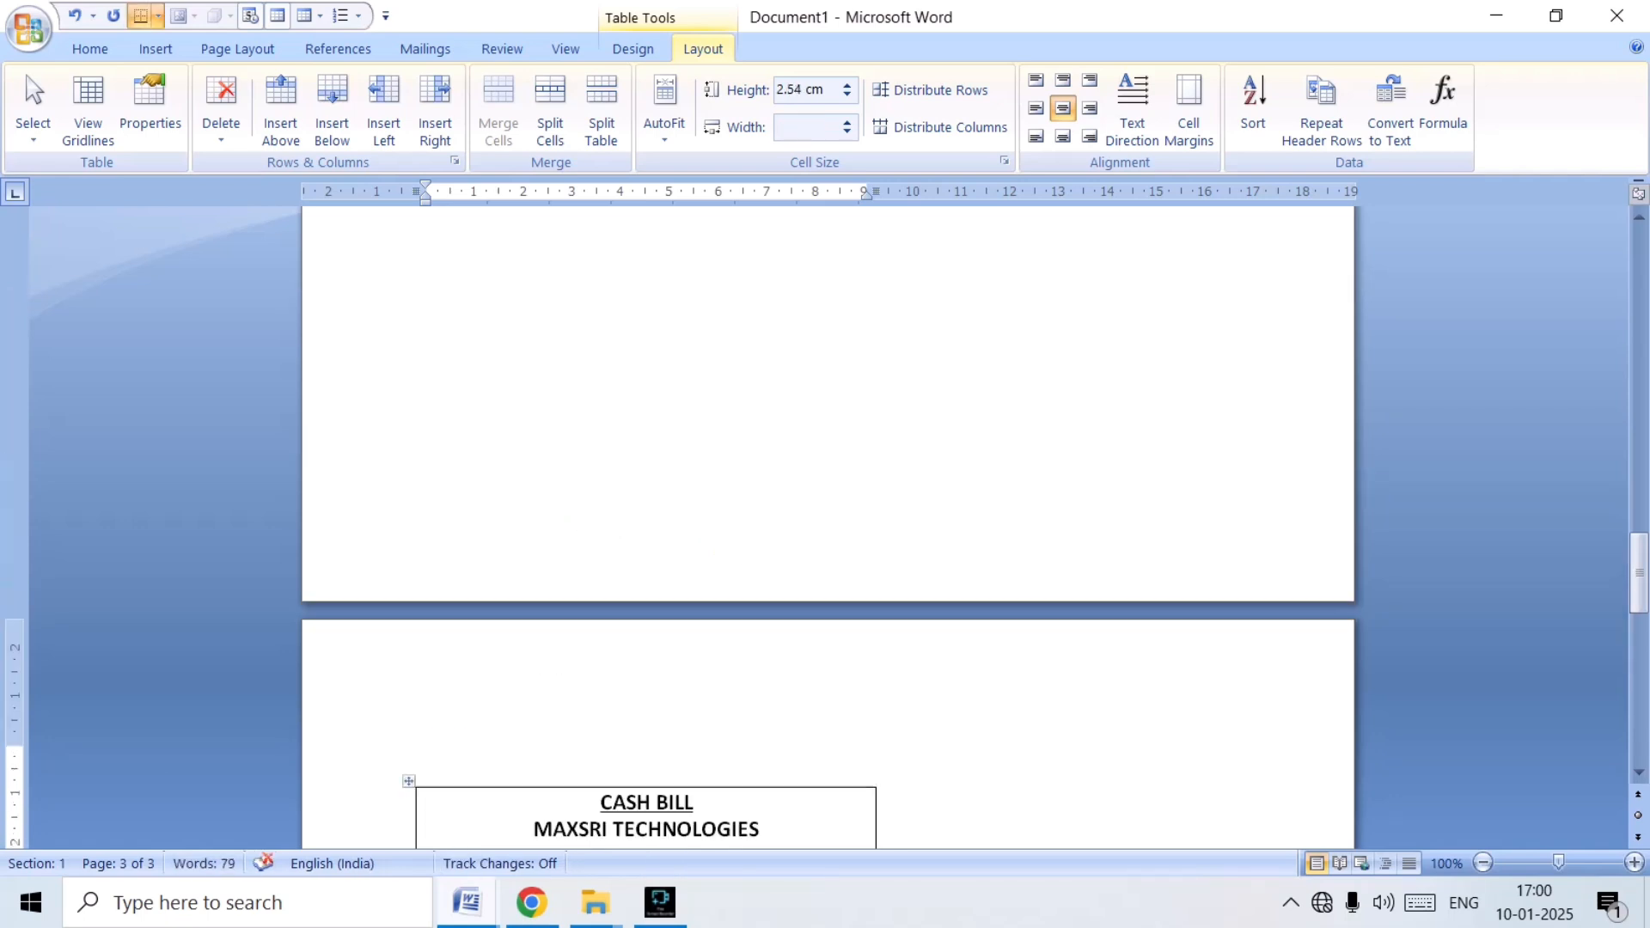
scroll(828, 527, down, 4)
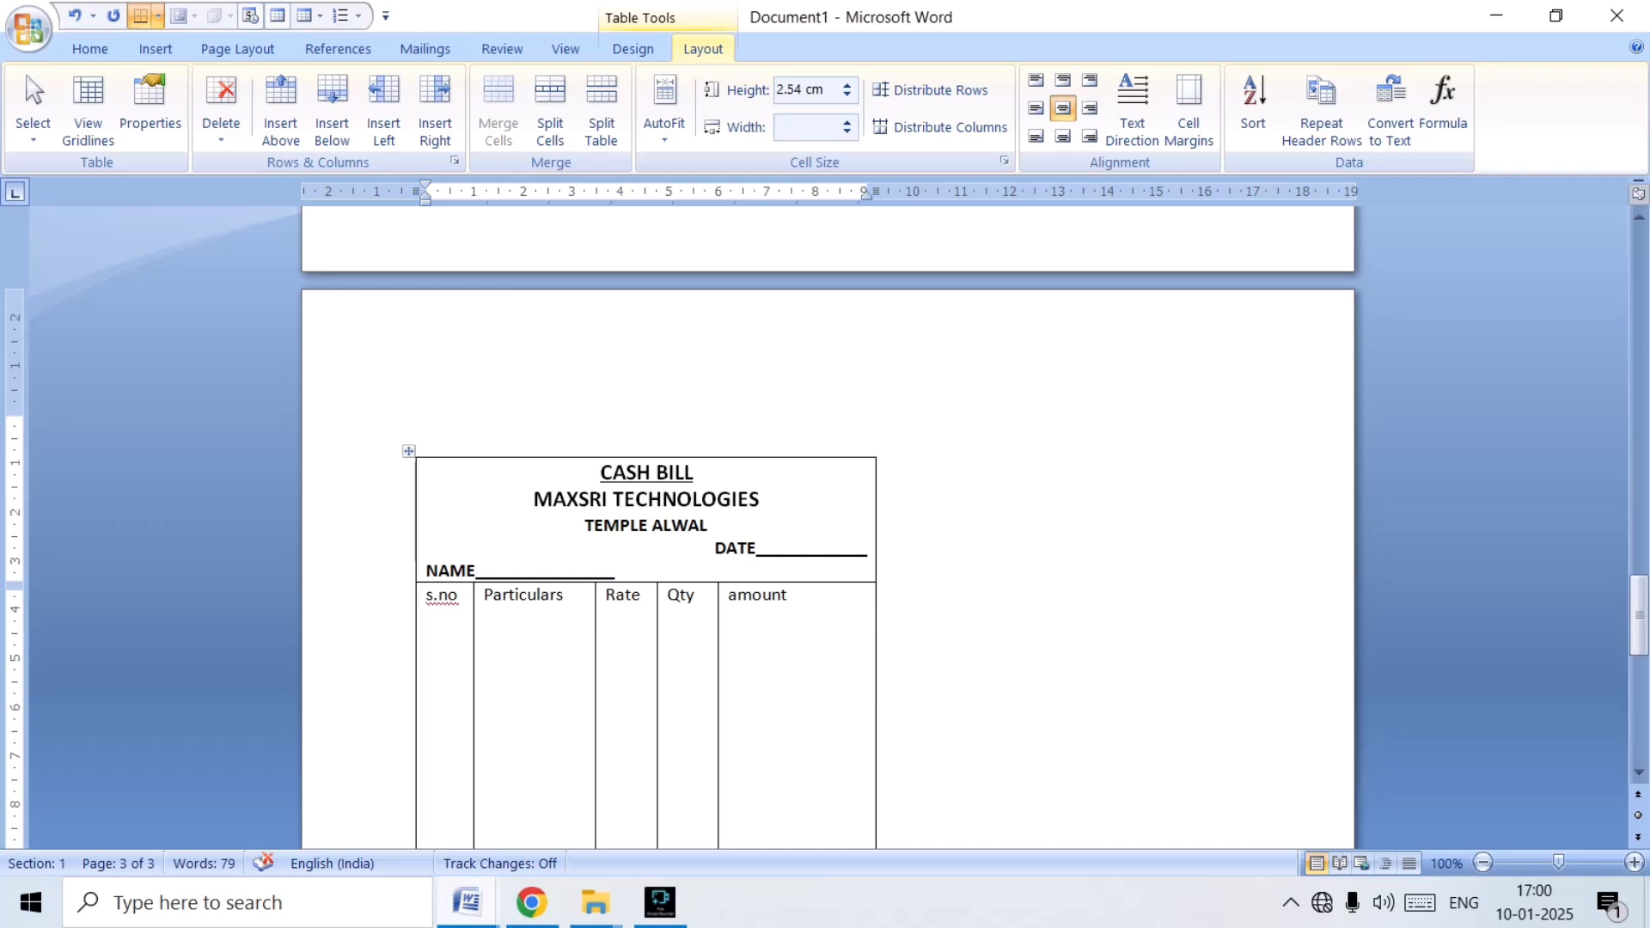
Make the s.no, Particulars, Rate, Qty and amount headings bold and one font size larger.
drag(427, 595, 795, 596)
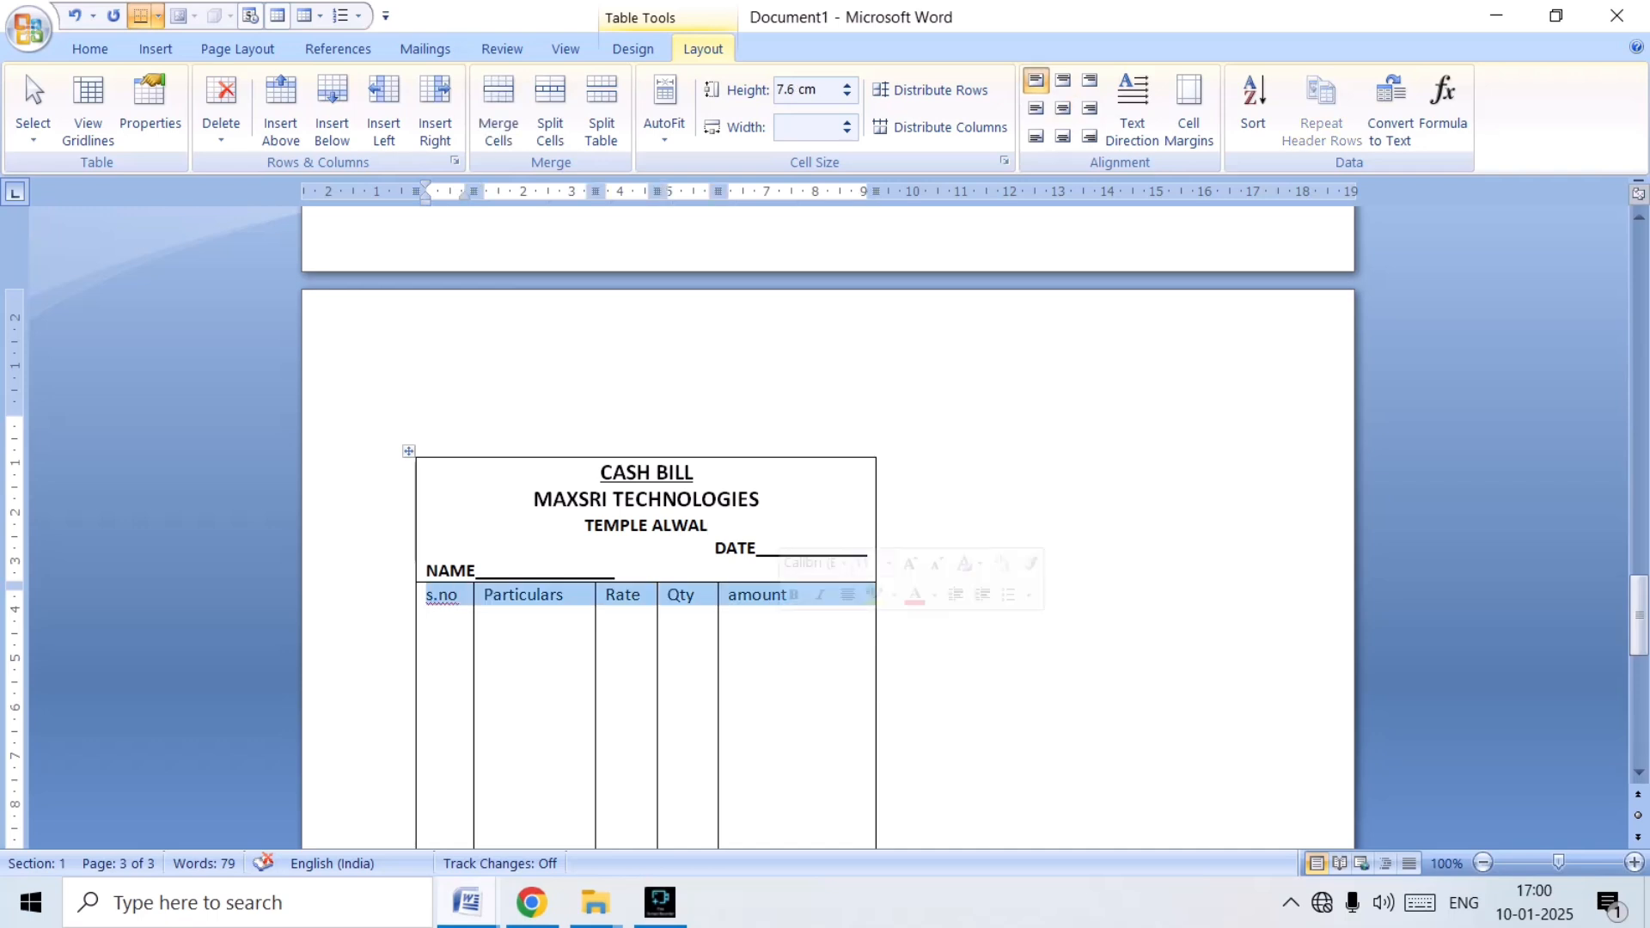
key(ctrl+b)
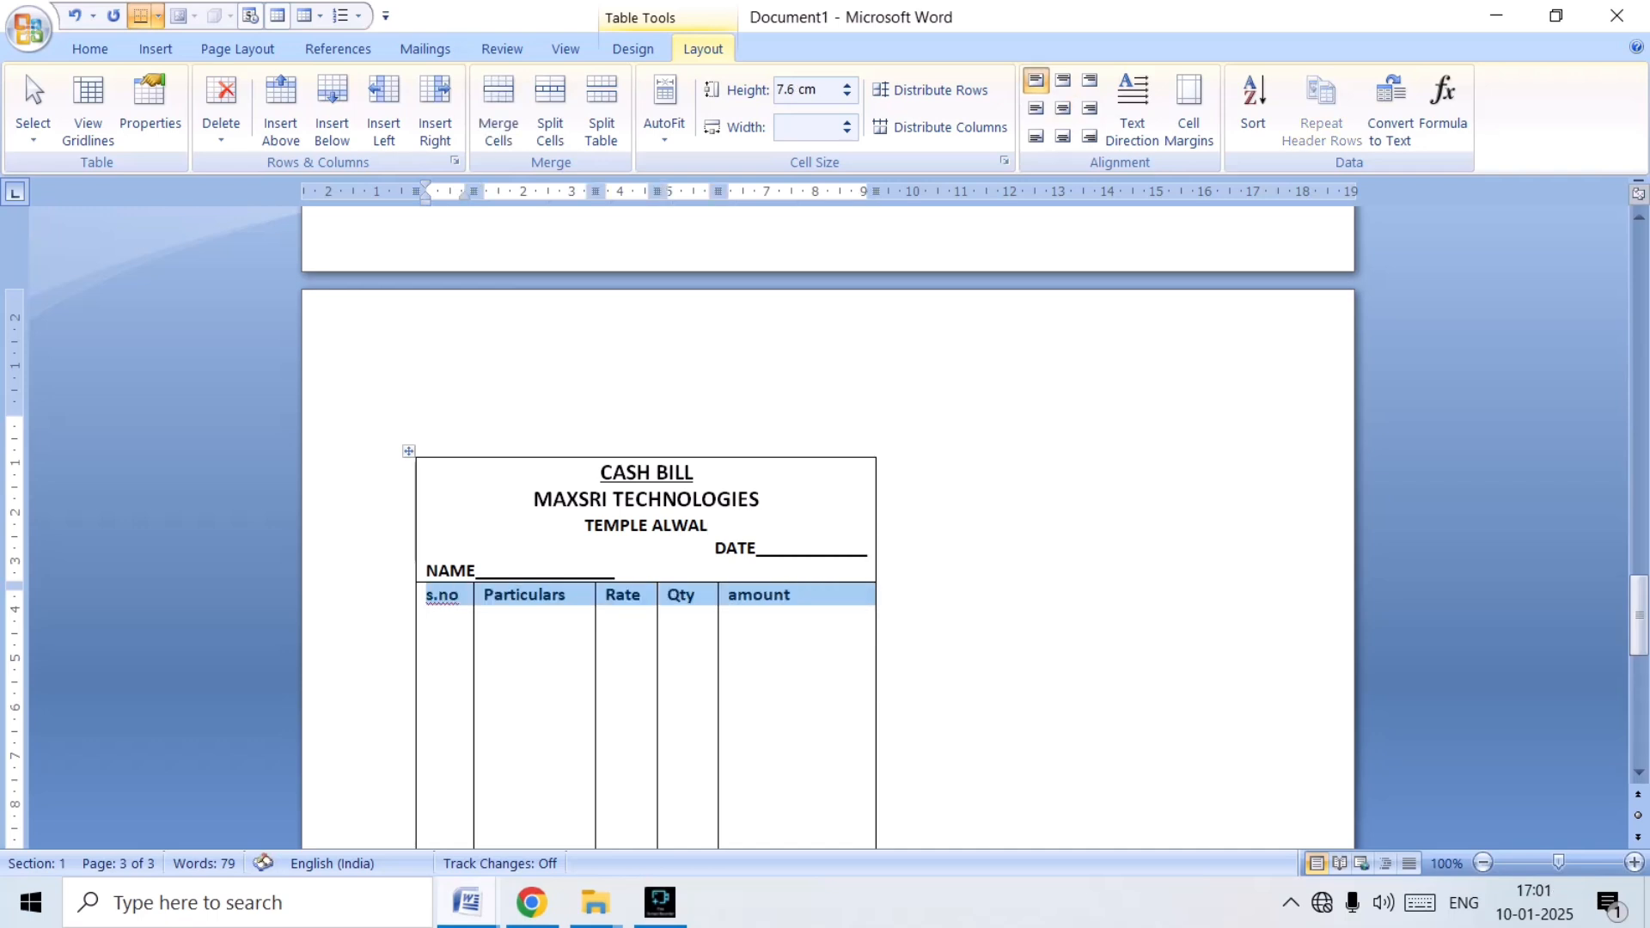
key(ctrl+shift+period)
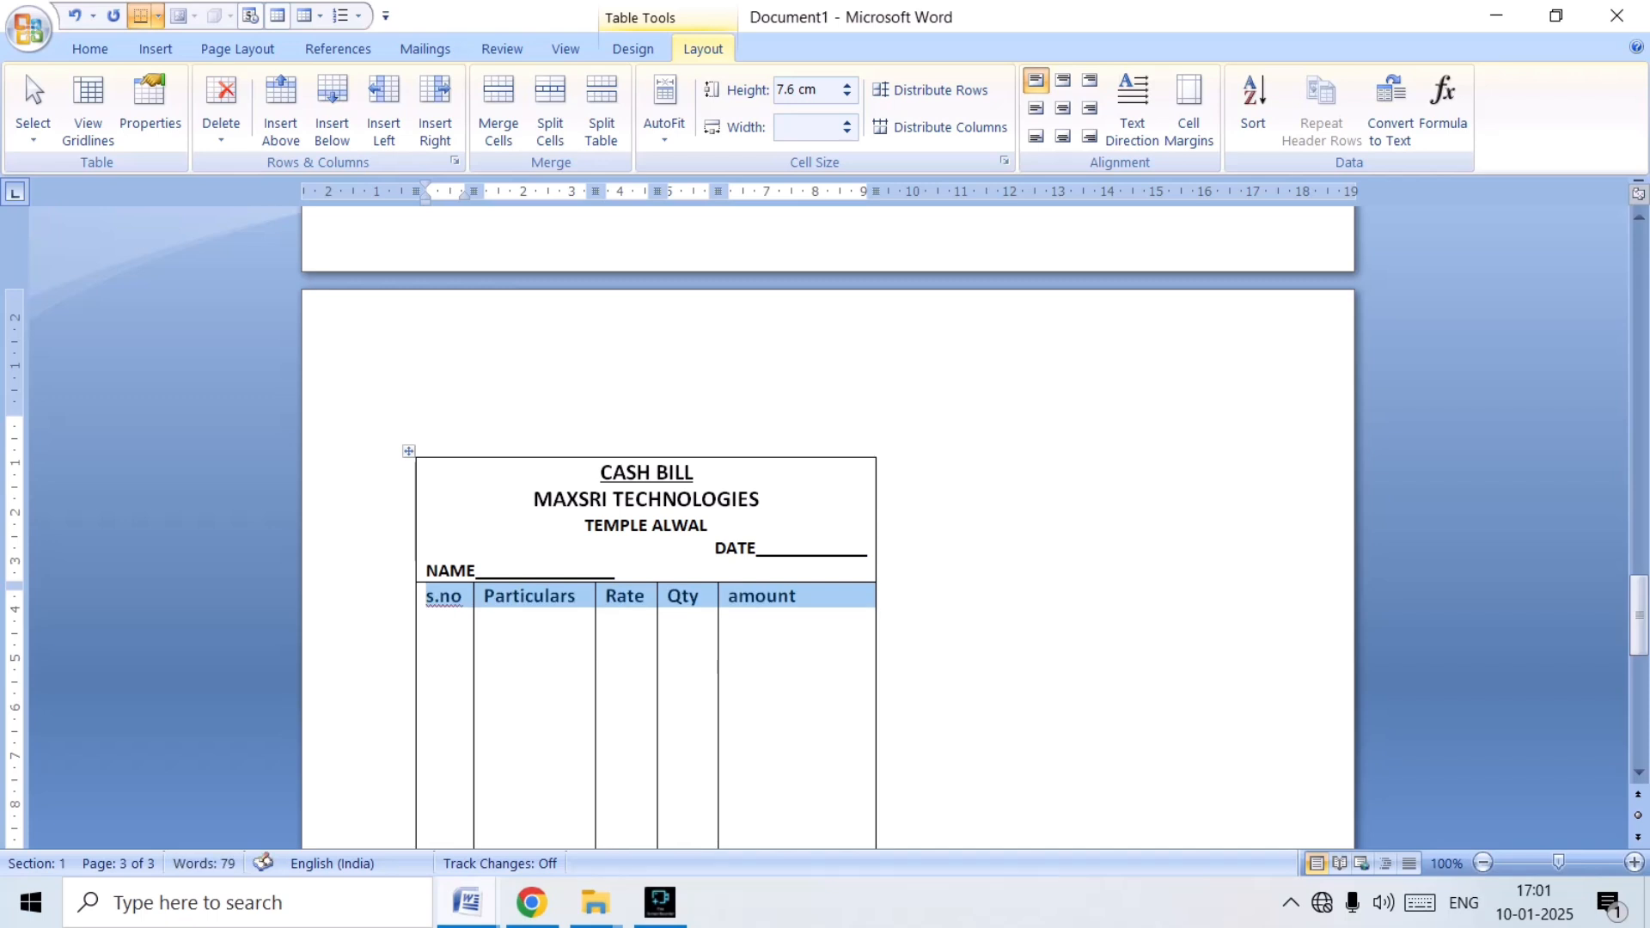
key(ctrl+shift+period)
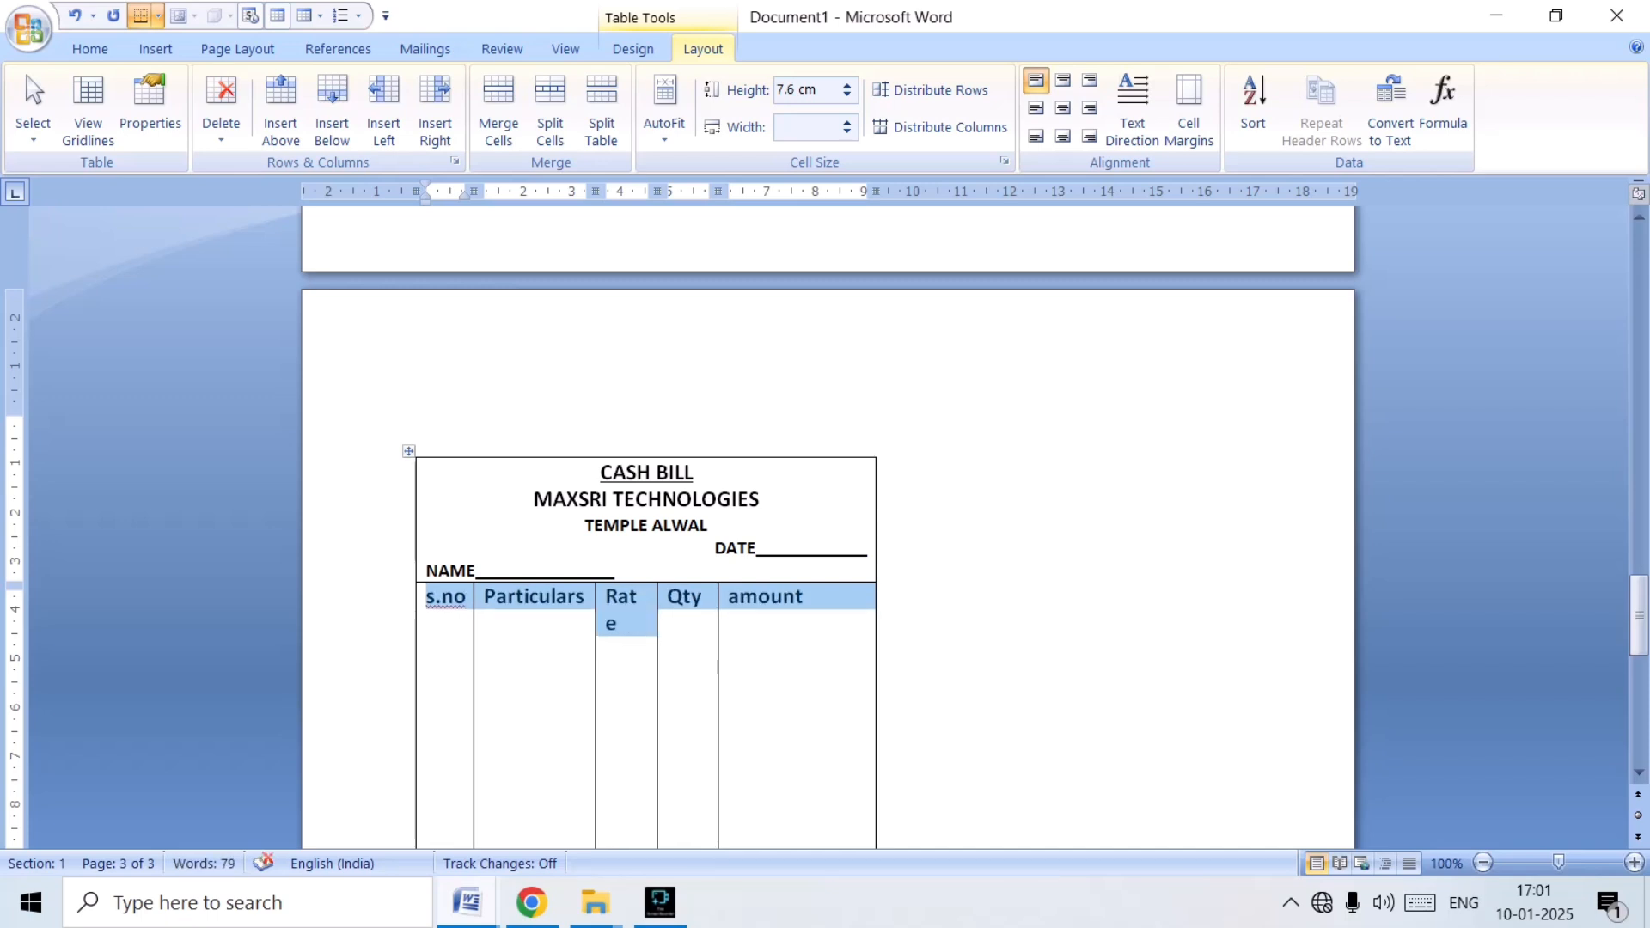
key(ctrl+shift+comma)
Make the TOTAL and Slignature rows at the end of the cash bill table bold.
scroll(827, 524, down, 10)
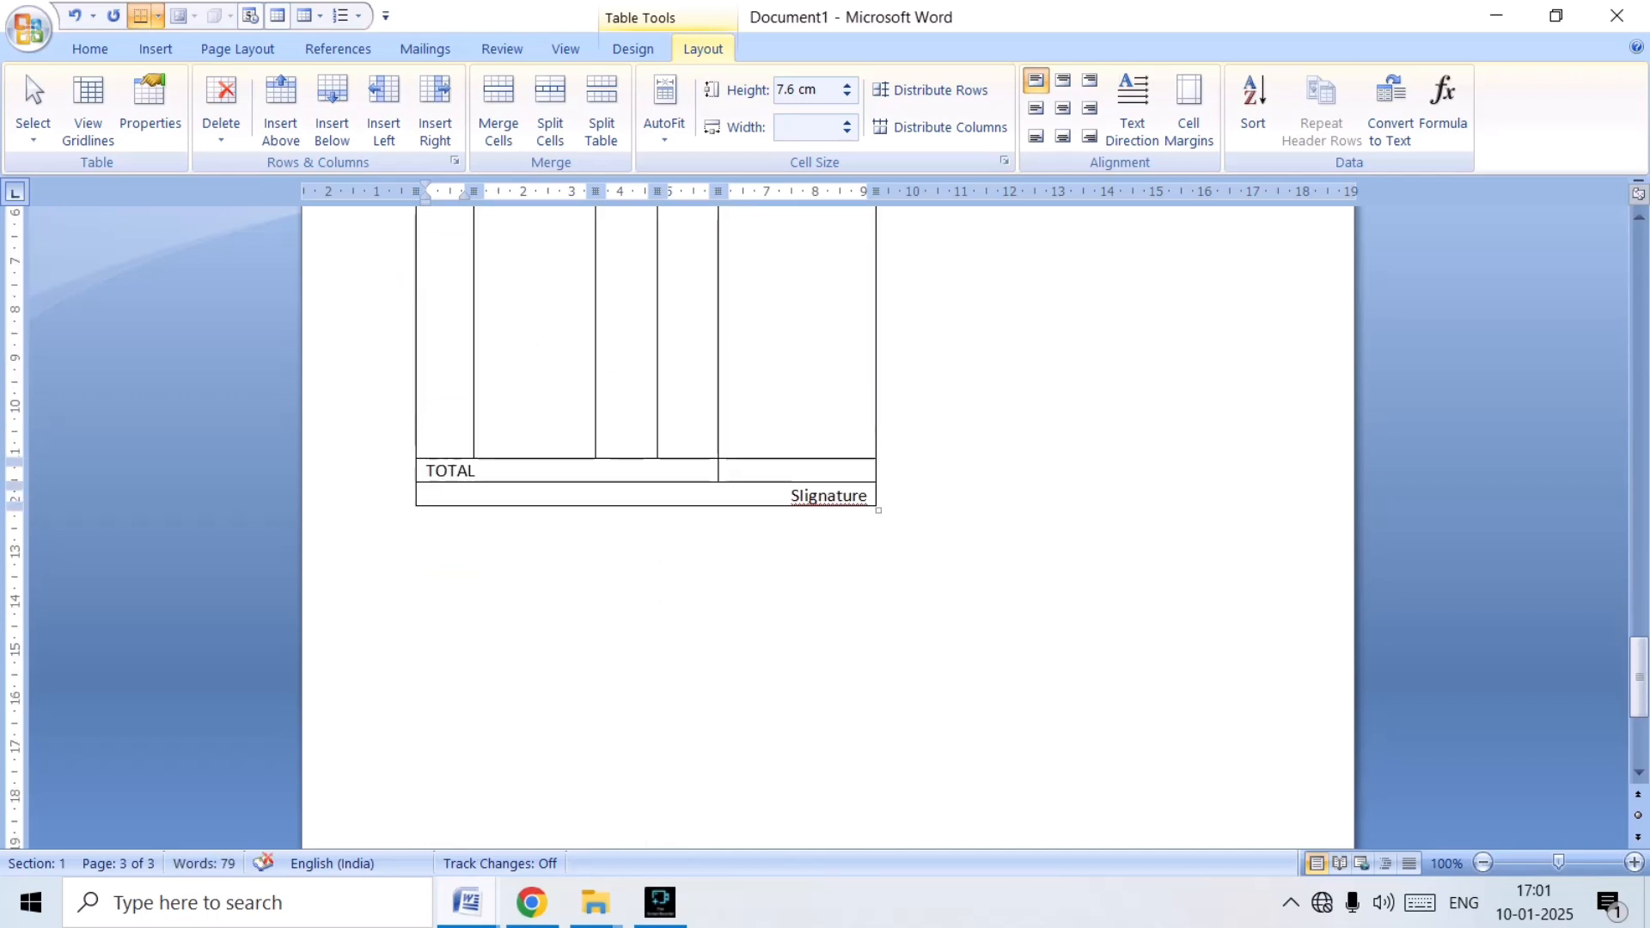
drag(387, 470, 387, 496)
key(ctrl+b)
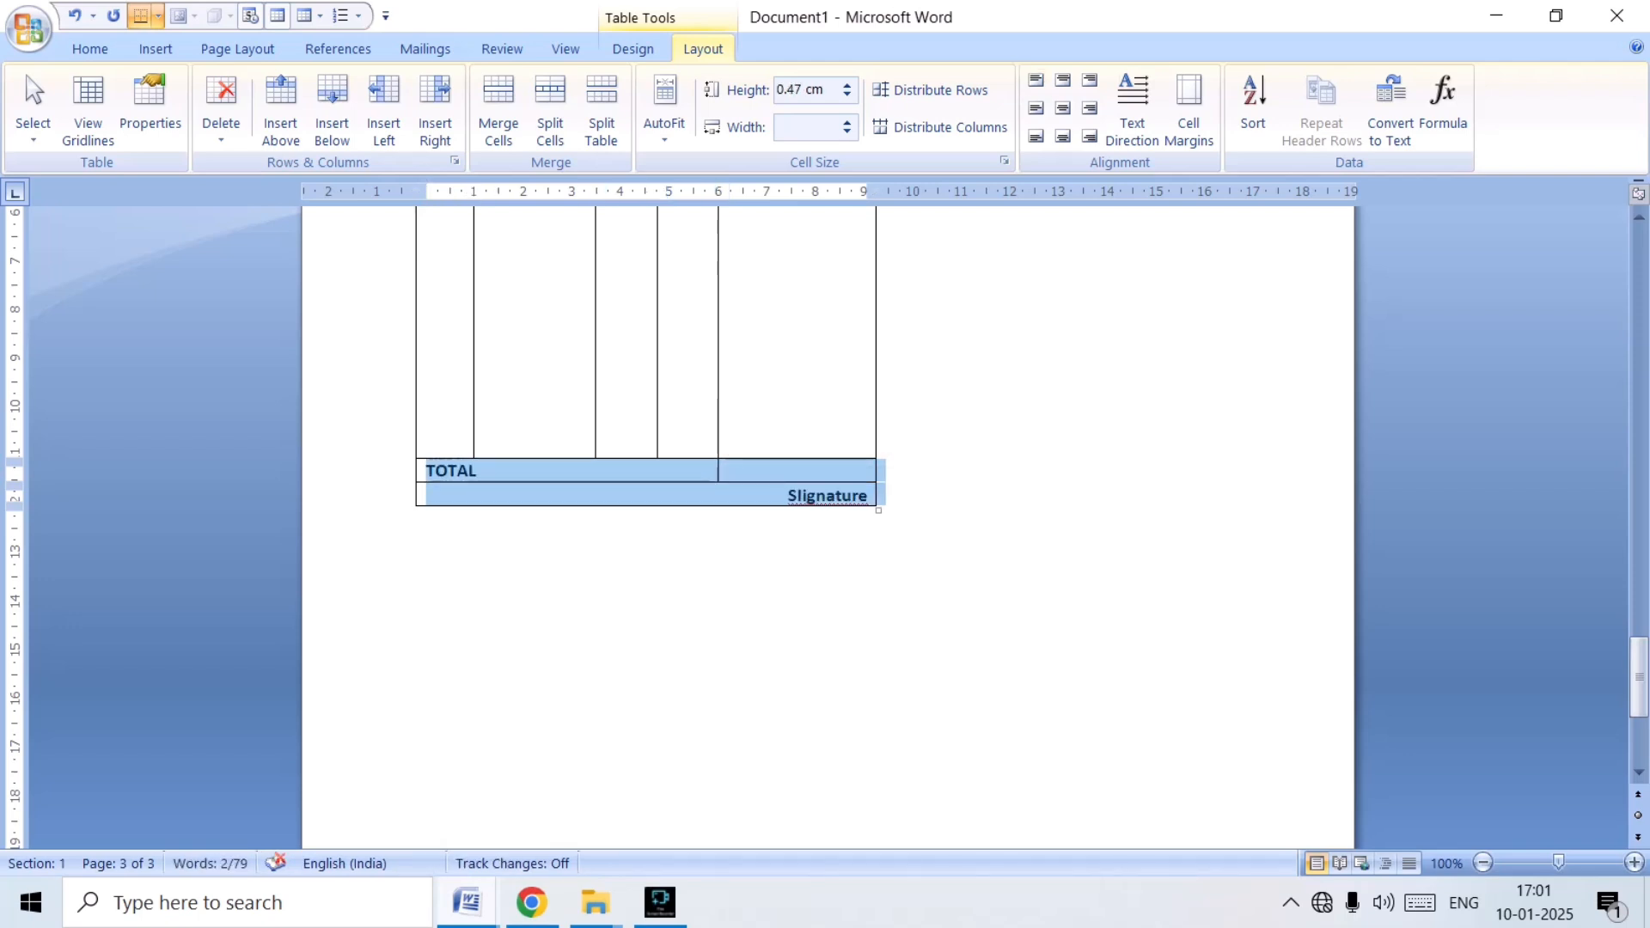
scroll(827, 528, up, 3)
scroll(828, 528, down, 5)
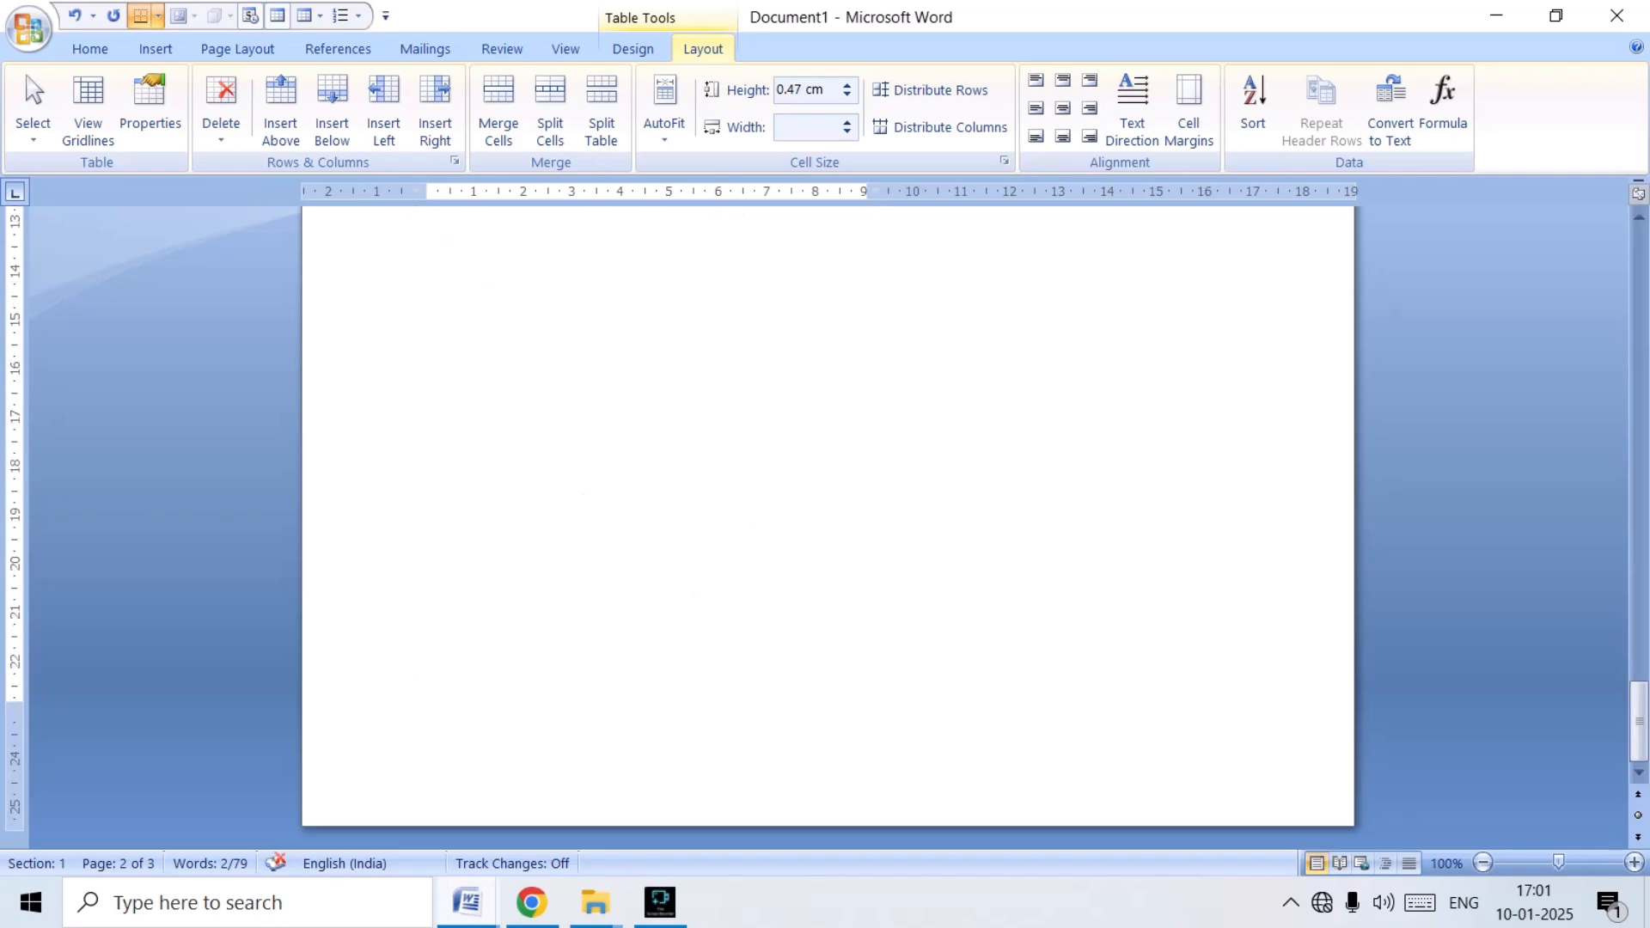
click(426, 276)
scroll(827, 527, up, 12)
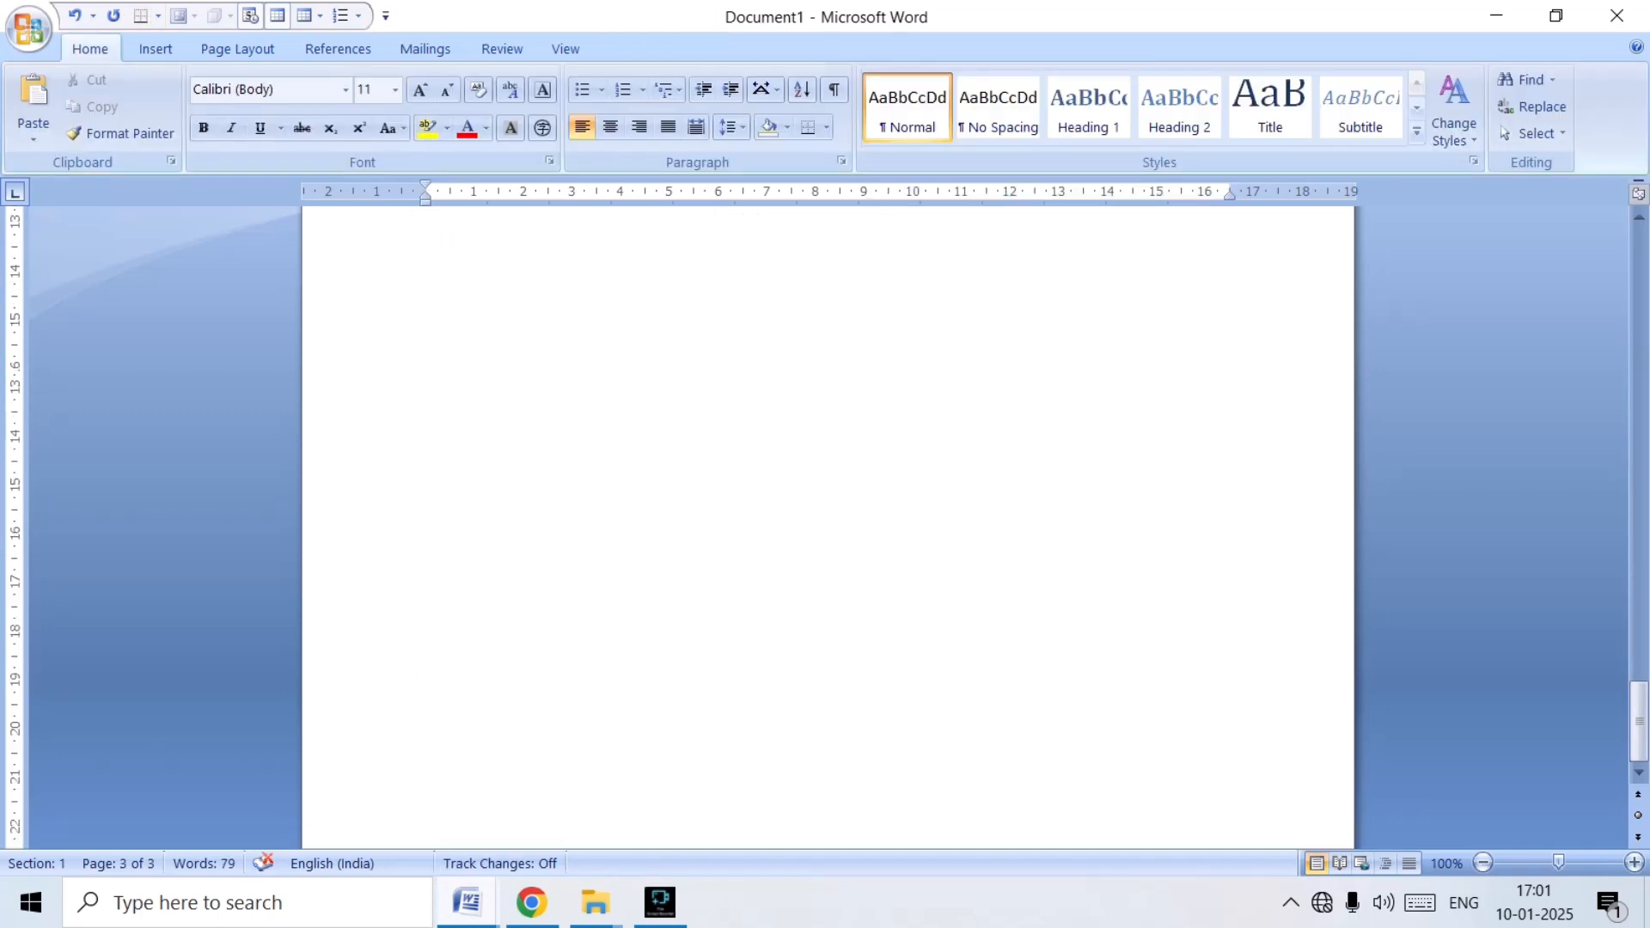
scroll(828, 528, up, 15)
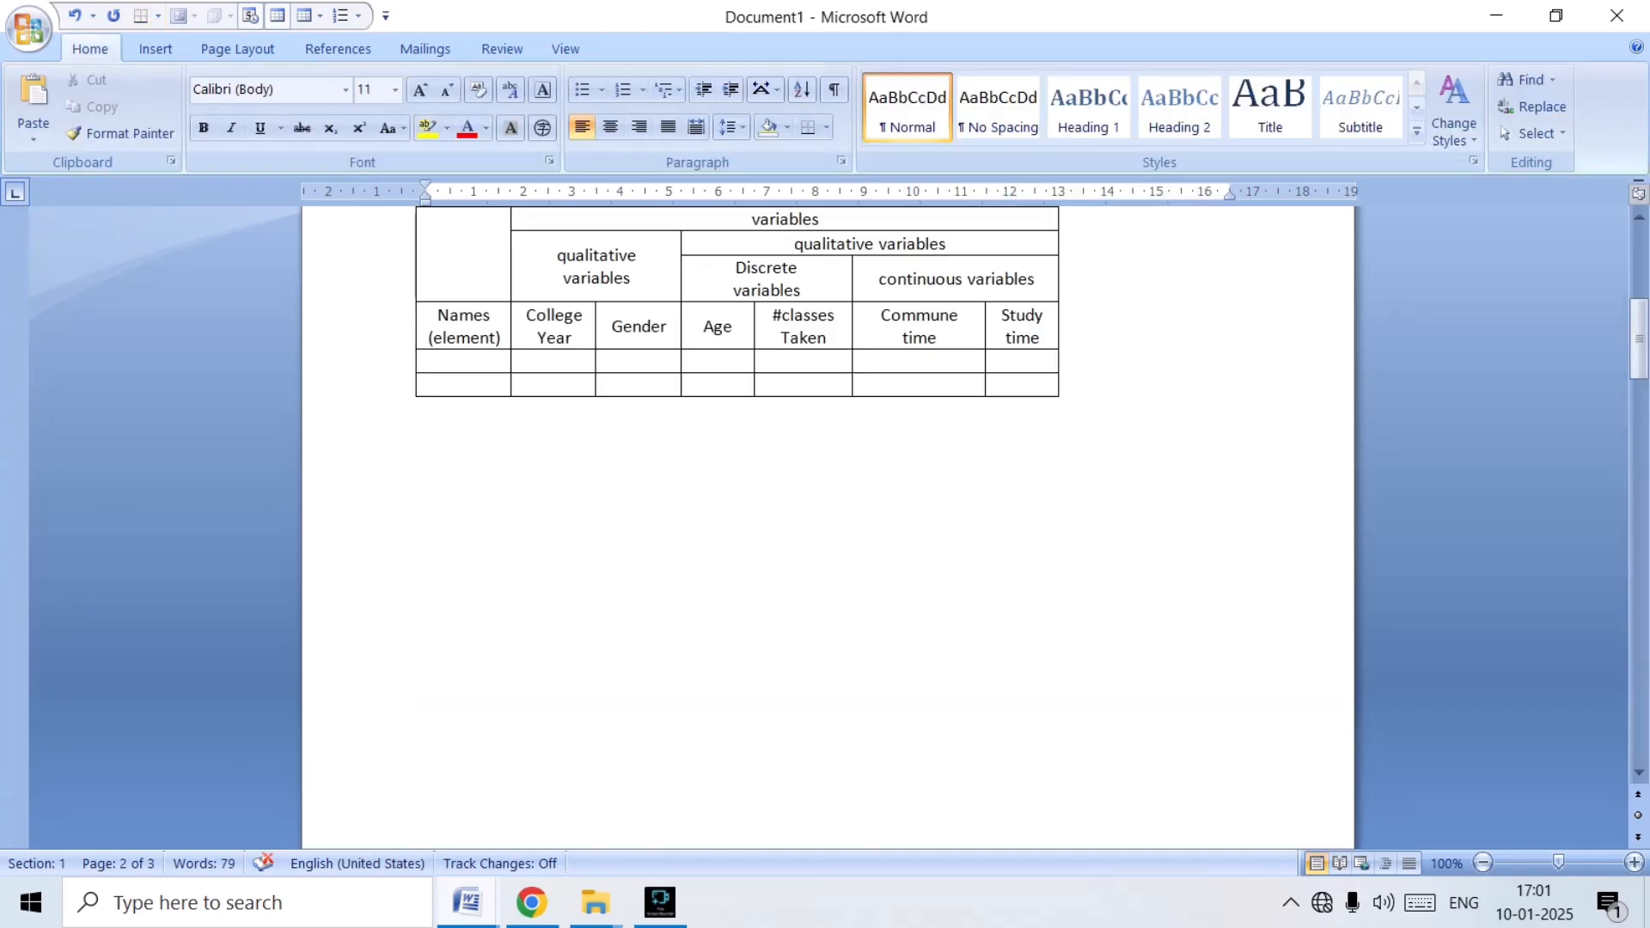
scroll(827, 527, down, 5)
scroll(828, 528, down, 20)
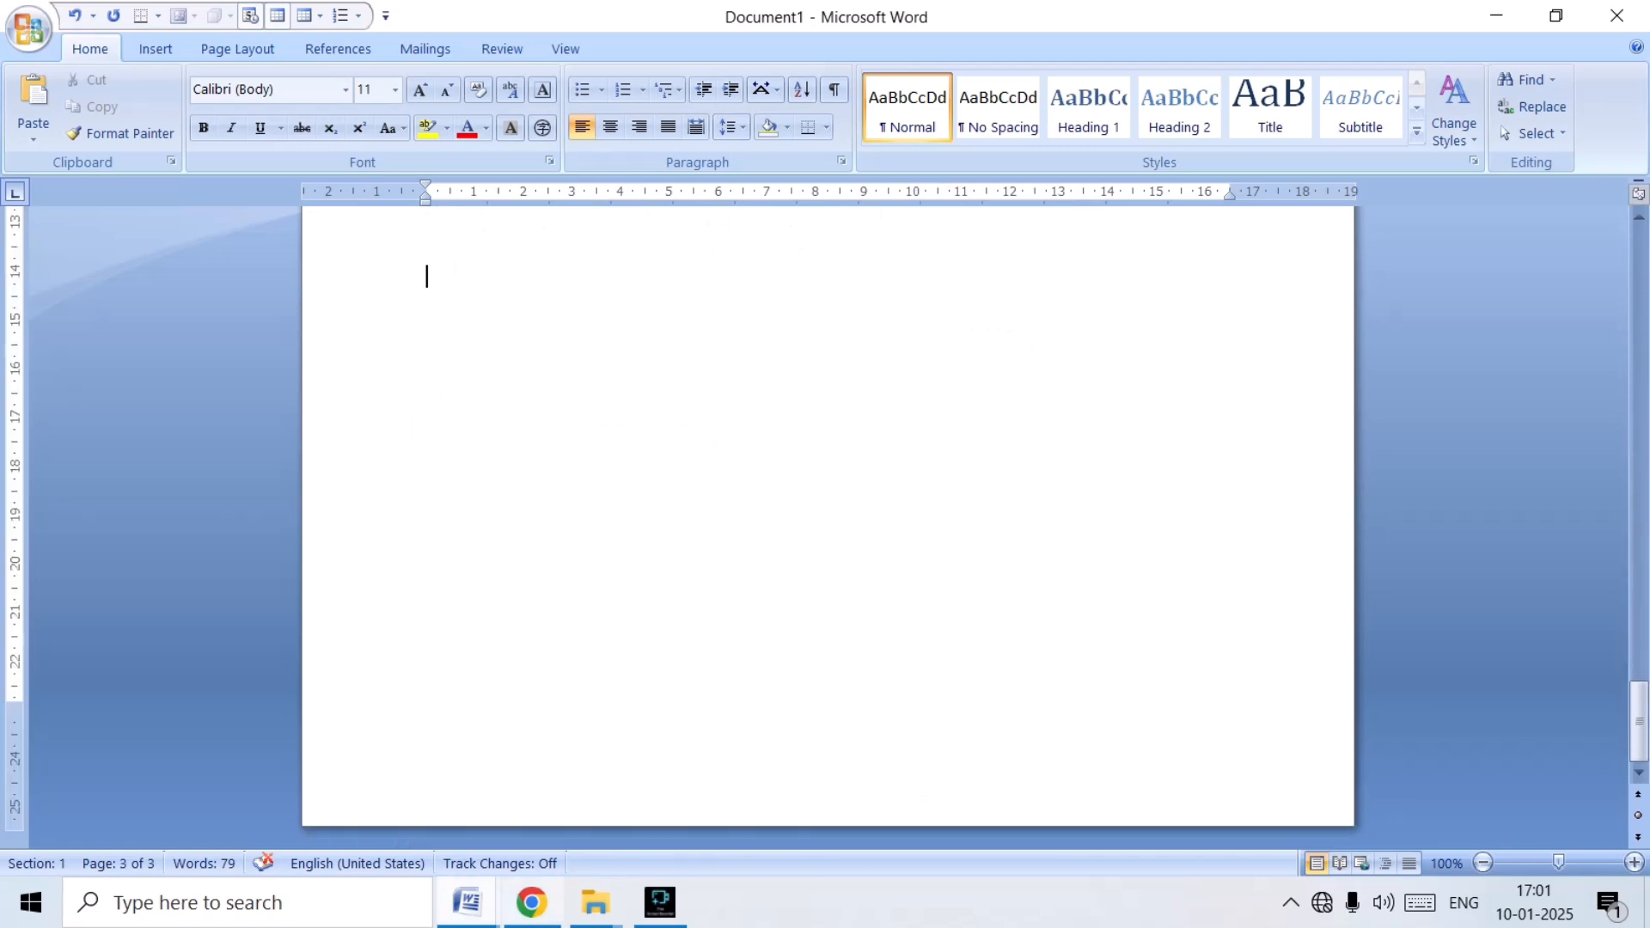
Switch to the APP (1) document and examine the student application form from its title block to the office record table.
mouse_move(467, 902)
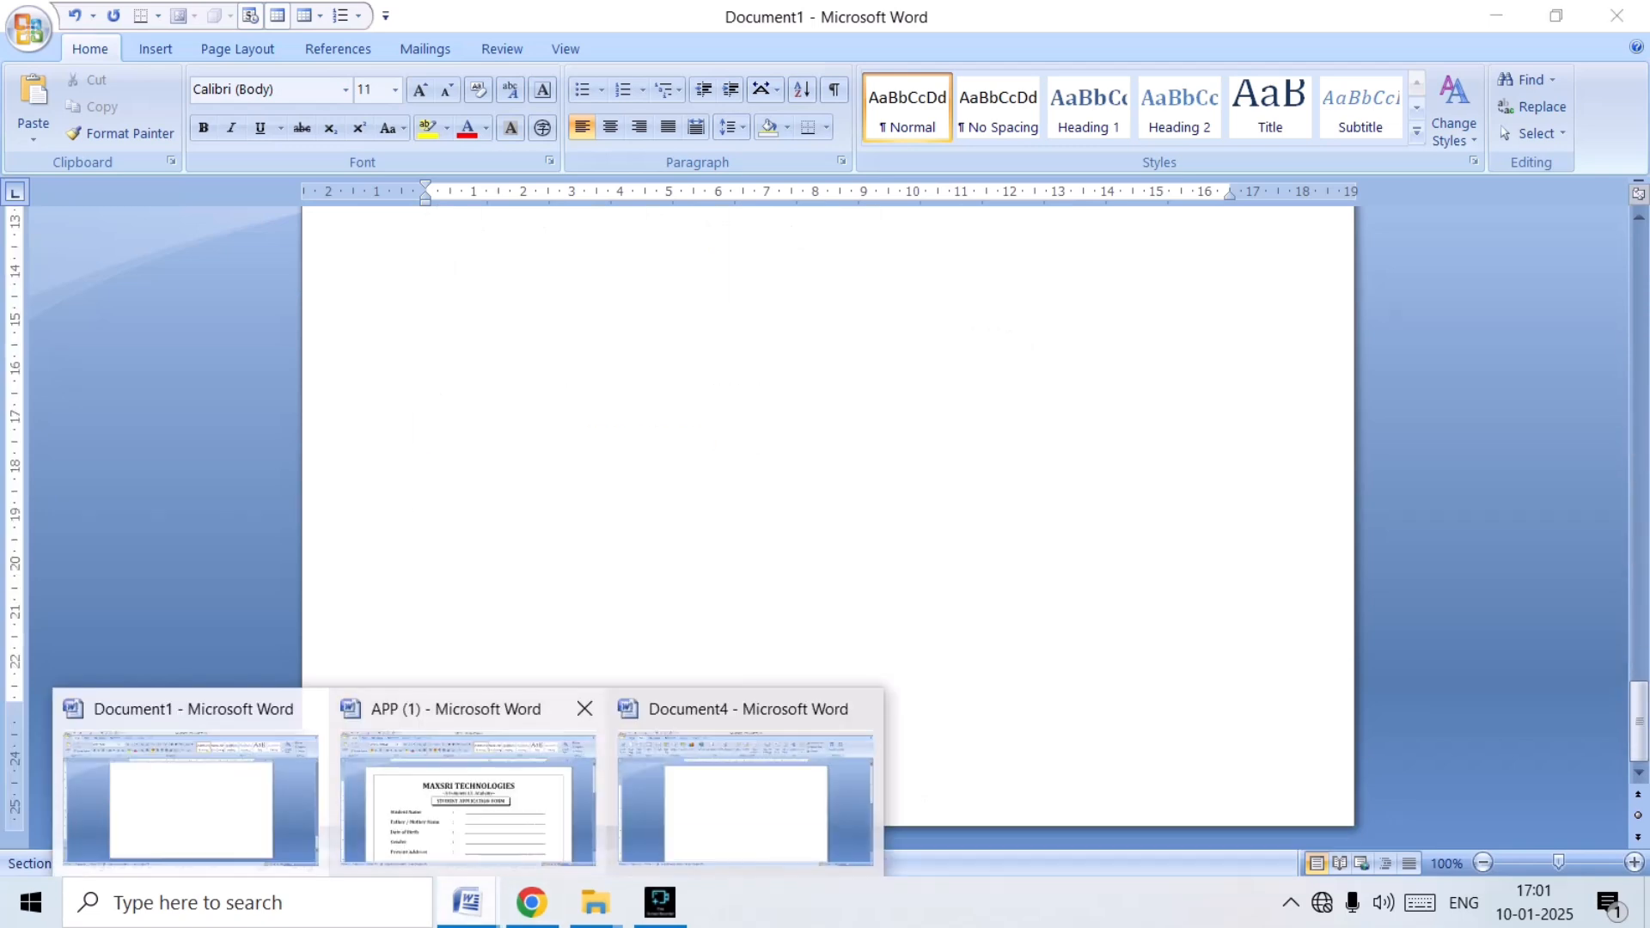
click(468, 782)
scroll(828, 528, down, 12)
scroll(828, 528, up, 12)
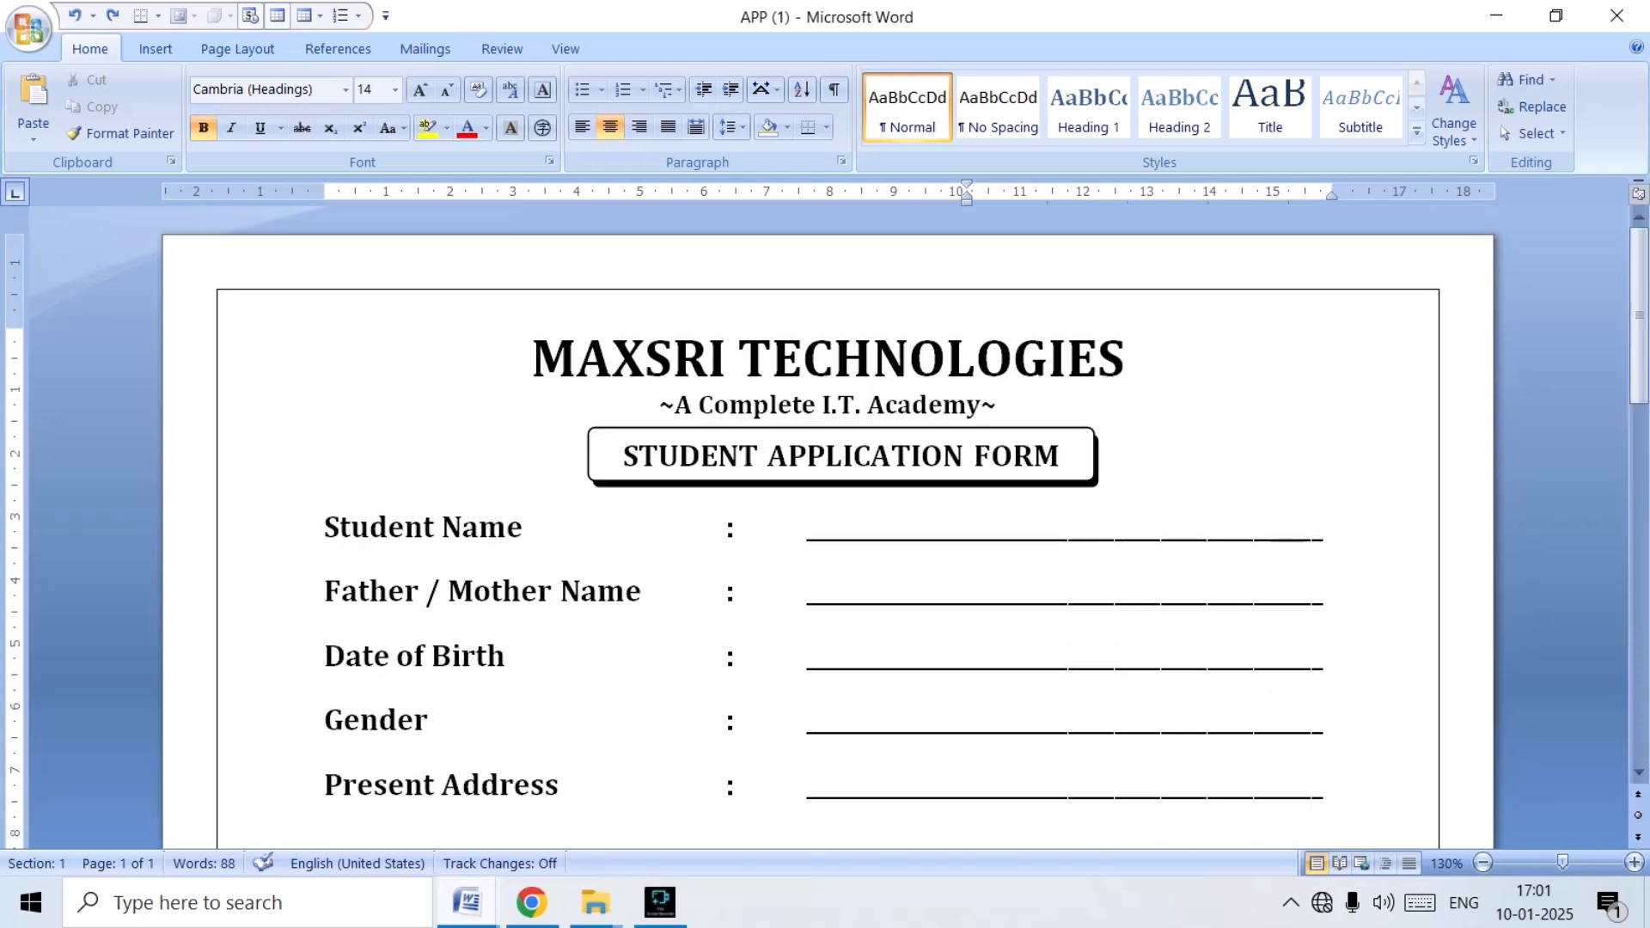
scroll(828, 528, down, 12)
scroll(828, 527, up, 3)
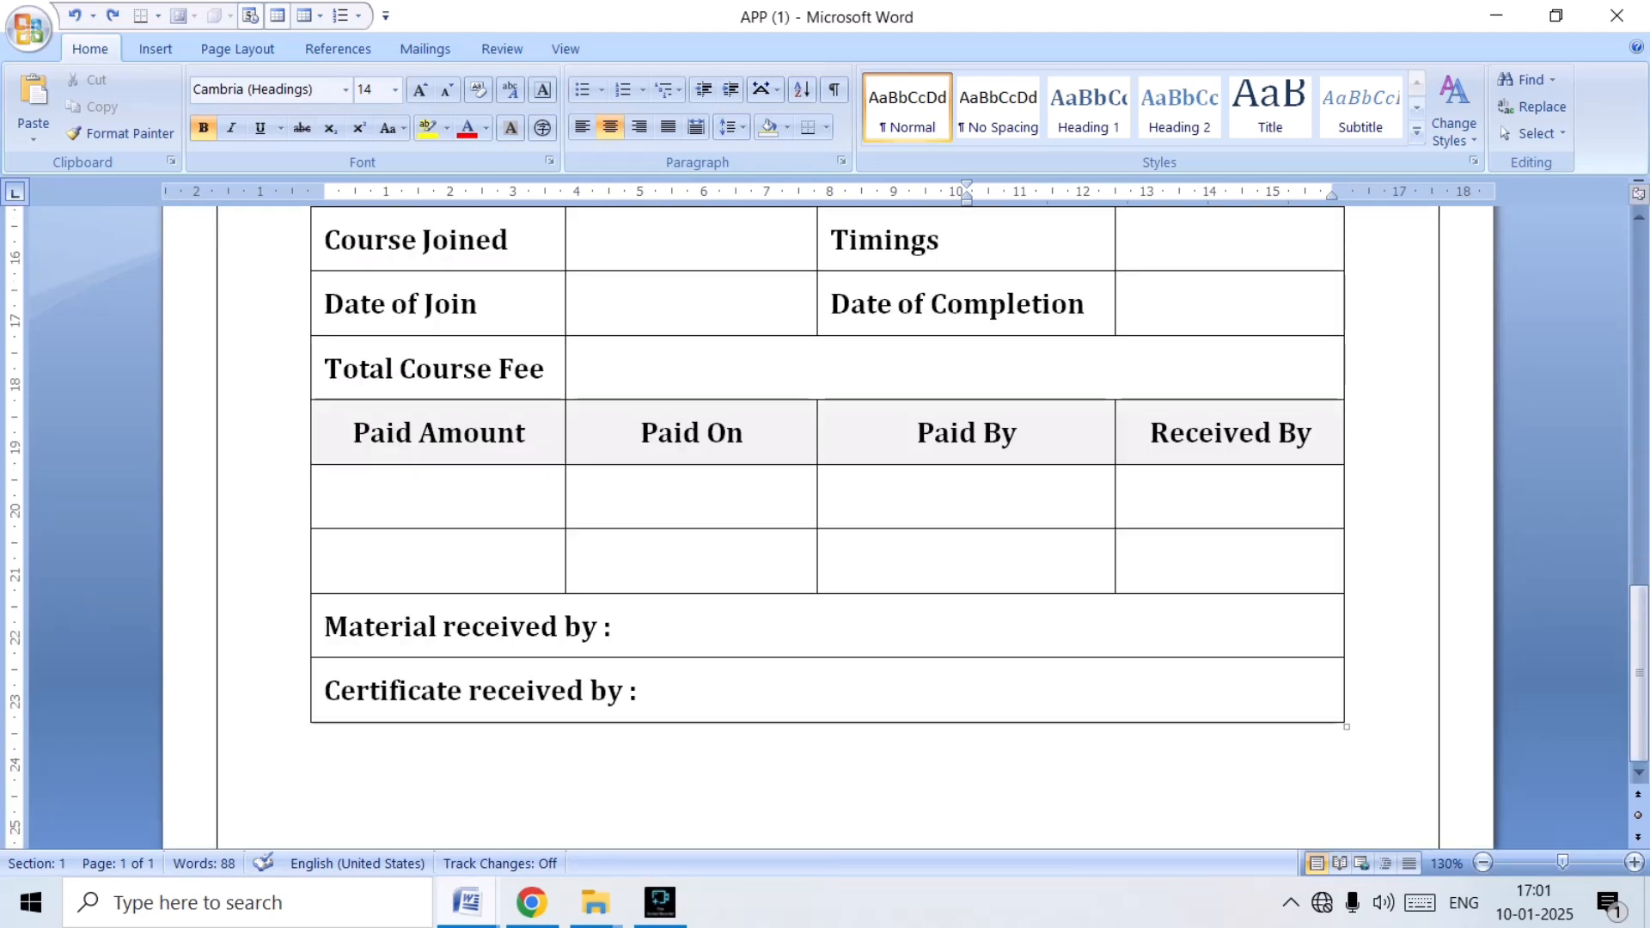
scroll(828, 528, up, 12)
scroll(828, 527, down, 15)
scroll(827, 527, up, 3)
scroll(828, 528, up, 12)
scroll(827, 528, down, 2)
scroll(828, 527, up, 2)
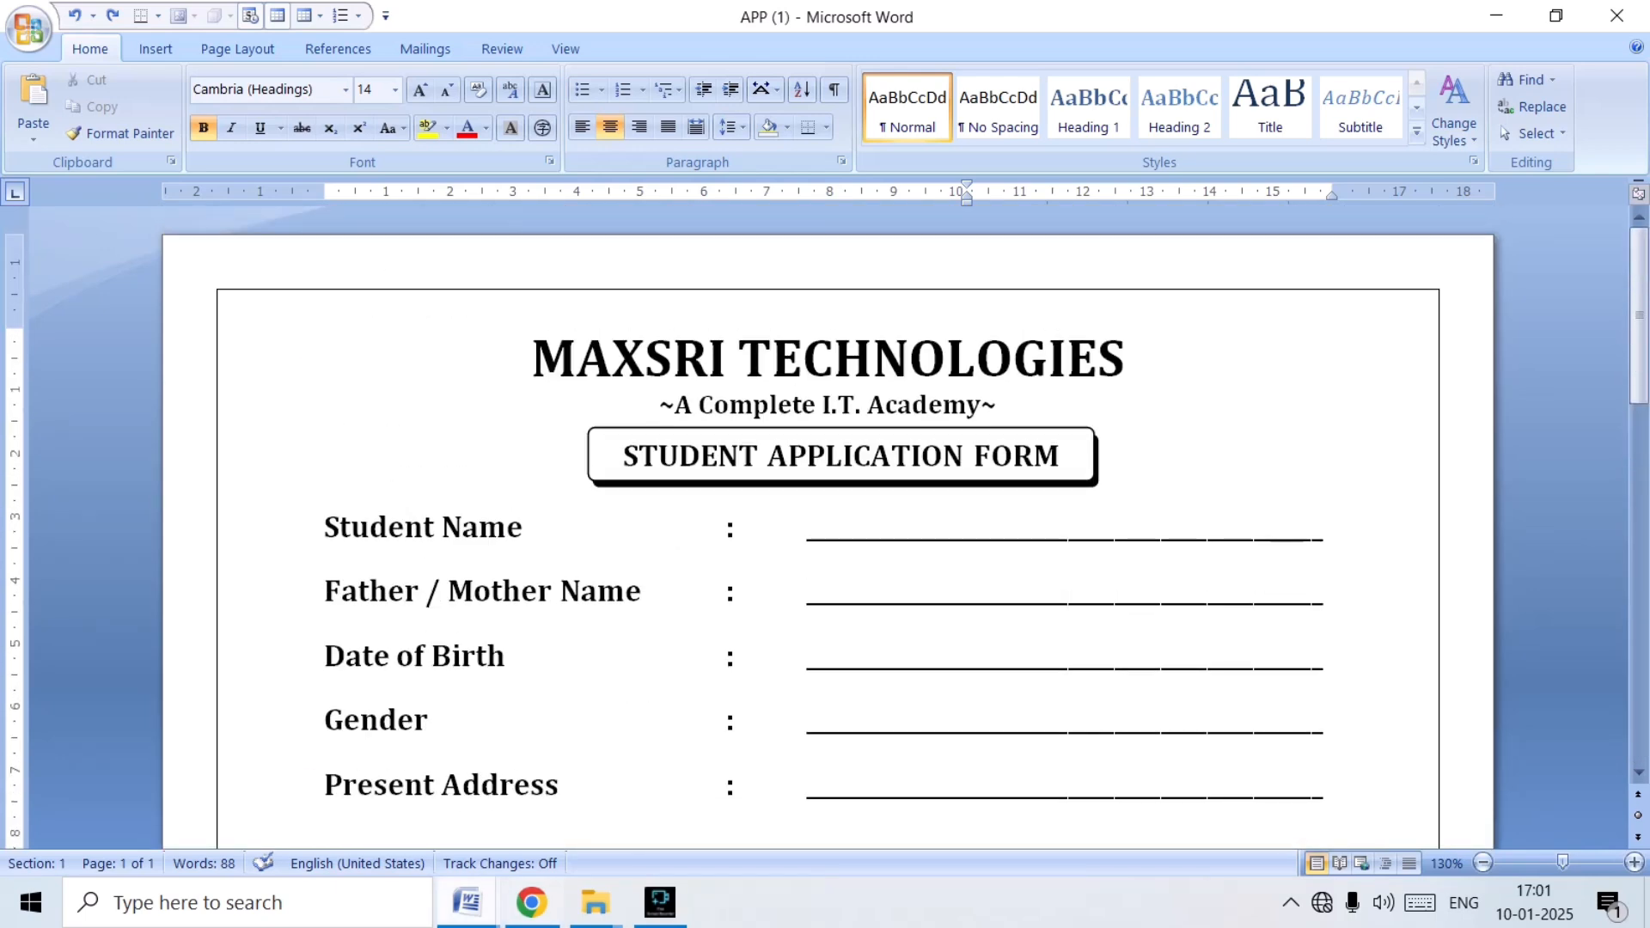
Switch to Document4 and insert a table of four columns and one row below the "EDUCATIONAL QUALIFICATION" line.
mouse_move(467, 903)
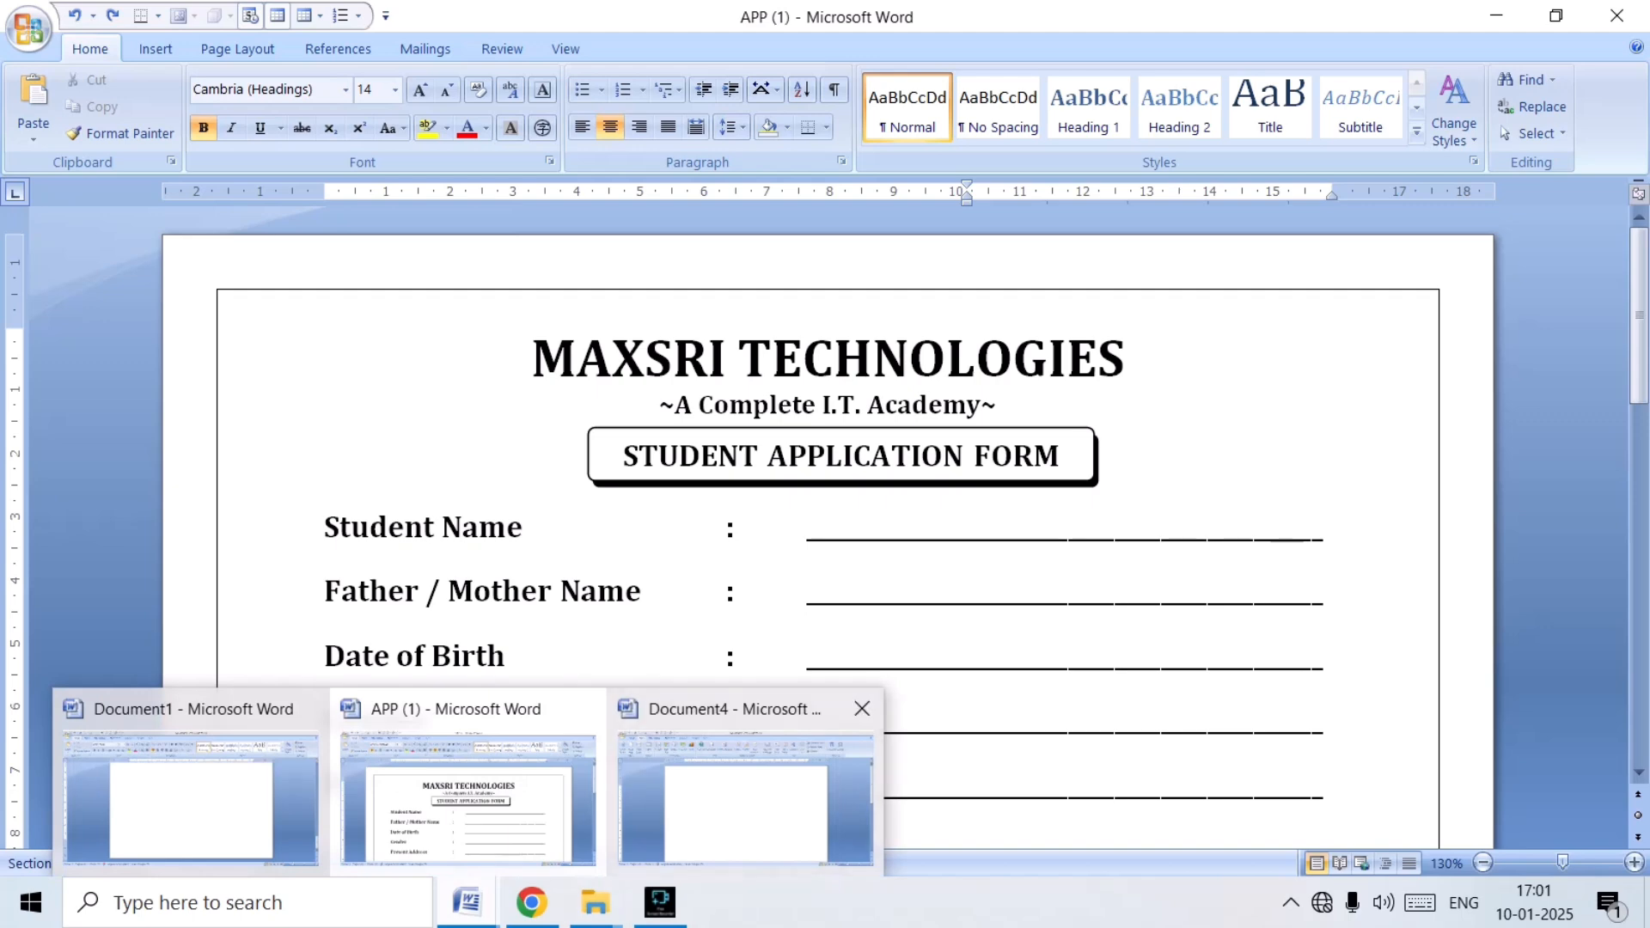
click(745, 795)
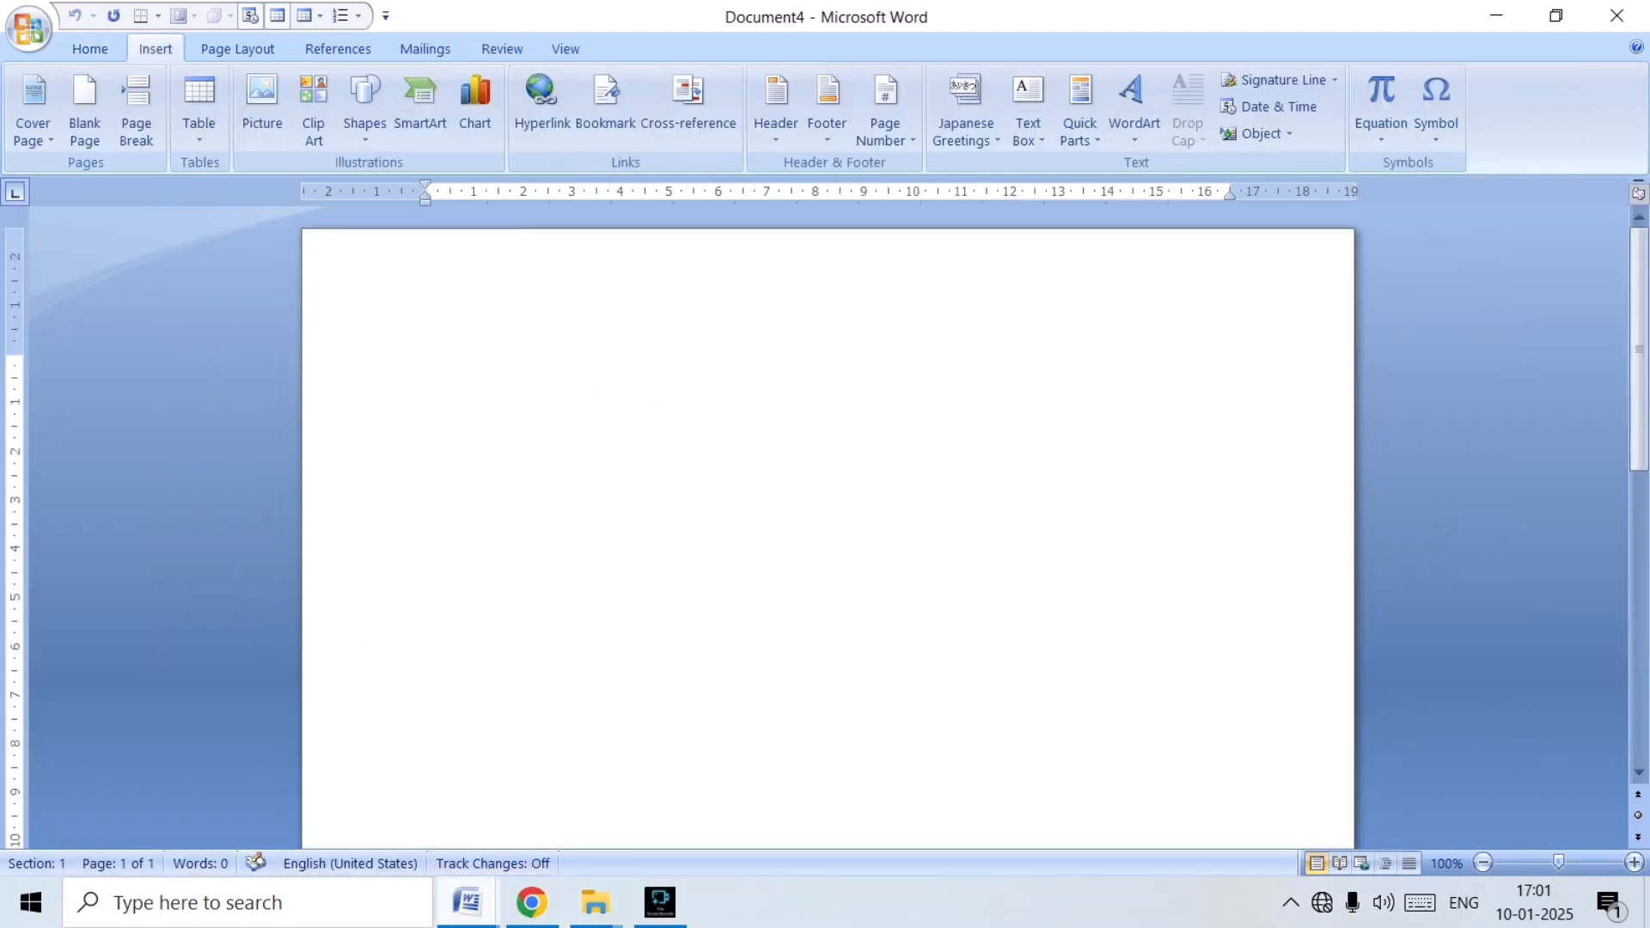
mouse_move(466, 903)
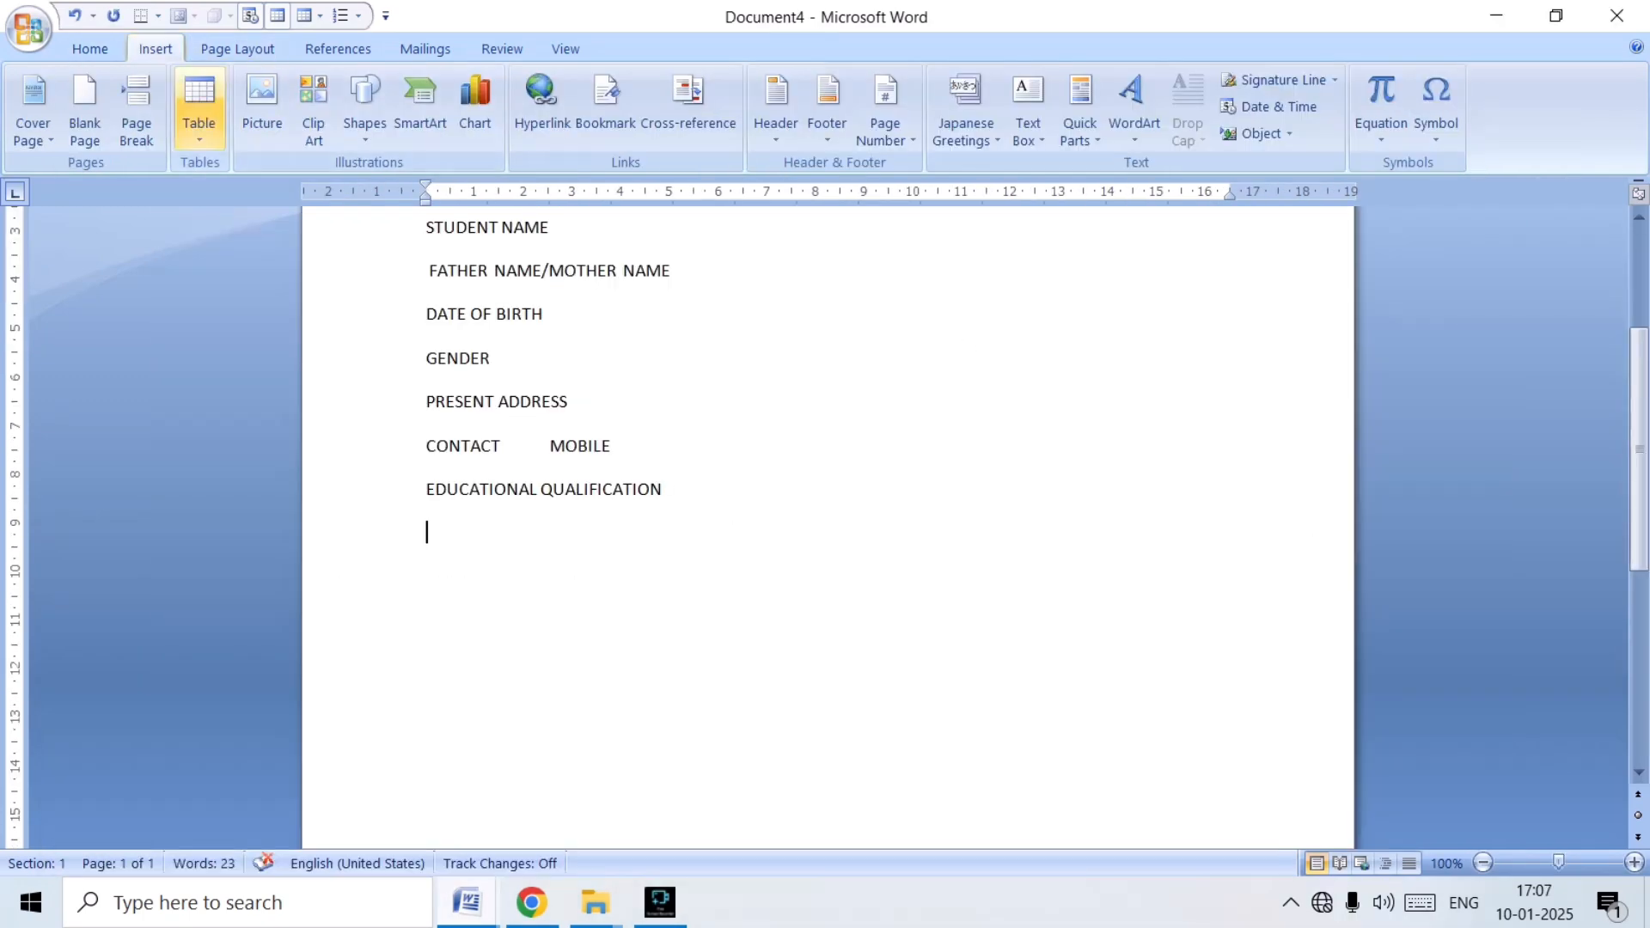
click(198, 107)
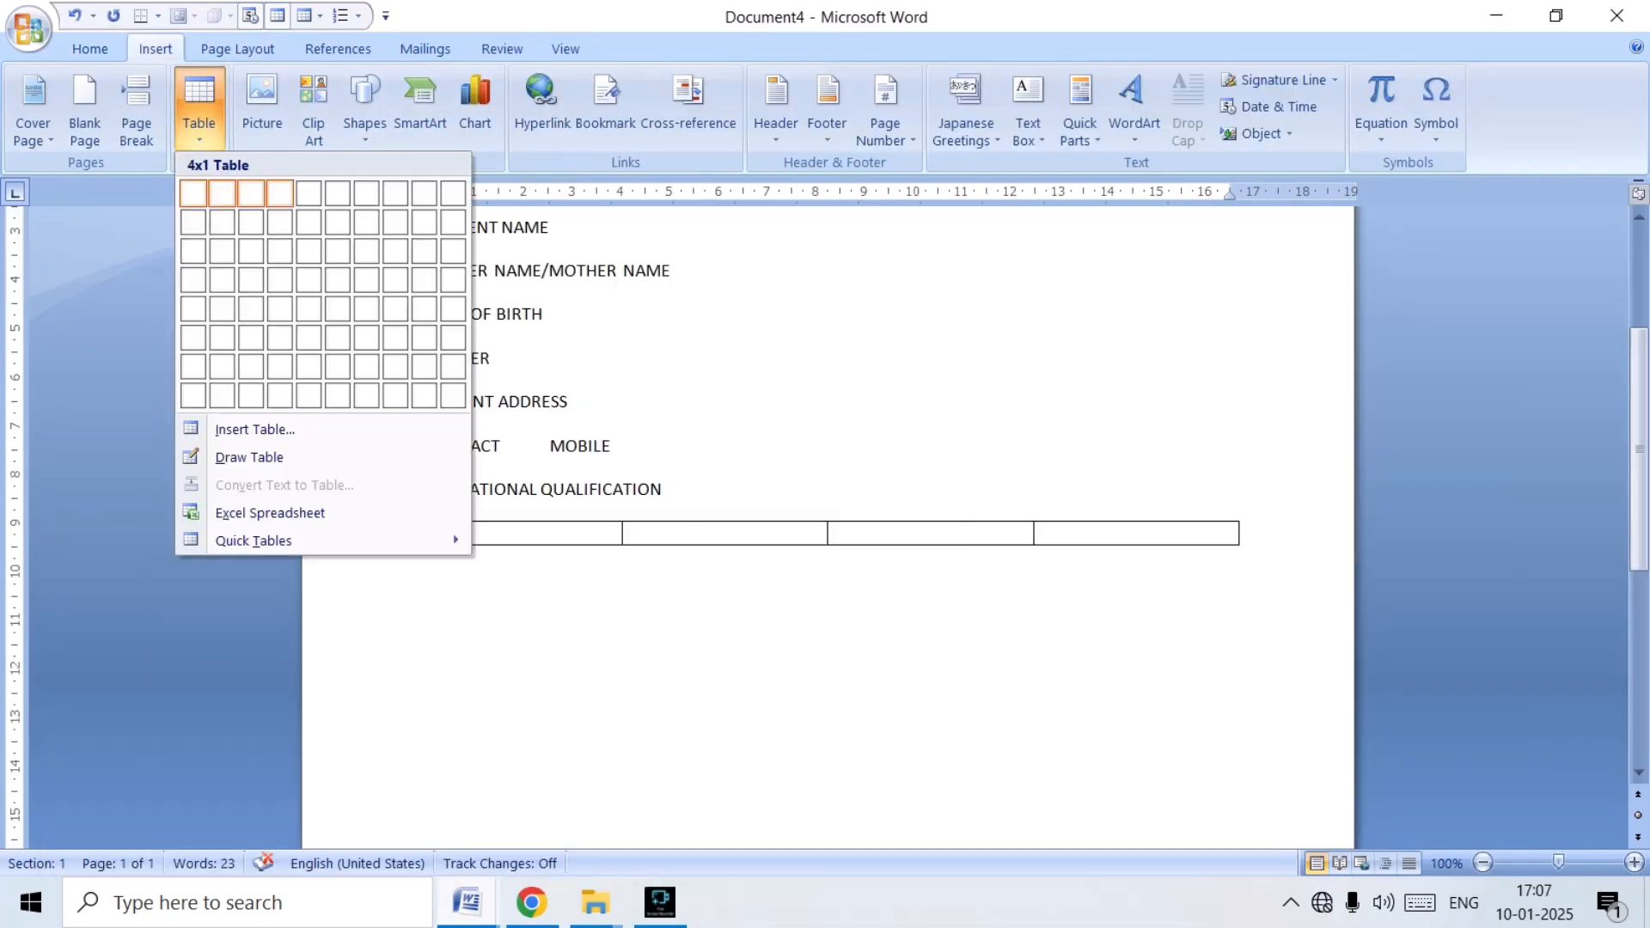
click(280, 193)
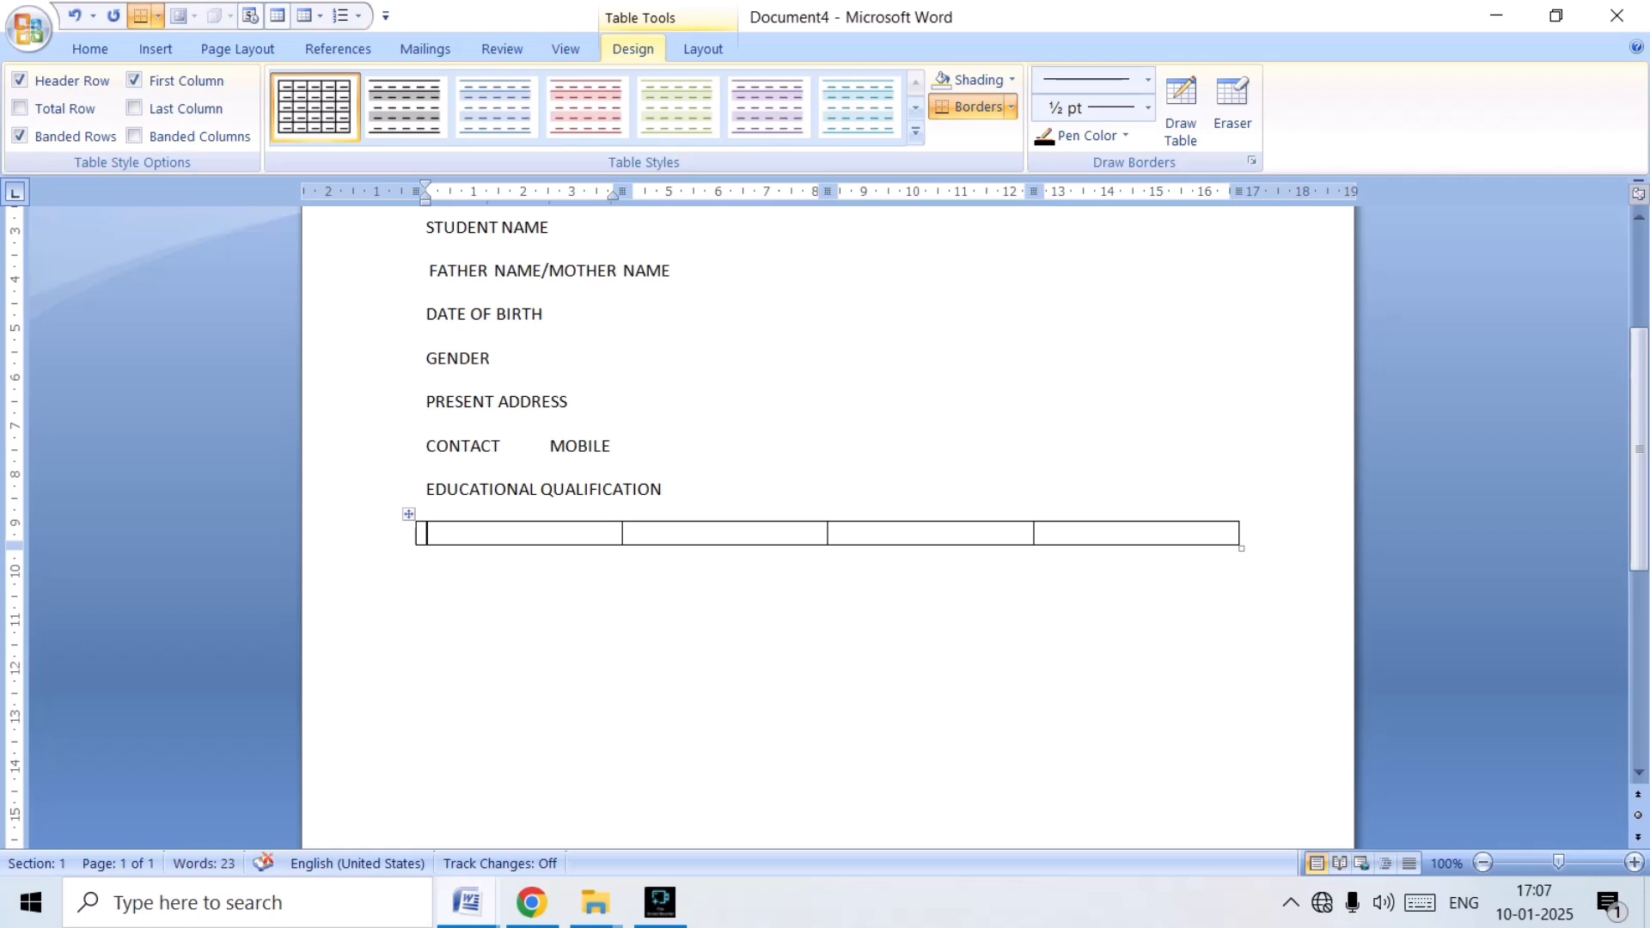
Consult the OFFICE RECORD table in APP (1) and enter "PAID" in the first cell of Document4's new table.
click(466, 903)
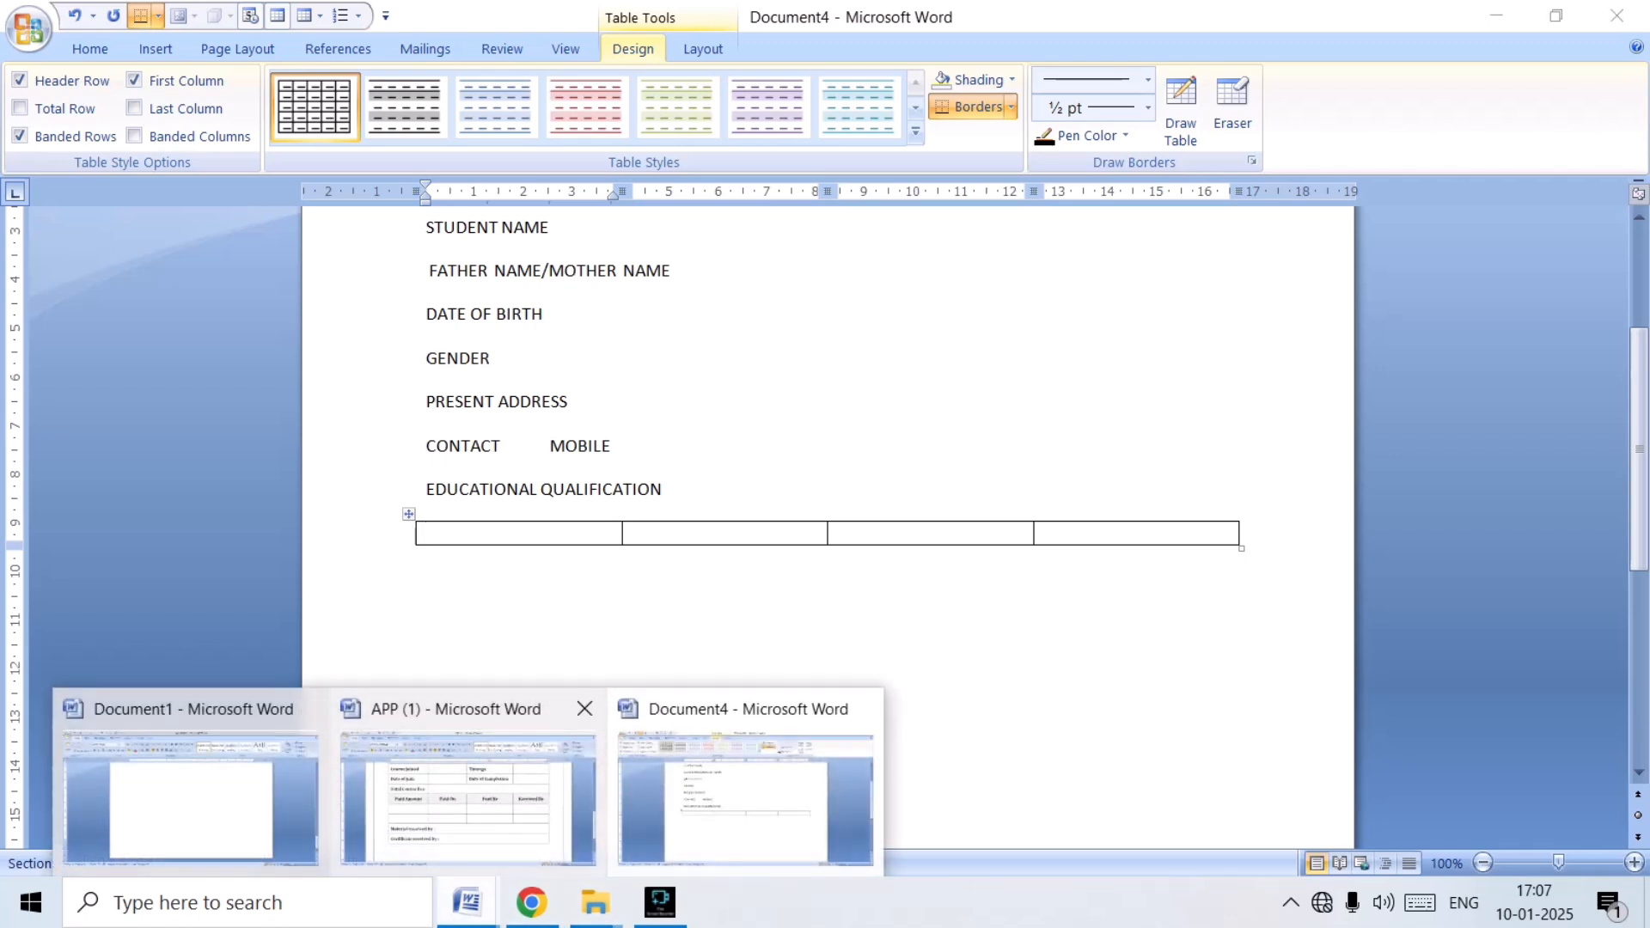
click(468, 791)
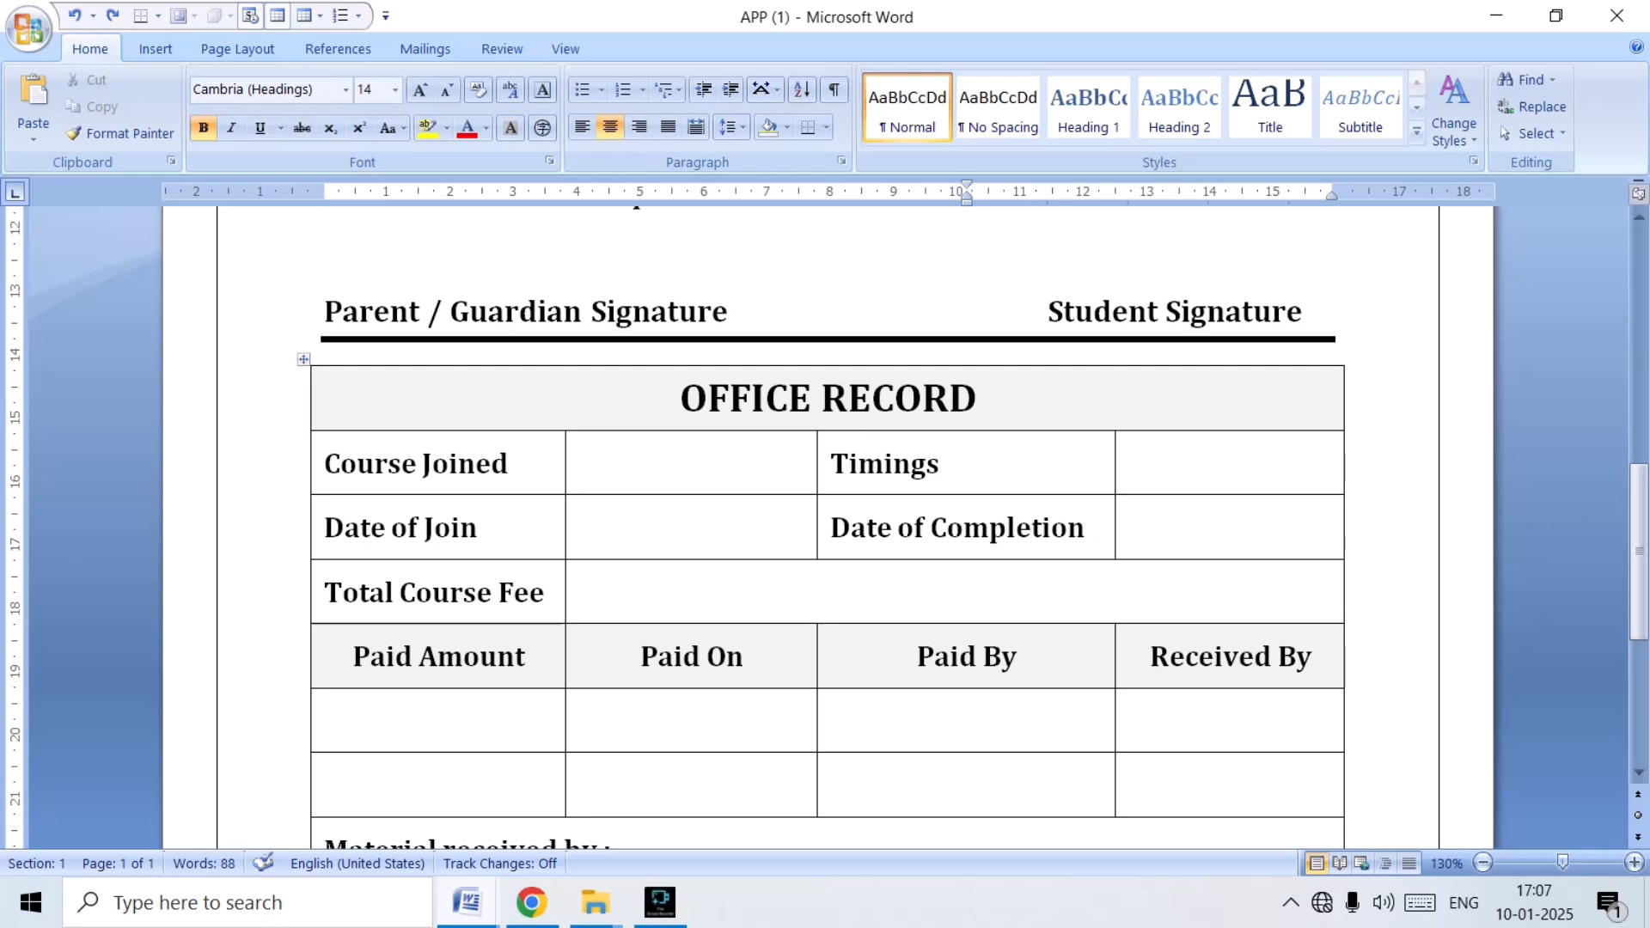
mouse_move(466, 903)
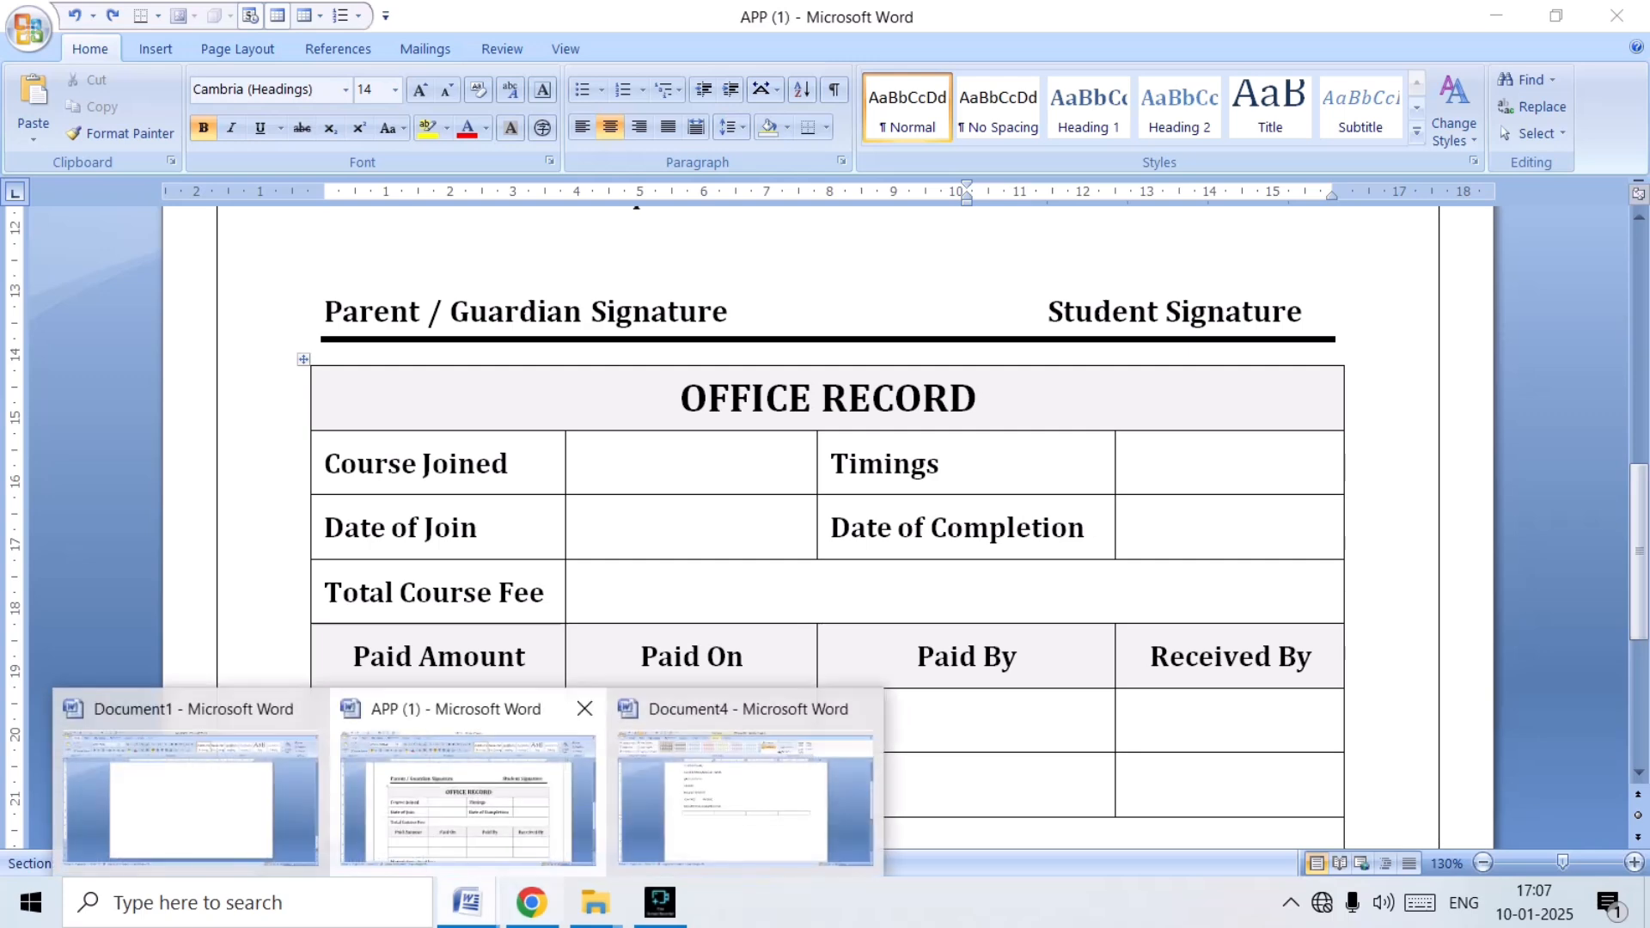
click(746, 799)
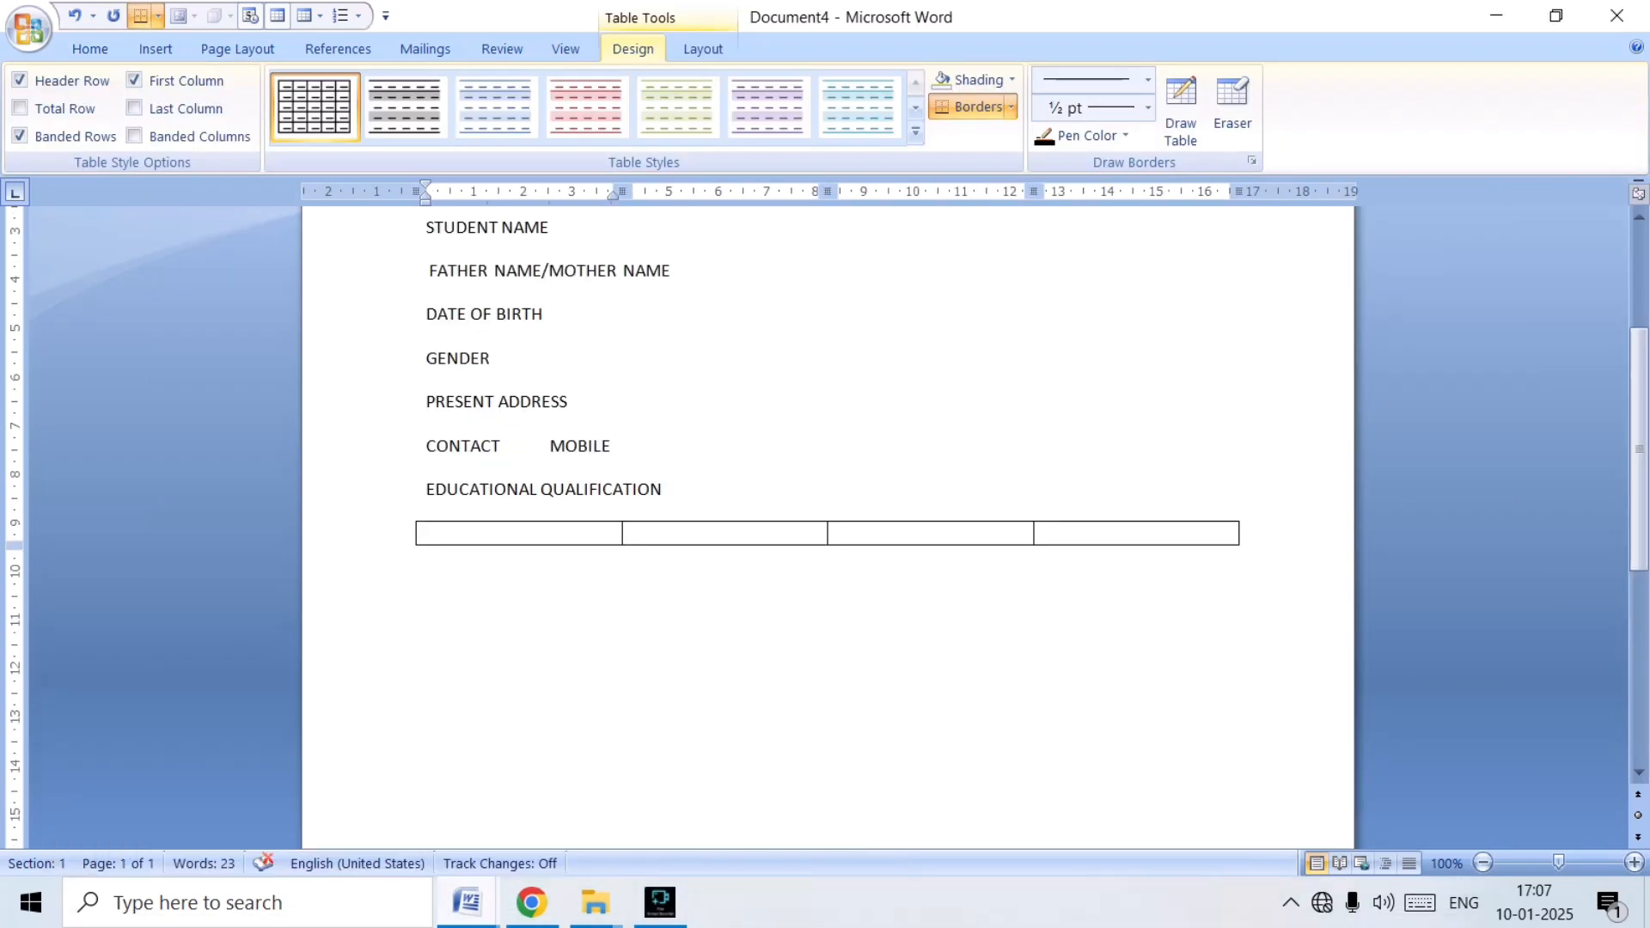
text(PAID)
key(alt+Tab)
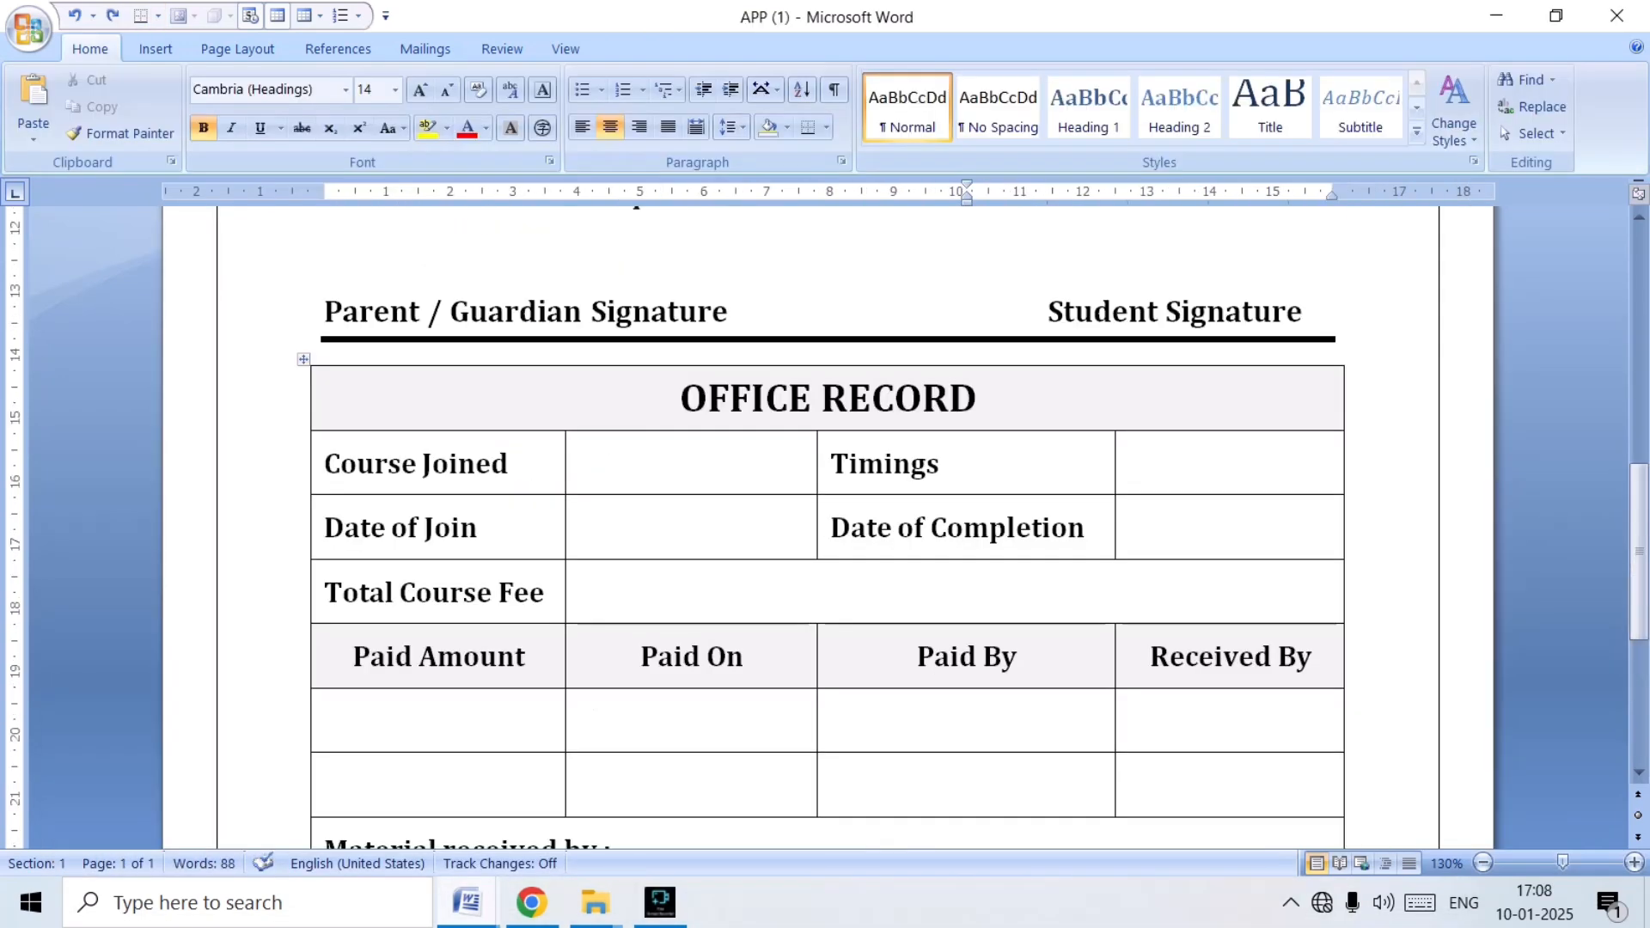
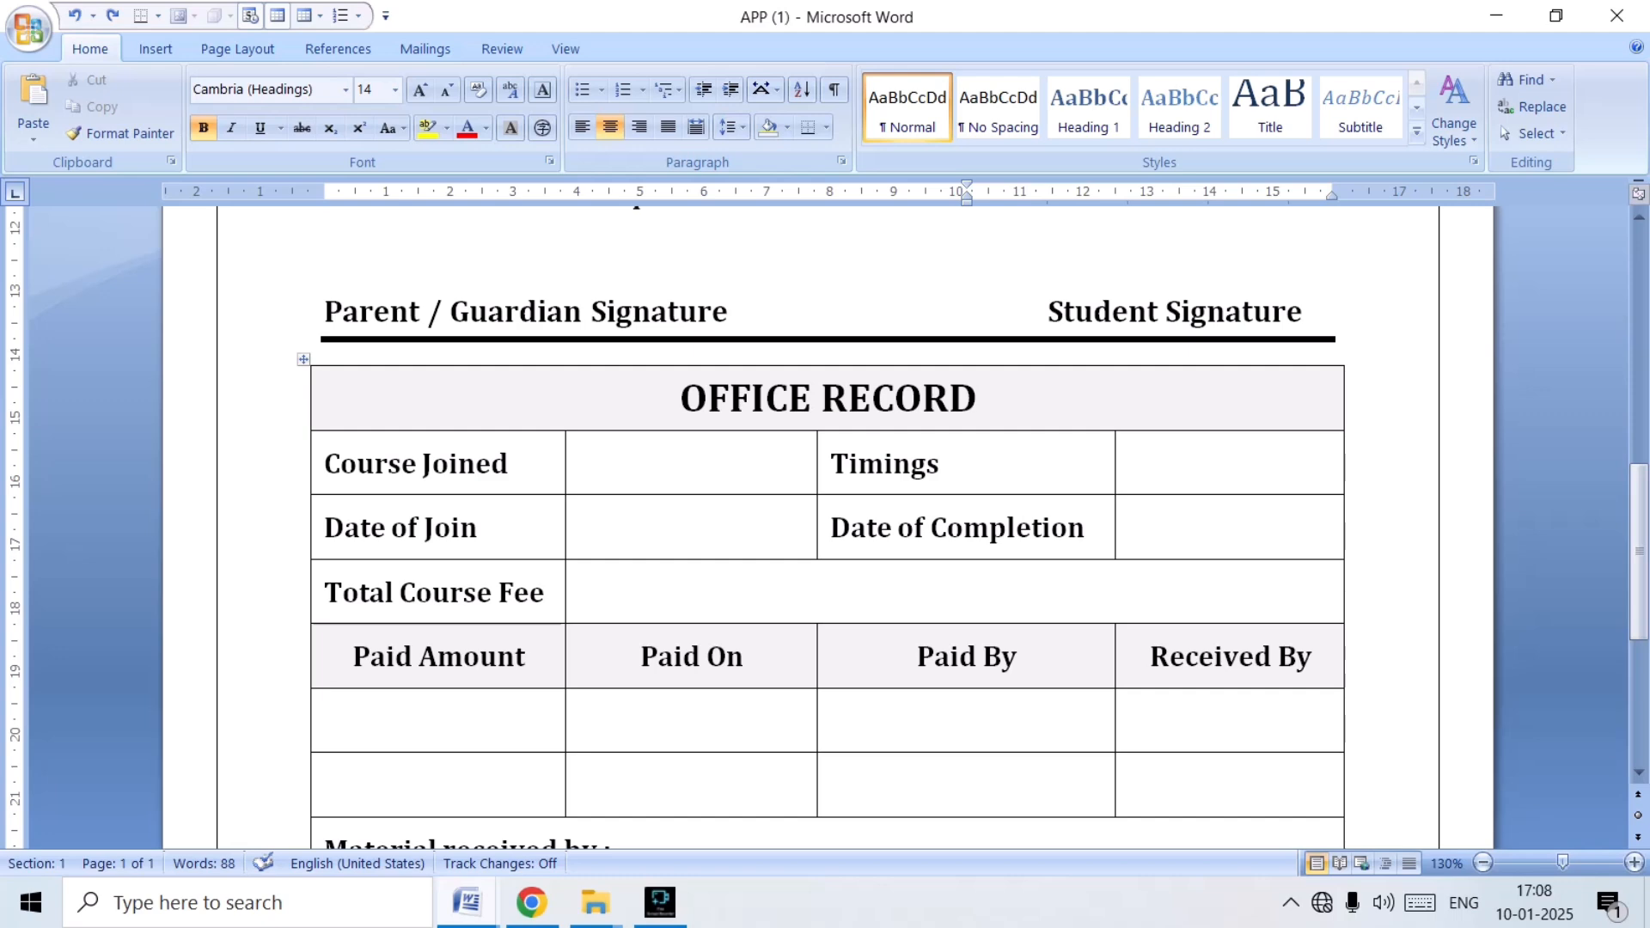
Switch to Document4 and insert four empty rows above the PAID AMOUNT row of the table.
click(467, 903)
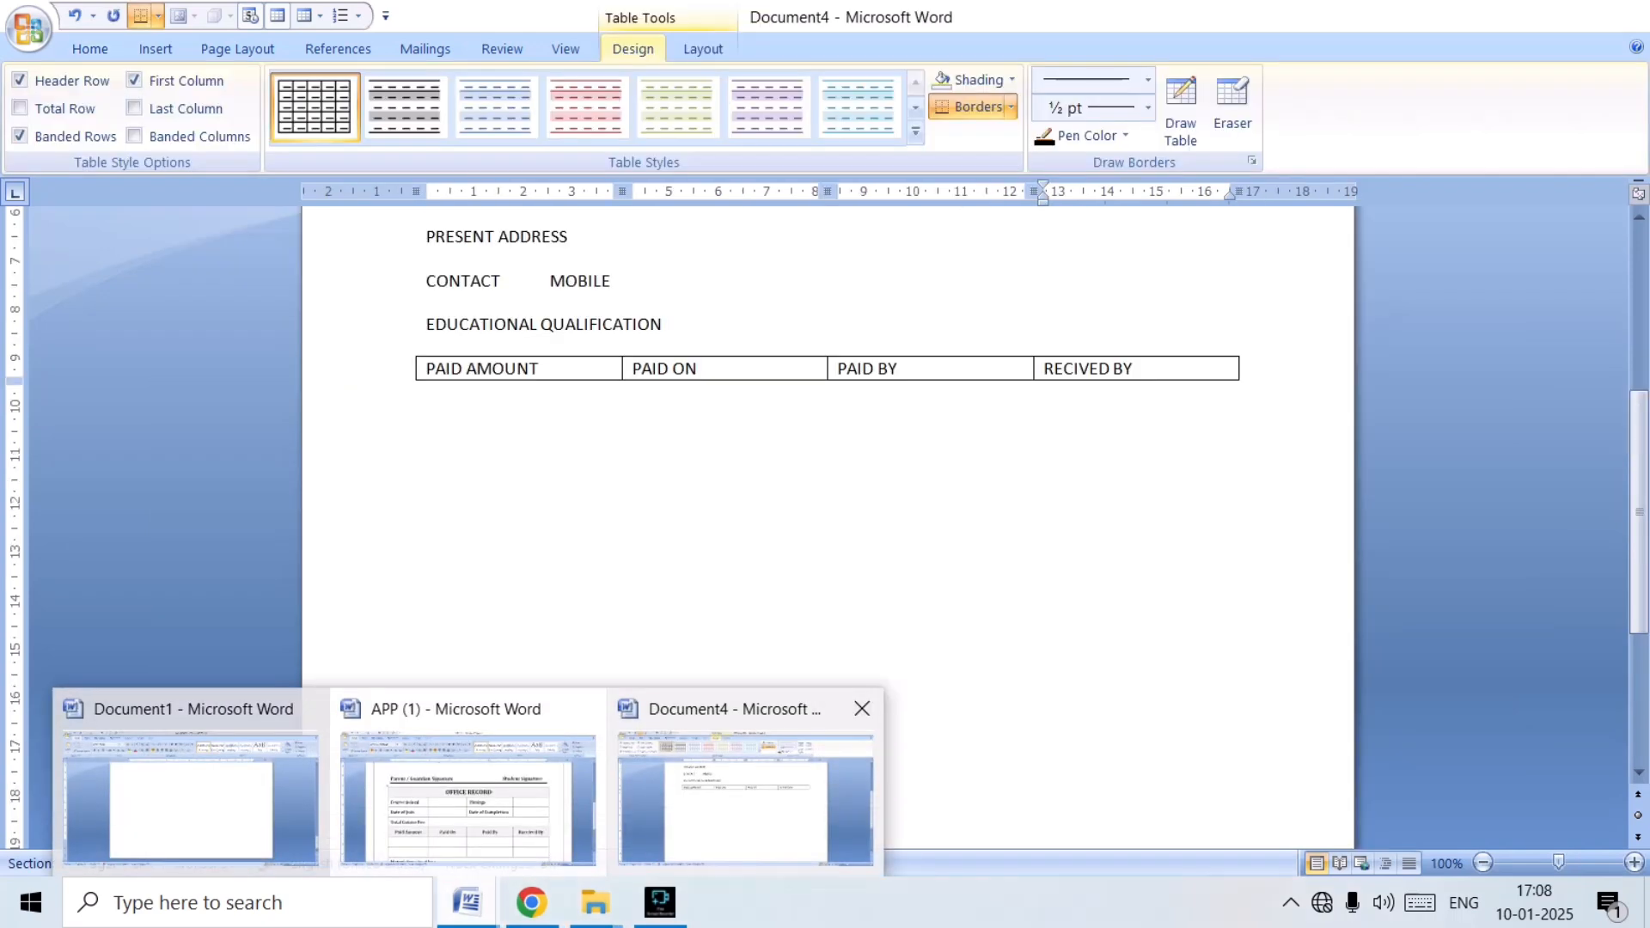
click(751, 801)
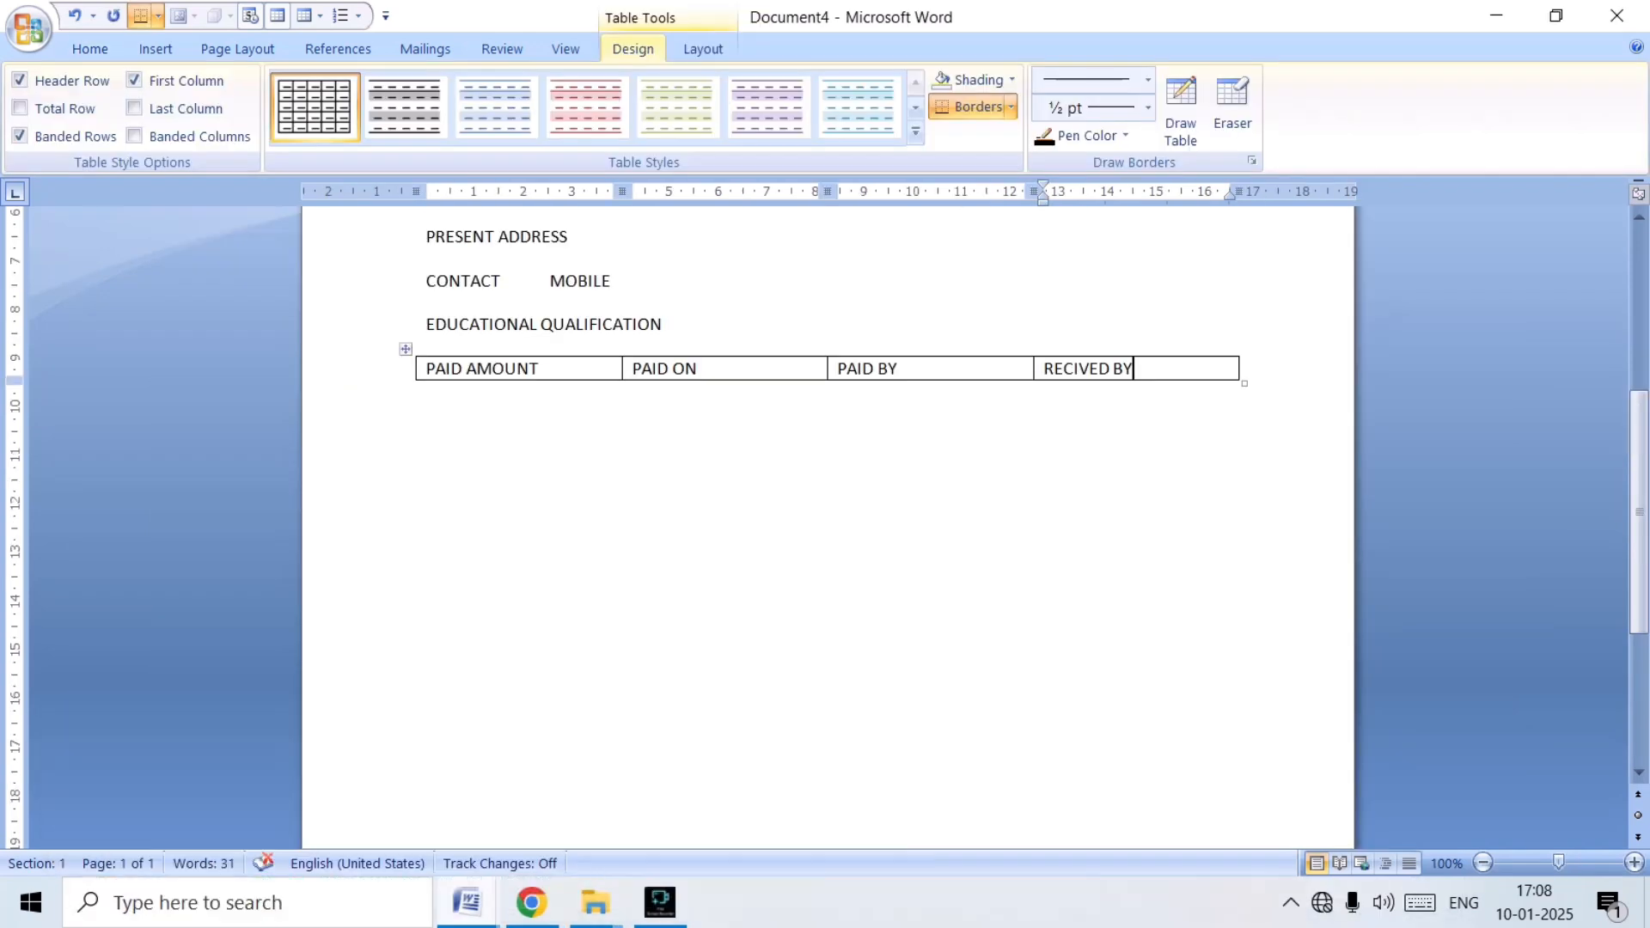
click(699, 369)
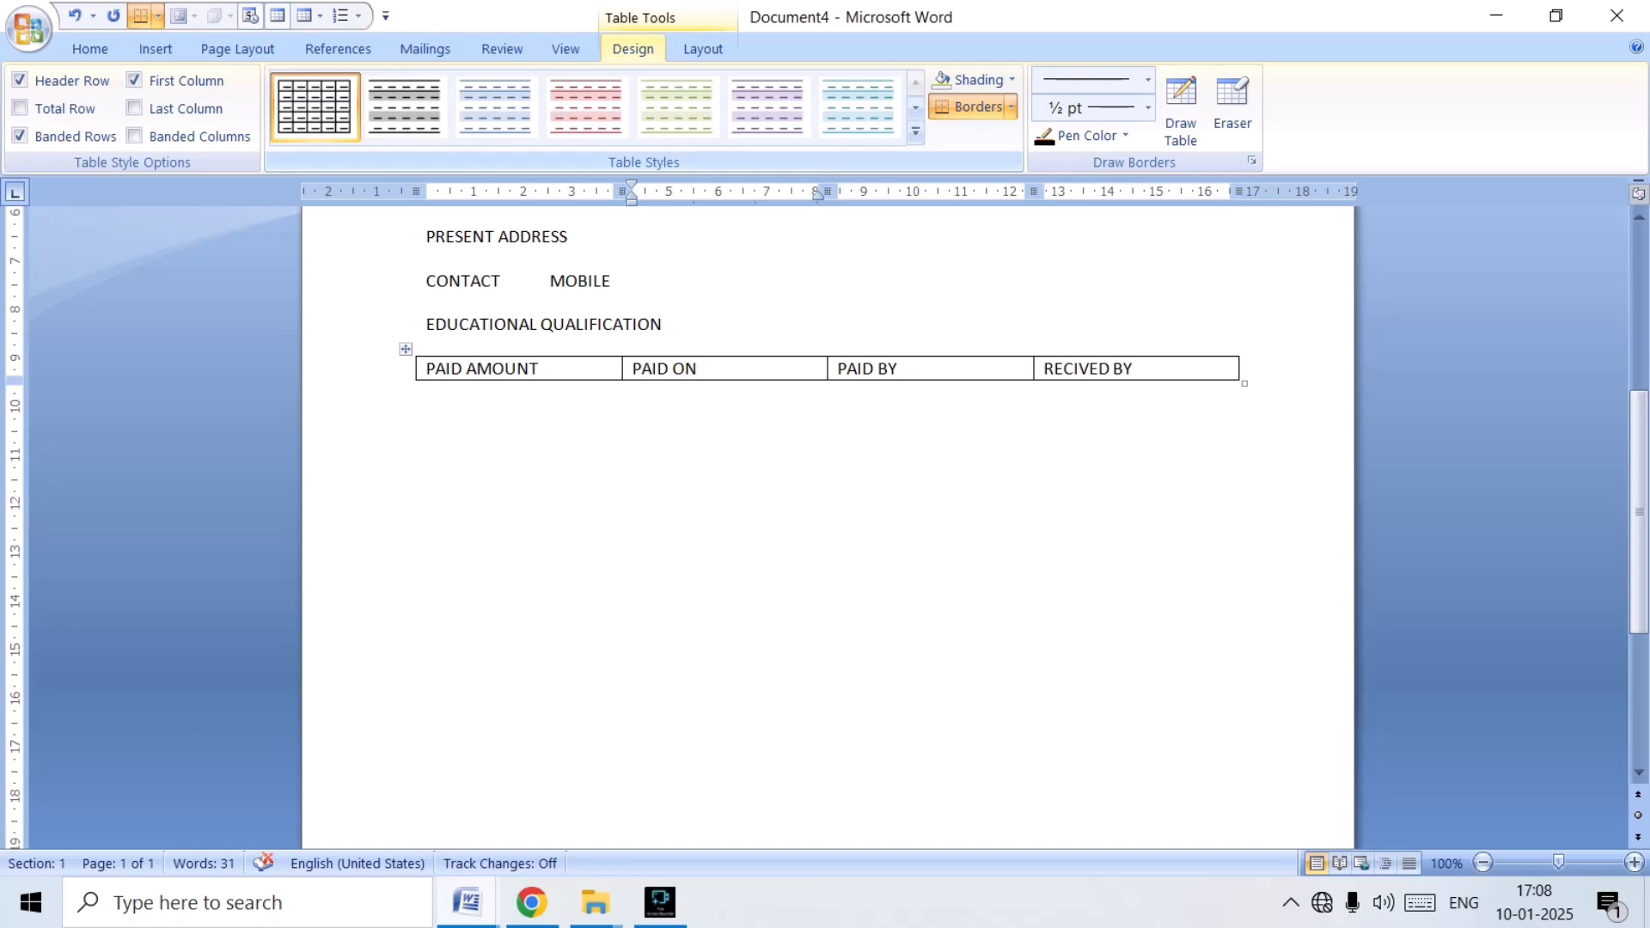
click(703, 49)
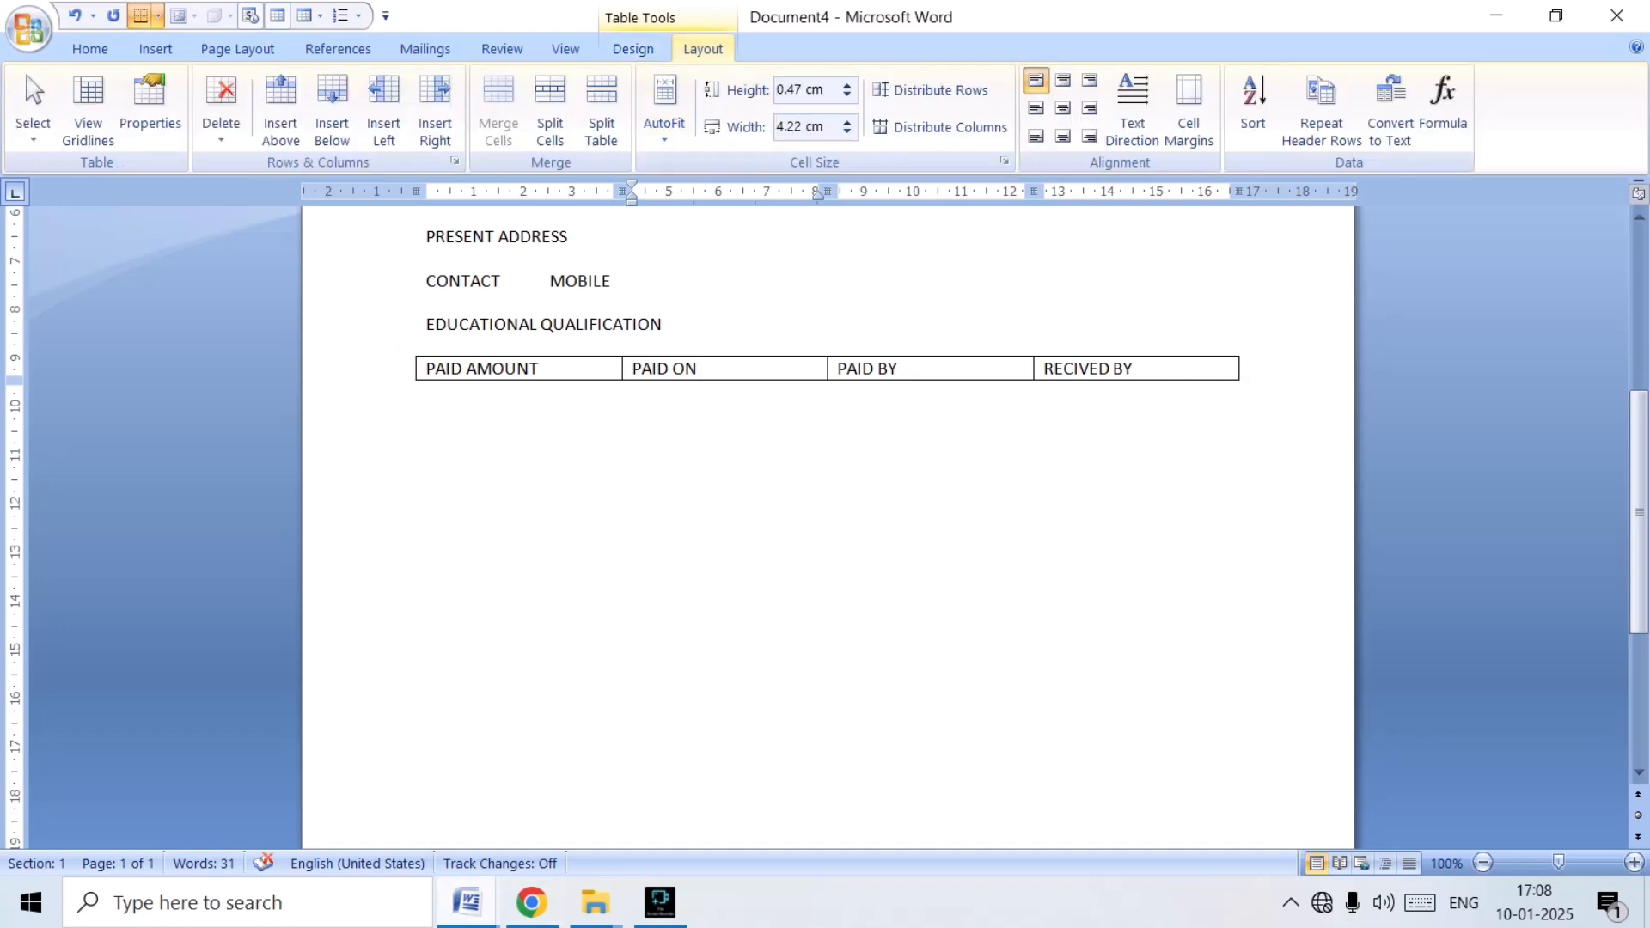
click(281, 108)
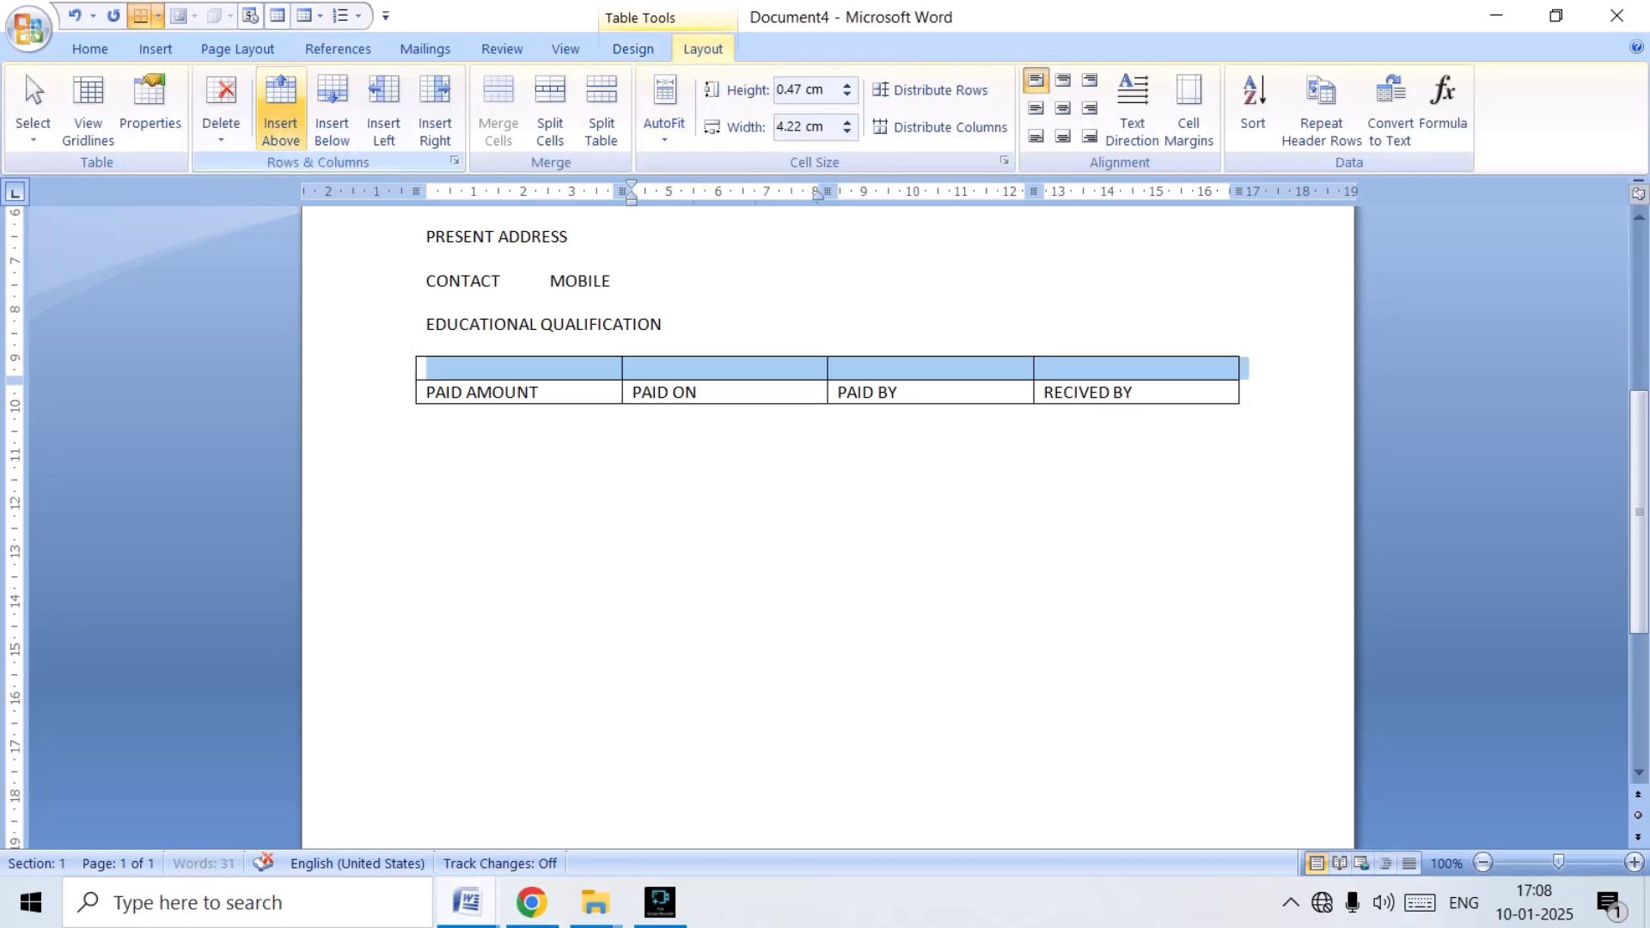
click(281, 107)
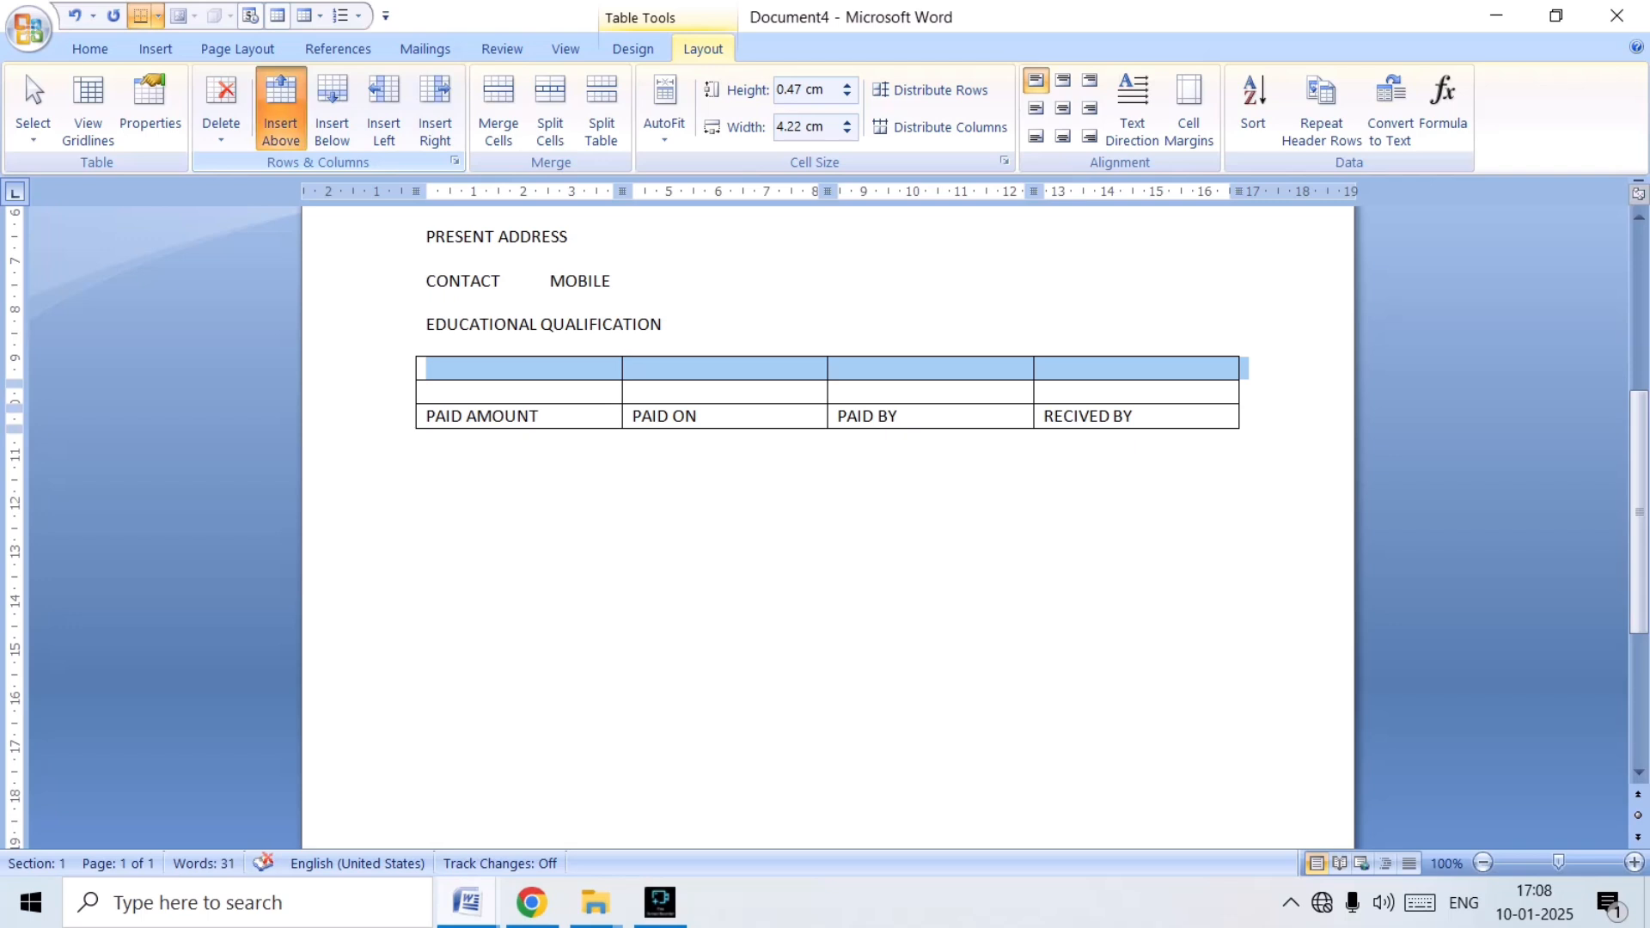
click(281, 107)
click(281, 107)
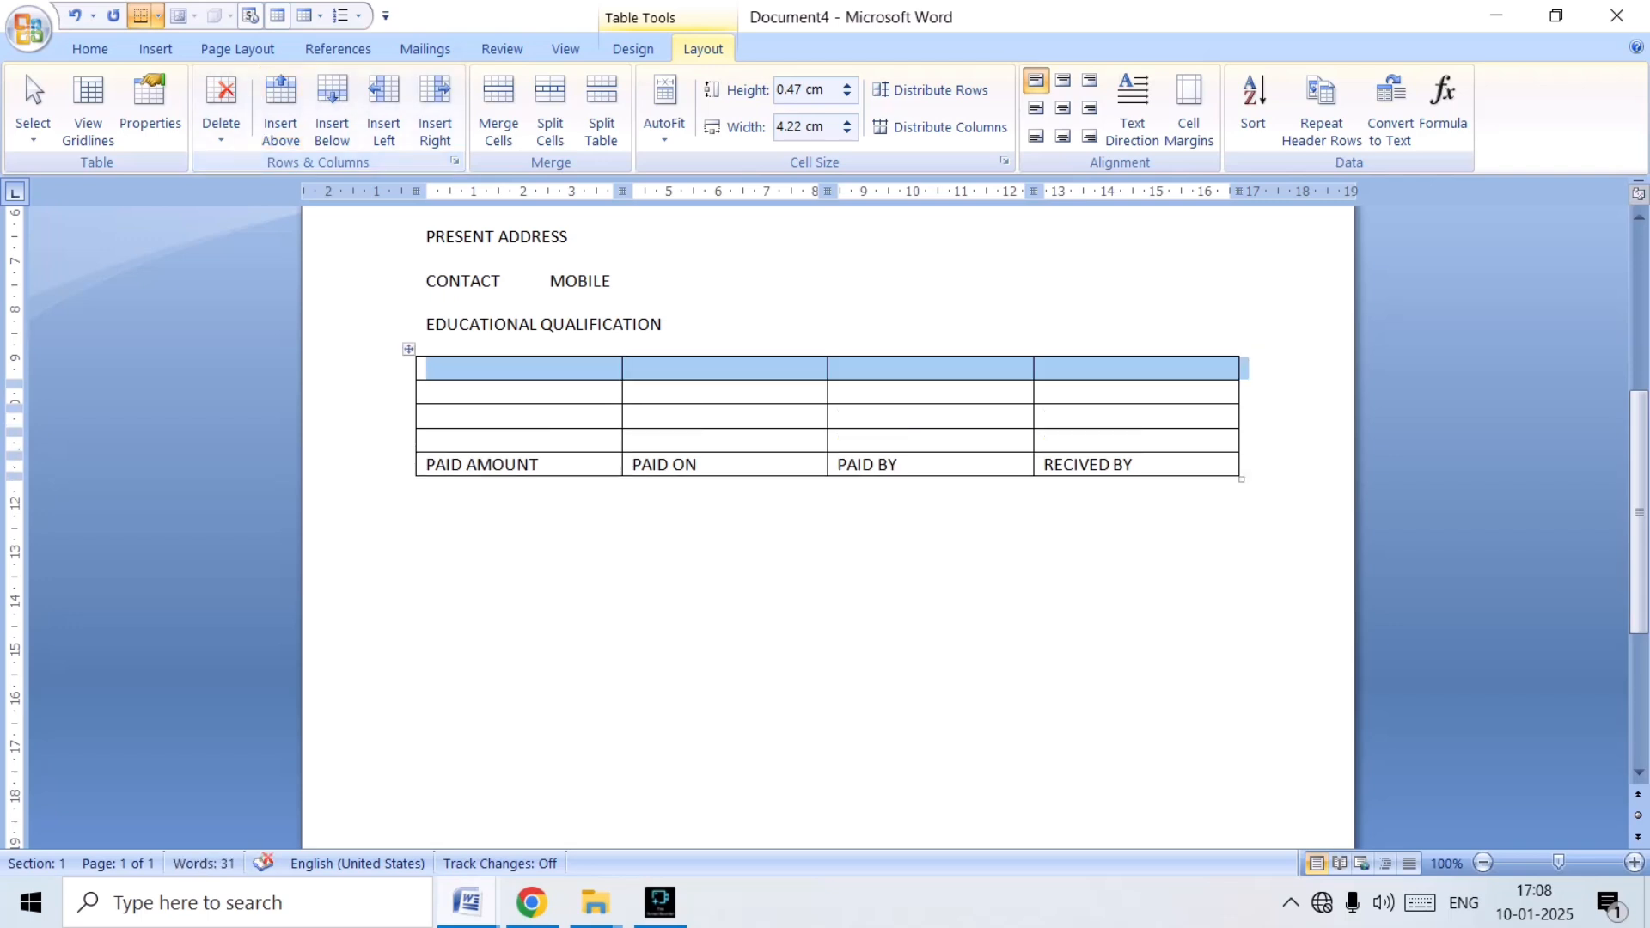
Consult the OFFICE RECORD table in APP (1) and merge the last three cells of the row directly above Document4's PAID AMOUNT row.
mouse_move(467, 902)
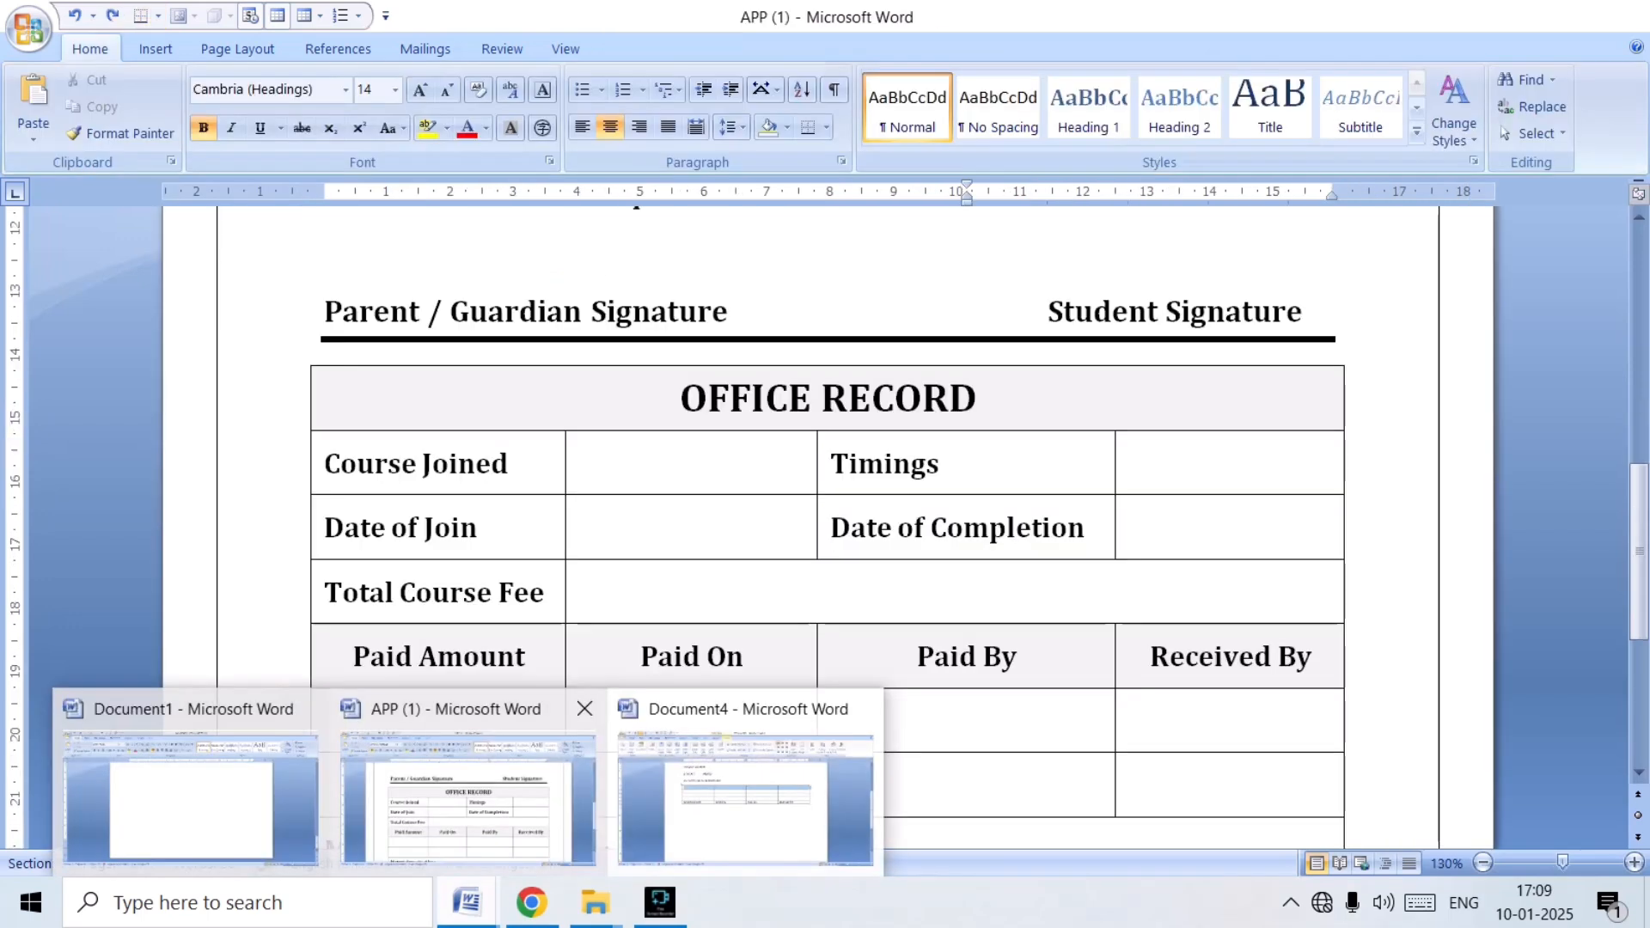
click(468, 780)
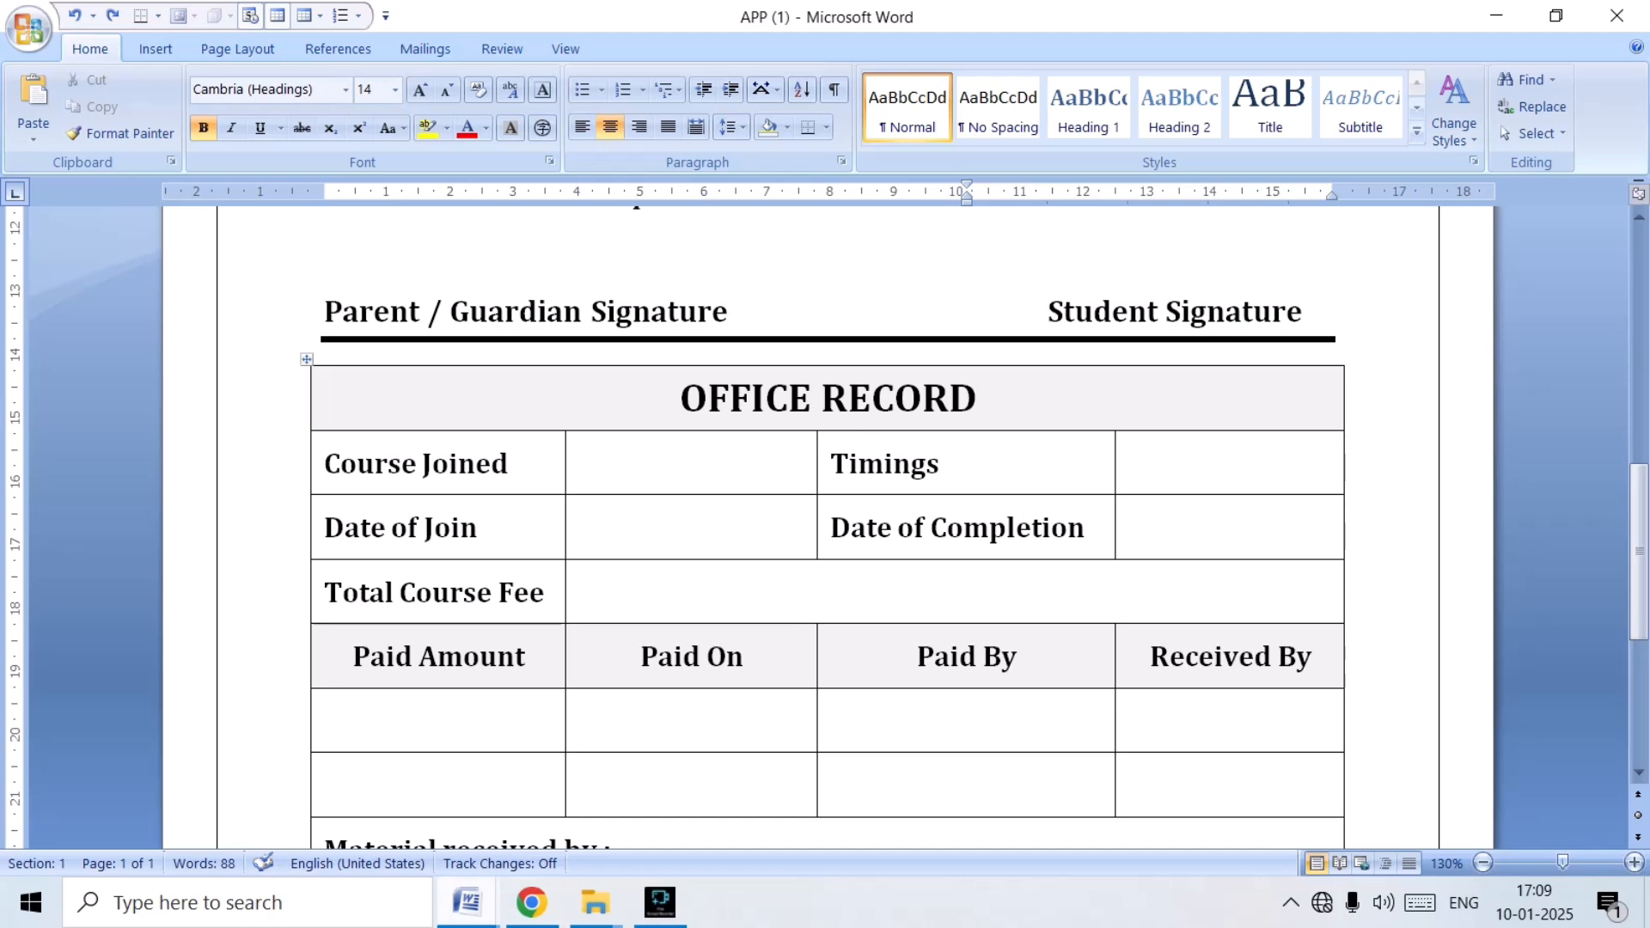
mouse_move(467, 902)
click(744, 782)
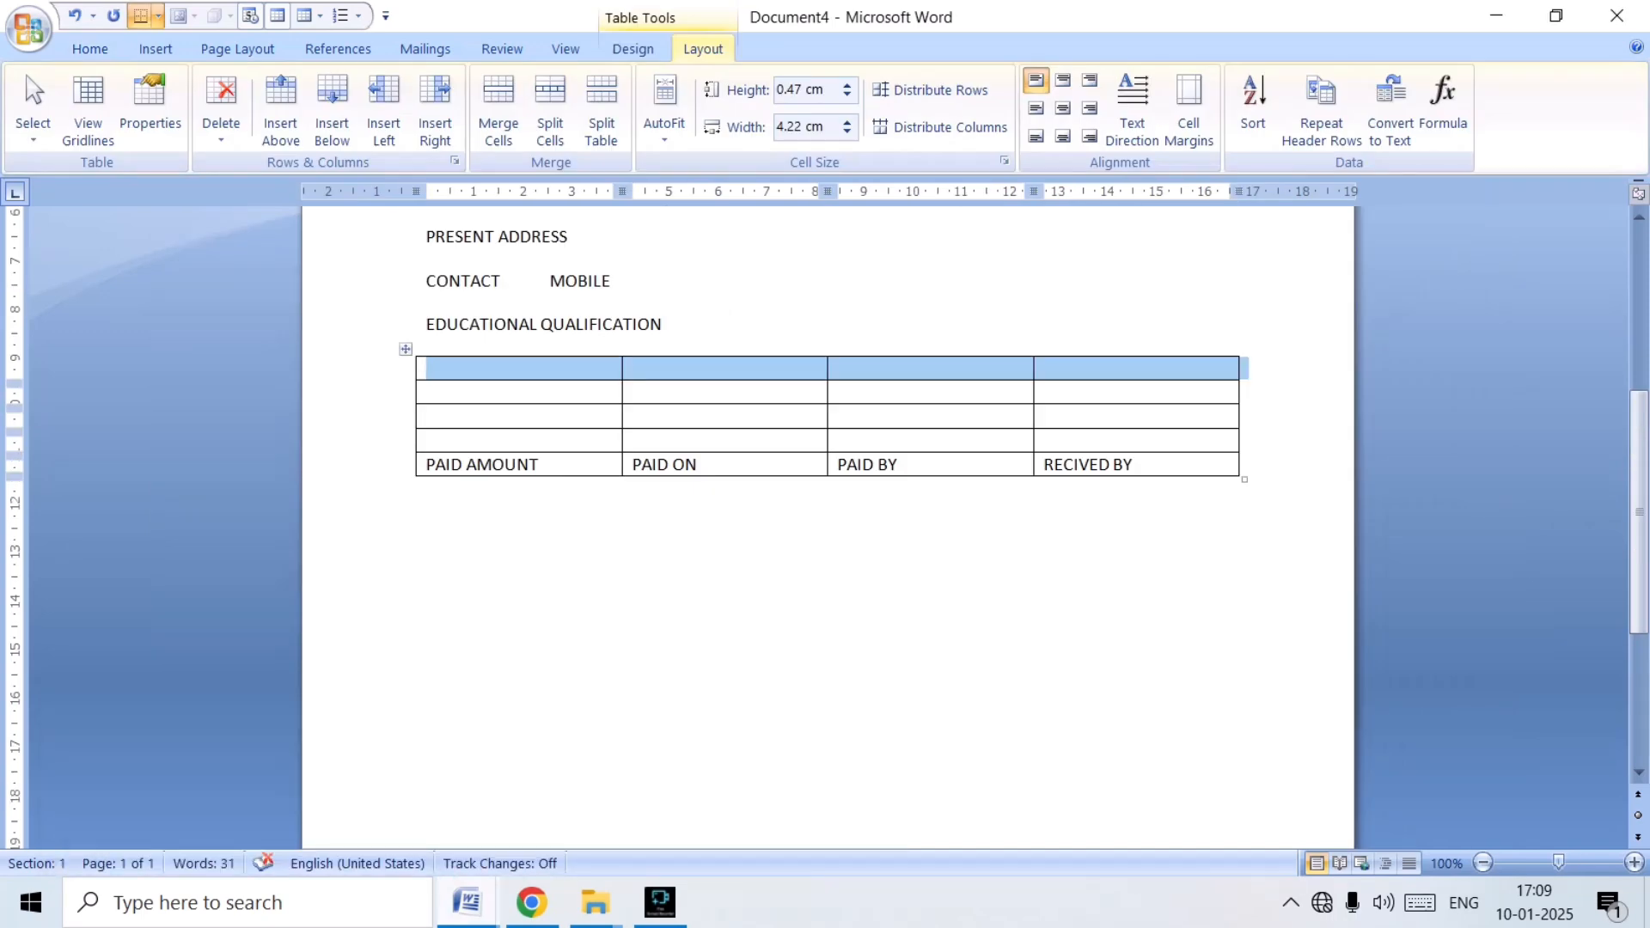
click(671, 441)
drag(670, 441, 1108, 441)
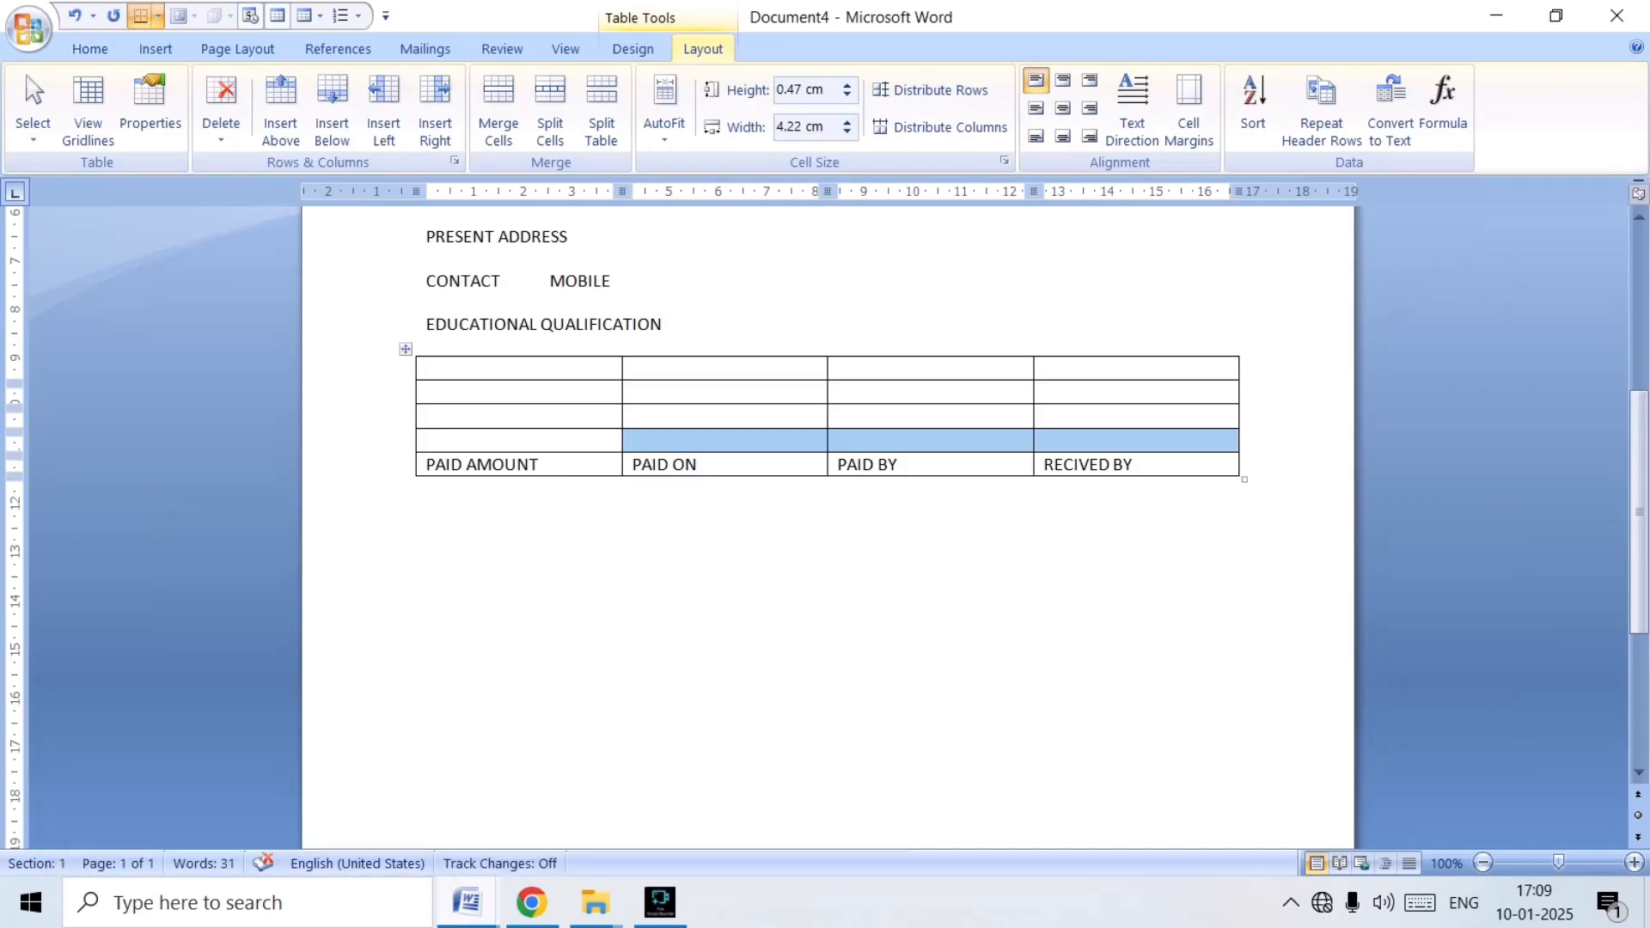
click(498, 110)
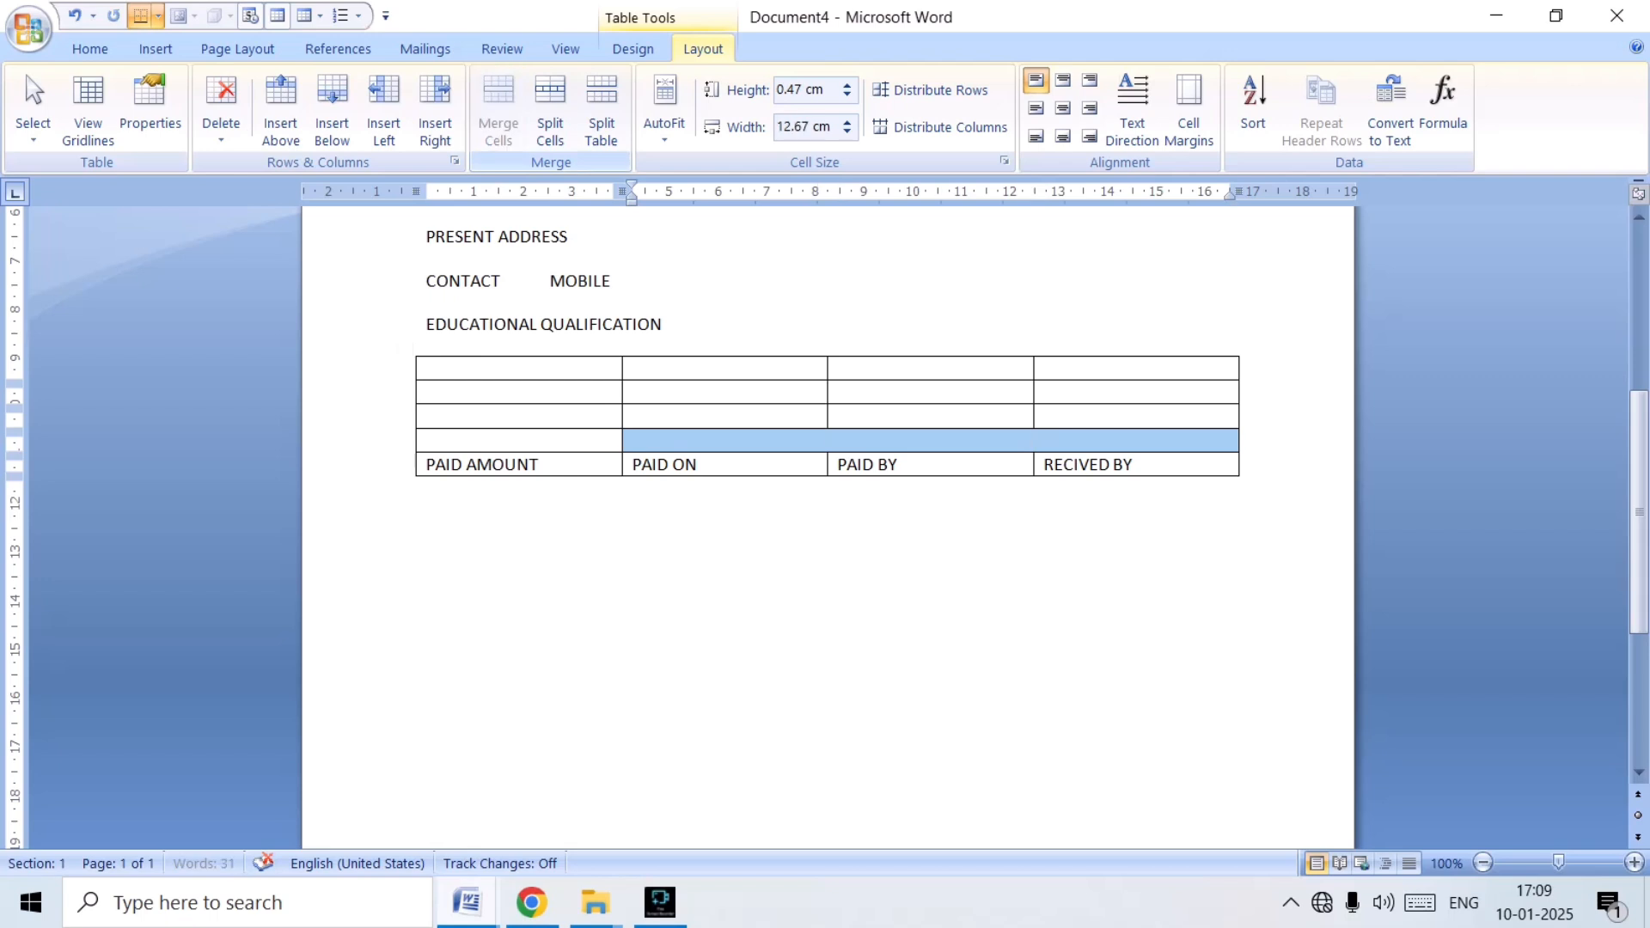
Enter "PAID AMOUNT" beside the merged cell, and "DATE OF JOIN" and "DATE OF COMPLETION" in the first and third cells of the row above.
click(481, 441)
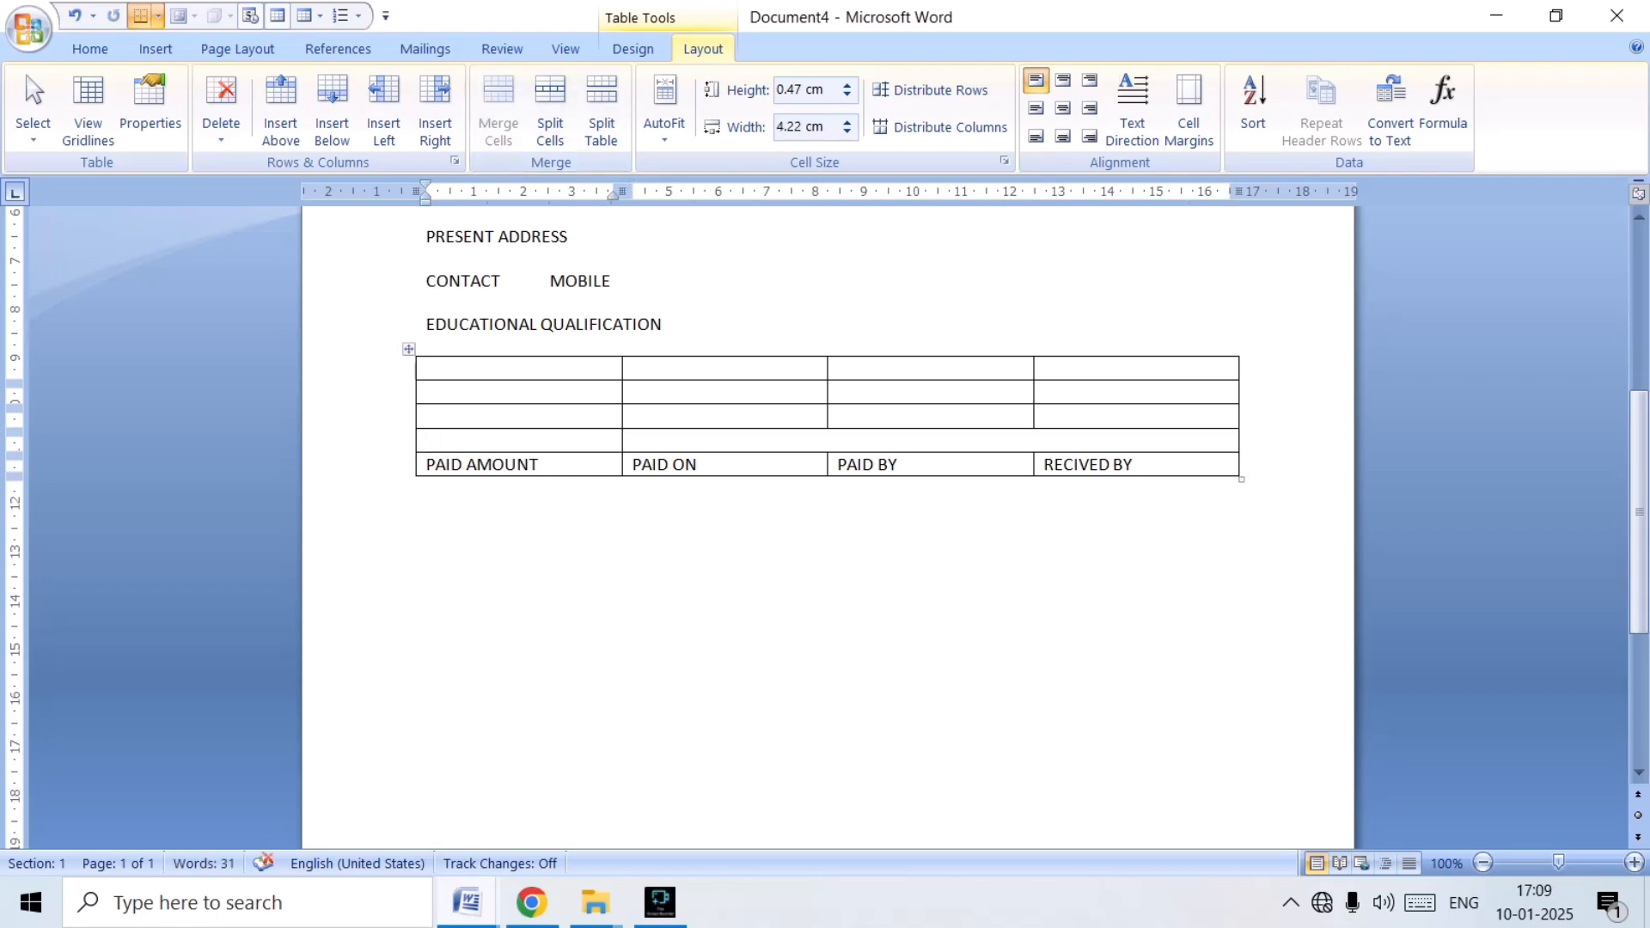
text(PAID AMOUNT)
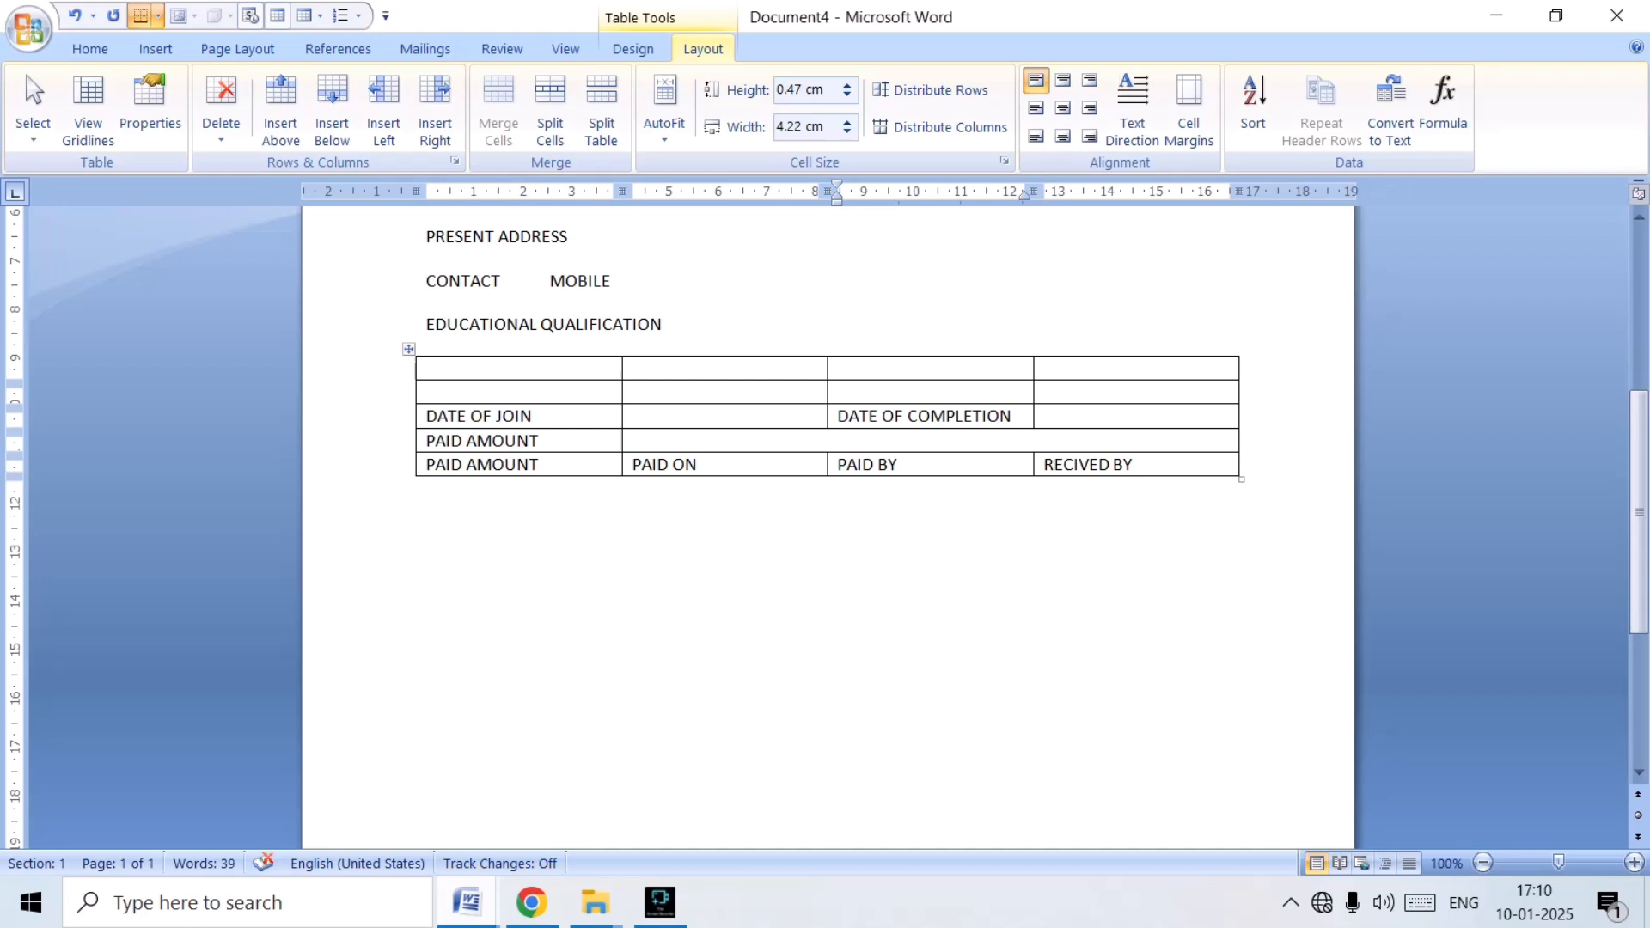
Check the row labels in APP (1) and enter "COURSE JOINED" and "TIMINGS" in the first and third cells of Document4's second table row.
click(467, 903)
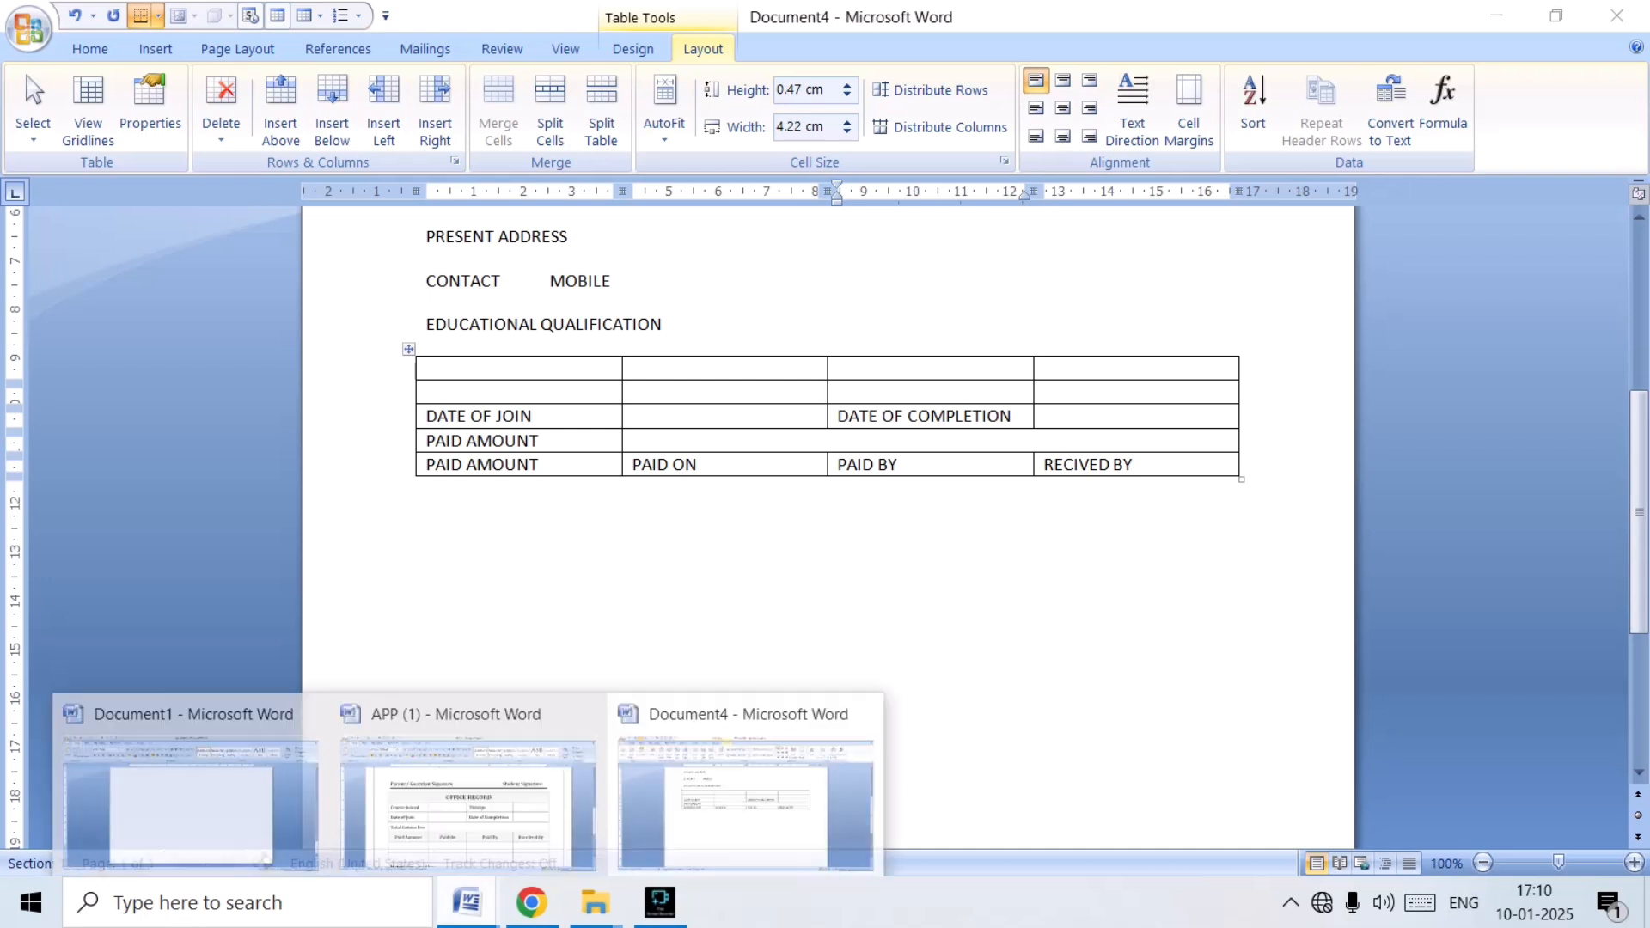
click(468, 795)
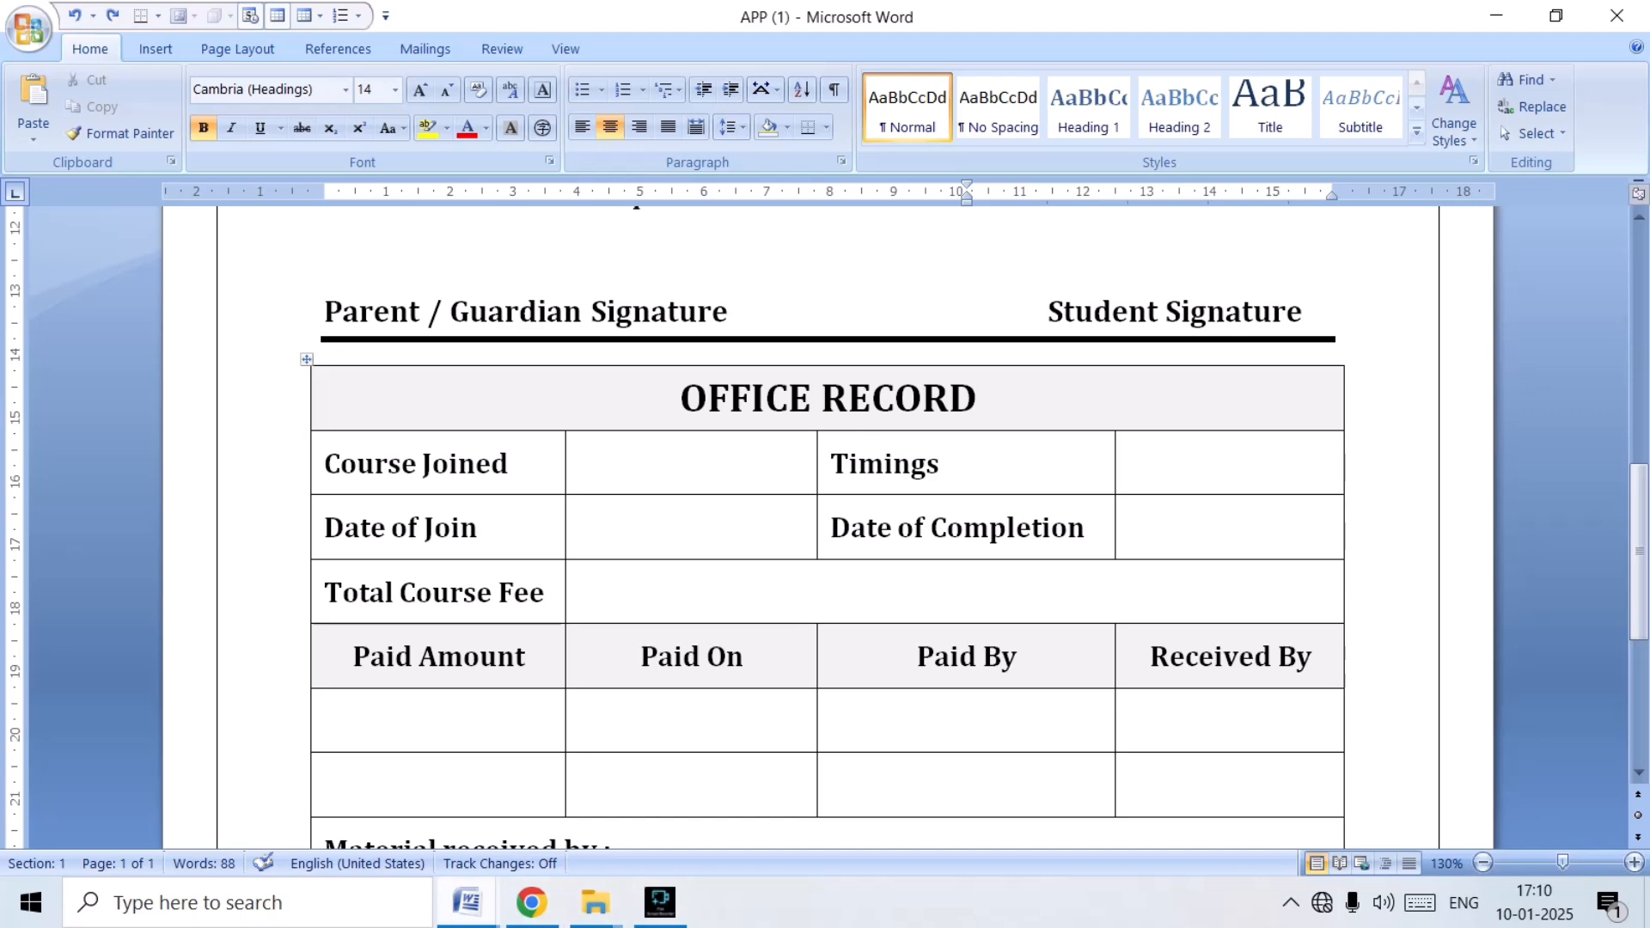
mouse_move(466, 903)
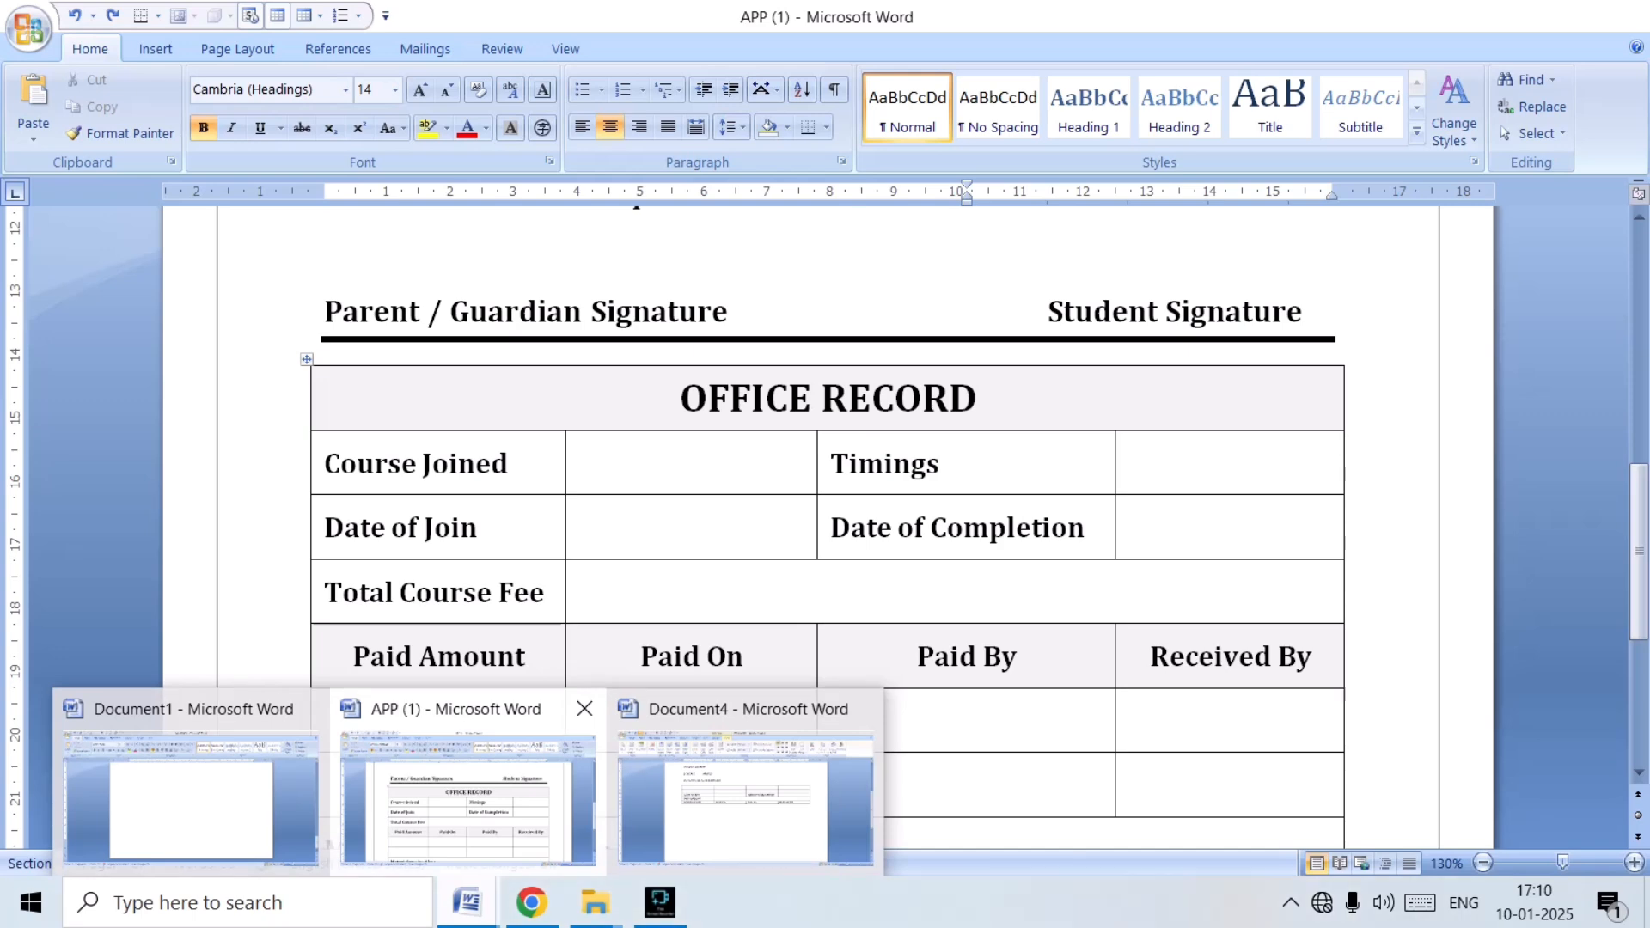
click(746, 791)
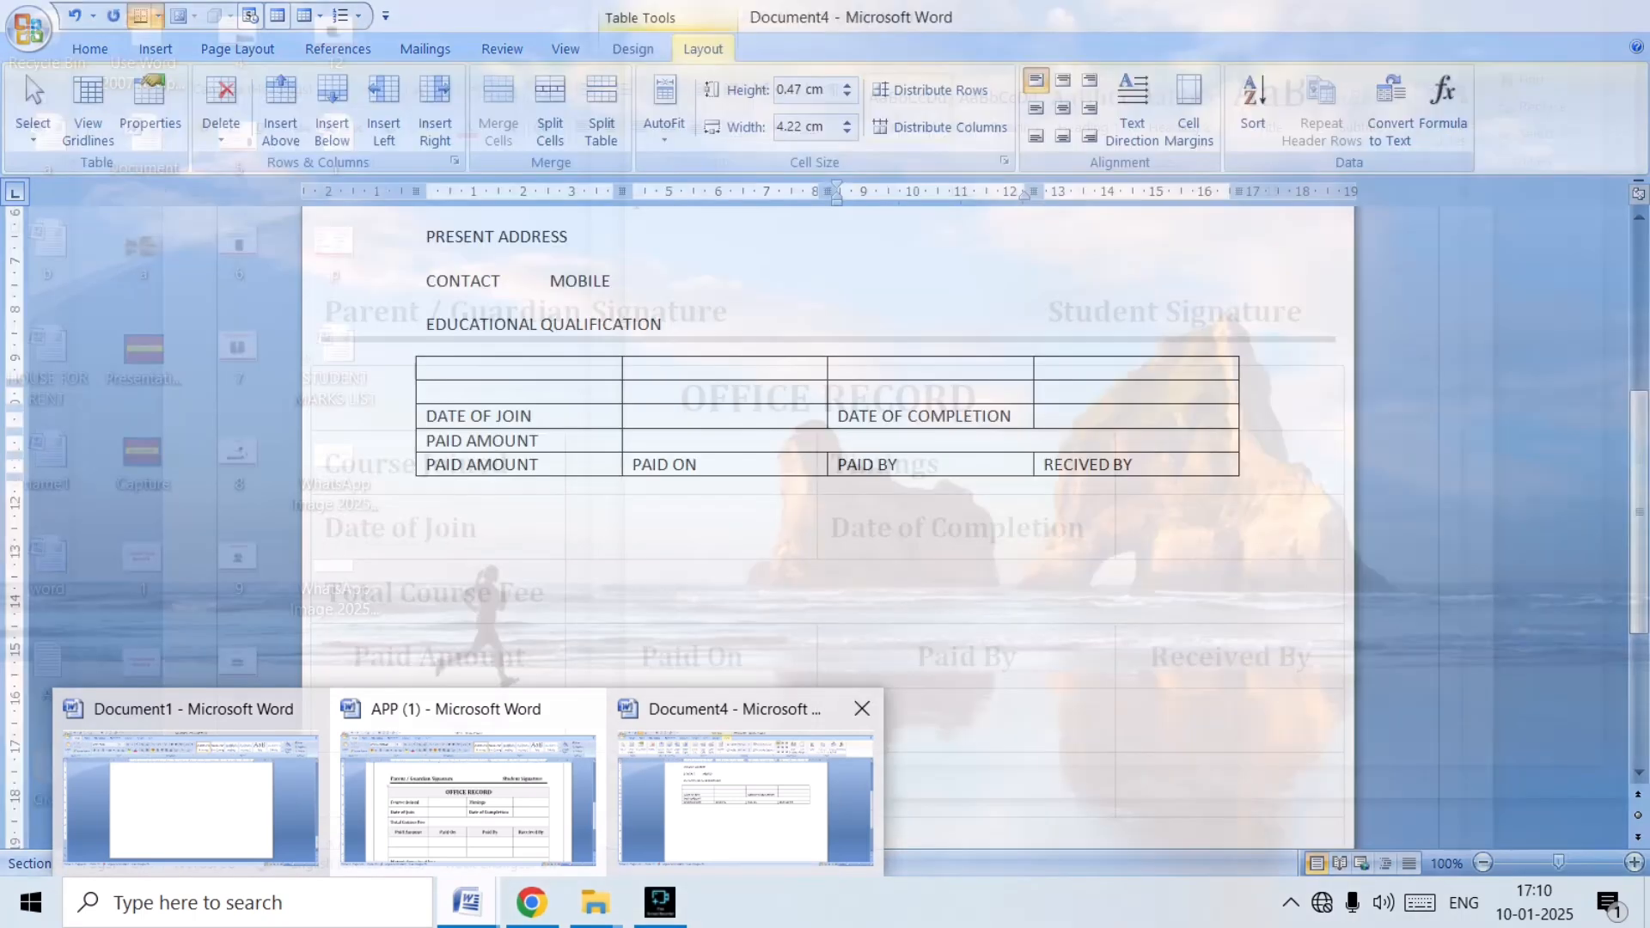
click(429, 392)
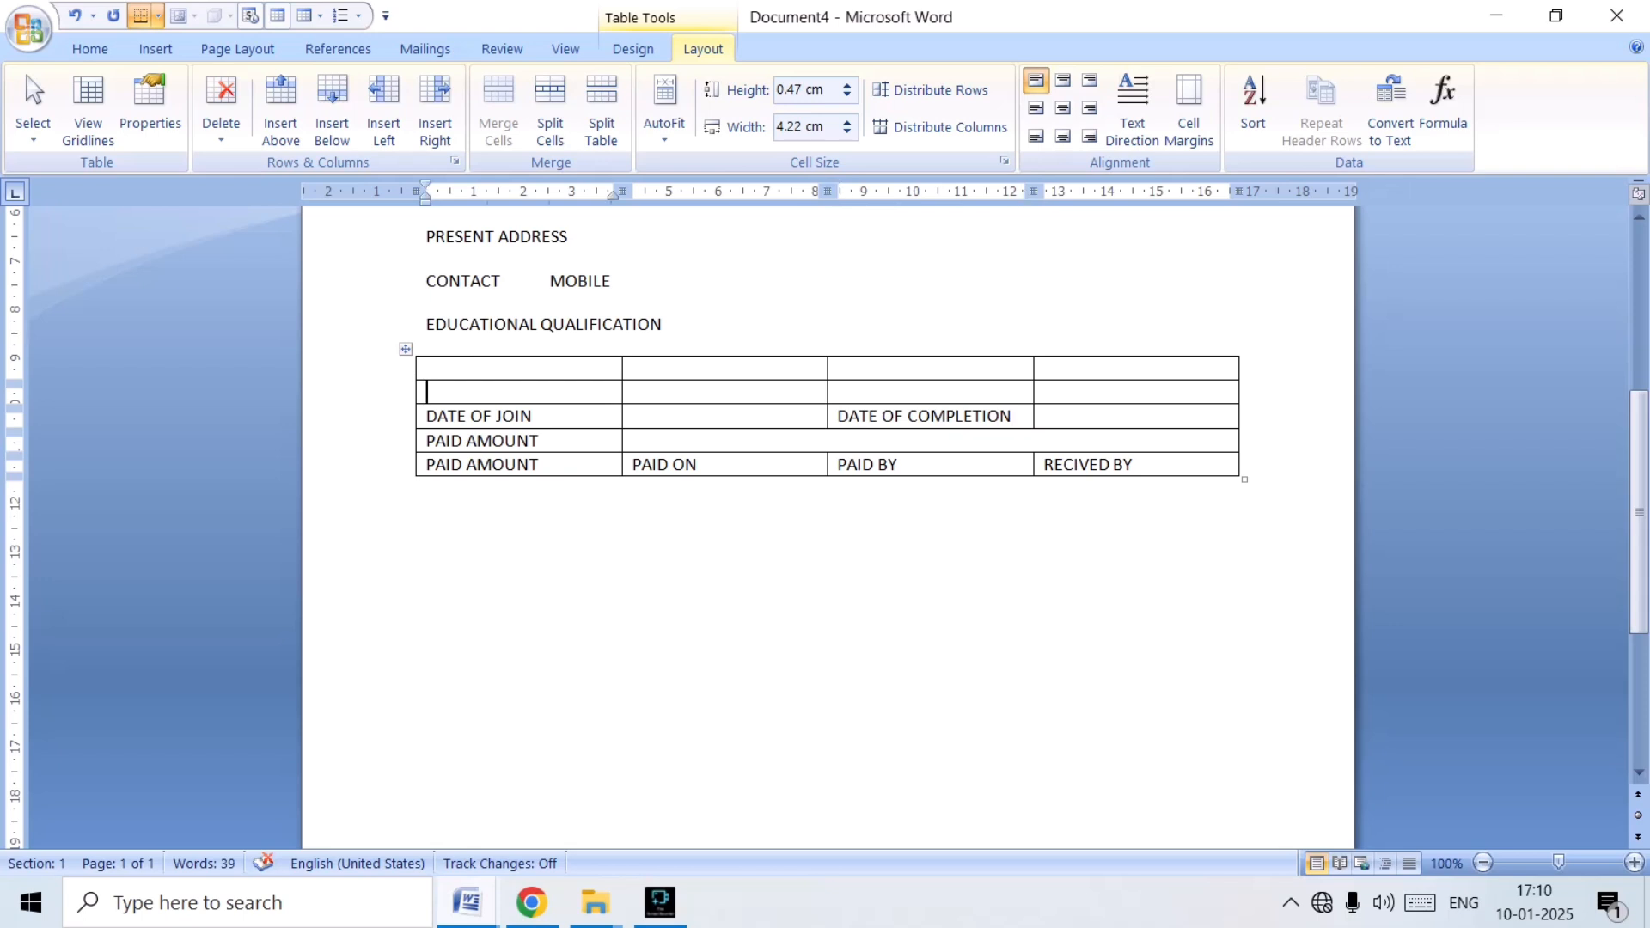
text(COURSE JOINE)
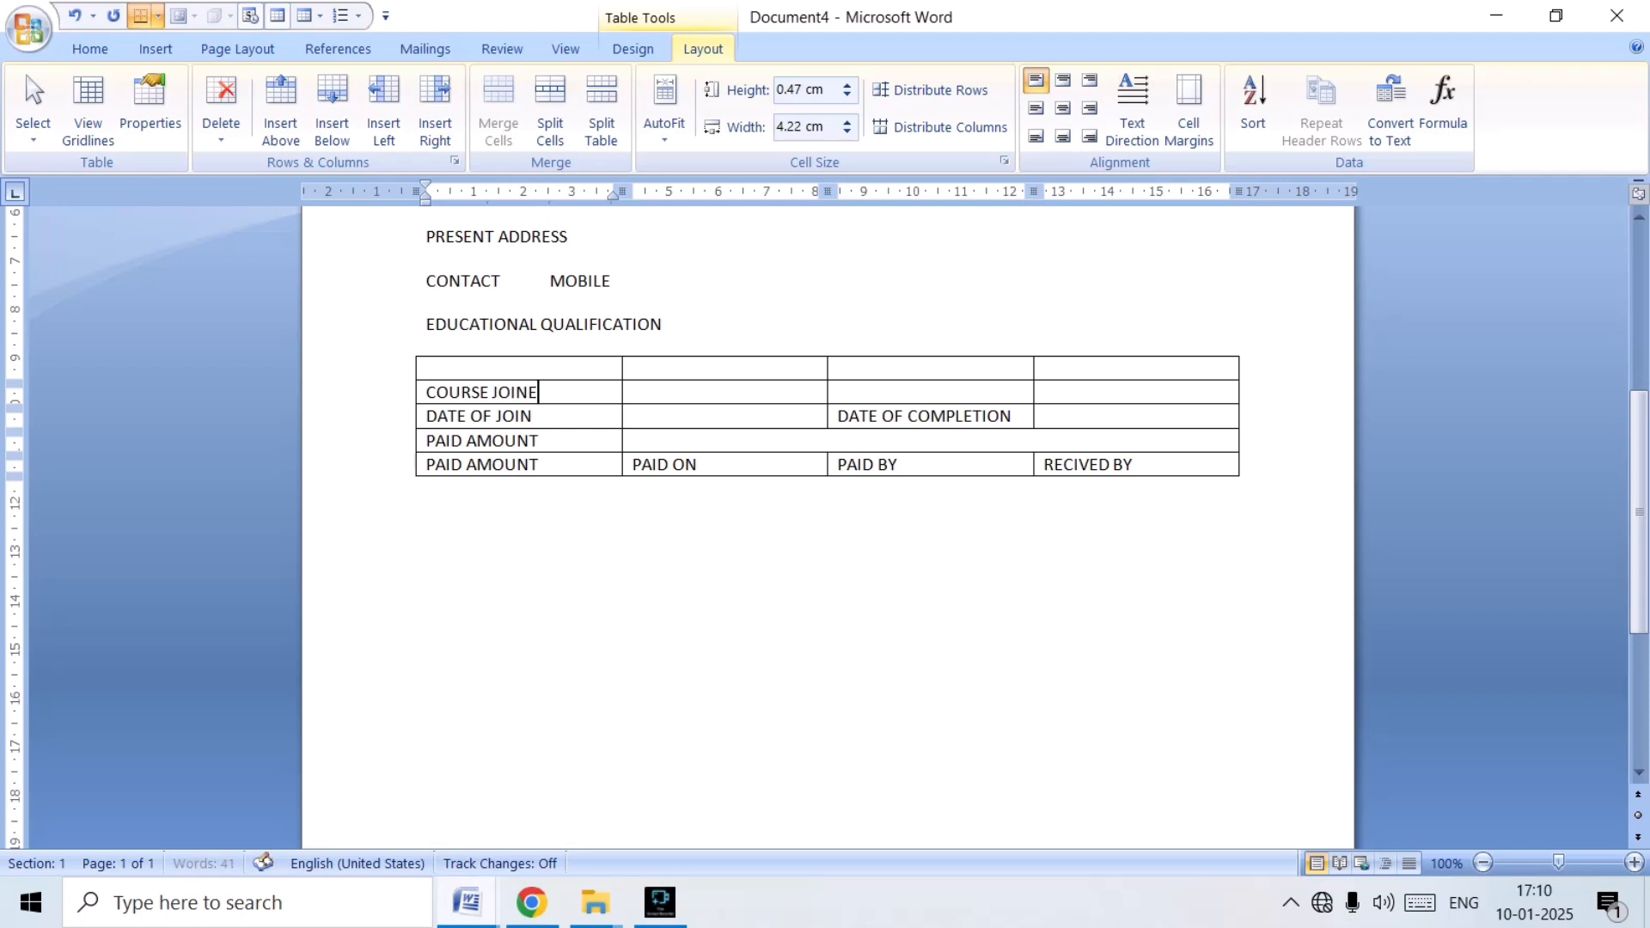
text(D)
key(Tab)
key(Tab)
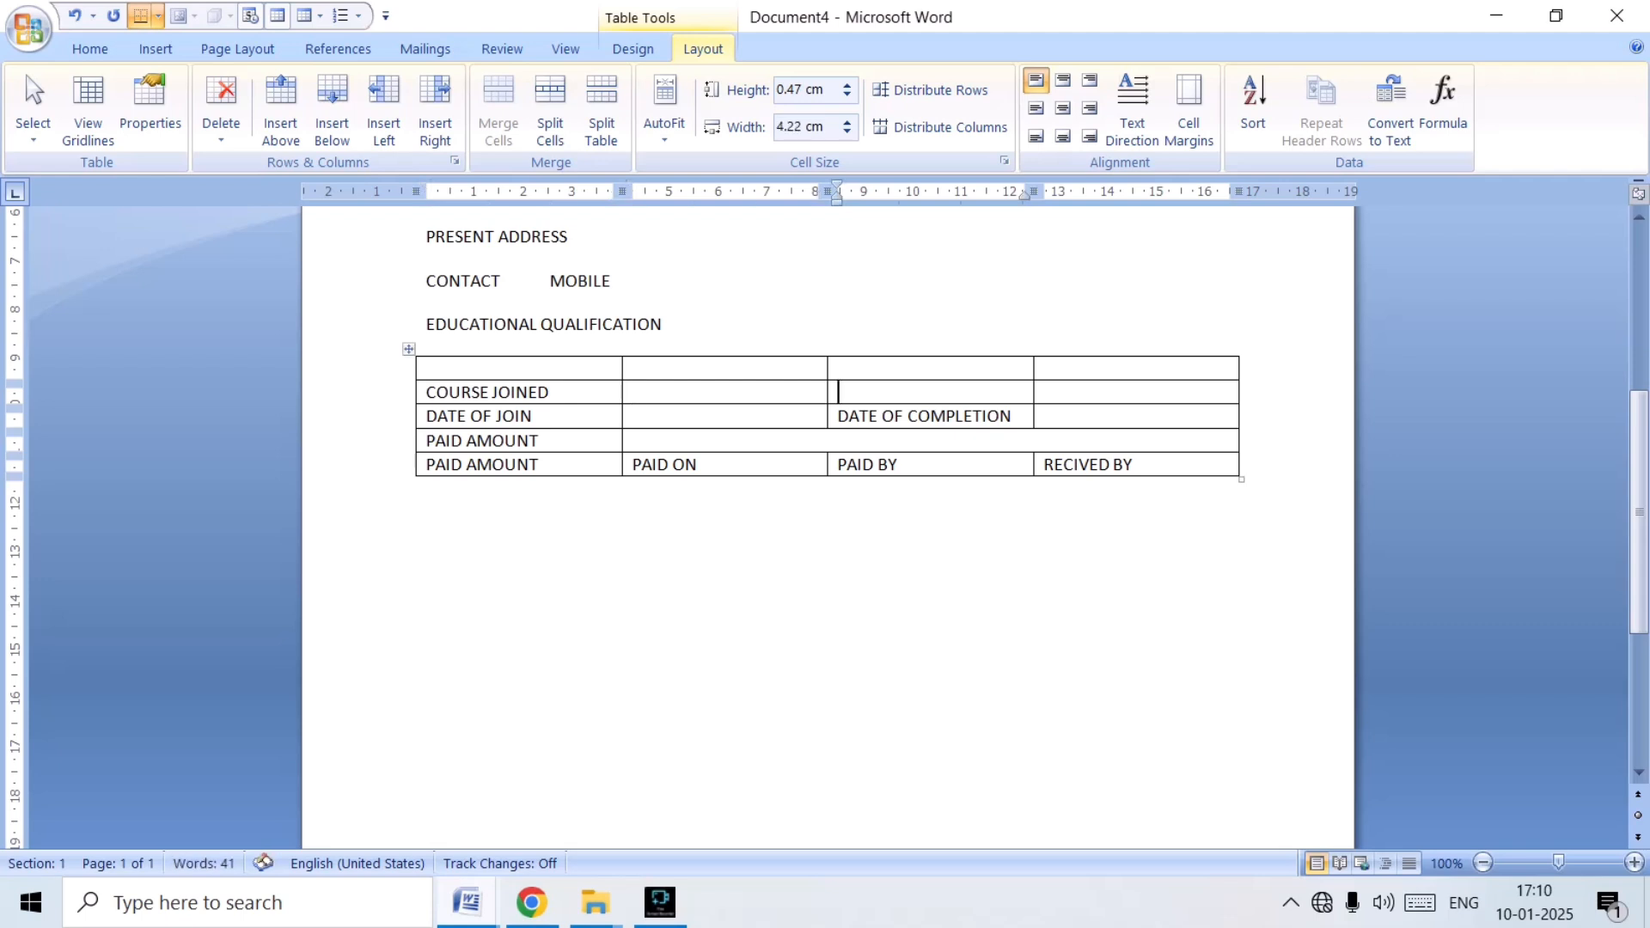
text(TIMINGS)
Merge the four cells of the table's empty first row and enter the heading "OFFICE RECORD" in it.
scroll(828, 526, down, 1)
scroll(828, 526, up, 2)
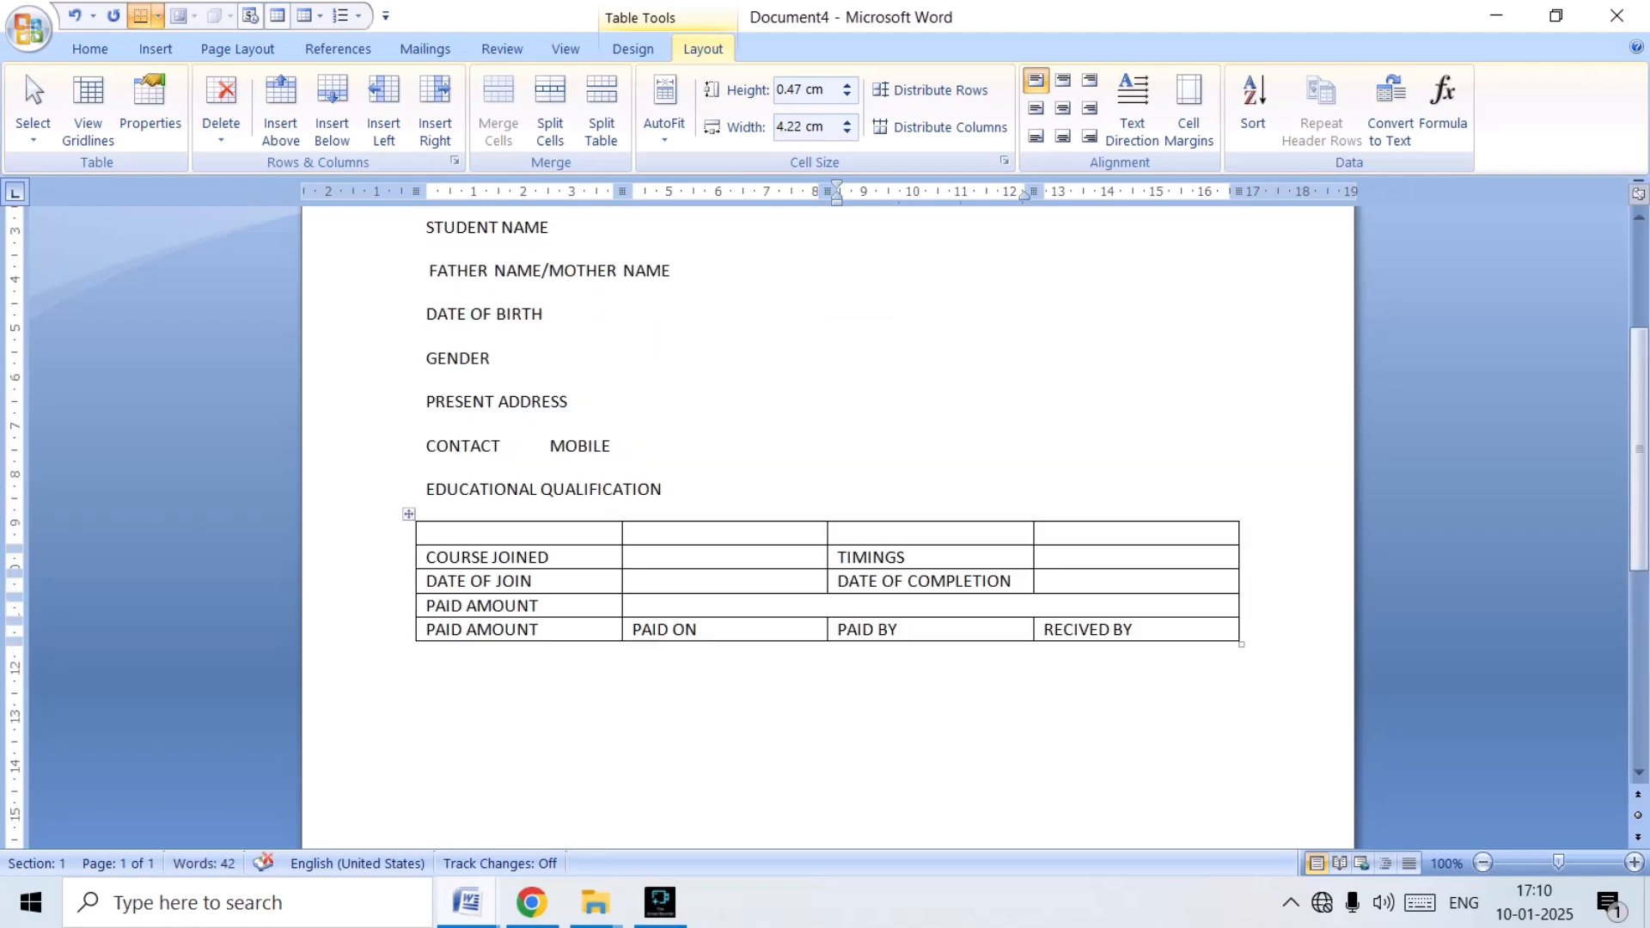
drag(438, 533, 1134, 533)
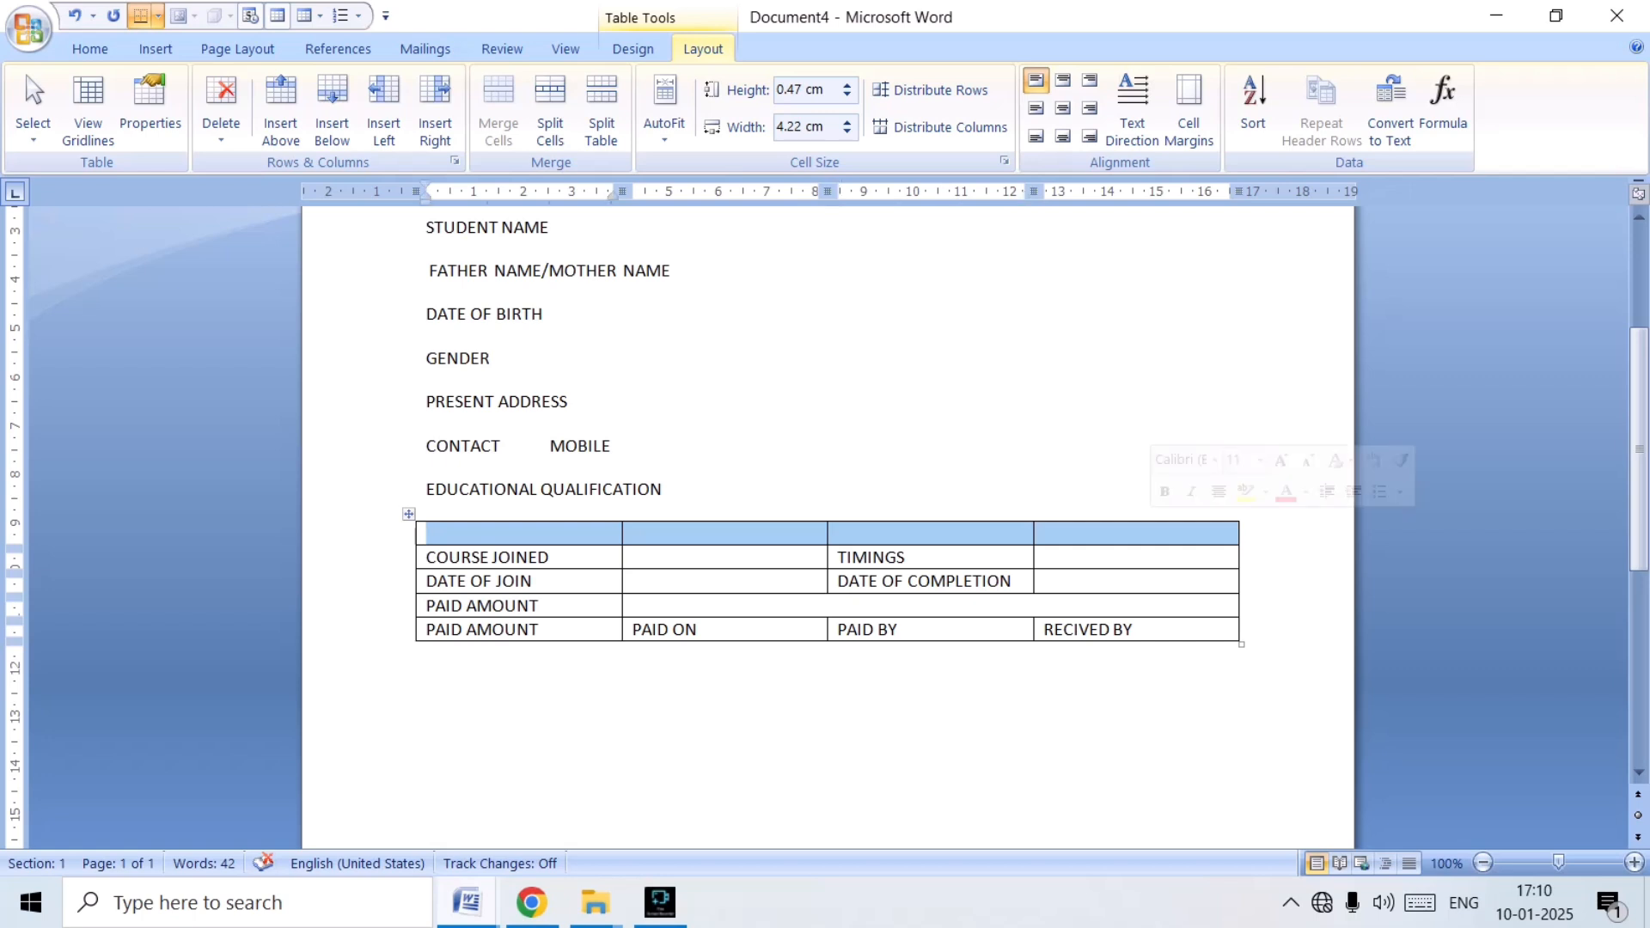
click(498, 112)
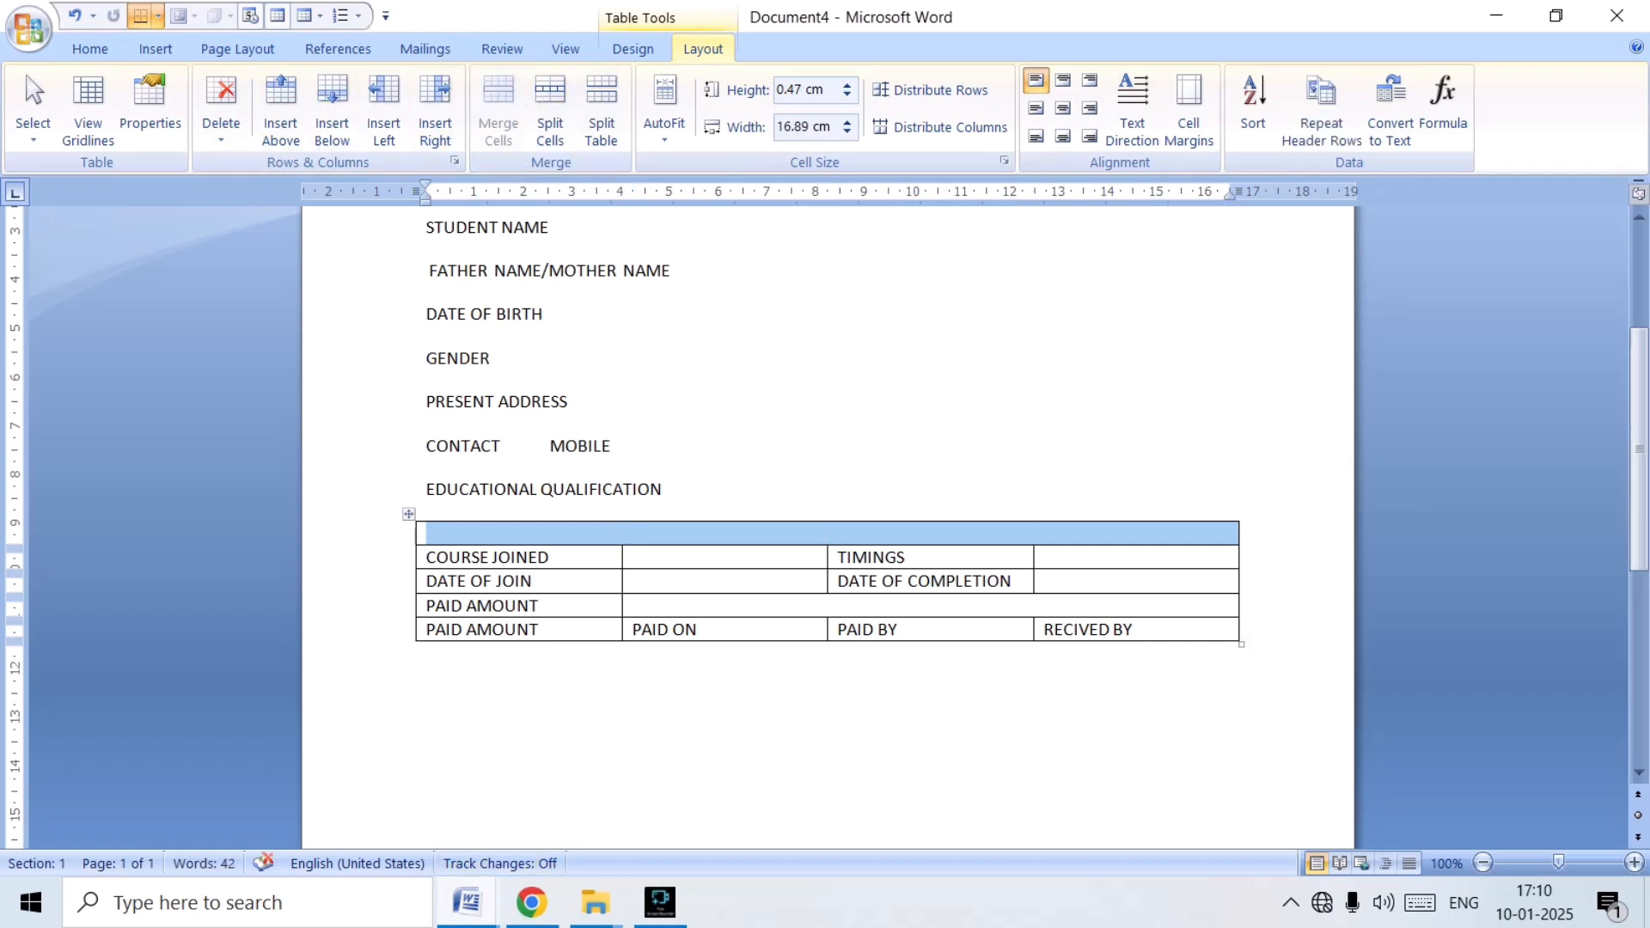
click(602, 532)
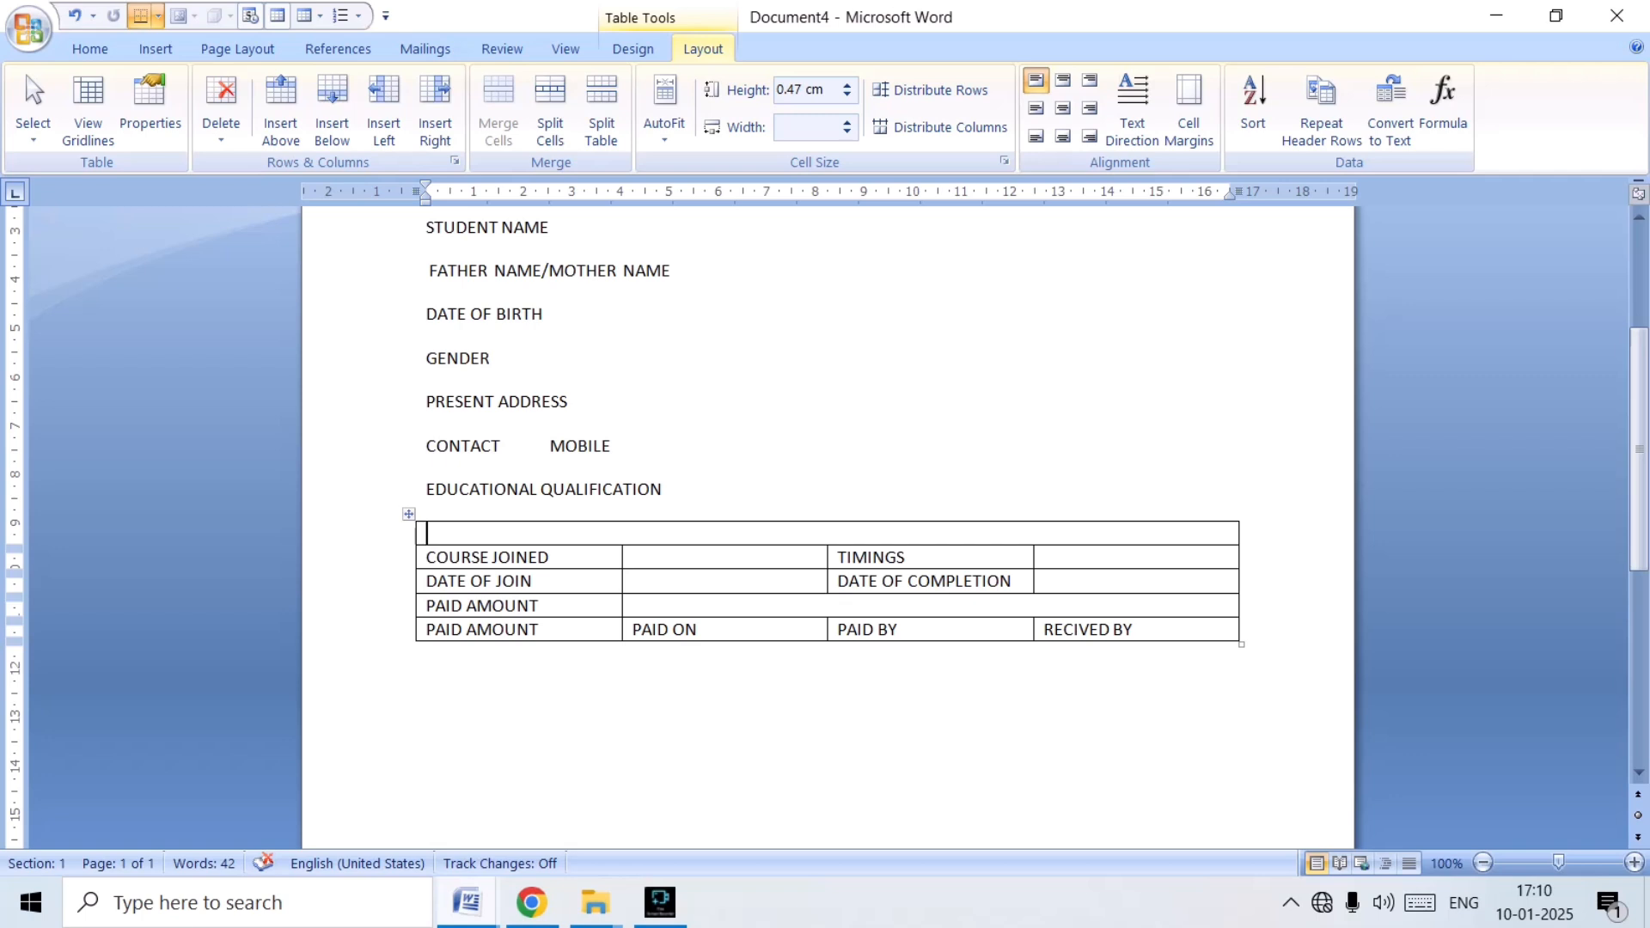
text(OFFICE)
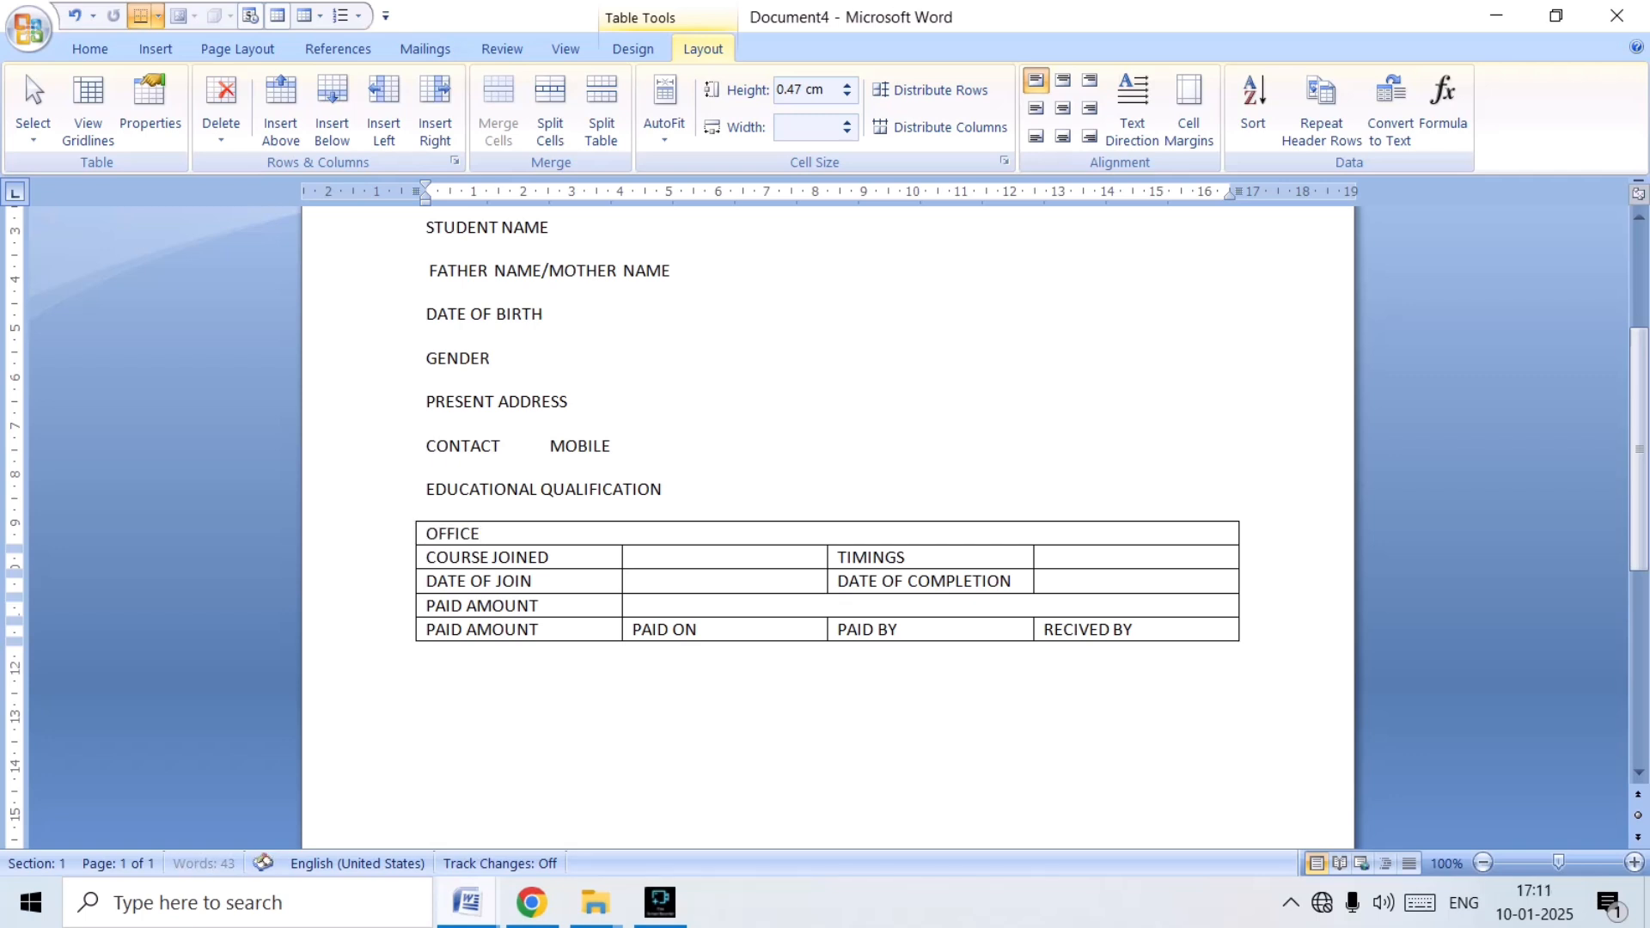
text( RECORD)
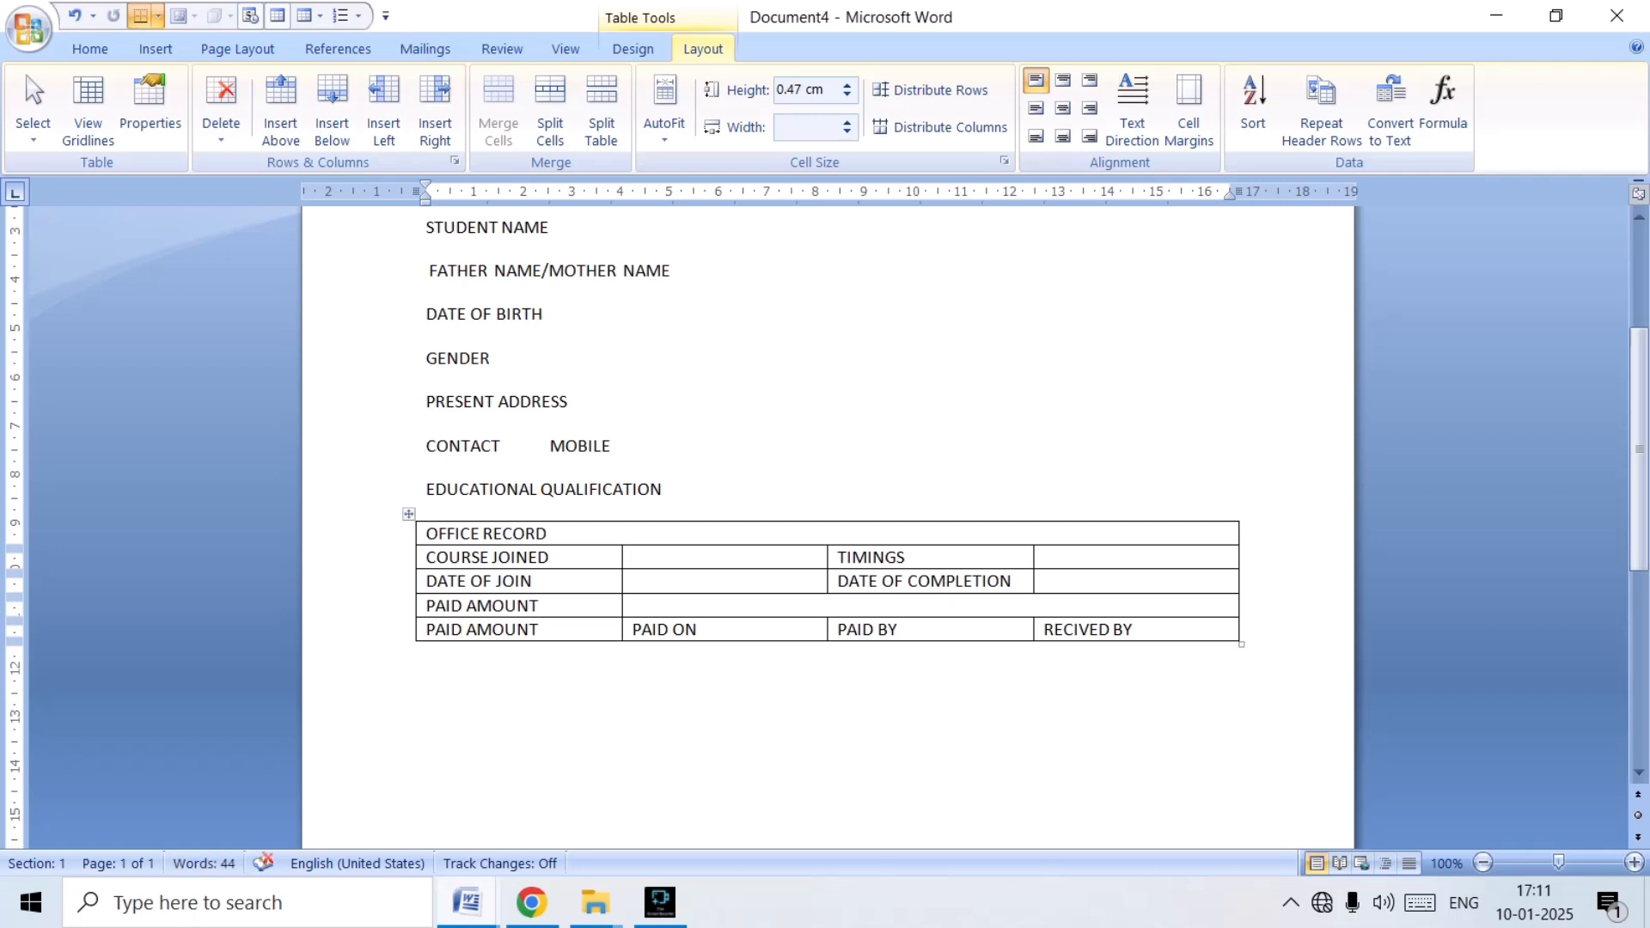
Centre the text of the whole table horizontally and vertically in its cells and make it bold.
click(408, 513)
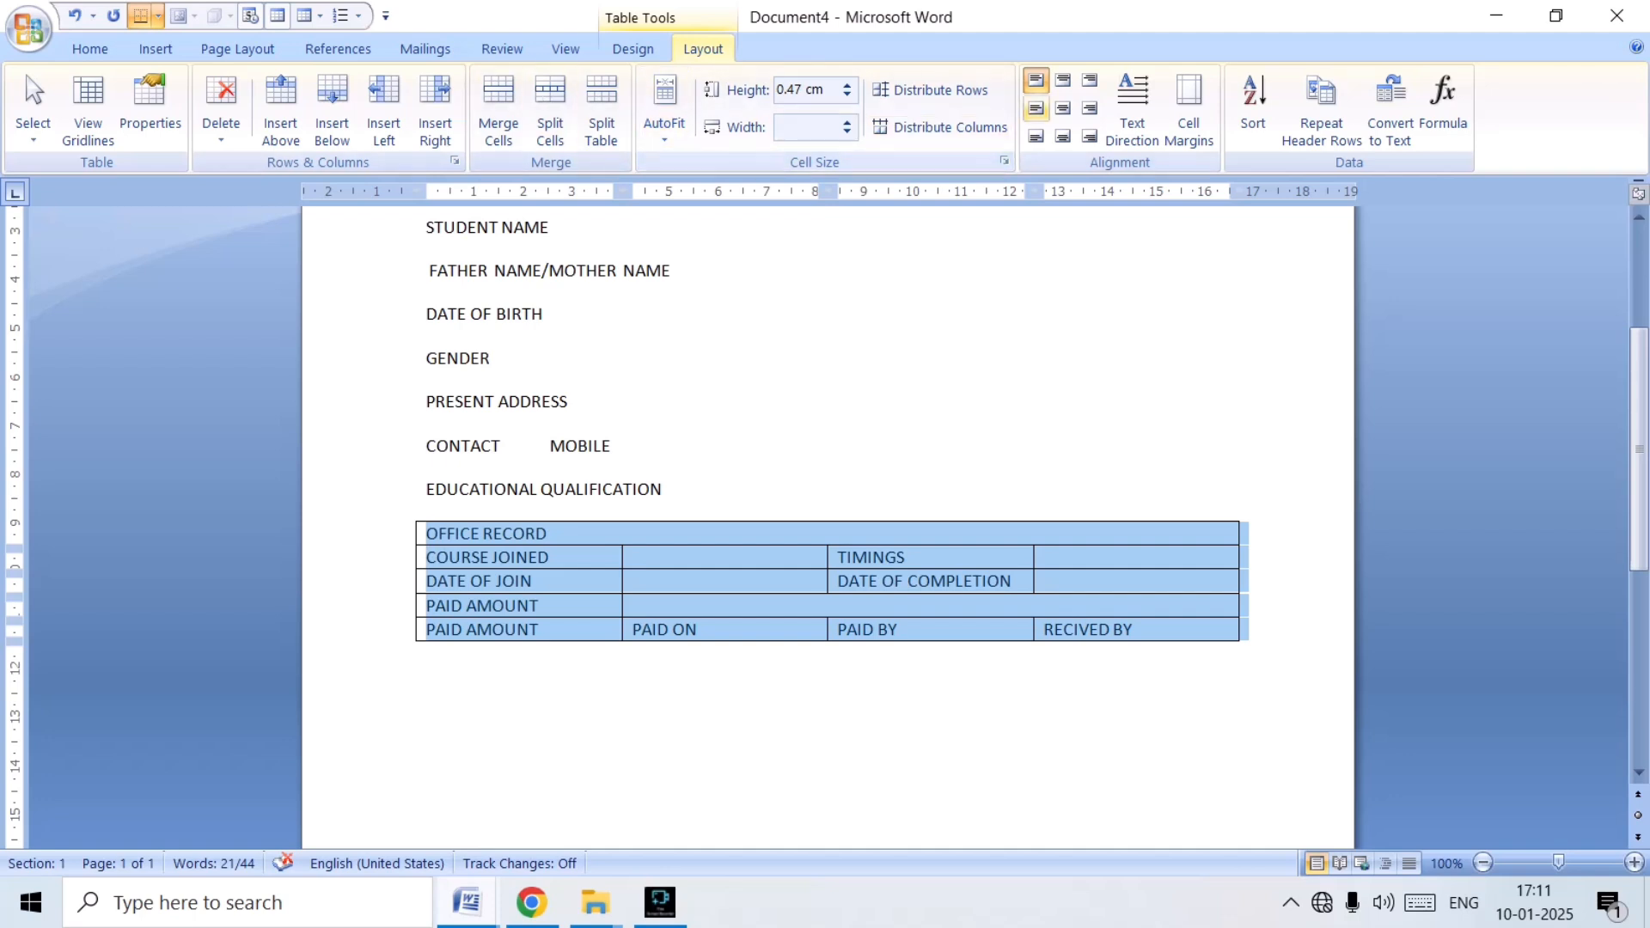
click(1063, 107)
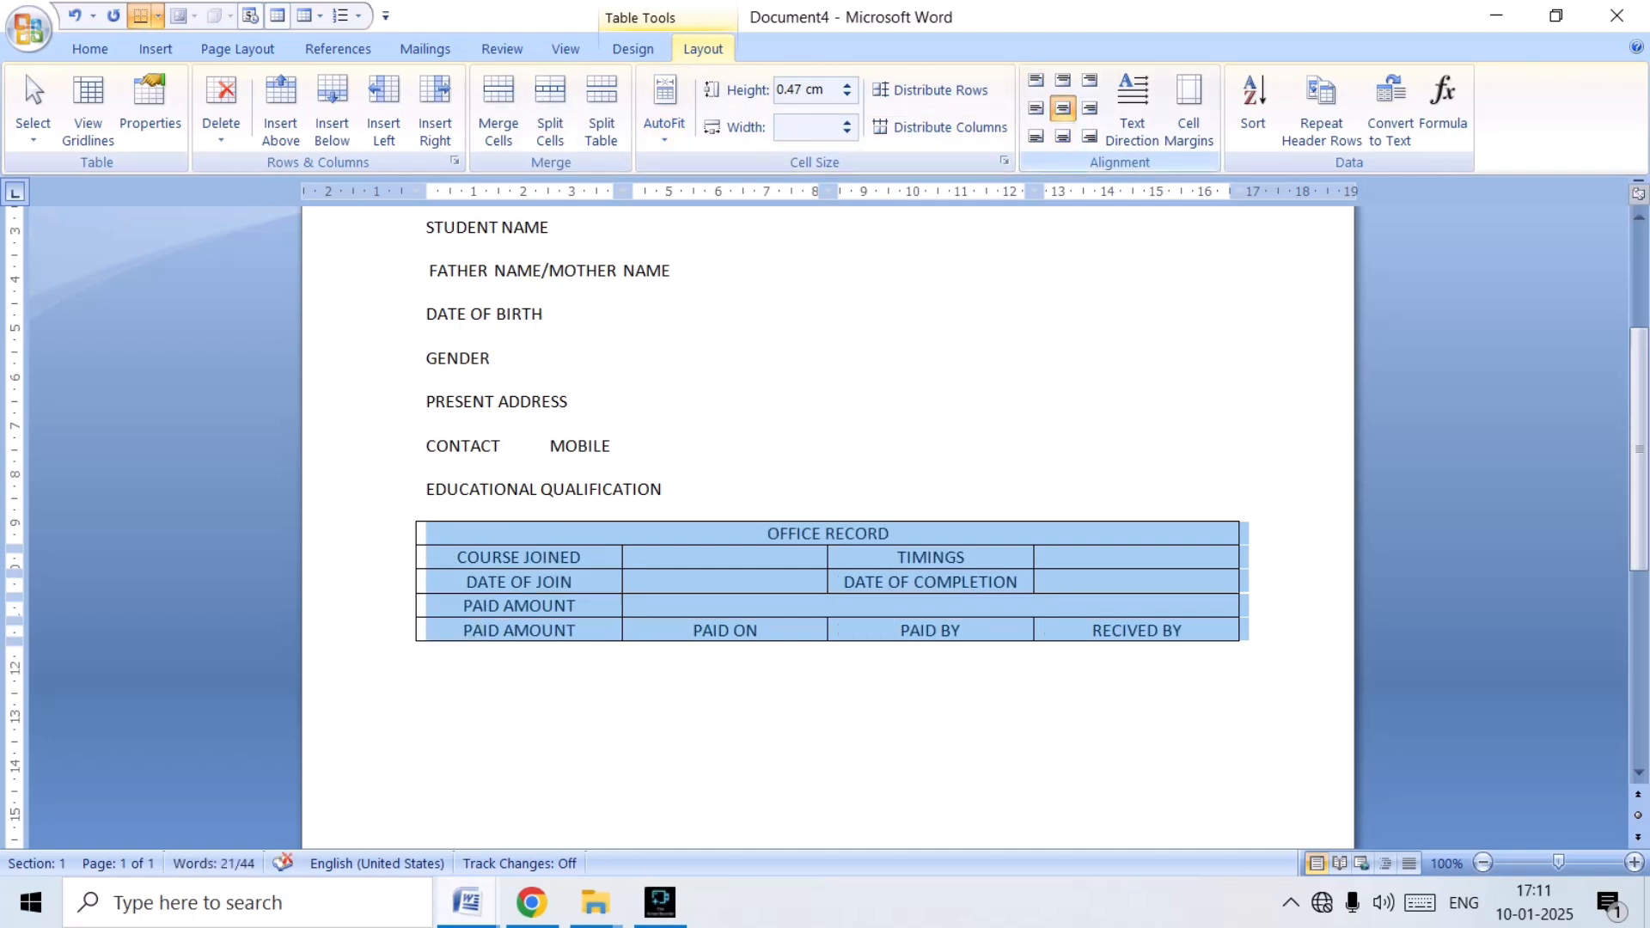
key(ctrl+b)
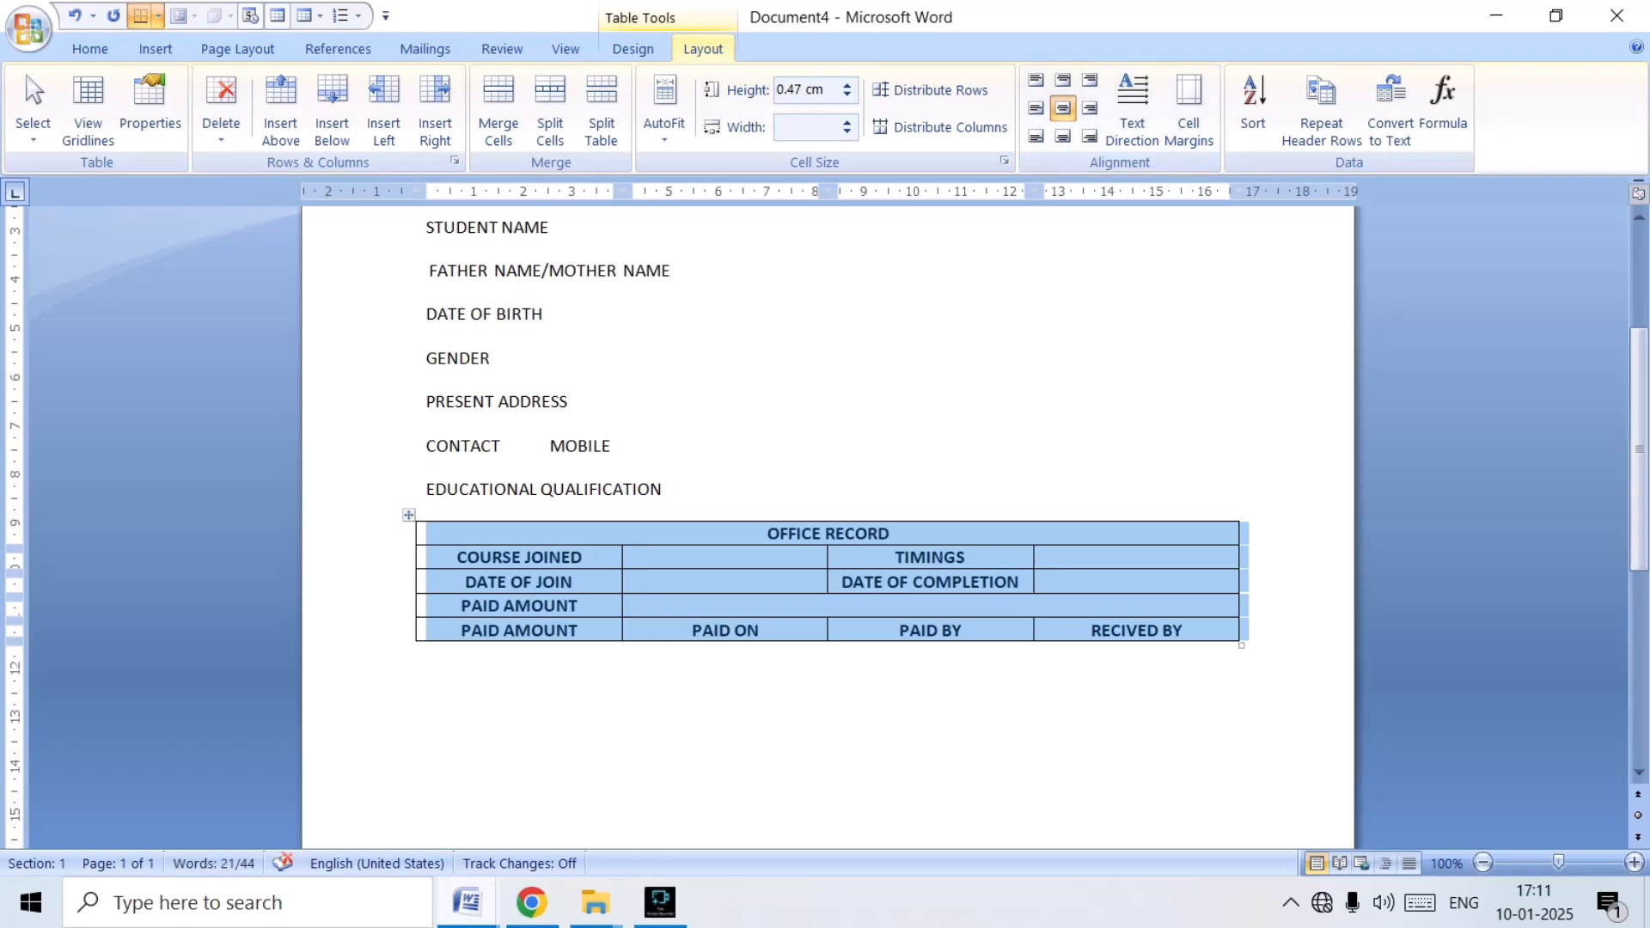
Examine the rows below the Paid Amount header row of the OFFICE RECORD table in APP (1), then return to Document4.
scroll(827, 516, up, 5)
scroll(828, 515, down, 6)
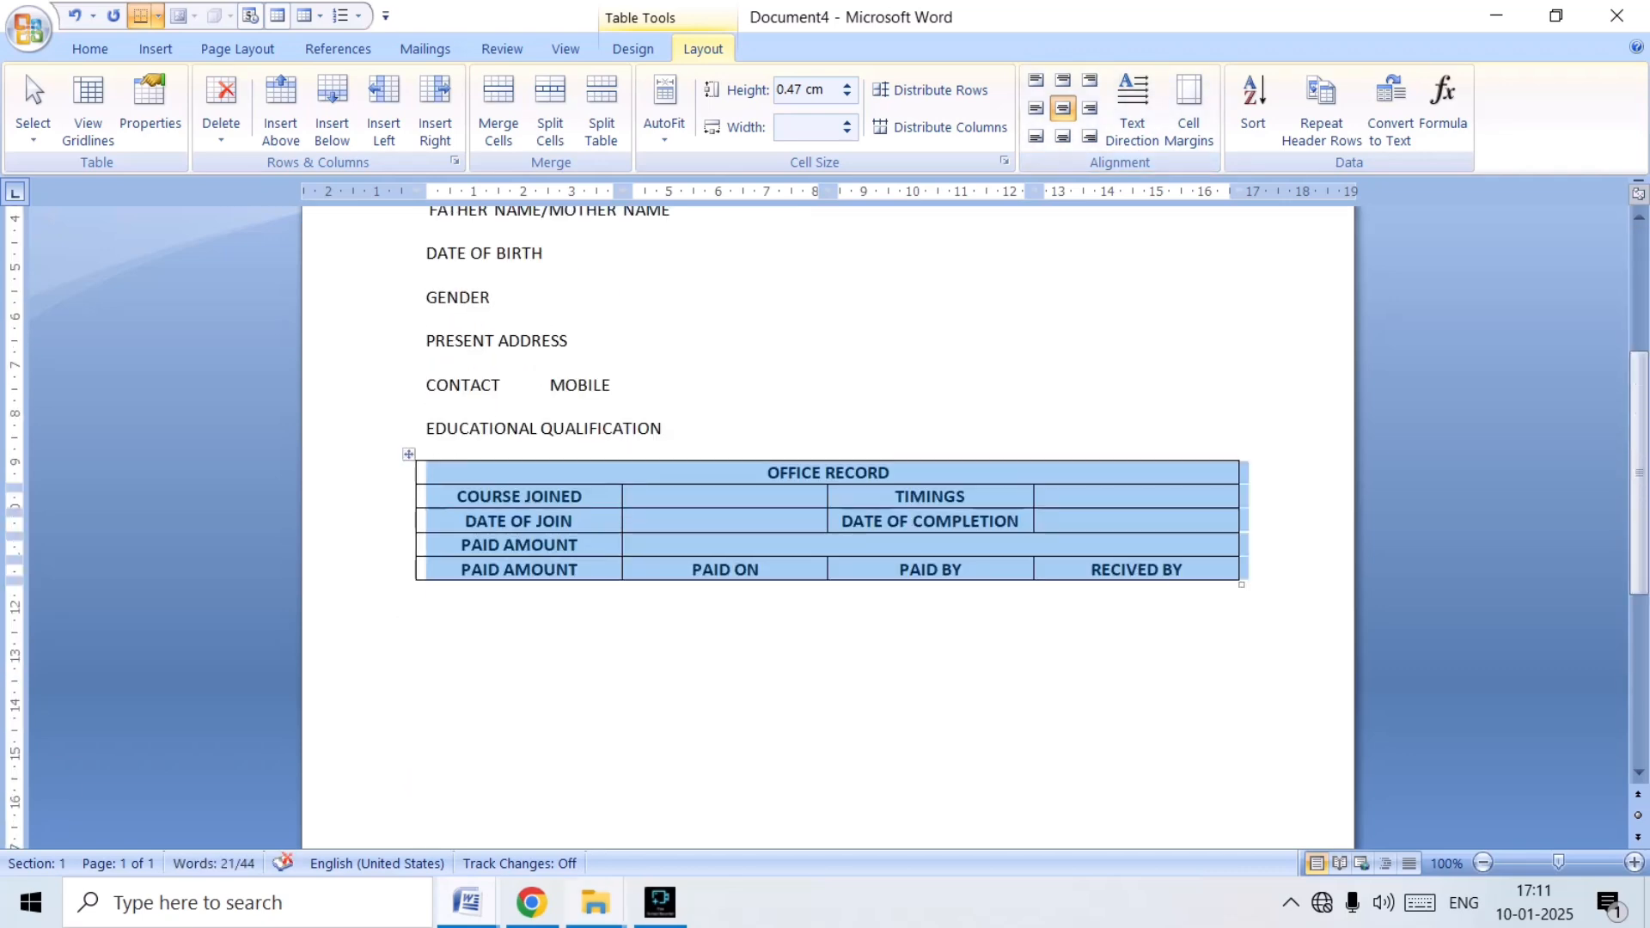
click(467, 903)
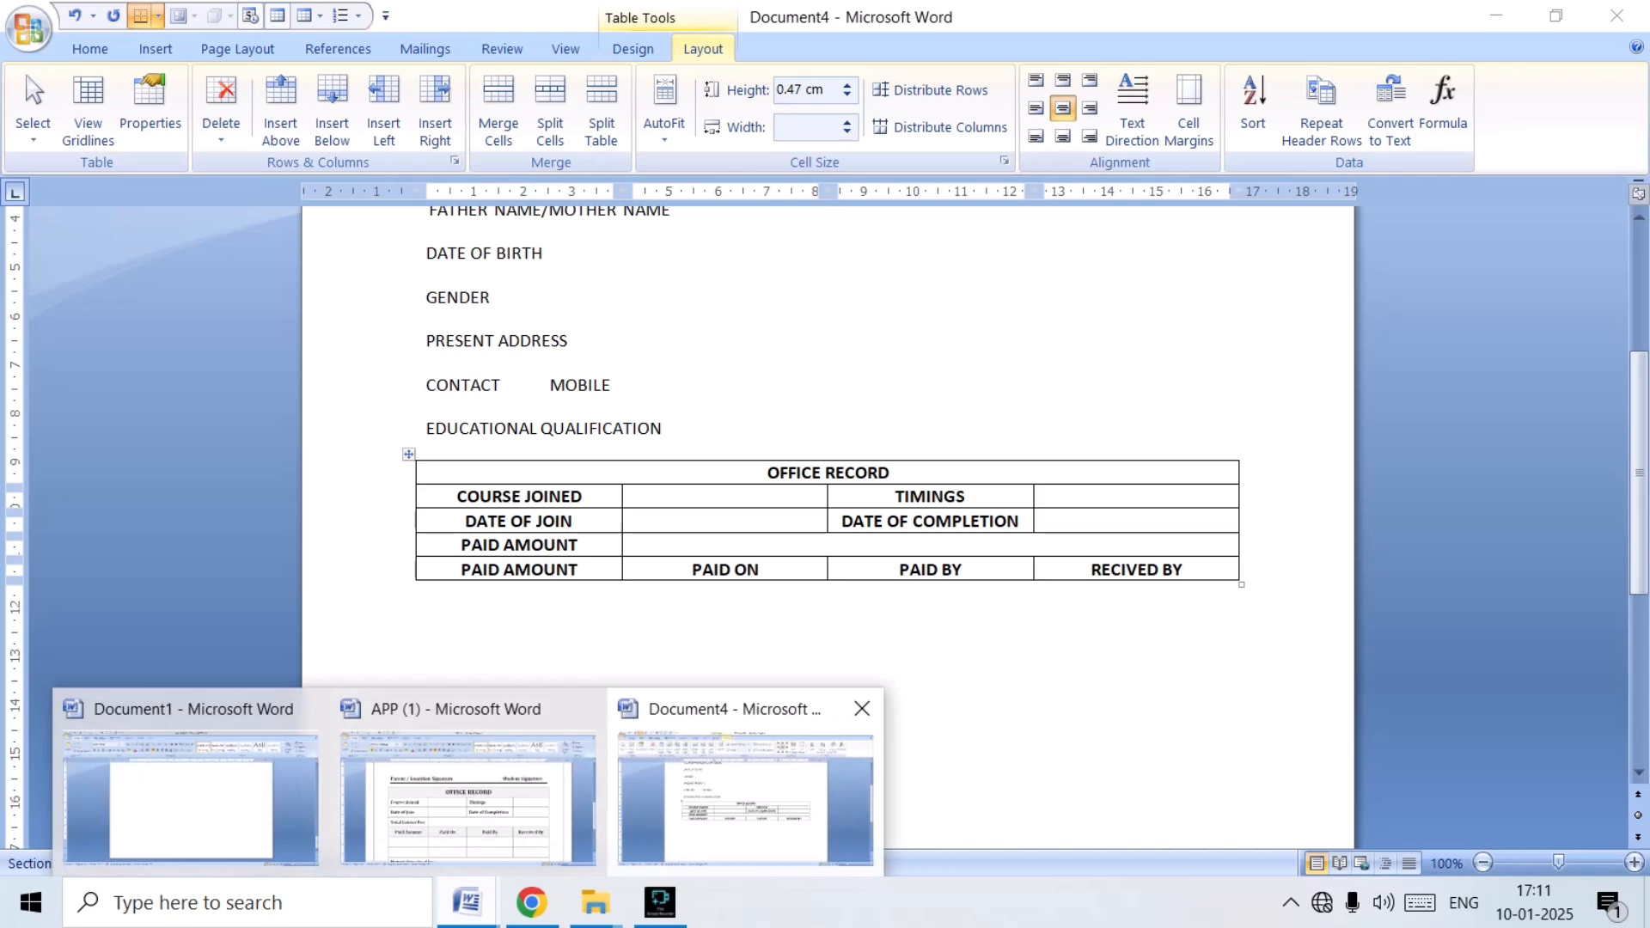
click(468, 795)
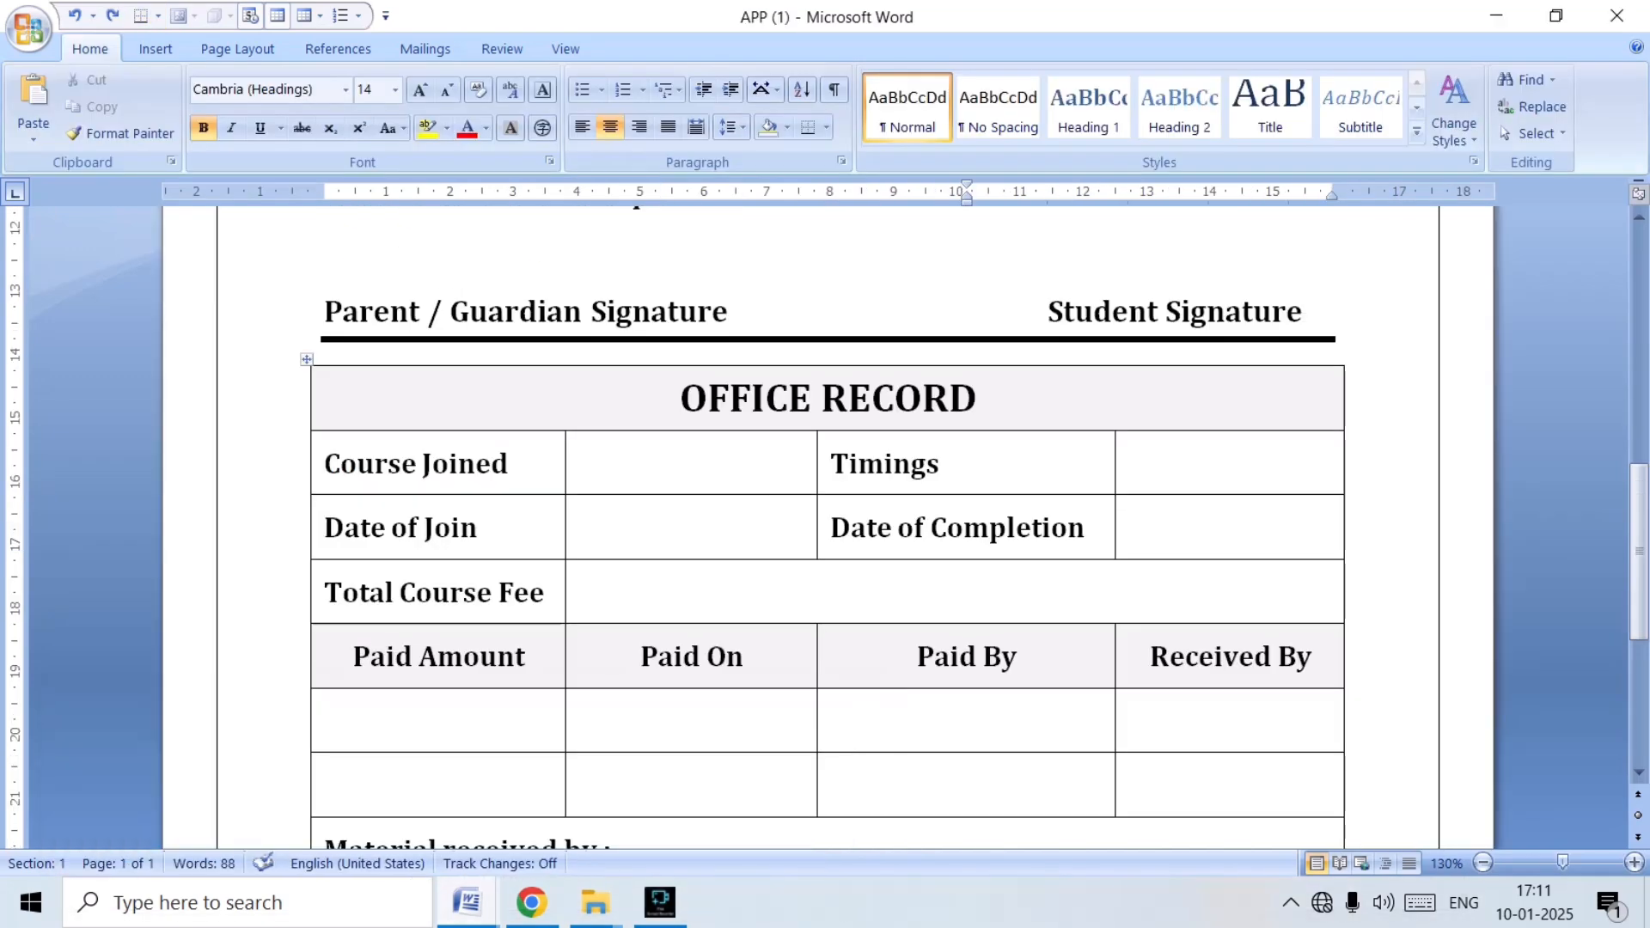
scroll(827, 515, up, 3)
scroll(828, 516, down, 6)
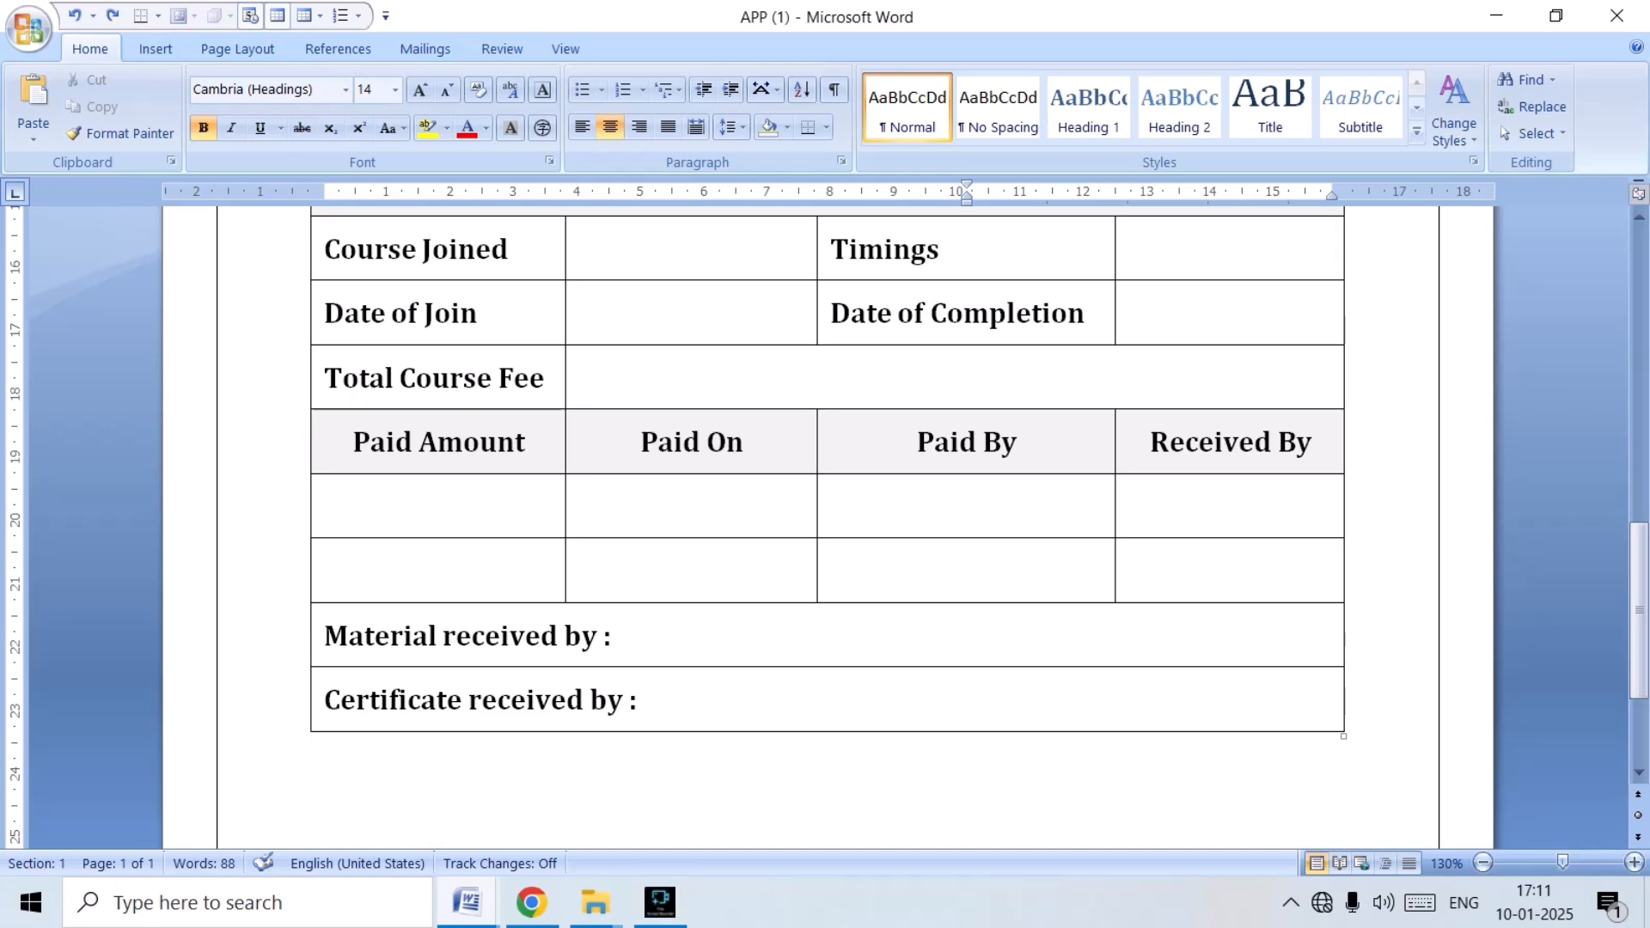
click(467, 903)
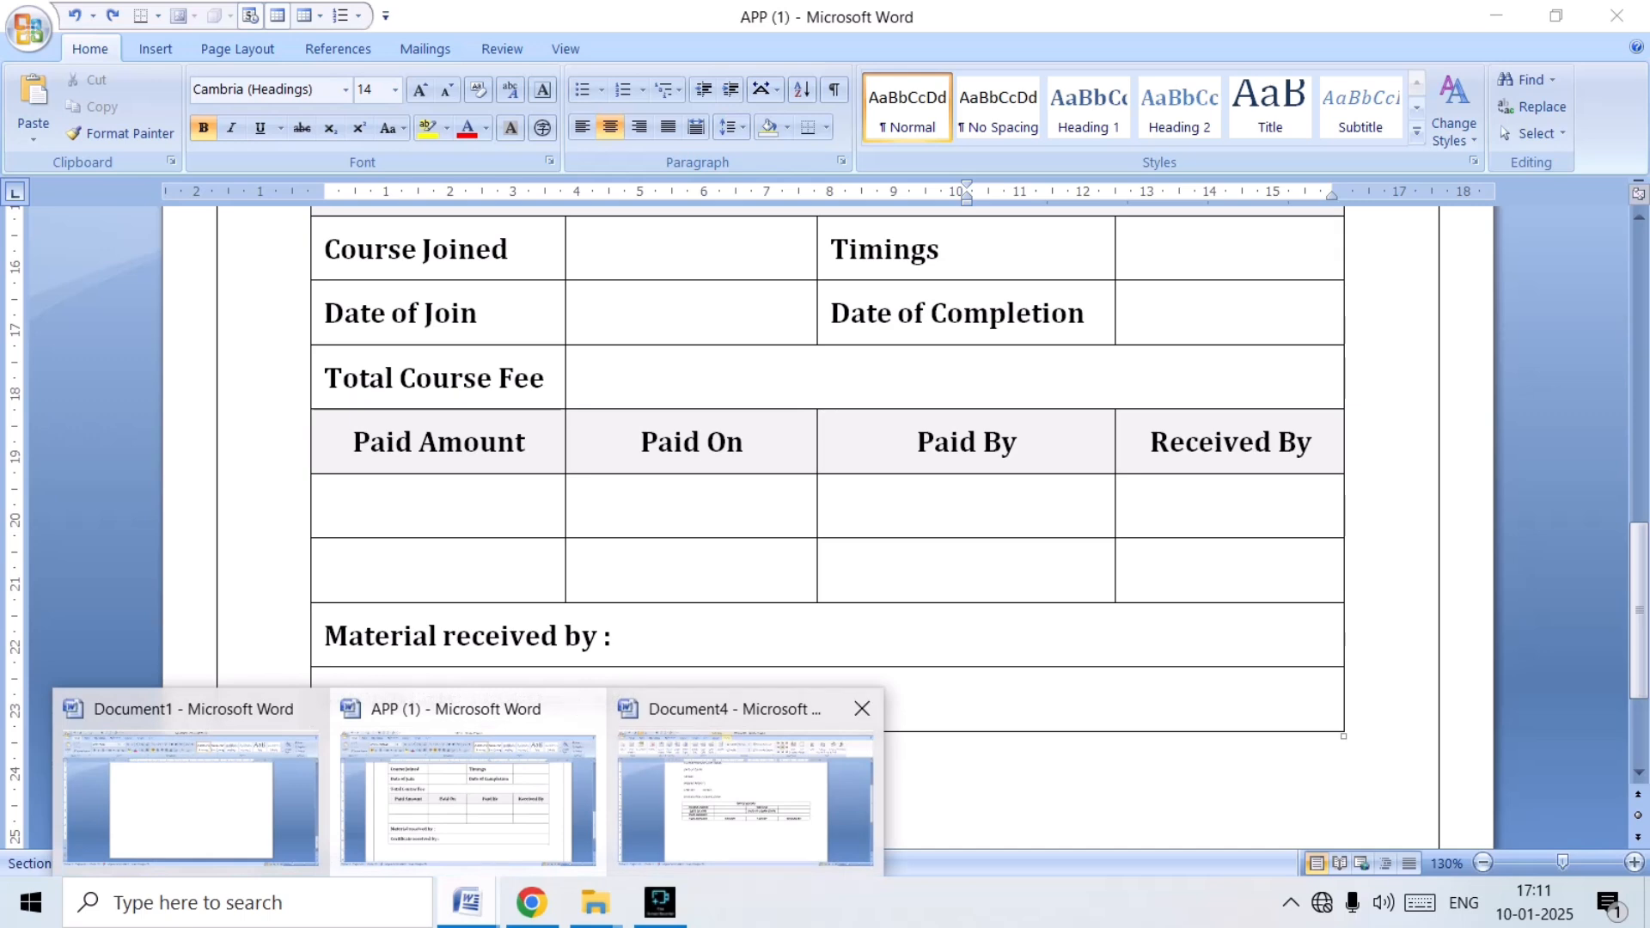
click(745, 795)
Recheck the lower rows in APP (1) and insert four empty rows below the last row of Document4's OFFICE RECORD table.
click(761, 570)
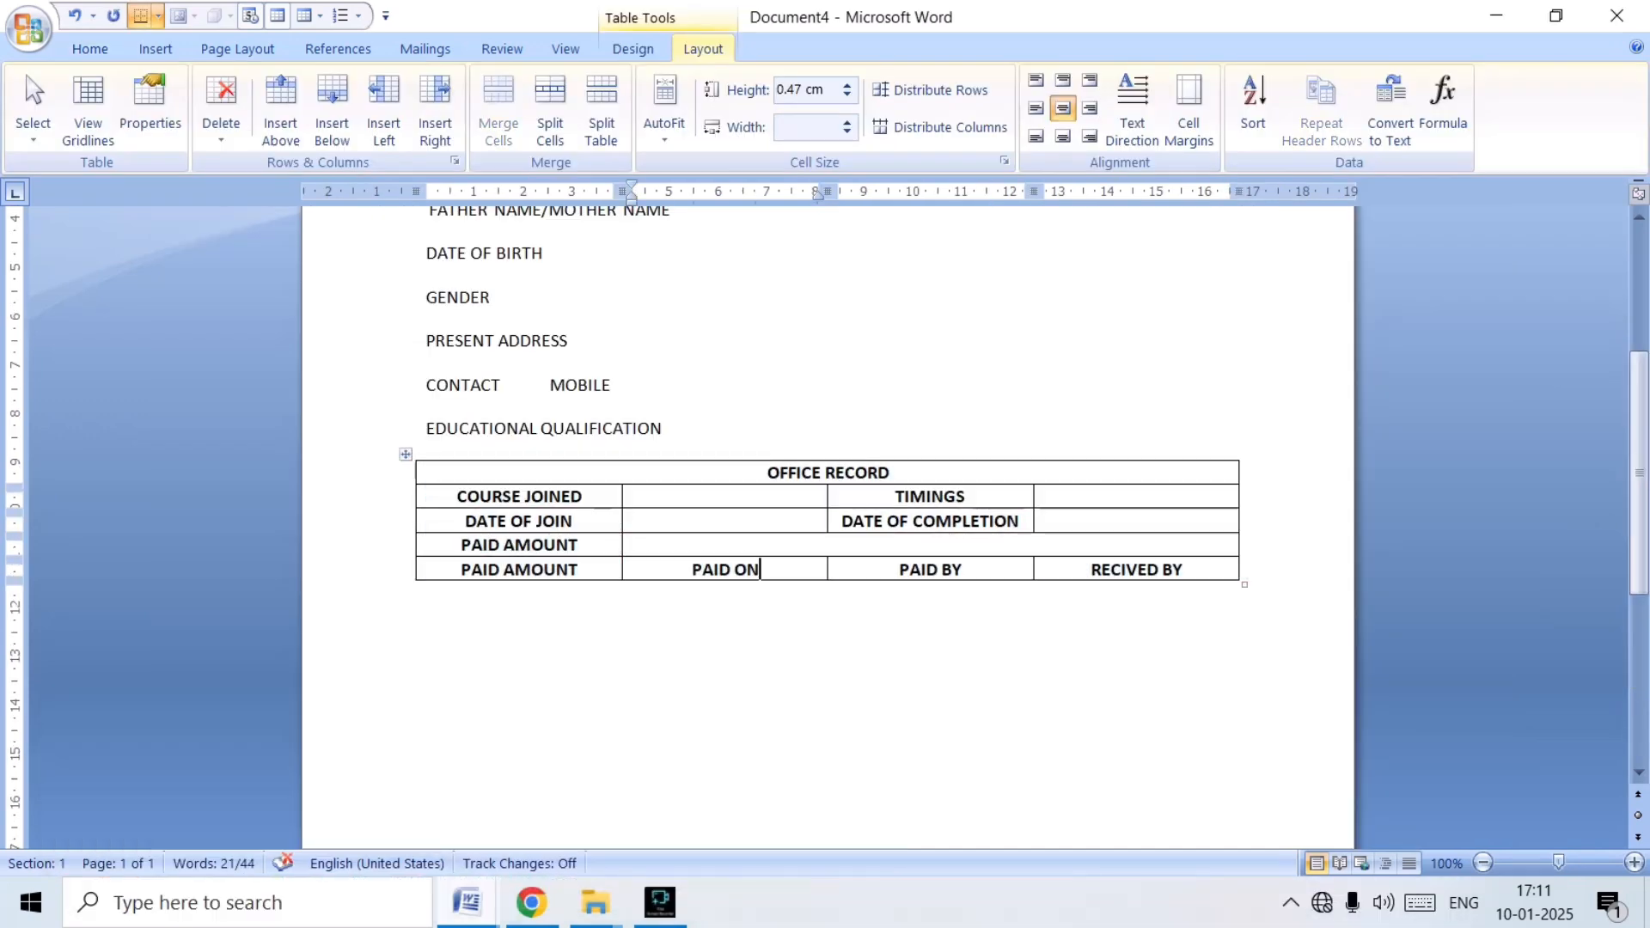
click(467, 903)
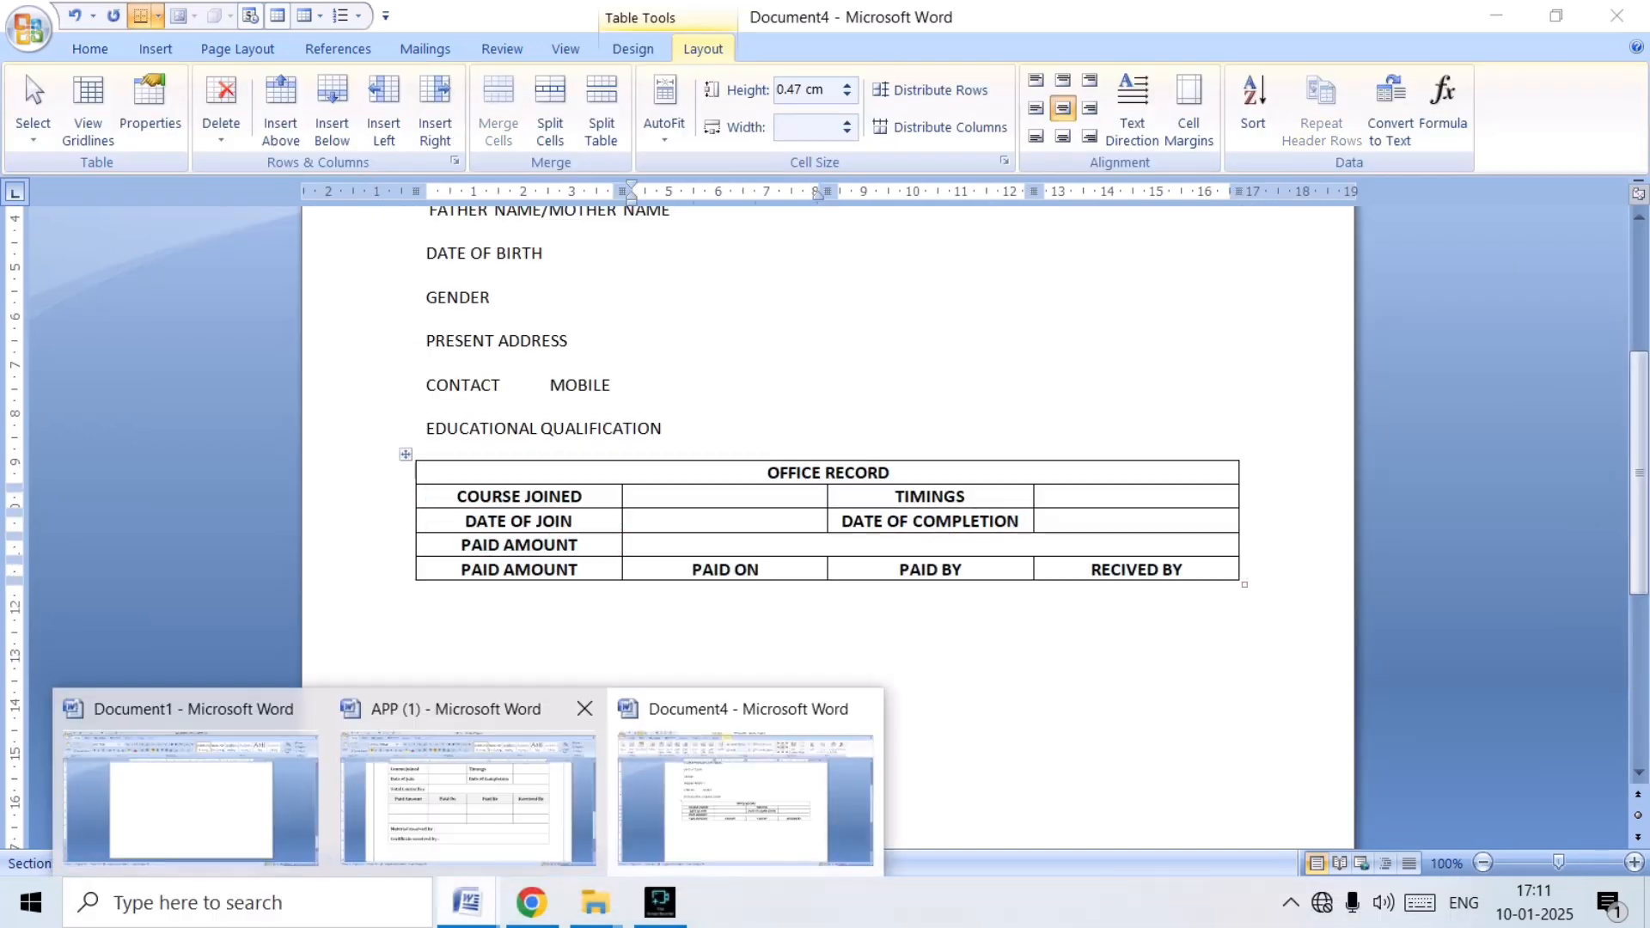
click(469, 799)
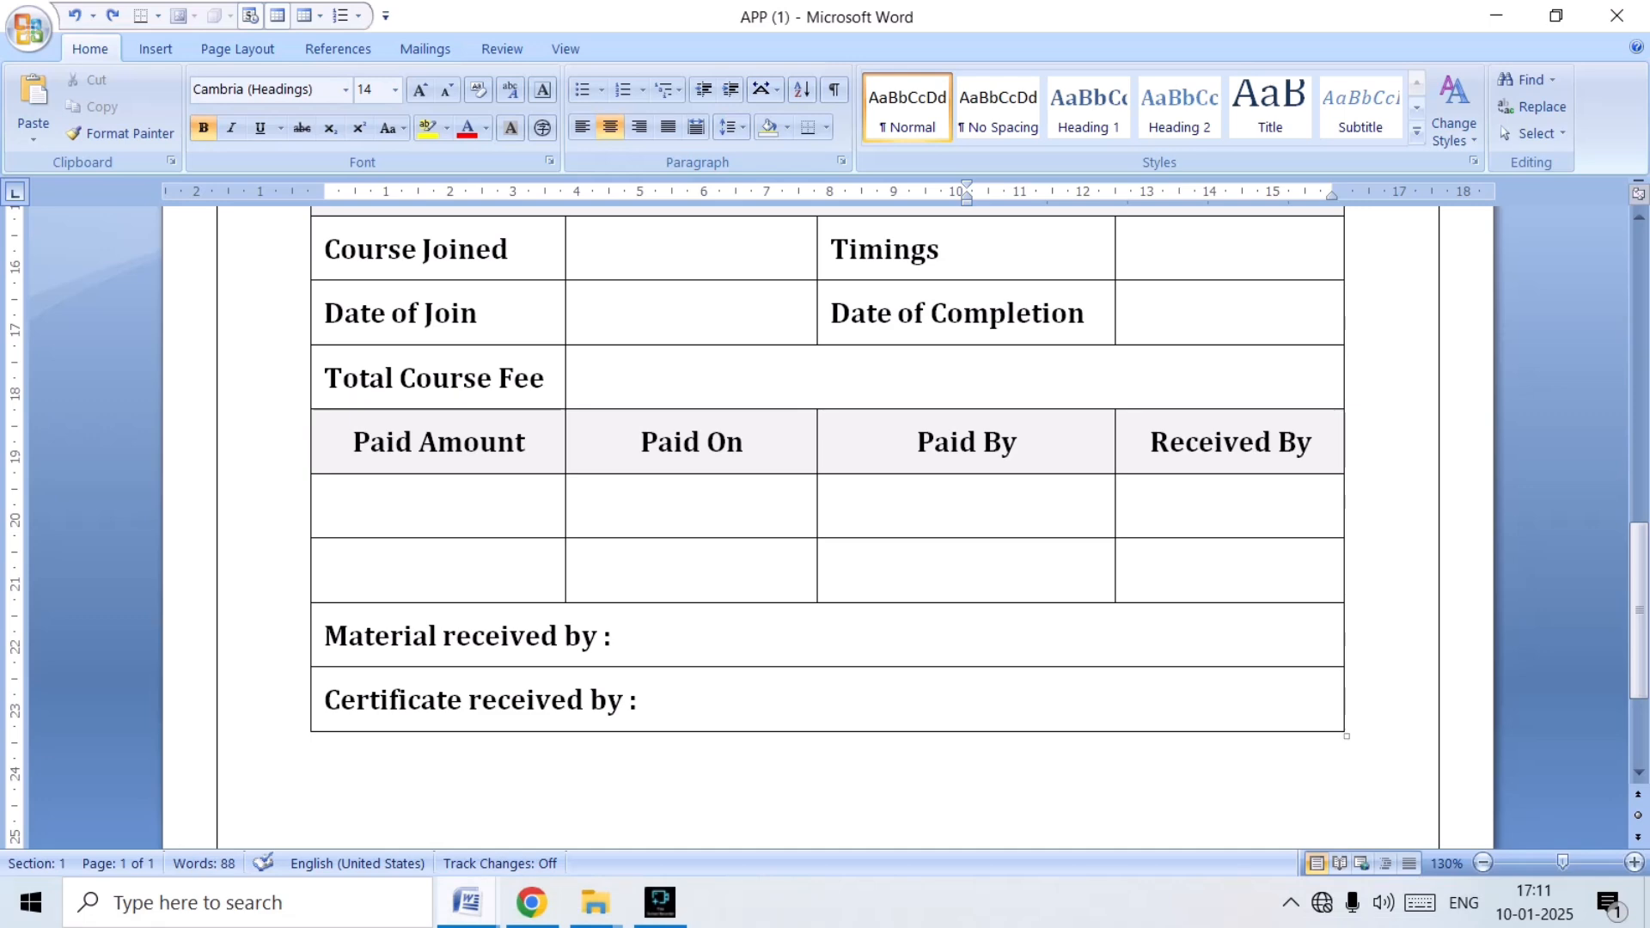
click(466, 903)
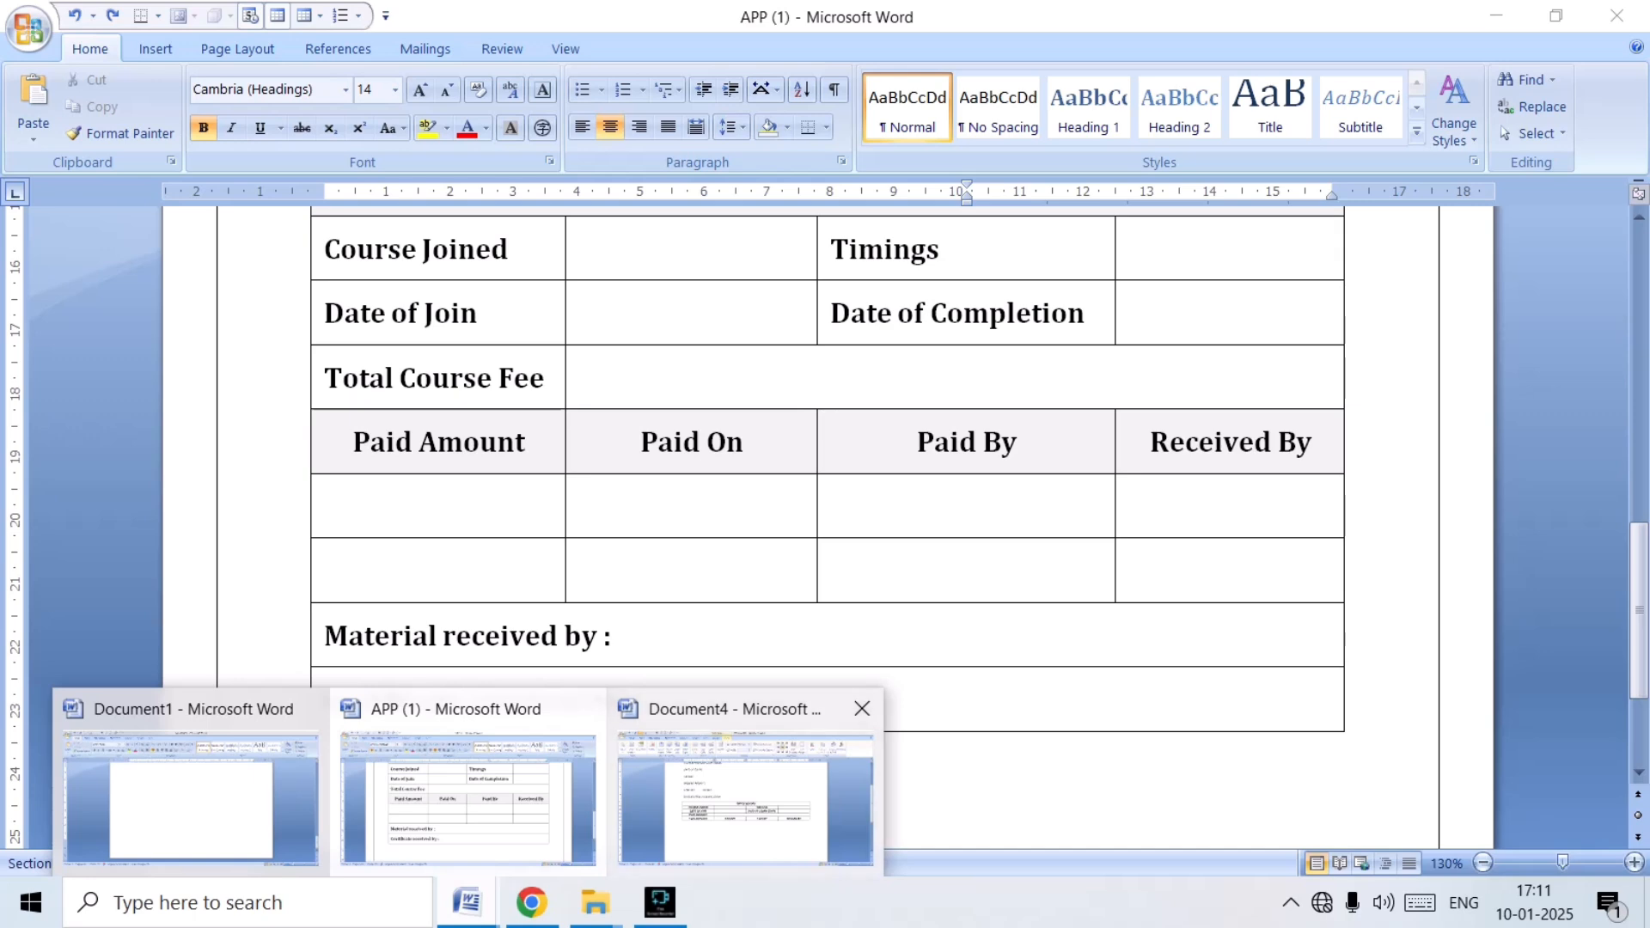
click(746, 800)
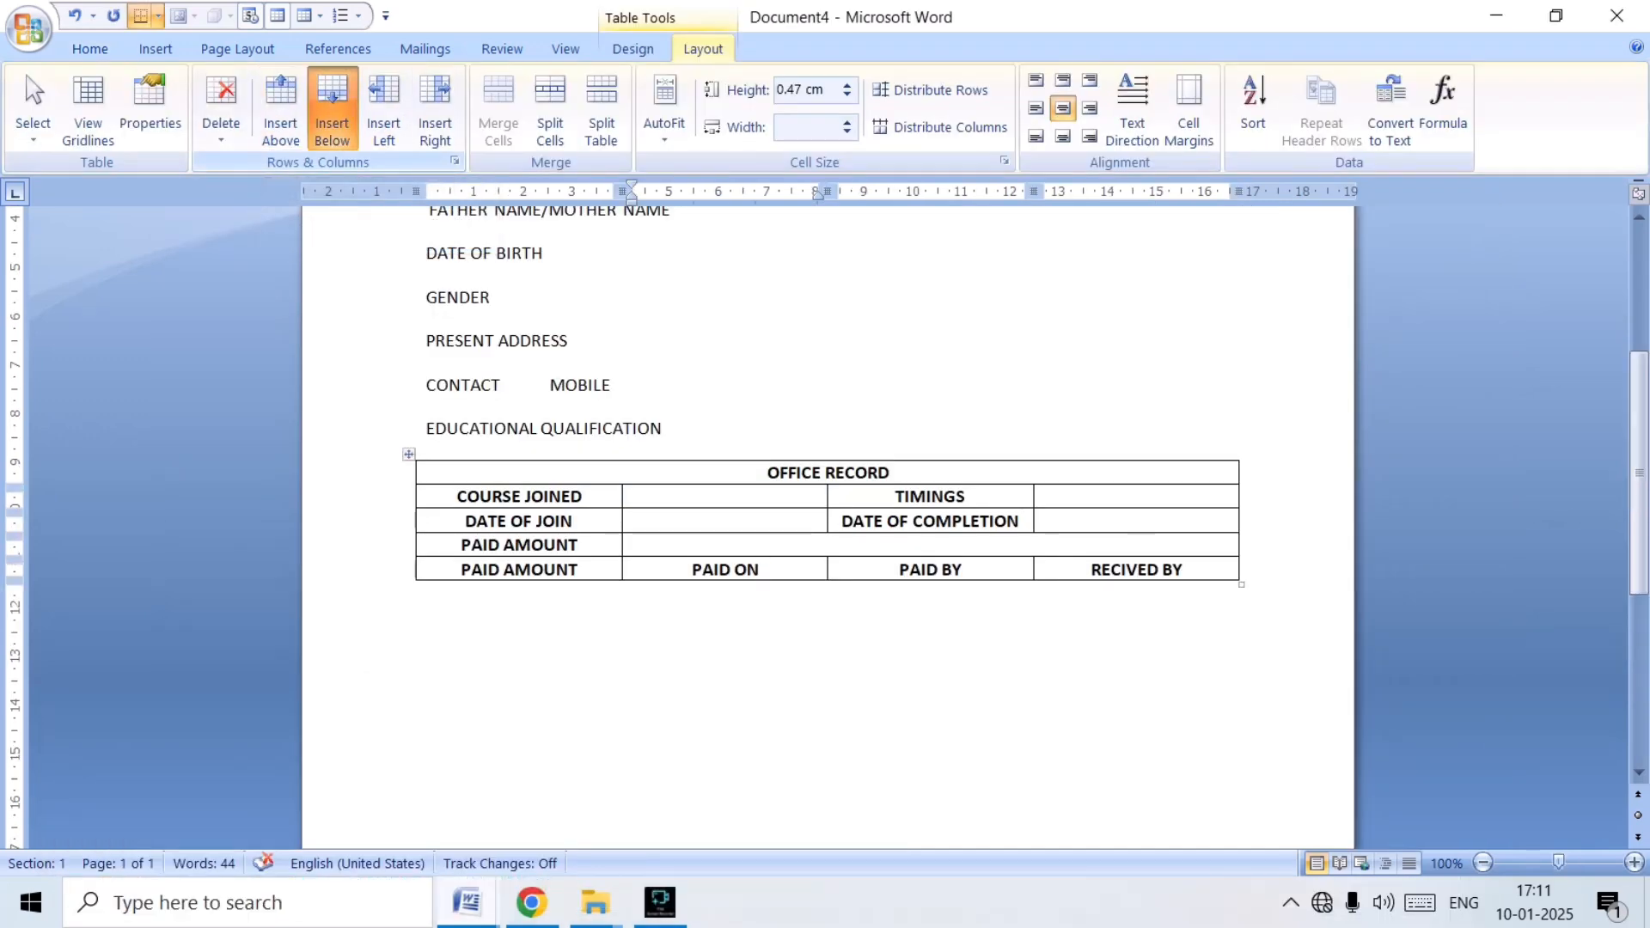
click(332, 111)
click(332, 111)
click(332, 112)
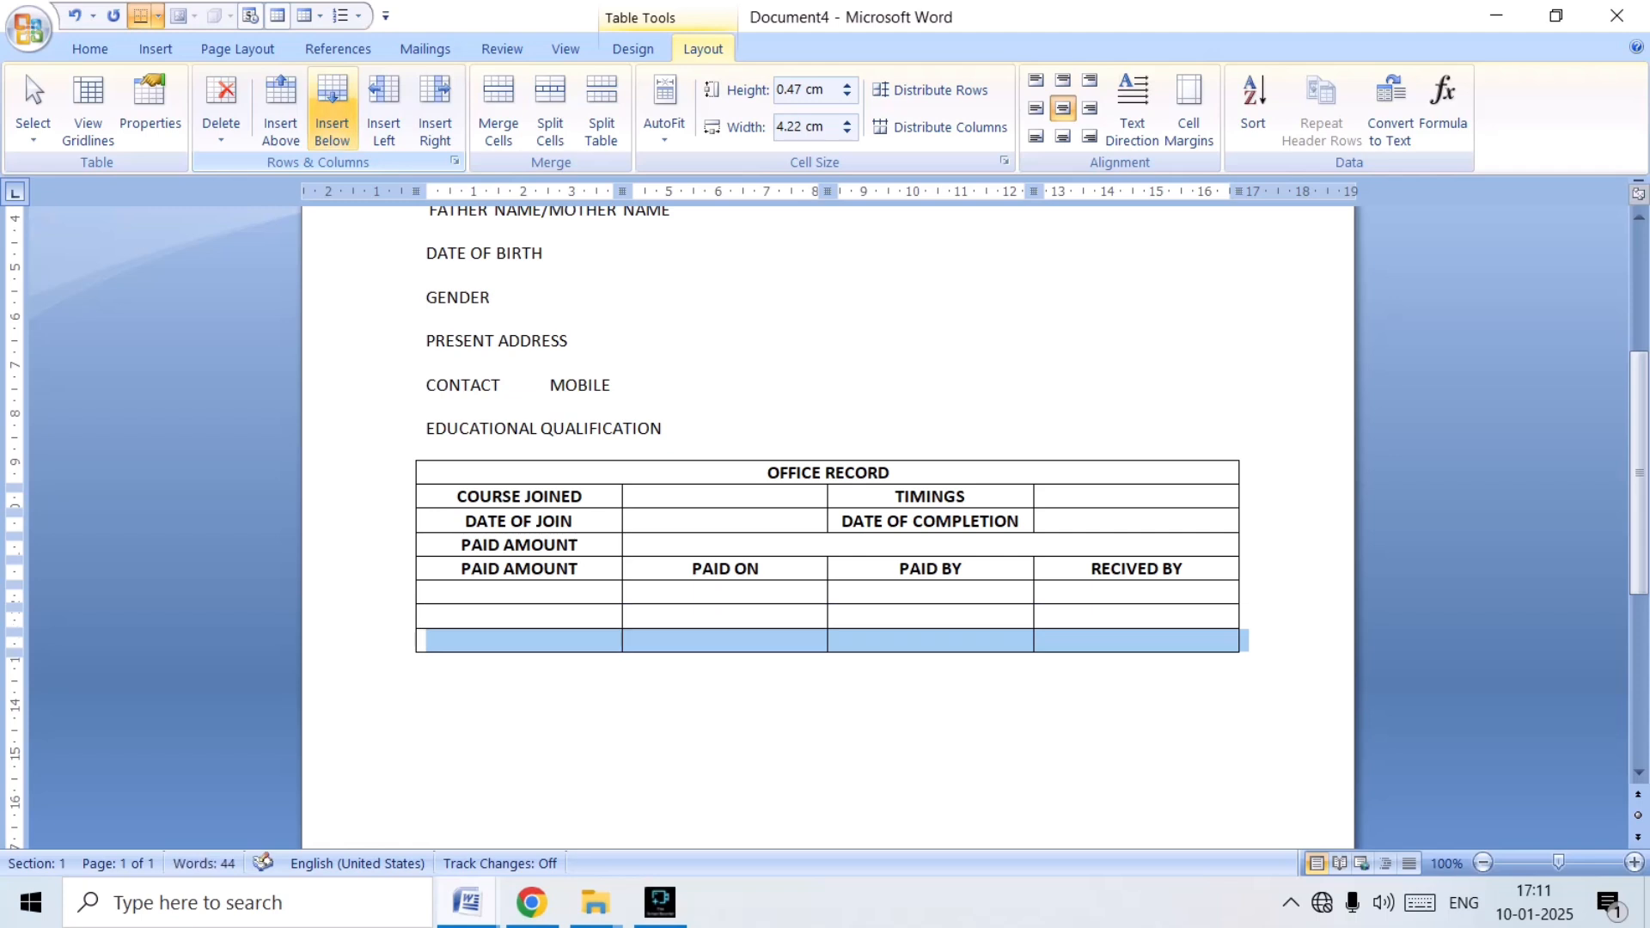
click(332, 111)
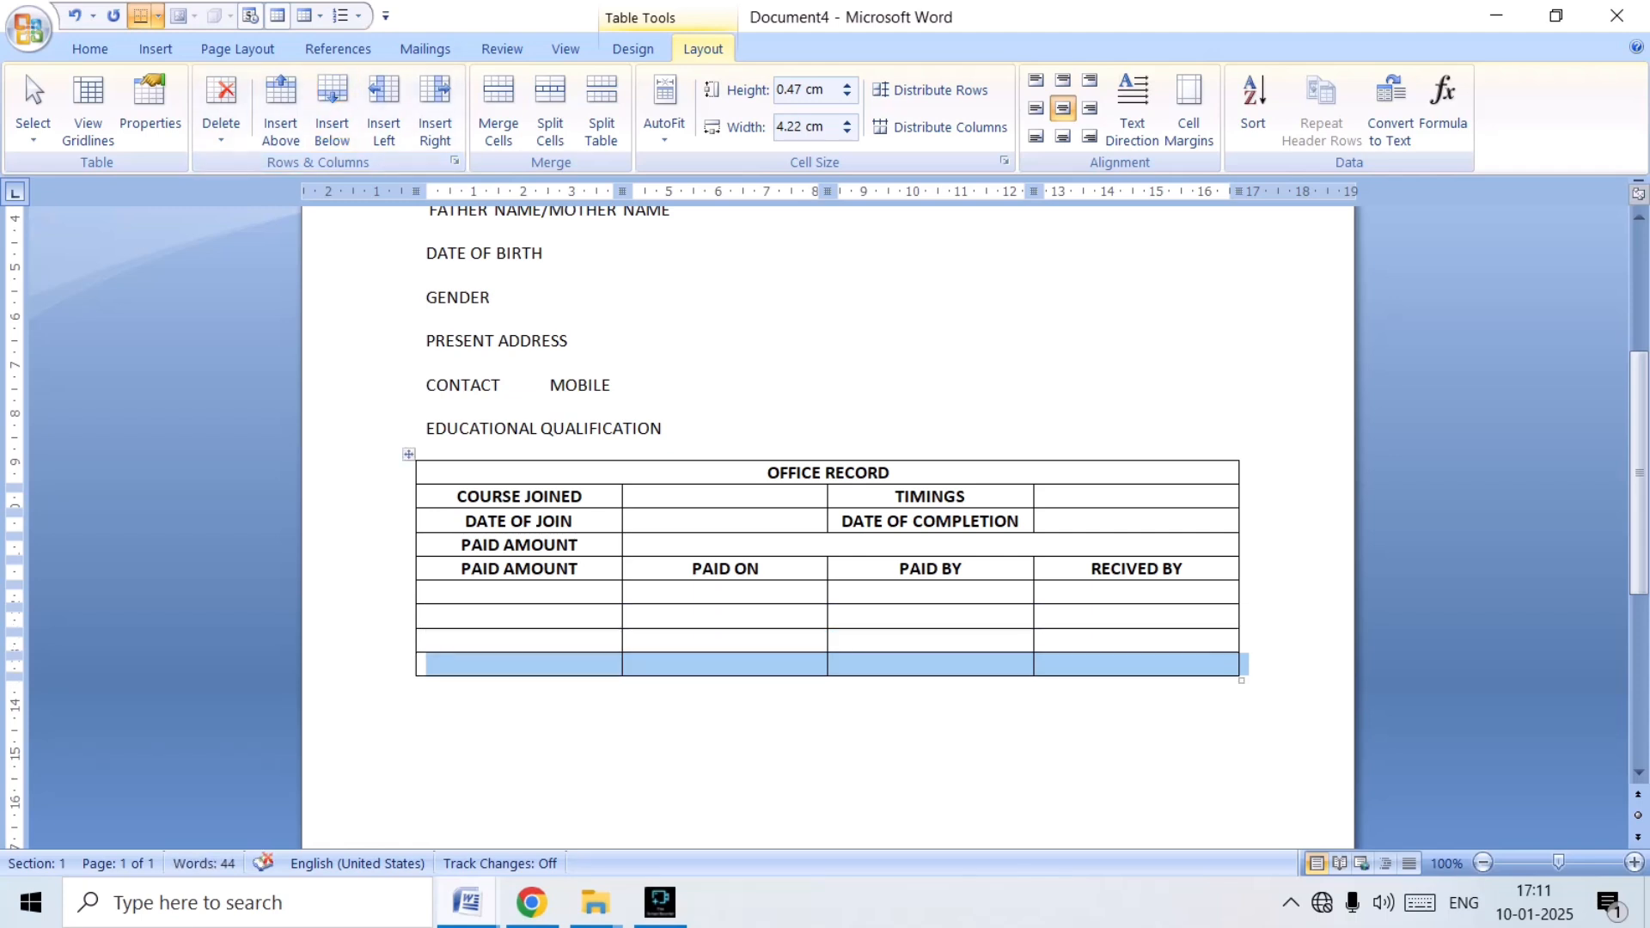
Compare with the APP (1) layout and merge the four cells of the second-to-last row in Document4's table.
click(519, 641)
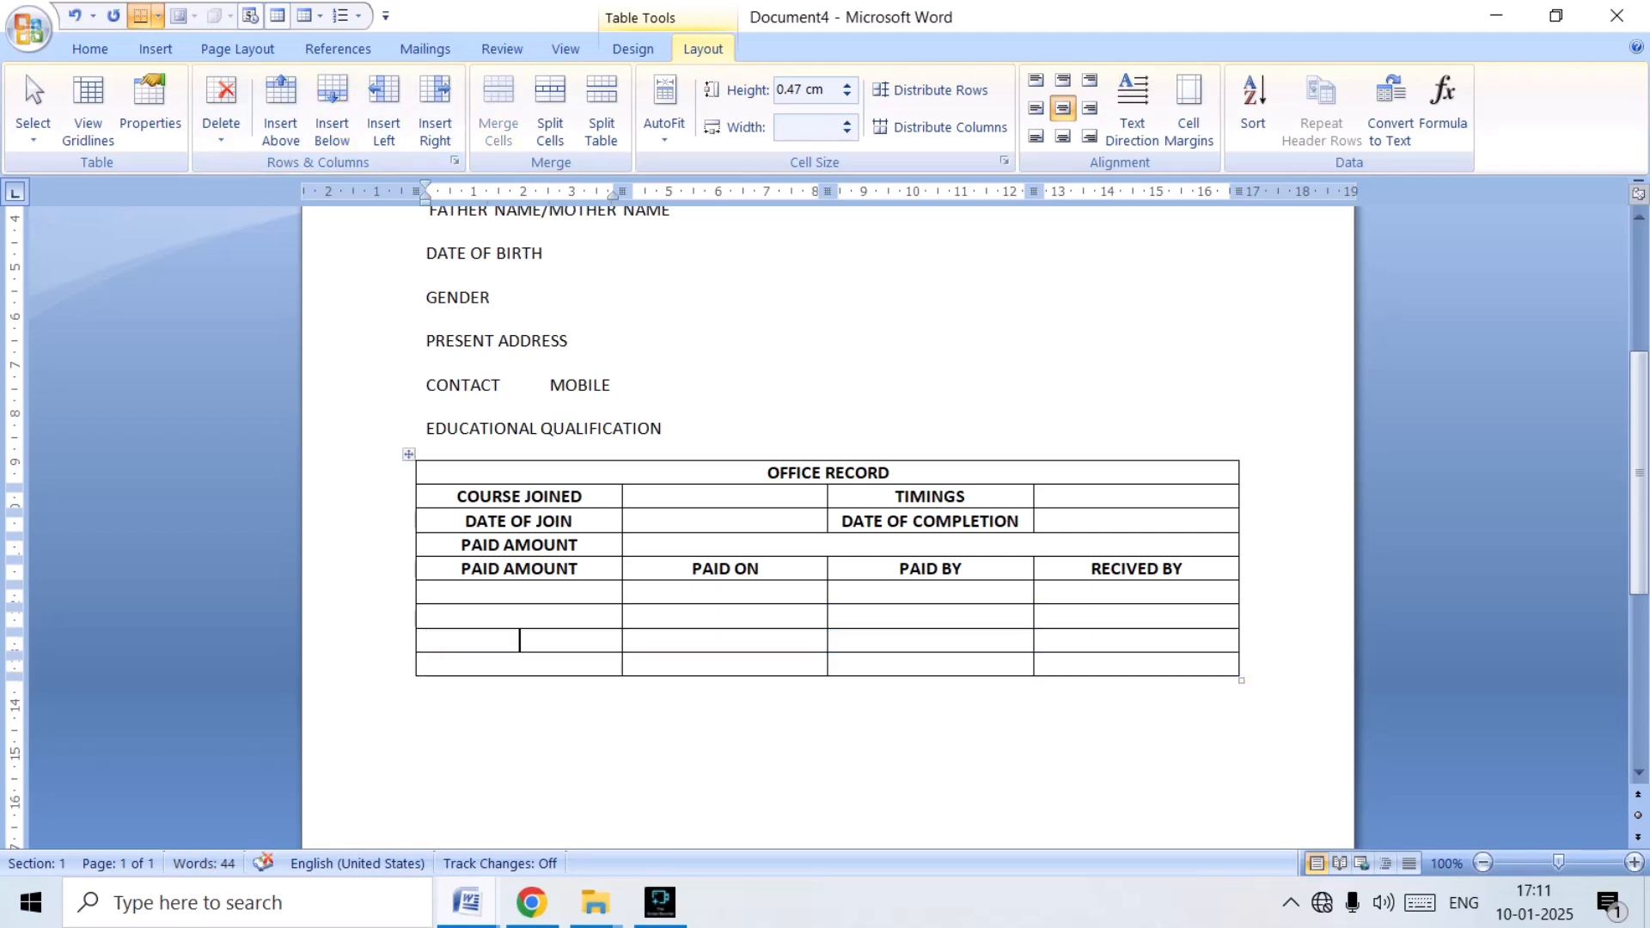
click(466, 903)
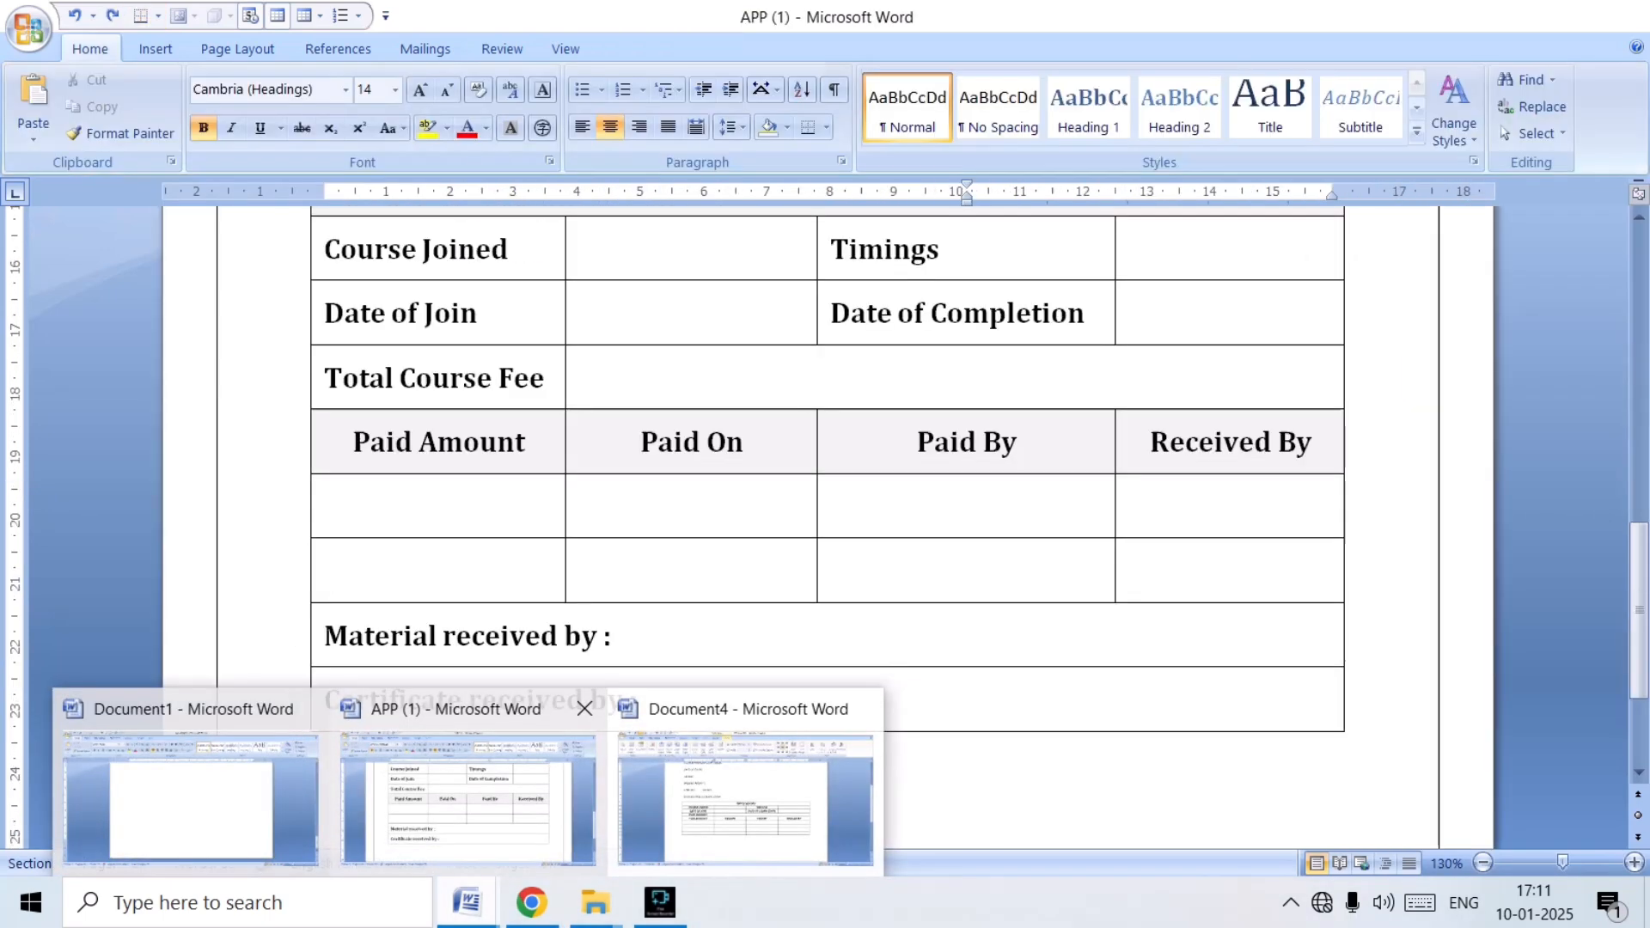
click(468, 795)
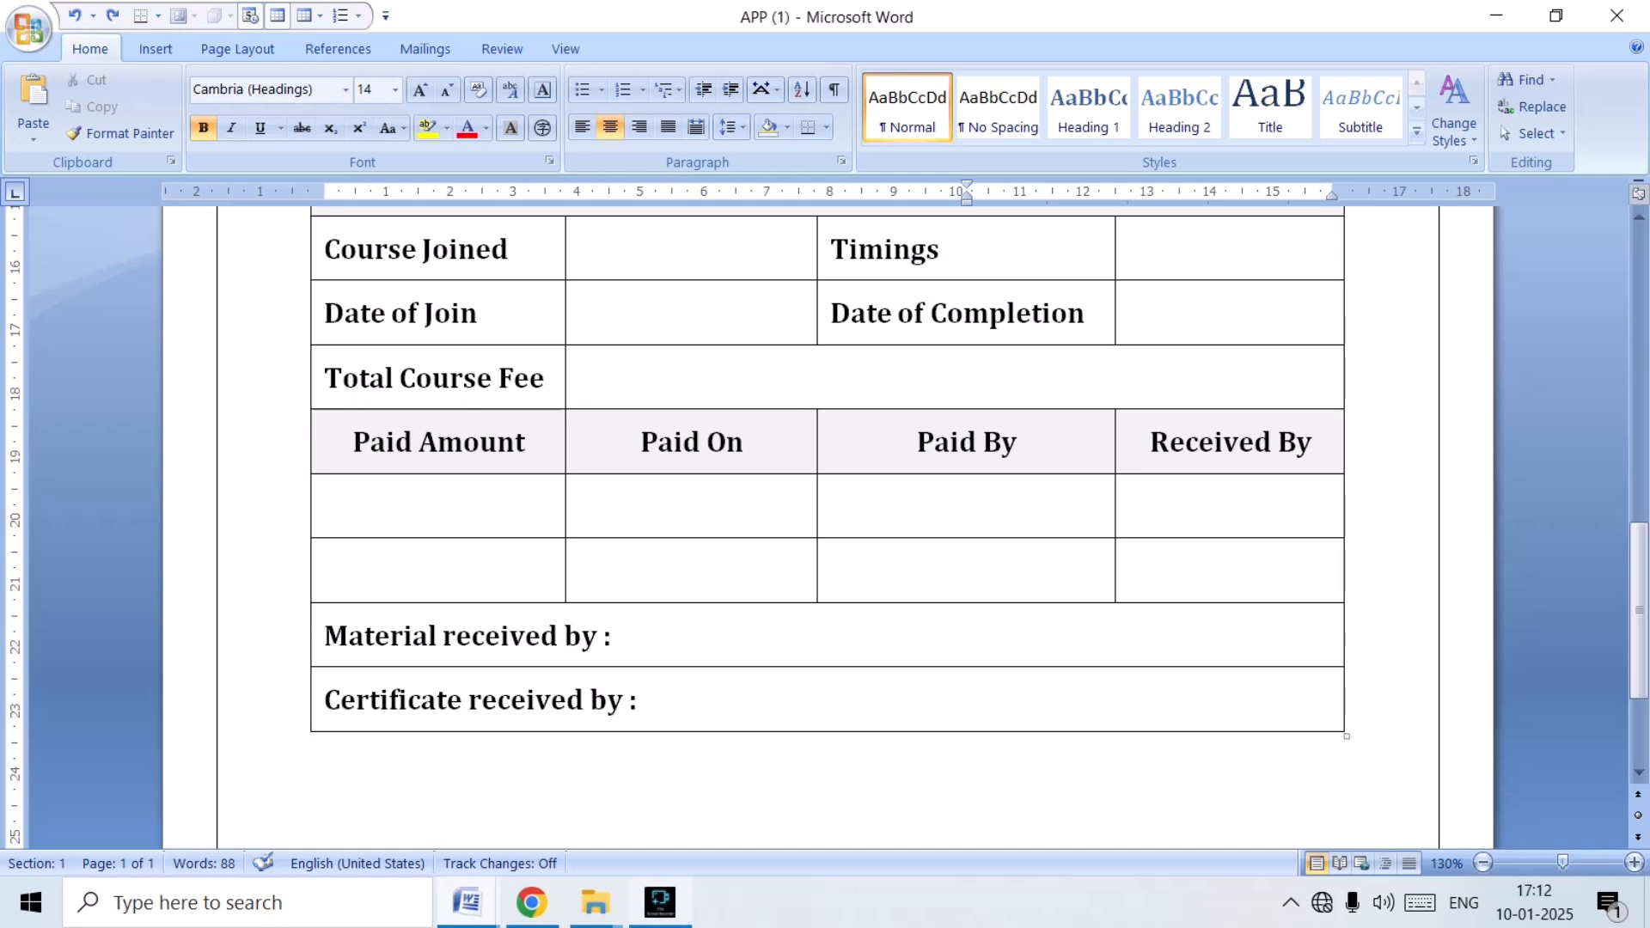
mouse_move(467, 902)
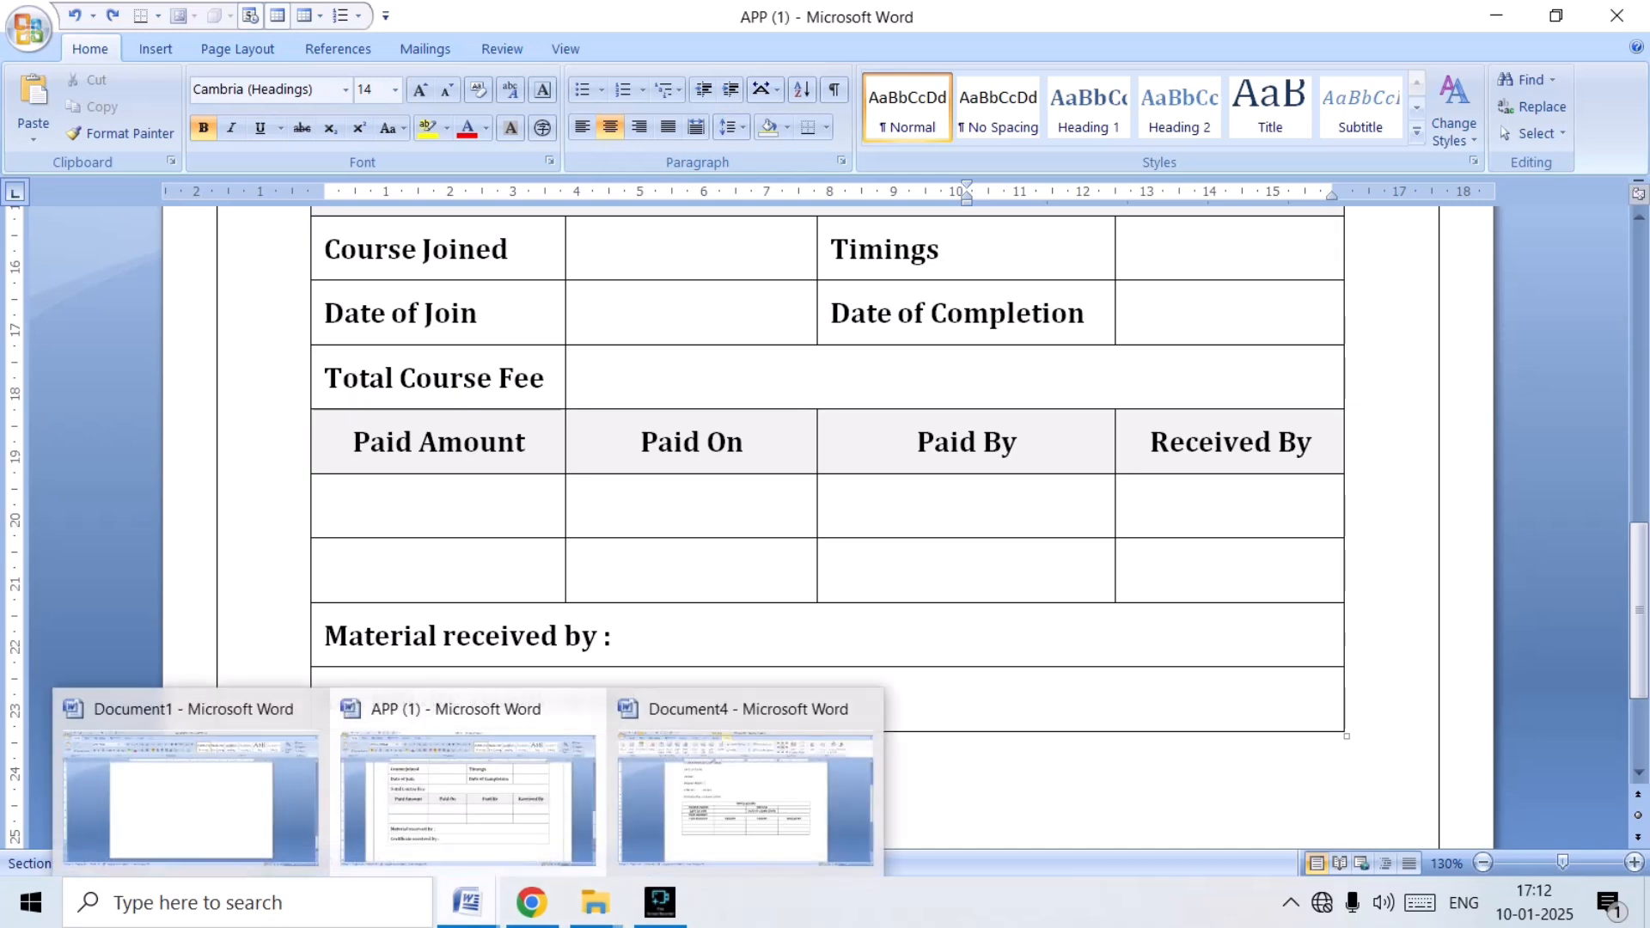
click(747, 795)
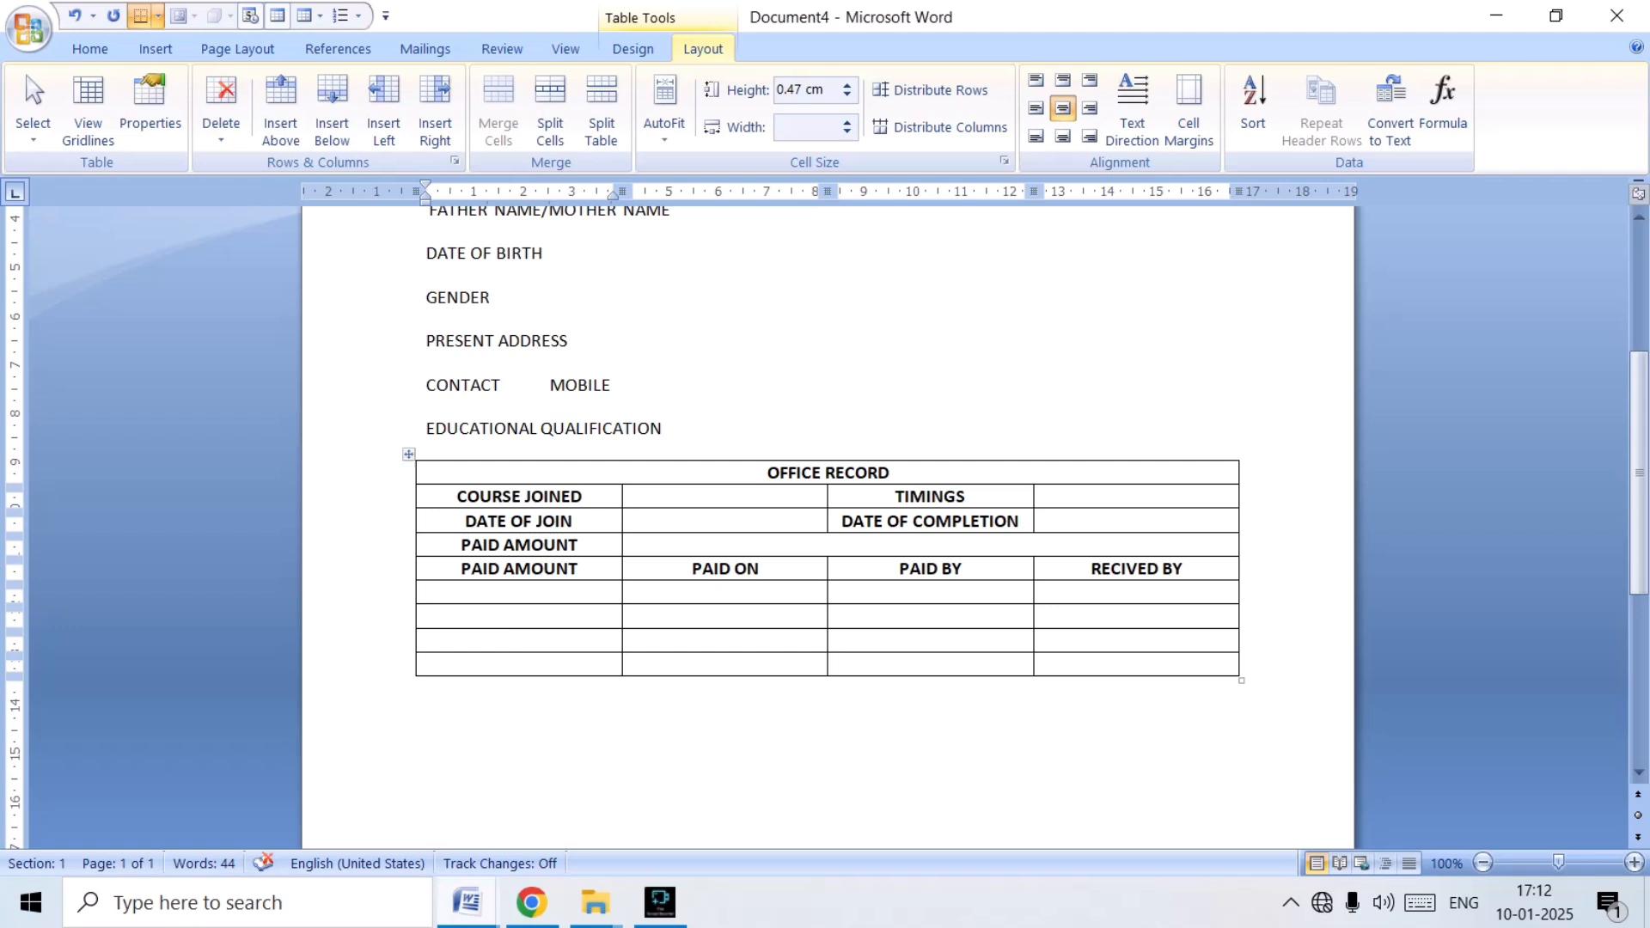
key(shift+Right)
key(shift+Right)
key(shift+Right)
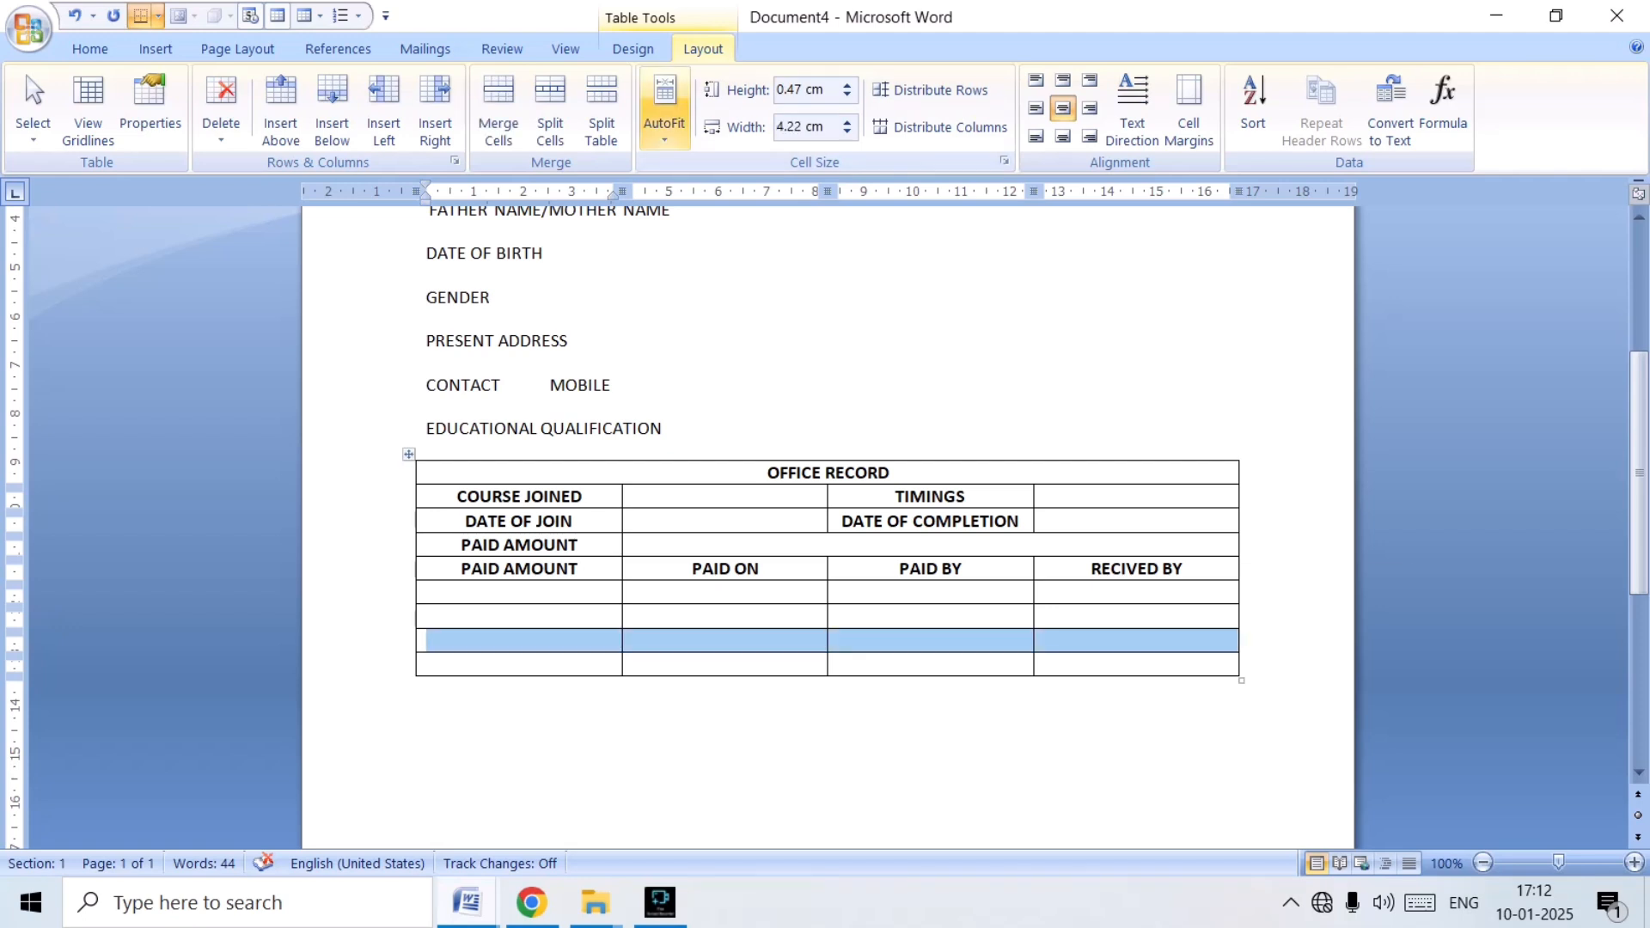
click(499, 107)
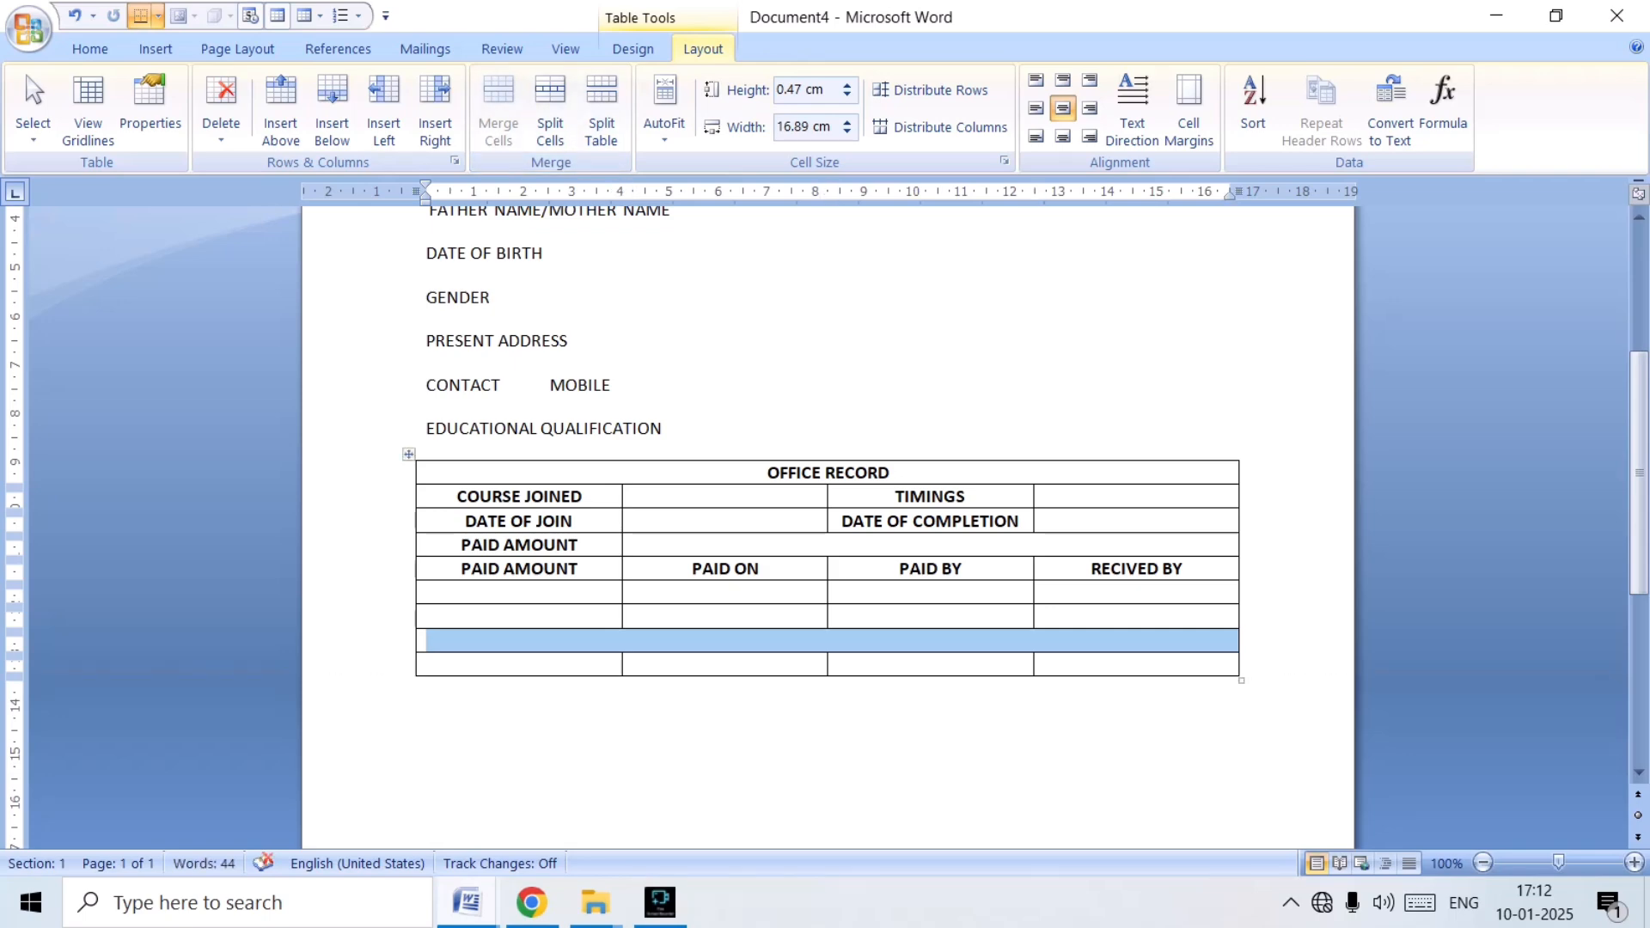
Merge the four cells of the table's last row into one.
drag(519, 665, 602, 693)
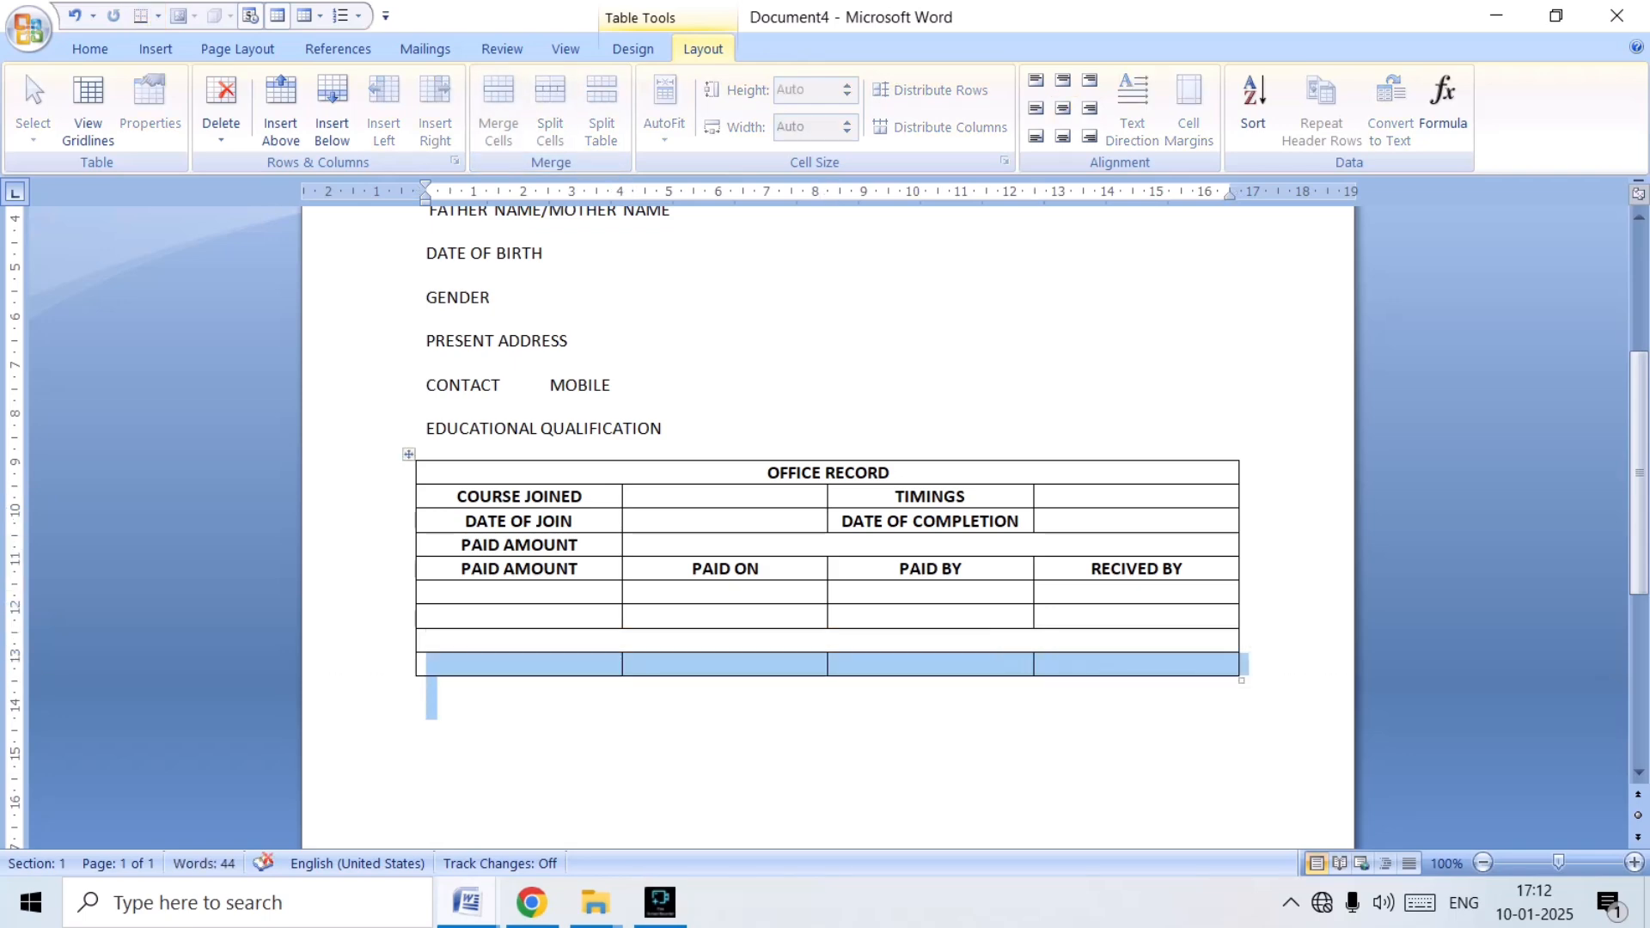
click(427, 776)
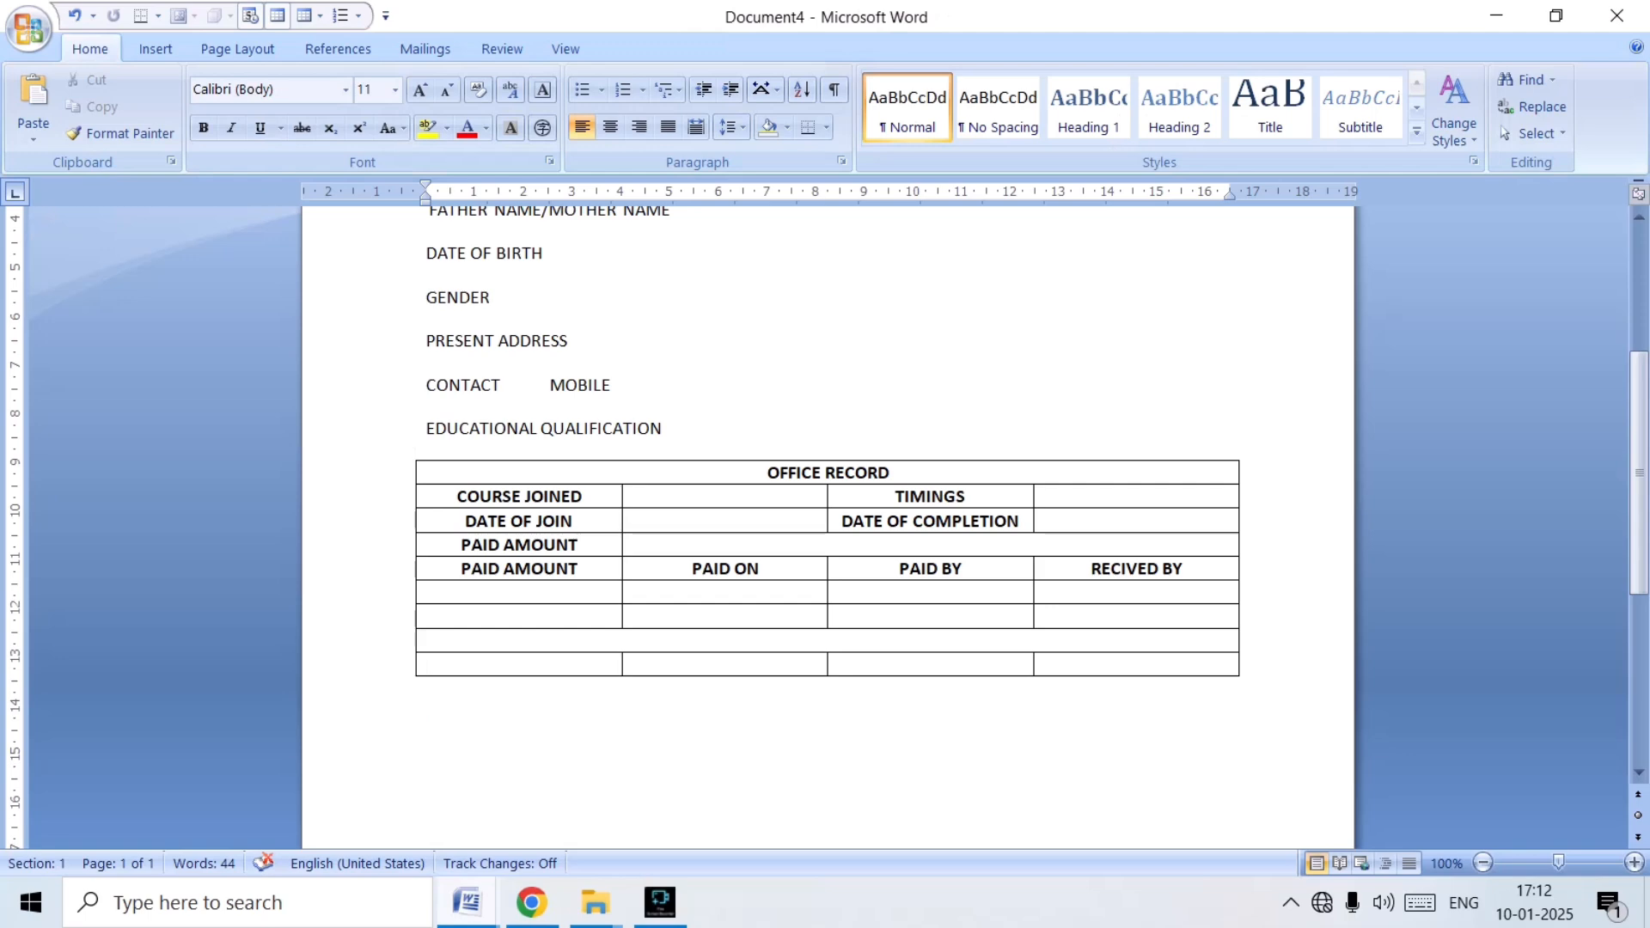
key(shift+Up)
drag(447, 664, 1177, 663)
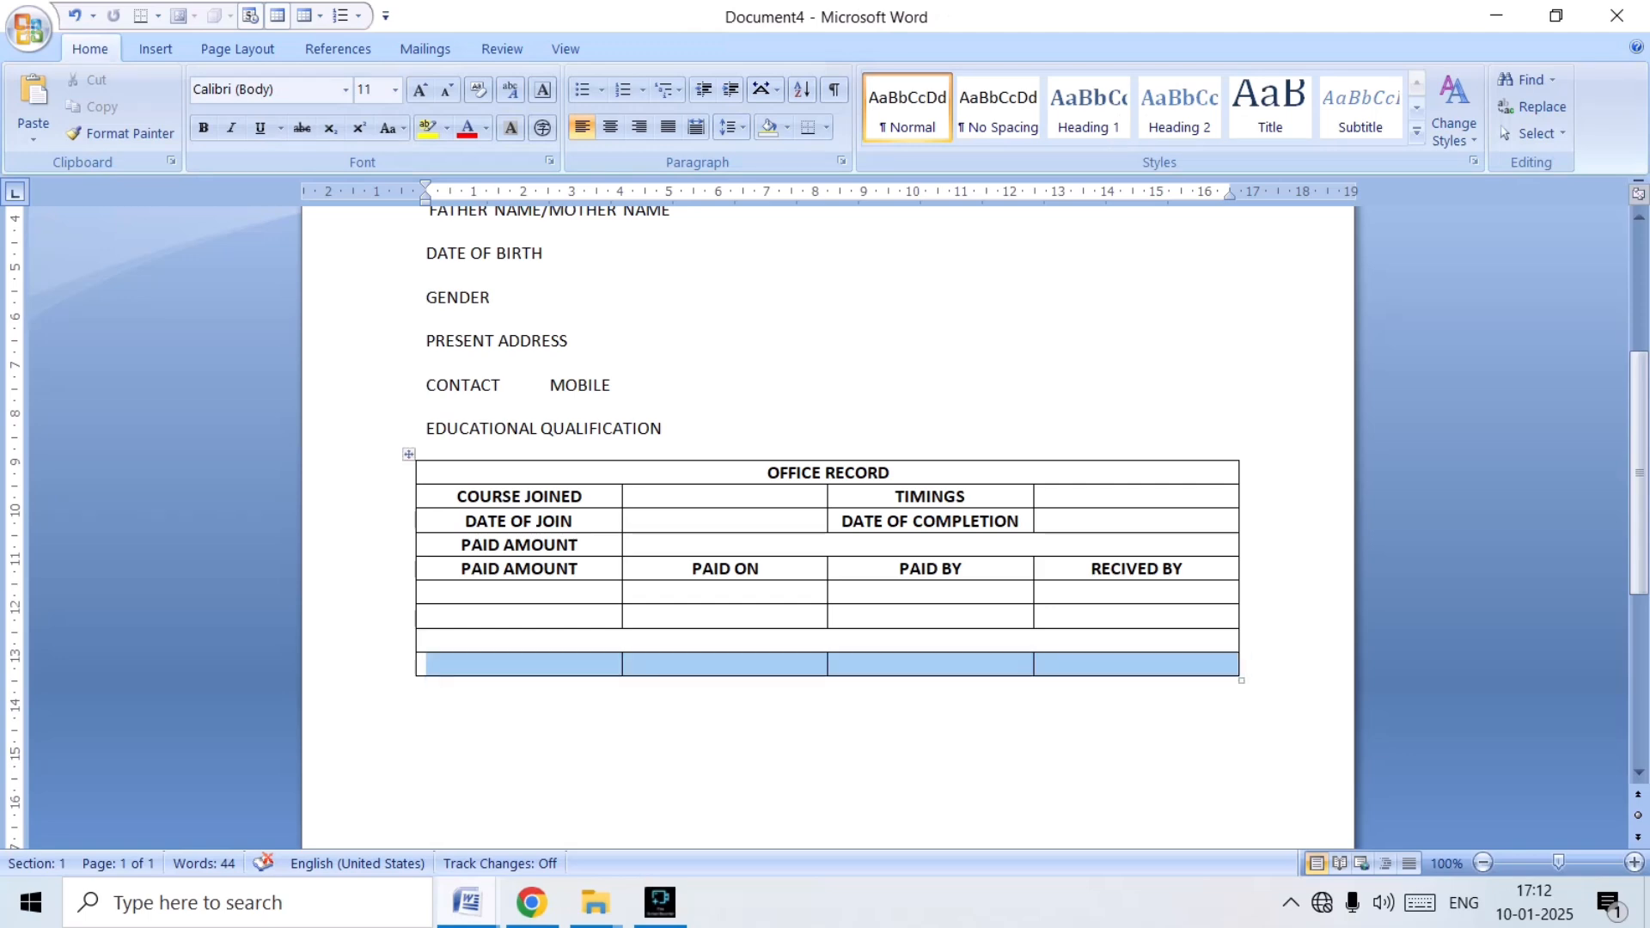
click(498, 110)
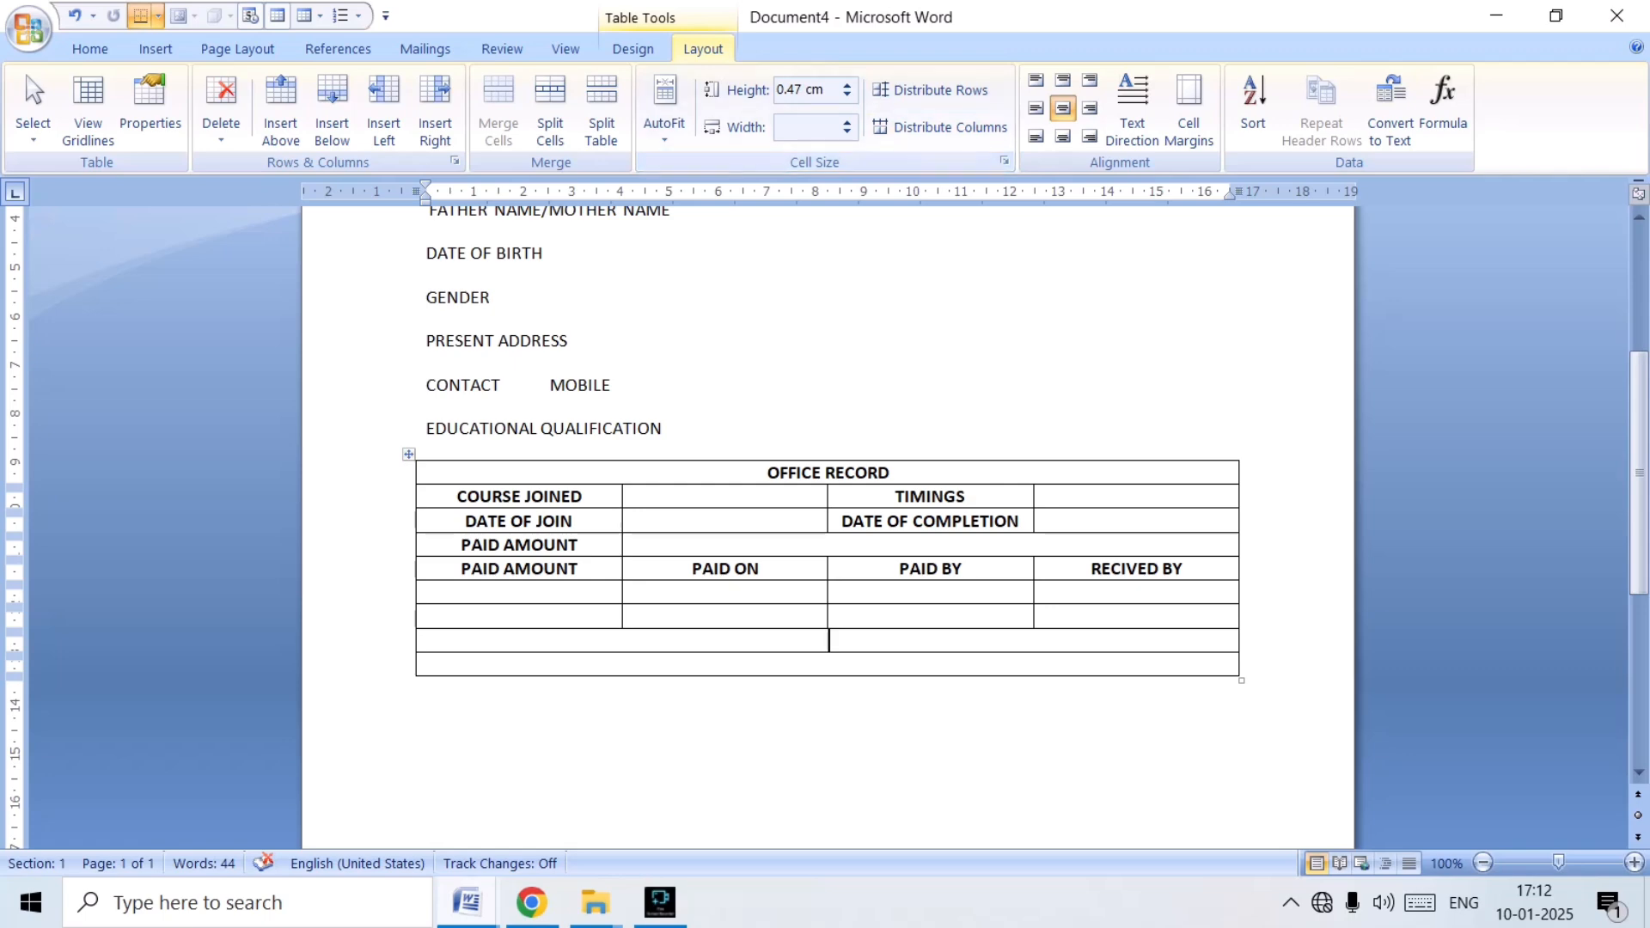
Enter "MATERIAL RECEIVED" and "CERTIFICATE RECEIVED" in the two merged bottom rows, aligned left and vertically centred.
click(1035, 107)
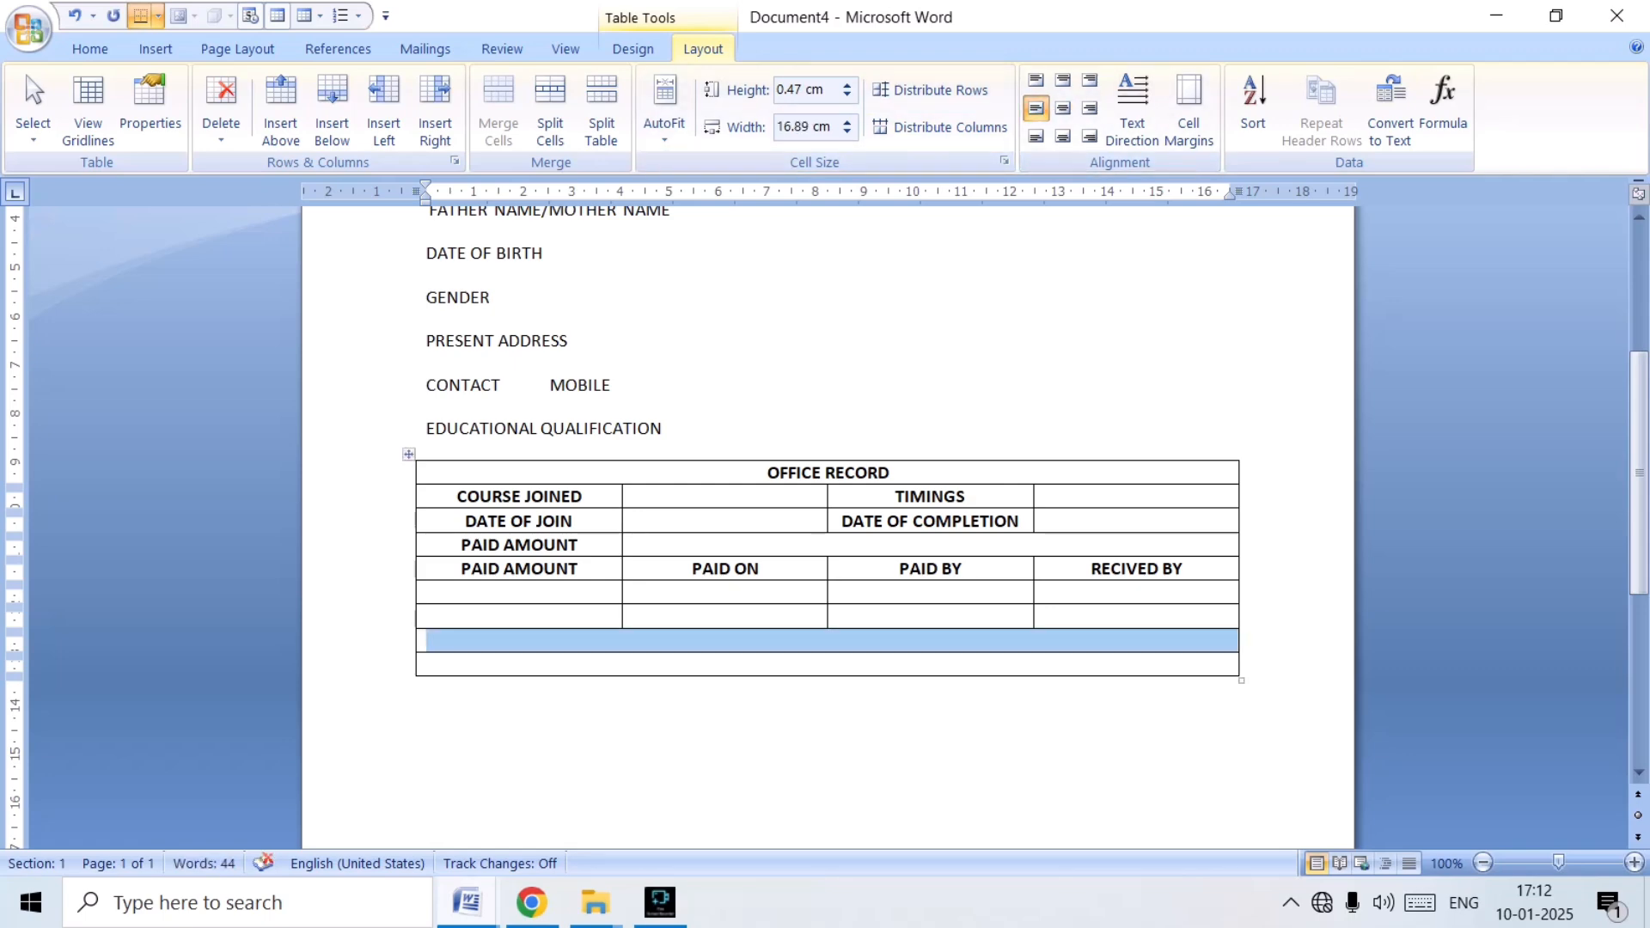
click(828, 640)
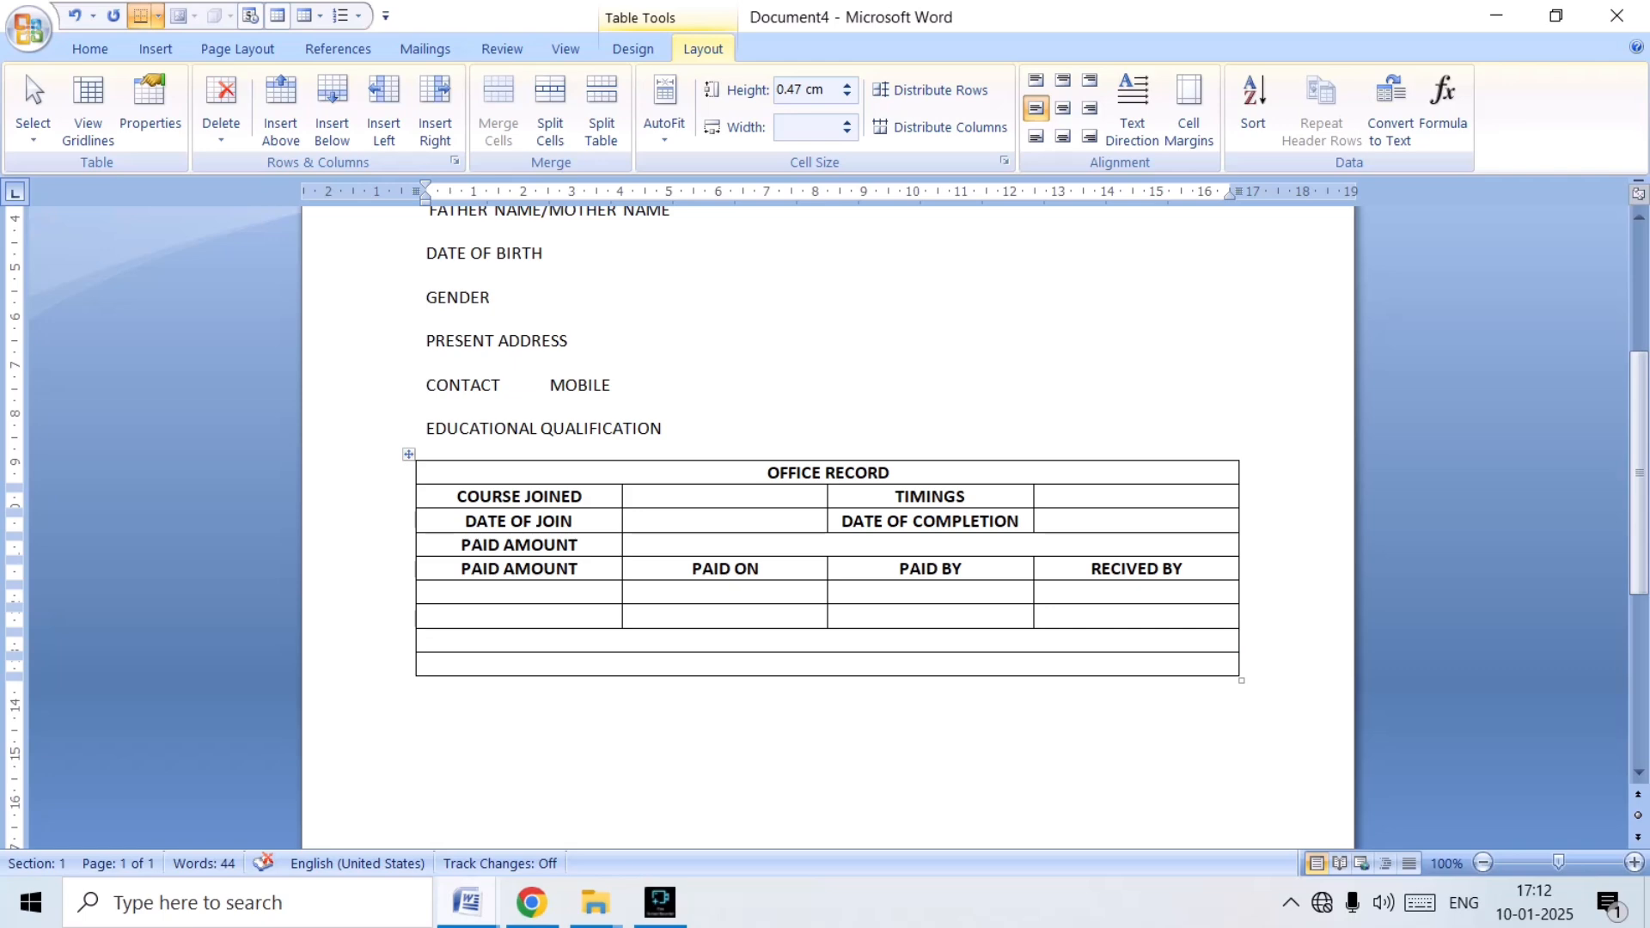
text(MAT)
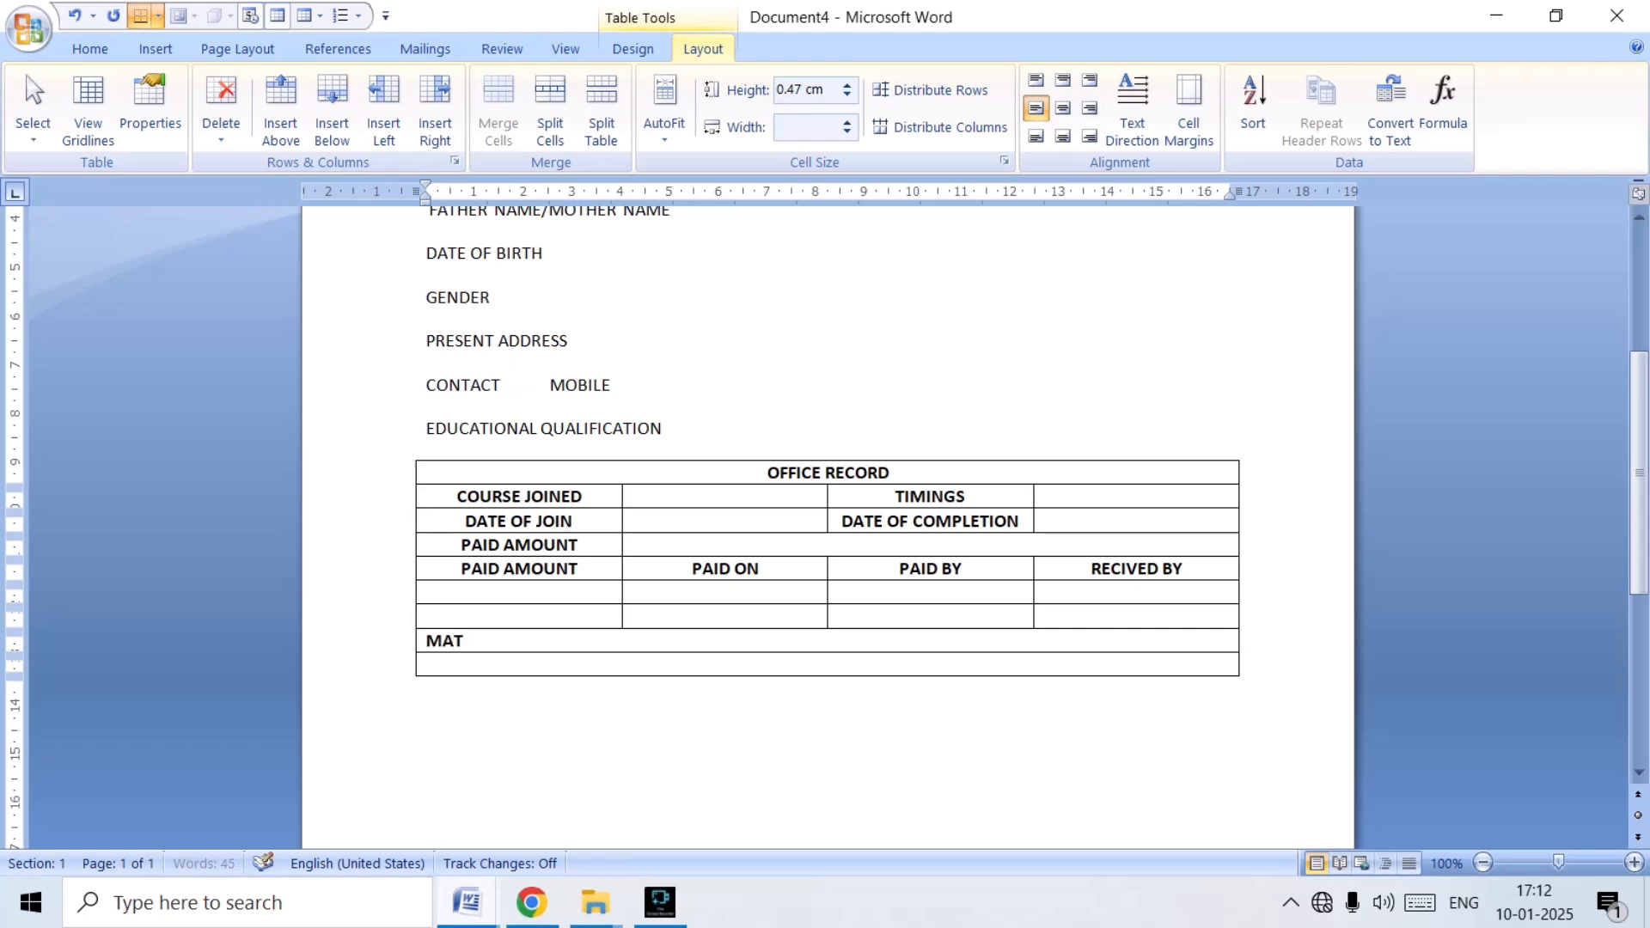
text(ERIAL RECIVED)
key(Tab)
text(CERTIFICATE RECIEVED)
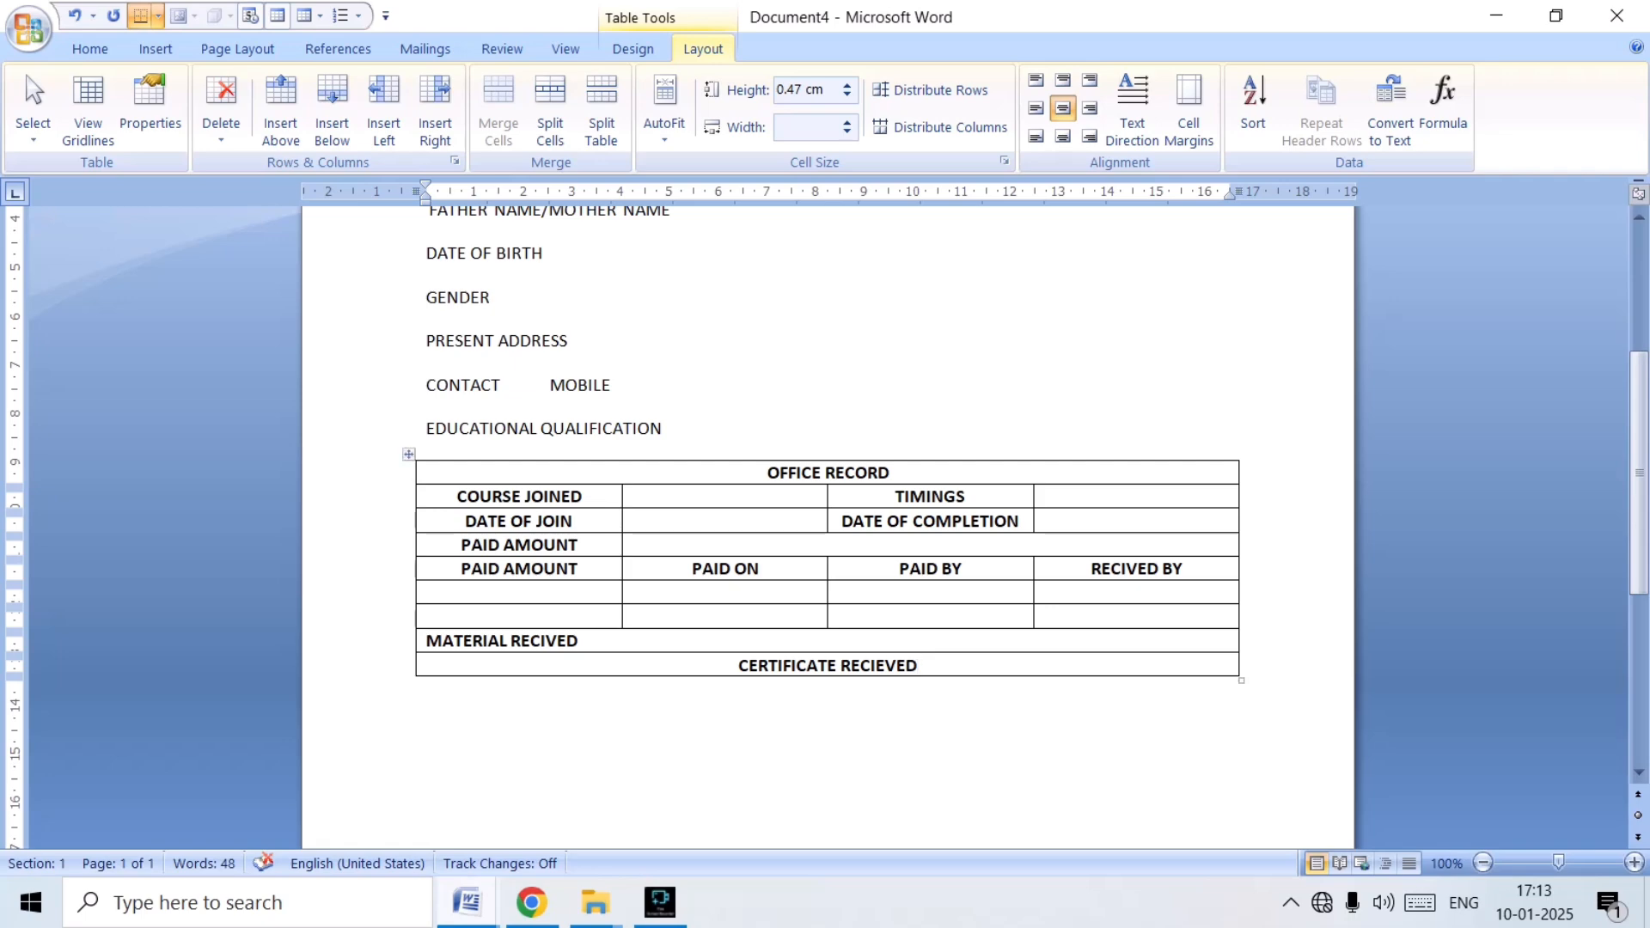
click(546, 640)
text(E)
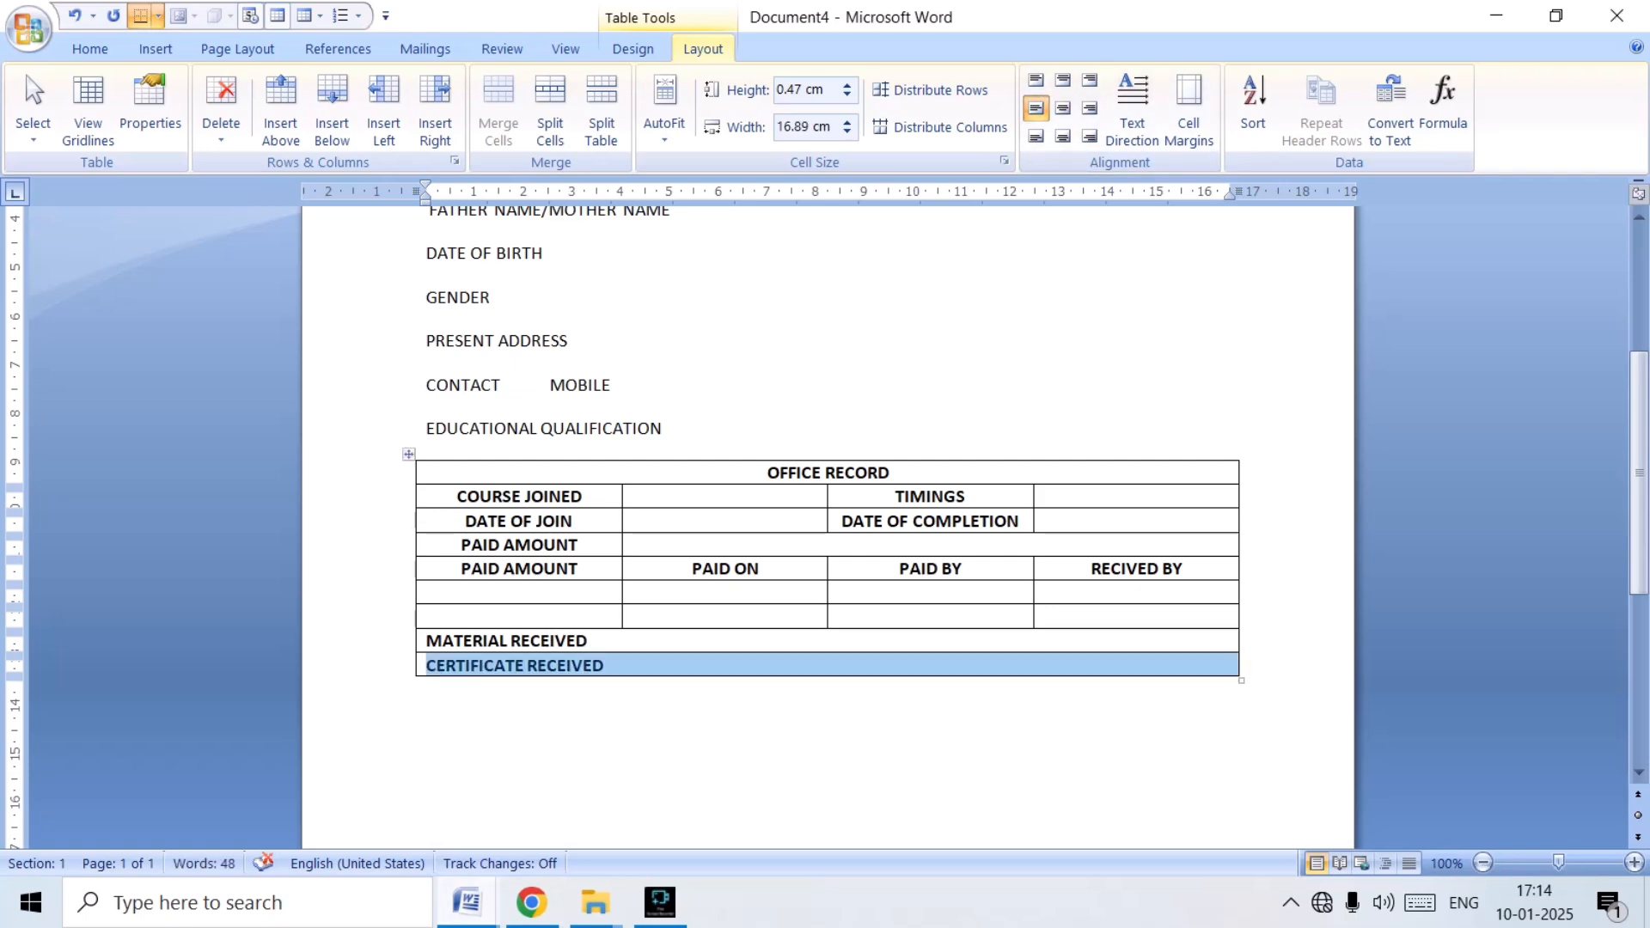
Set the row height of the whole OFFICE RECORD table to 1 cm.
click(408, 453)
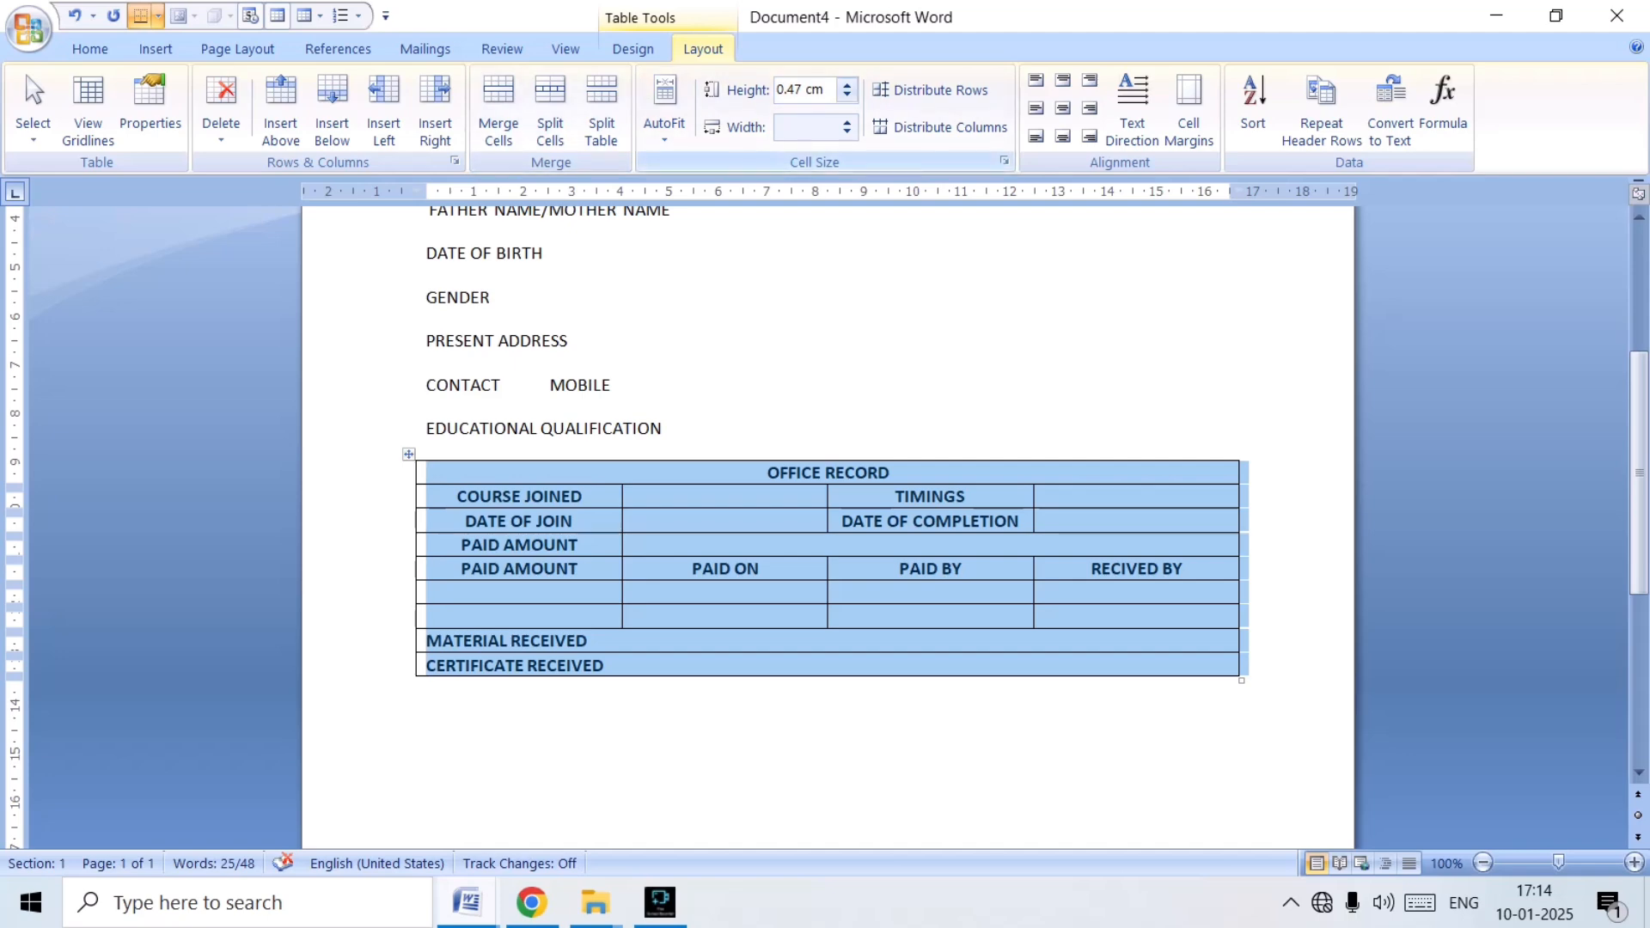
click(848, 85)
click(847, 84)
click(847, 84)
click(848, 84)
click(847, 85)
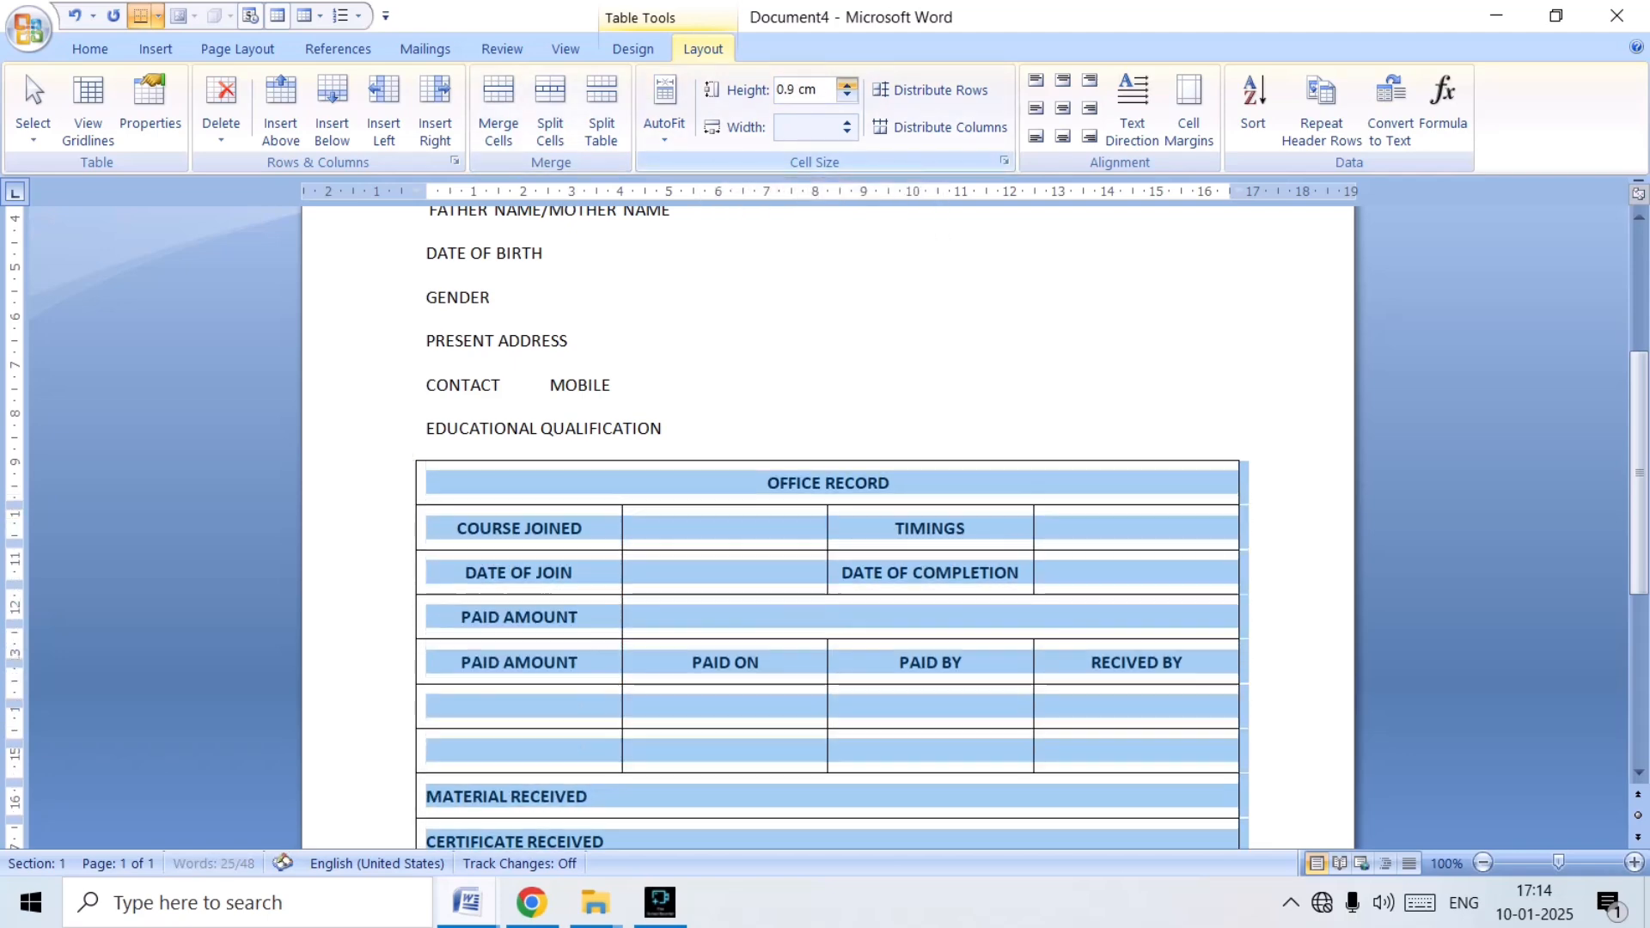
click(848, 84)
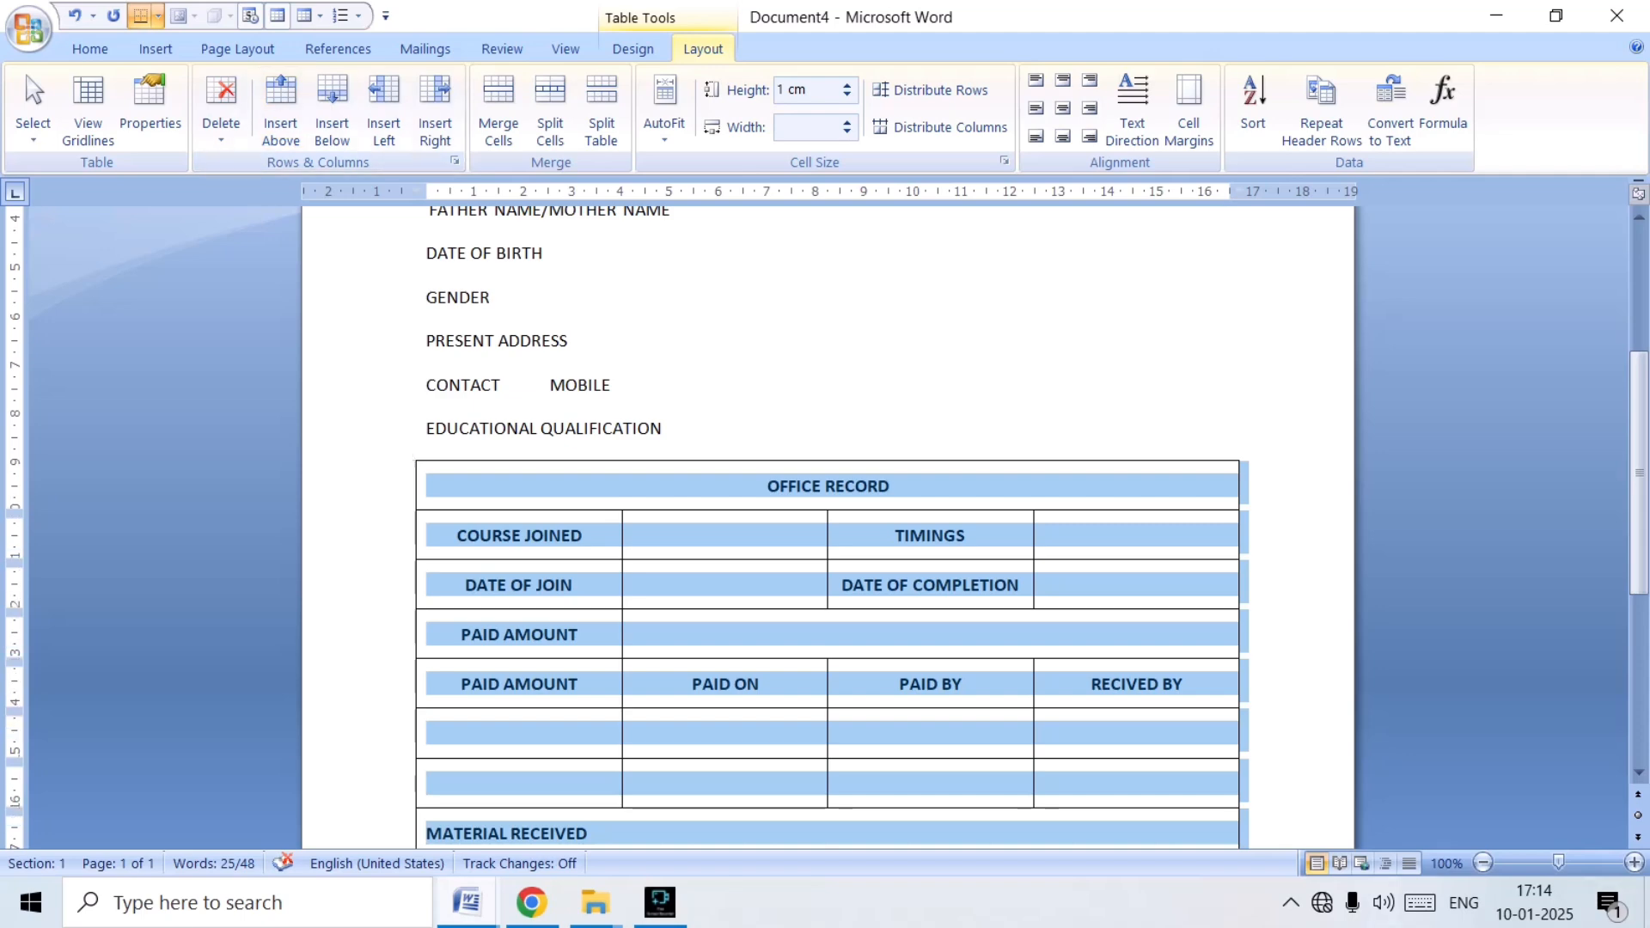
Set the font size of the whole table's text to 14 and remove its bold formatting.
click(89, 49)
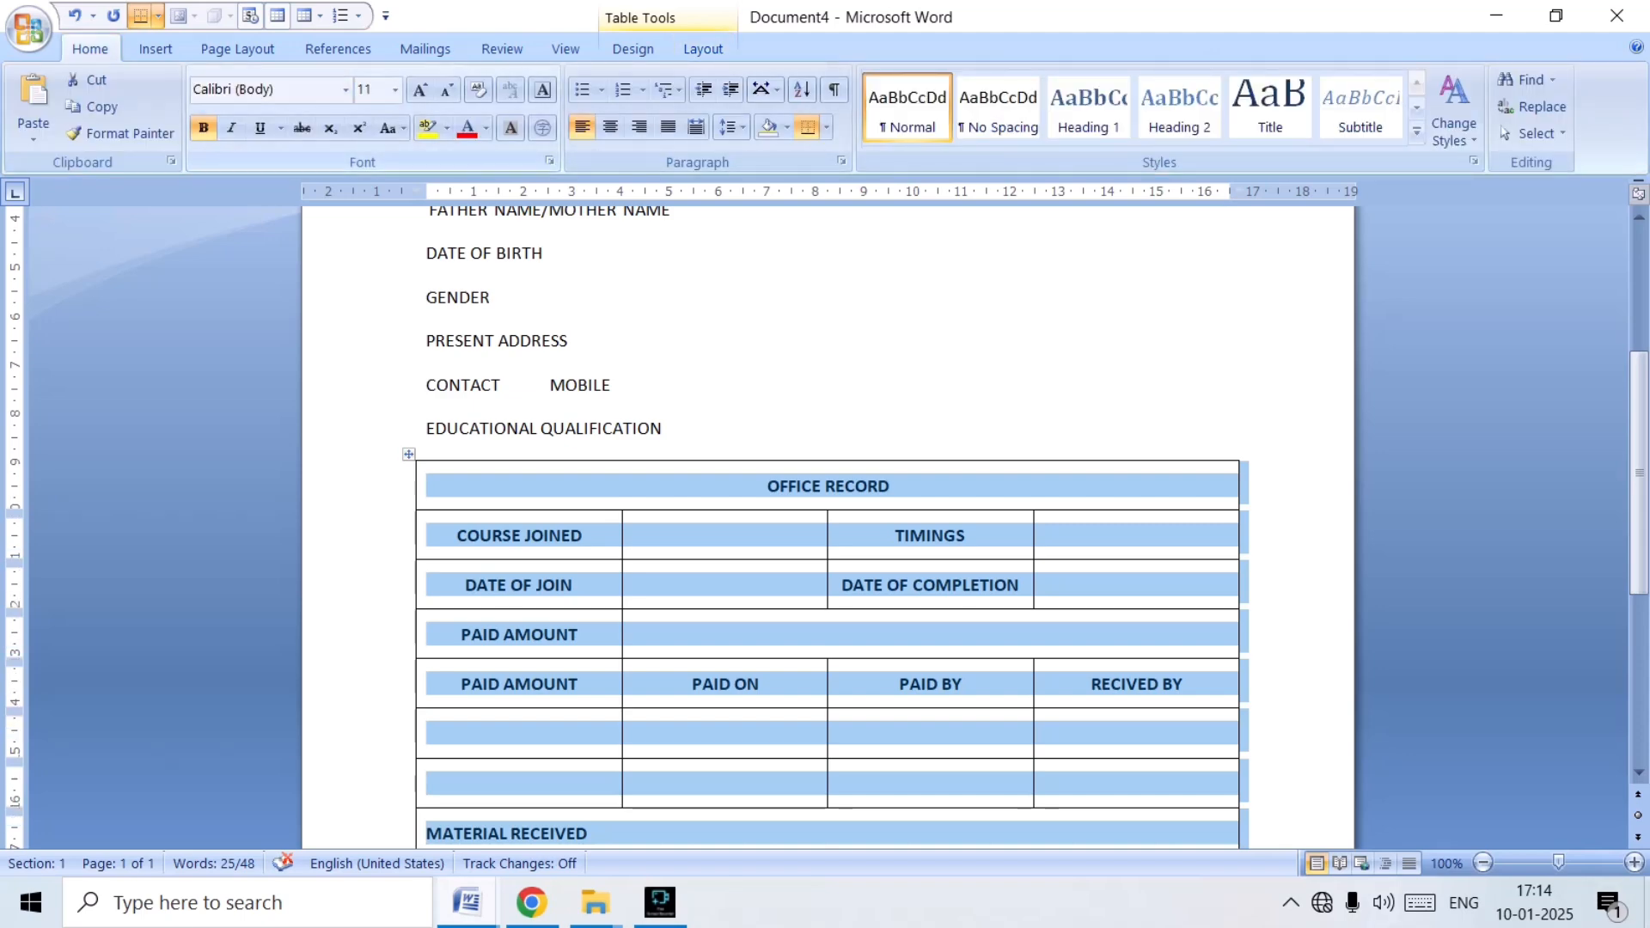
click(420, 89)
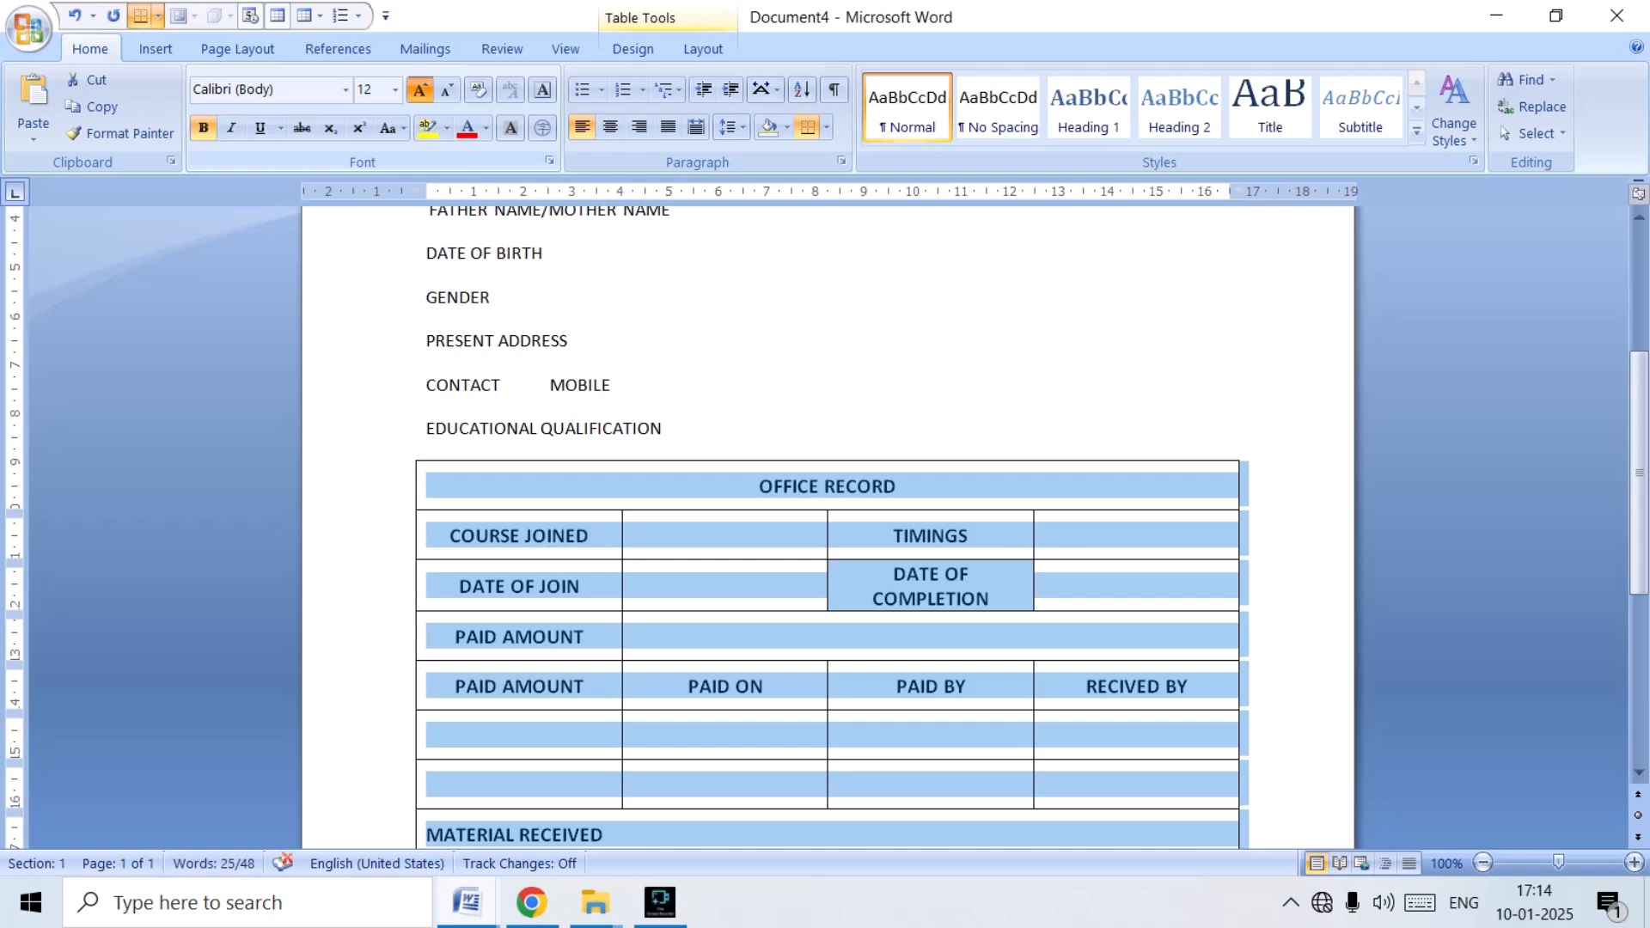
click(419, 89)
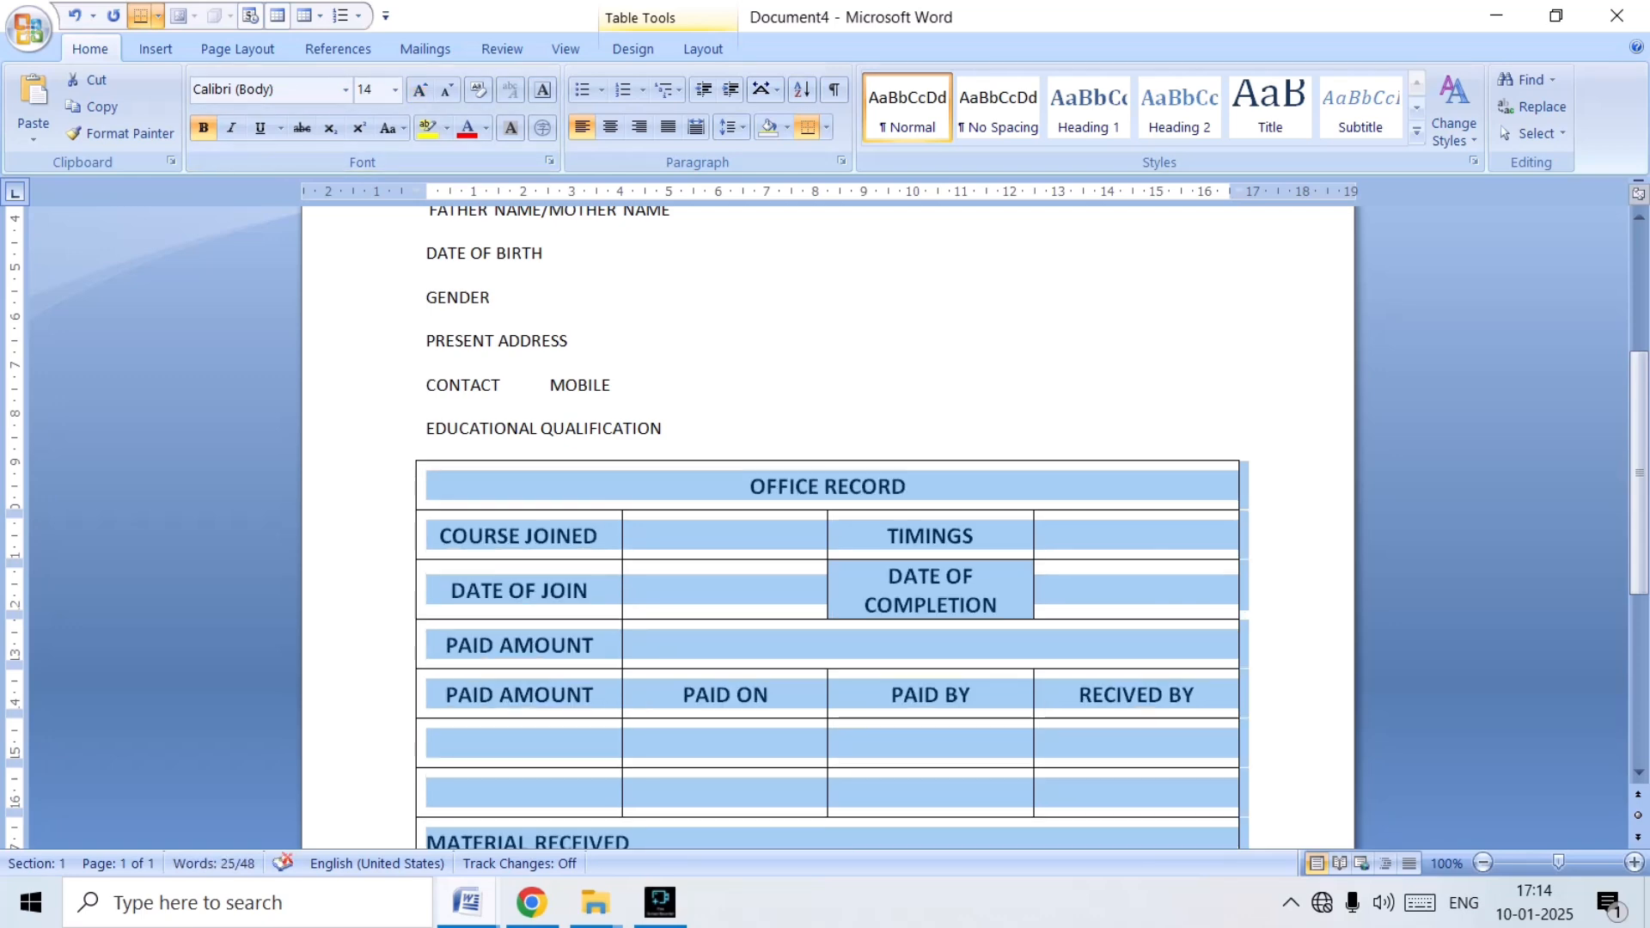
key(ctrl+b)
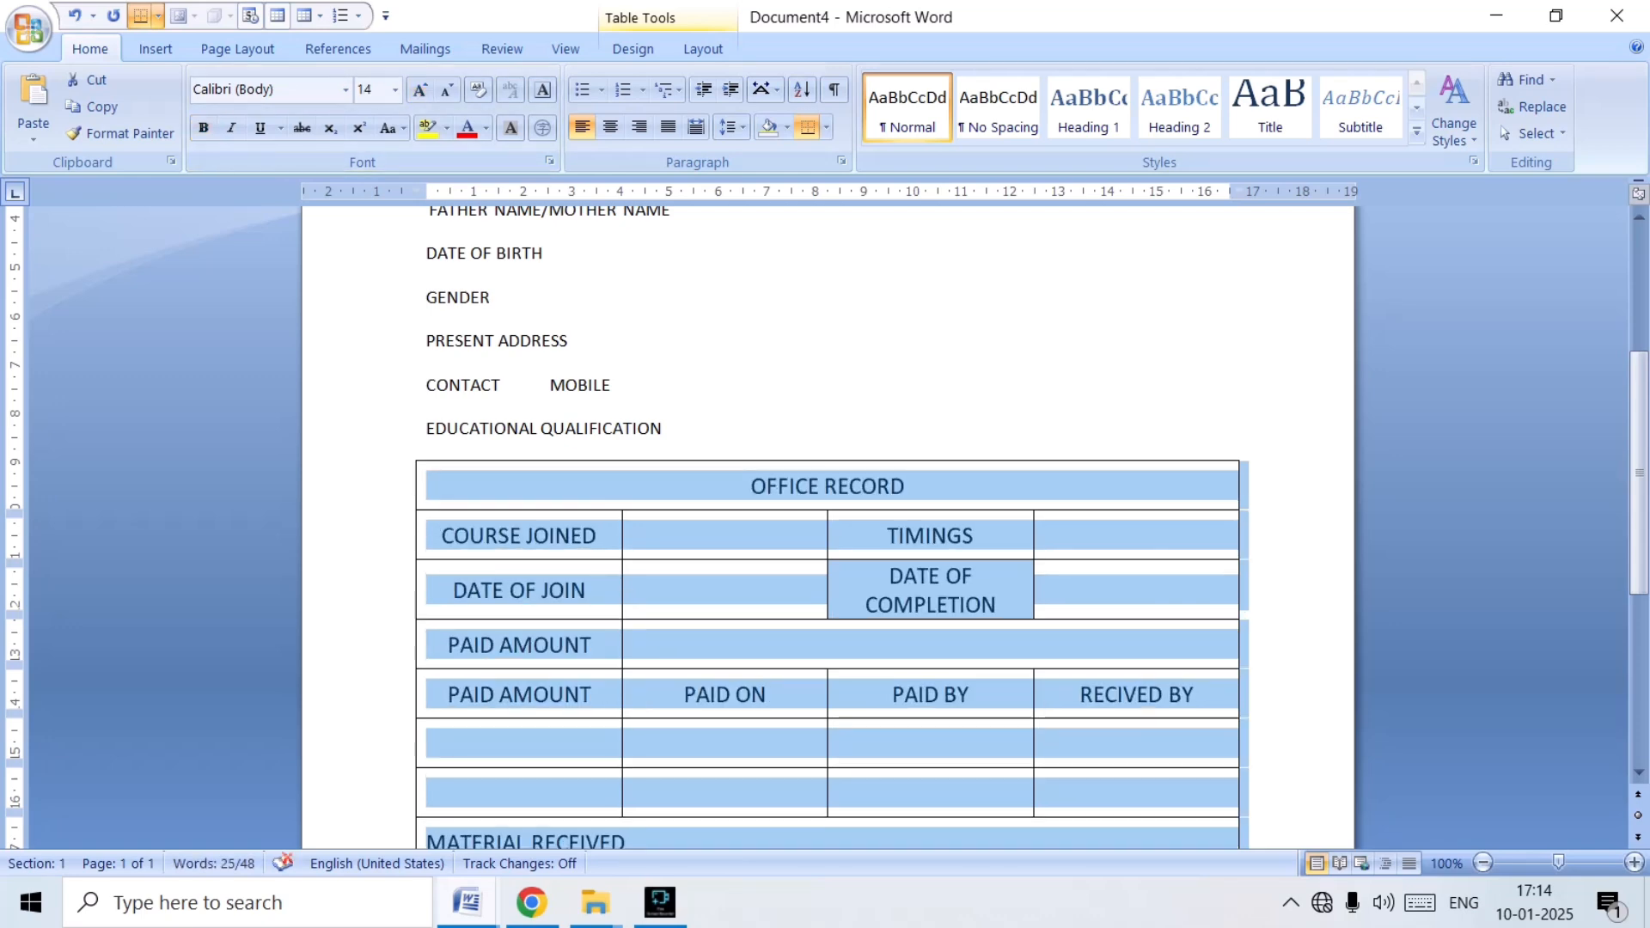
Make all the text in the OFFICE RECORD table bold.
key(ctrl+b)
scroll(828, 516, down, 8)
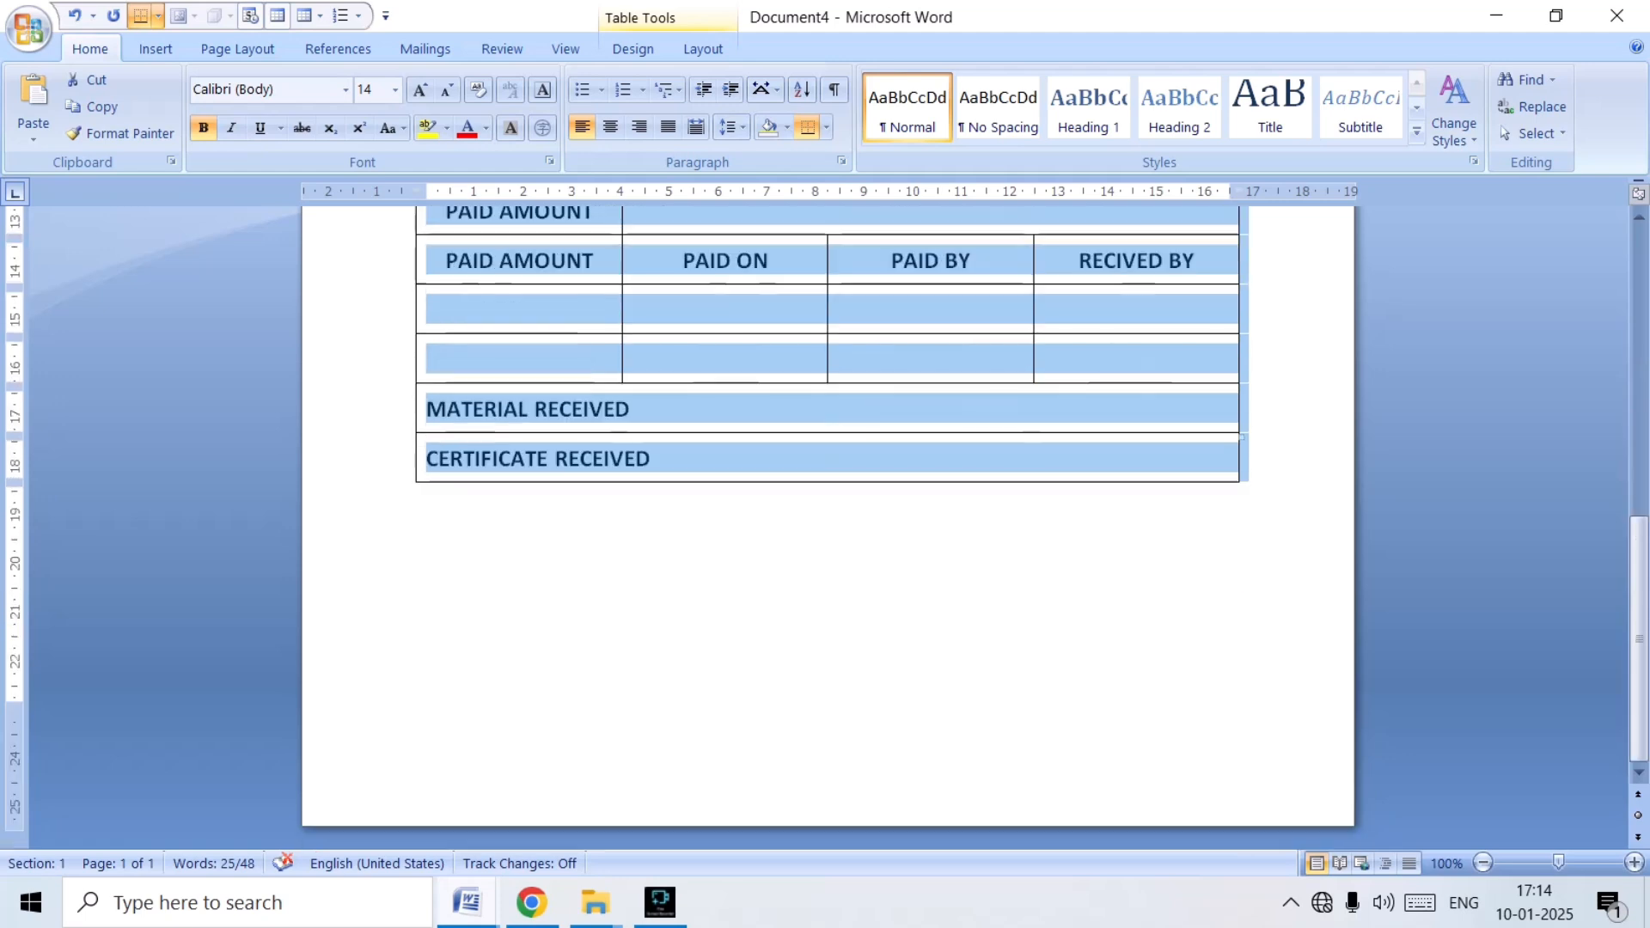
scroll(827, 516, up, 3)
scroll(828, 516, up, 4)
scroll(828, 515, down, 8)
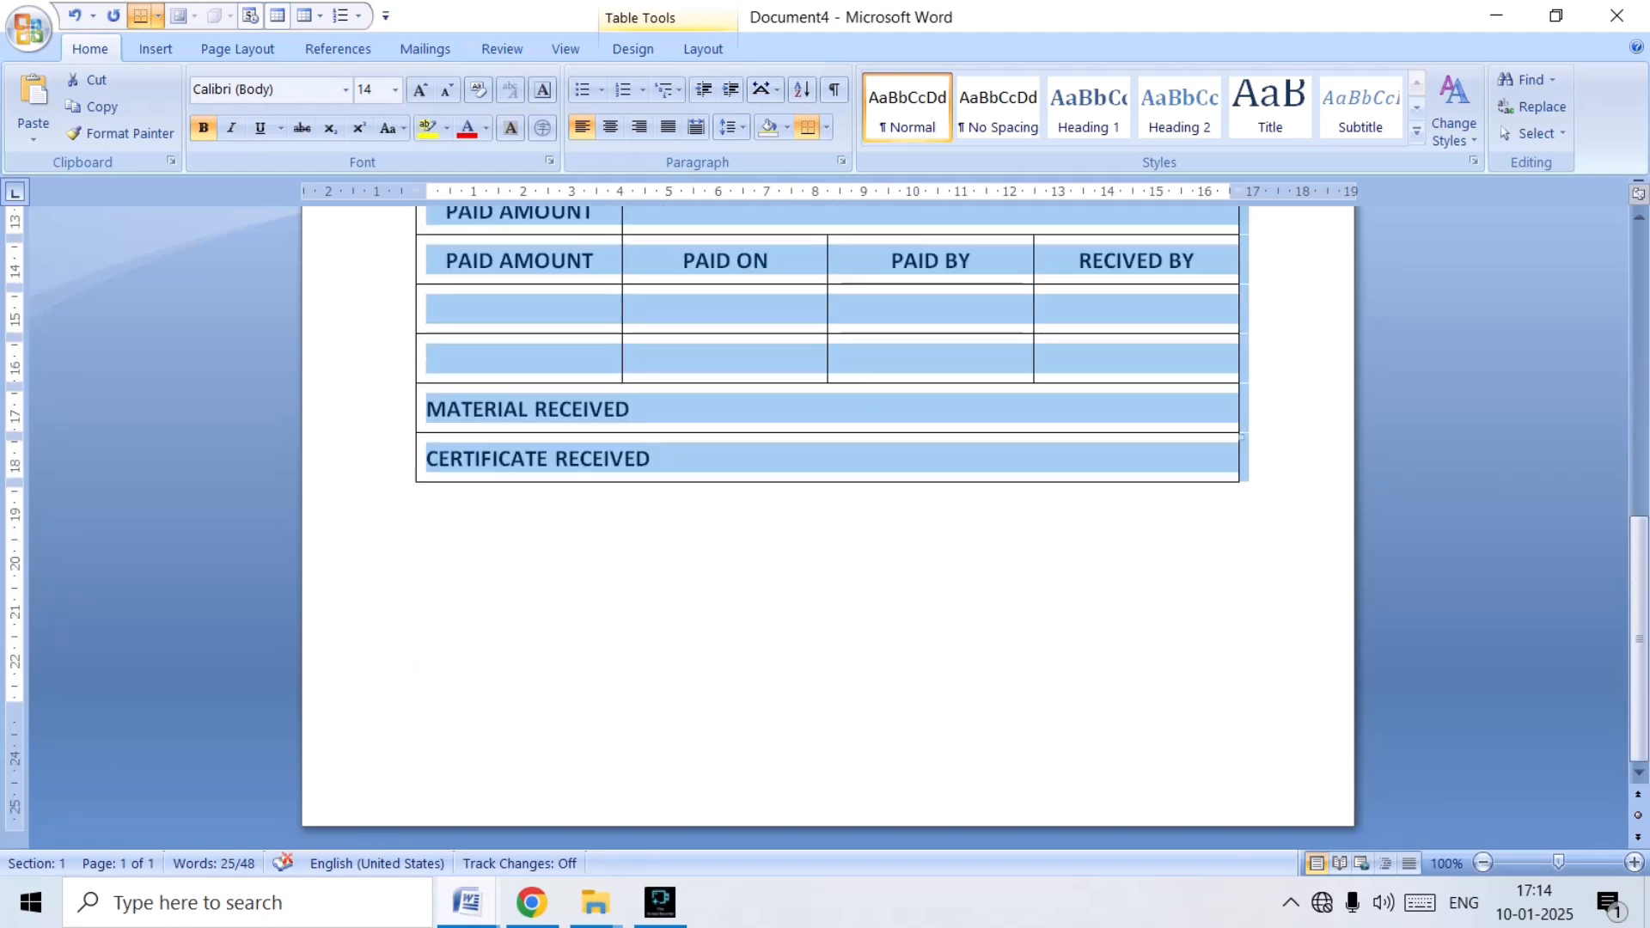
Following APP (1), enter "AUTHORIZED SIGNATURE" and "MAXSRI TECHNOLOGIES" as two right-aligned lines below the table in Document4.
click(467, 903)
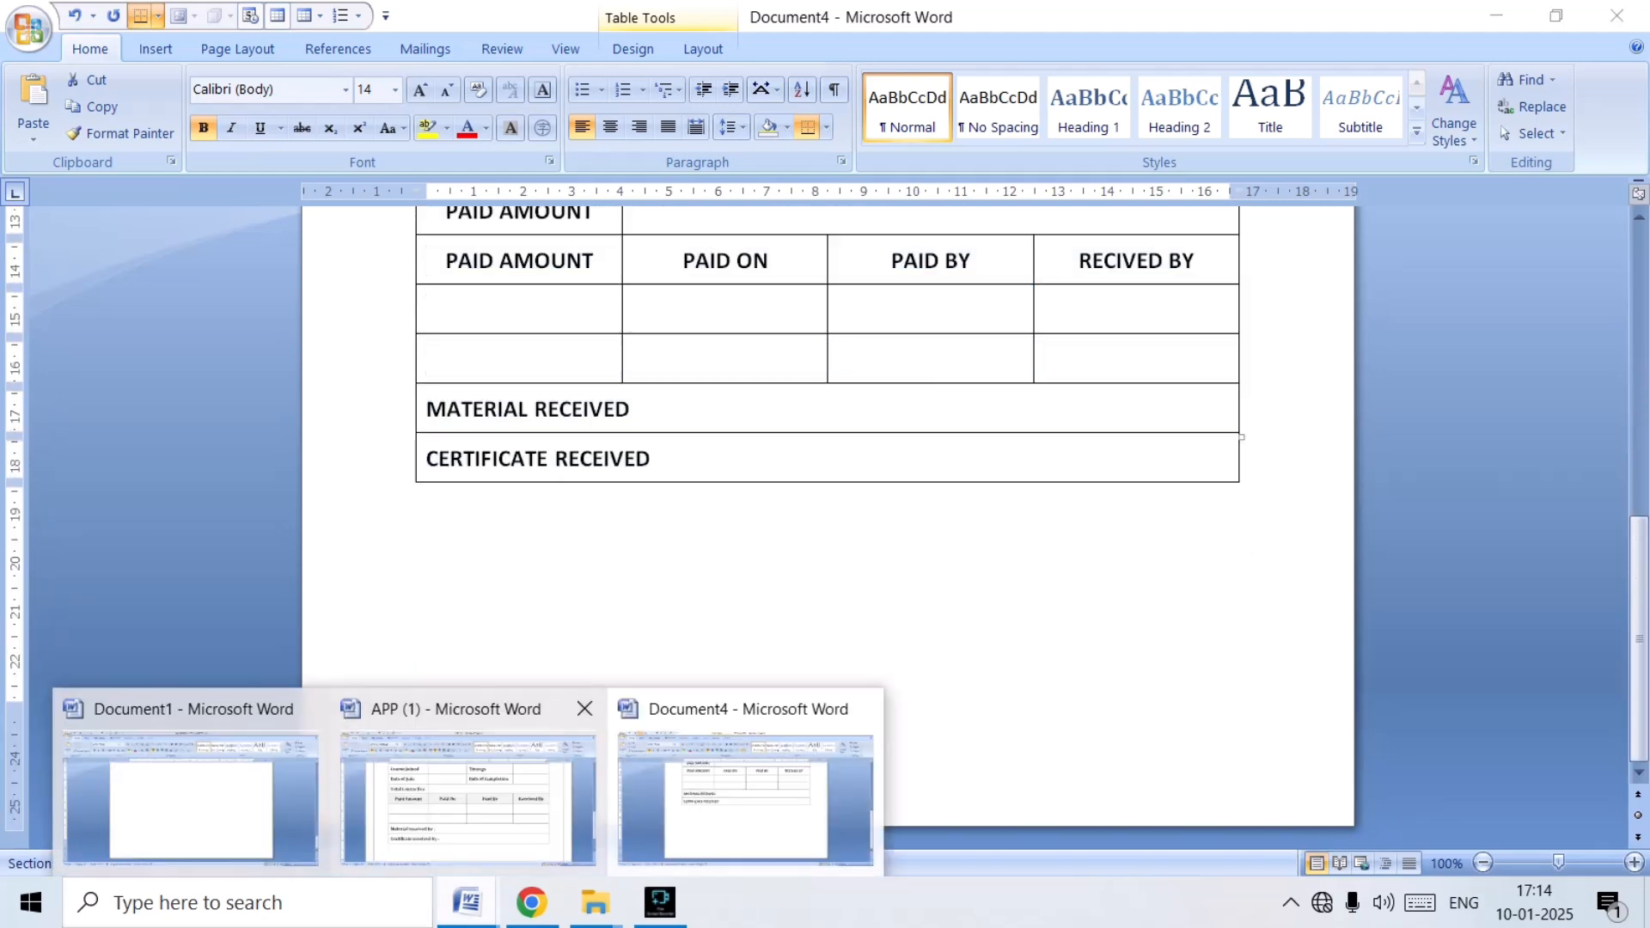
click(469, 795)
scroll(828, 516, down, 3)
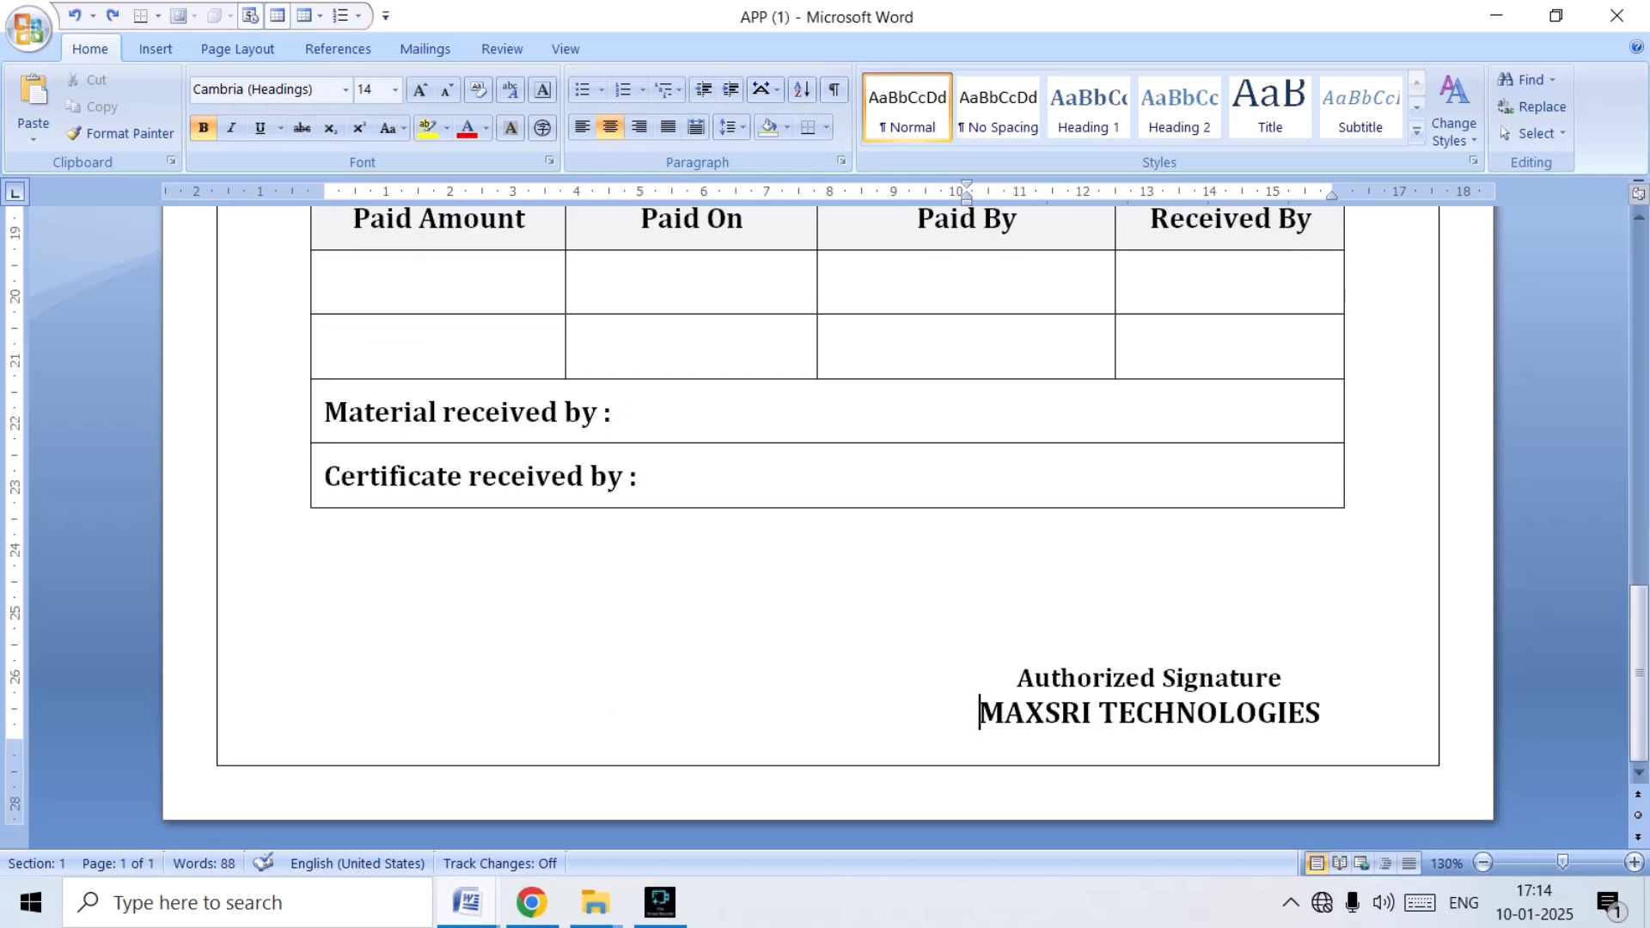
scroll(827, 515, up, 3)
scroll(828, 515, down, 3)
mouse_move(468, 903)
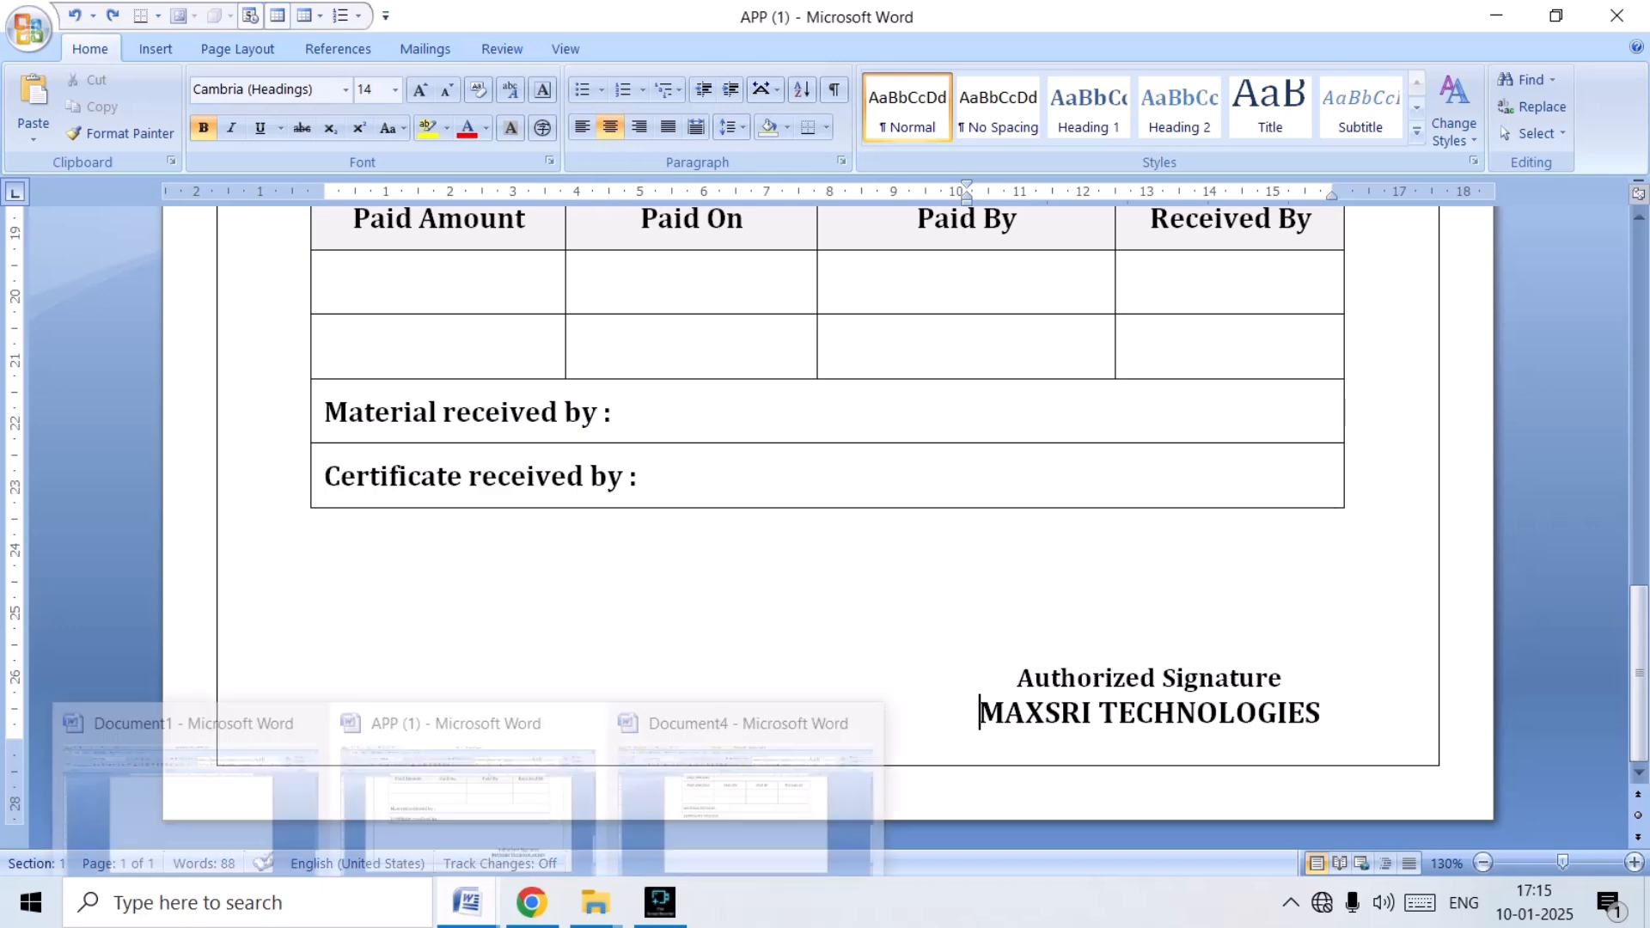
click(746, 783)
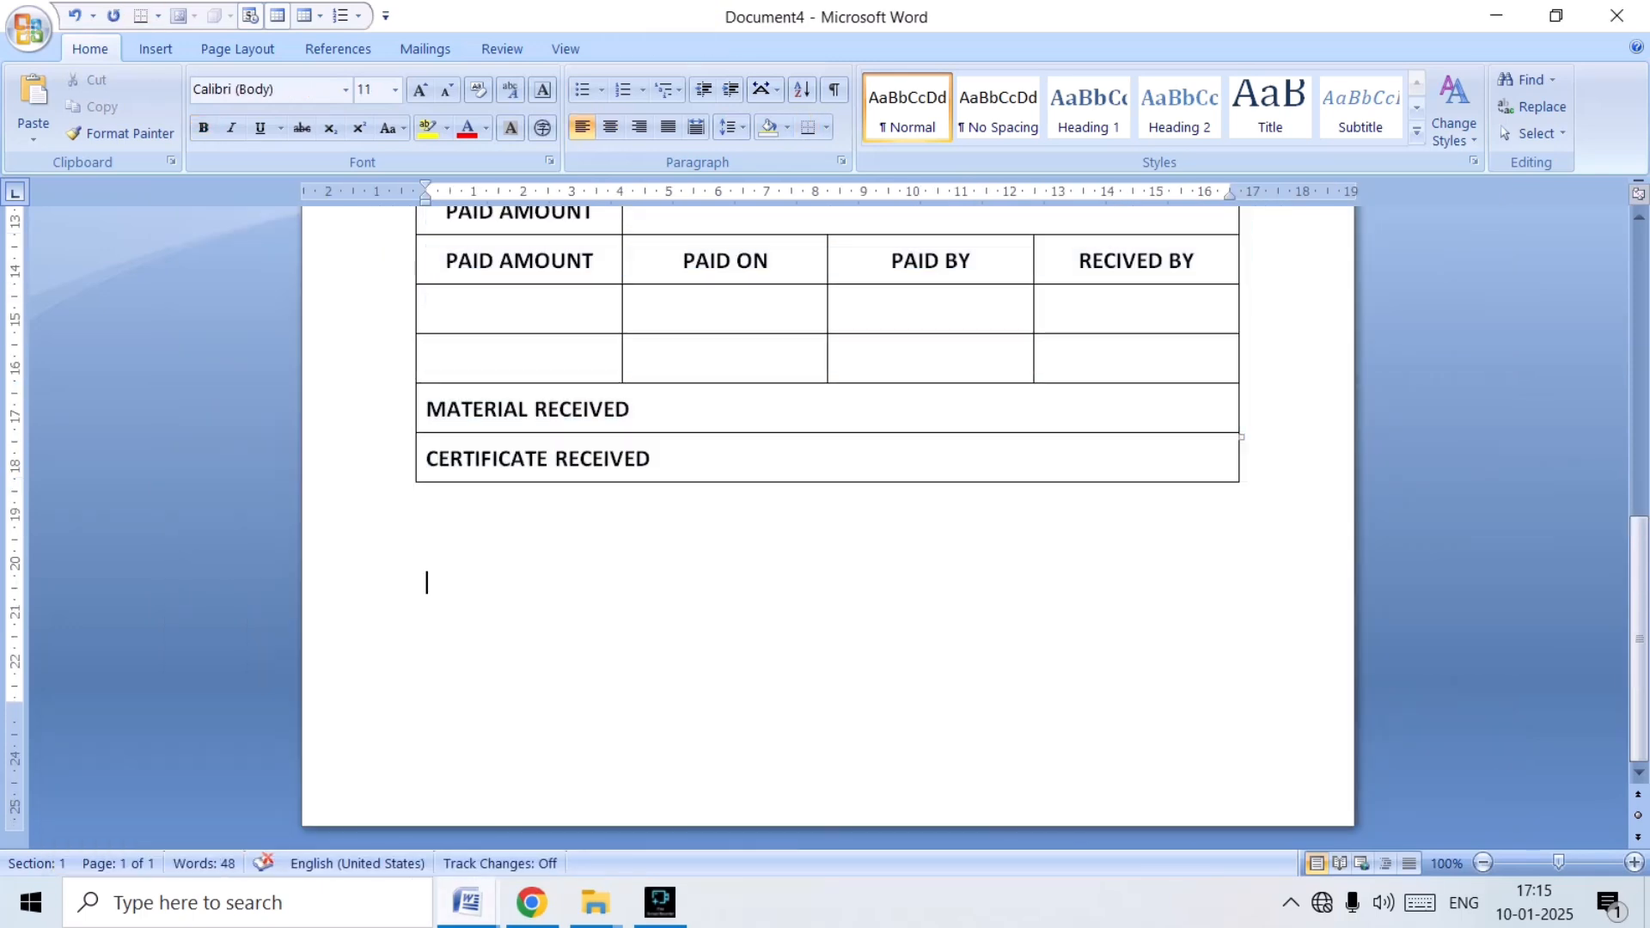
text(AUTHORIZED SIGNATURE)
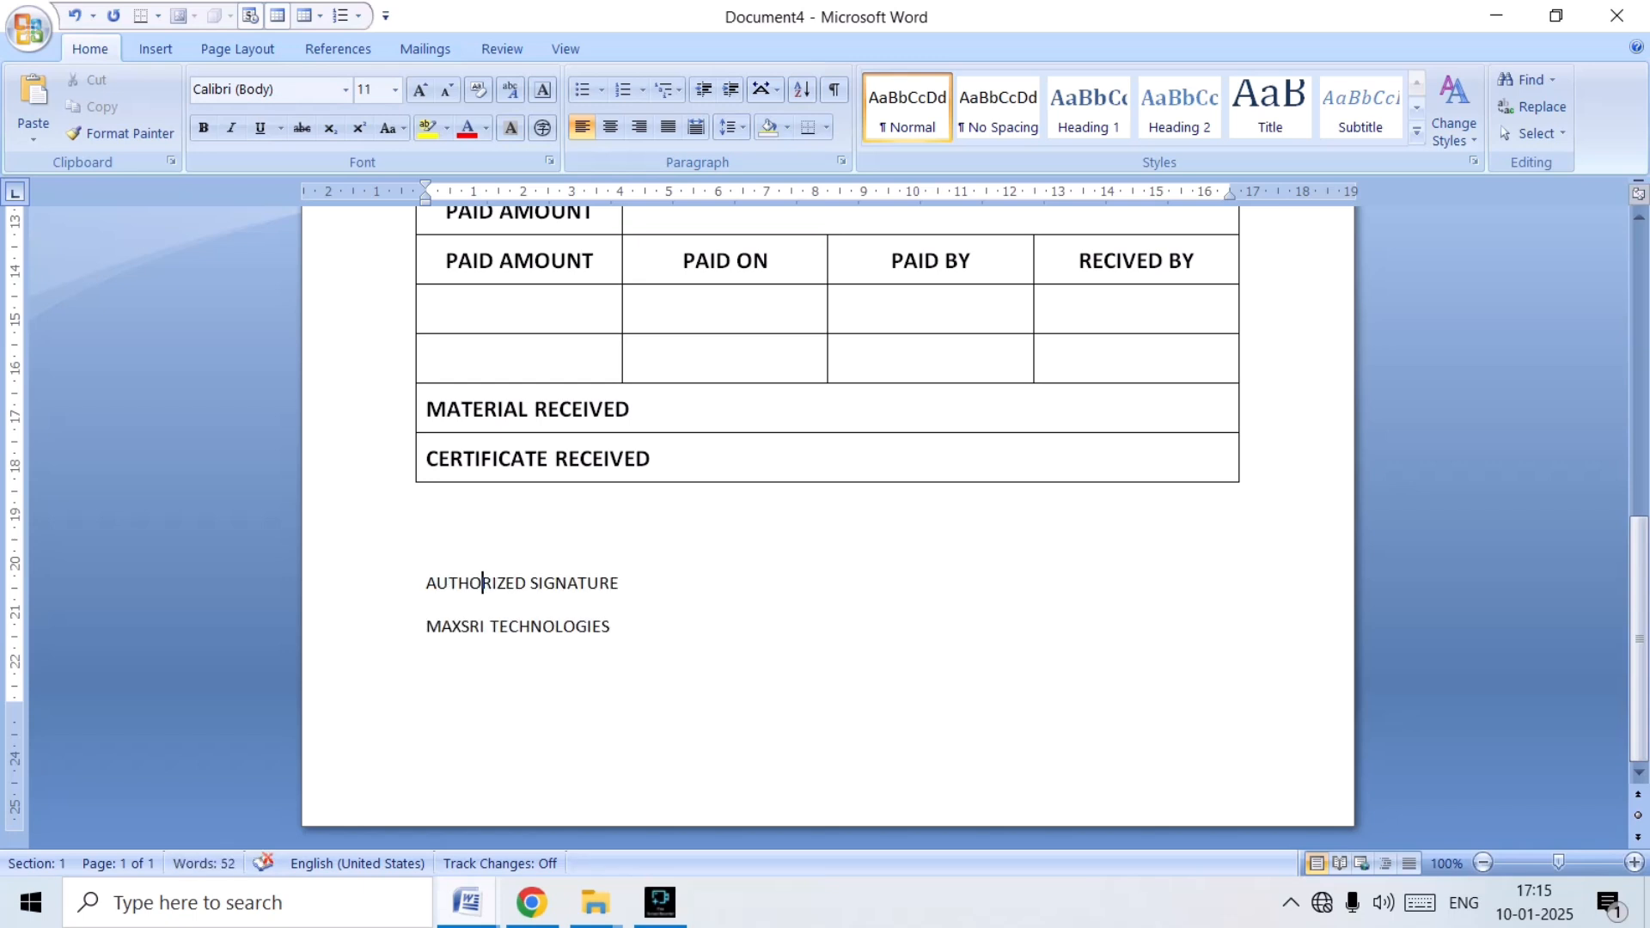
key(Home)
drag(427, 584, 646, 631)
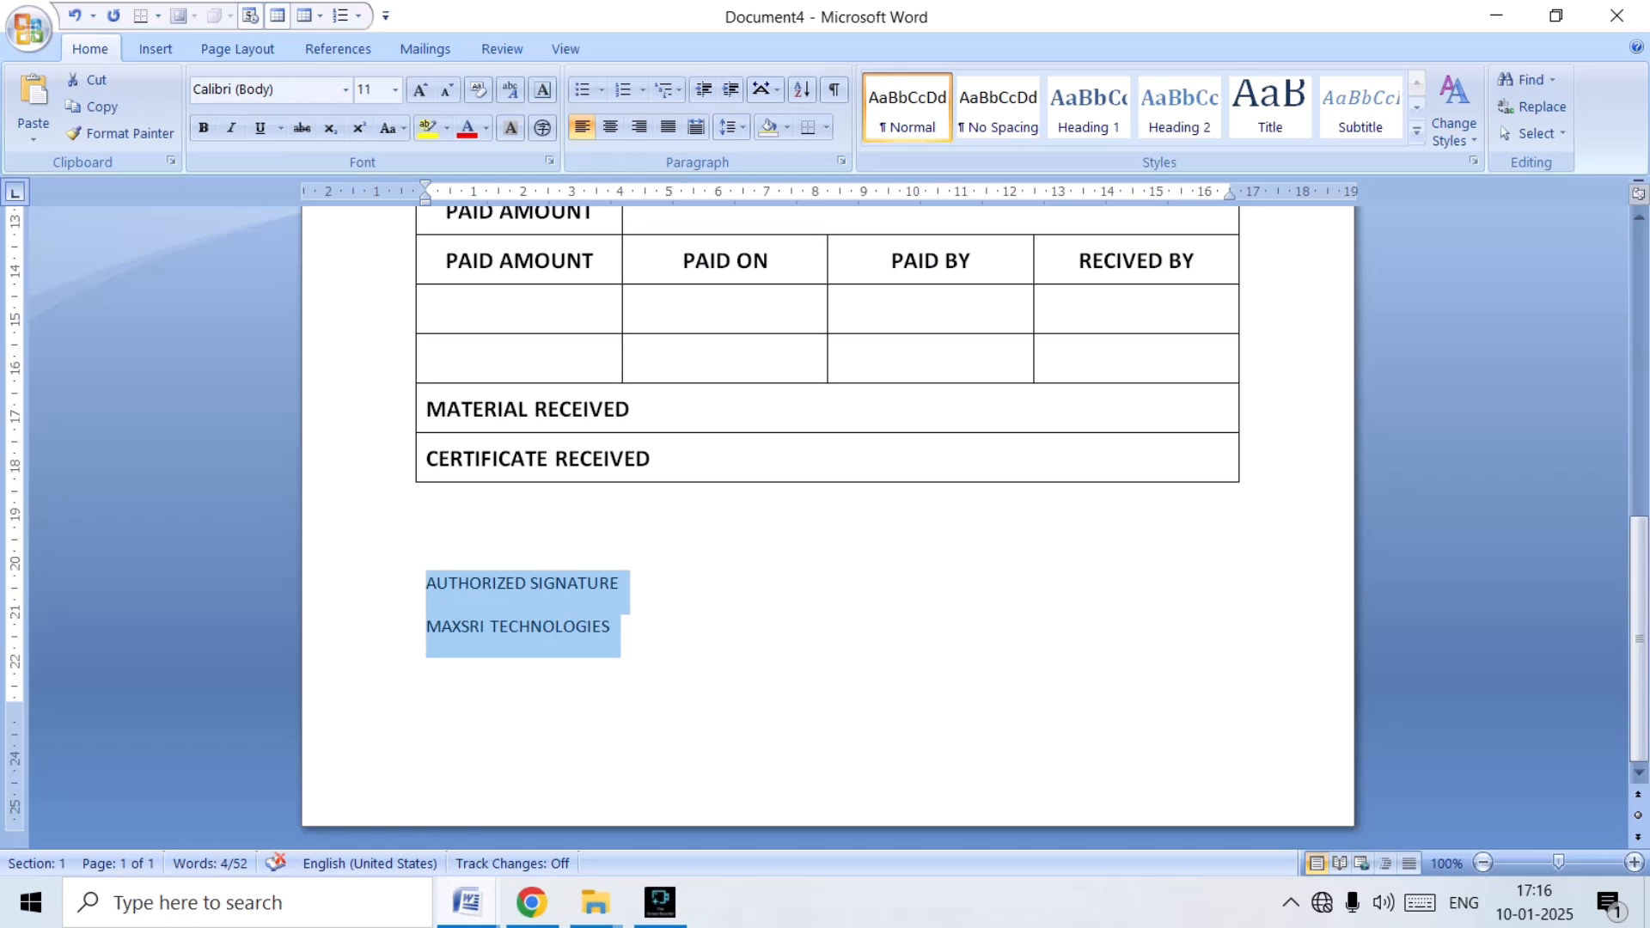
key(ctrl+r)
Make the MAXSRI TECHNOLOGIES line below the table bold and set its font size to 19.
key(shift+Up)
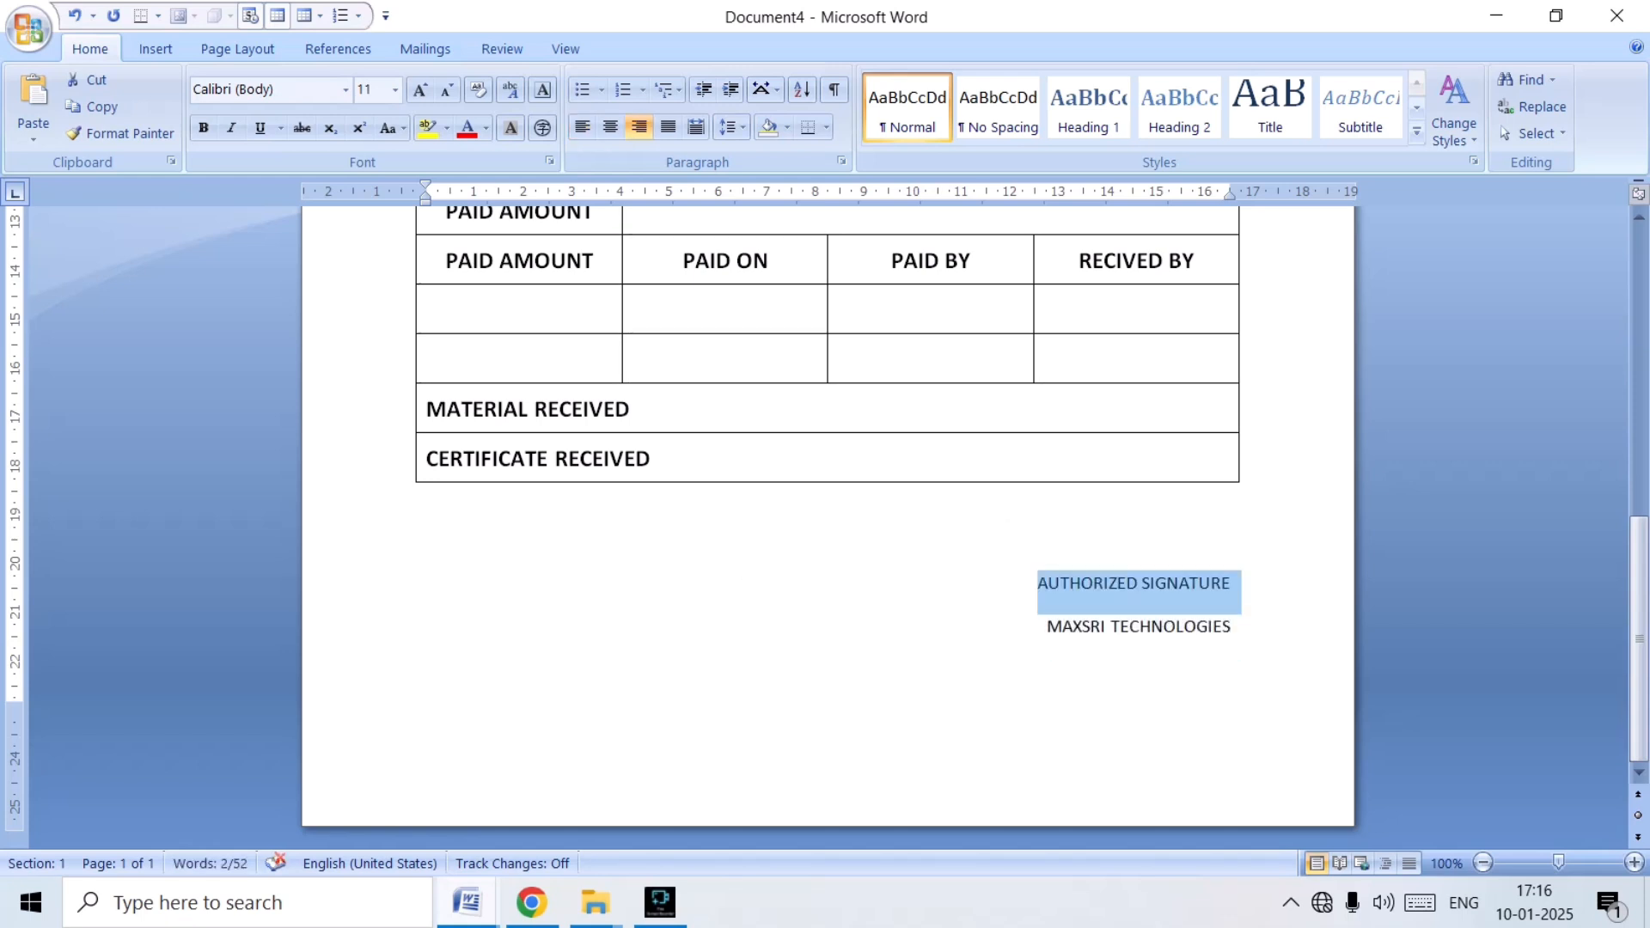
key(Right)
key(shift+Down)
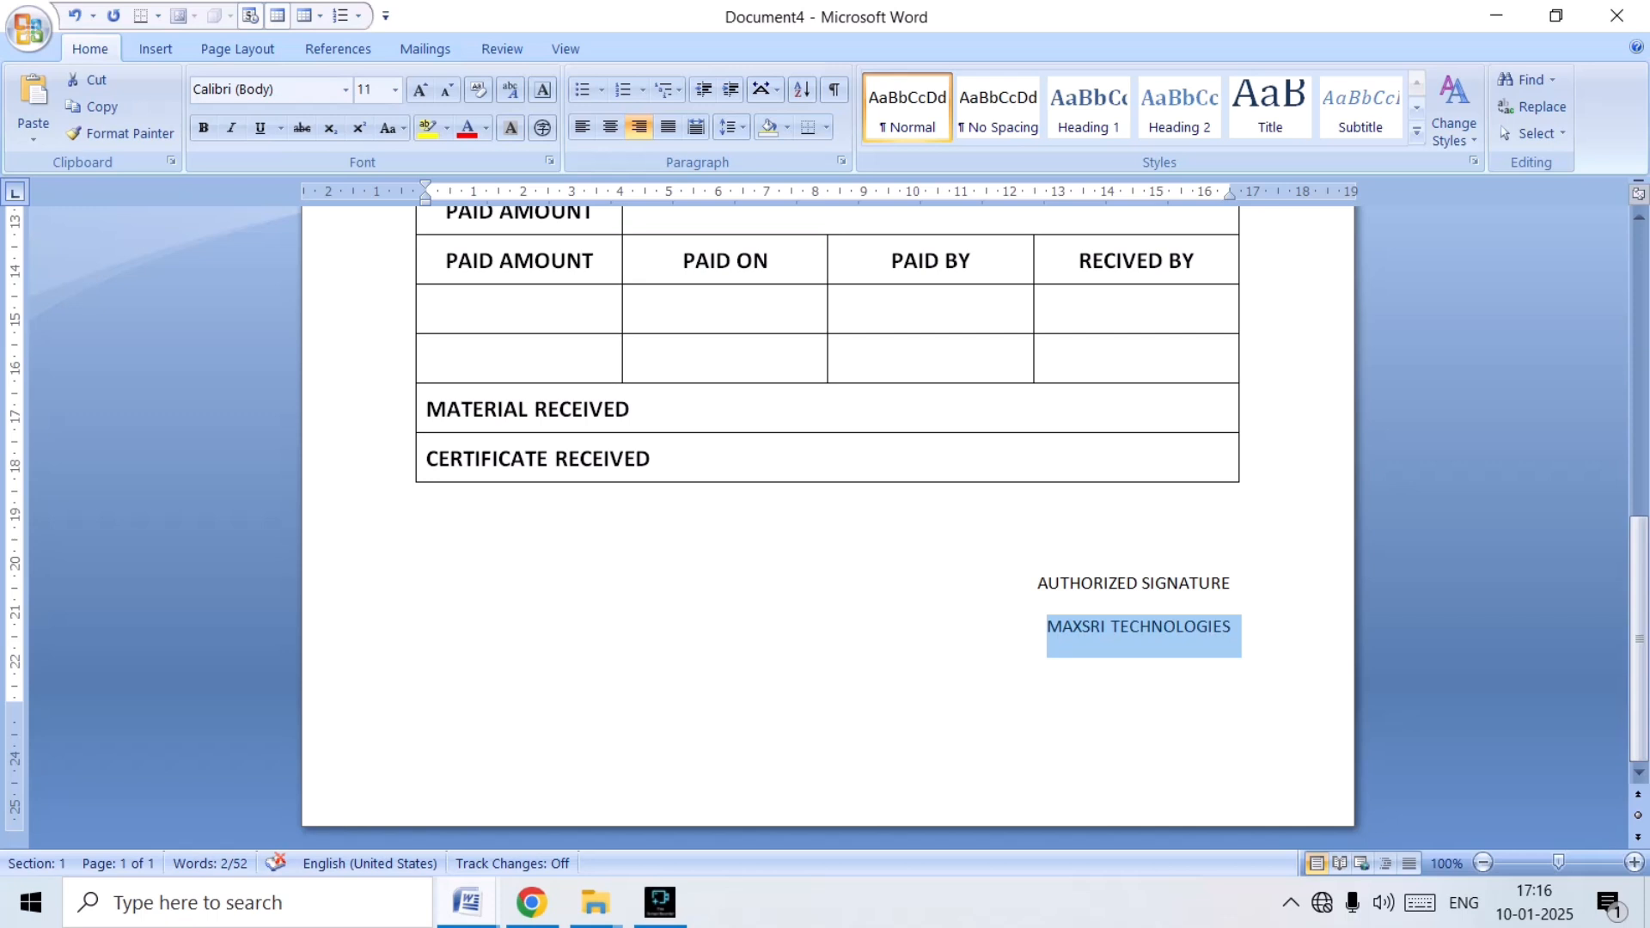
key(ctrl+b)
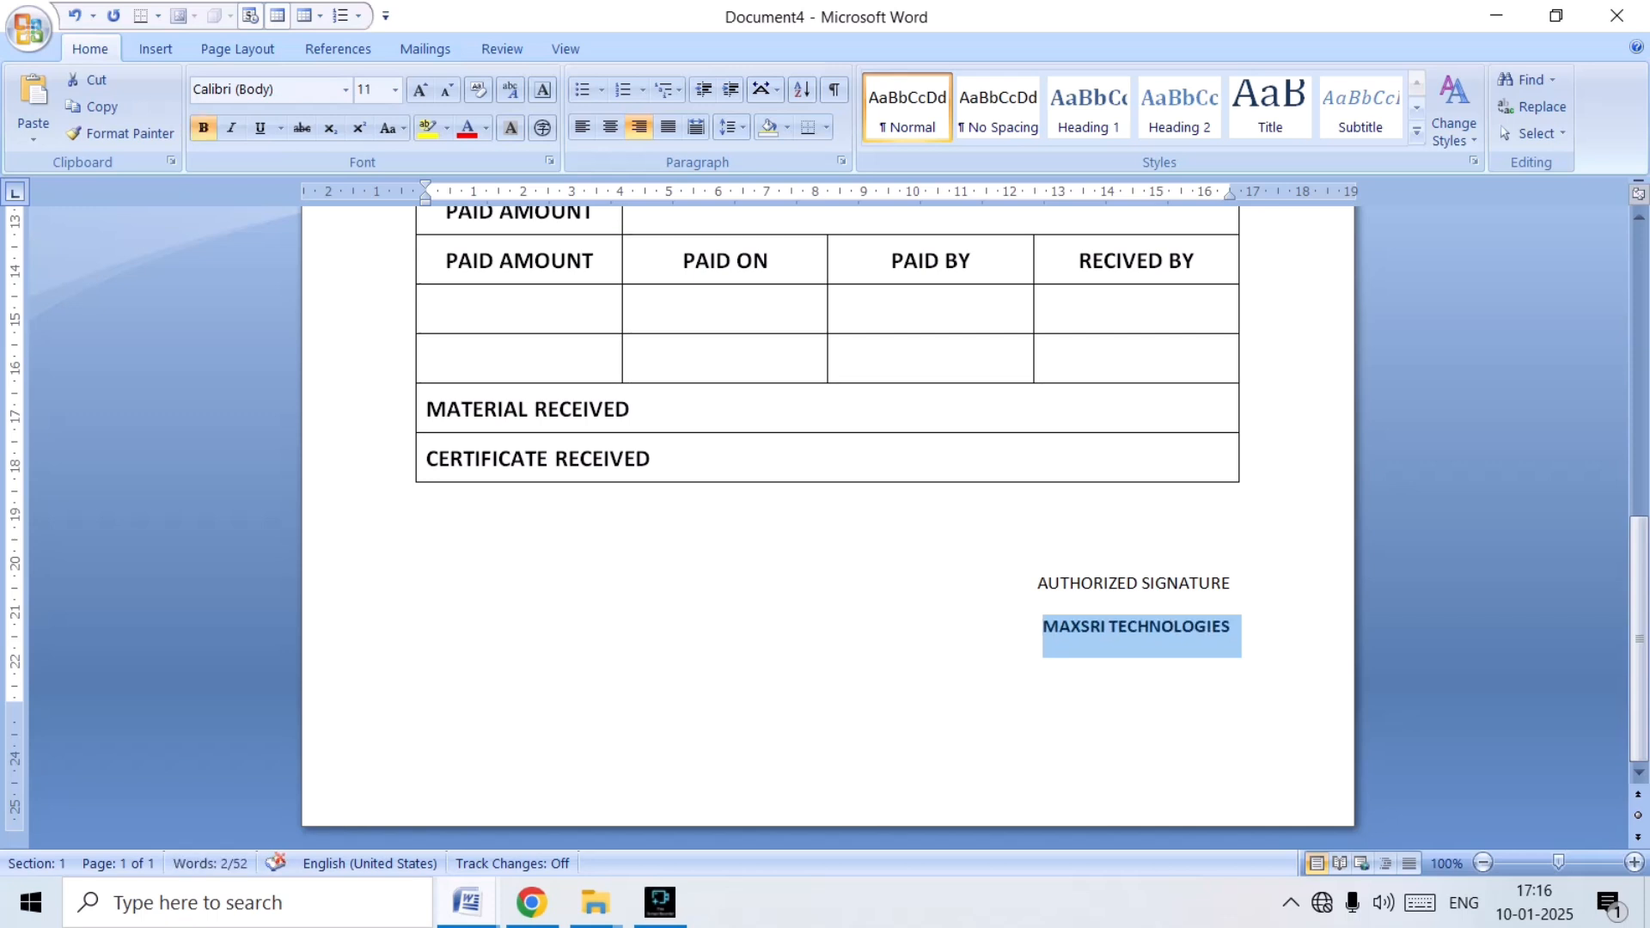
key(ctrl+shift+period)
key(ctrl+shift+period)
key(ctrl+shift+period)
key(ctrl+shift+period)
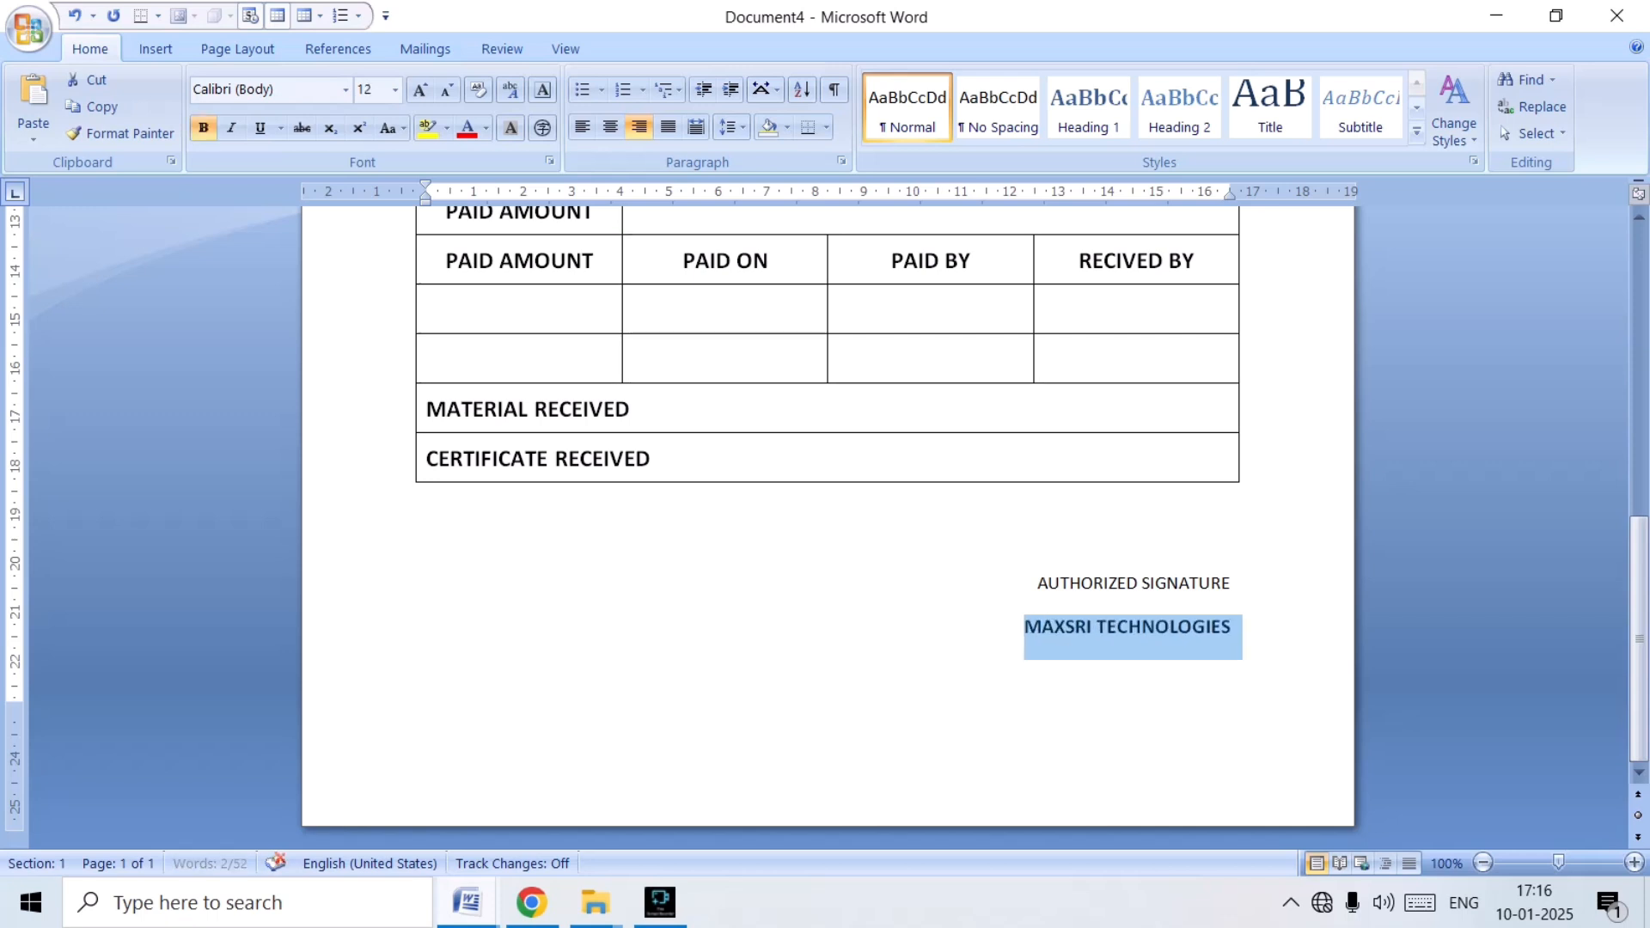
key(ctrl+bracketright)
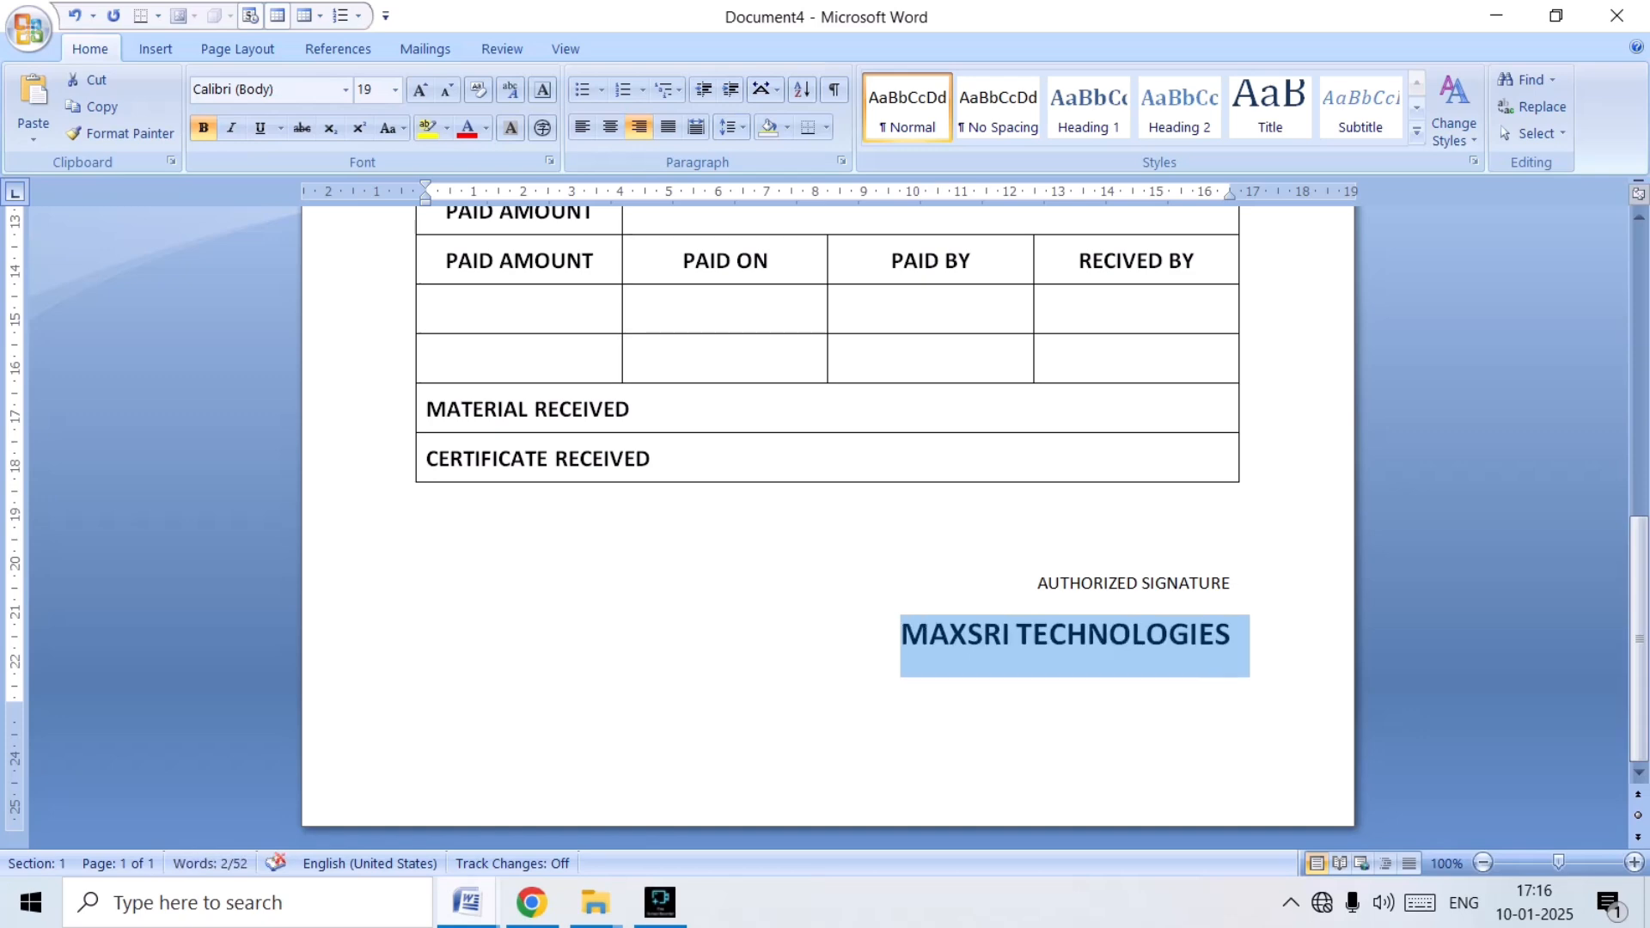
Format AUTHORIZED SIGNATURE as bold at size 13 and centre it above MAXSRI TECHNOLOGIES with a left indent of about 10 cm.
drag(1037, 584, 1237, 584)
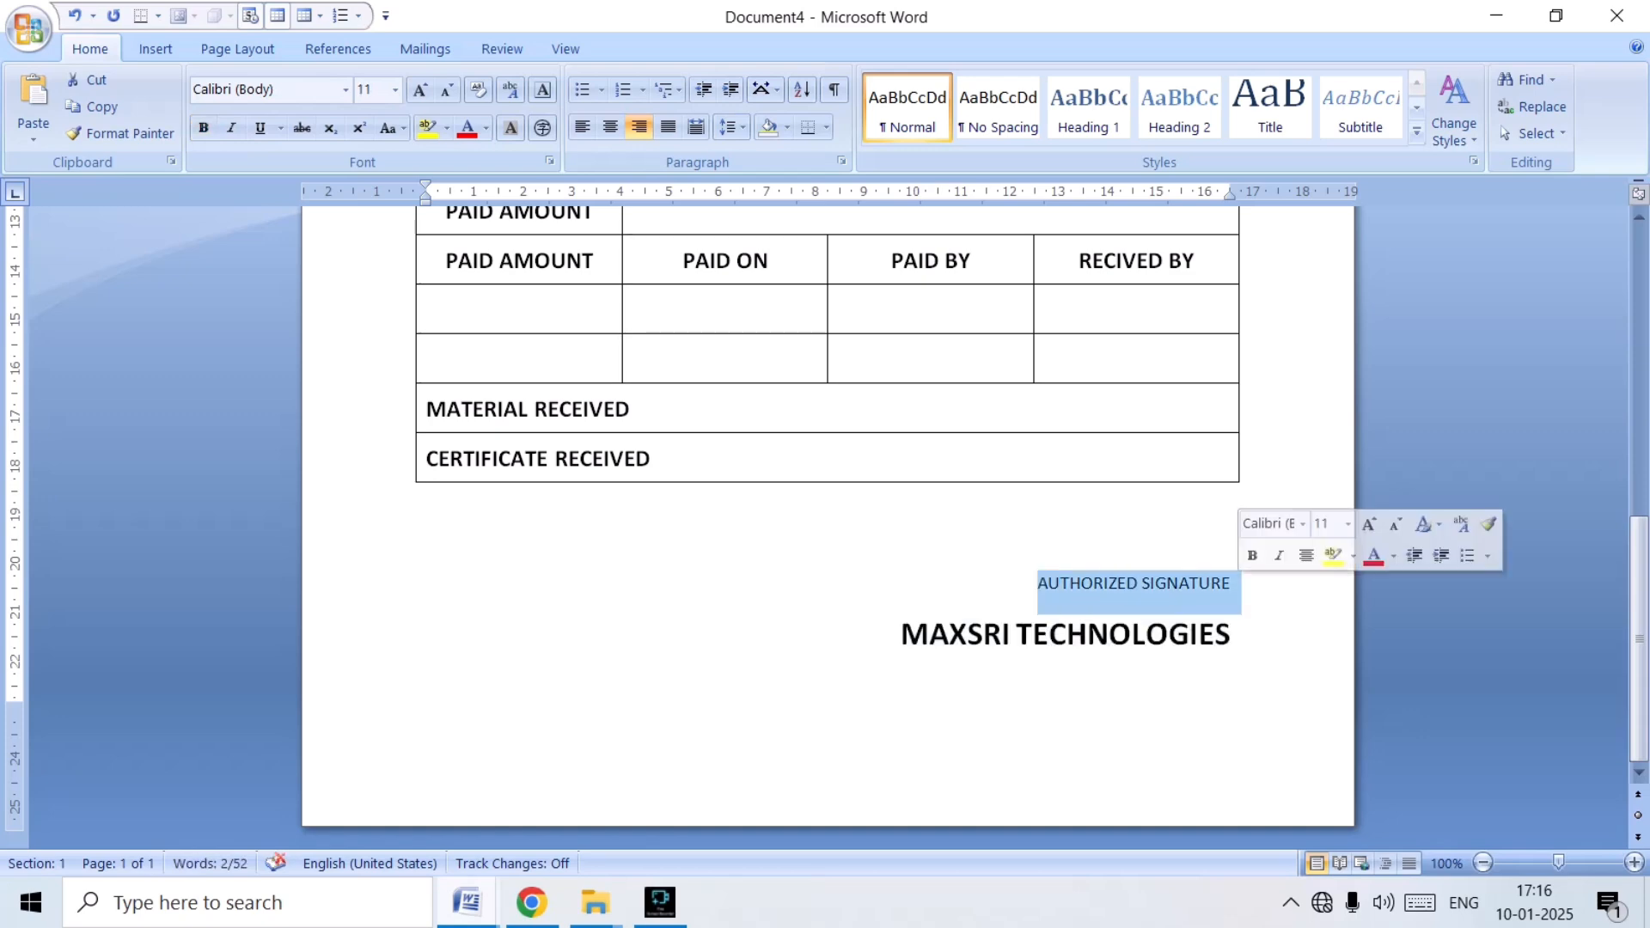
key(ctrl+b)
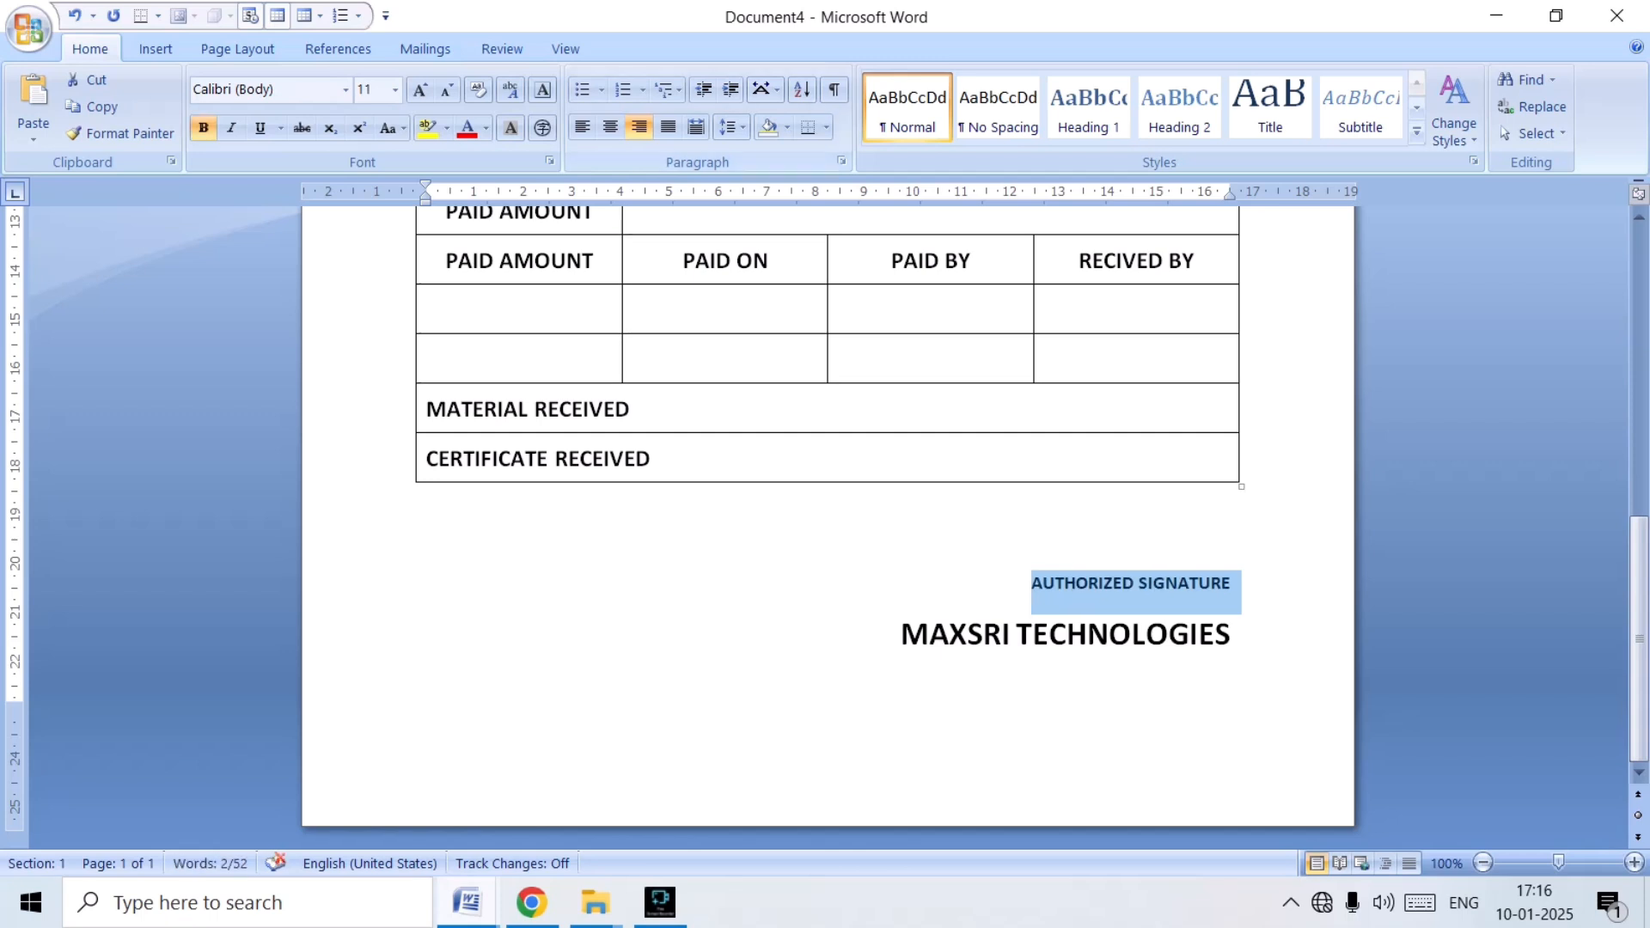
key(ctrl+e)
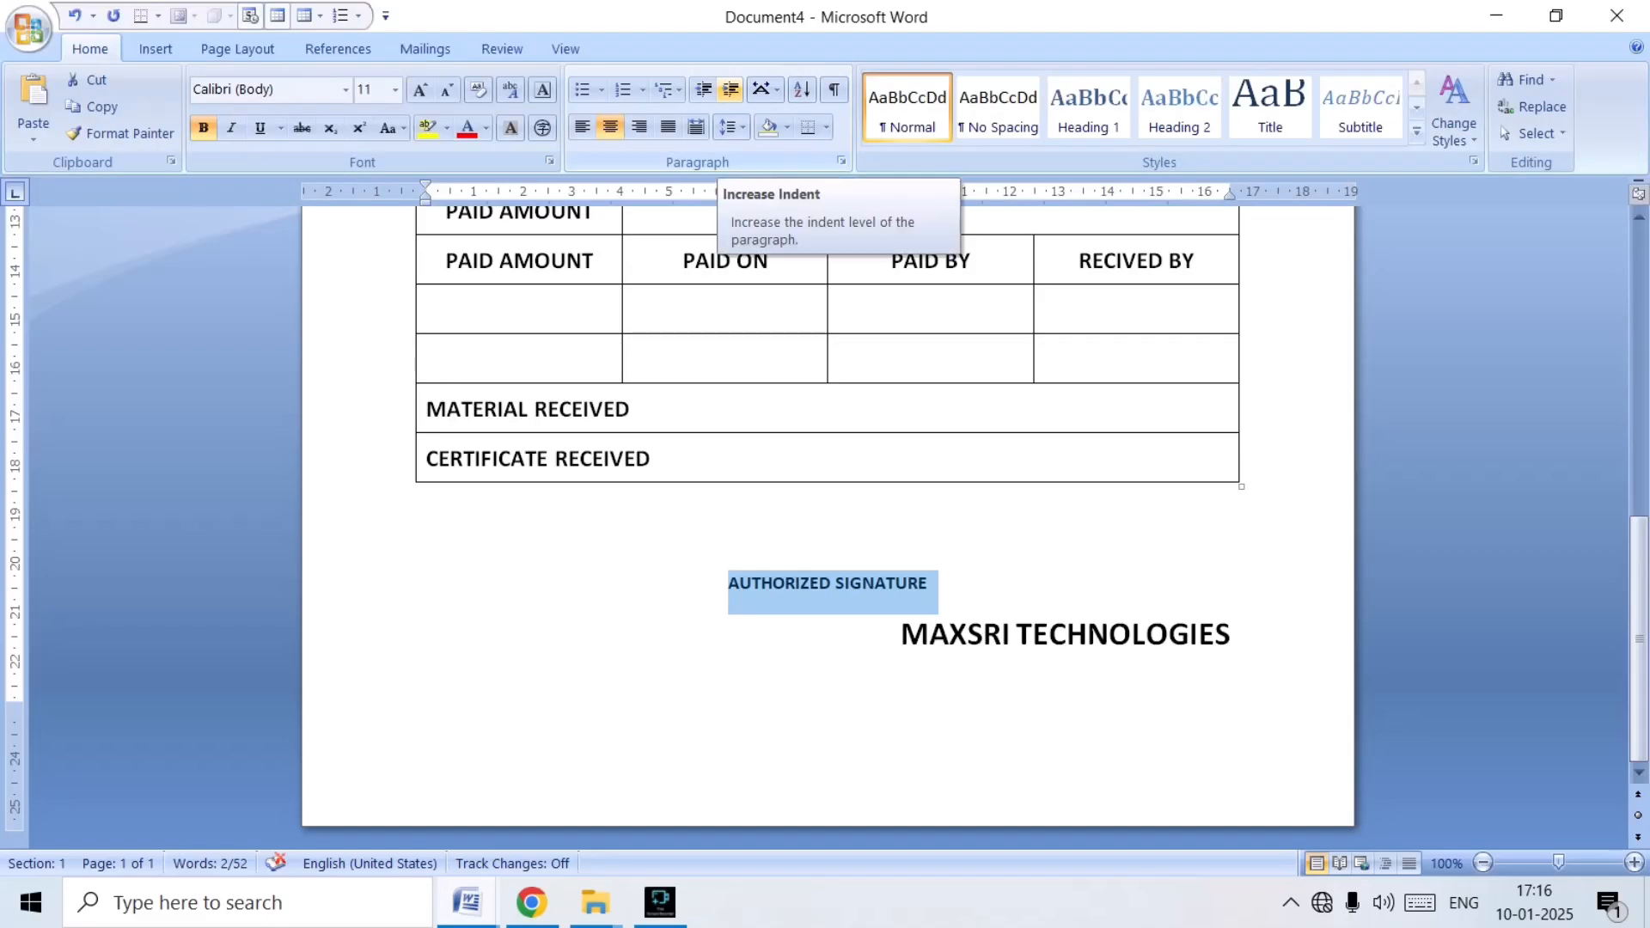
click(729, 89)
click(730, 89)
click(729, 89)
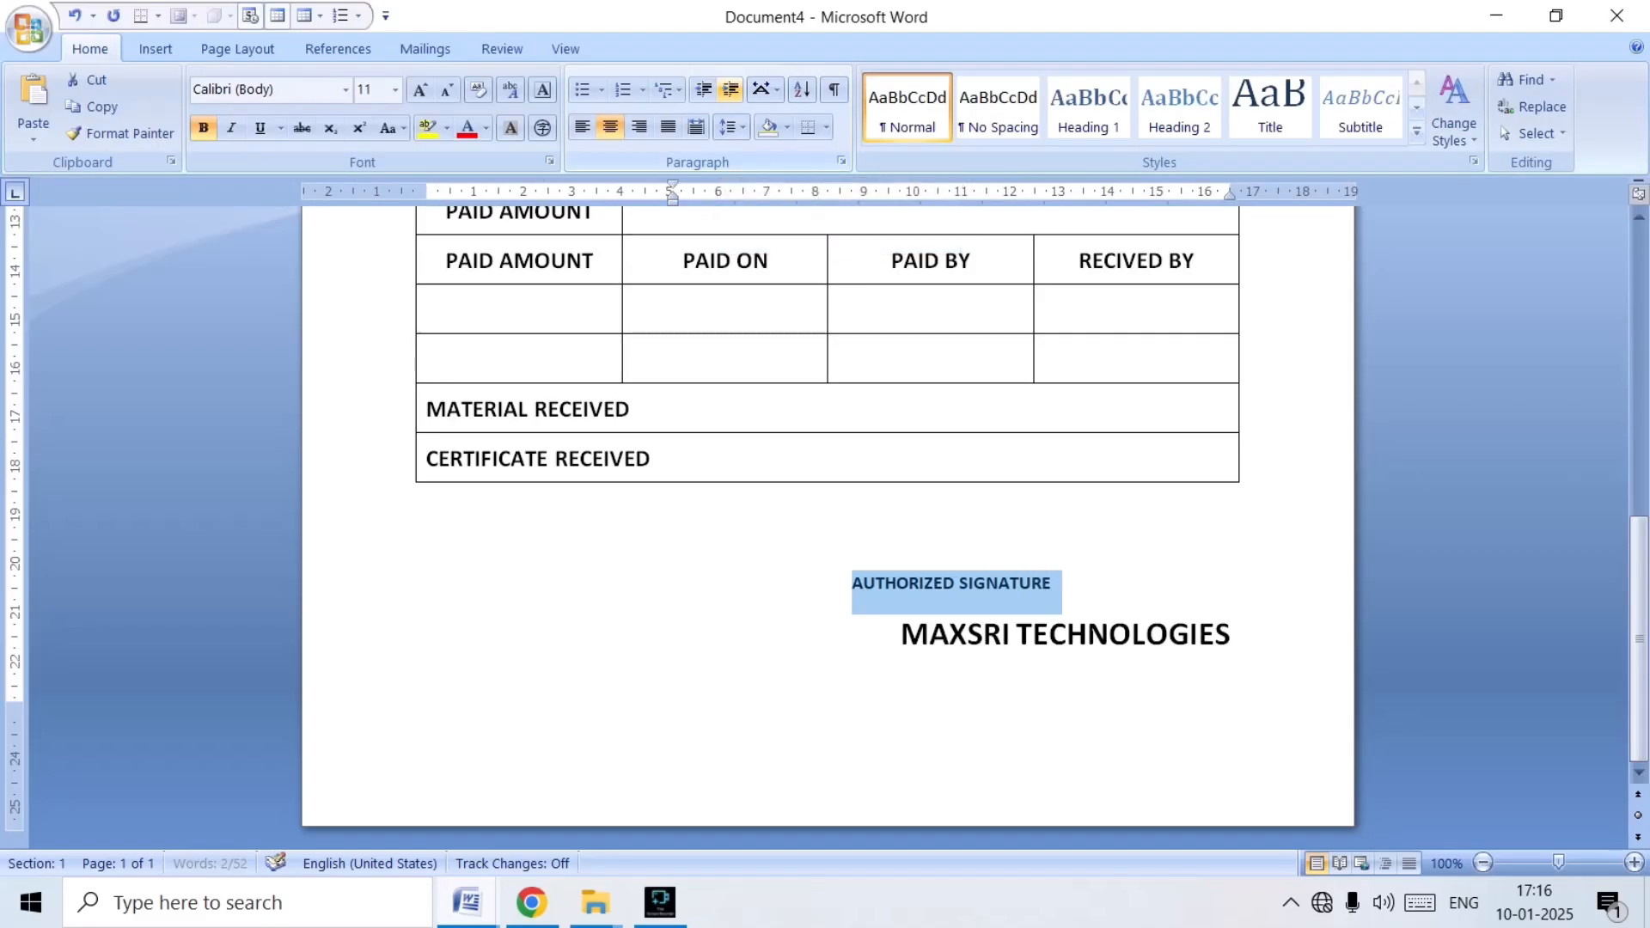
click(729, 90)
click(729, 89)
click(730, 90)
click(730, 89)
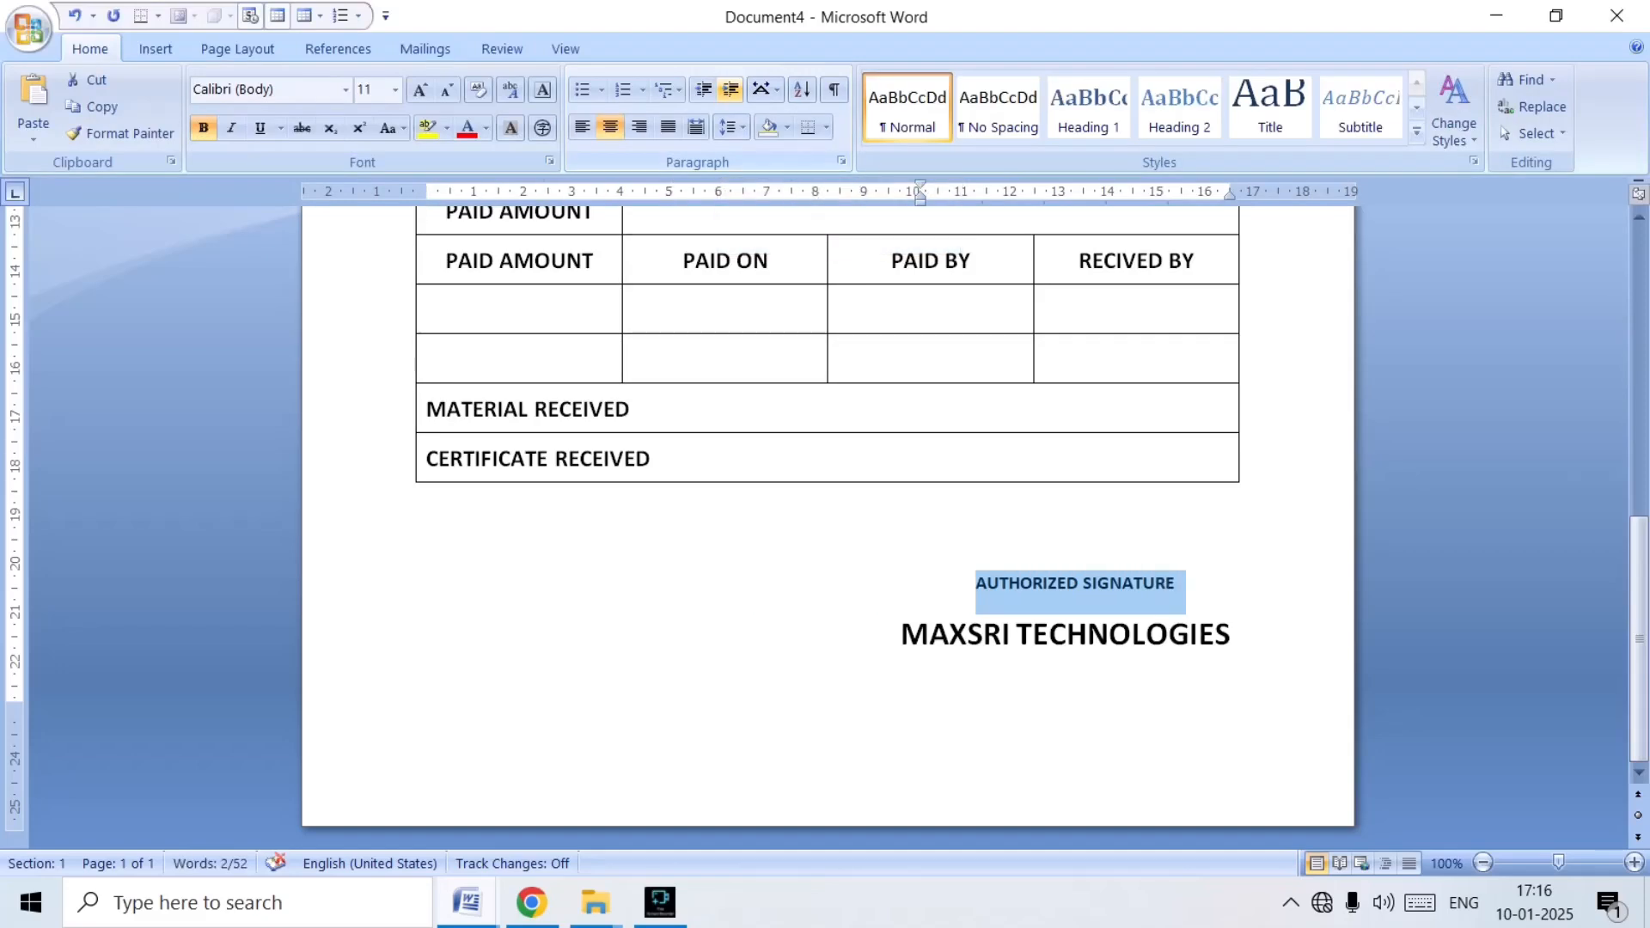
key(ctrl+])
key(ctrl+])
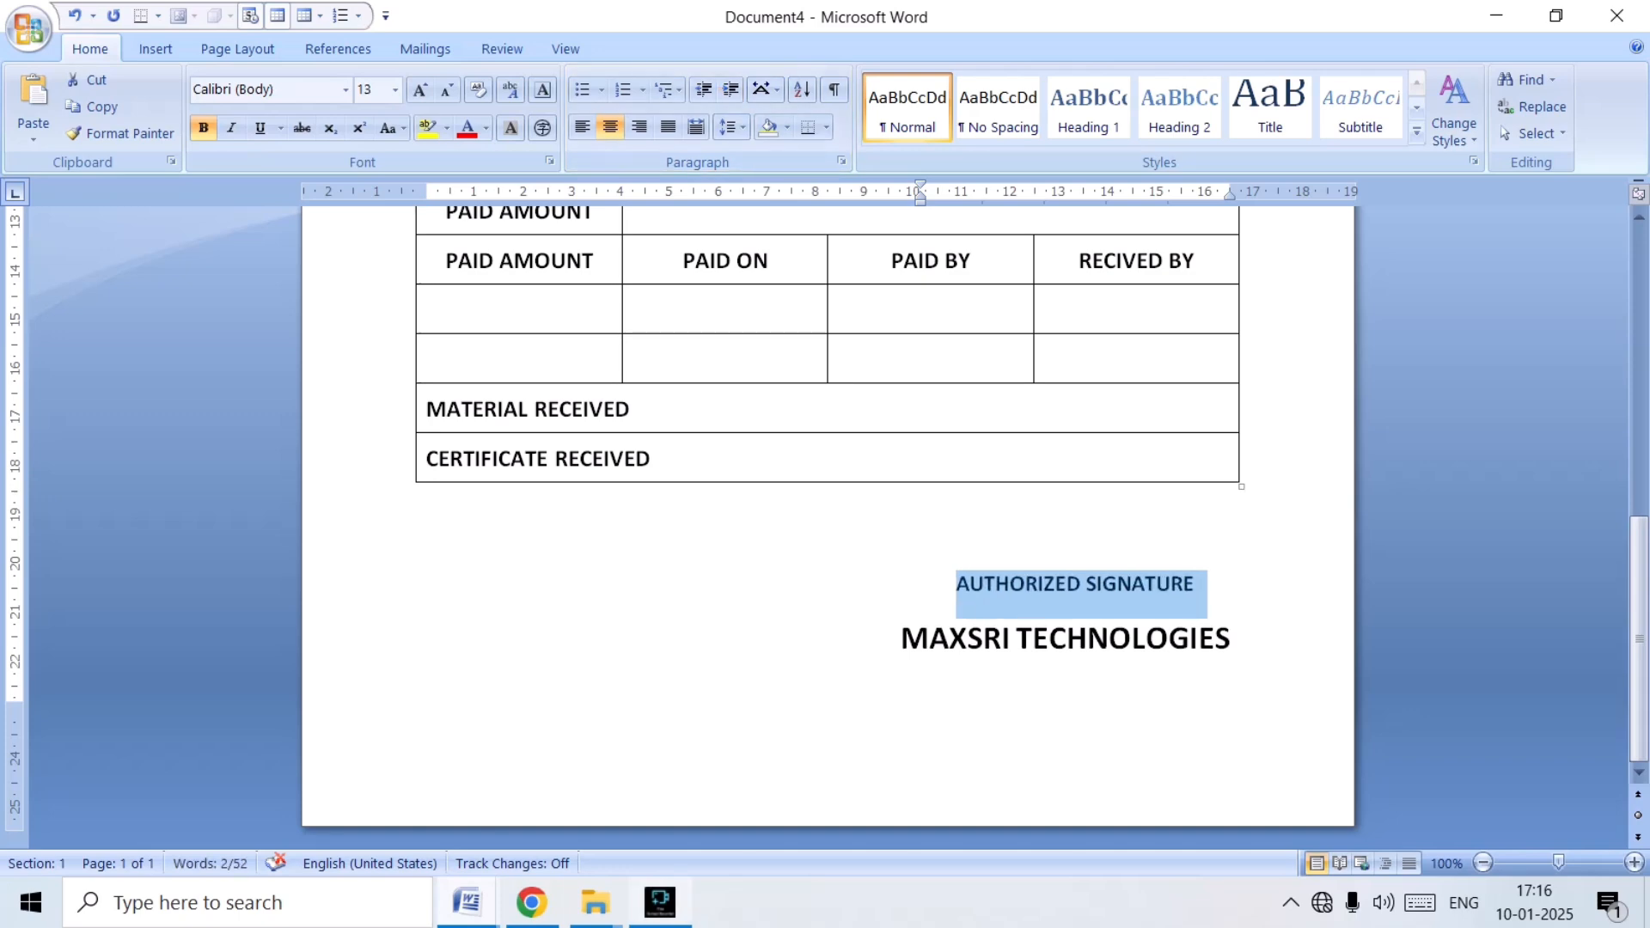
Compare the signature block with APP (1) and remove the space after both signature paragraphs in Document4.
click(466, 902)
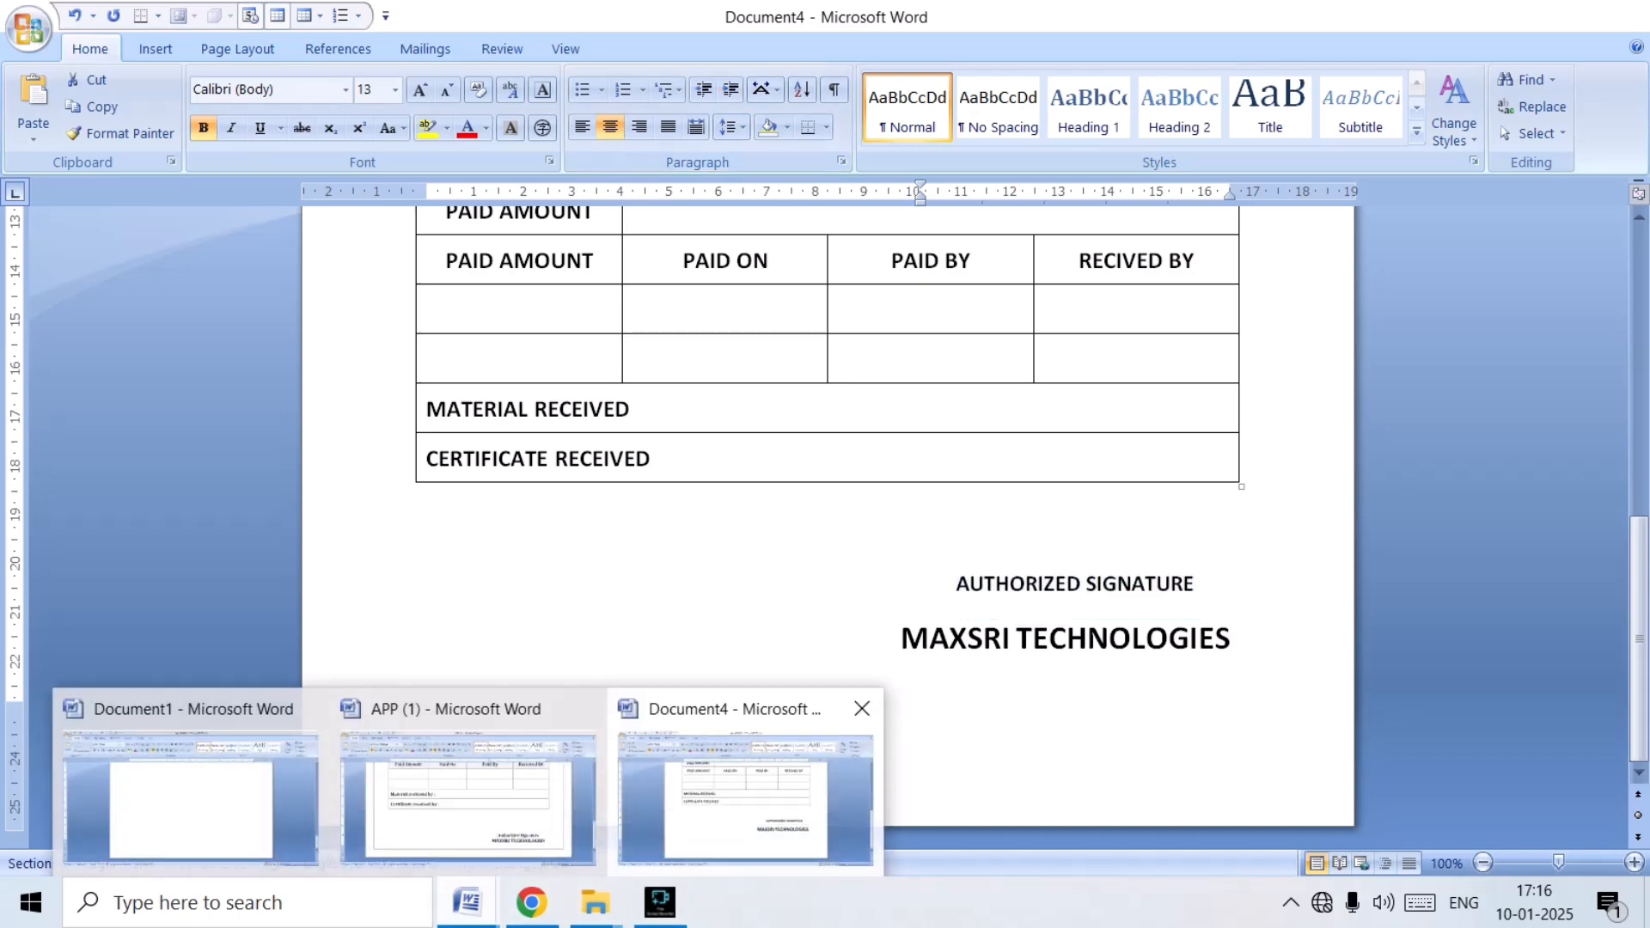
click(745, 795)
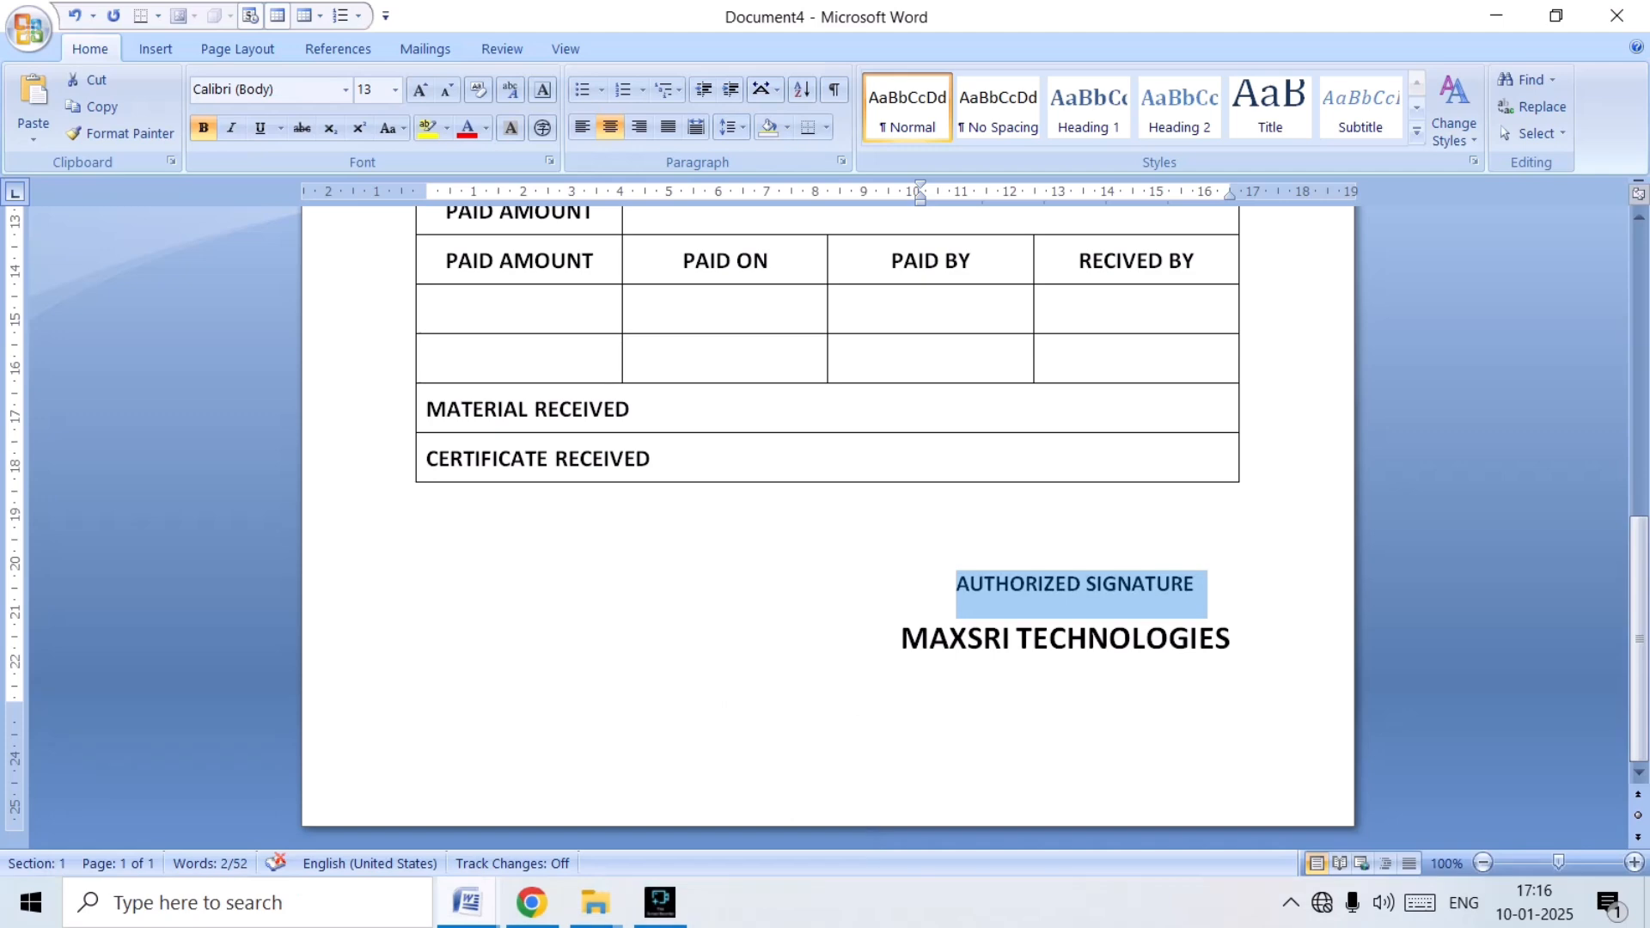
click(467, 902)
click(464, 778)
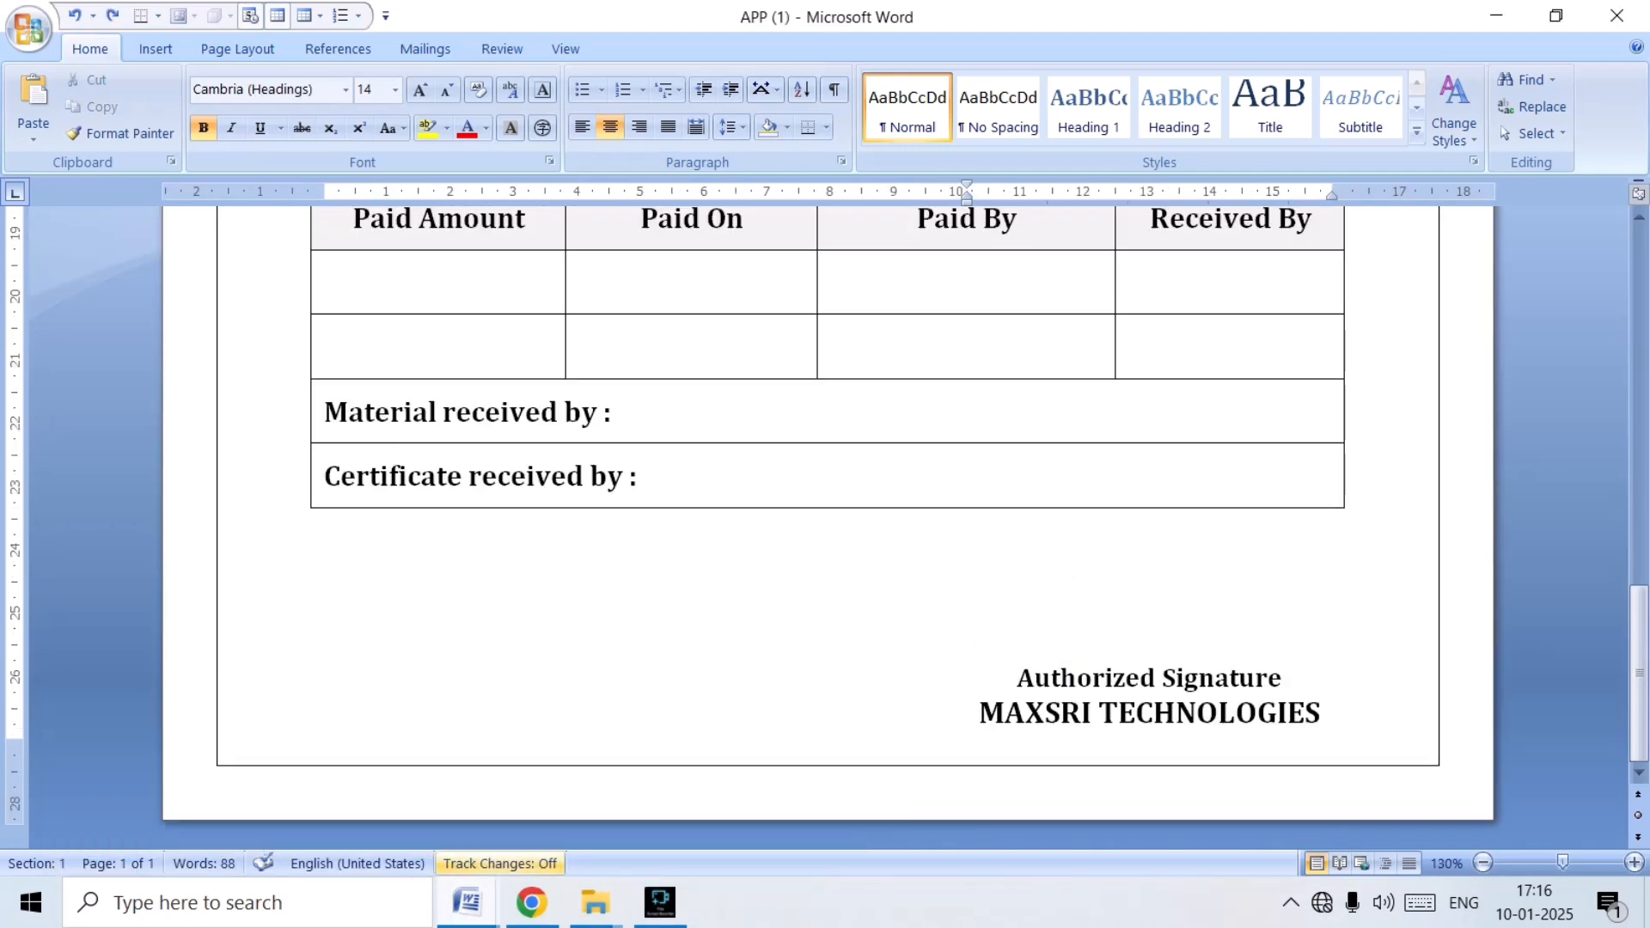
click(467, 902)
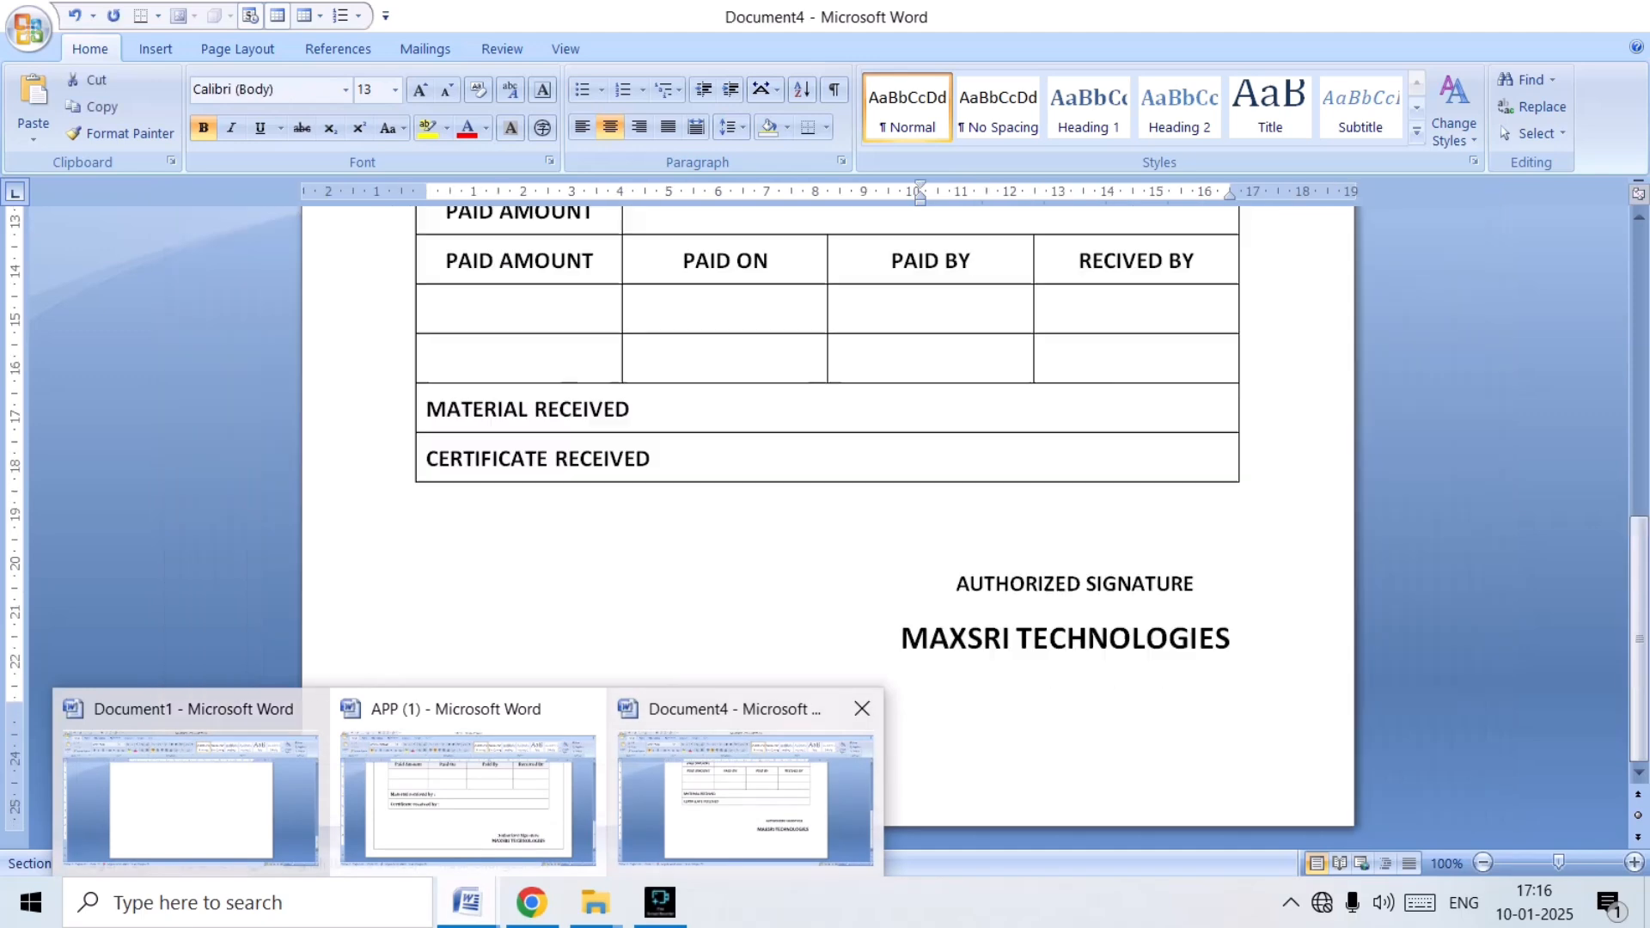
click(745, 795)
click(956, 585)
mouse_move(957, 584)
mouse_down()
mouse_move(1200, 598)
mouse_move(1204, 661)
mouse_up()
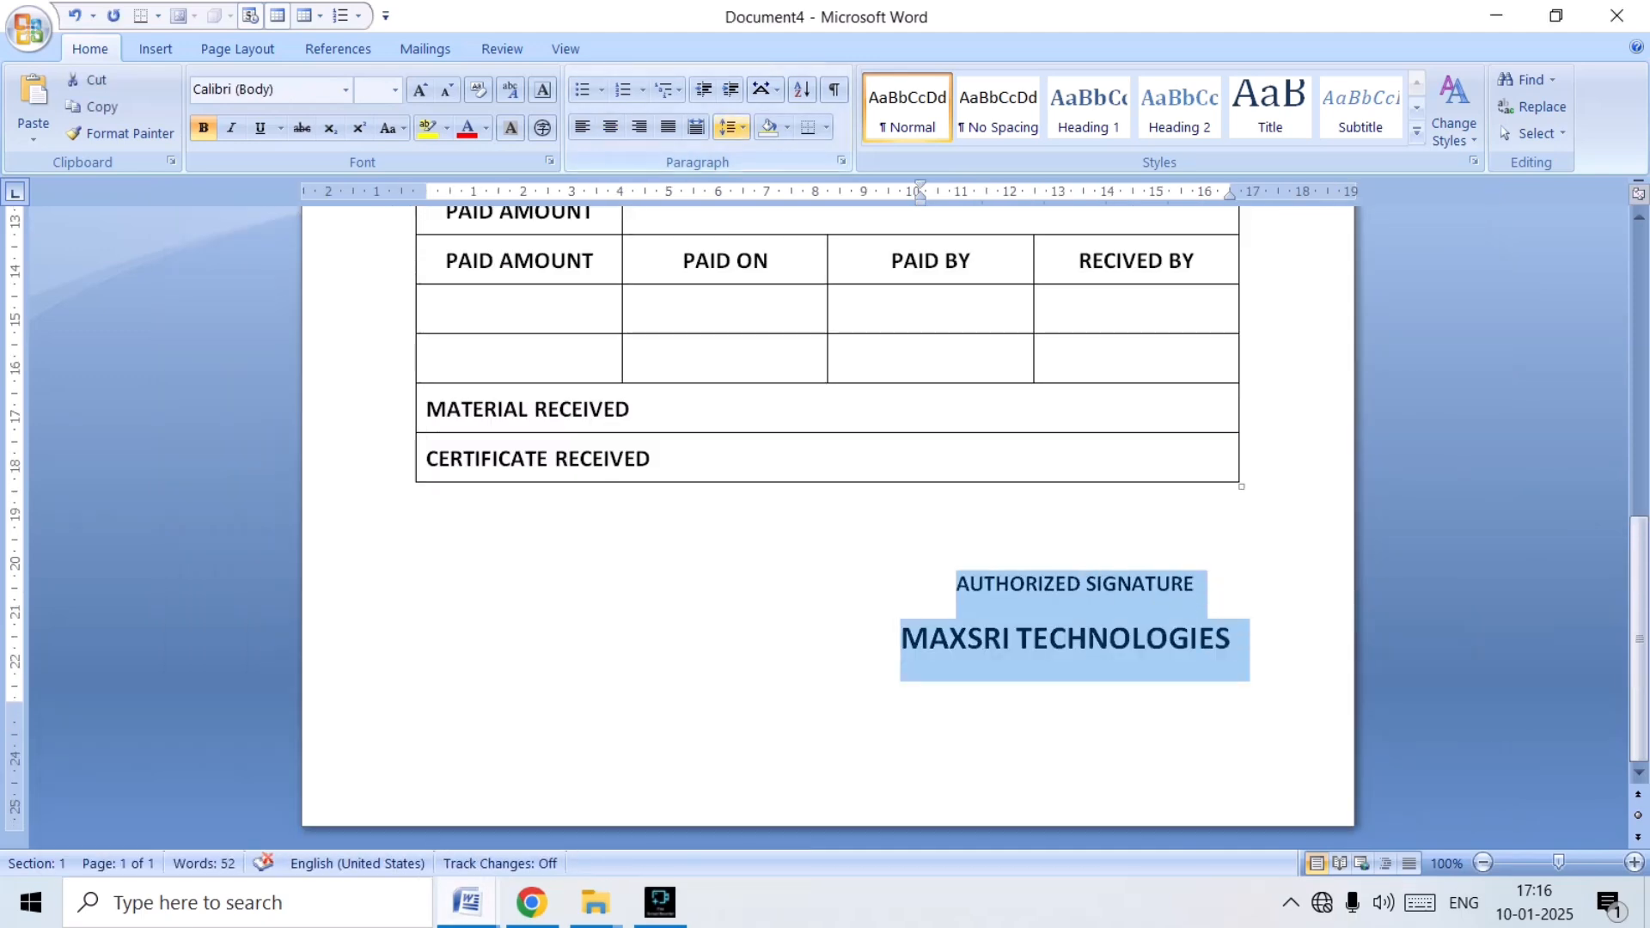
click(728, 127)
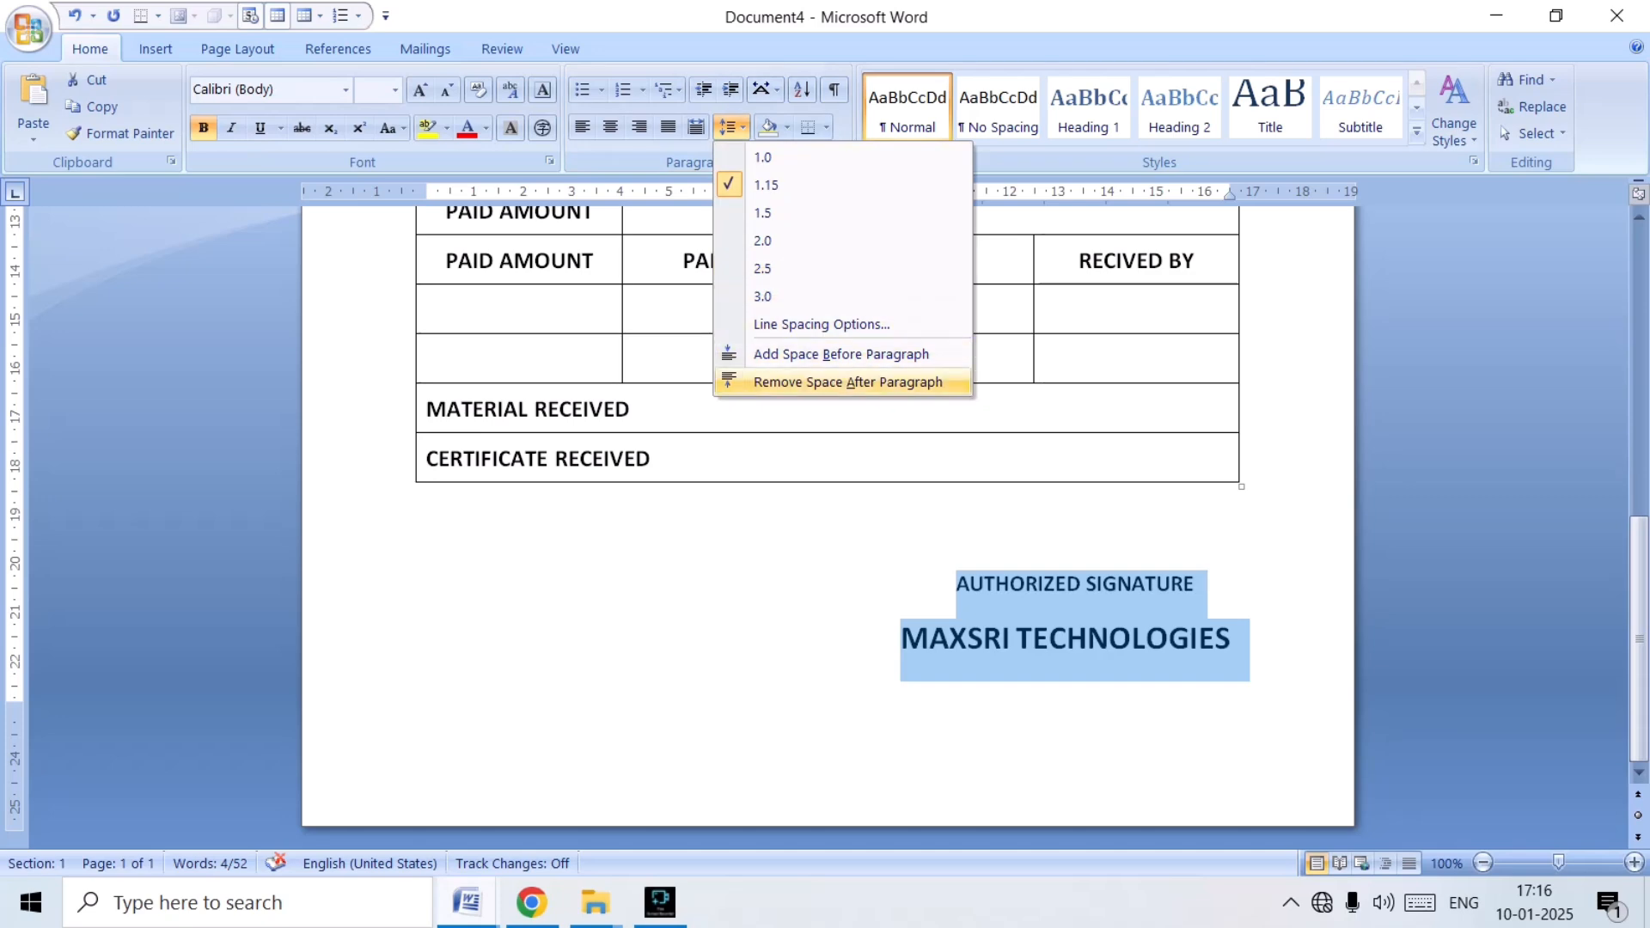
click(847, 382)
click(1109, 621)
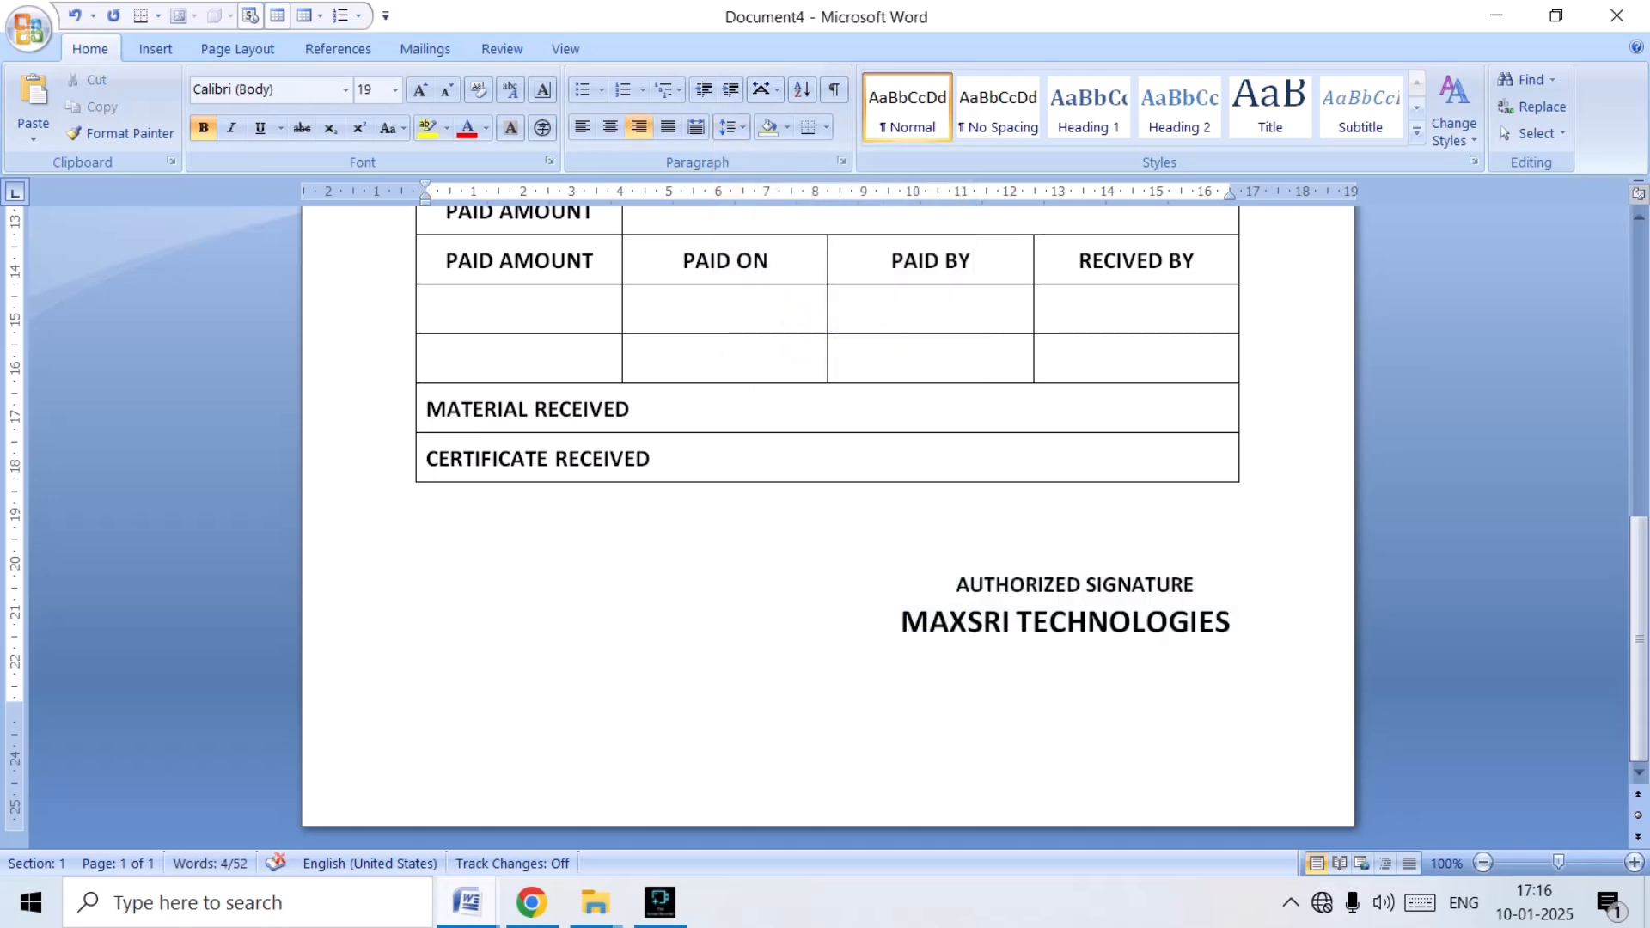
Make the Maxsritechnologies title at the start of the form bold at size 24 and centre it.
scroll(1109, 622, up, 10)
scroll(828, 516, up, 3)
scroll(828, 516, down, 6)
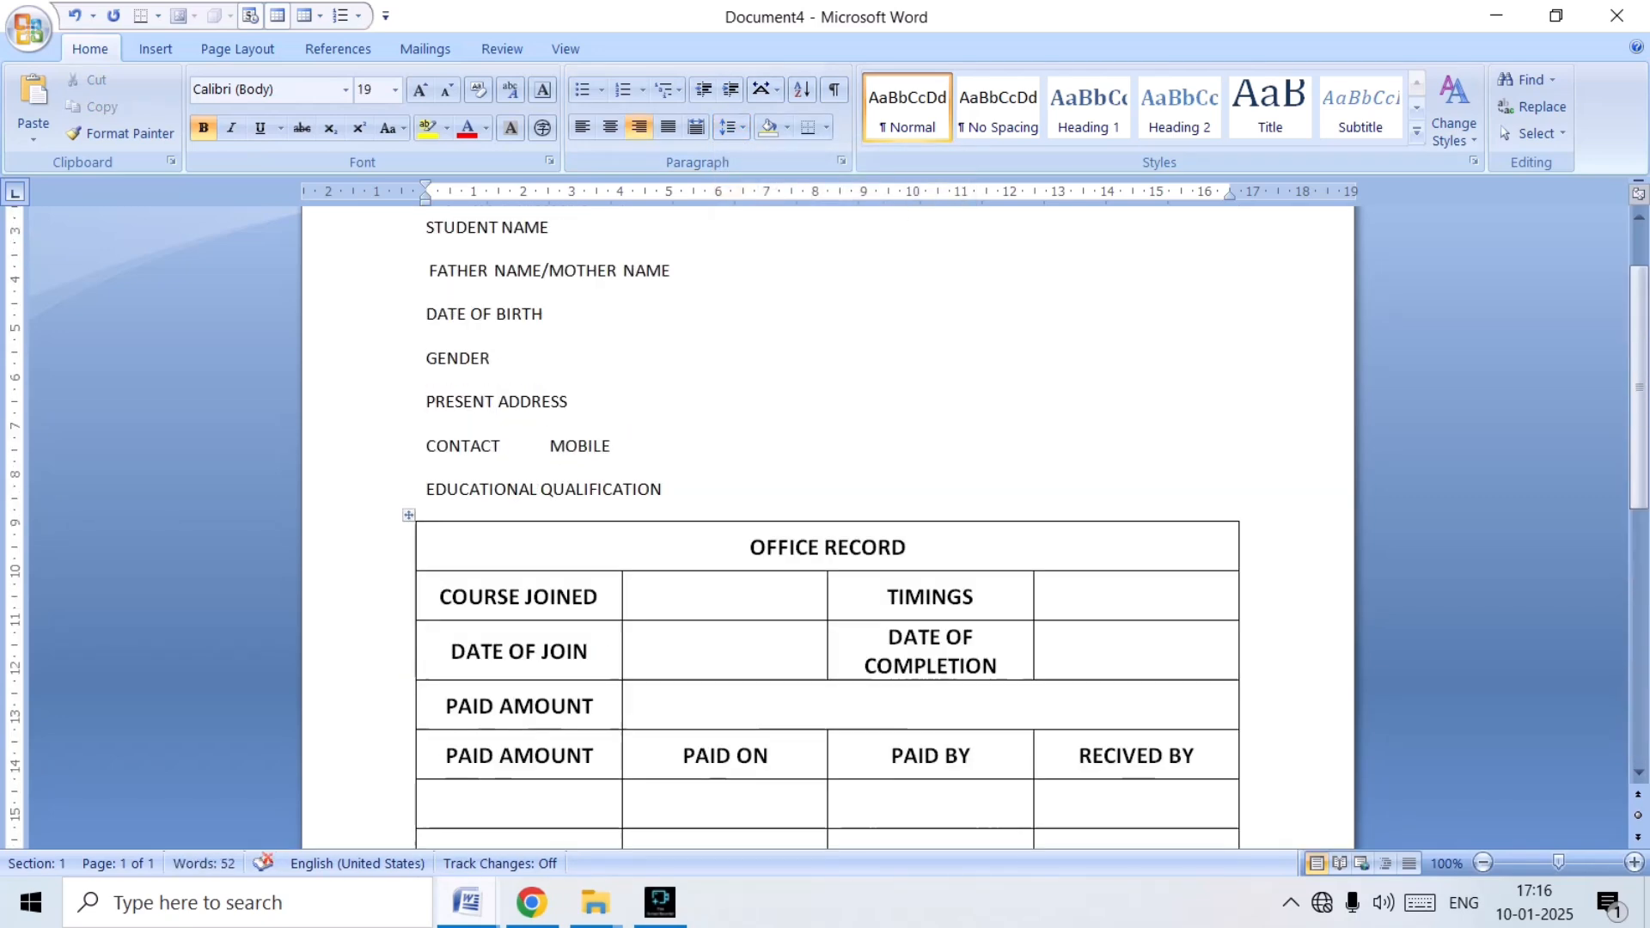
scroll(828, 516, up, 6)
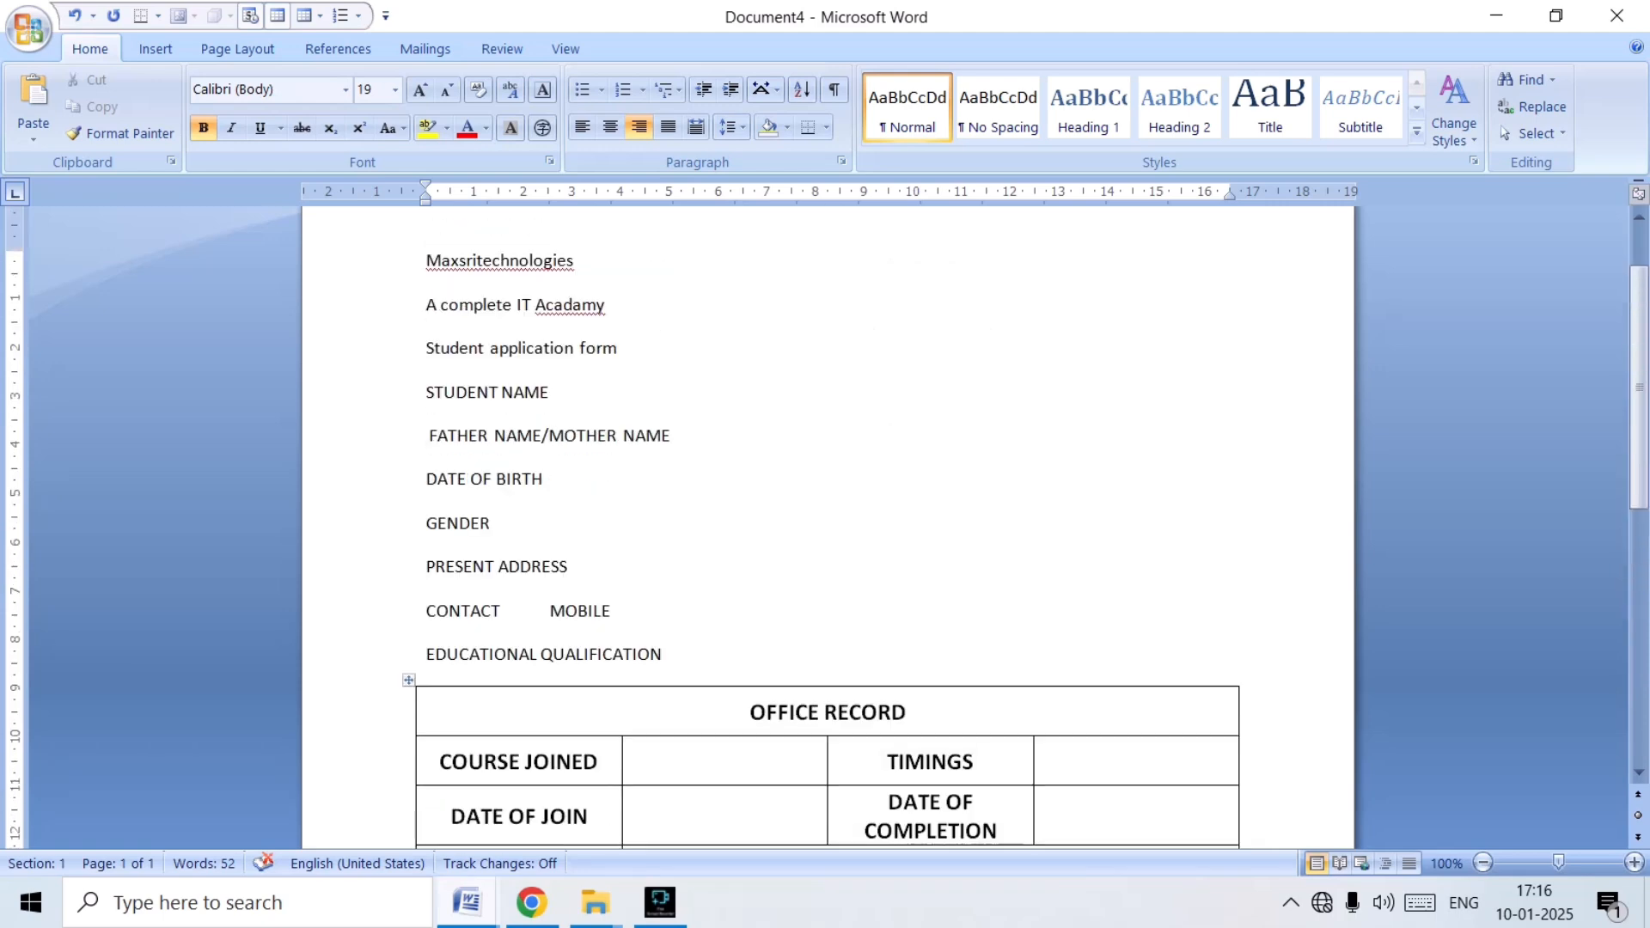
scroll(828, 516, up, 2)
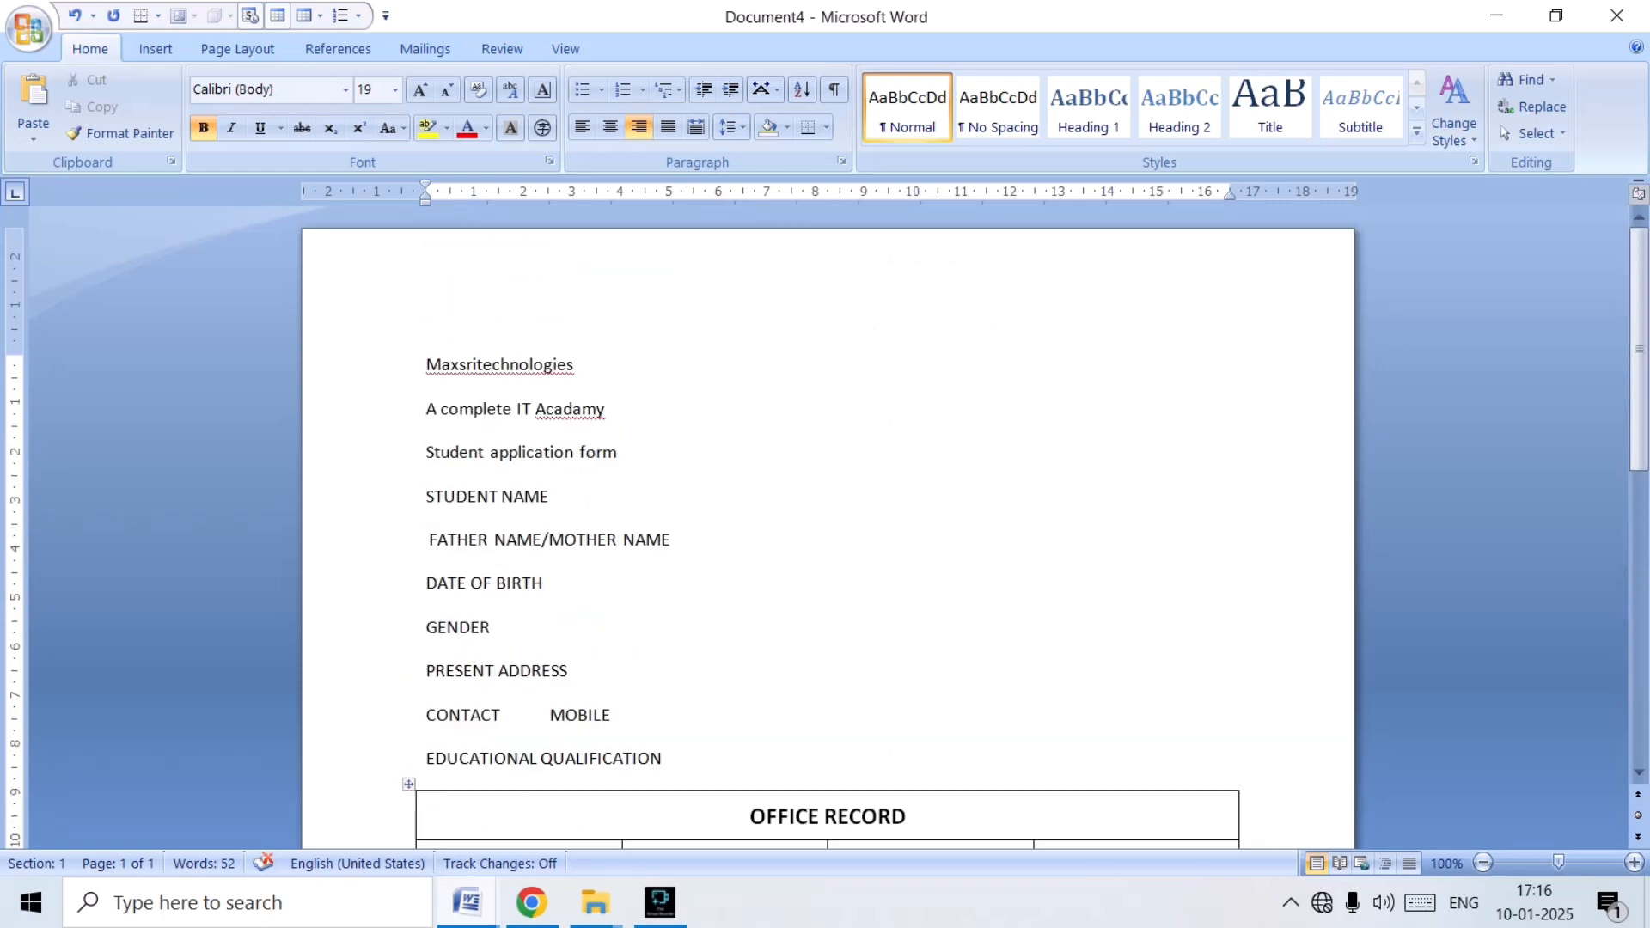
drag(426, 366, 585, 368)
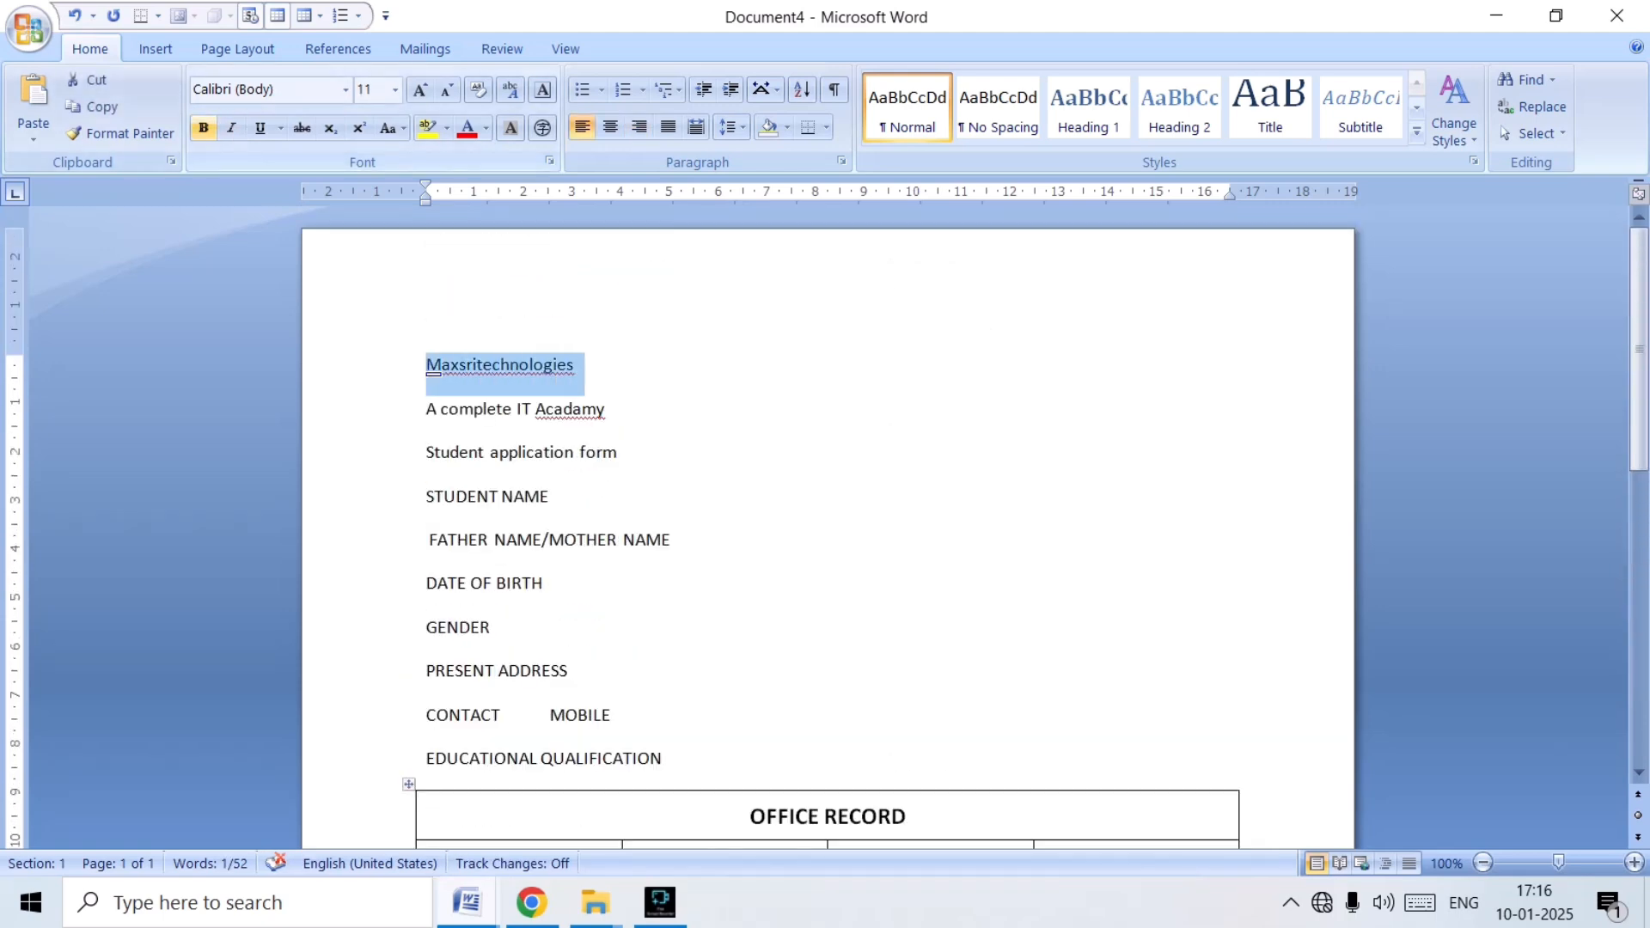
click(203, 128)
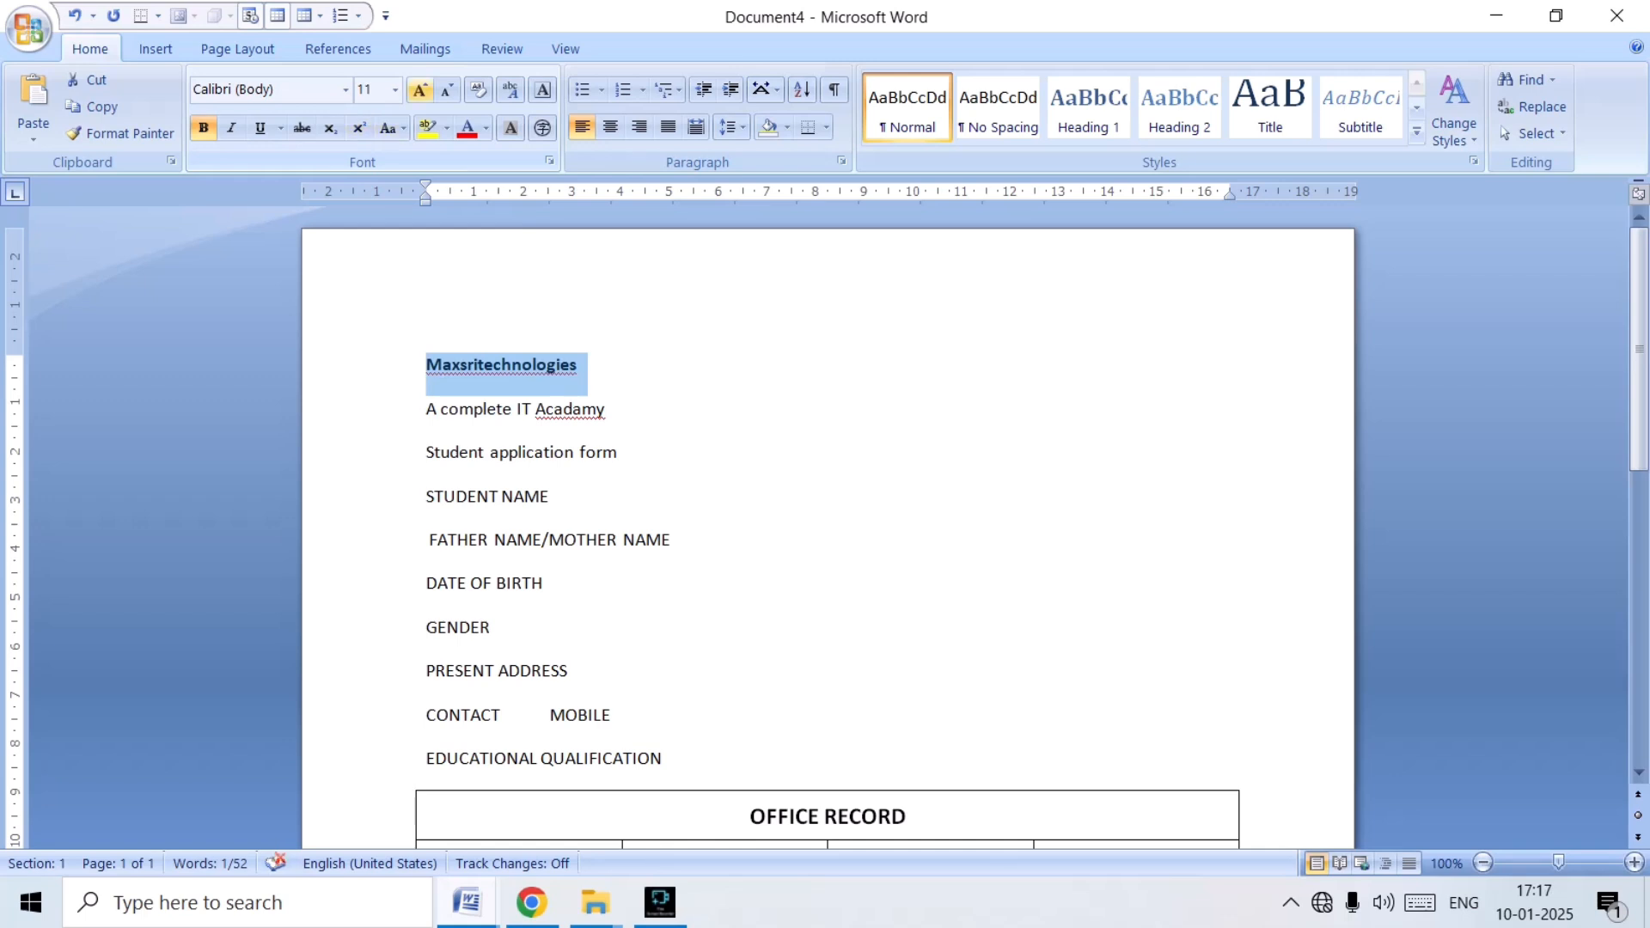
key(ctrl+shift+period)
key(ctrl+shift+period)
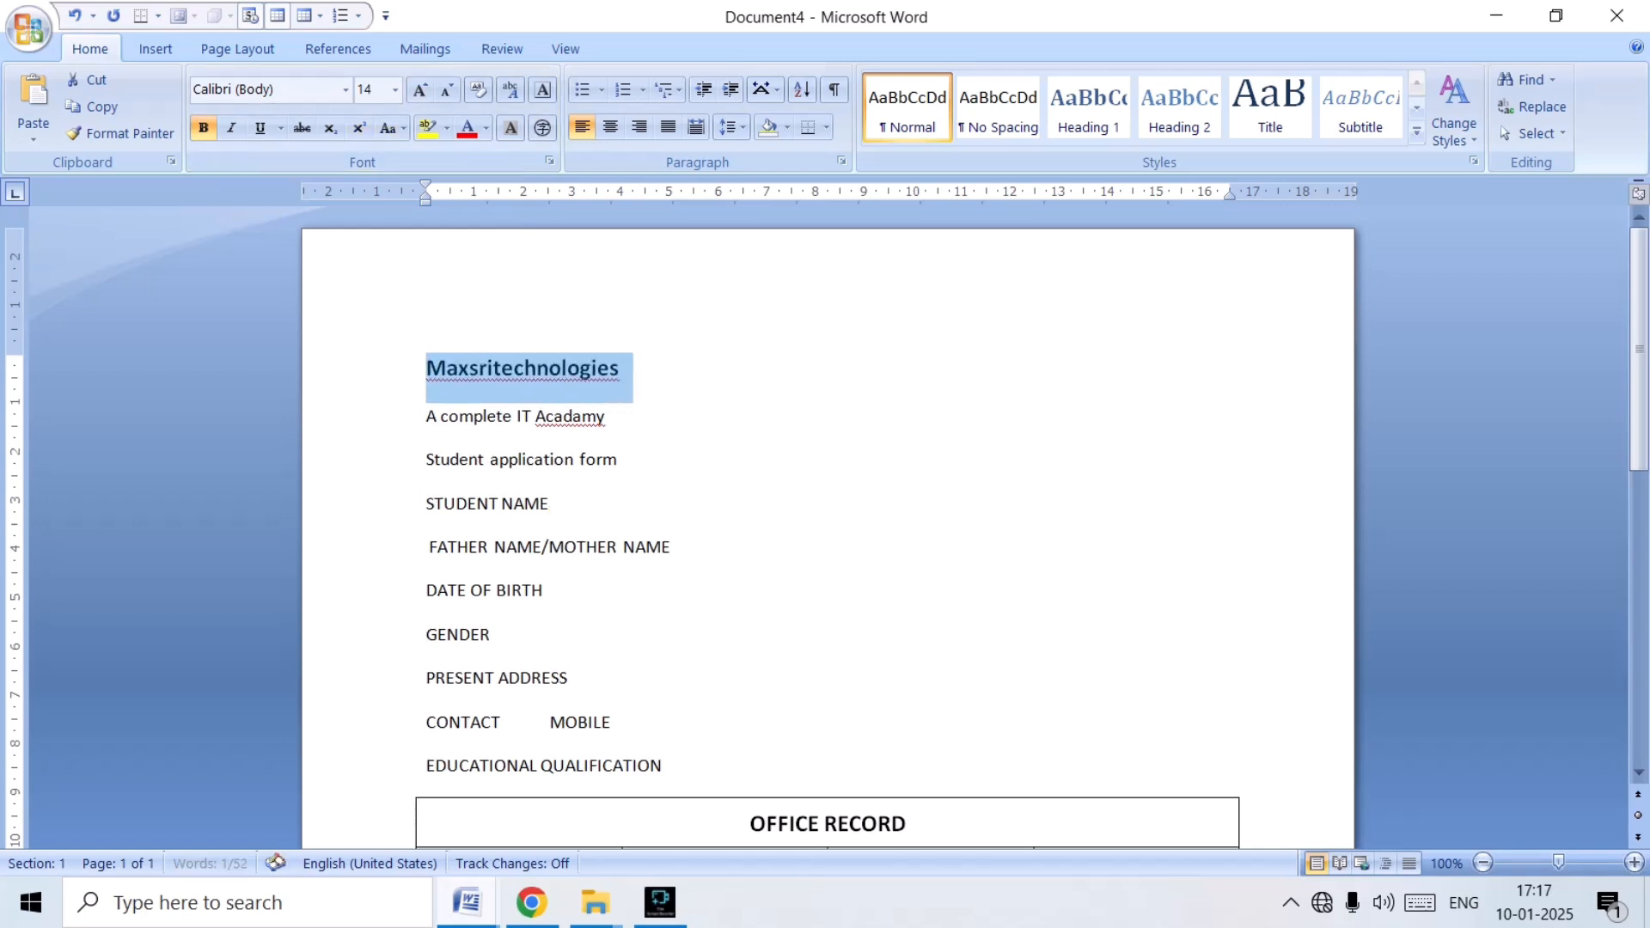
key(ctrl+shift+period)
key(ctrl+shift+period)
key(ctrl+shift+period)
key(ctrl+shift+period)
key(ctrl+shift+period)
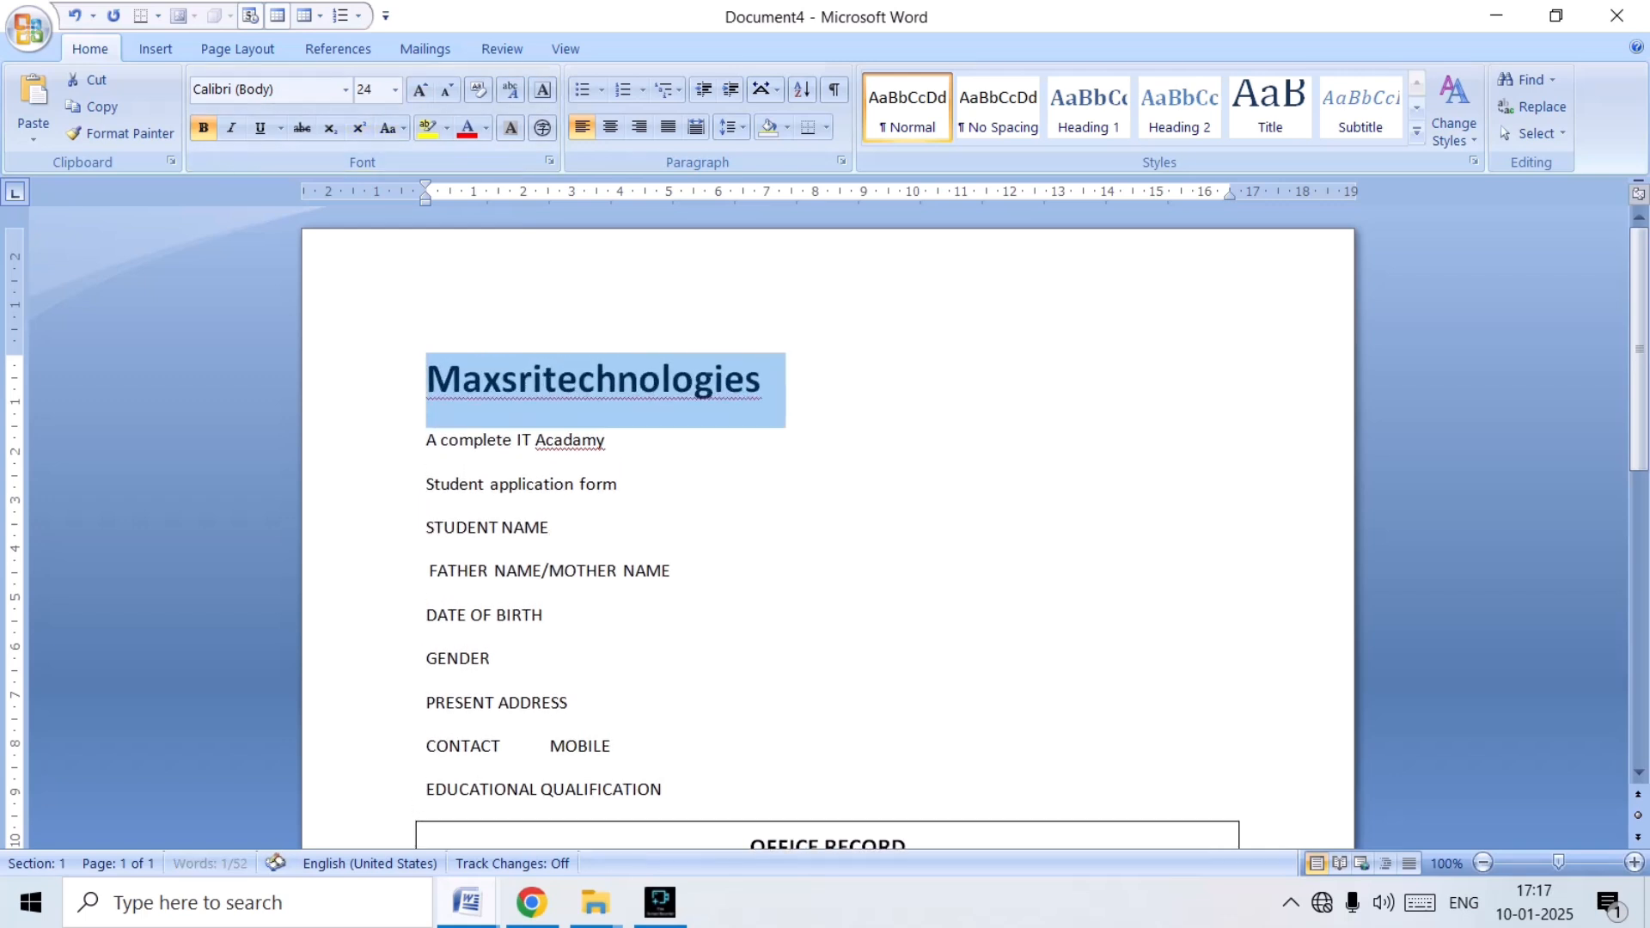
key(ctrl+e)
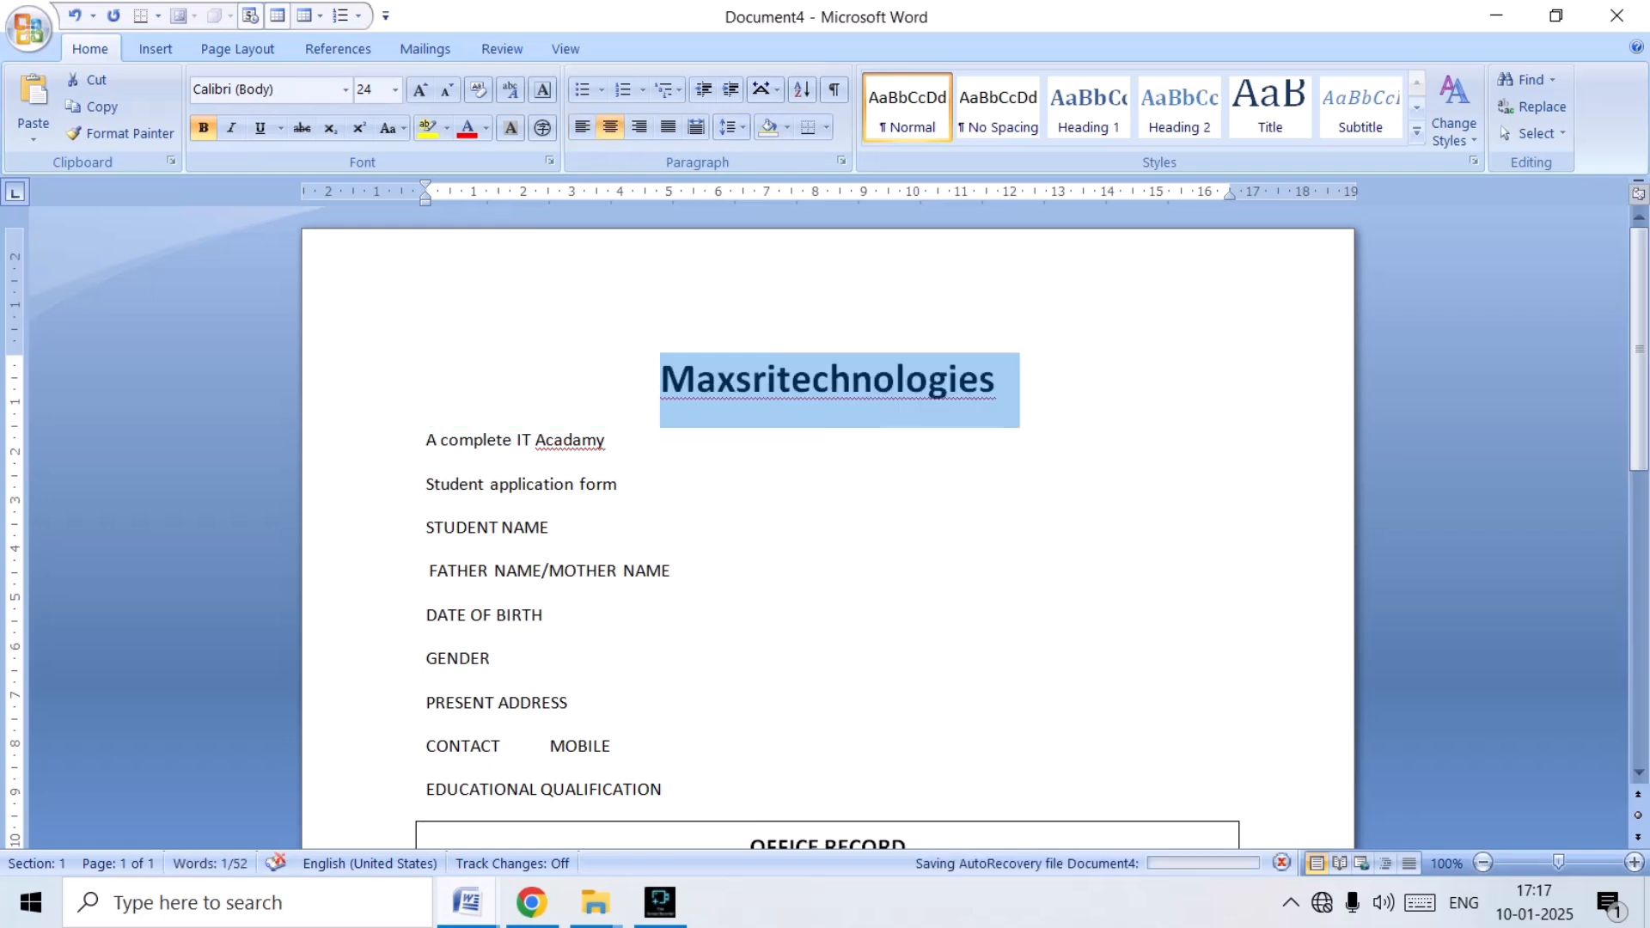
Convert the Maxsritechnologies title to uppercase and enlarge it to size 32.
key(shift+F3)
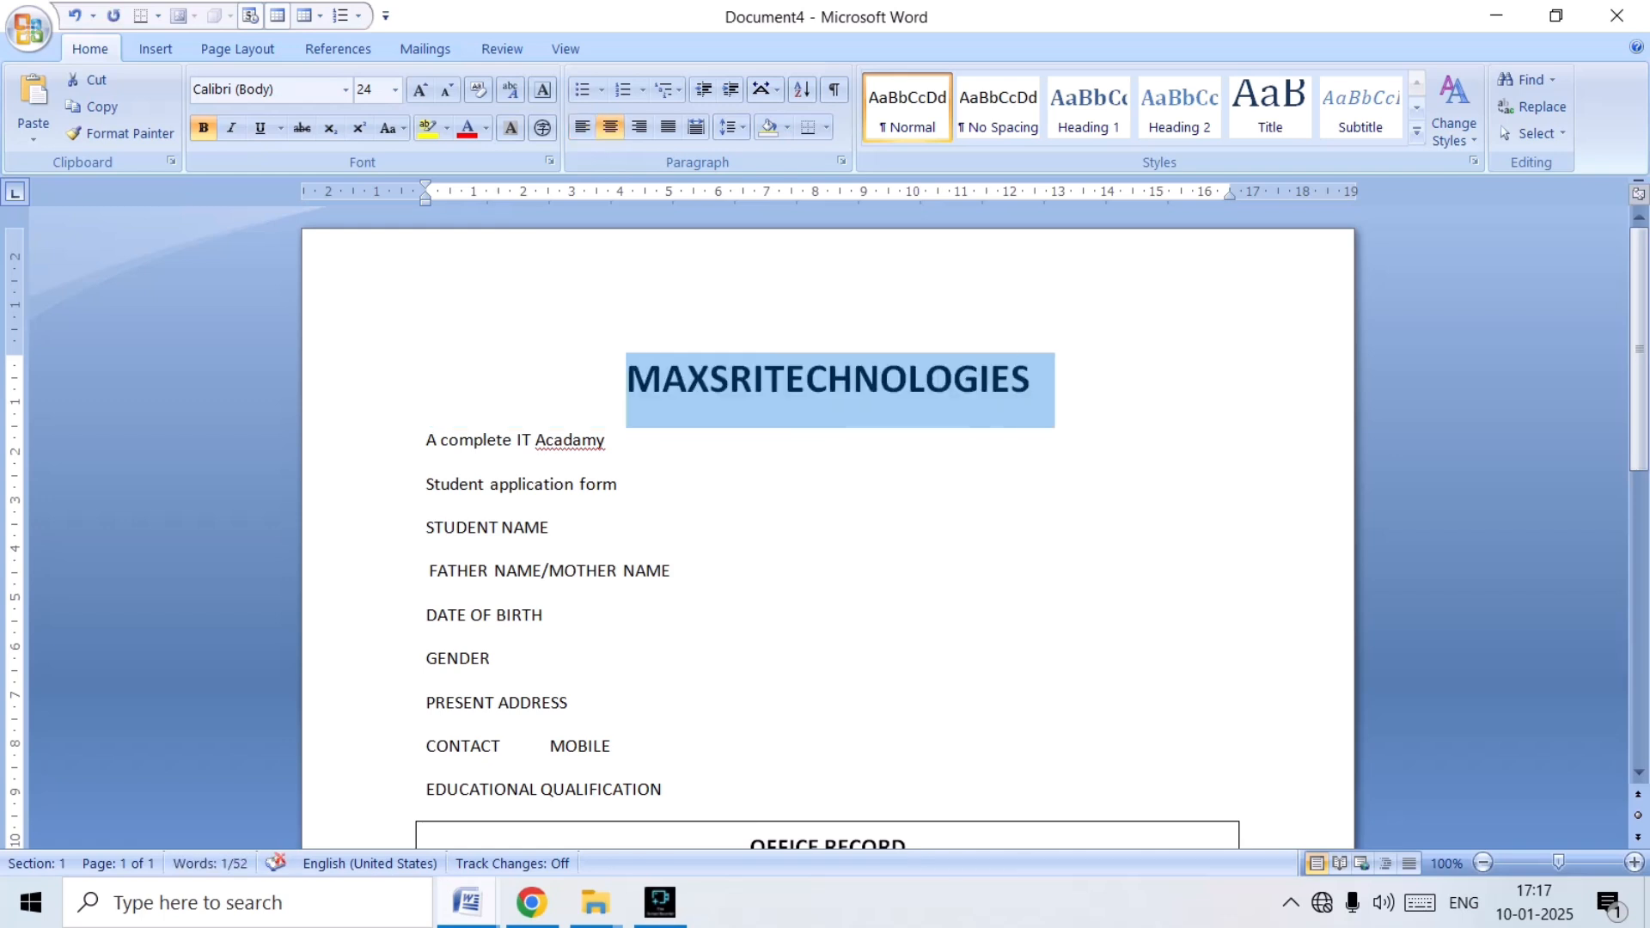
key(ctrl+bracketright)
key(ctrl+bracketright)
key(ctrl+bracketright)
key(ctrl+bracketright)
key(ctrl+bracketright)
key(ctrl+bracketright)
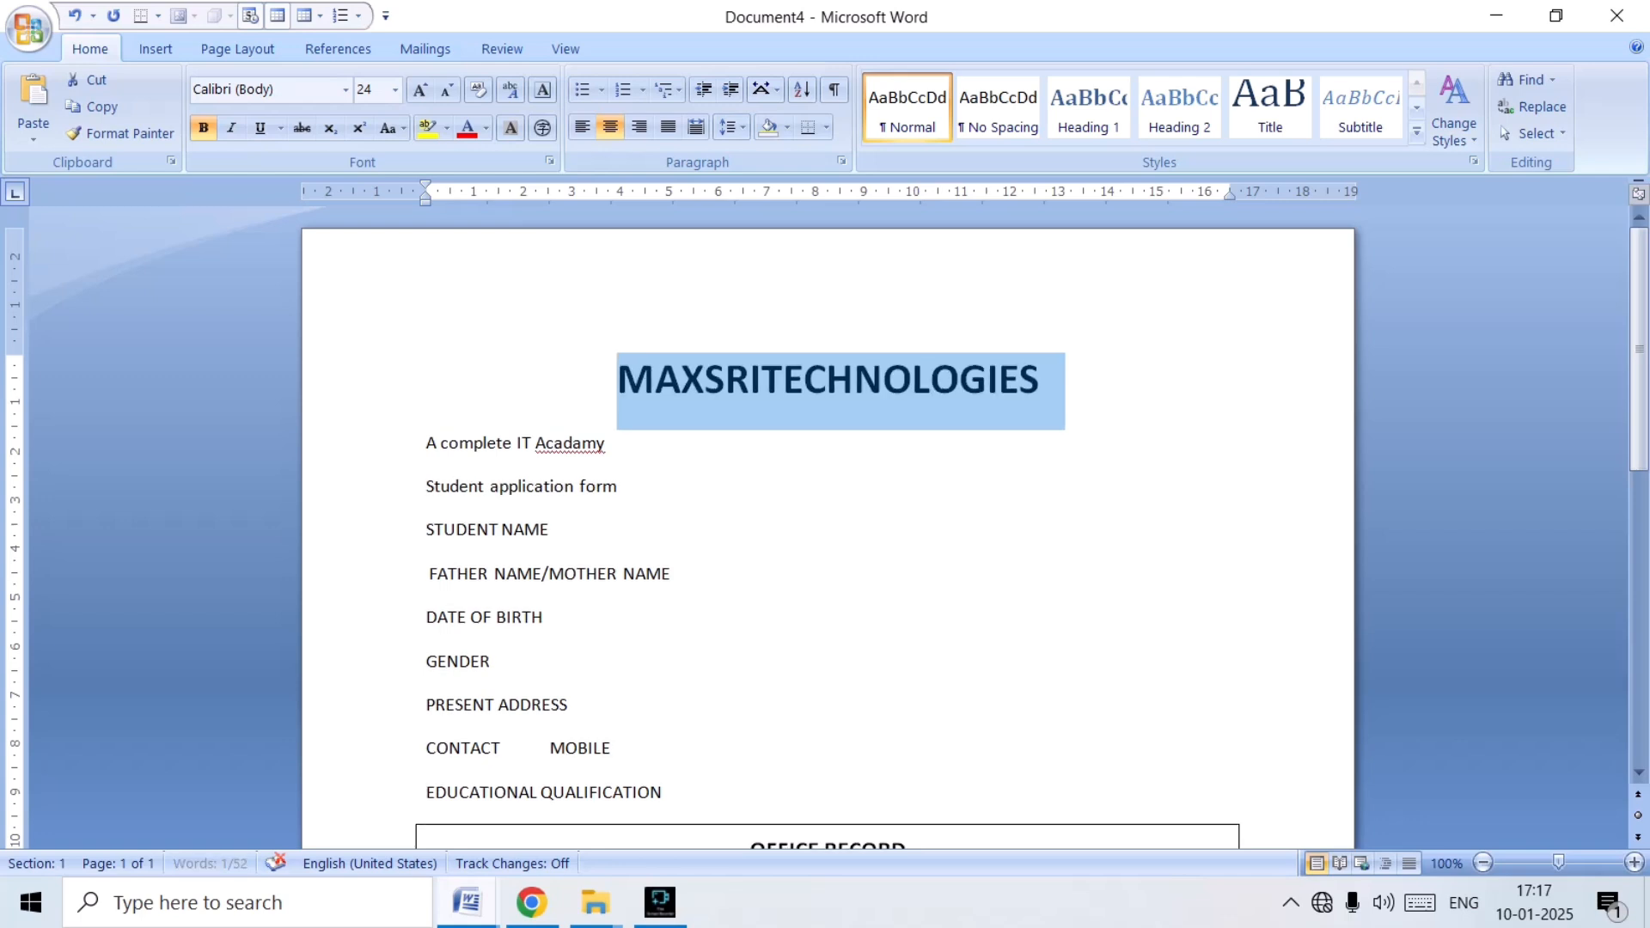
key(ctrl+bracketright)
key(ctrl+bracketright)
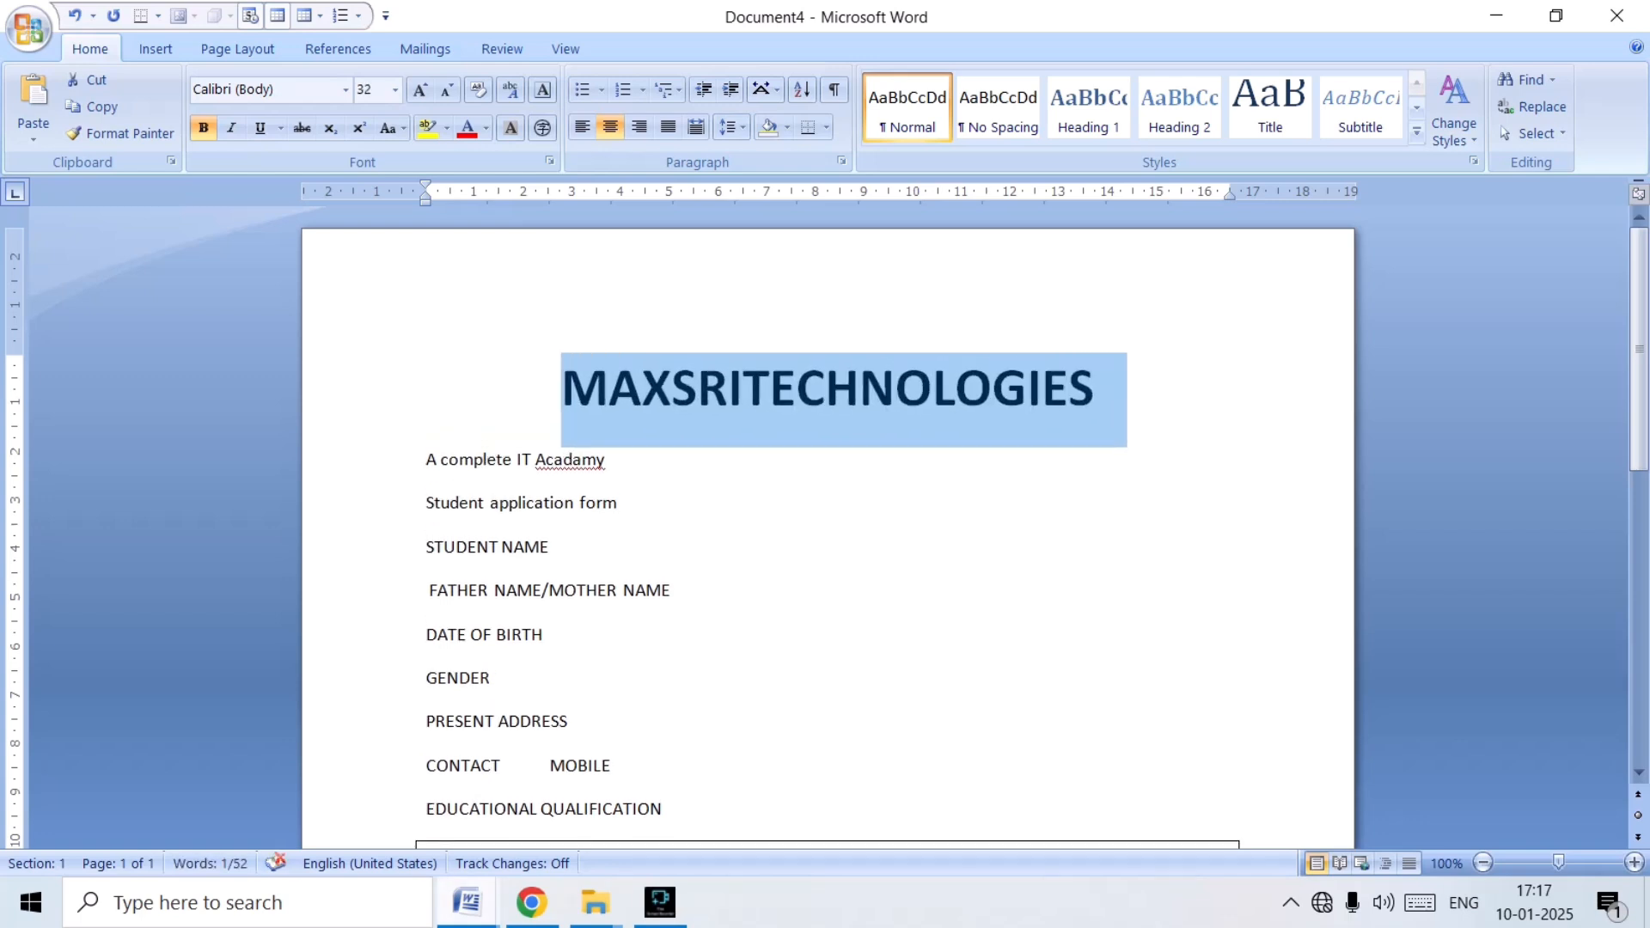
Centre the "A complete IT Acadamy" and "Student application form" lines below the title.
key(Right)
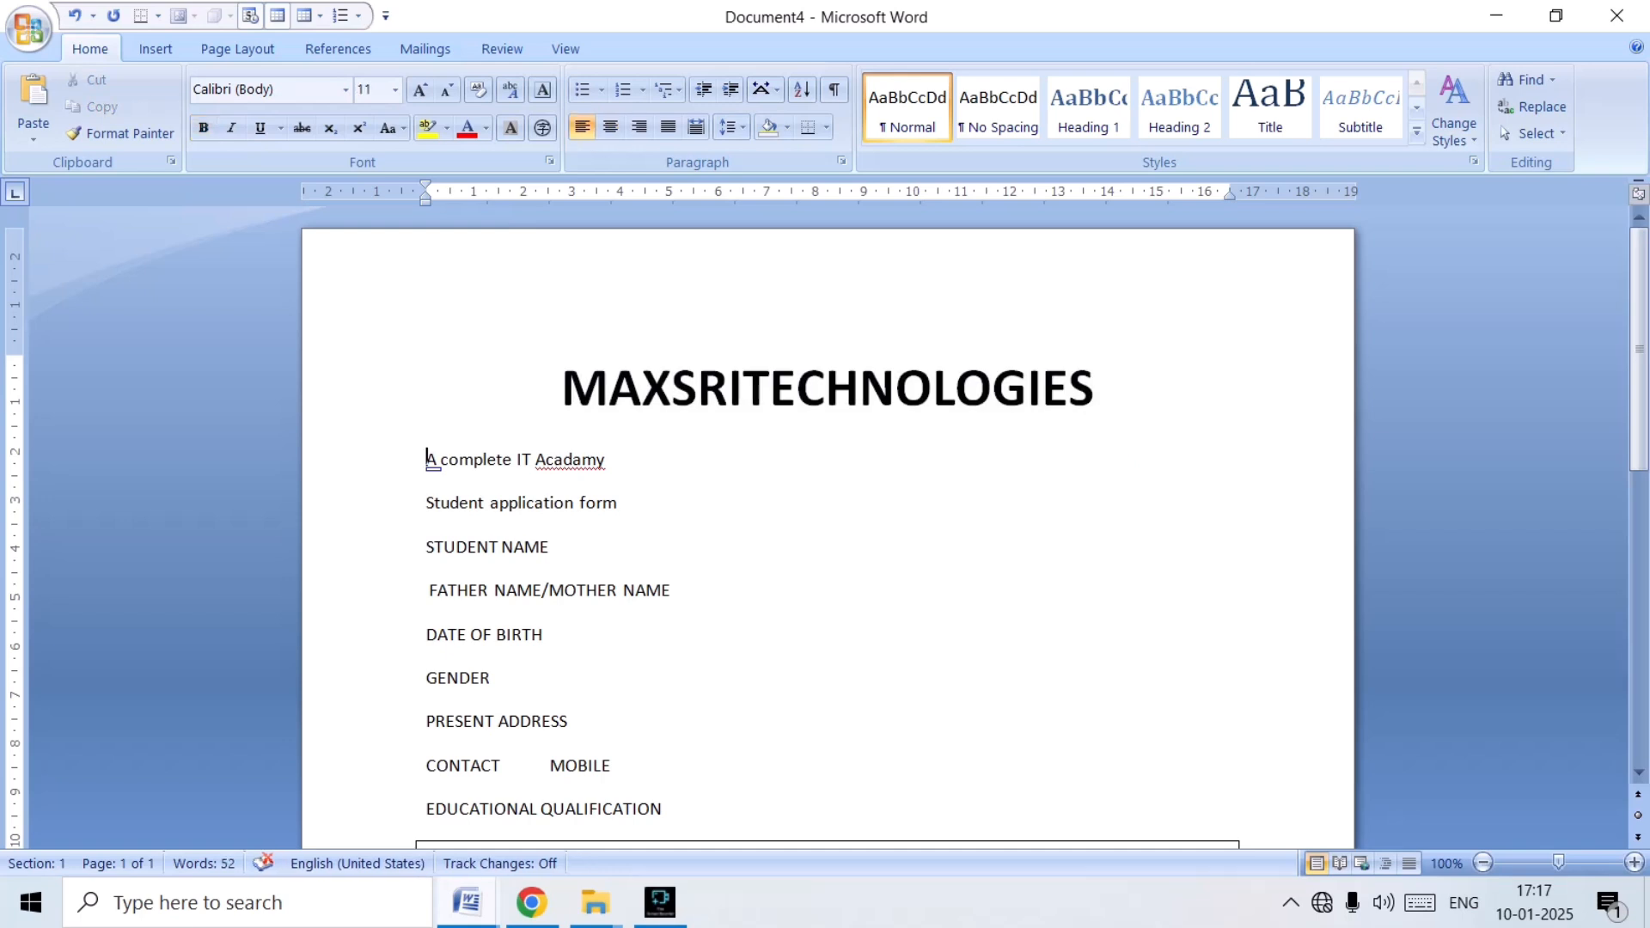
key(ctrl+e)
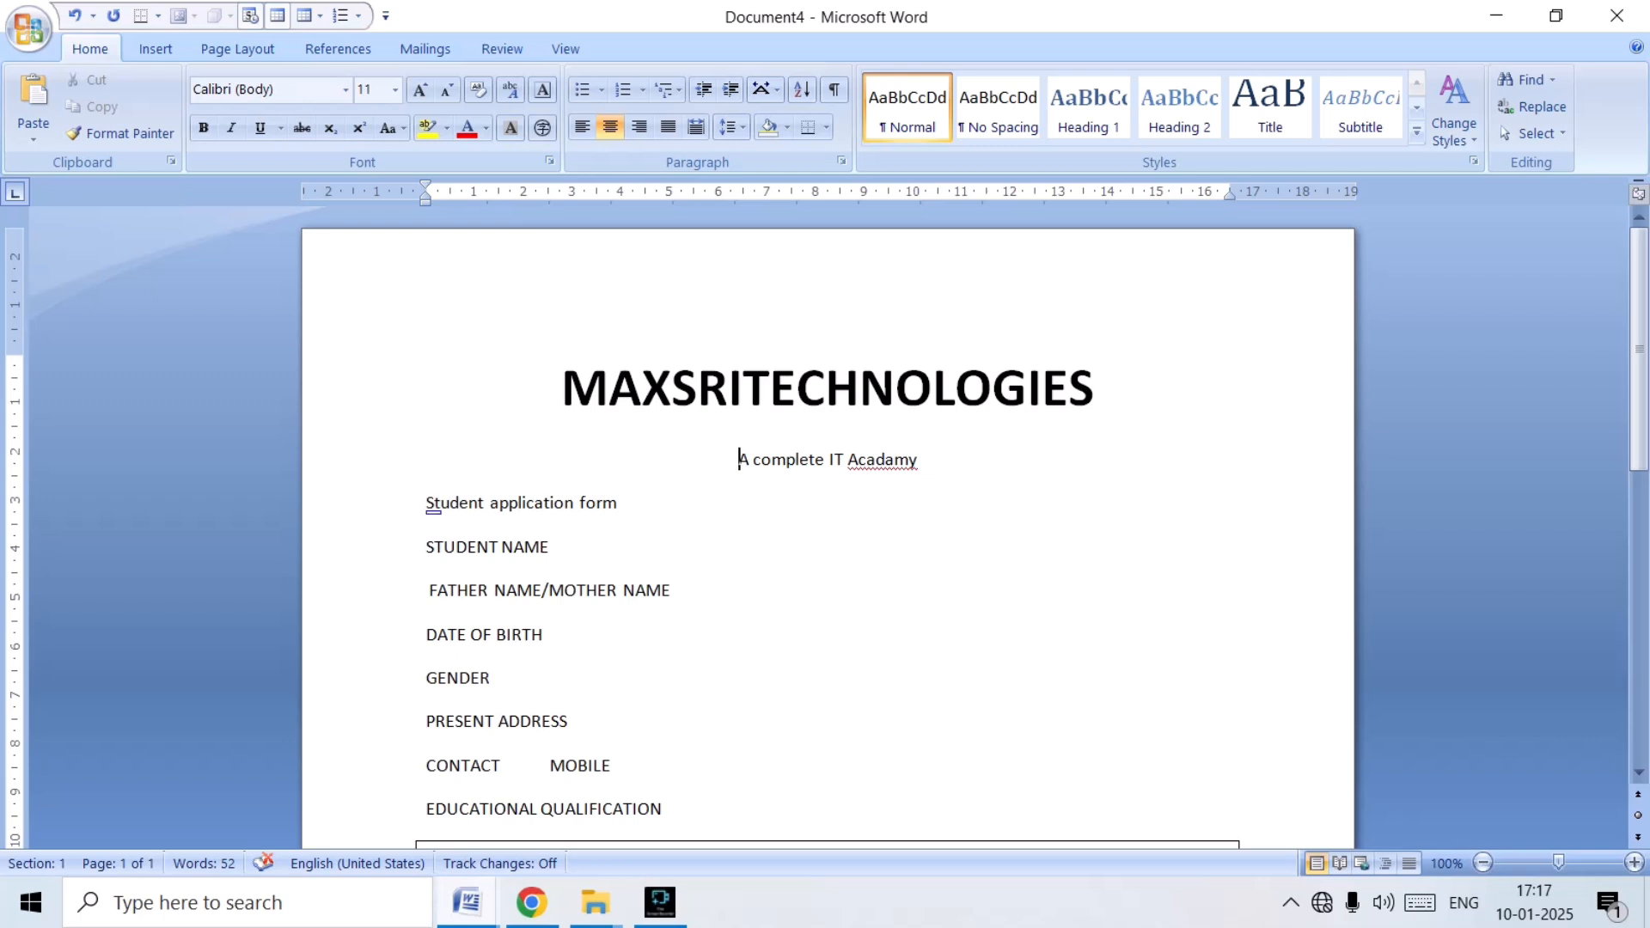
click(435, 502)
key(Left)
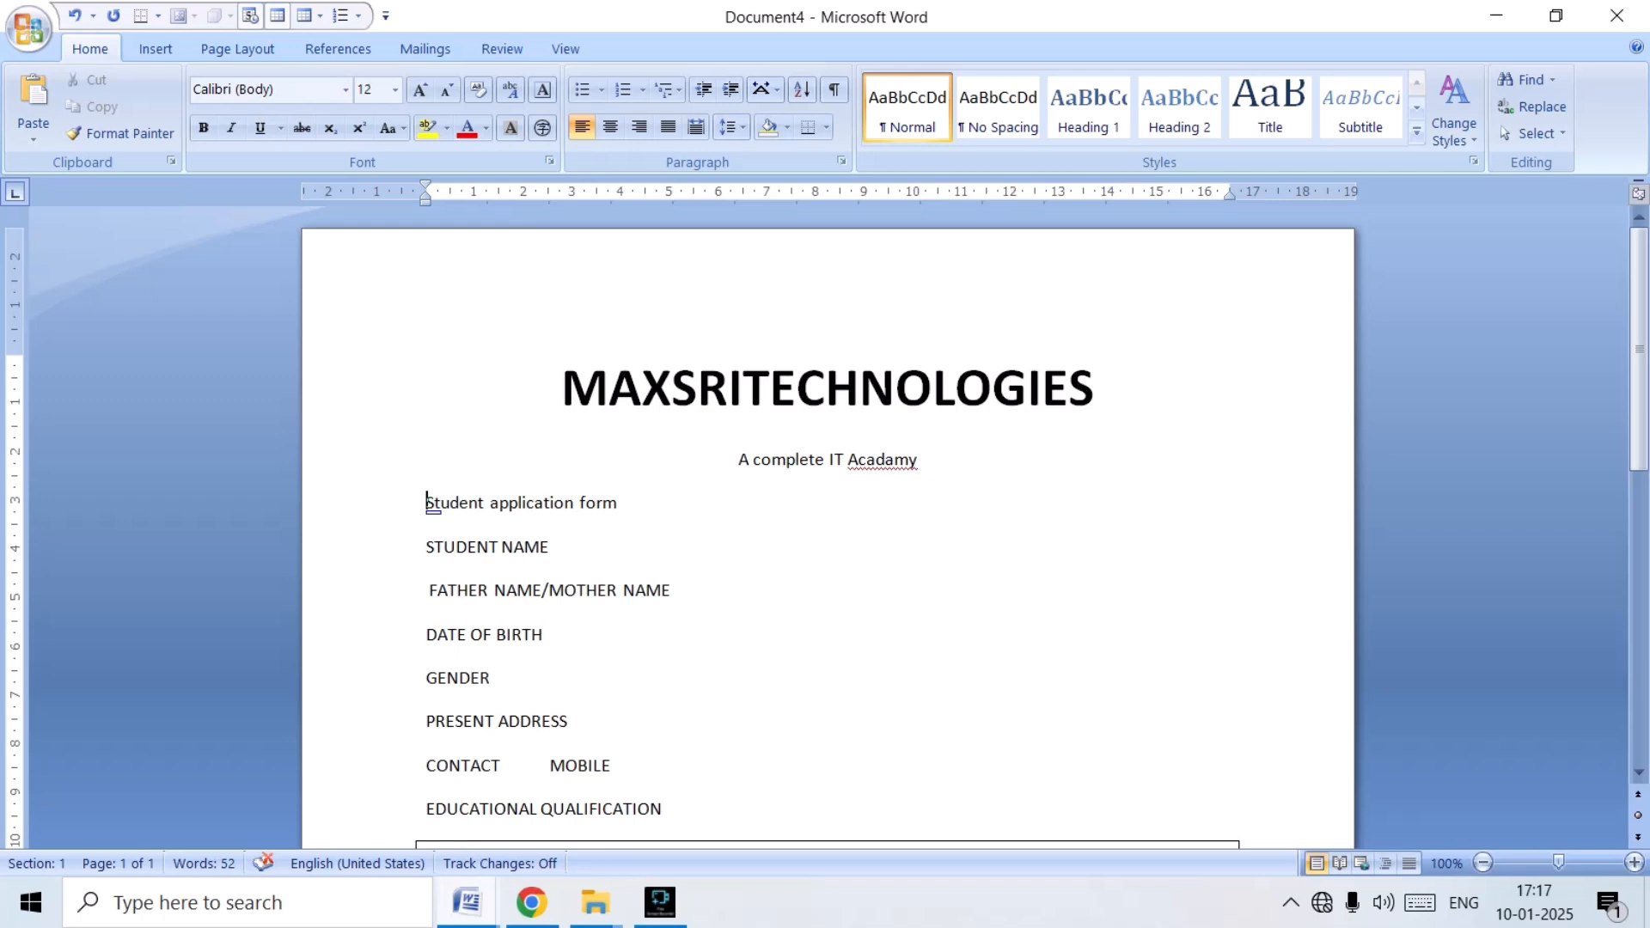
key(ctrl+e)
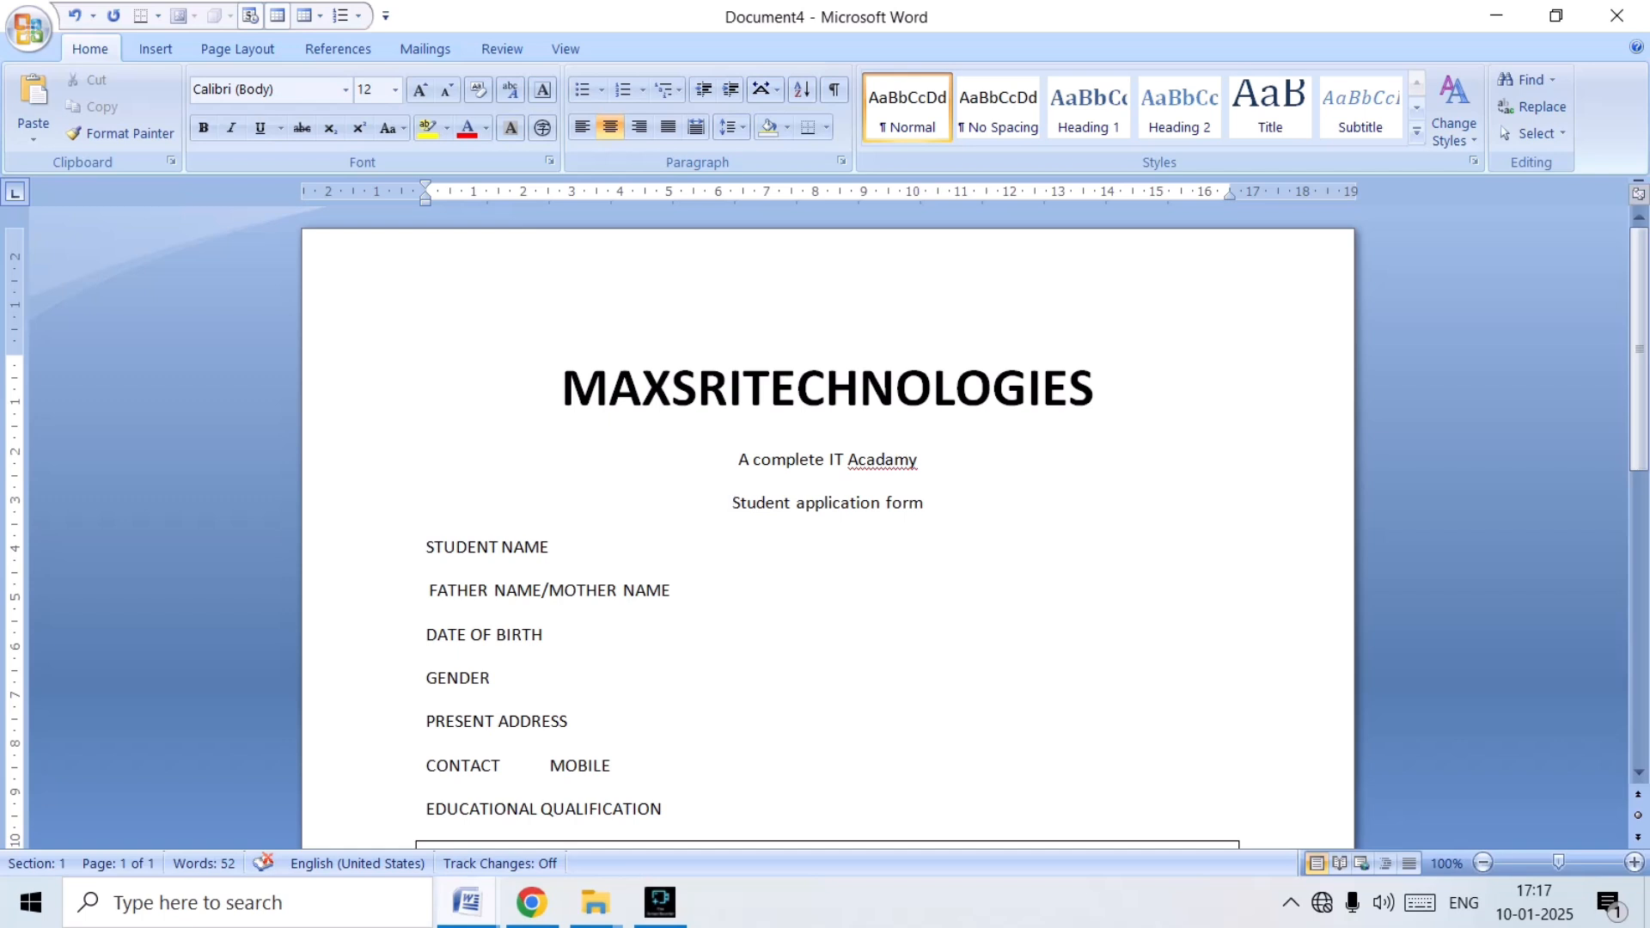
Format the "Student application form" line as bold, size 16 and all capitals.
drag(732, 502, 933, 507)
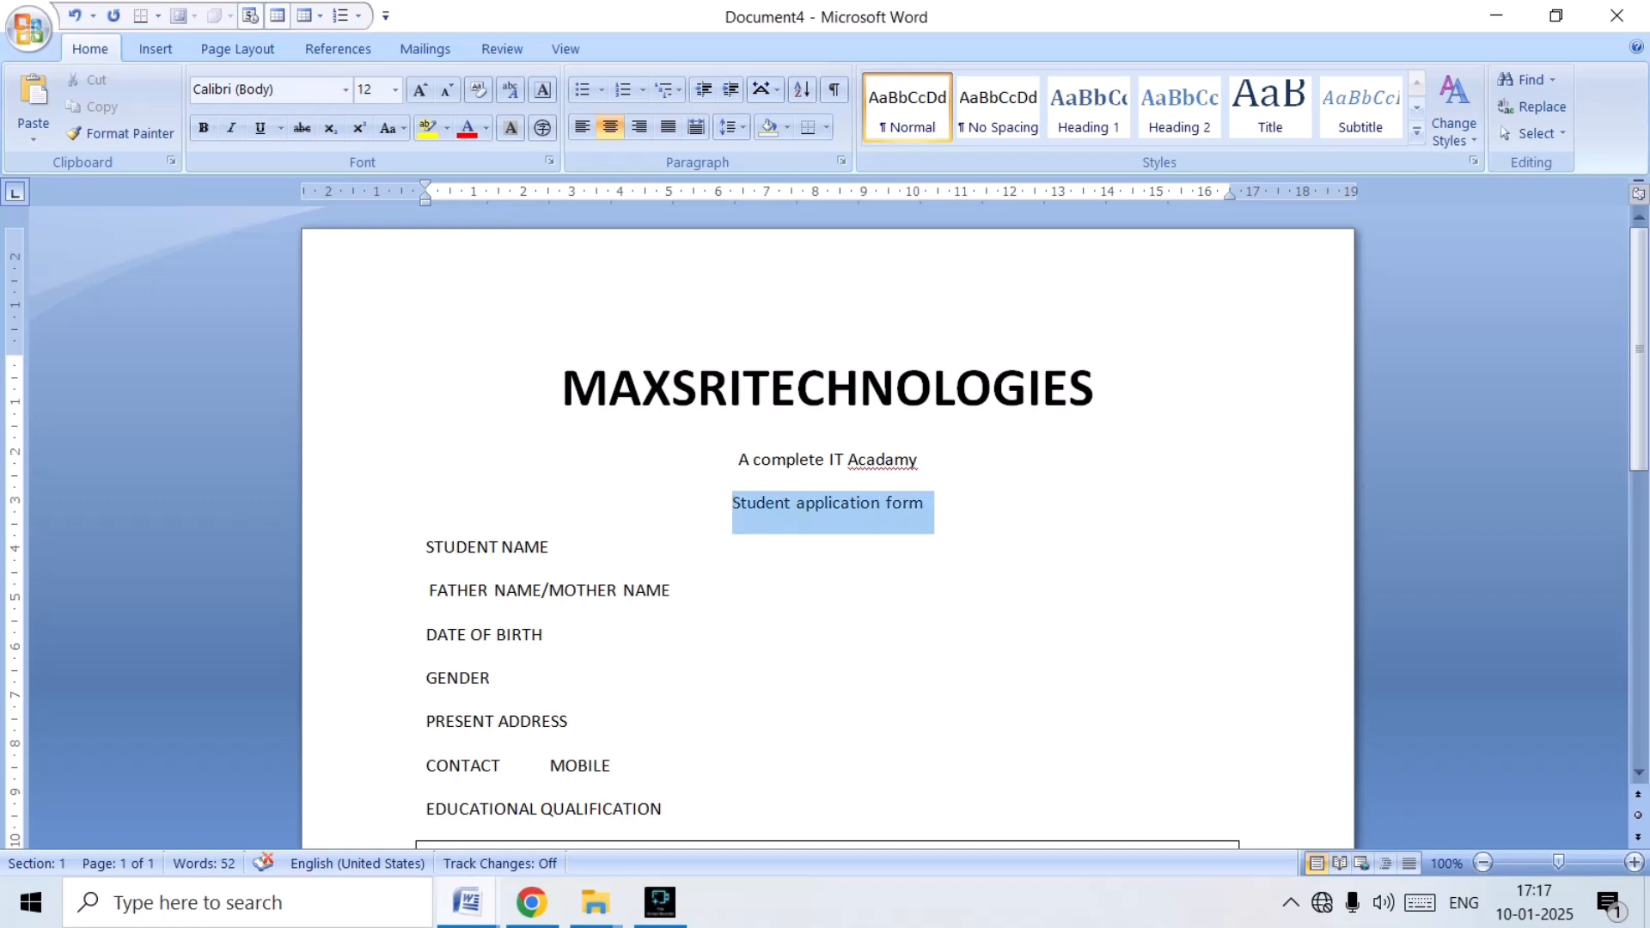
key(ctrl+b)
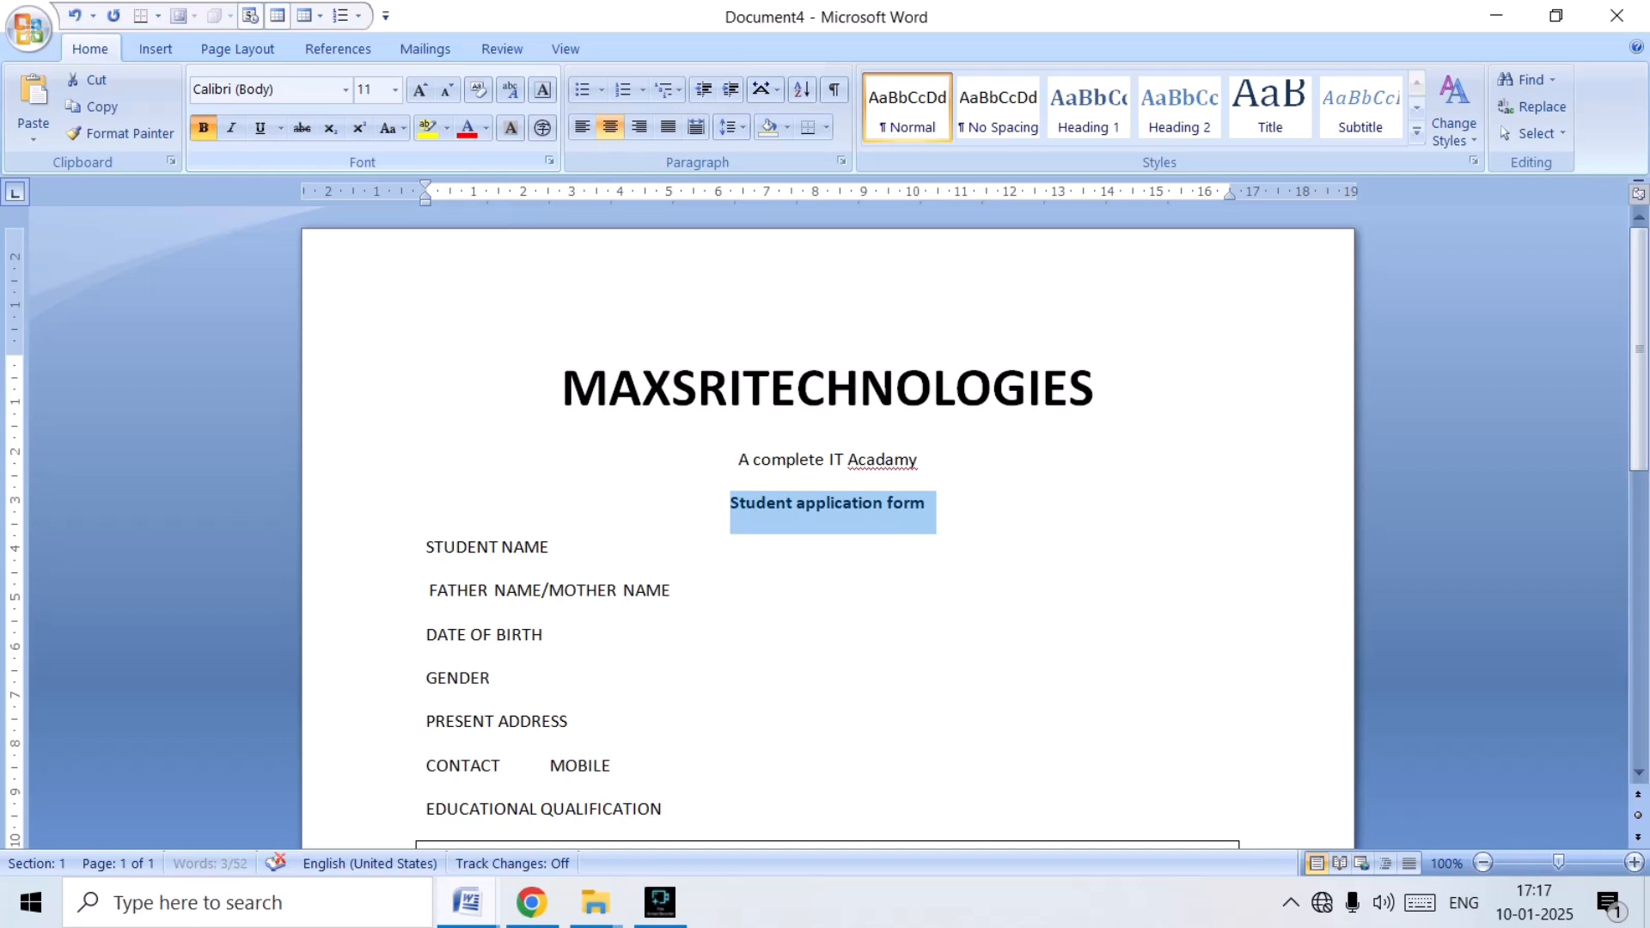
key(ctrl+shift+period)
key(ctrl+shift+period)
key(ctrl+shift+period)
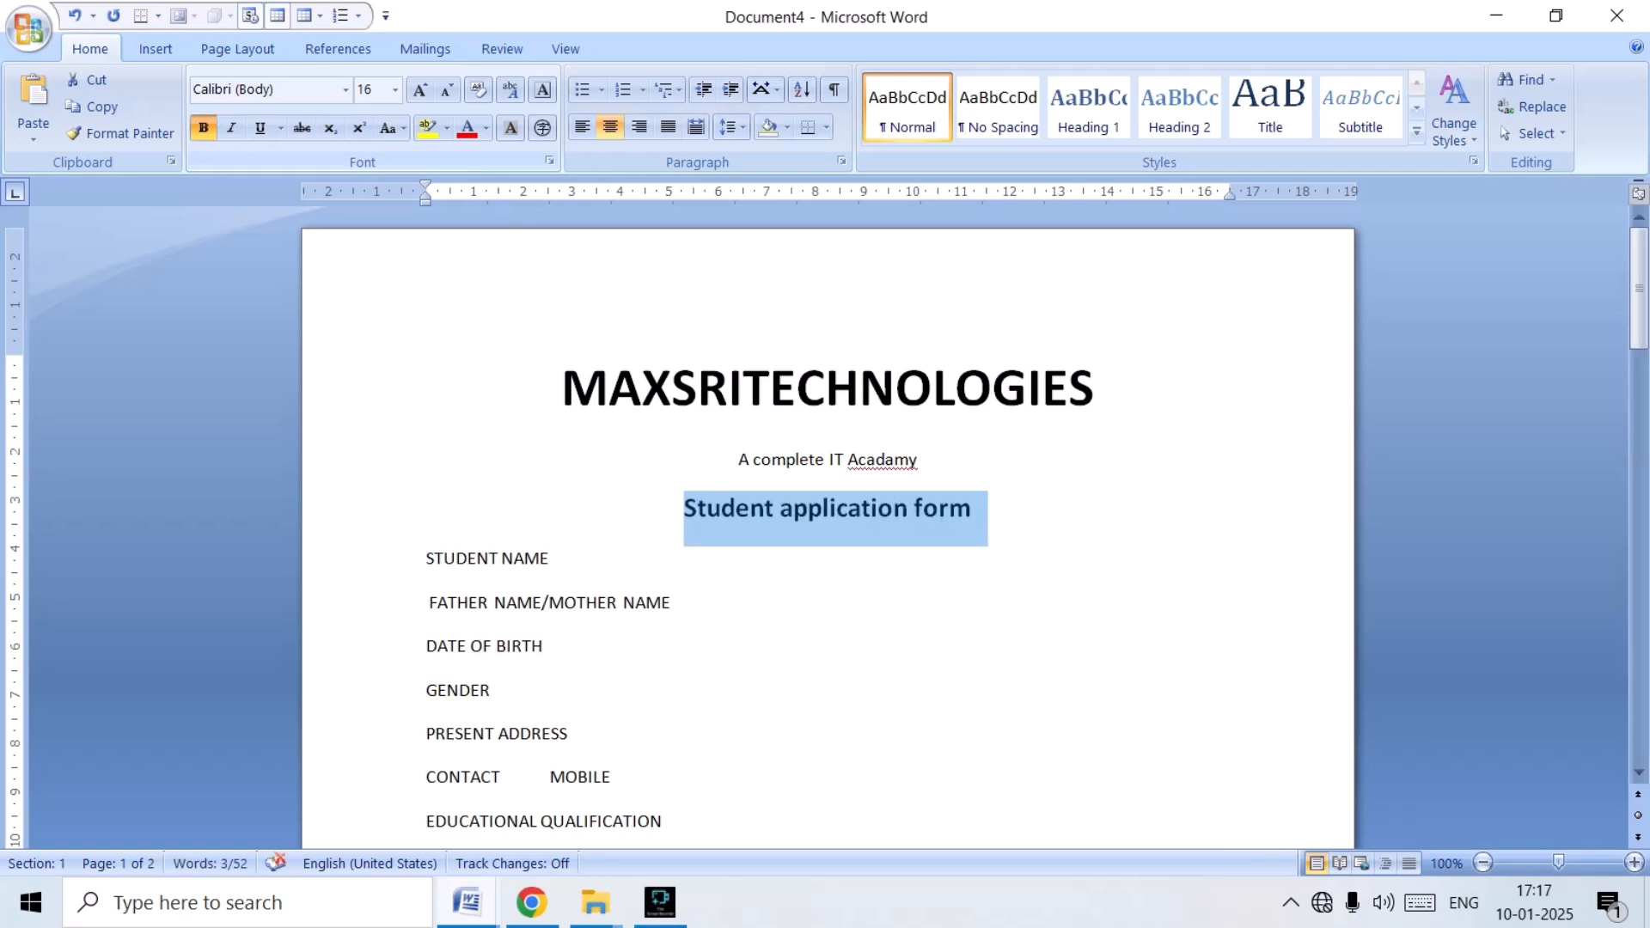
key(ctrl+shift+a)
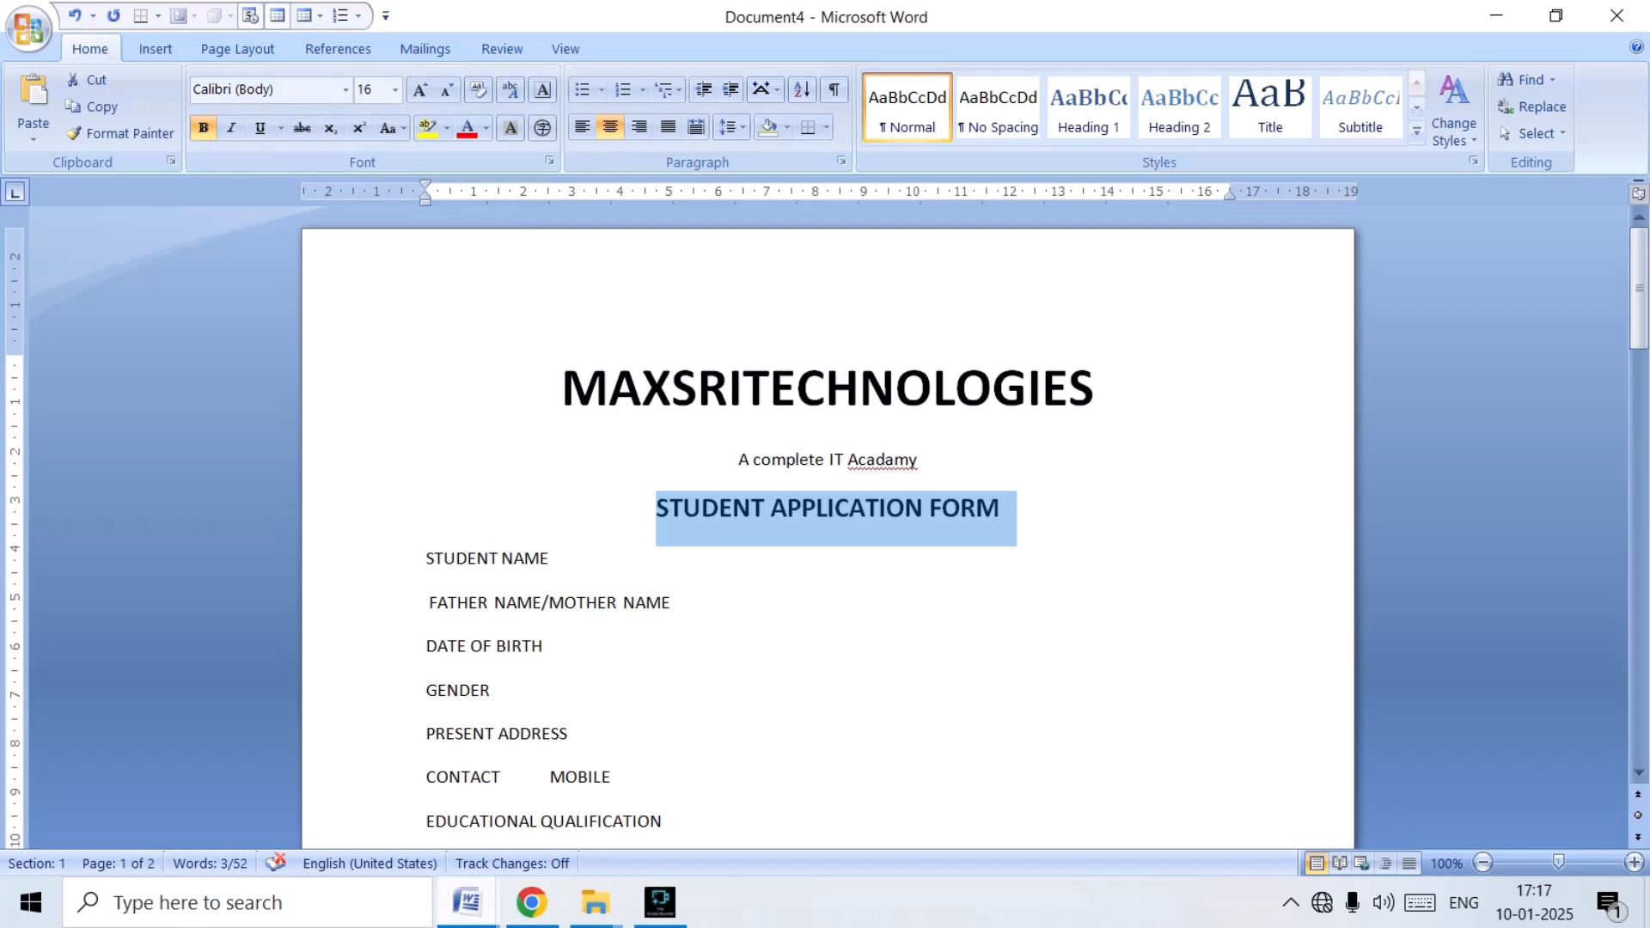
Examine the heading layout and field lines at the start of APP (1) and return to Document4.
click(467, 902)
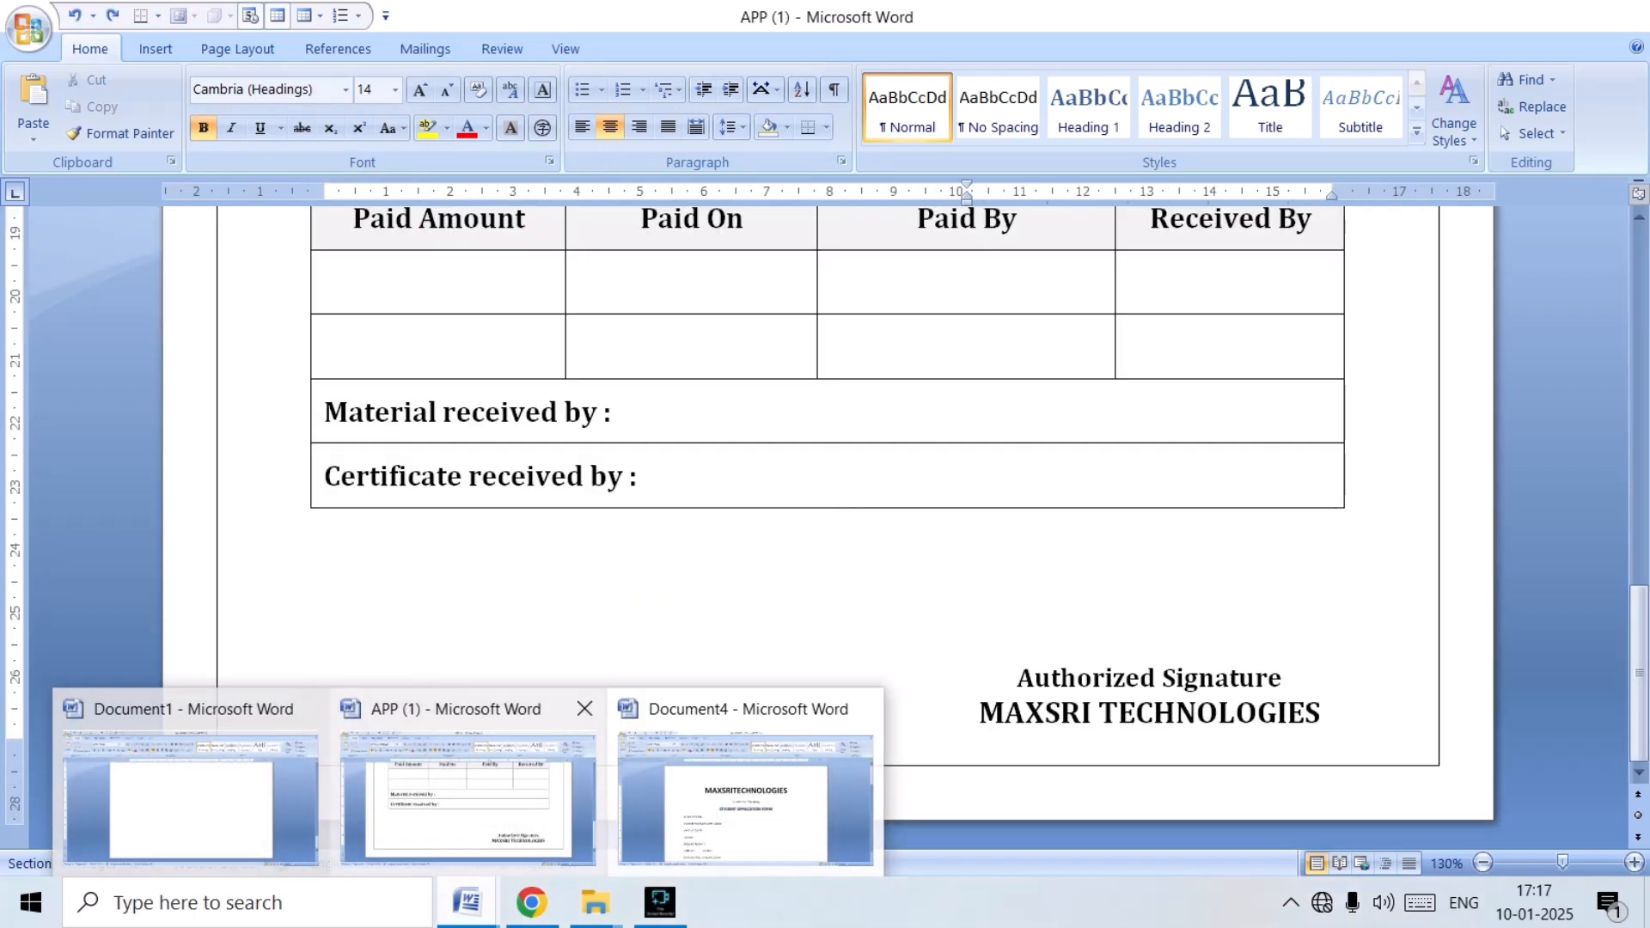
click(469, 799)
click(467, 903)
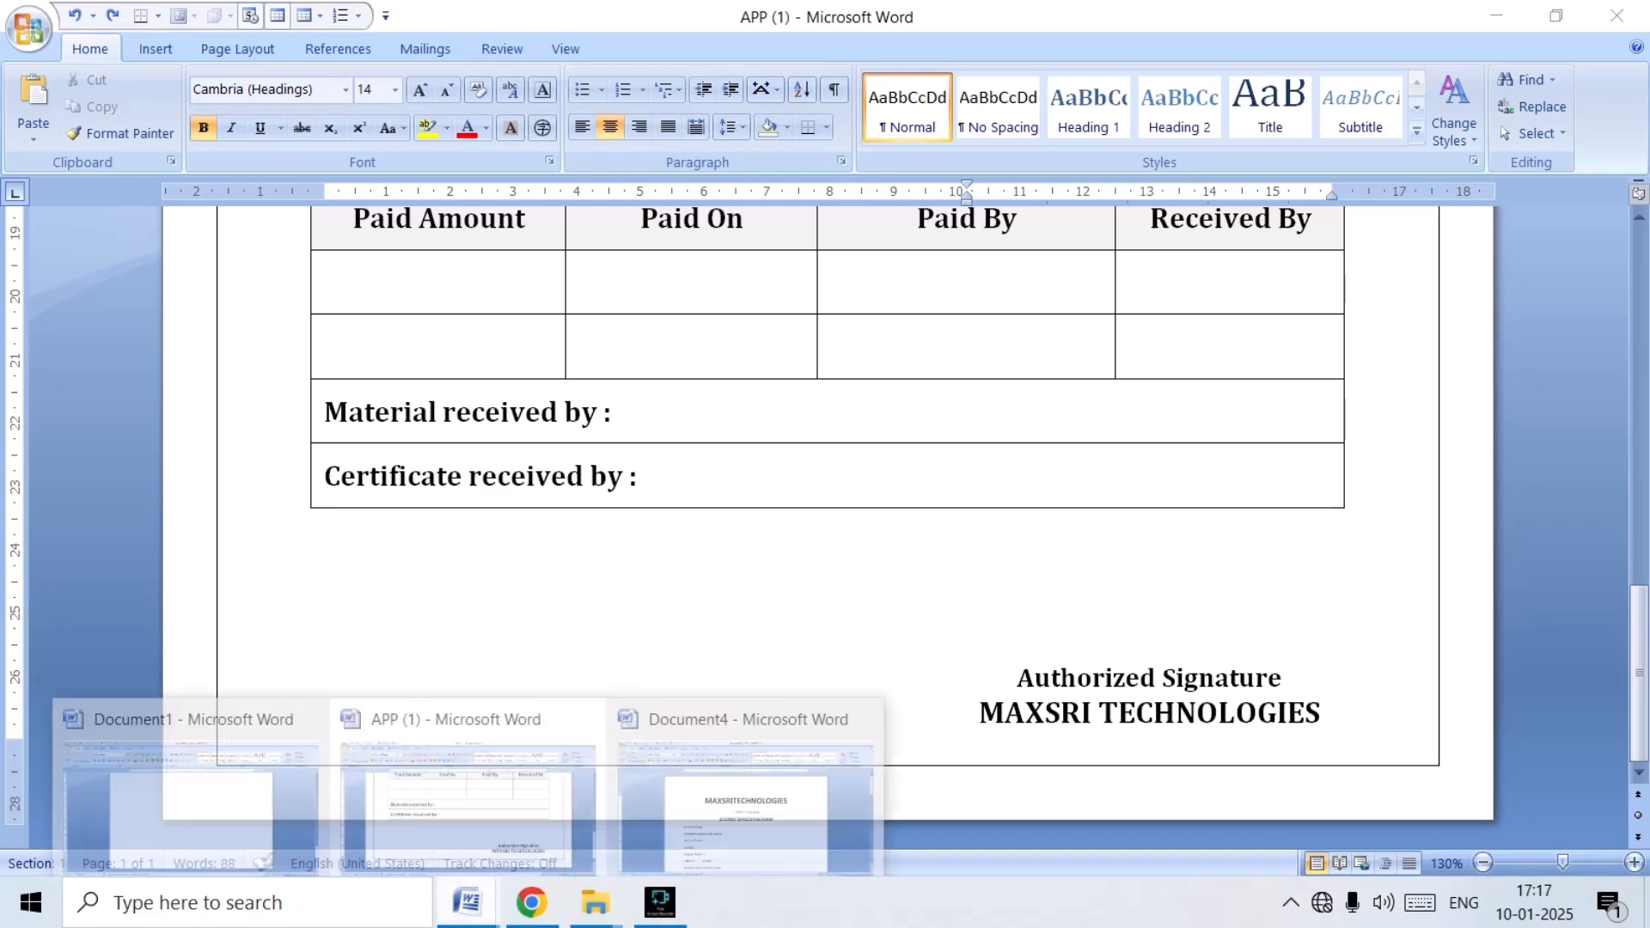
click(468, 790)
scroll(826, 516, up, 15)
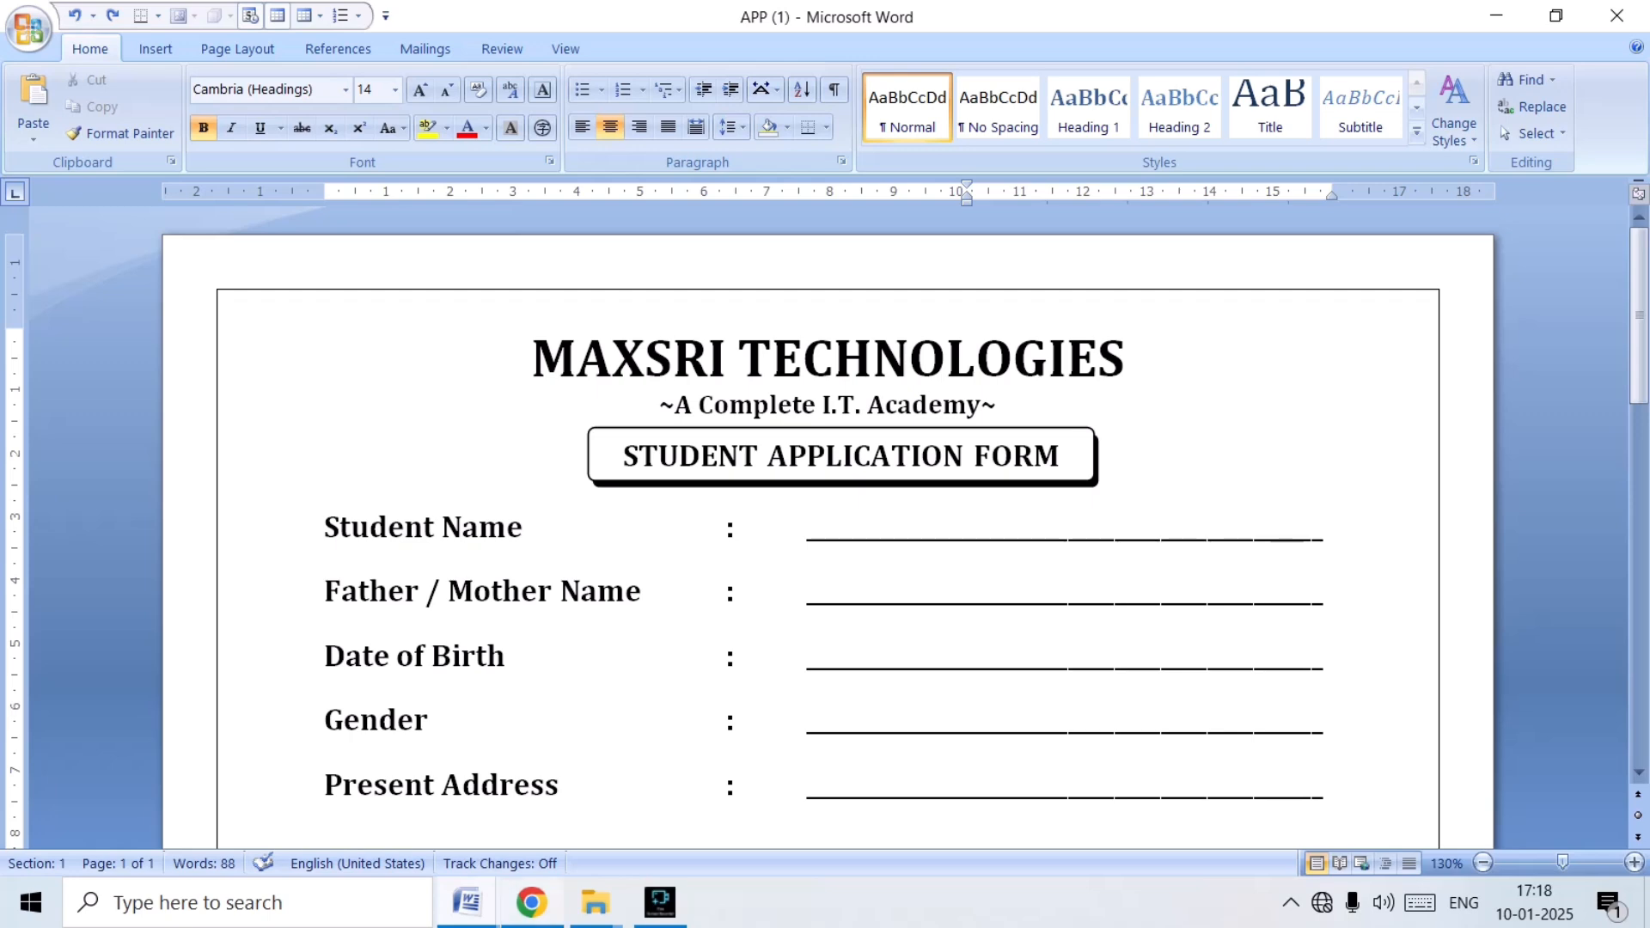
mouse_move(466, 903)
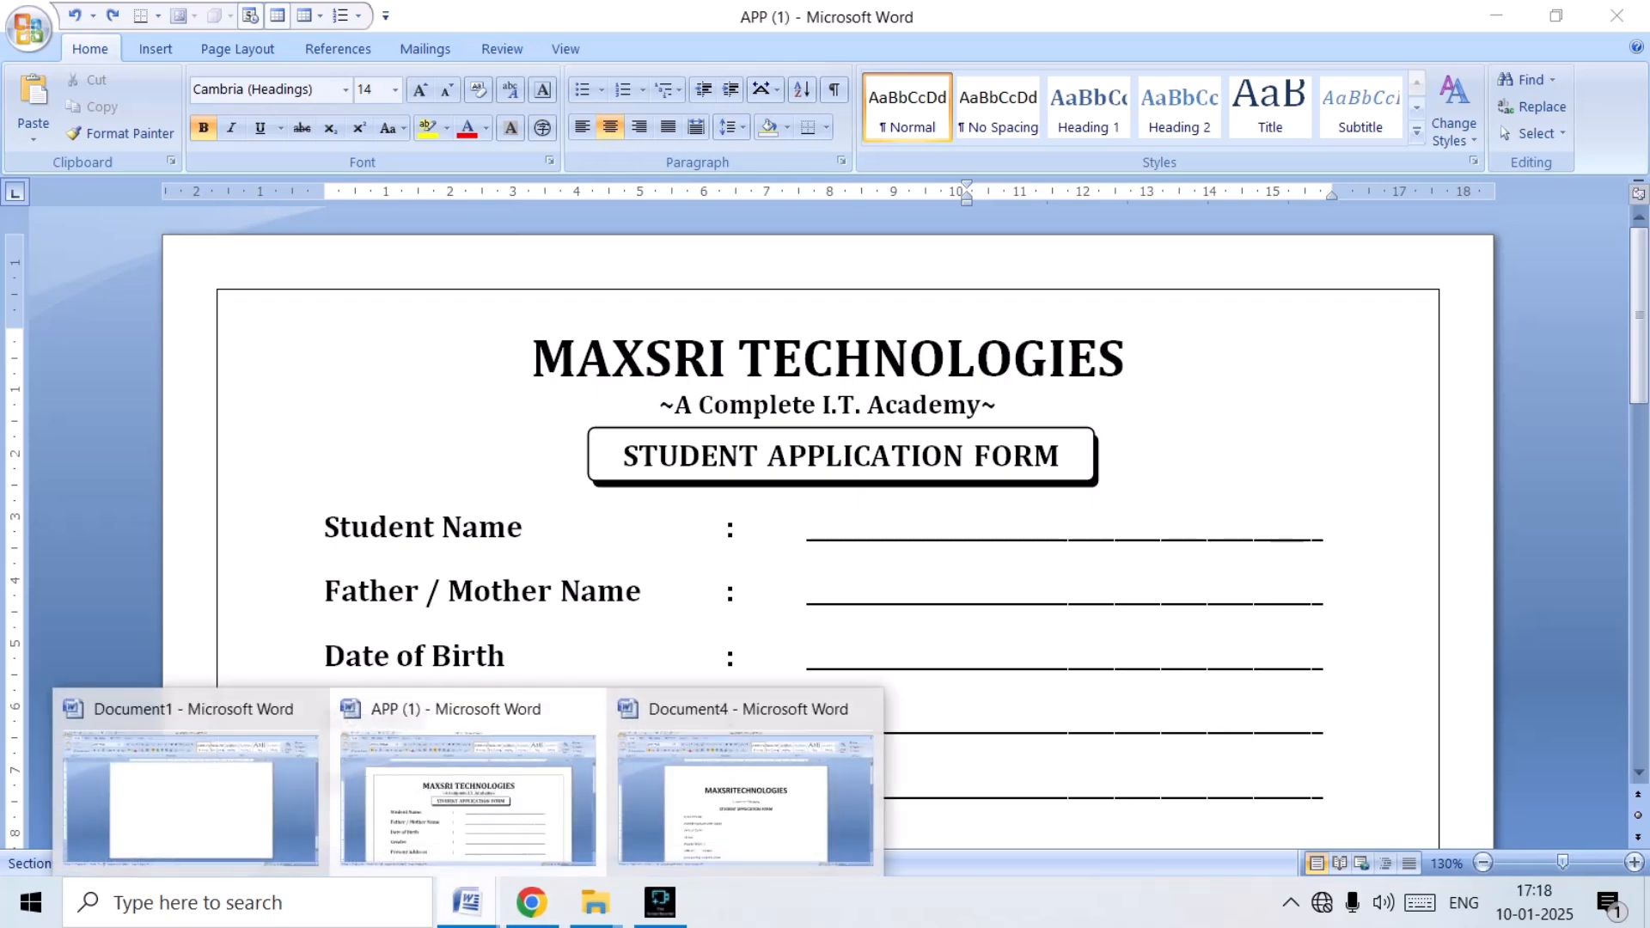
click(752, 778)
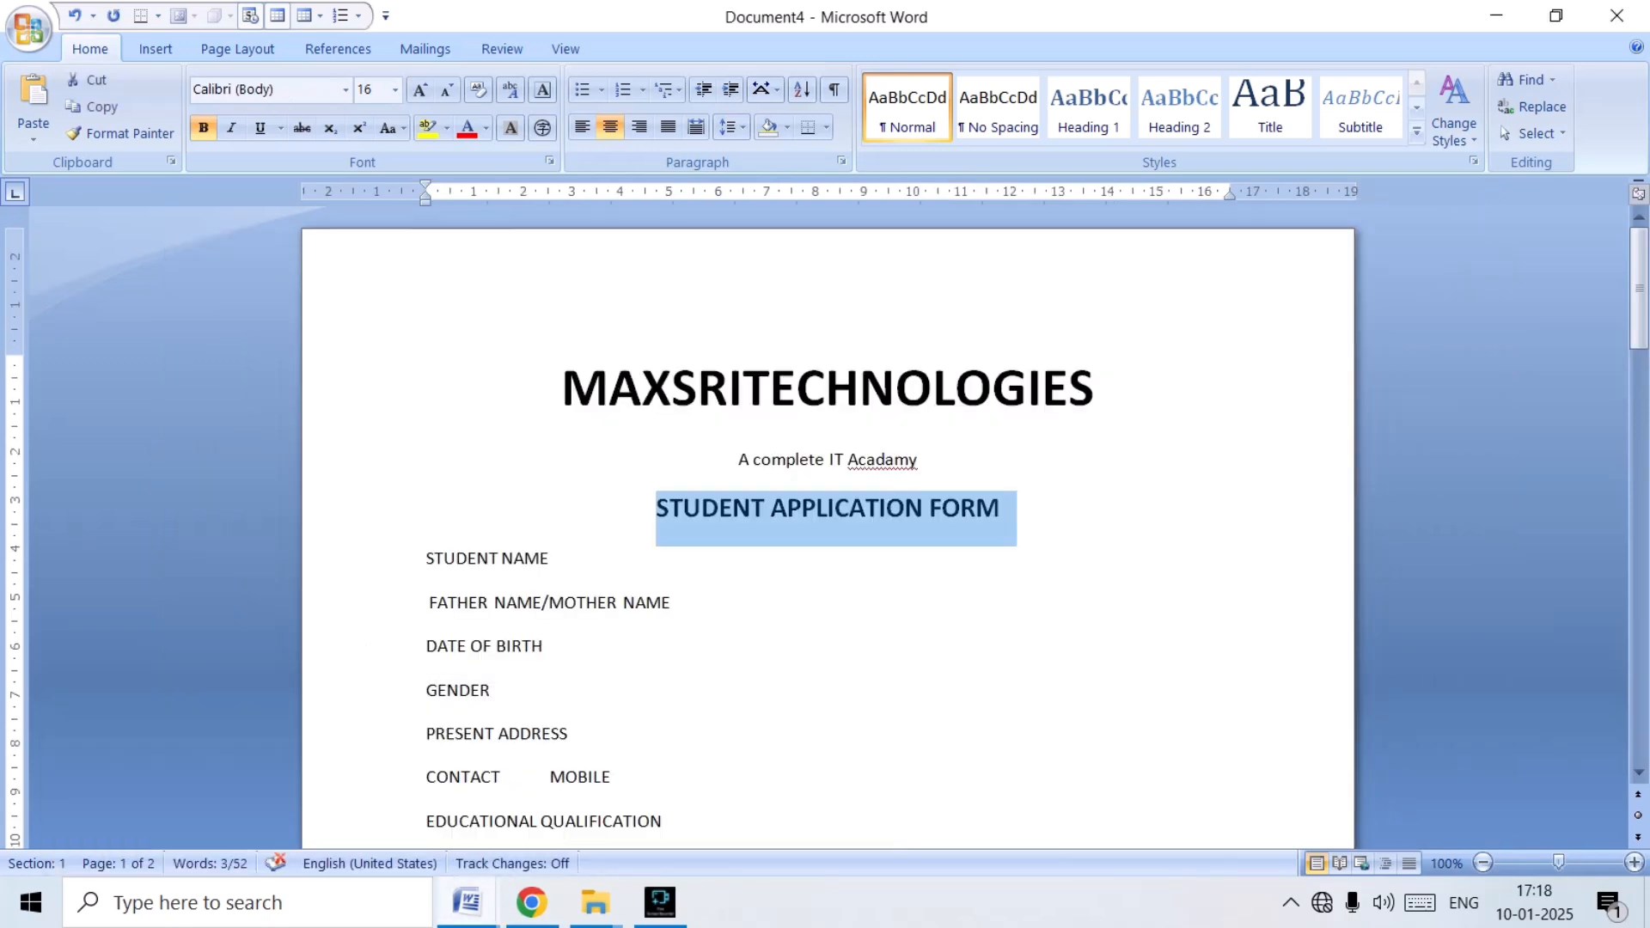
Remove the space after the three heading paragraphs and set their line spacing to 1.0.
drag(564, 391, 1022, 513)
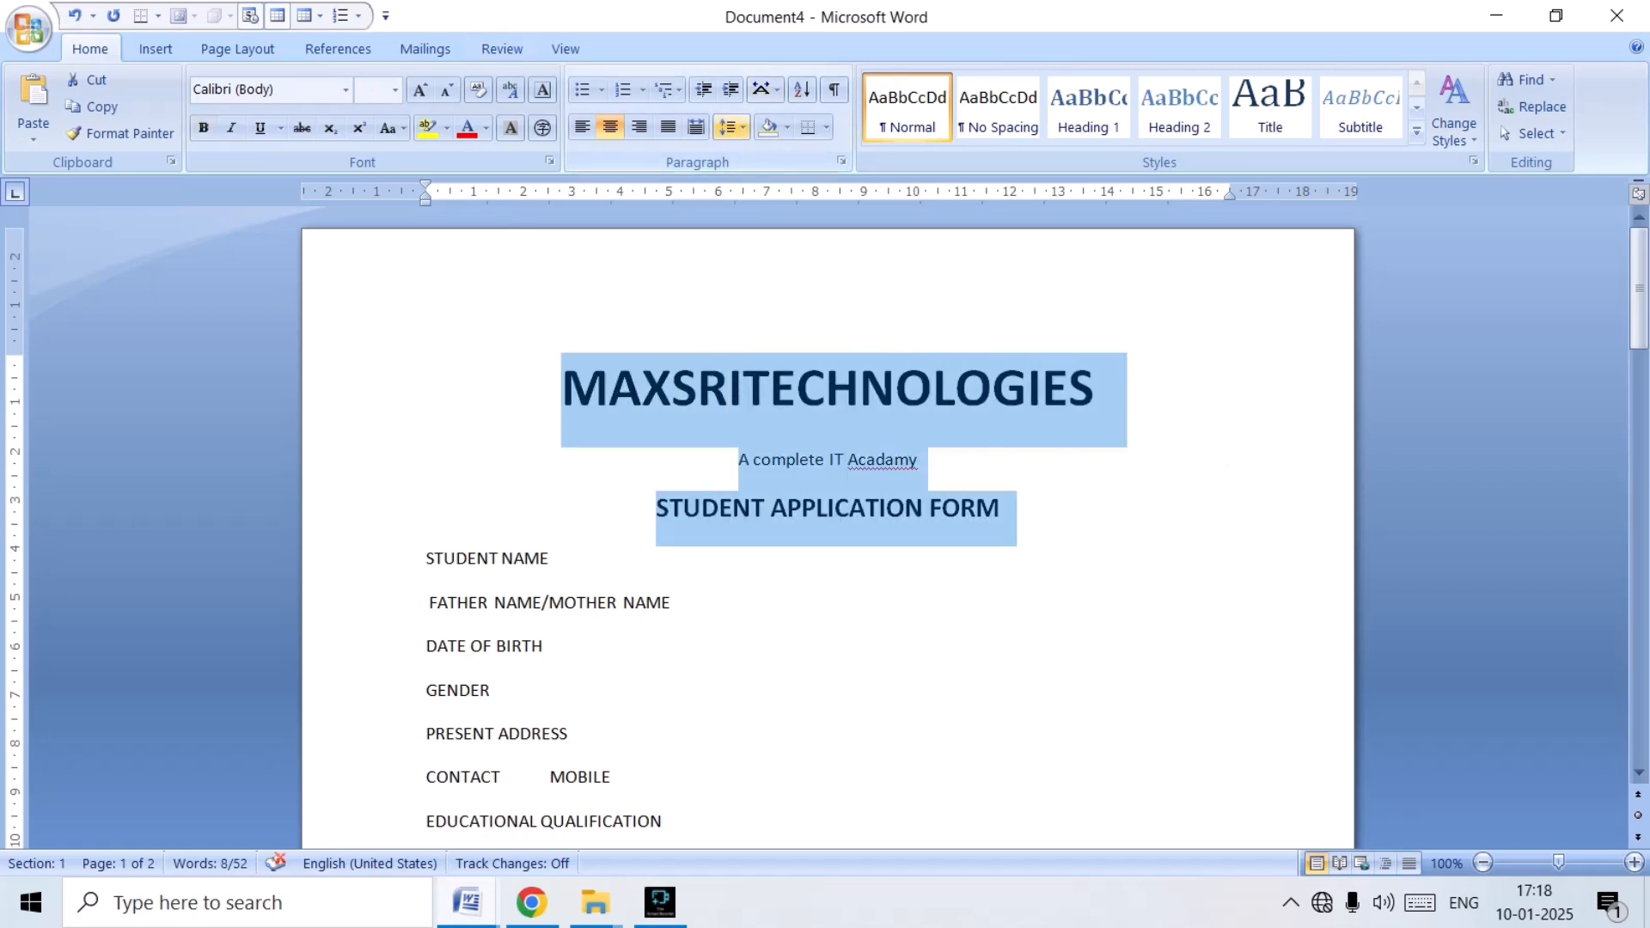
click(728, 127)
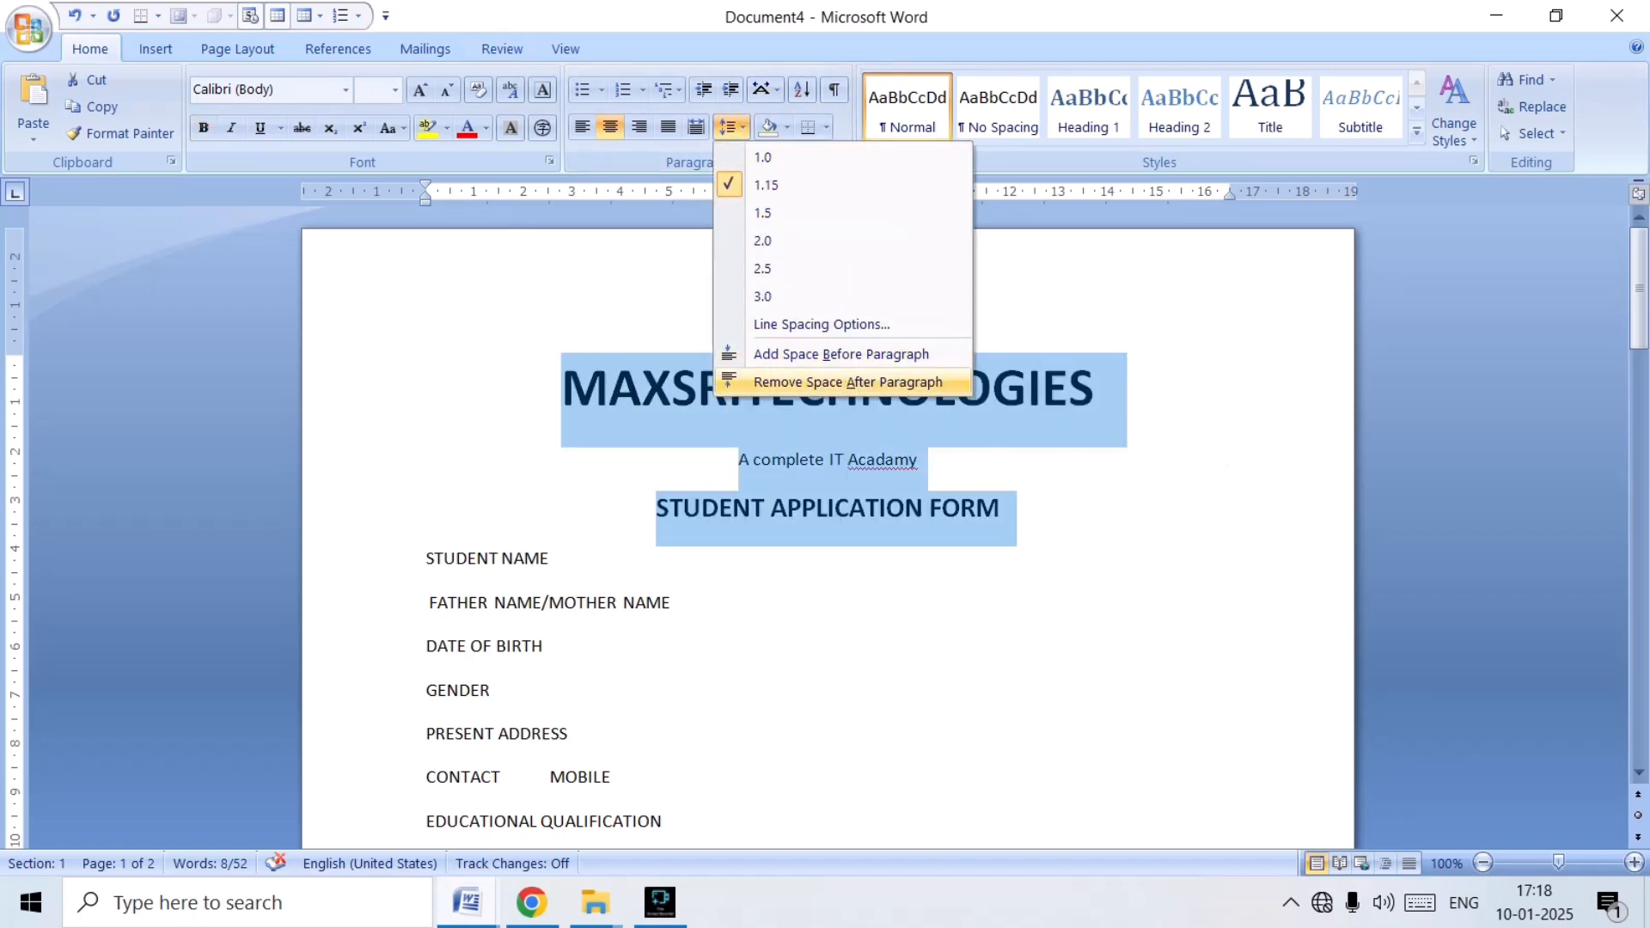
click(848, 382)
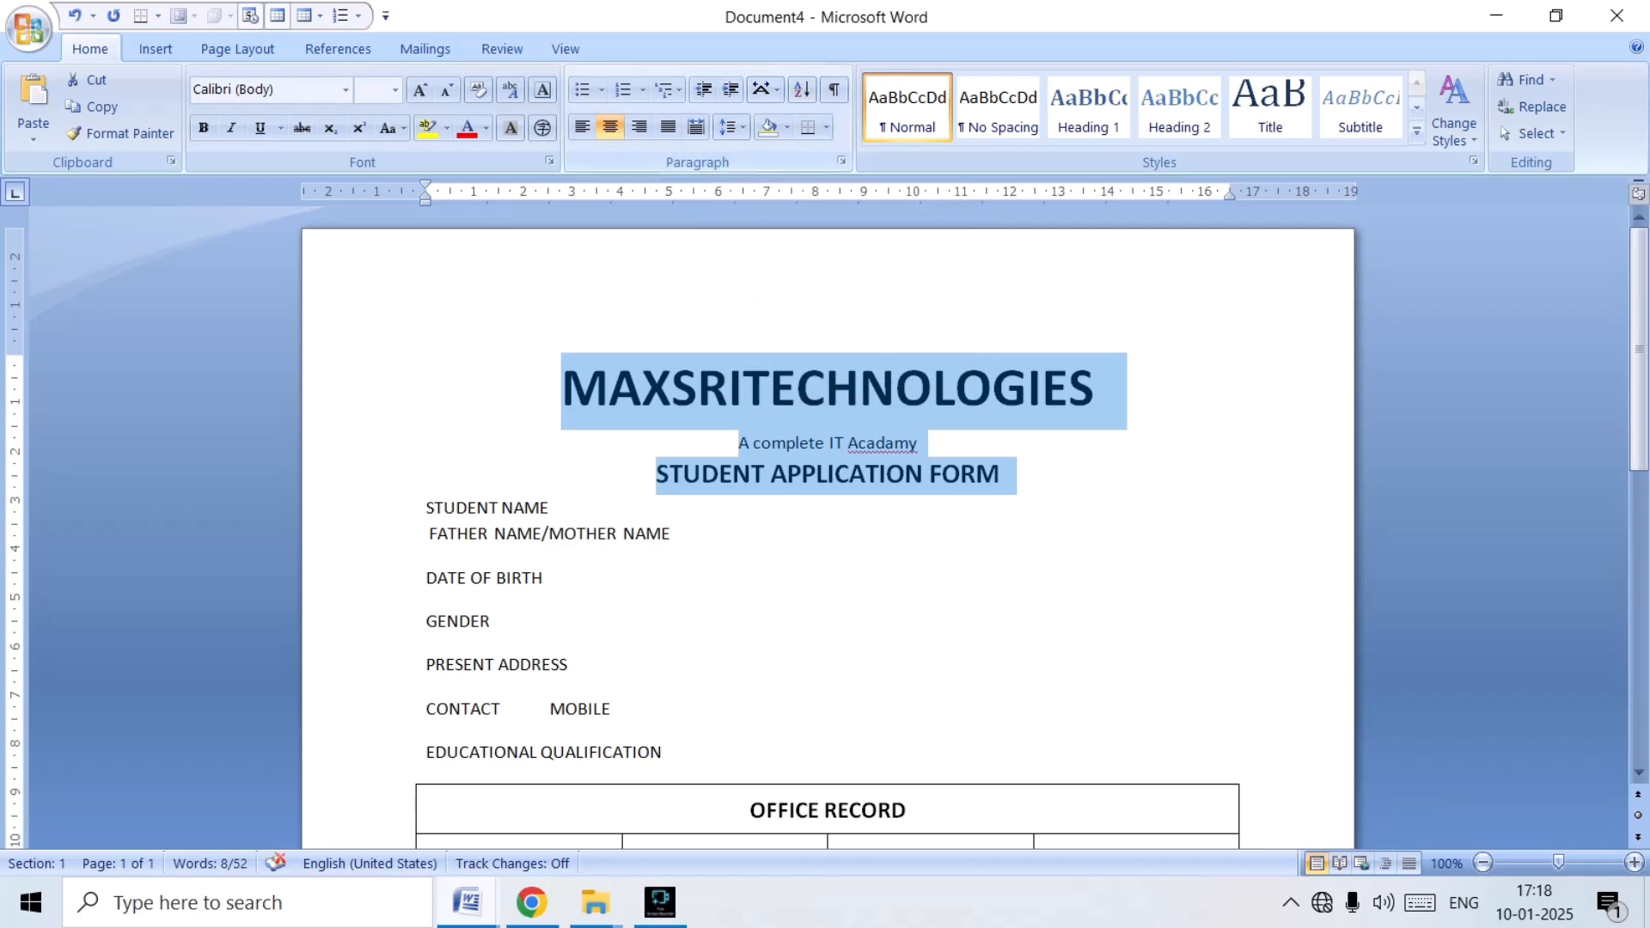
click(728, 128)
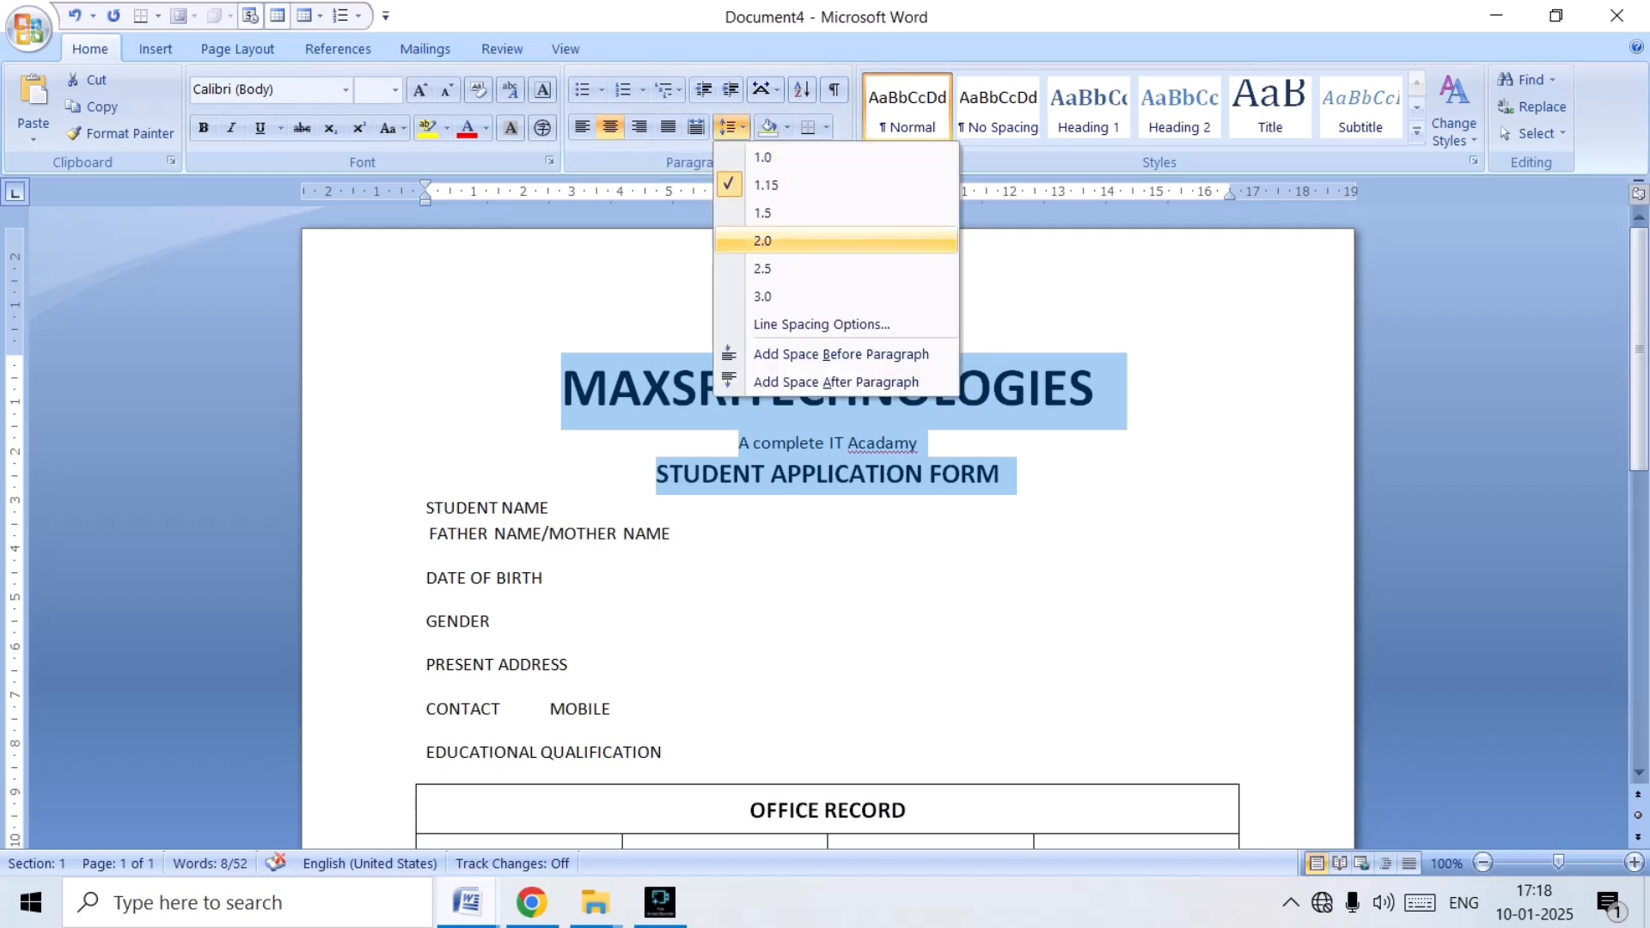
key(Escape)
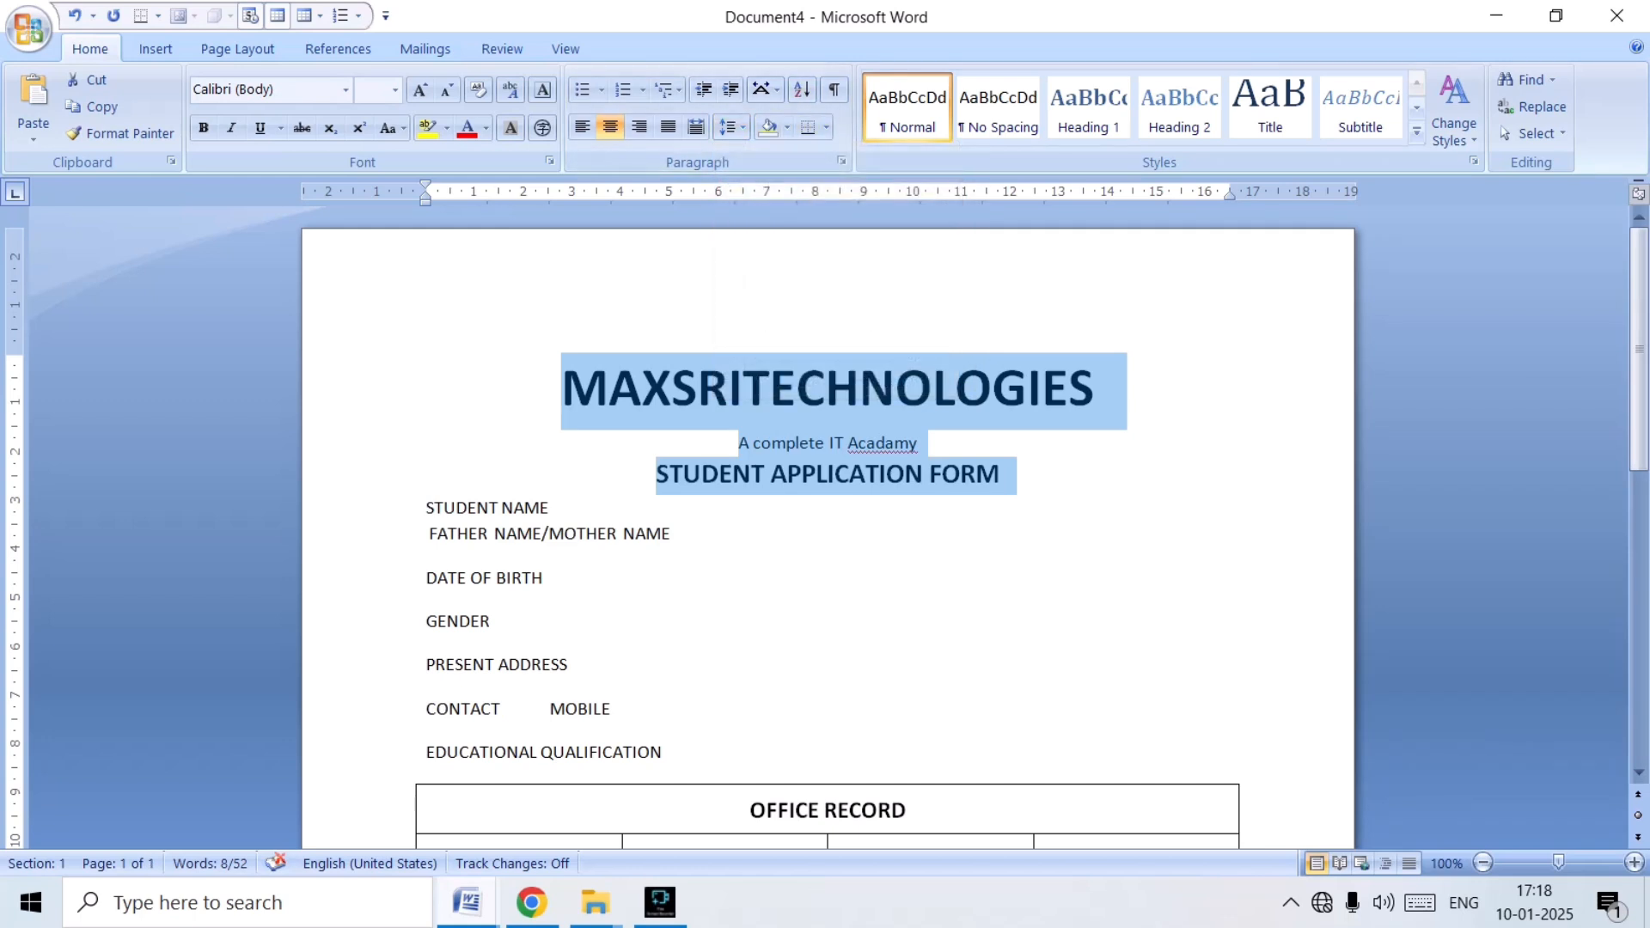
click(727, 127)
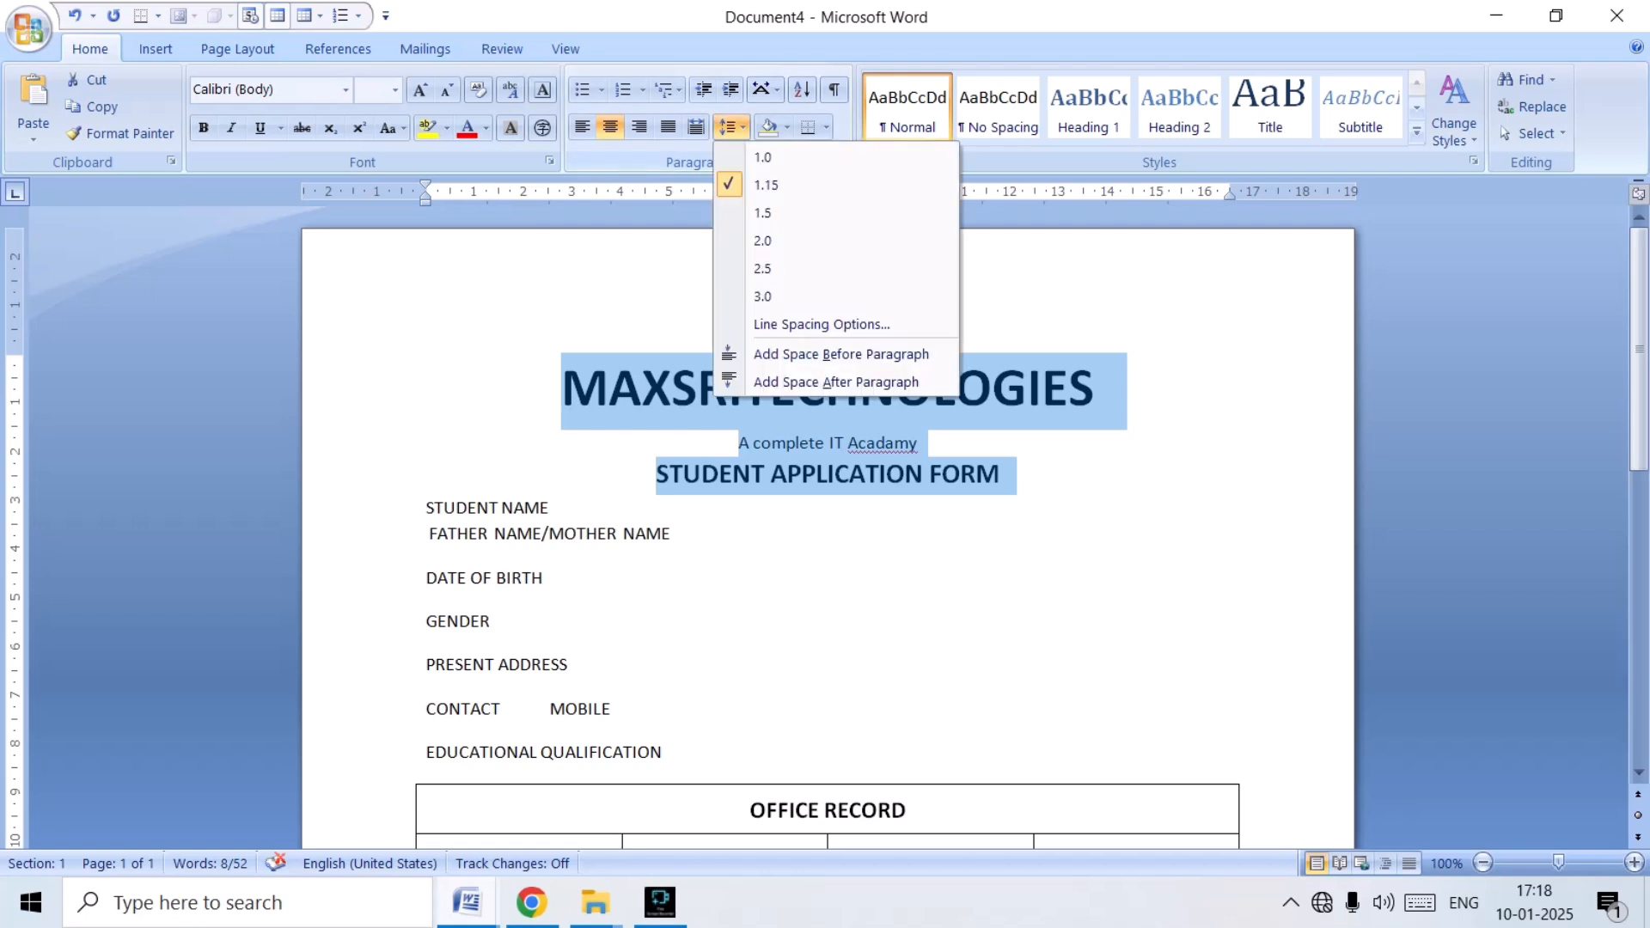
click(763, 157)
Add a colon and a long underscore line after STUDENT NAME and FATHER NAME/MOTHER NAME.
click(673, 514)
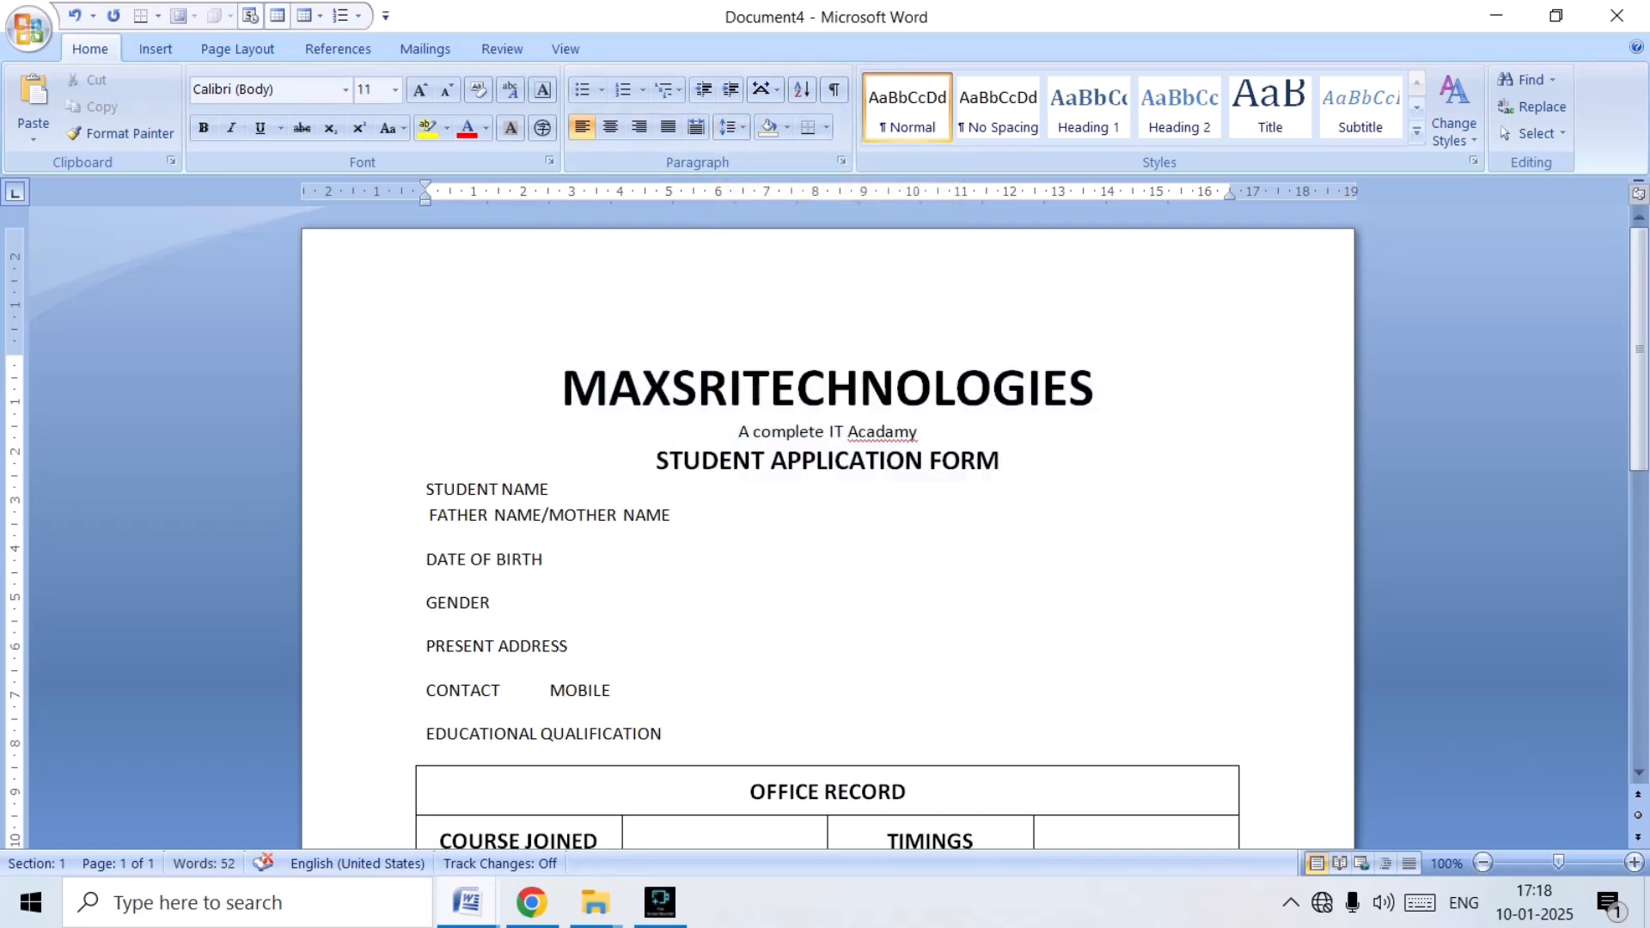
key(Up)
text(:______________________________________________________)
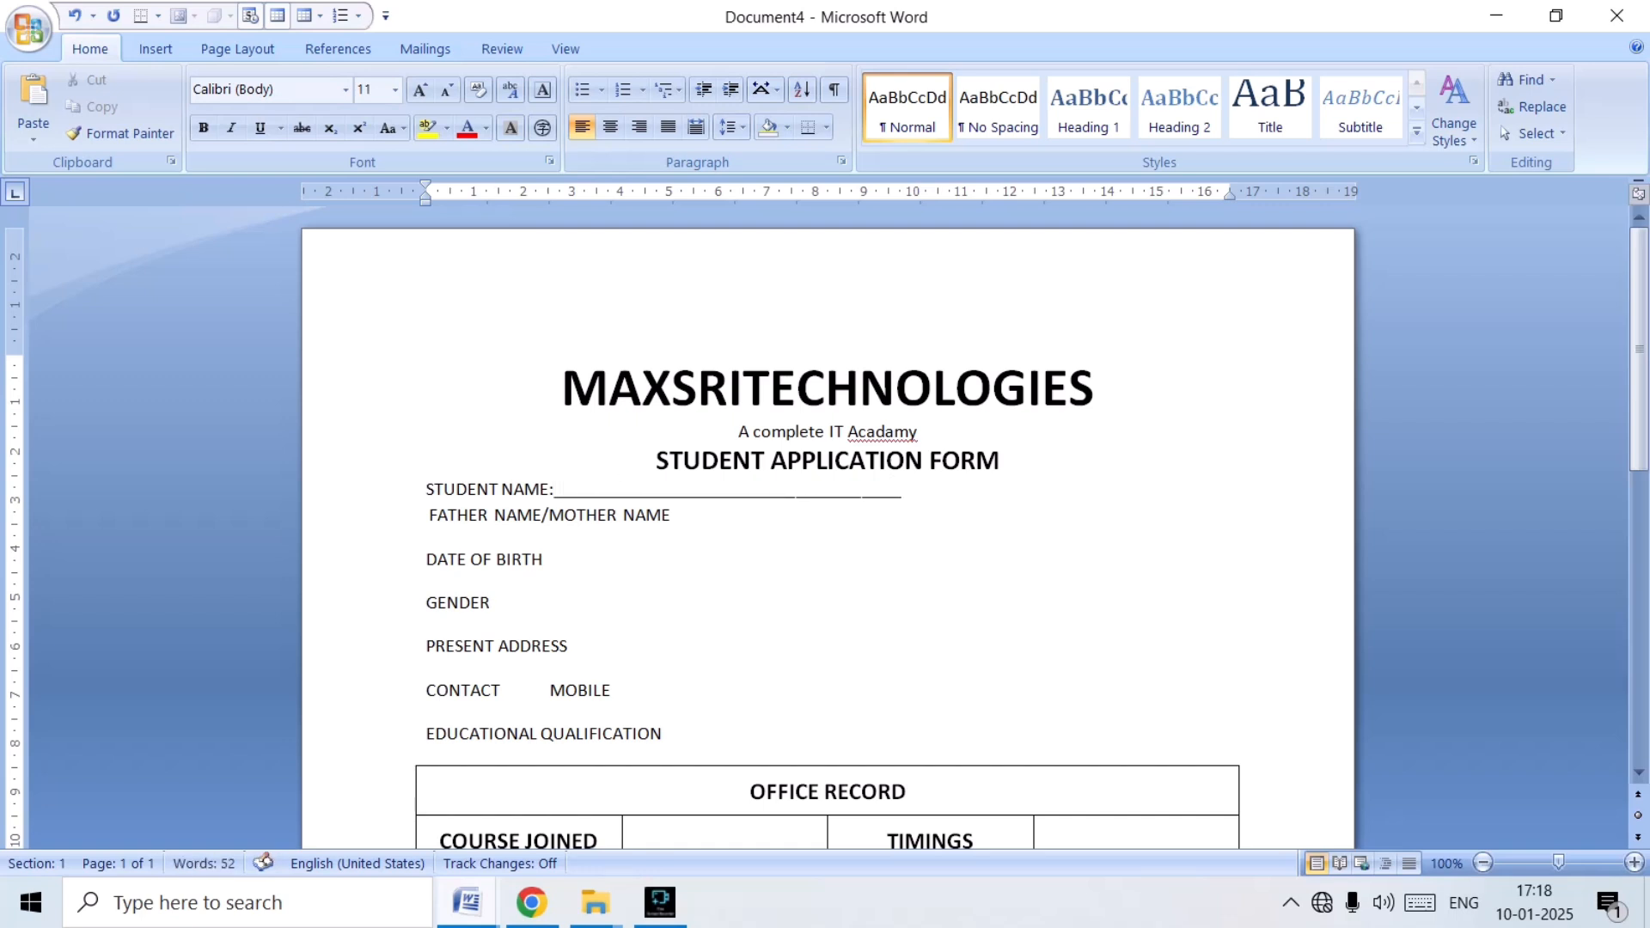
text(_____________  FATHER NAME/MOTHER NAME)
text(:)
text(___)
text(_________________________________________________)
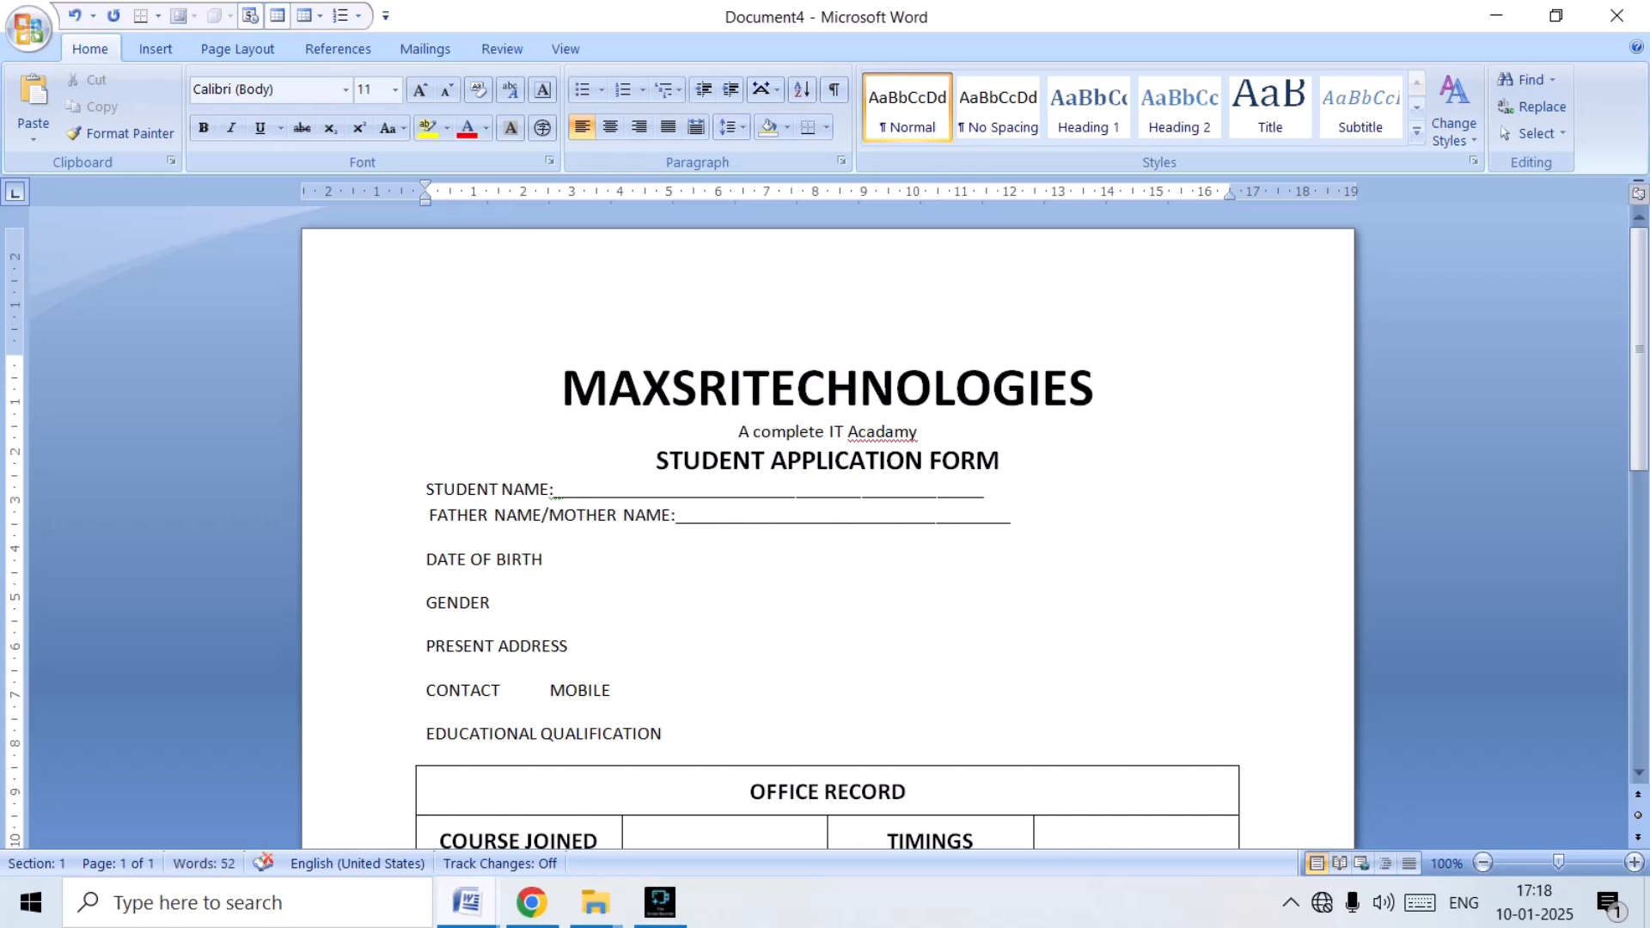
key(Down)
text(")
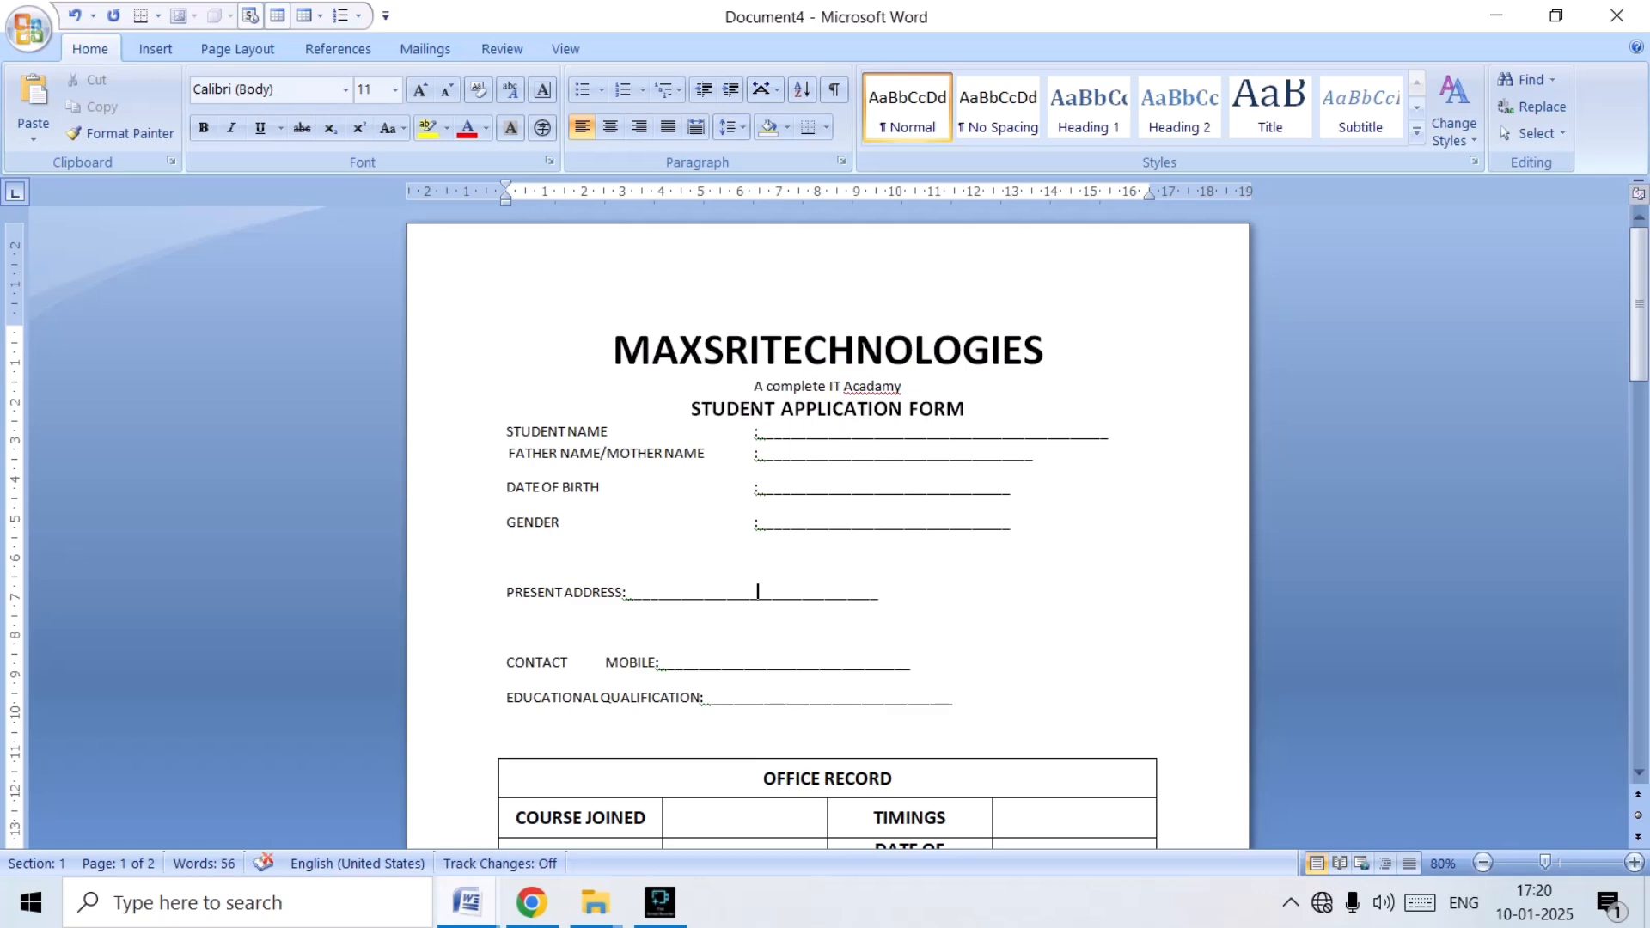
Tab the colon and underscore line of PRESENT ADDRESS over to align with the fields above.
key(Left)
key(Left)
key(Left)
key(Left)
key(Left)
key(Left)
key(Left)
key(Left)
key(Left)
key(Left)
key(Left)
key(Left)
key(Left)
key(Left)
key(Left)
key(Left)
key(Left)
key(Left)
key(Left)
key(Left)
key(BackSpace)
key(BackSpace)
key(Tab)
key(Tab)
key(Tab)
Tab the colon and underscore line of CONTACT MOBILE over to align with the PRESENT ADDRESS colon.
key(Down)
key(Left)
key(Left)
key(Left)
key(Down)
key(Left)
key(Left)
key(Left)
key(Left)
key(Left)
key(Left)
key(Left)
key(Left)
key(Left)
key(Left)
key(Left)
key(Left)
key(Left)
key(Left)
key(Left)
key(Left)
key(Left)
key(Left)
key(Left)
key(Left)
key(Left)
key(Left)
key(Left)
key(Left)
key(Left)
key(Tab)
key(Tab)
Align the colon and underscore line of EDUCATIONAL QUALIFICATION with the other fields using a tab.
key(Down)
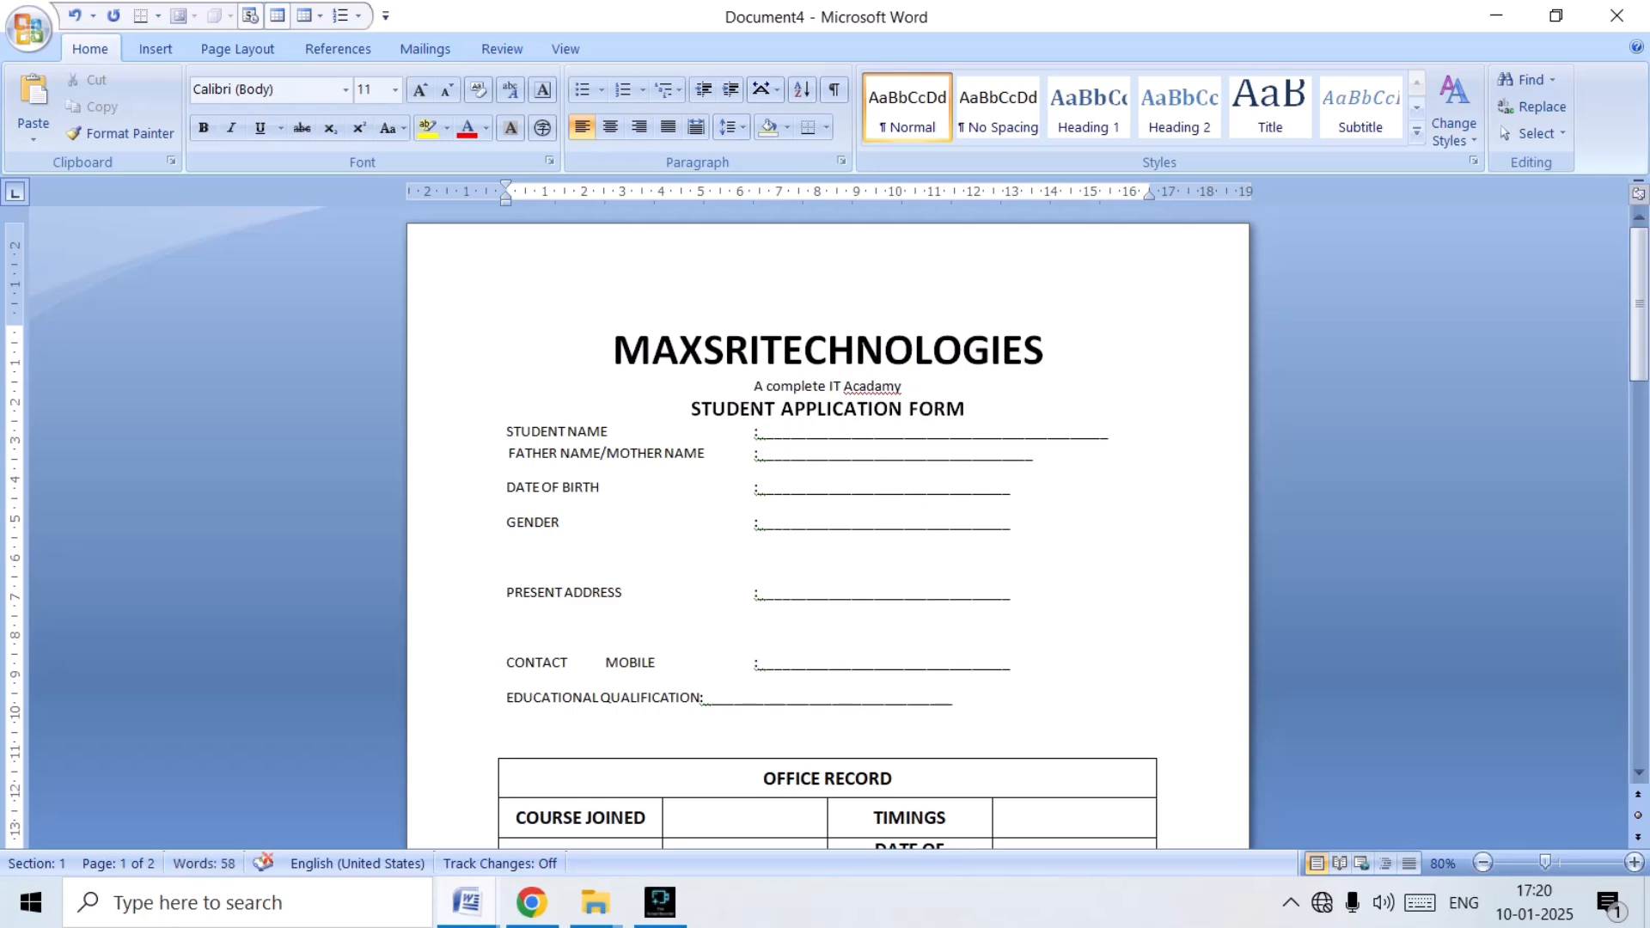
key(Left)
key(Left)
key(Left)
key(Left)
key(Tab)
Insert a tab between the STUDENT NAME colon and its underscore line, and shorten the line to fit beside the colon.
key(Up)
key(Up)
key(Up)
key(Up)
key(Up)
key(Up)
key(Up)
key(Up)
key(Tab)
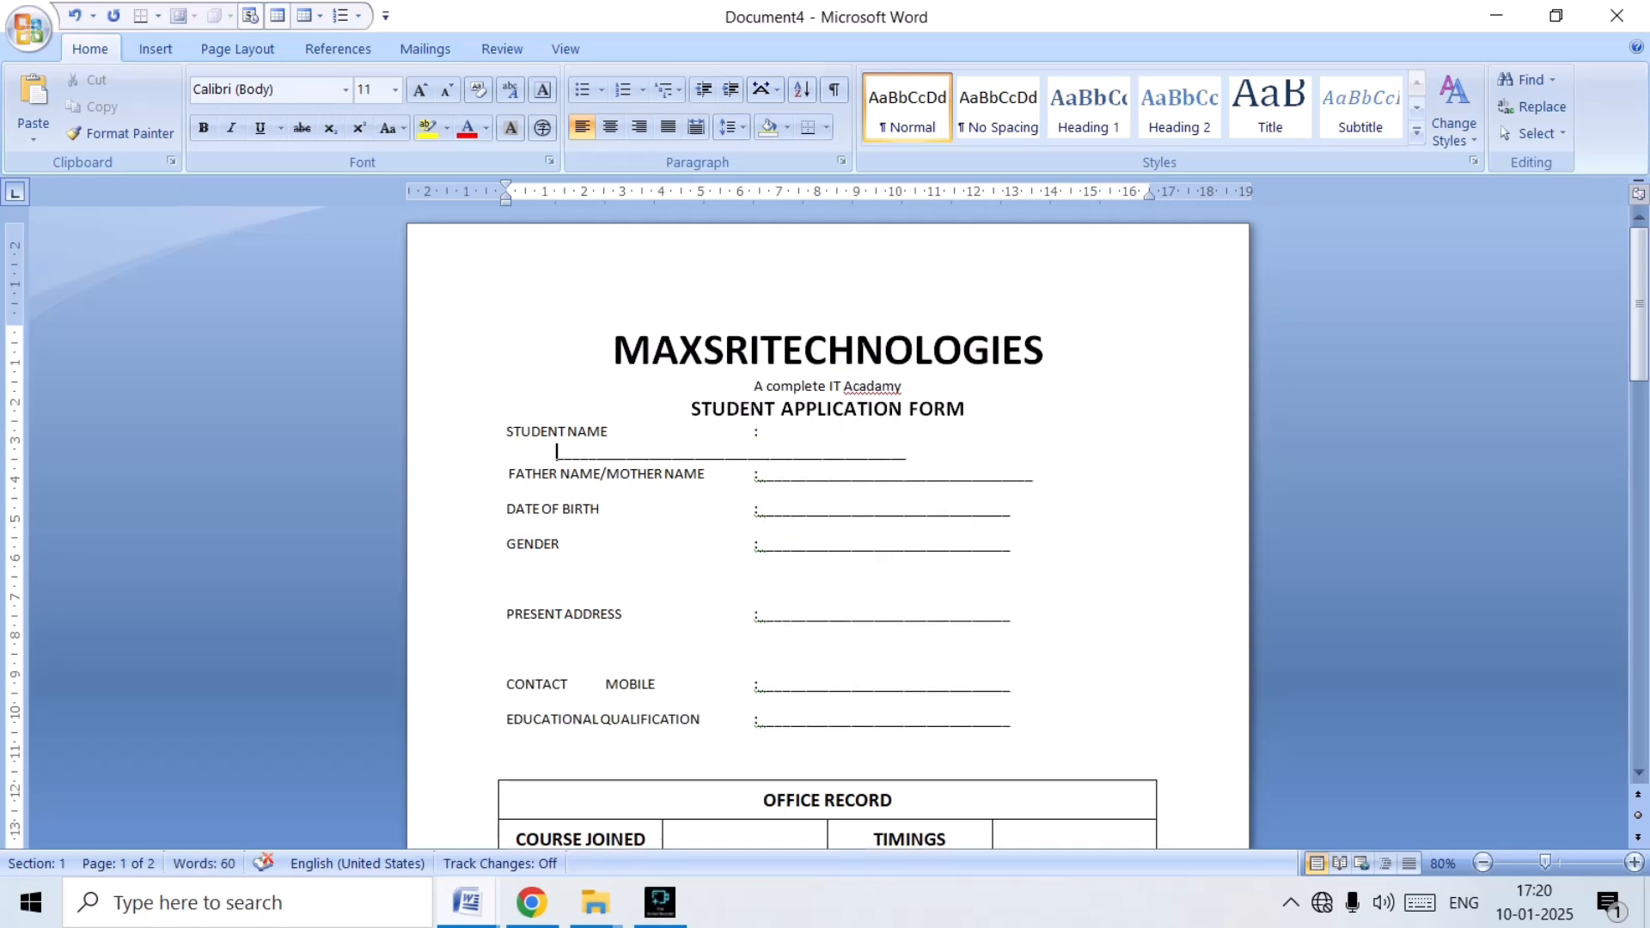
key(End)
key(BackSpace)
key(BackSpace)
key(BackSpace)
key(BackSpace)
key(BackSpace)
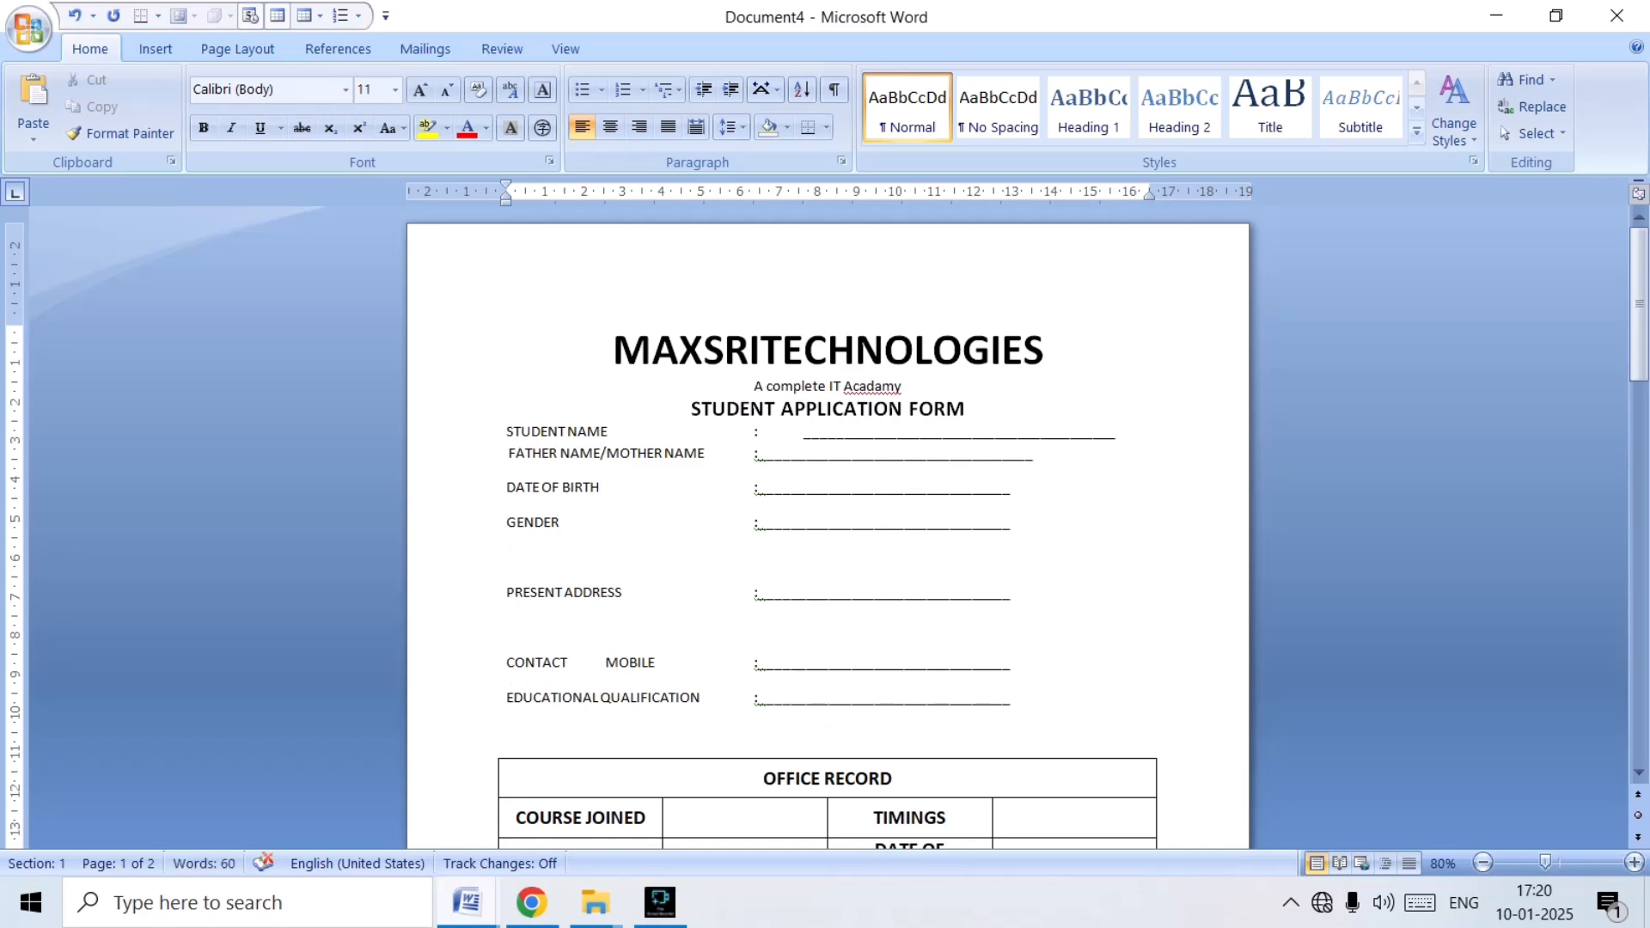
Insert a tab between the colon and the underscore line for FATHER NAME/MOTHER NAME and DATE OF BIRTH.
click(766, 454)
key(BackSpace)
text(:)
key(Tab)
key(Down)
key(Left)
key(Left)
key(Left)
key(Left)
Insert a tab between the colon and the underscore line for GENDER and PRESENT ADDRESS.
key(Left)
key(Tab)
key(Down)
key(Left)
key(Left)
key(Tab)
key(Down)
Insert a tab between the colon and the underscore line for CONTACT MOBILE and EDUCATIONAL QUALIFICATION.
key(Down)
key(Left)
key(Left)
key(Left)
key(Left)
key(Left)
key(Tab)
key(Down)
key(Left)
key(Left)
key(Left)
key(Tab)
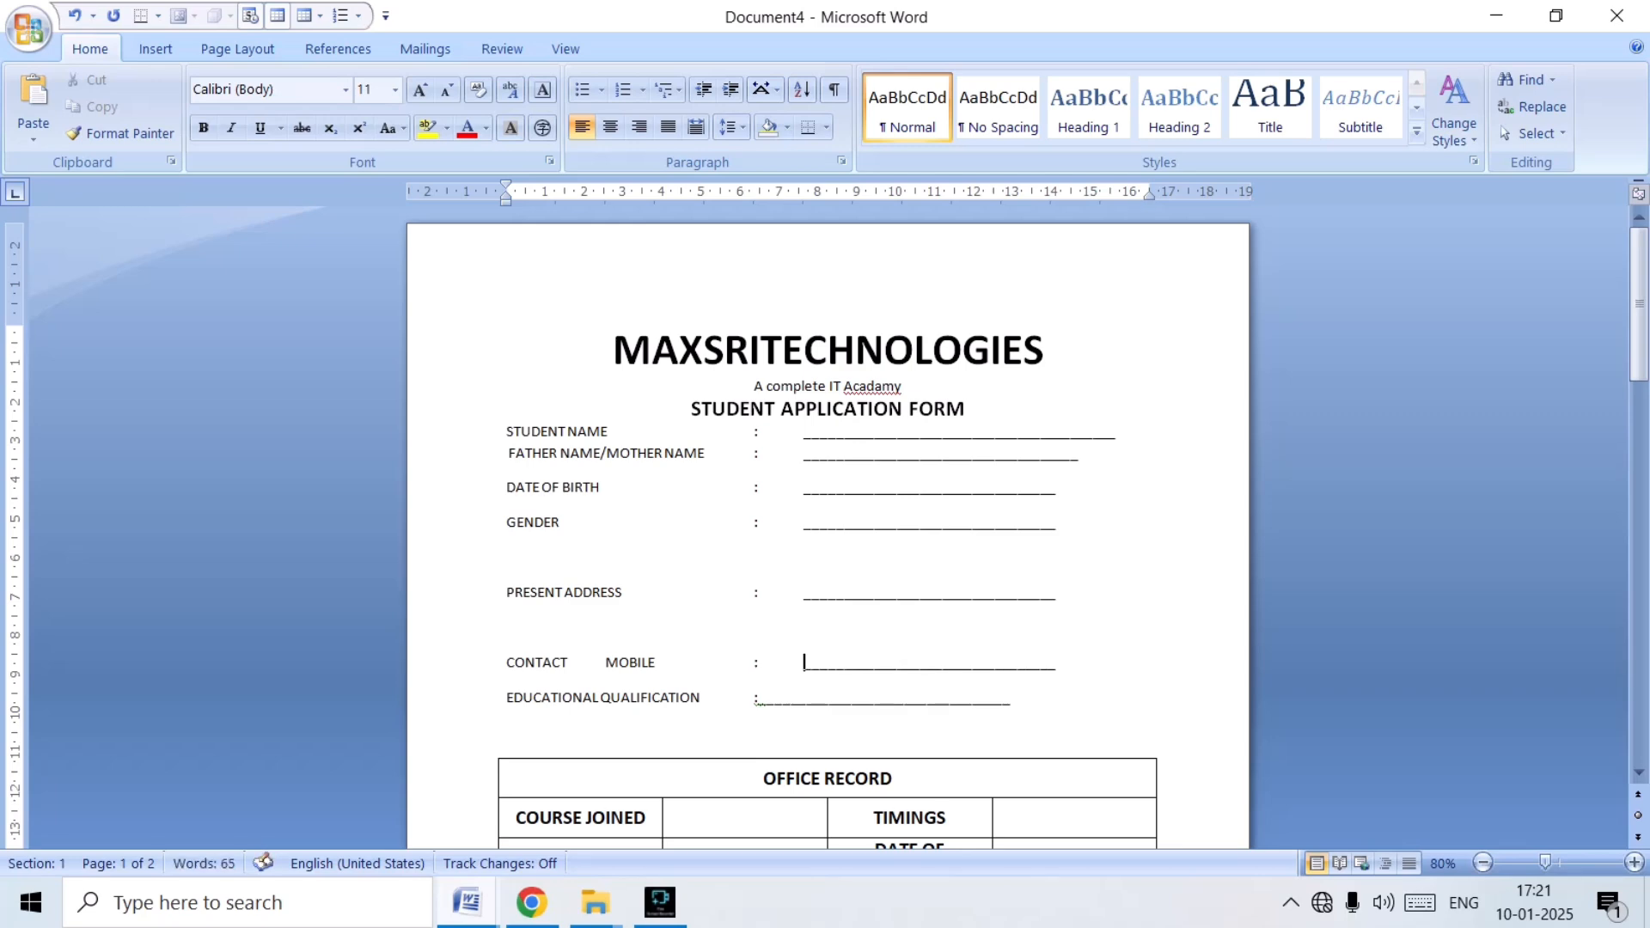
key(Down)
key(Left)
key(Left)
key(Left)
key(Tab)
Format all field lines from STUDENT NAME to EDUCATIONAL QUALIFICATION as bold at size 14.
drag(508, 430, 516, 739)
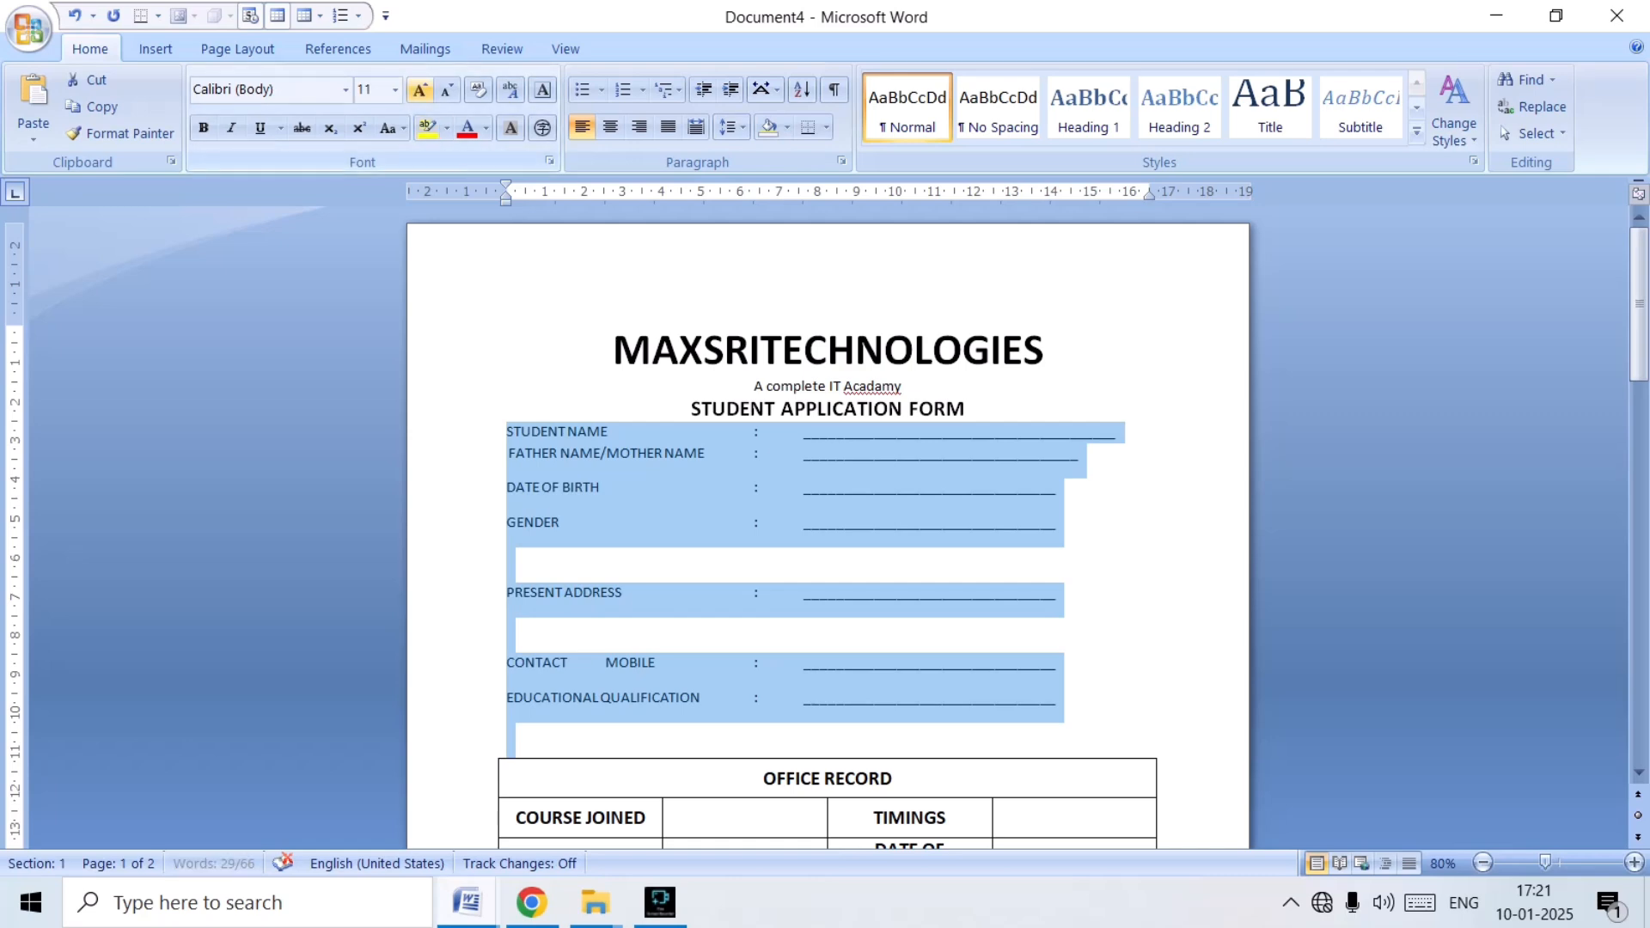
click(420, 89)
click(421, 90)
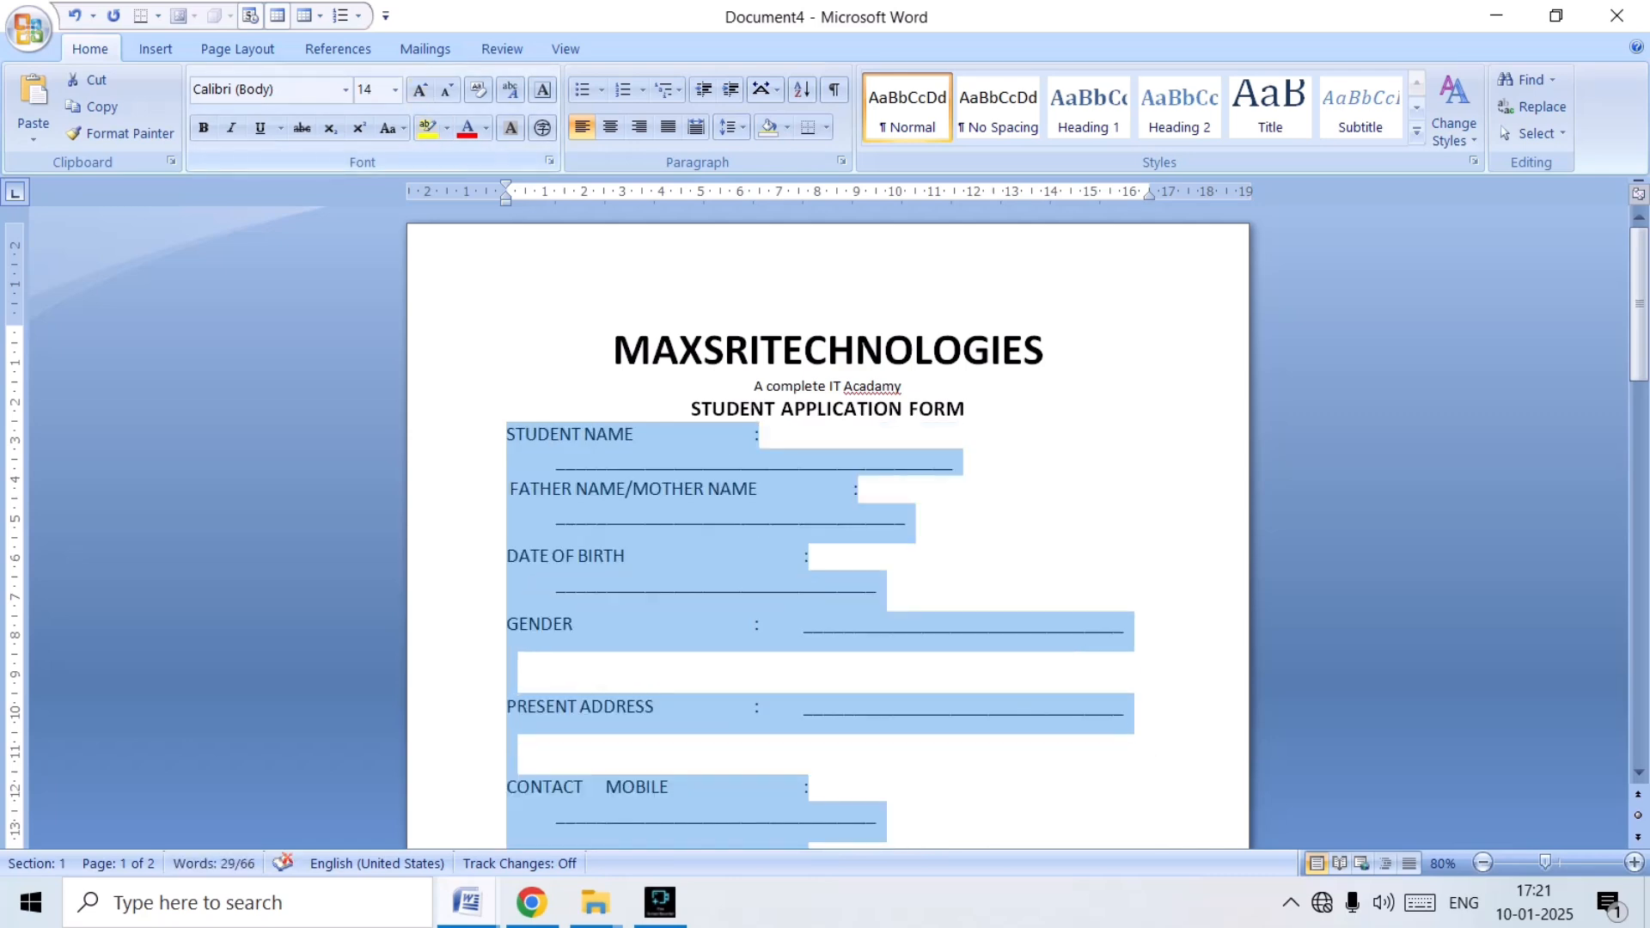
click(204, 128)
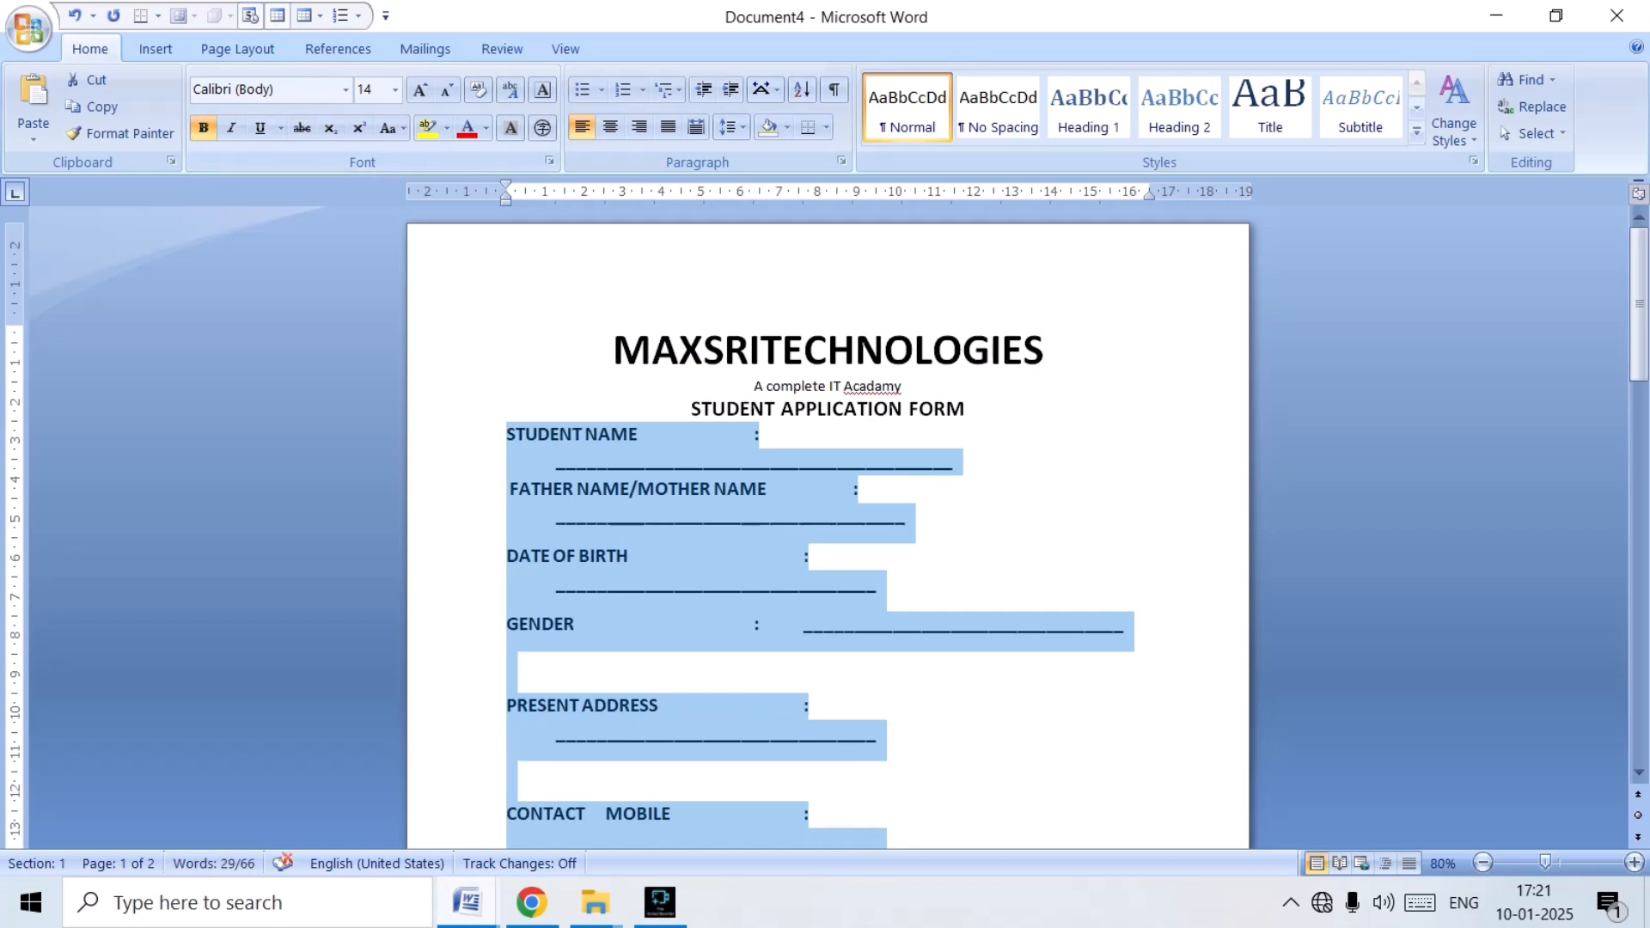
Shorten the STUDENT NAME underscore line until it fits on the same row as its label.
click(825, 532)
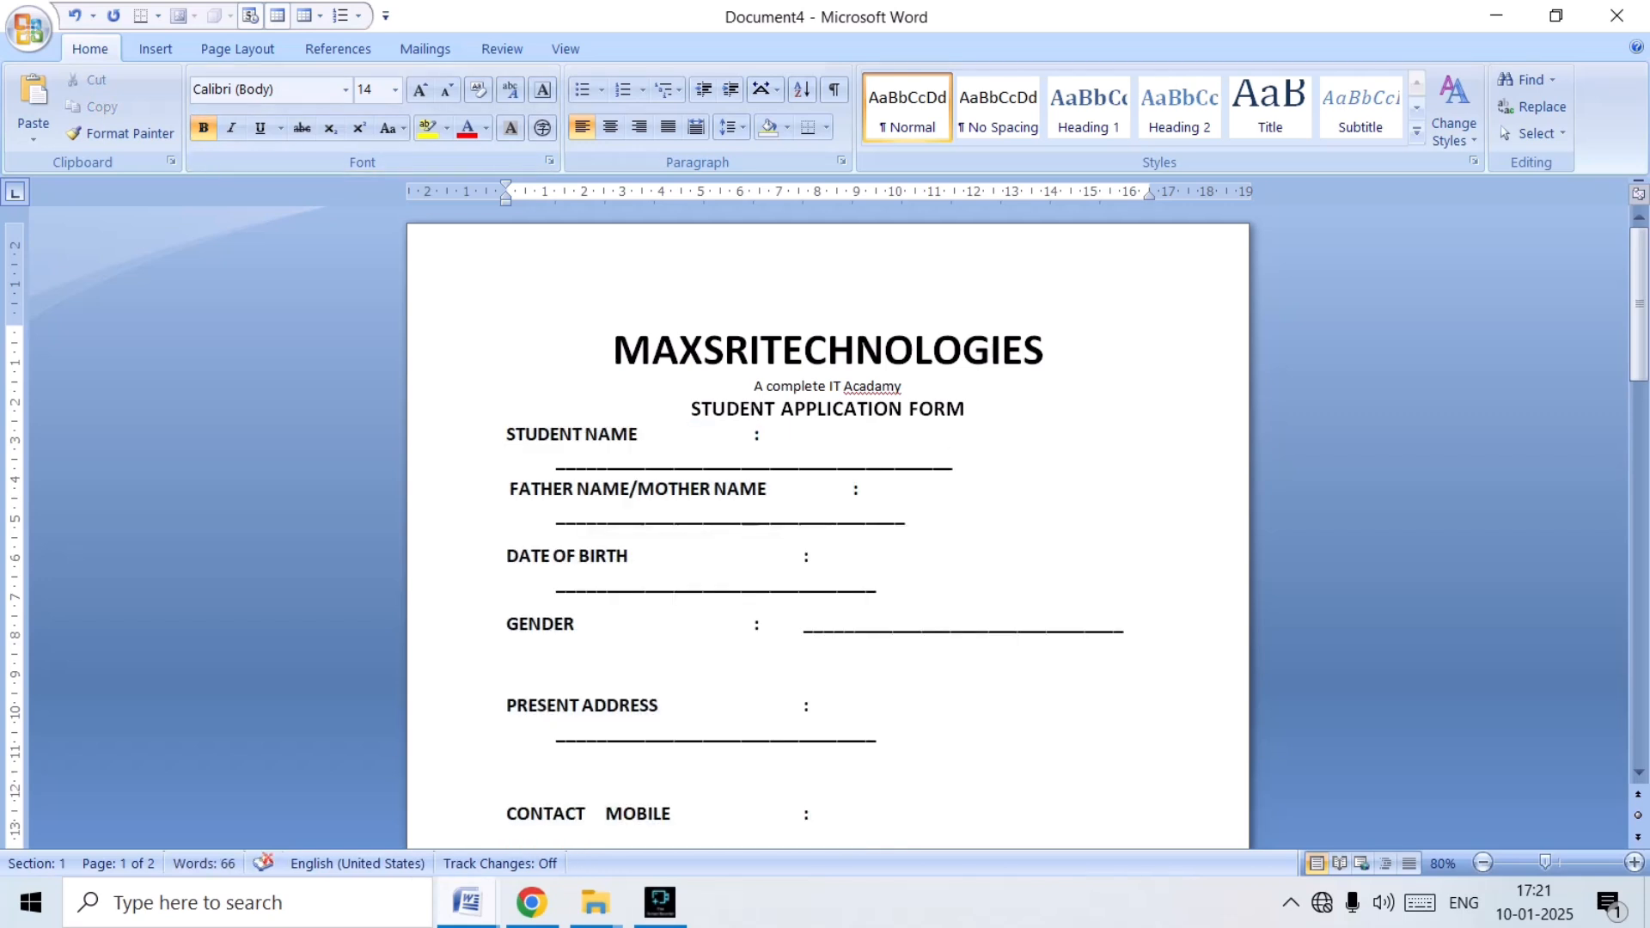
key(BackSpace)
key(BackSpace)
key(BackSpace)
key(BackSpace)
key(BackSpace)
key(BackSpace)
key(BackSpace)
key(BackSpace)
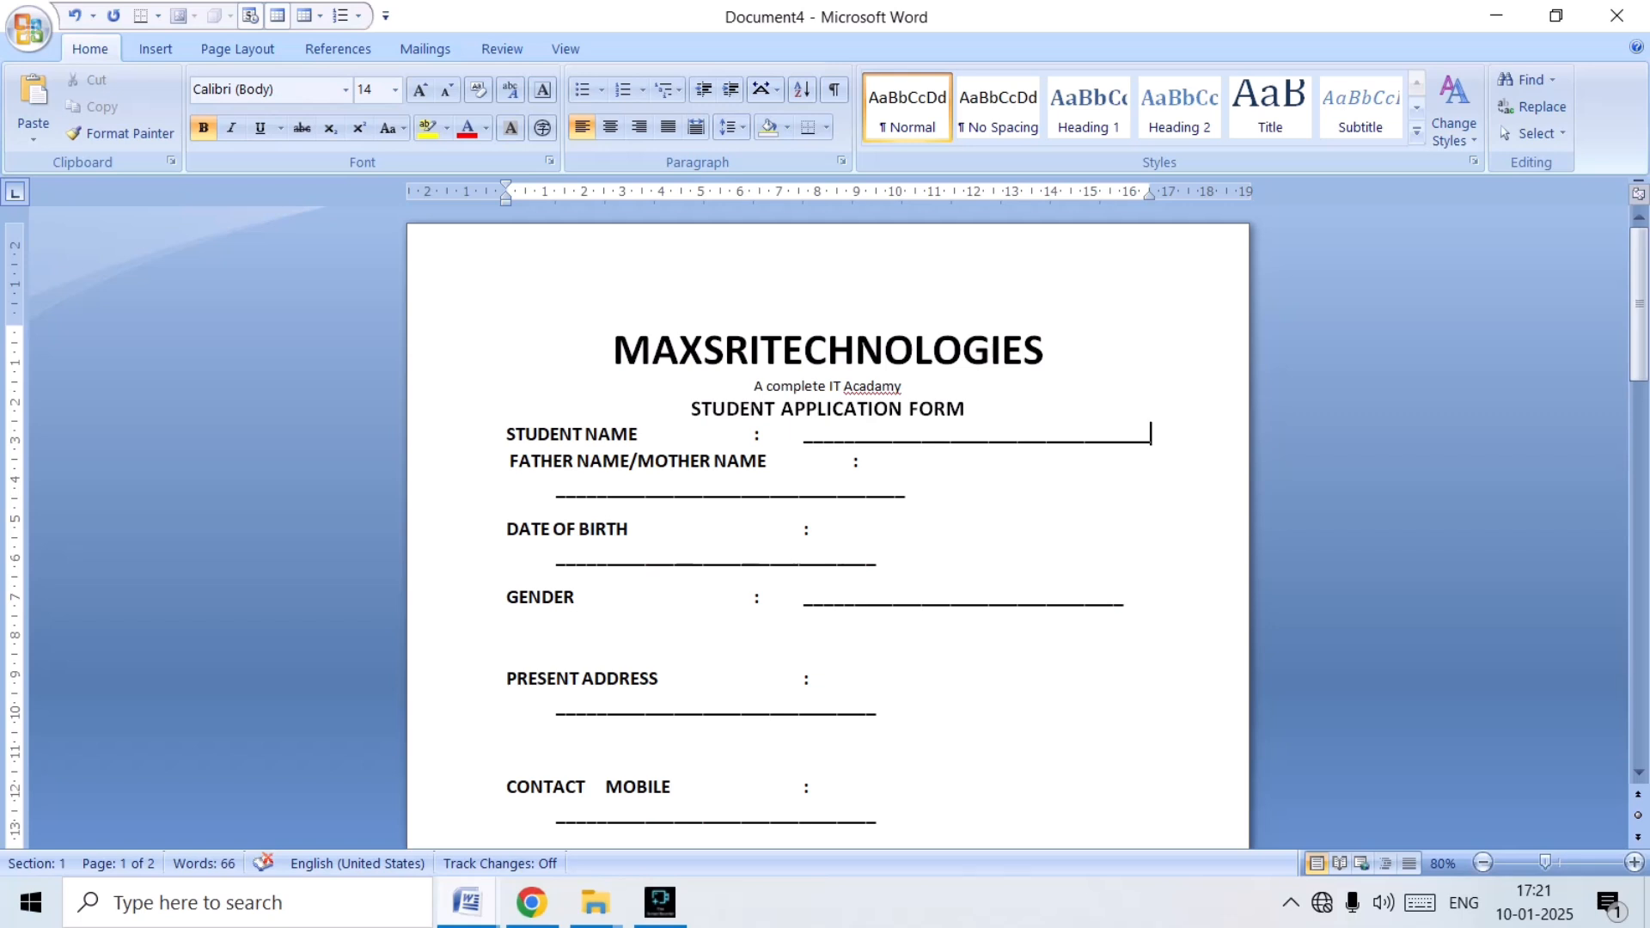
Shorten the underscore lines to equal length and align all colons so every field fits on one row.
key(BackSpace)
key(BackSpace)
key(BackSpace)
key(BackSpace)
key(BackSpace)
key(BackSpace)
key(BackSpace)
key(BackSpace)
key(BackSpace)
key(BackSpace)
key(BackSpace)
key(BackSpace)
key(BackSpace)
key(BackSpace)
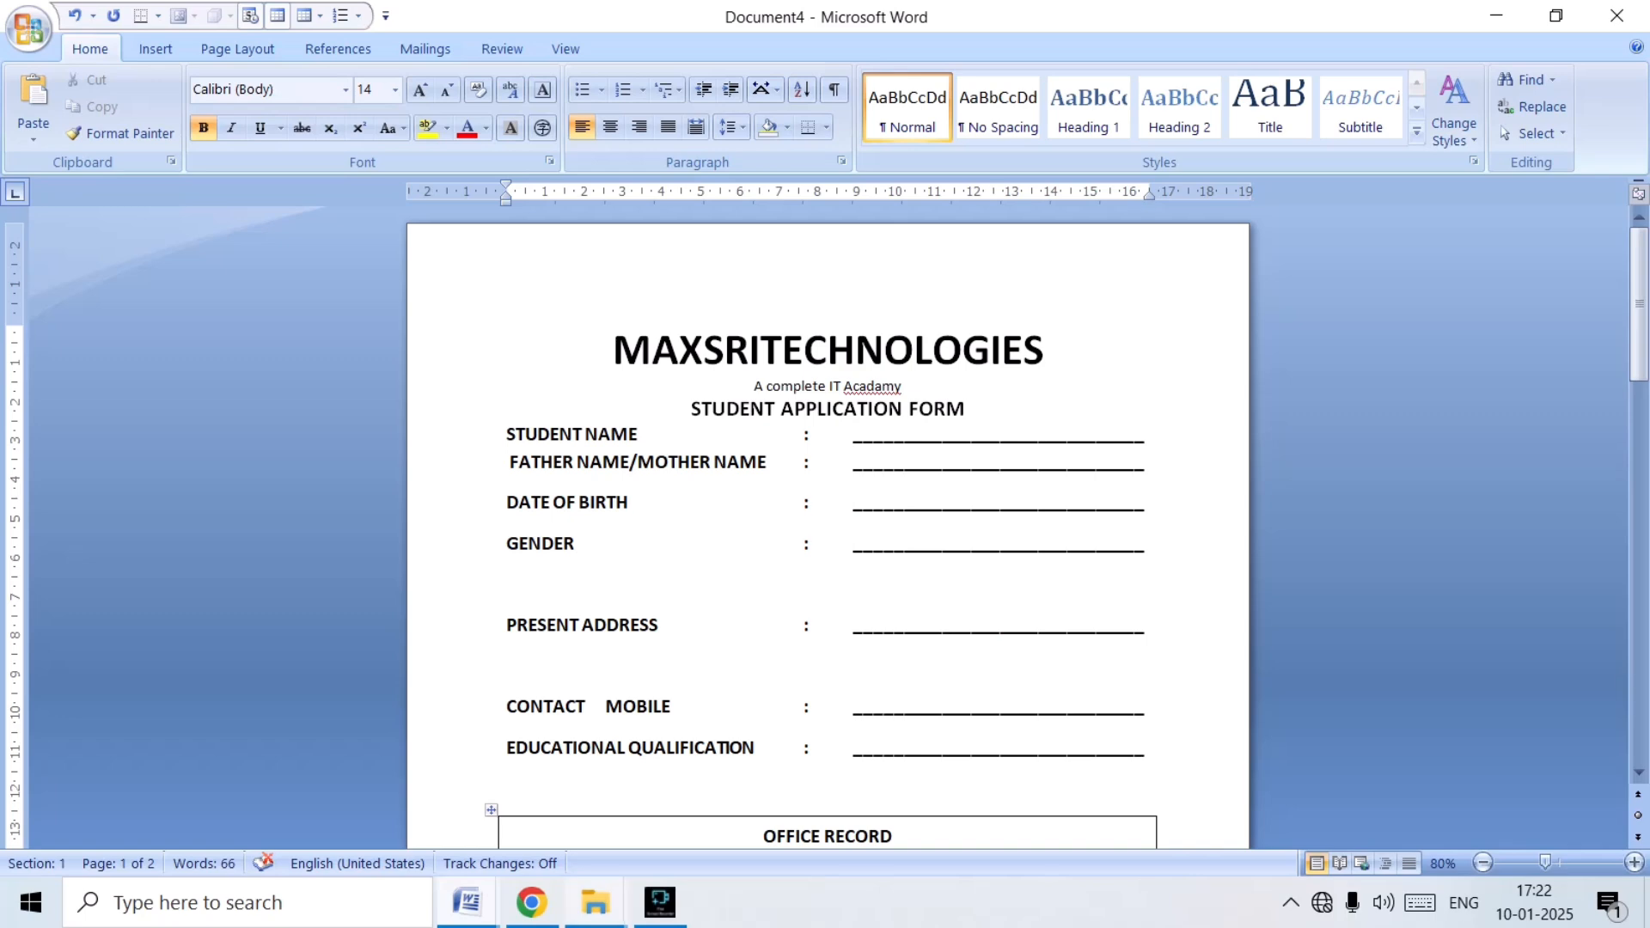
Review the field lines, fees note and signature line in the APP (1) reference document, and return to Document4.
mouse_move(469, 902)
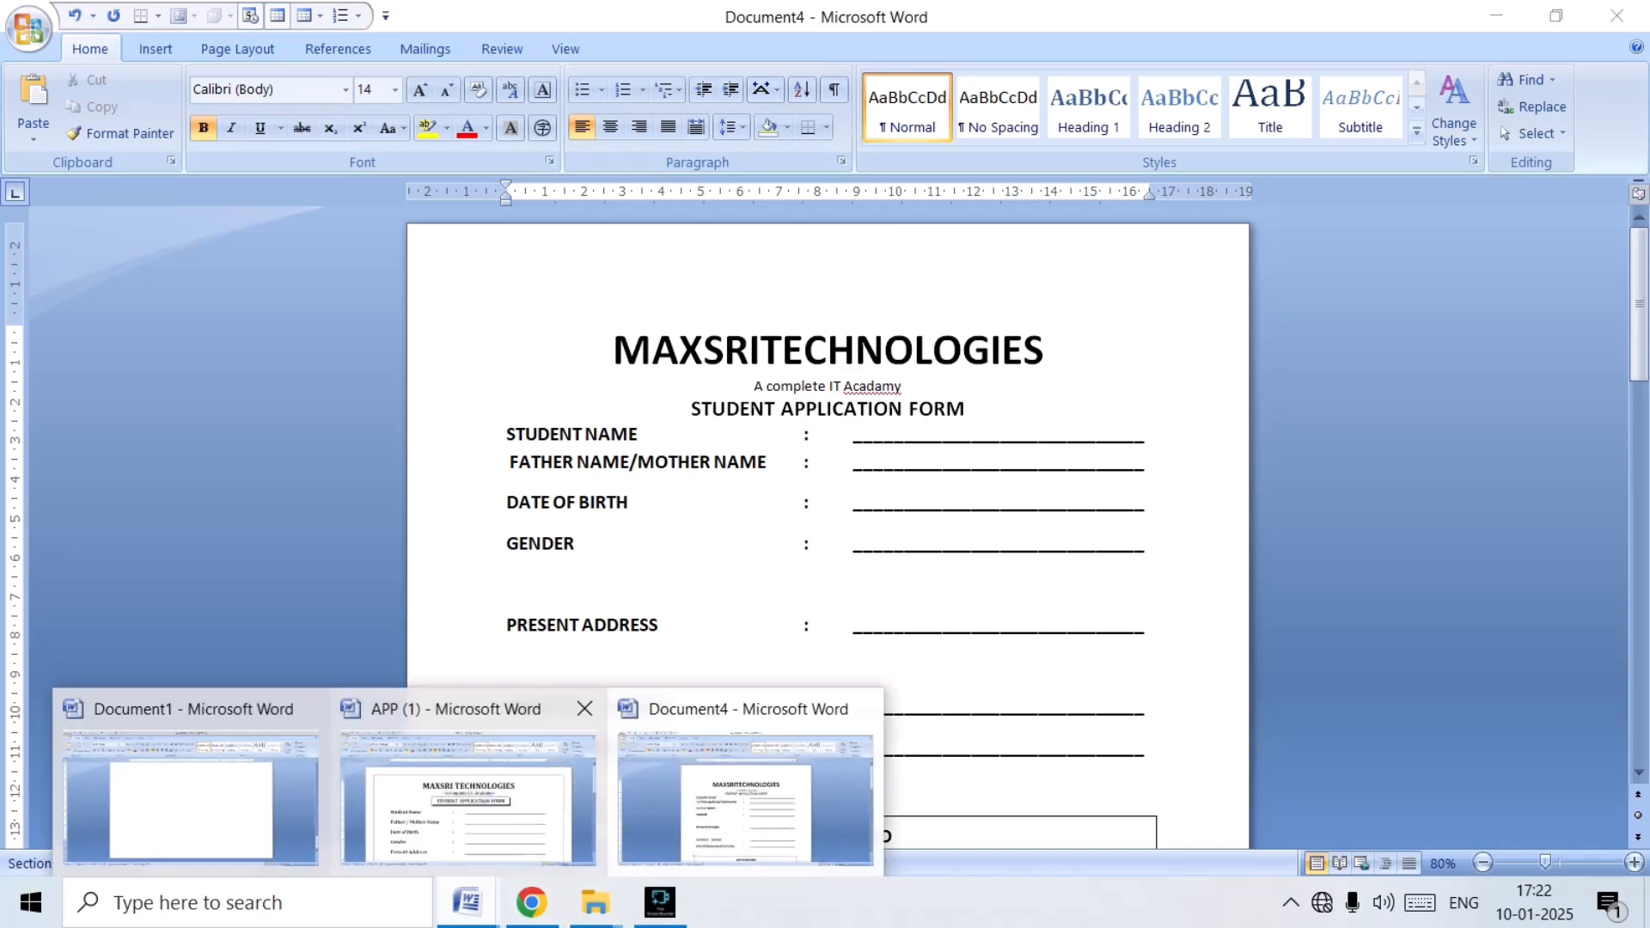
click(469, 795)
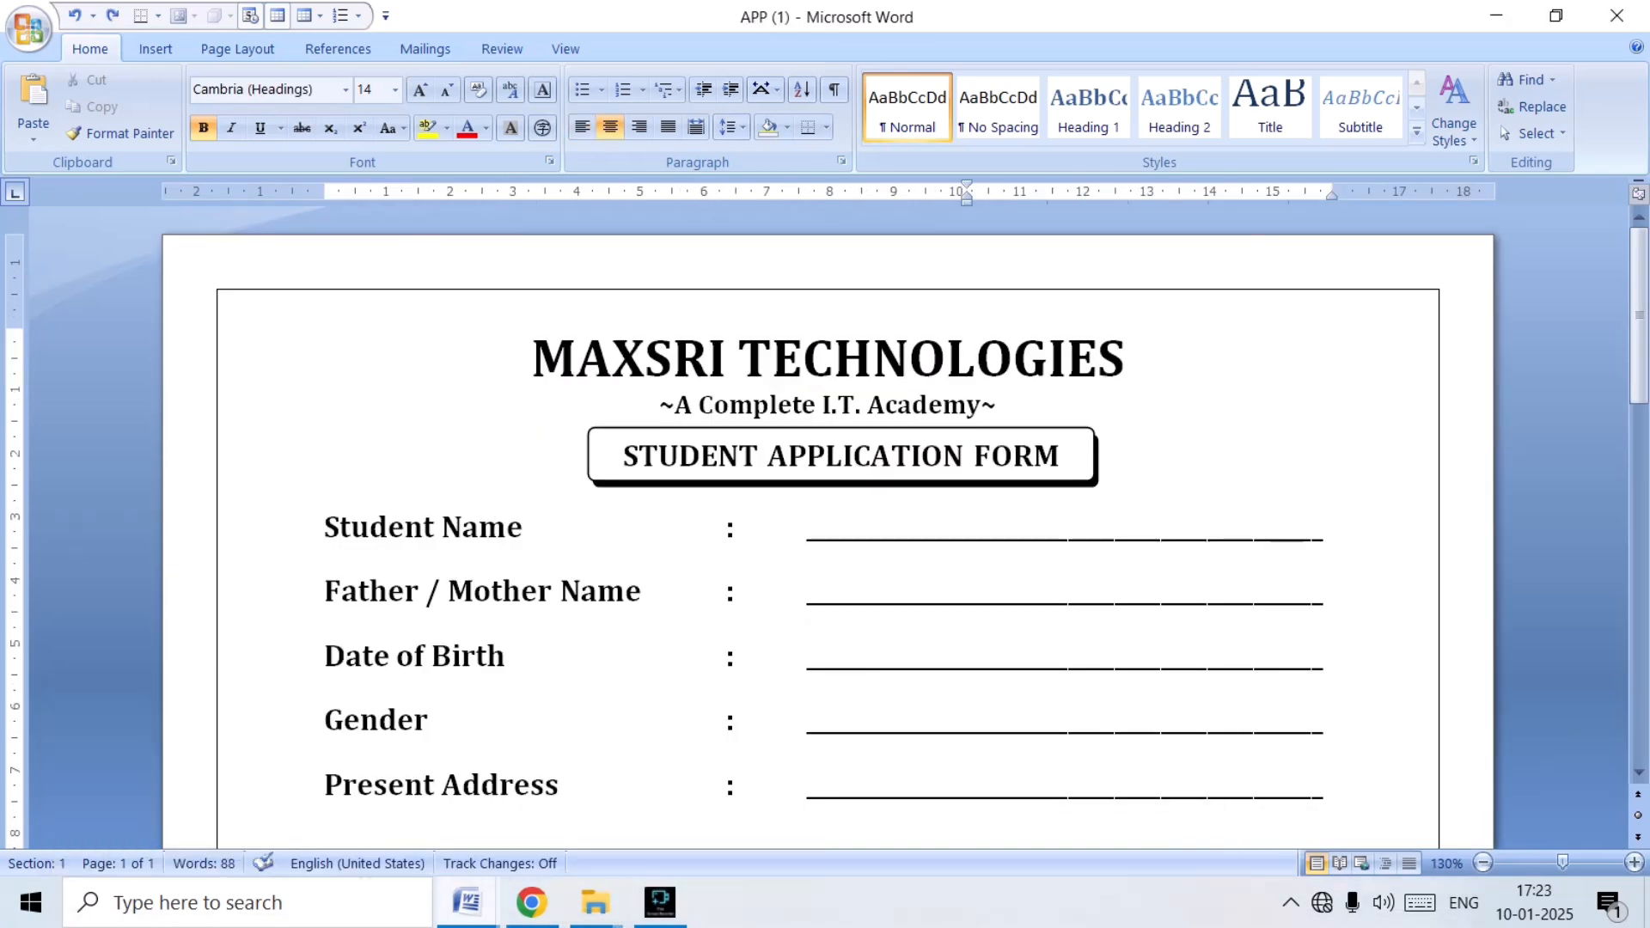
key(Down)
key(Down)
key(Down)
key(Down)
key(Down)
key(Down)
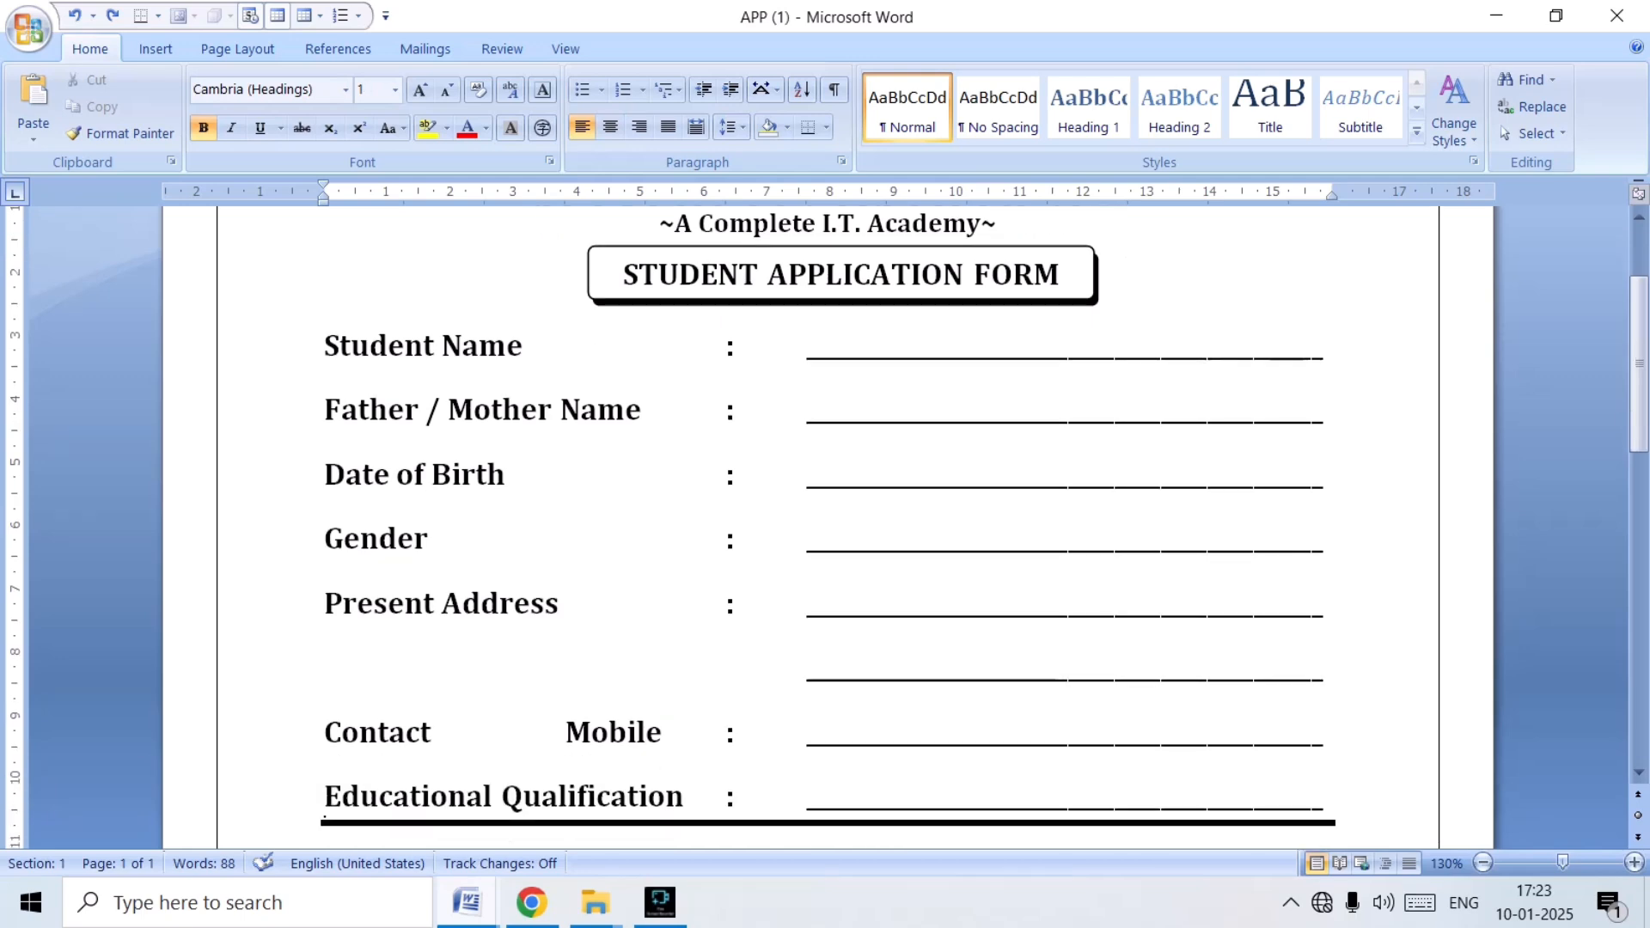
key(Down)
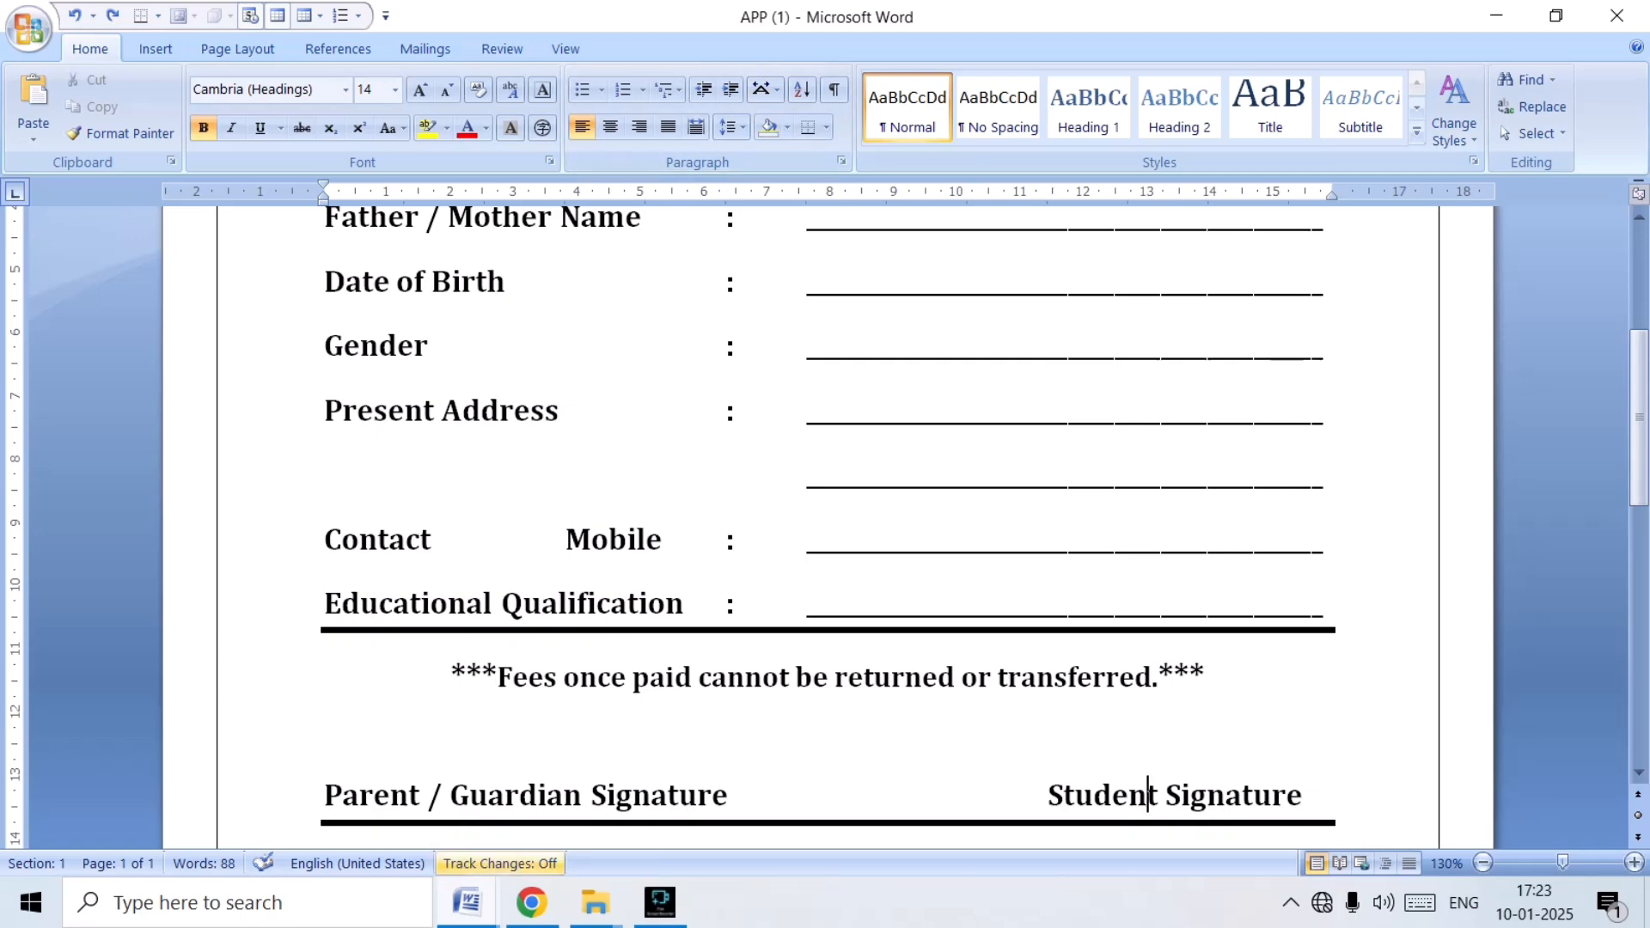
mouse_move(467, 903)
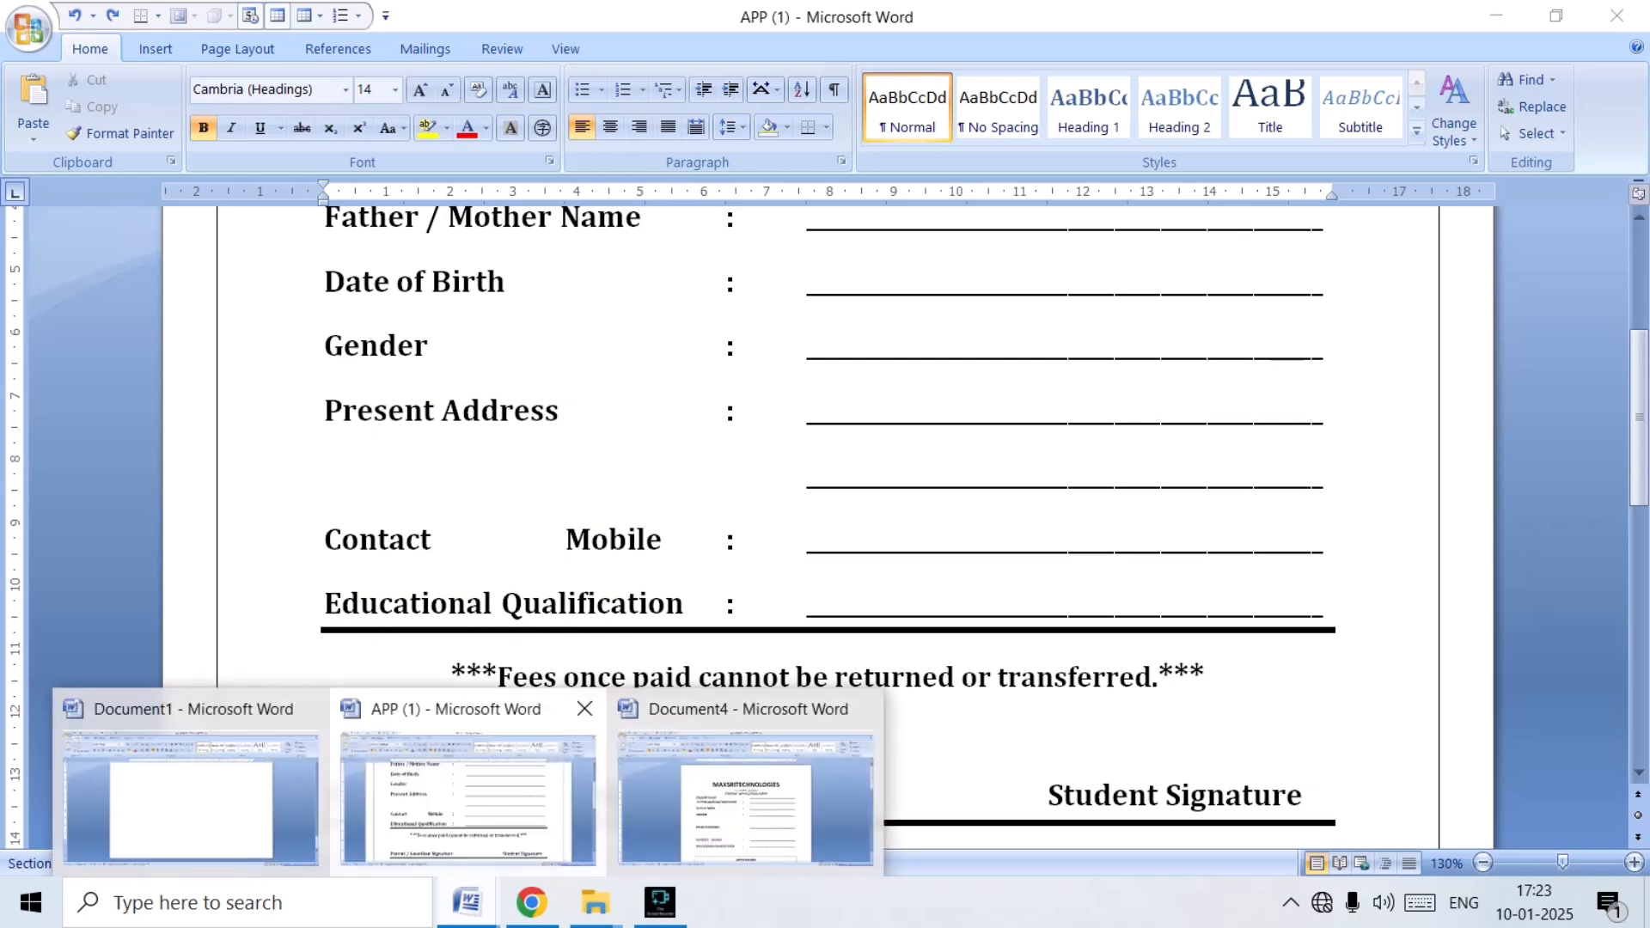
click(746, 795)
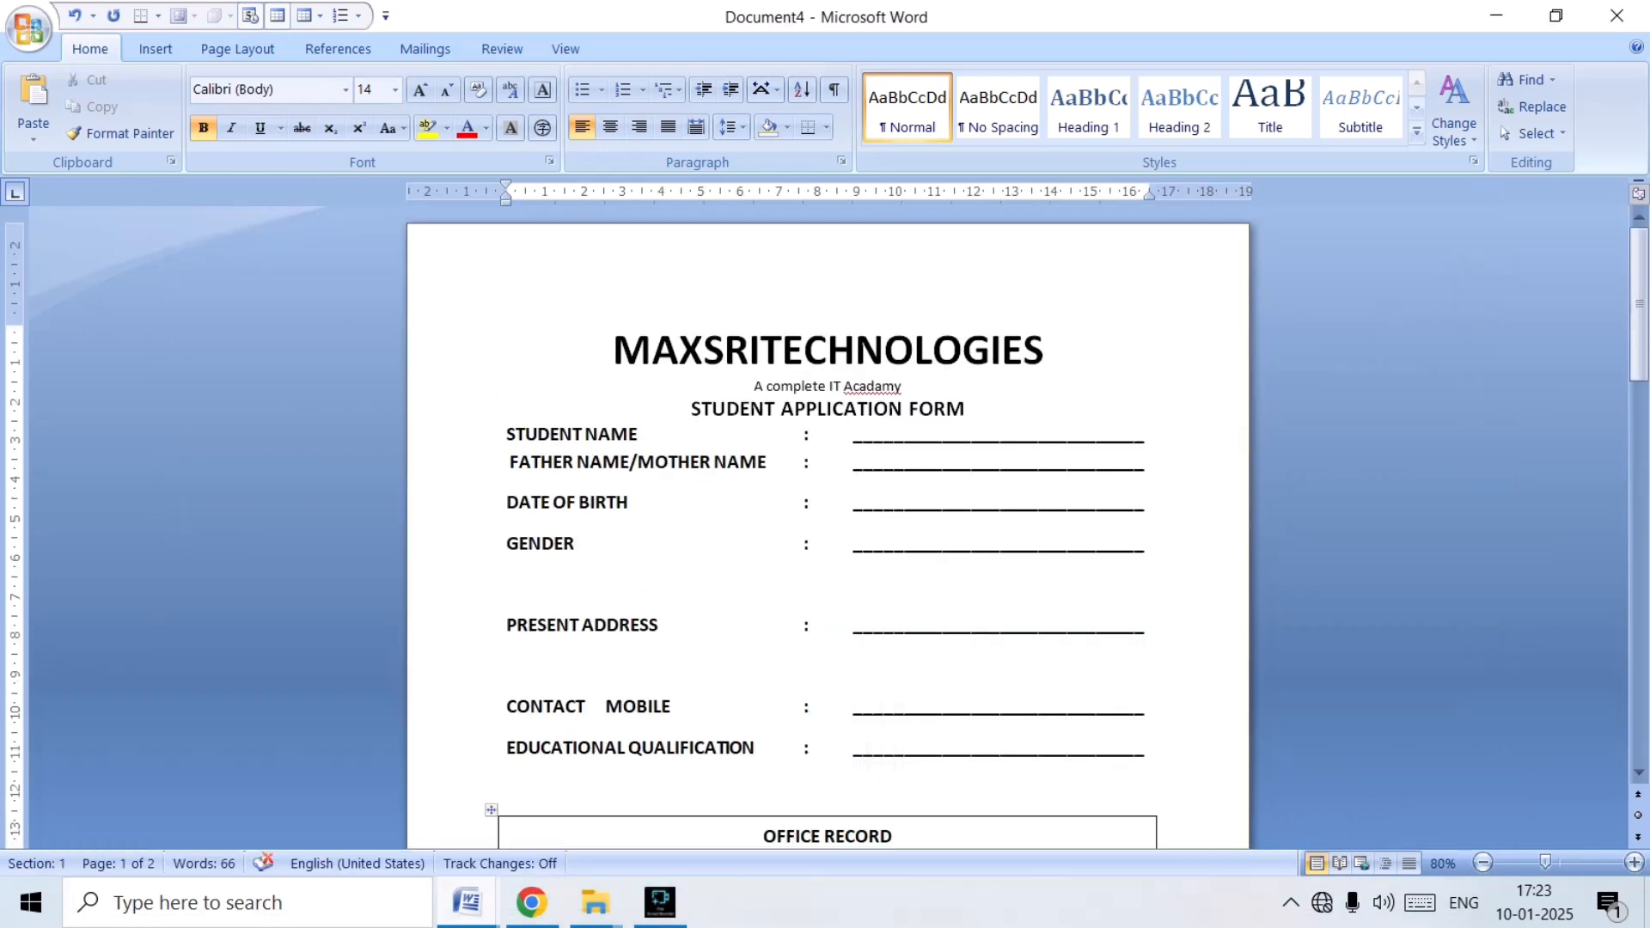
Add a line below EDUCATIONAL QUALIFICATION reading PARENT SIGNATURE and STUDENT SIGNATURE, separated by tabs.
key(Return)
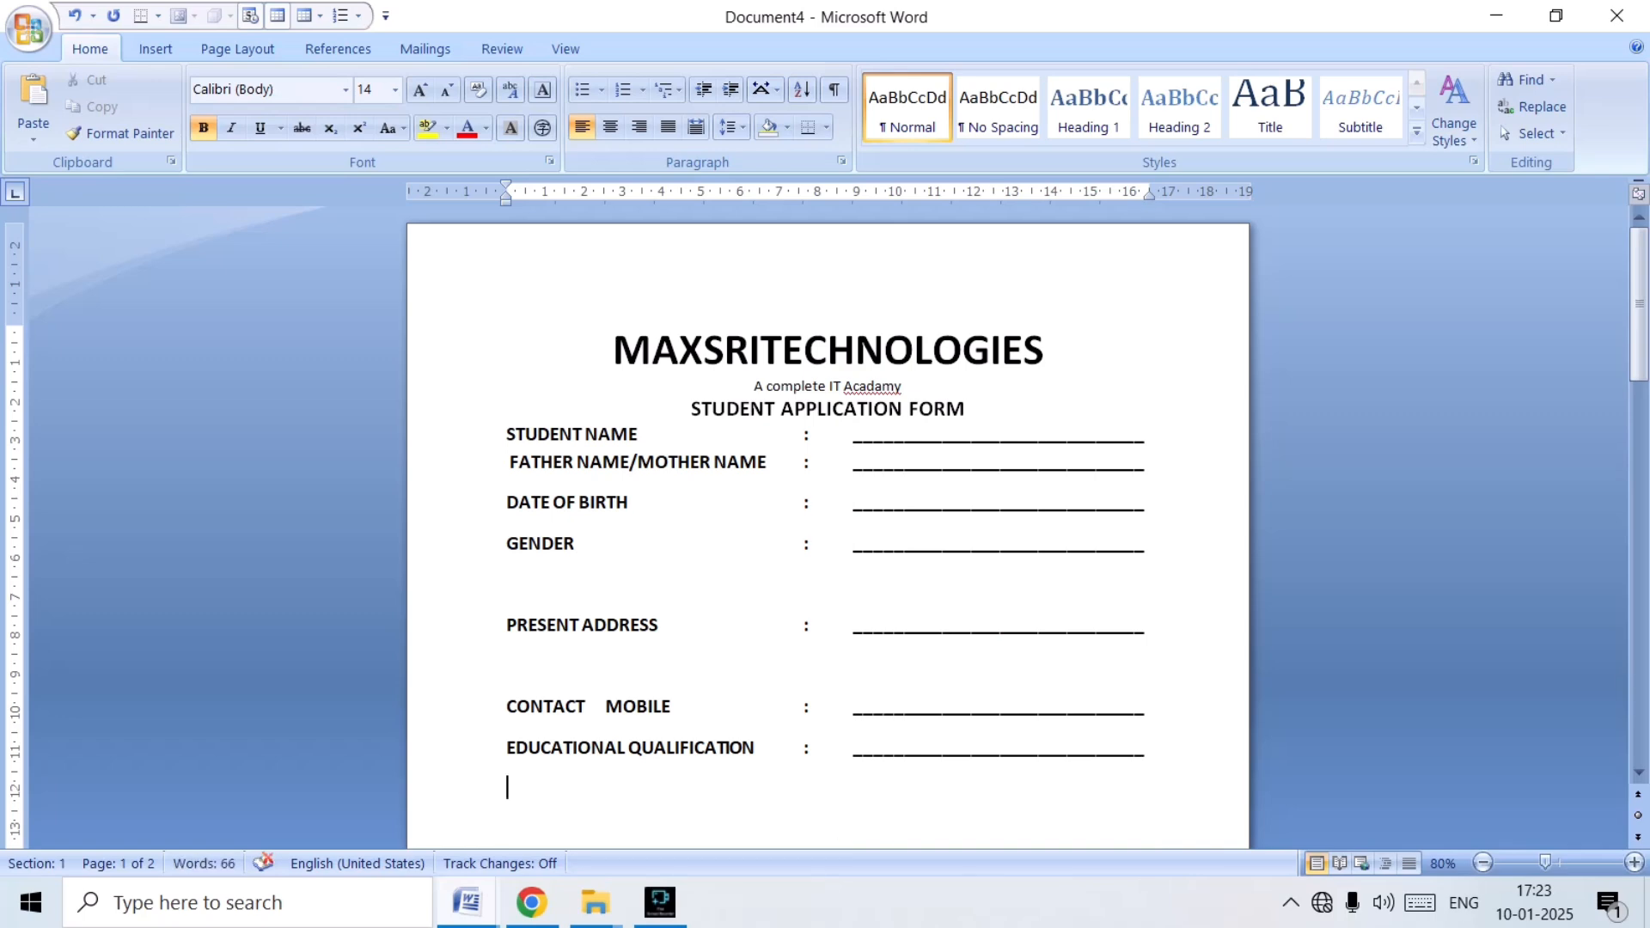
text(PARENT SIGNATURE)
key(Tab)
key(Tab)
key(Tab)
key(Tab)
text(STU)
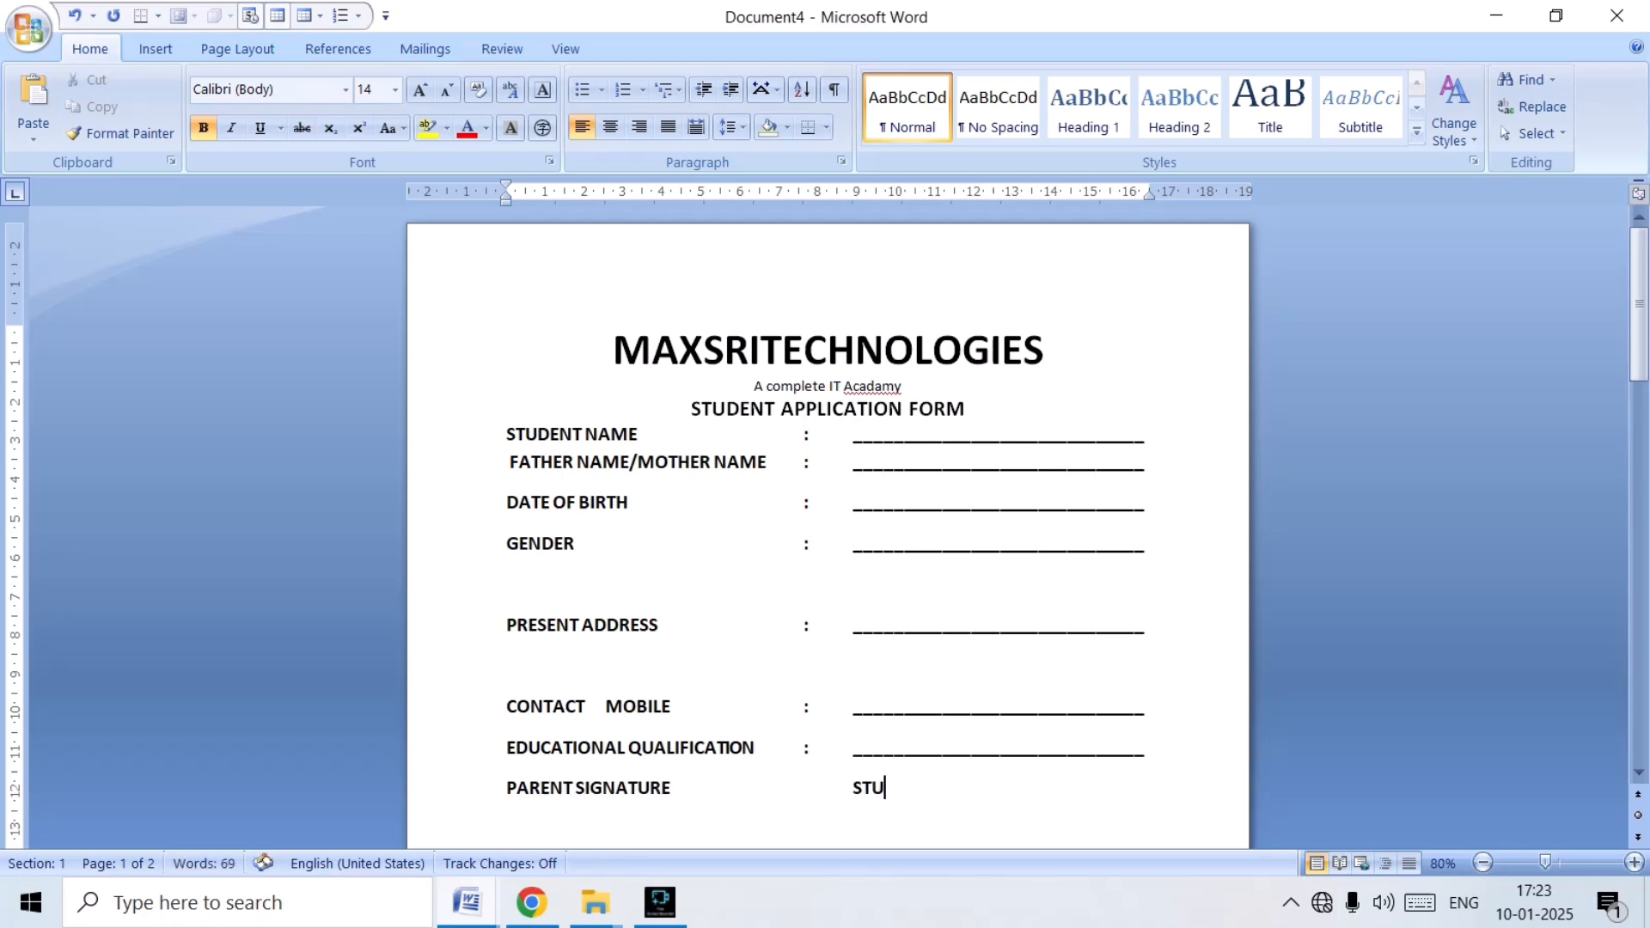
text(DENT SIGN)
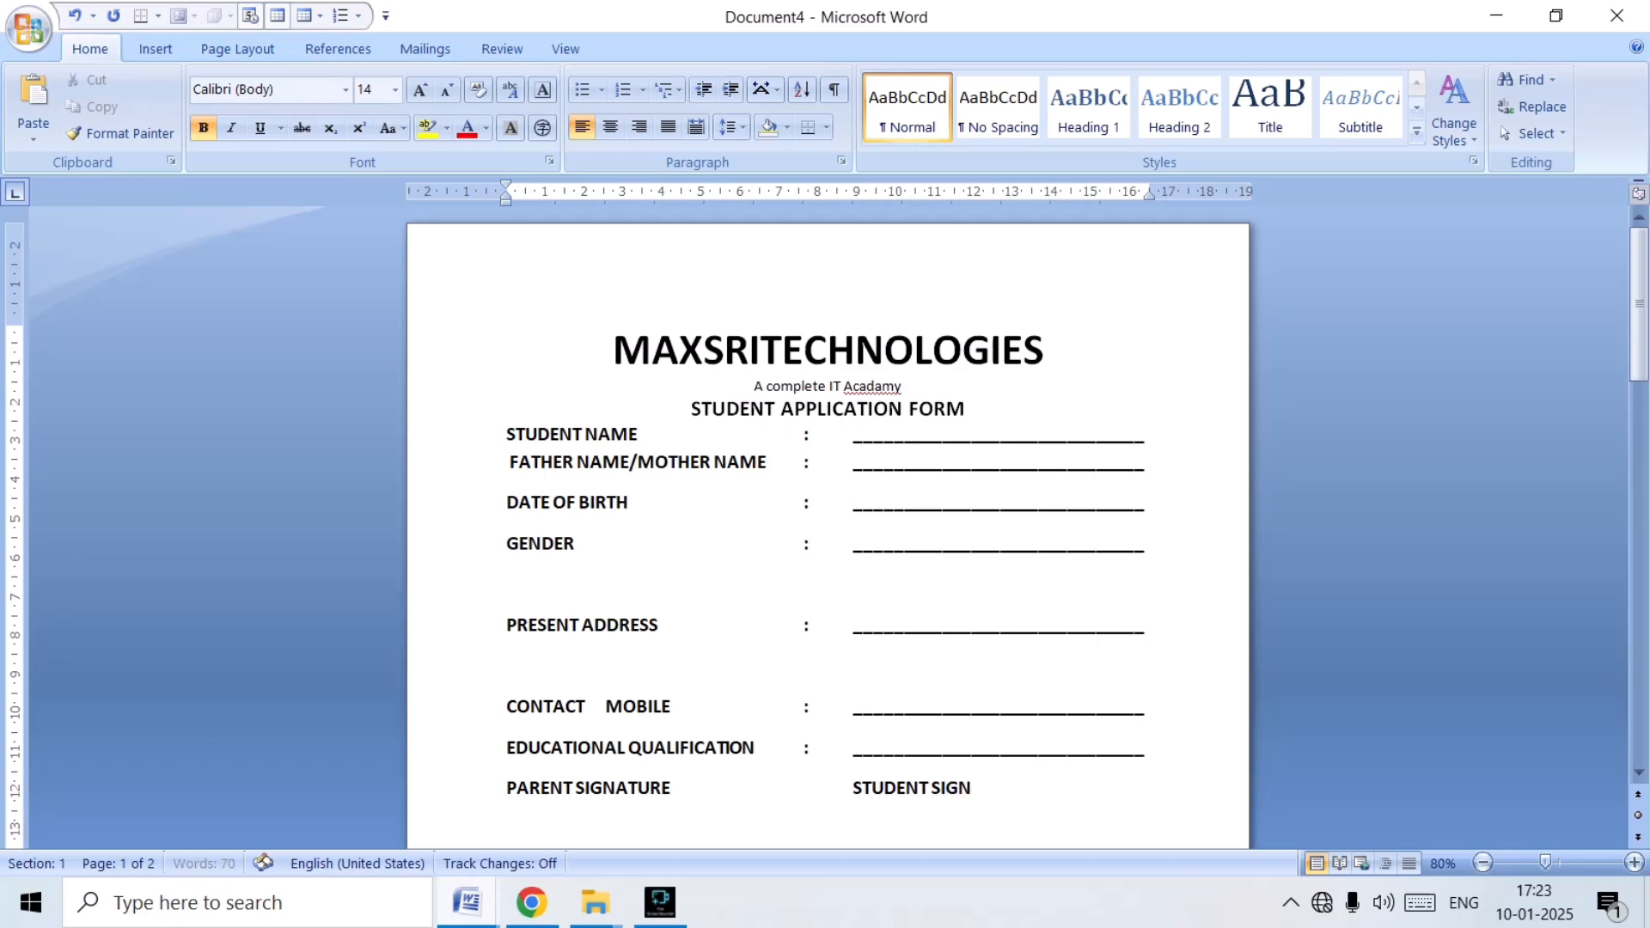
text(ATURE)
key(Tab)
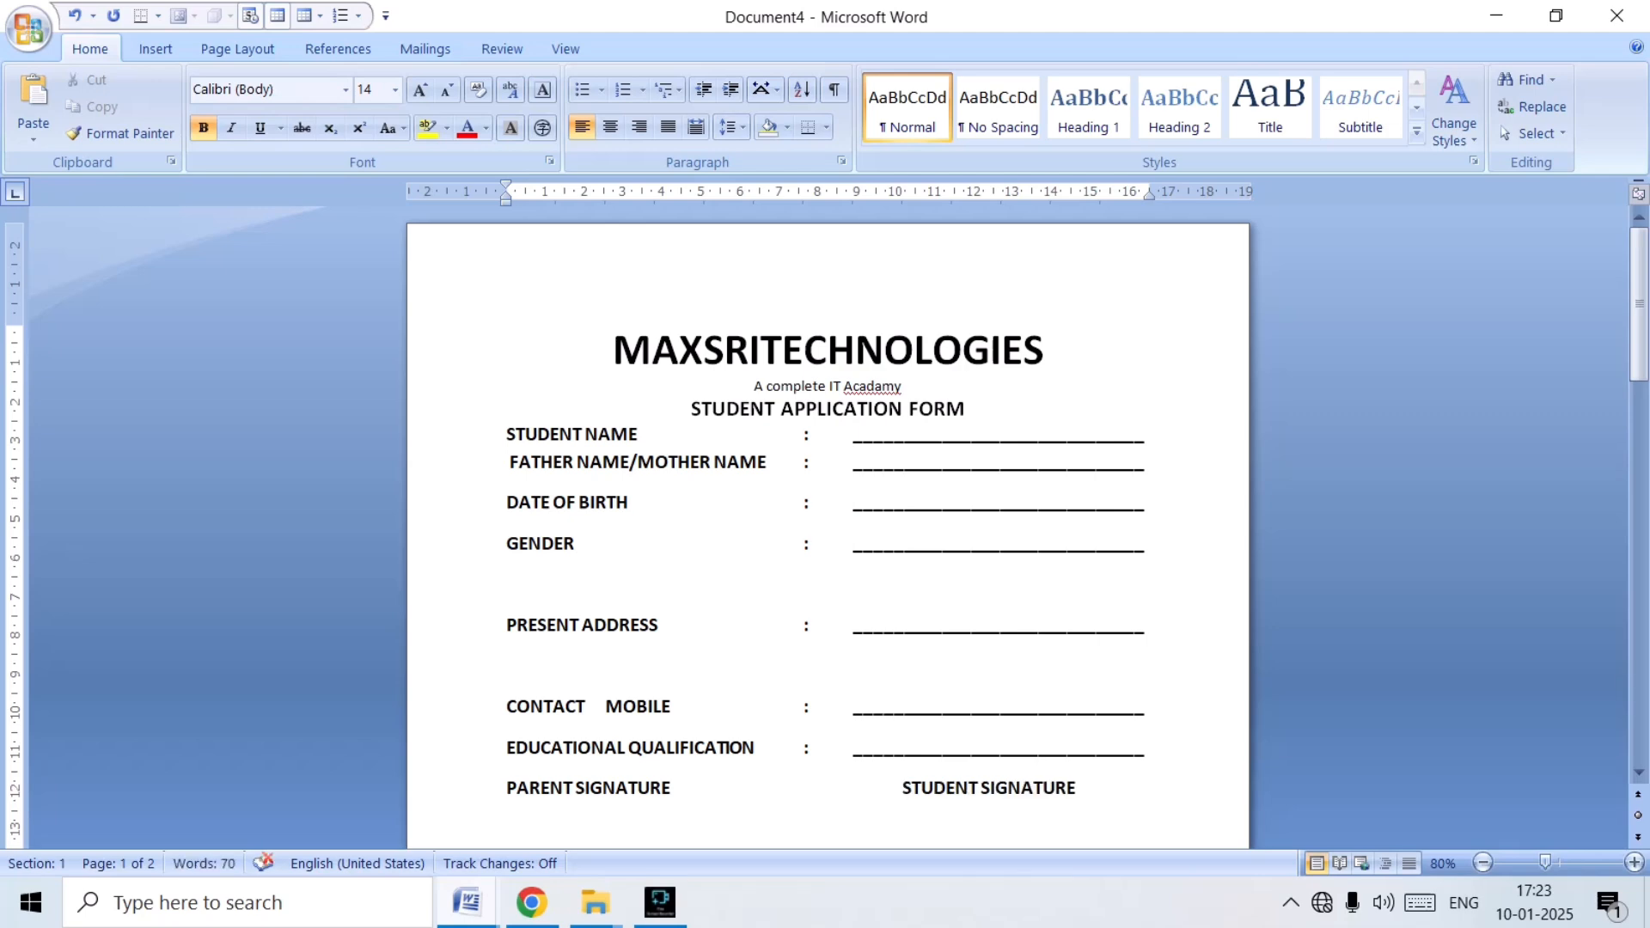
Apply a 2 ¼ pt bottom border to the EDUCATIONAL QUALIFICATION paragraph.
scroll(828, 524, down, 6)
scroll(828, 524, up, 3)
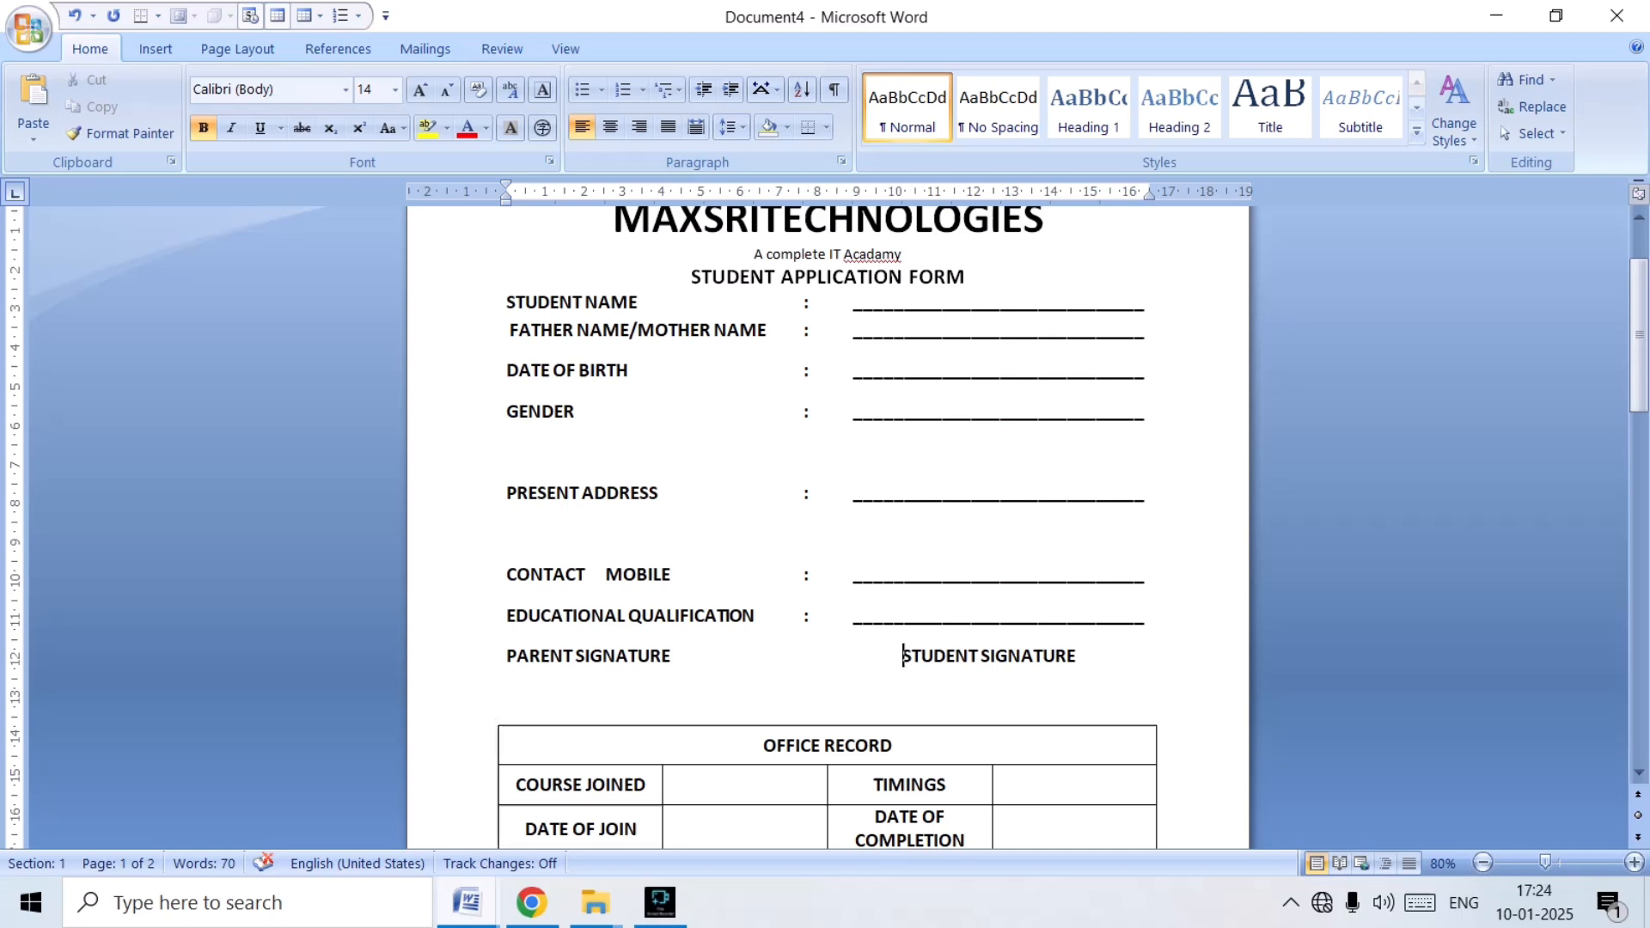
click(507, 616)
click(826, 128)
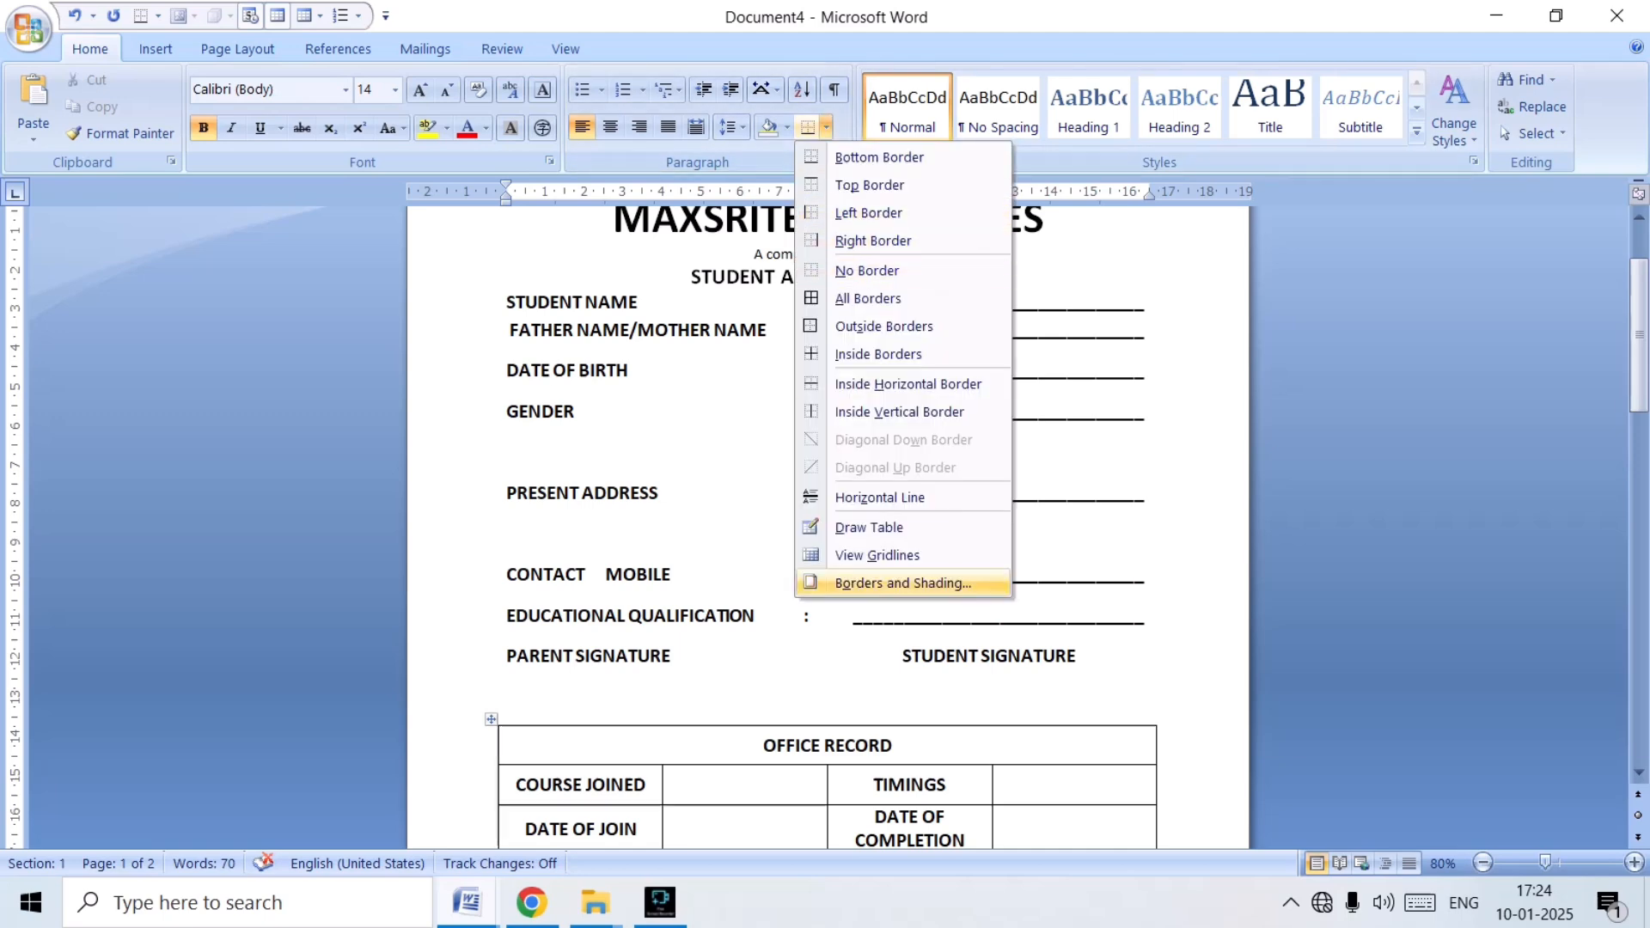
click(902, 583)
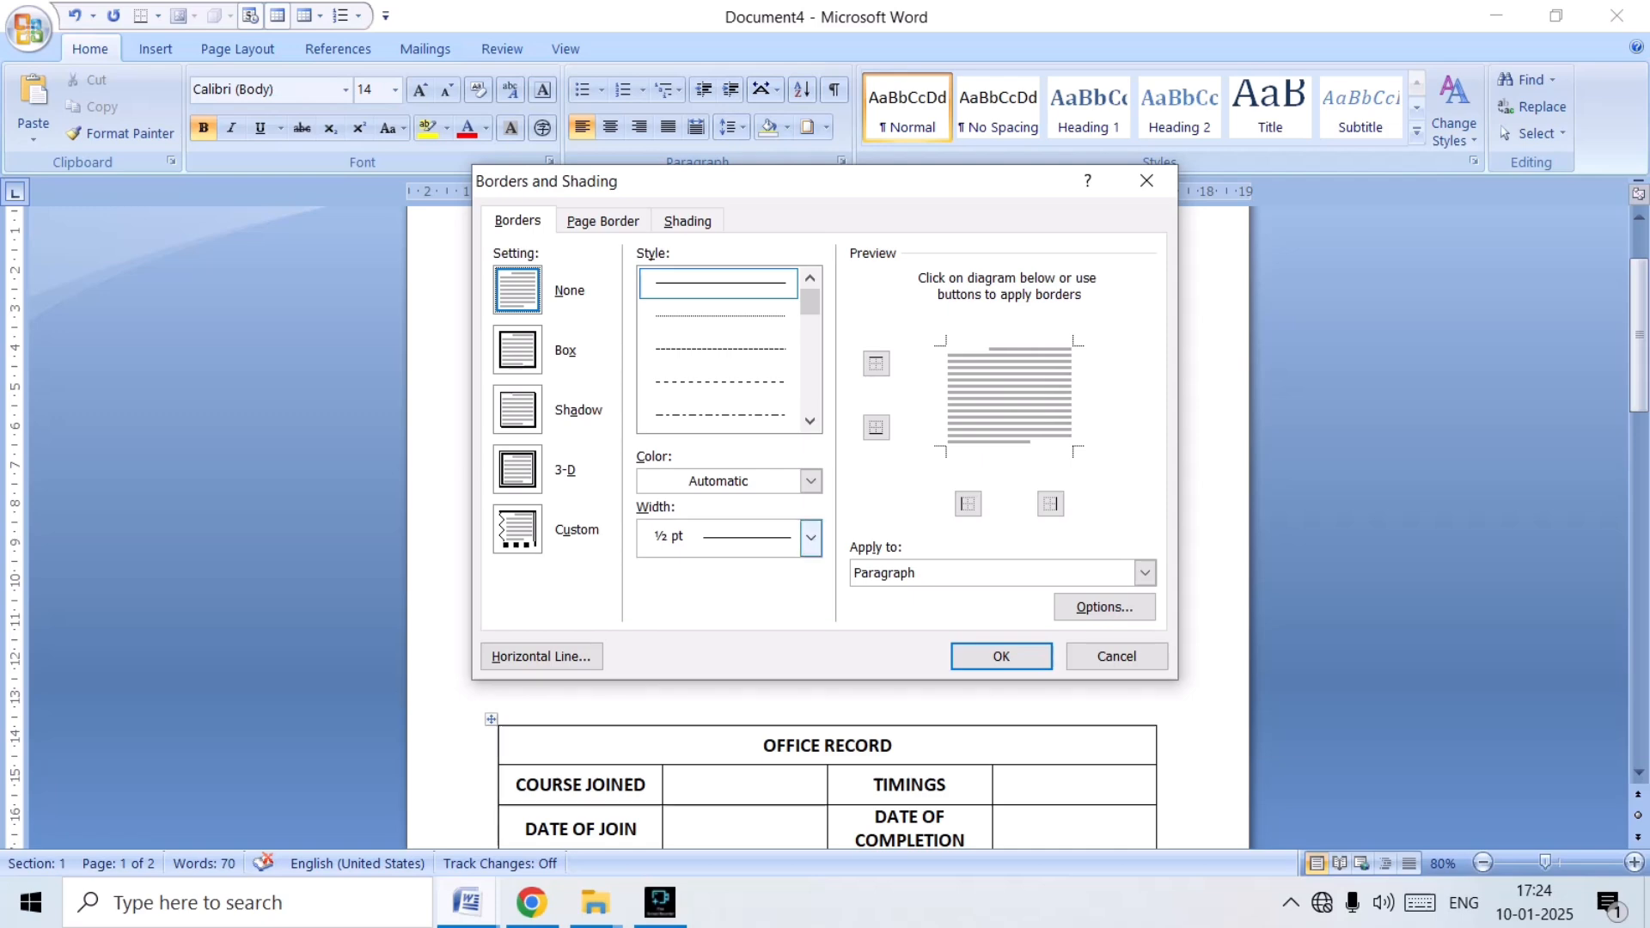
click(810, 538)
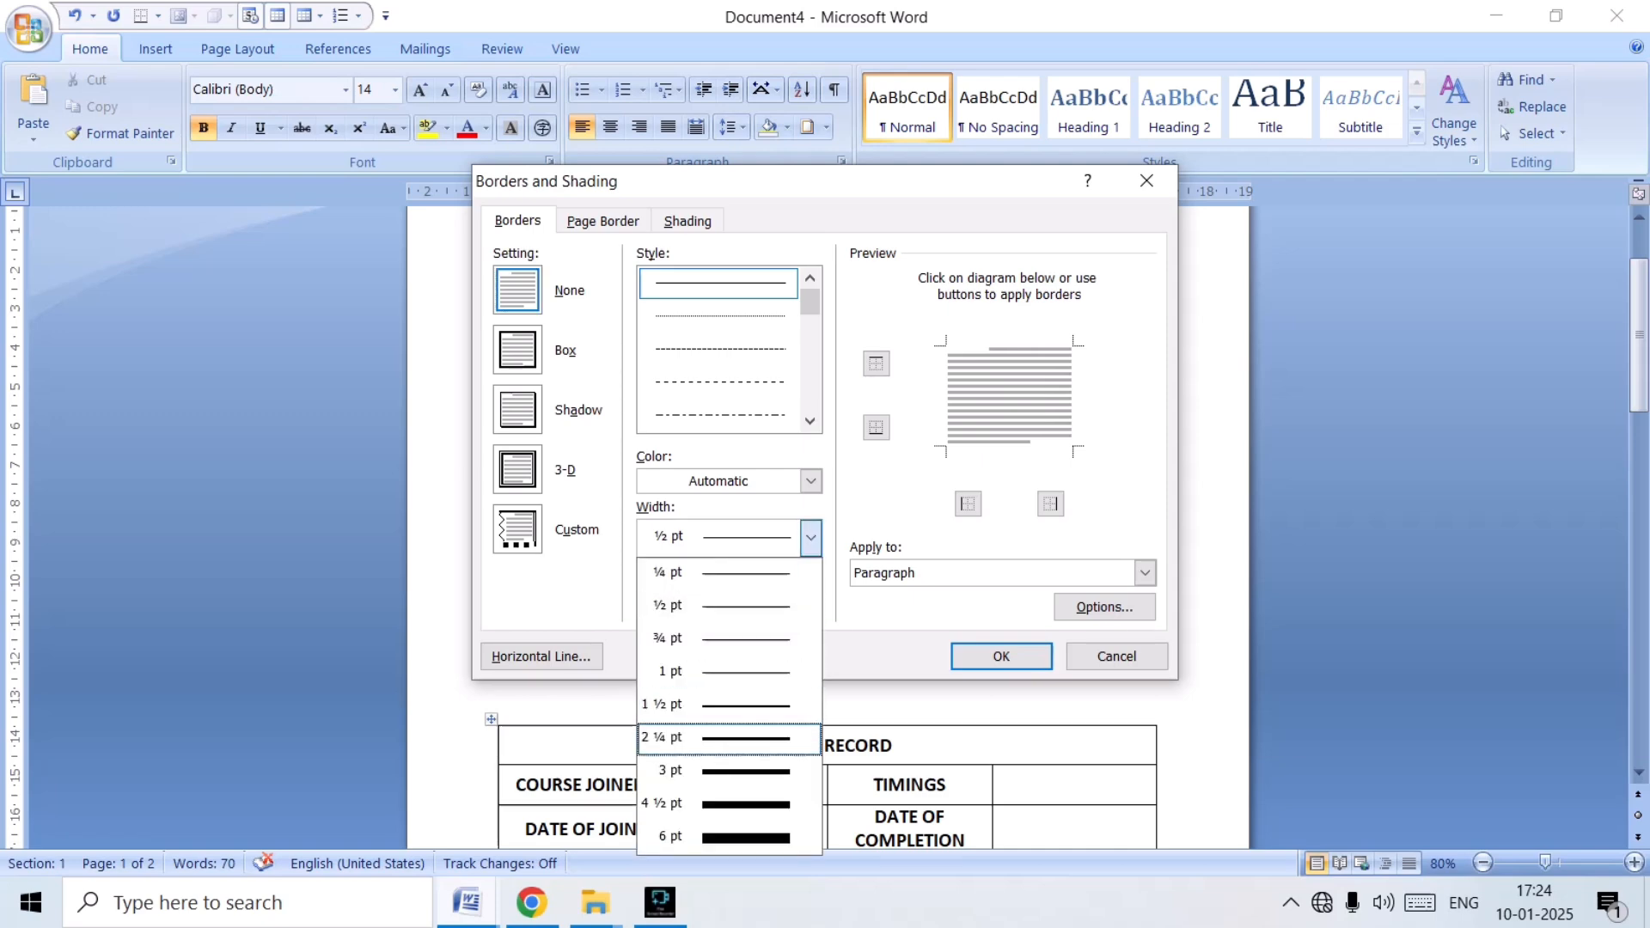
key(Return)
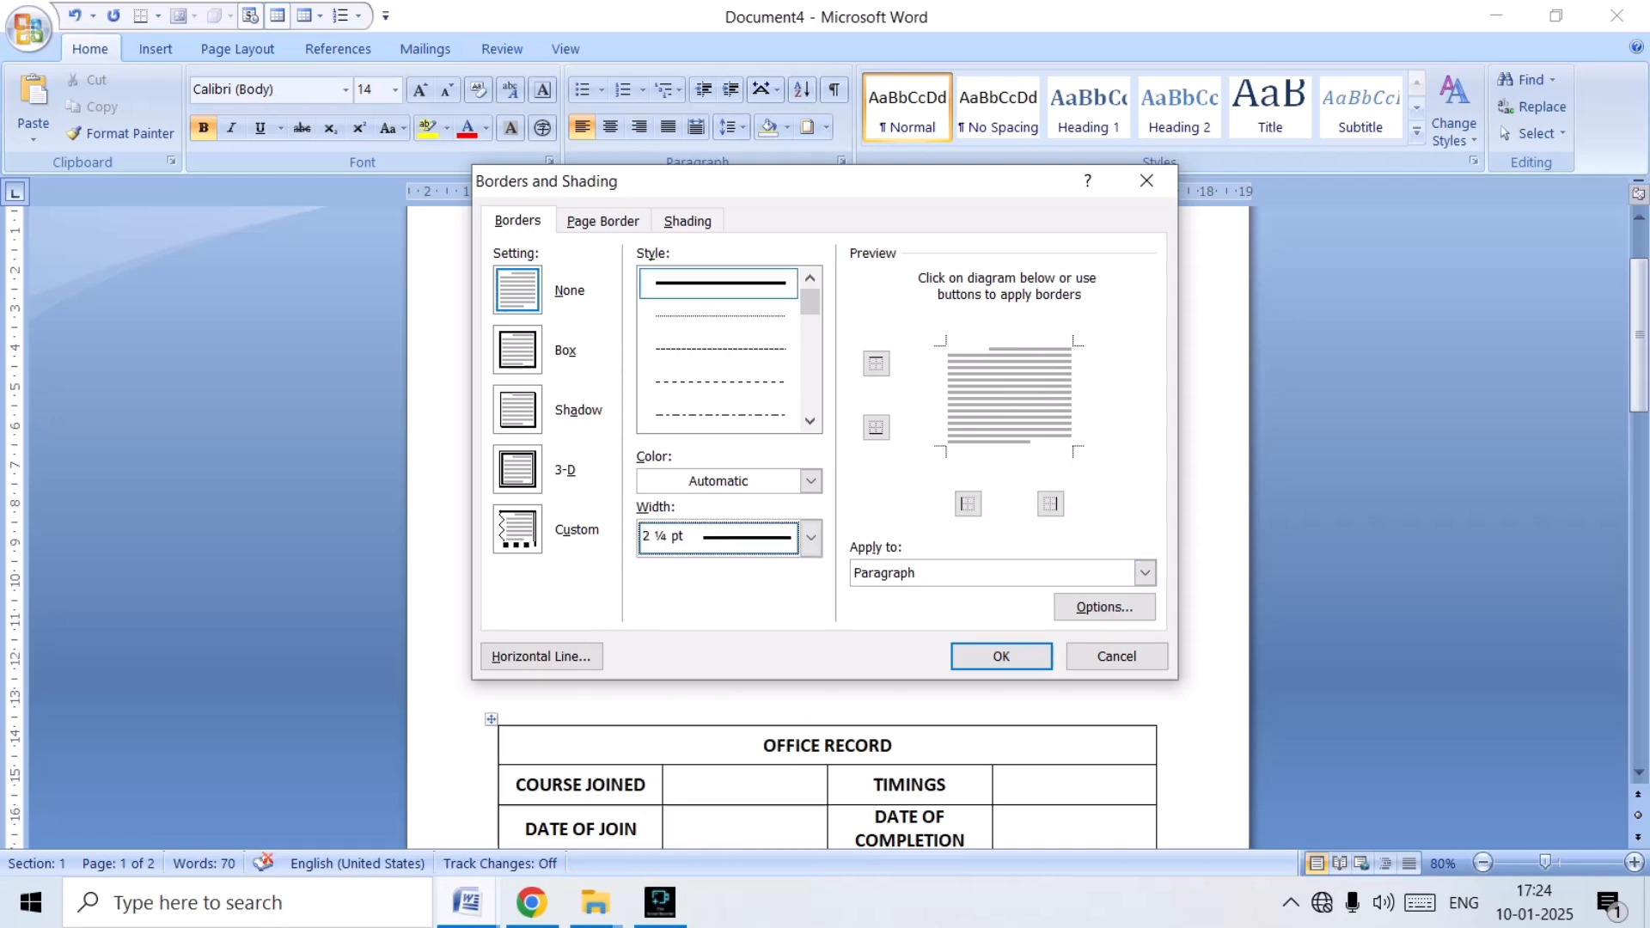
click(876, 427)
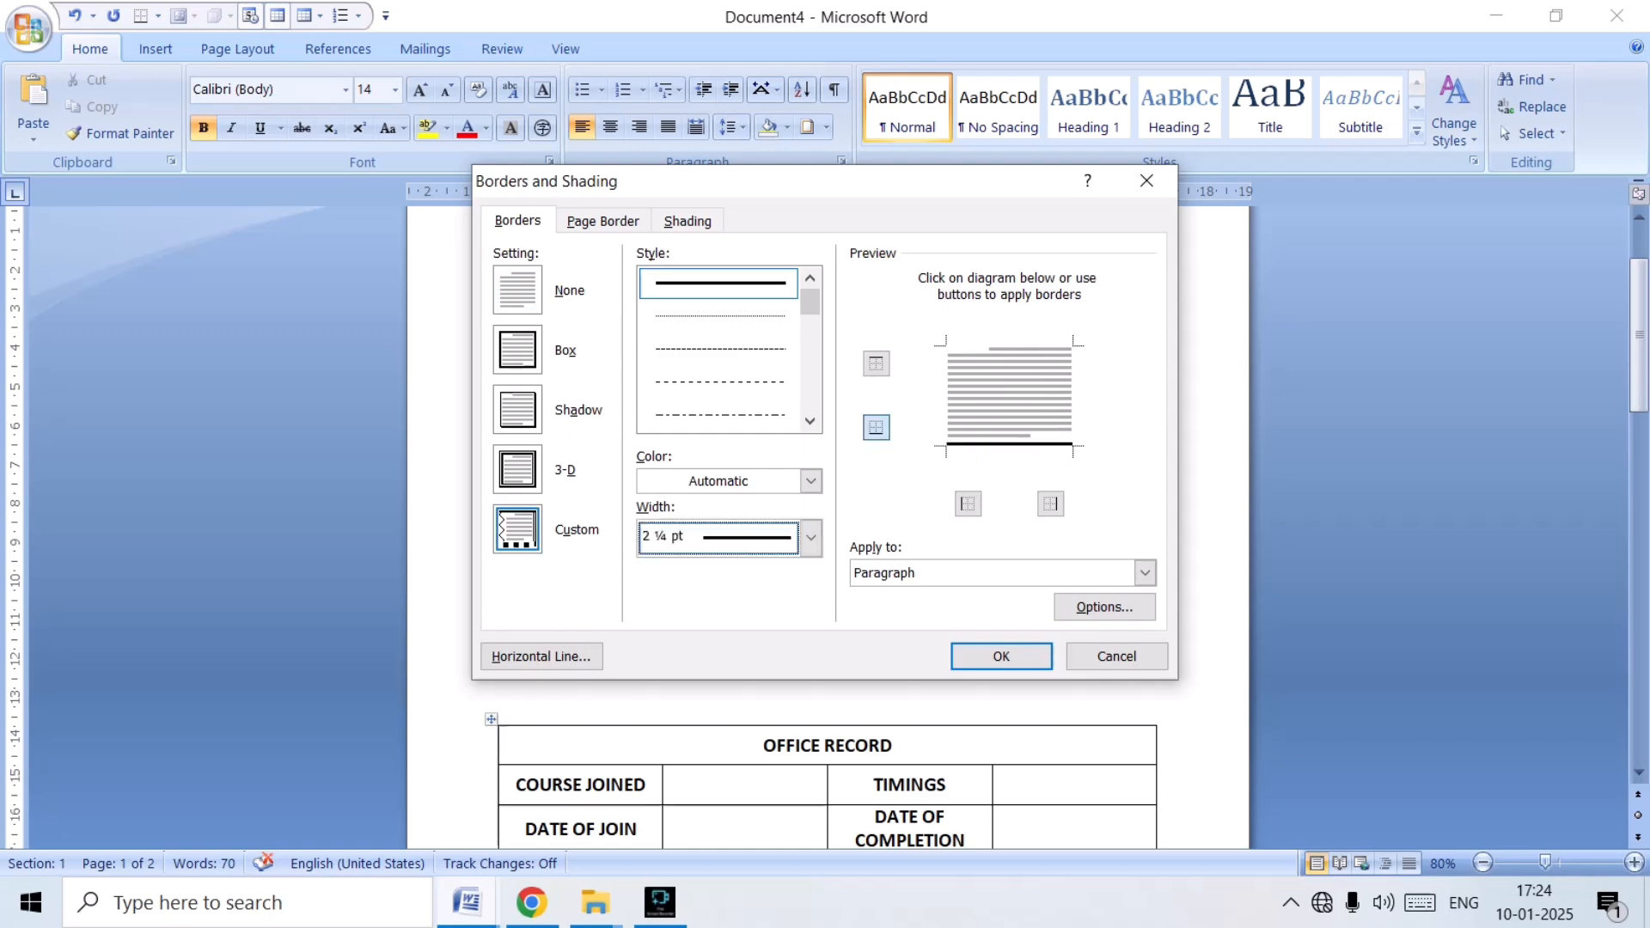
click(1002, 656)
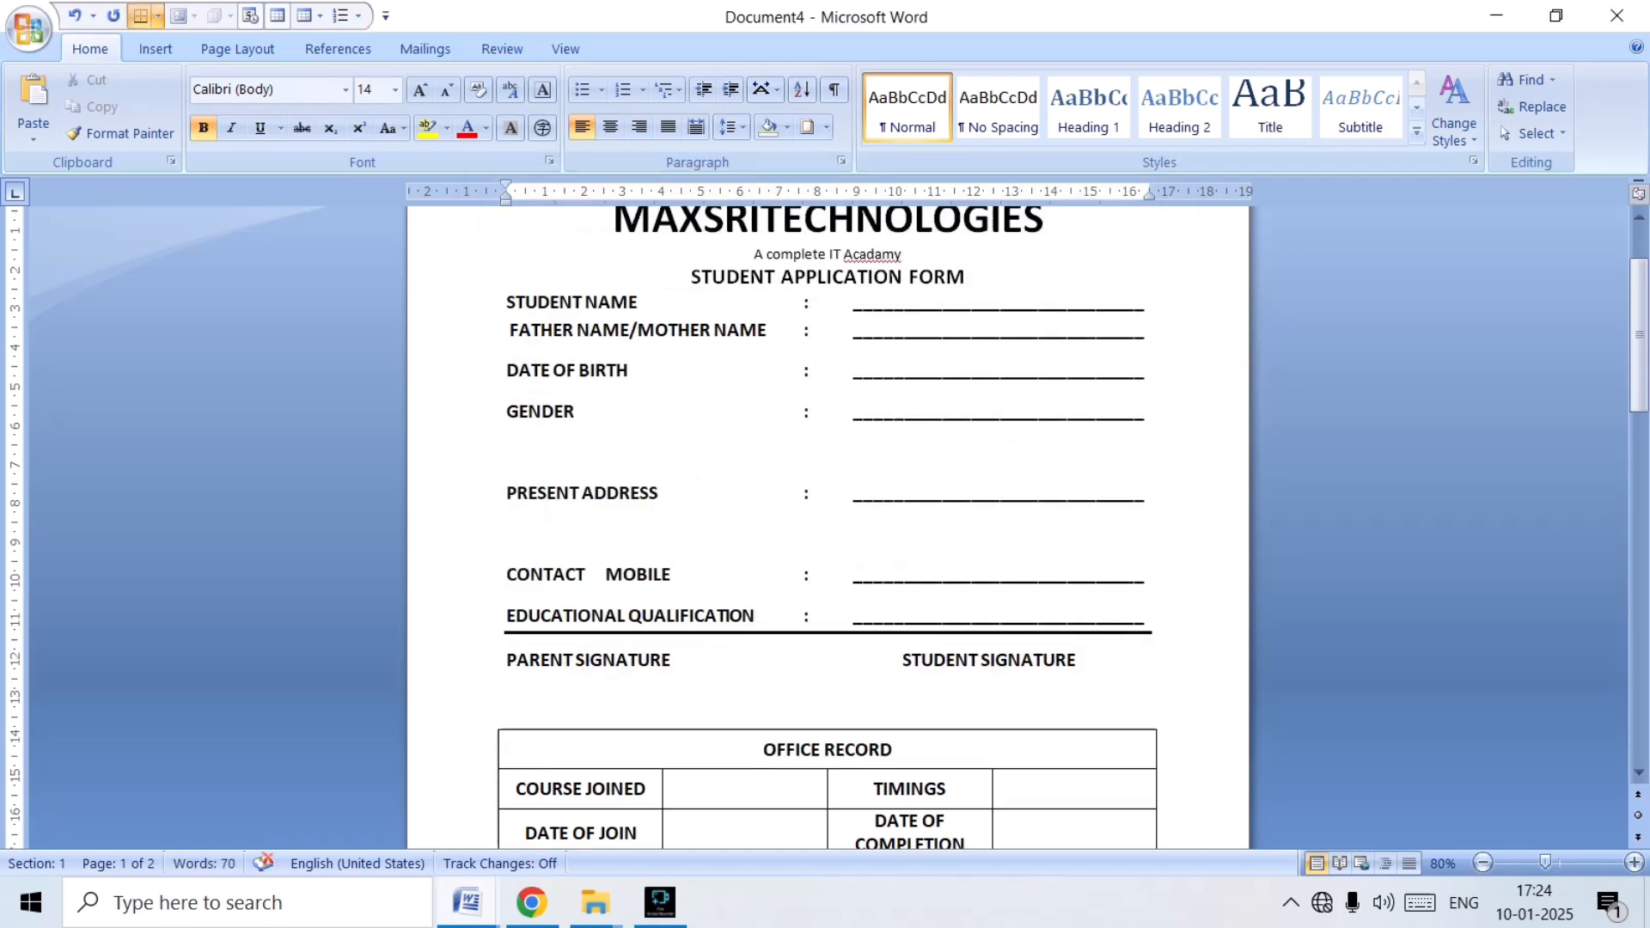
Add a bottom border under the PARENT SIGNATURE and STUDENT SIGNATURE line.
click(508, 660)
click(826, 128)
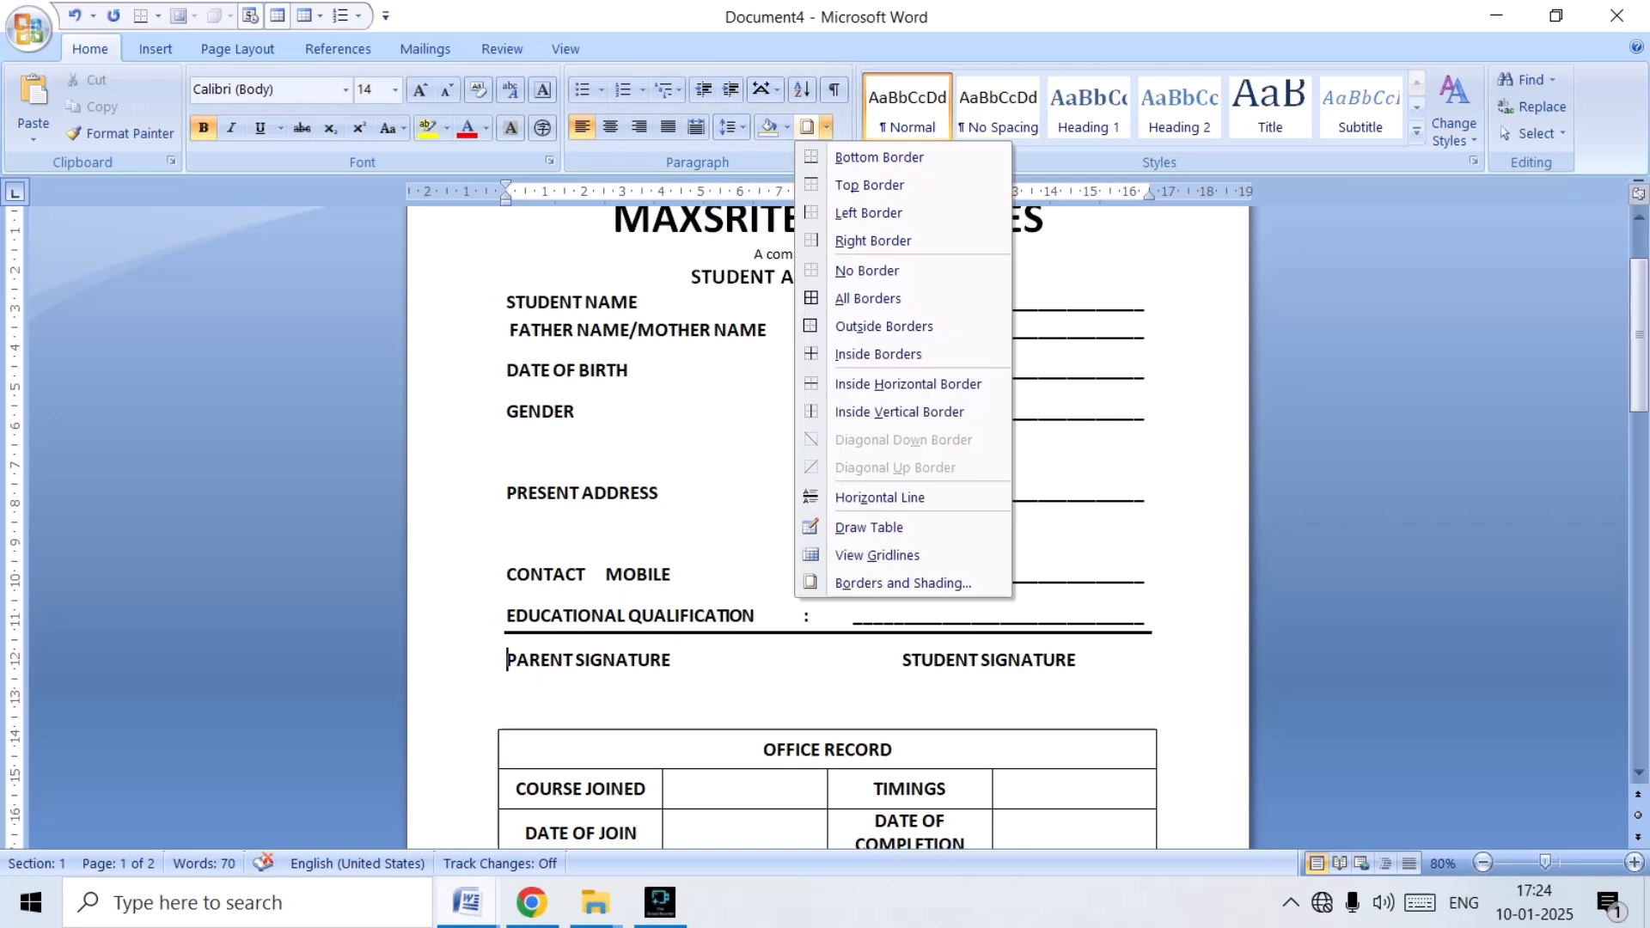
click(902, 583)
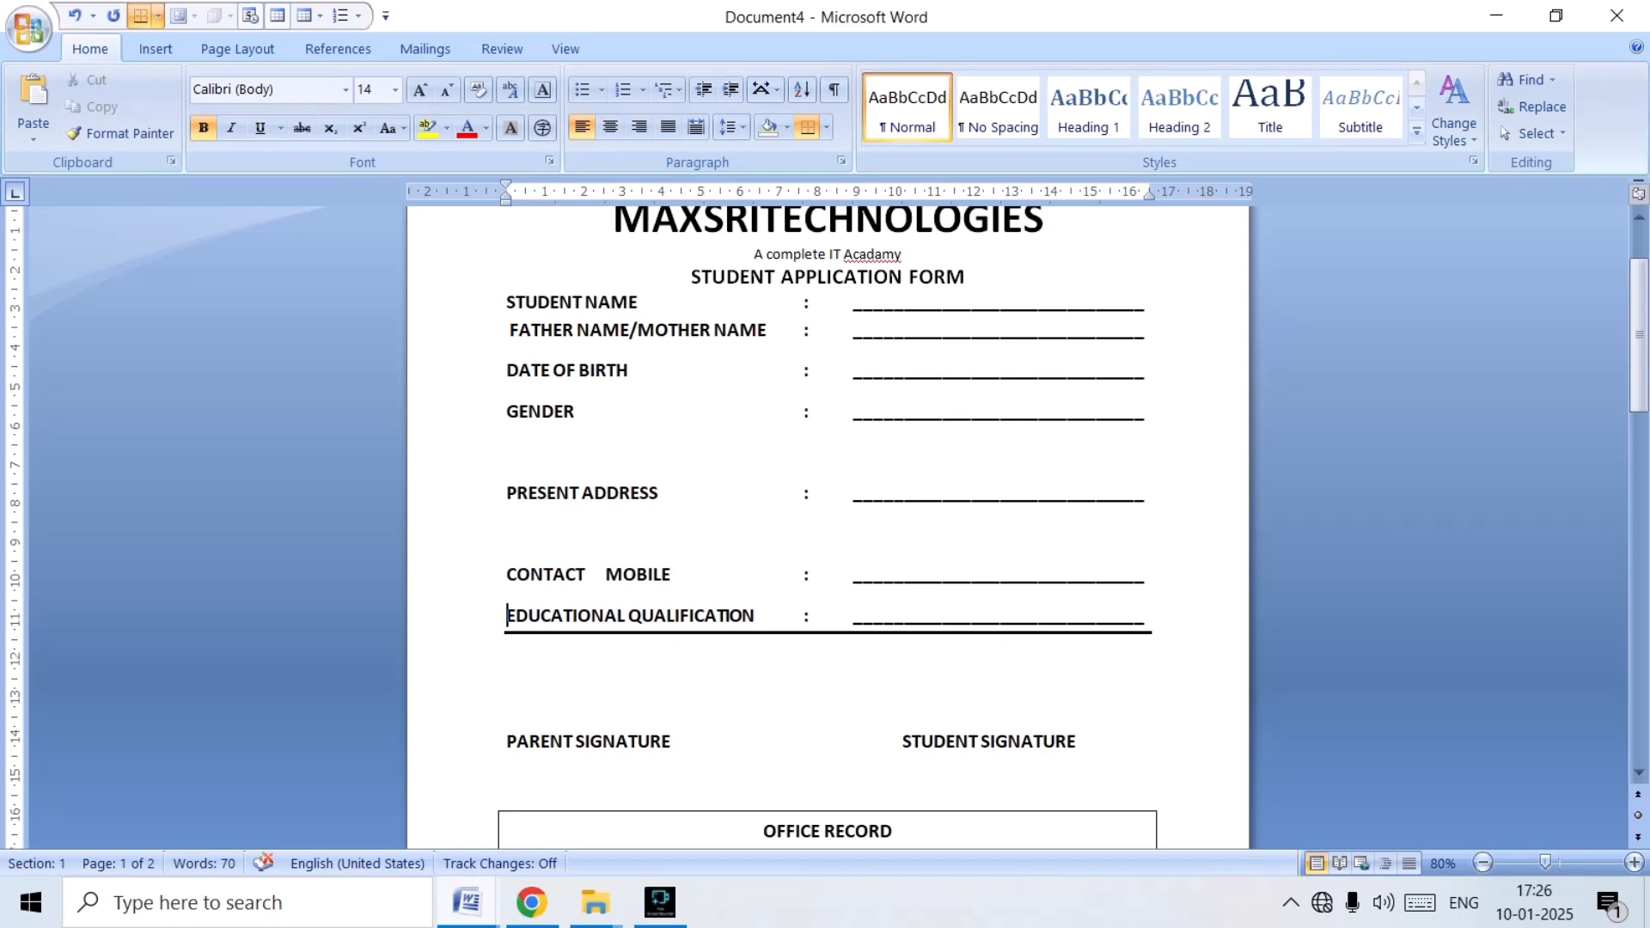
click(507, 741)
click(826, 127)
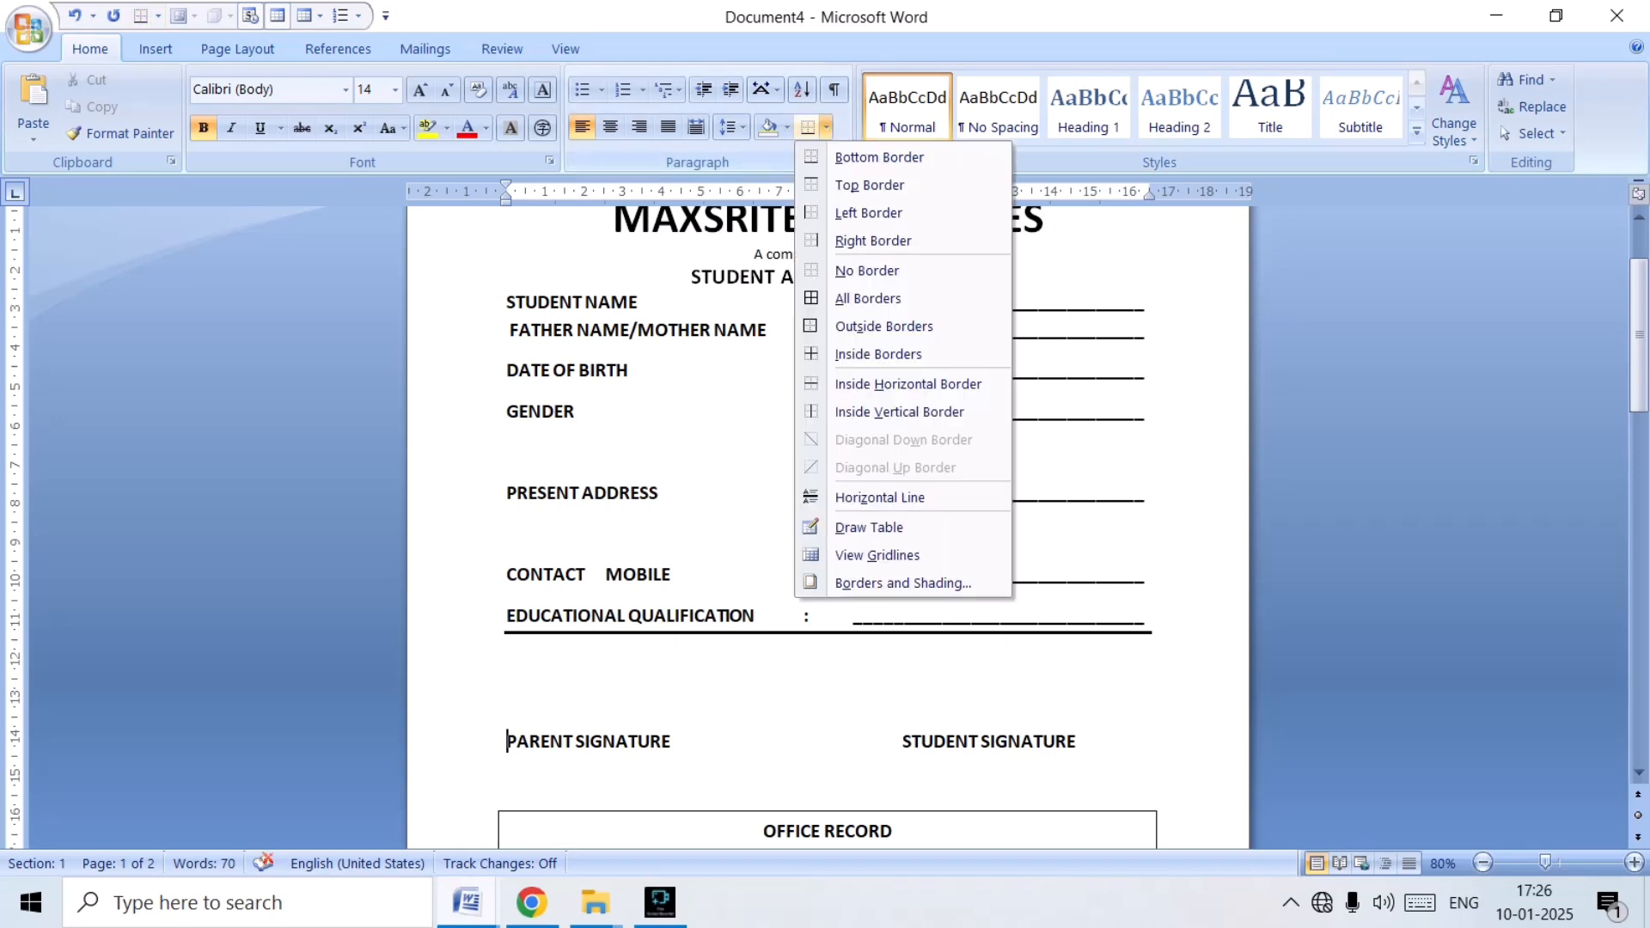
click(876, 157)
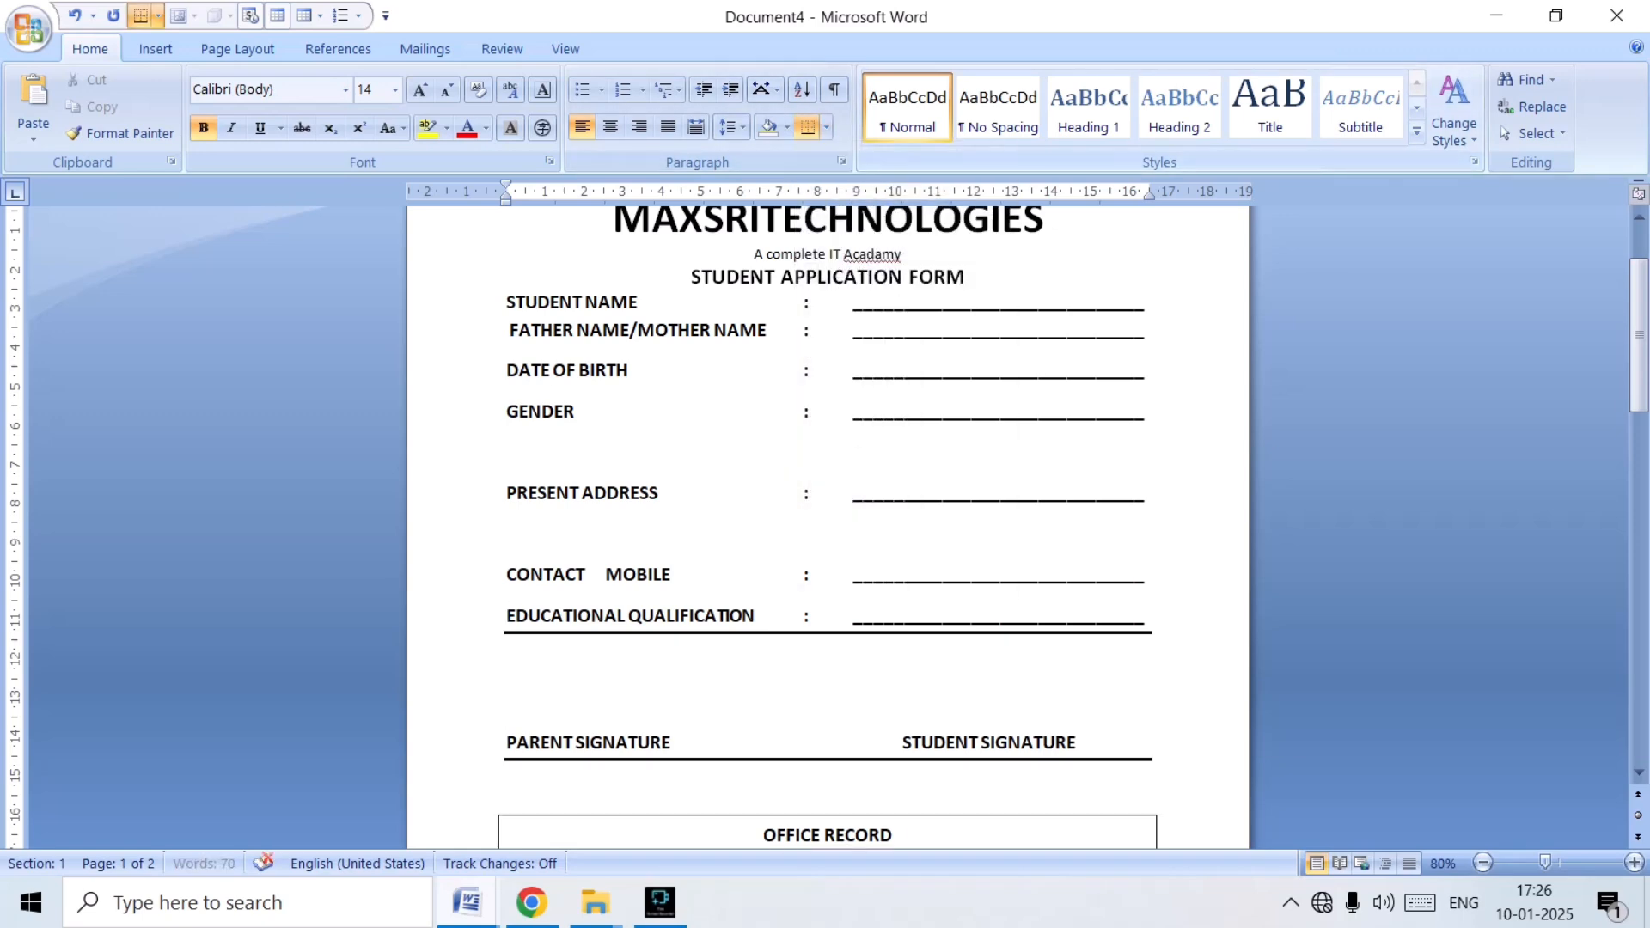
Set the line spacing to 1.0 for all text from the MAXSRITECHNOLOGIES heading through the signature line.
scroll(825, 516, down, 4)
scroll(825, 515, up, 2)
scroll(825, 516, up, 3)
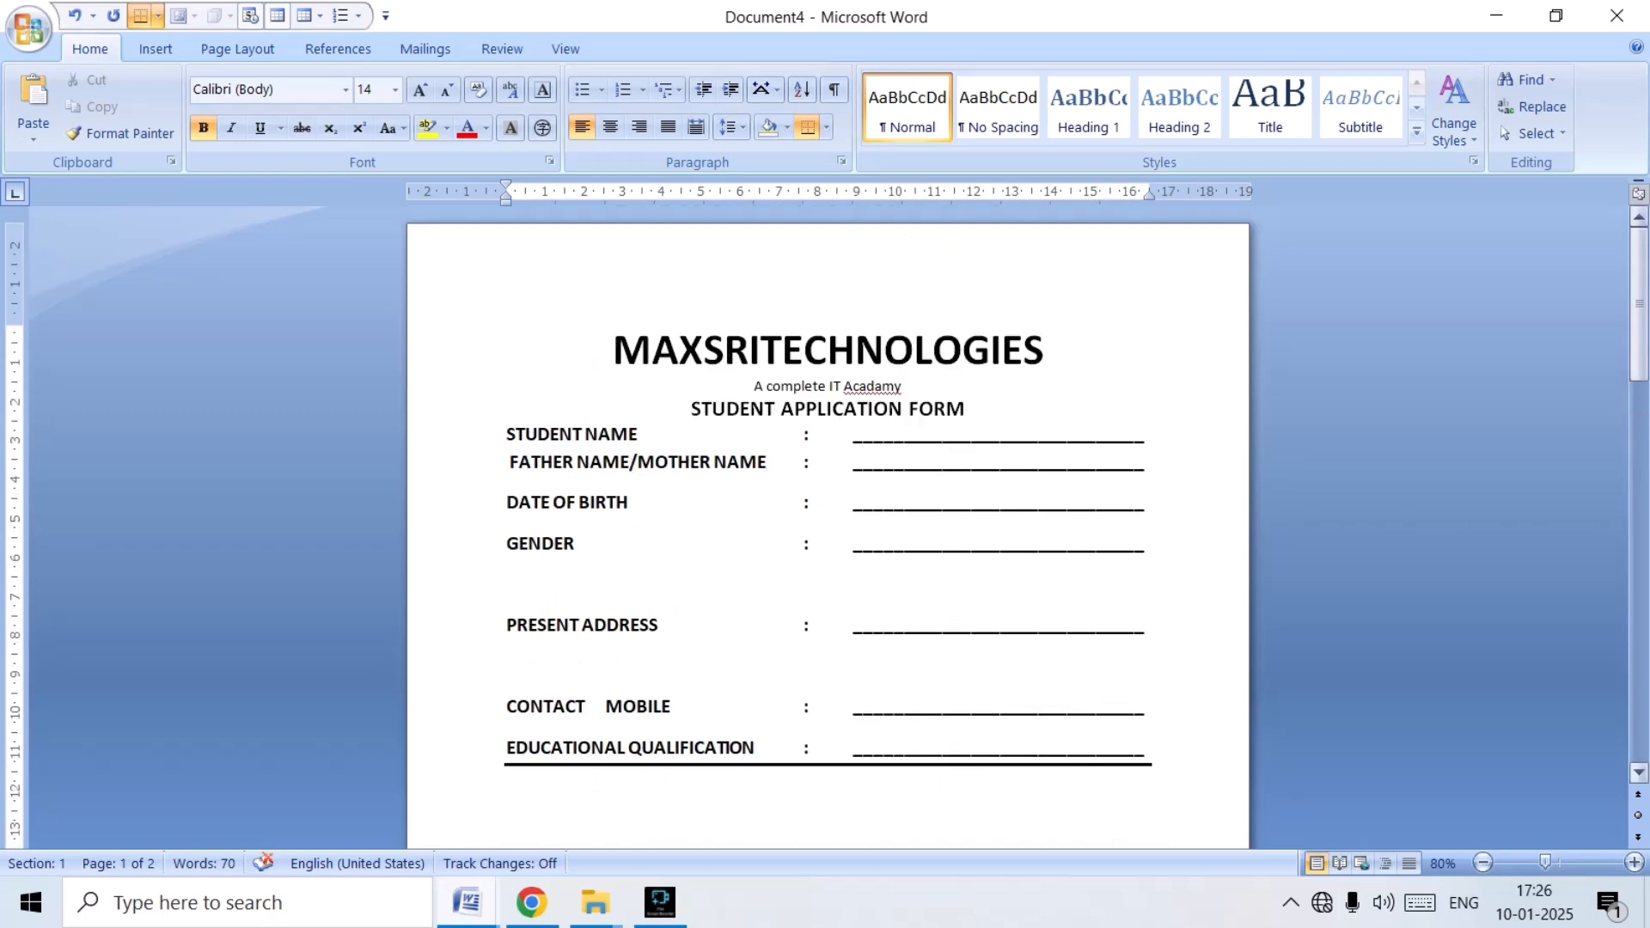
scroll(825, 515, down, 12)
scroll(825, 516, up, 3)
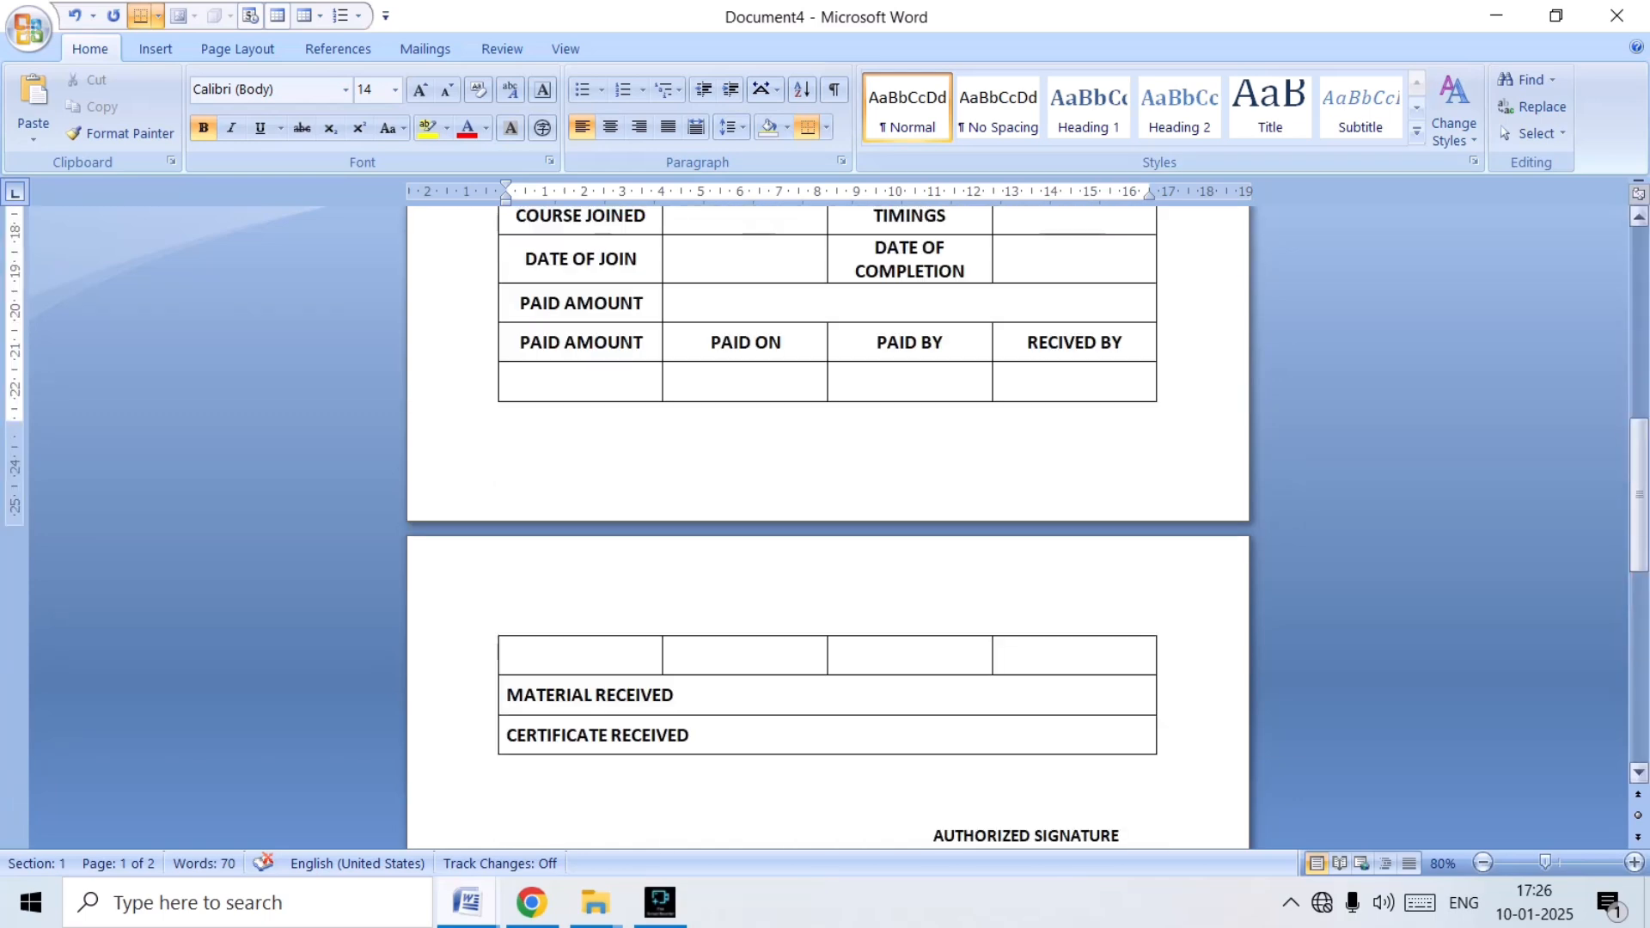
scroll(825, 515, up, 9)
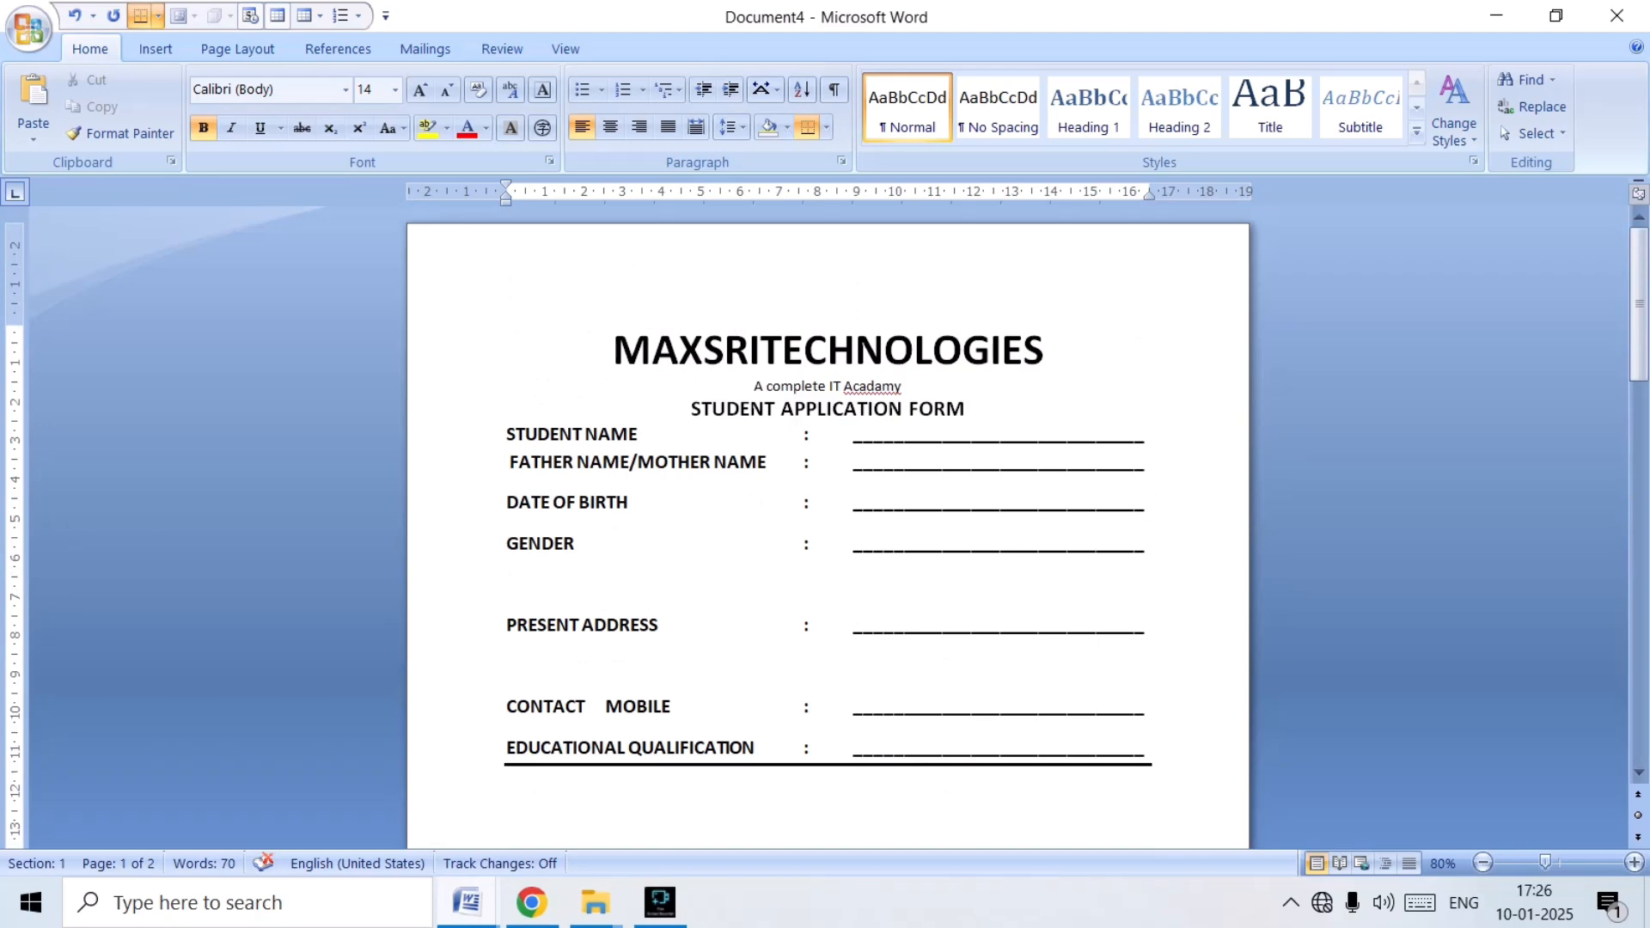
drag(507, 434, 1152, 464)
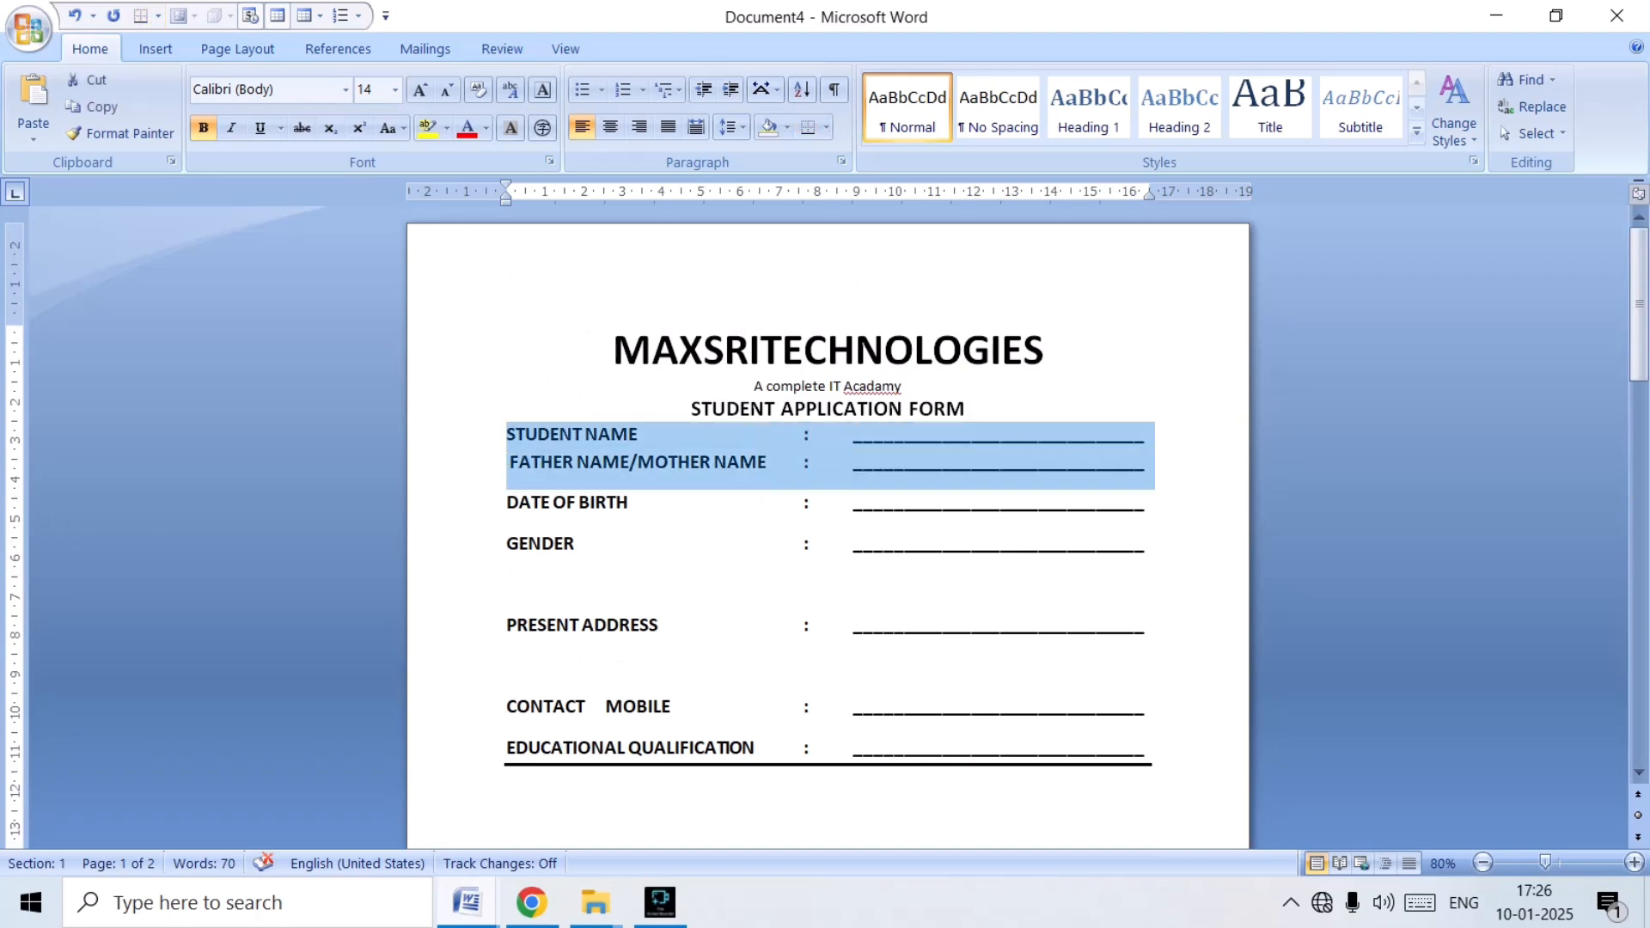
mouse_move(614, 351)
mouse_down()
mouse_move(652, 350)
mouse_move(1150, 592)
mouse_move(1134, 838)
mouse_move(1110, 737)
mouse_up()
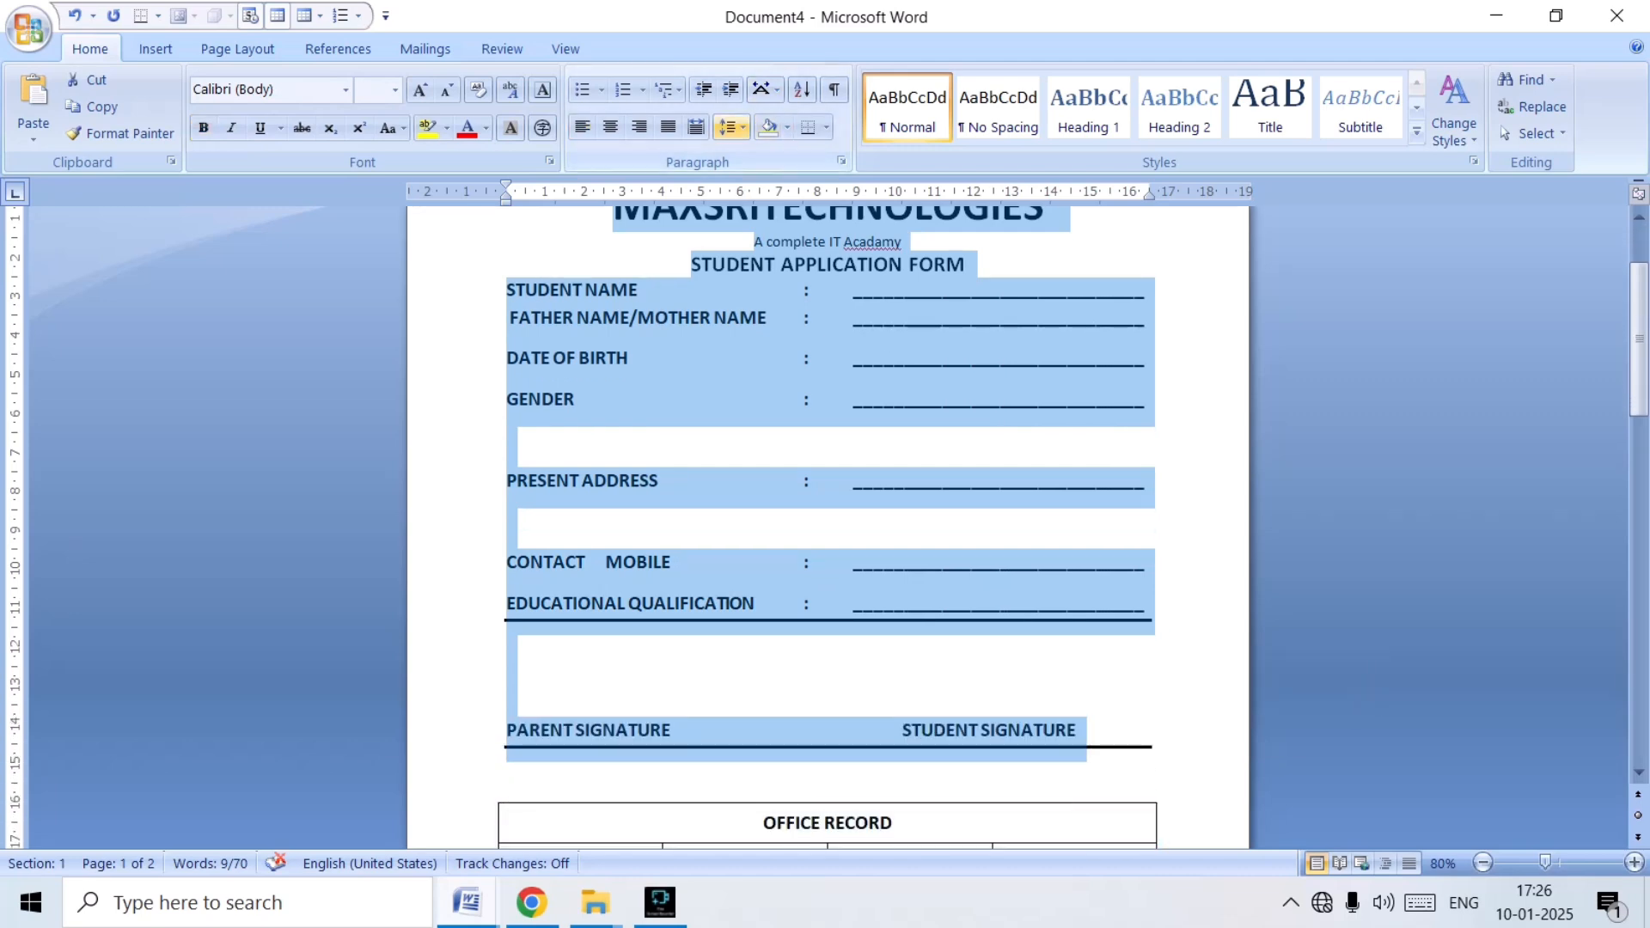
click(728, 127)
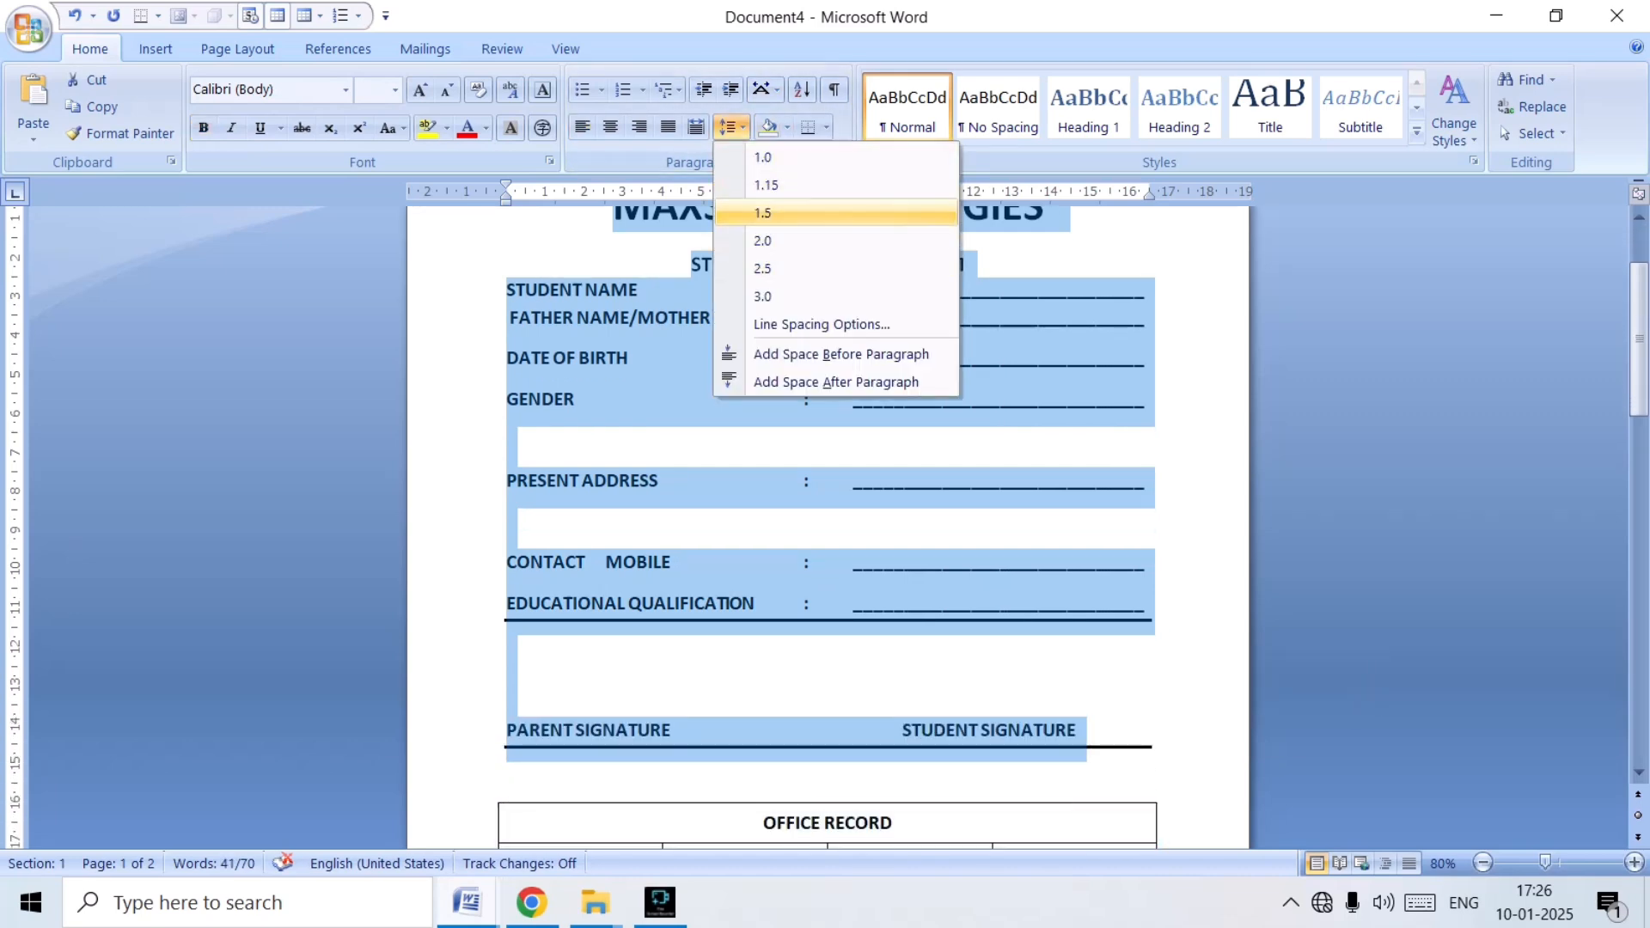
click(763, 157)
Delete the blank line between the signature line and the OFFICE RECORD table.
scroll(828, 516, down, 6)
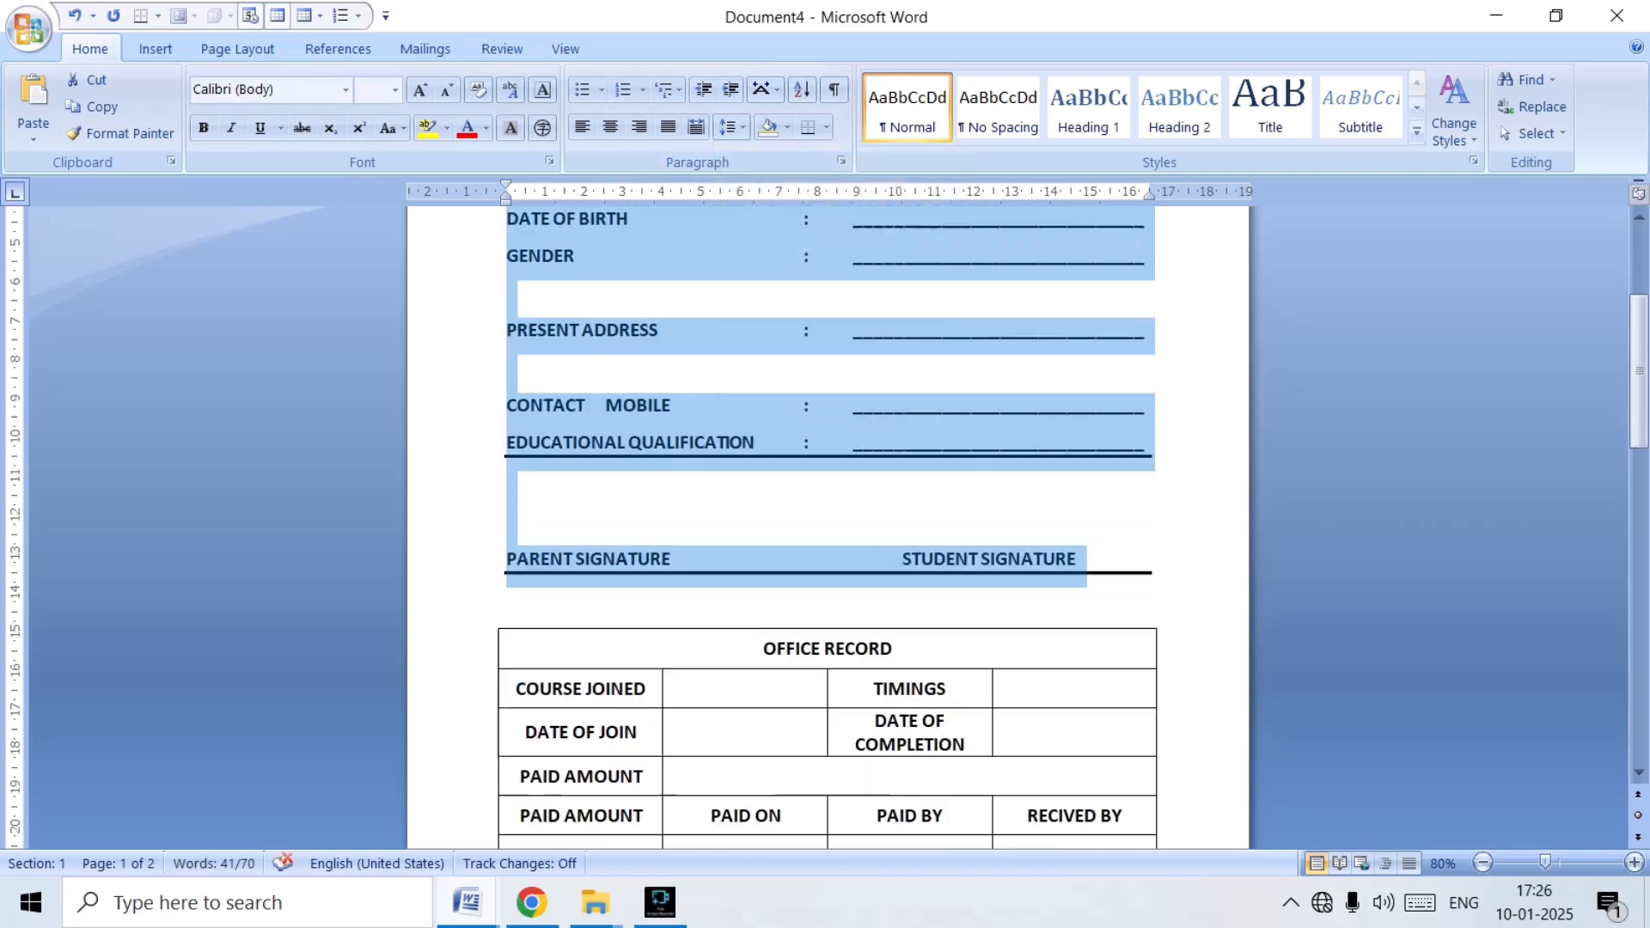
scroll(828, 515, up, 3)
scroll(827, 516, down, 12)
scroll(827, 515, up, 5)
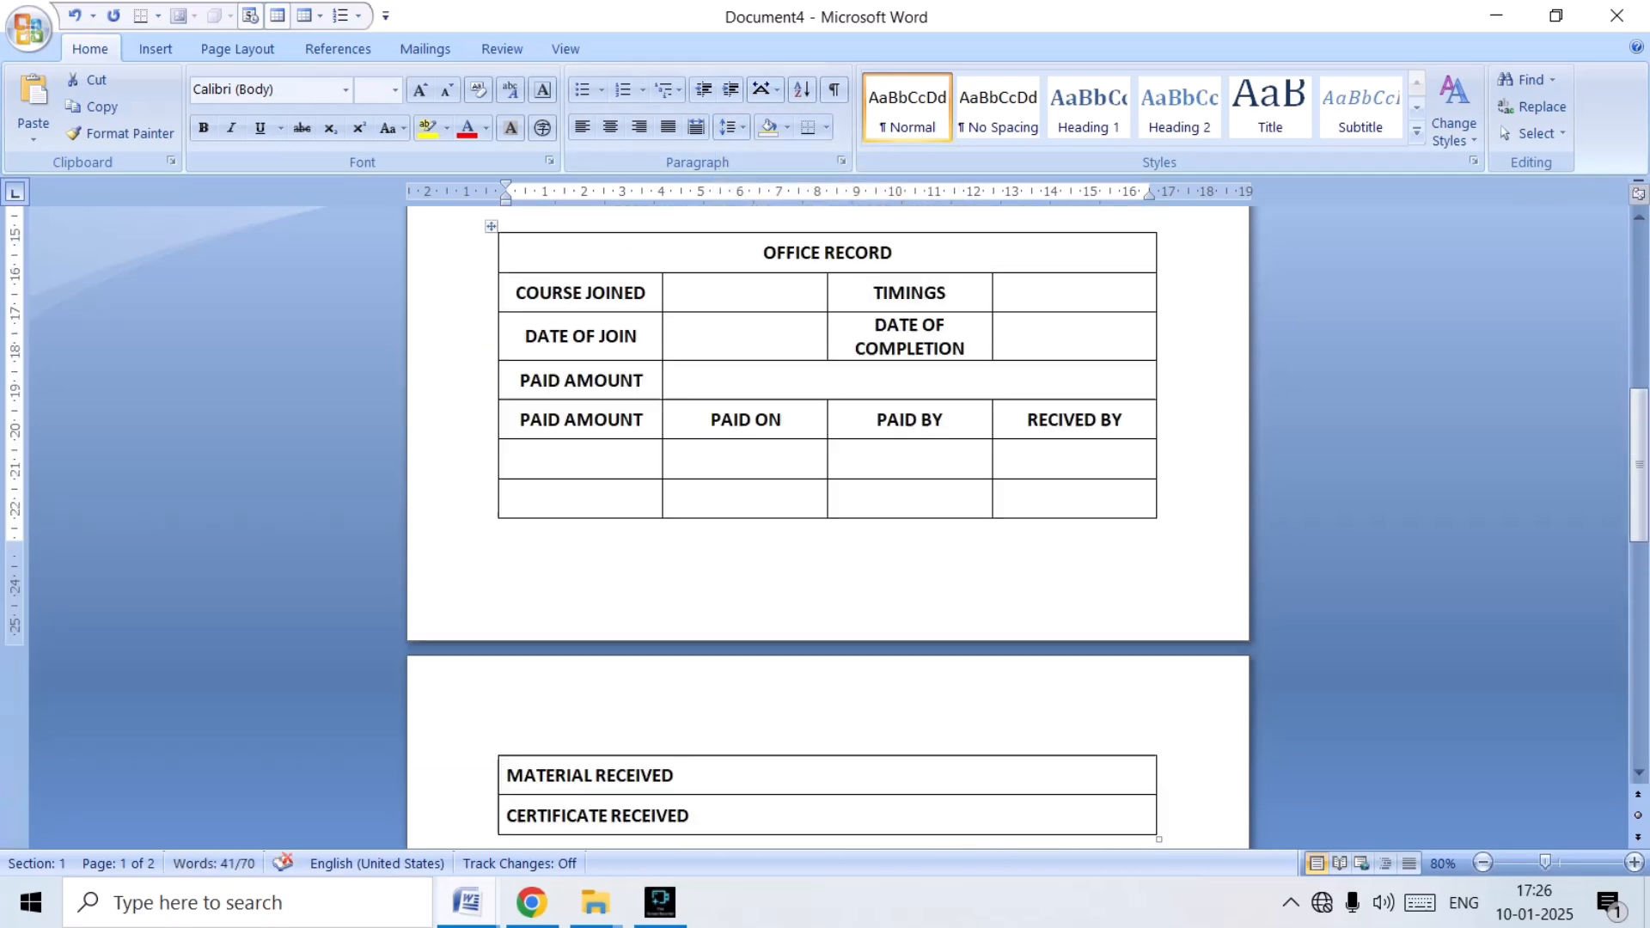
click(494, 469)
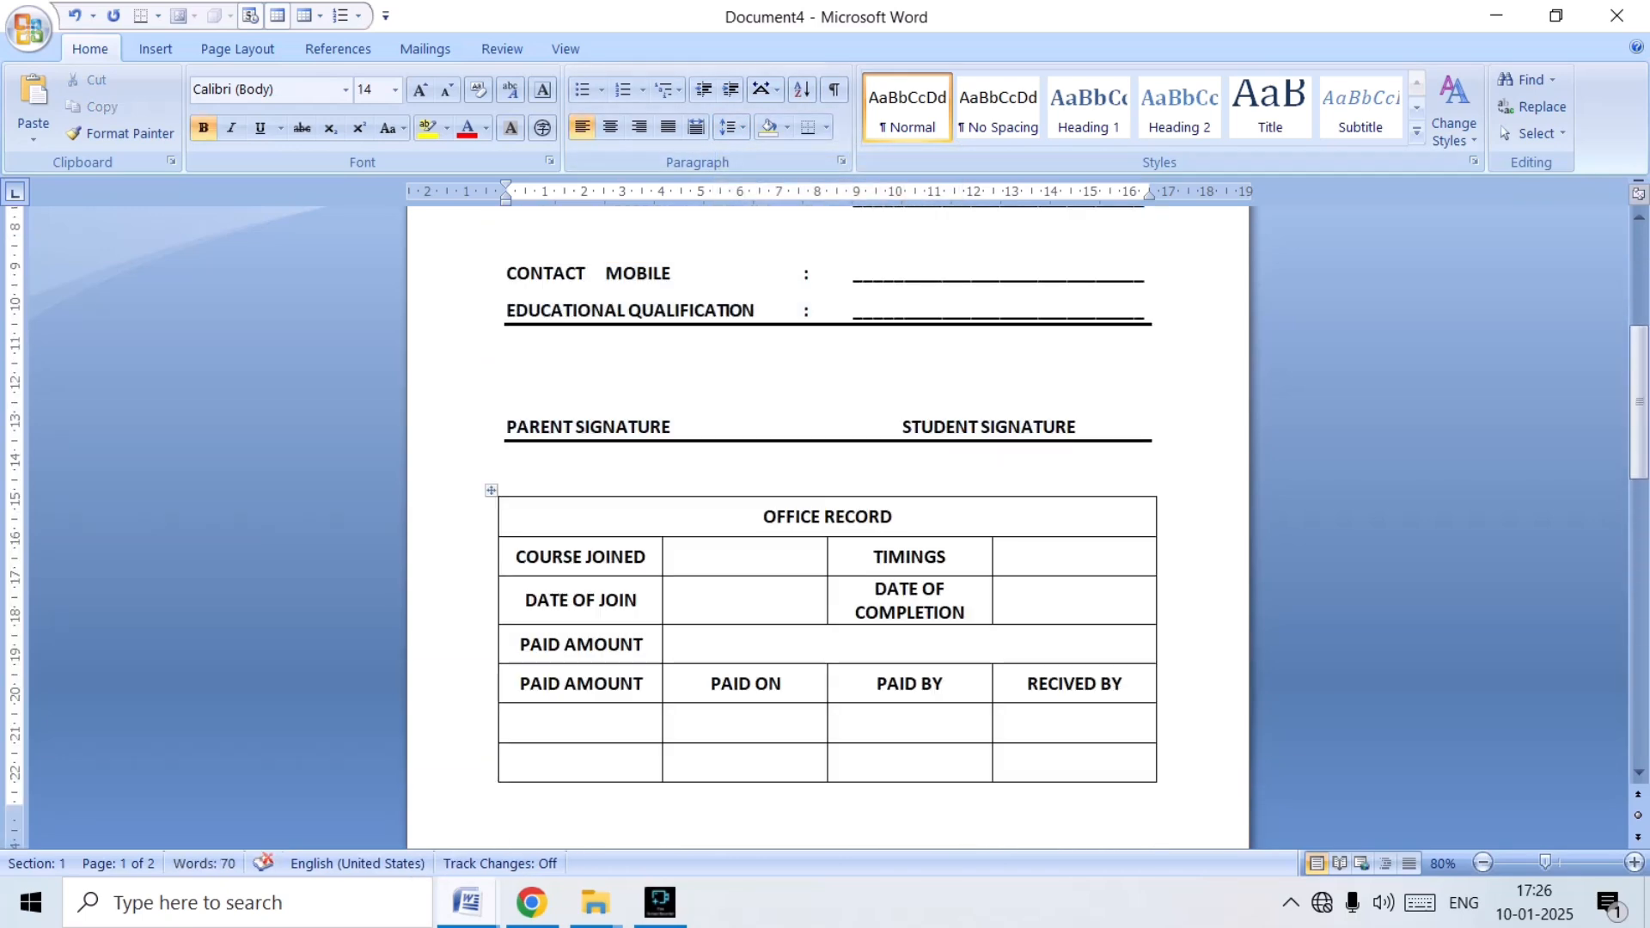
key(BackSpace)
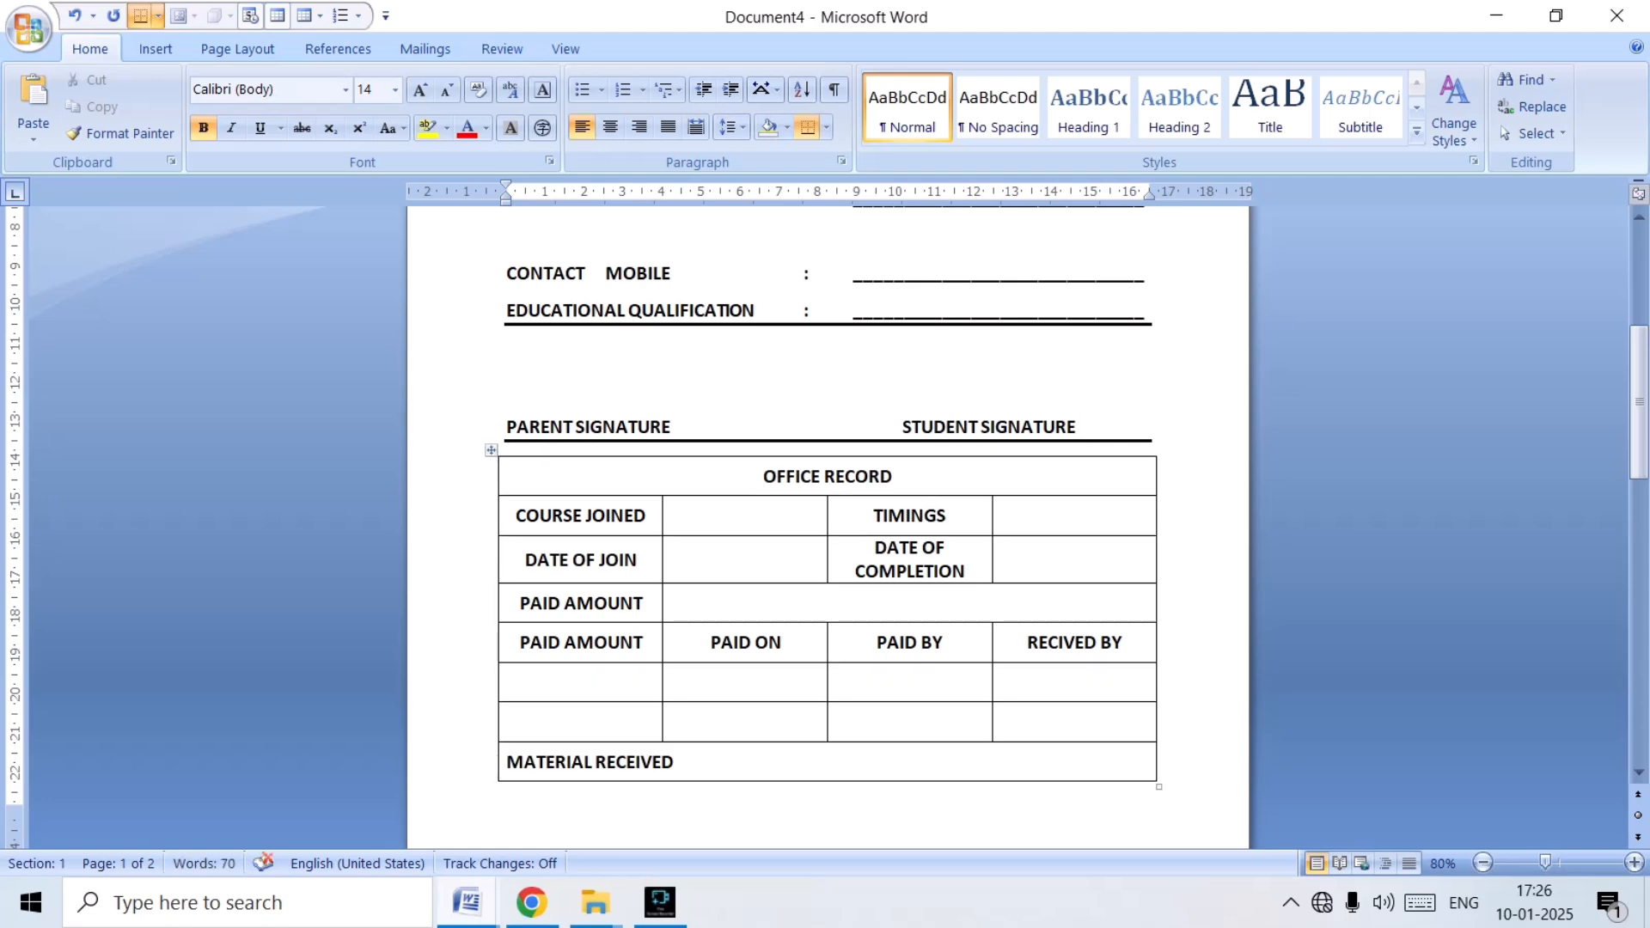
Set the height of all rows in the OFFICE RECORD table to 0.9 cm.
scroll(828, 516, down, 5)
scroll(827, 516, up, 5)
click(490, 451)
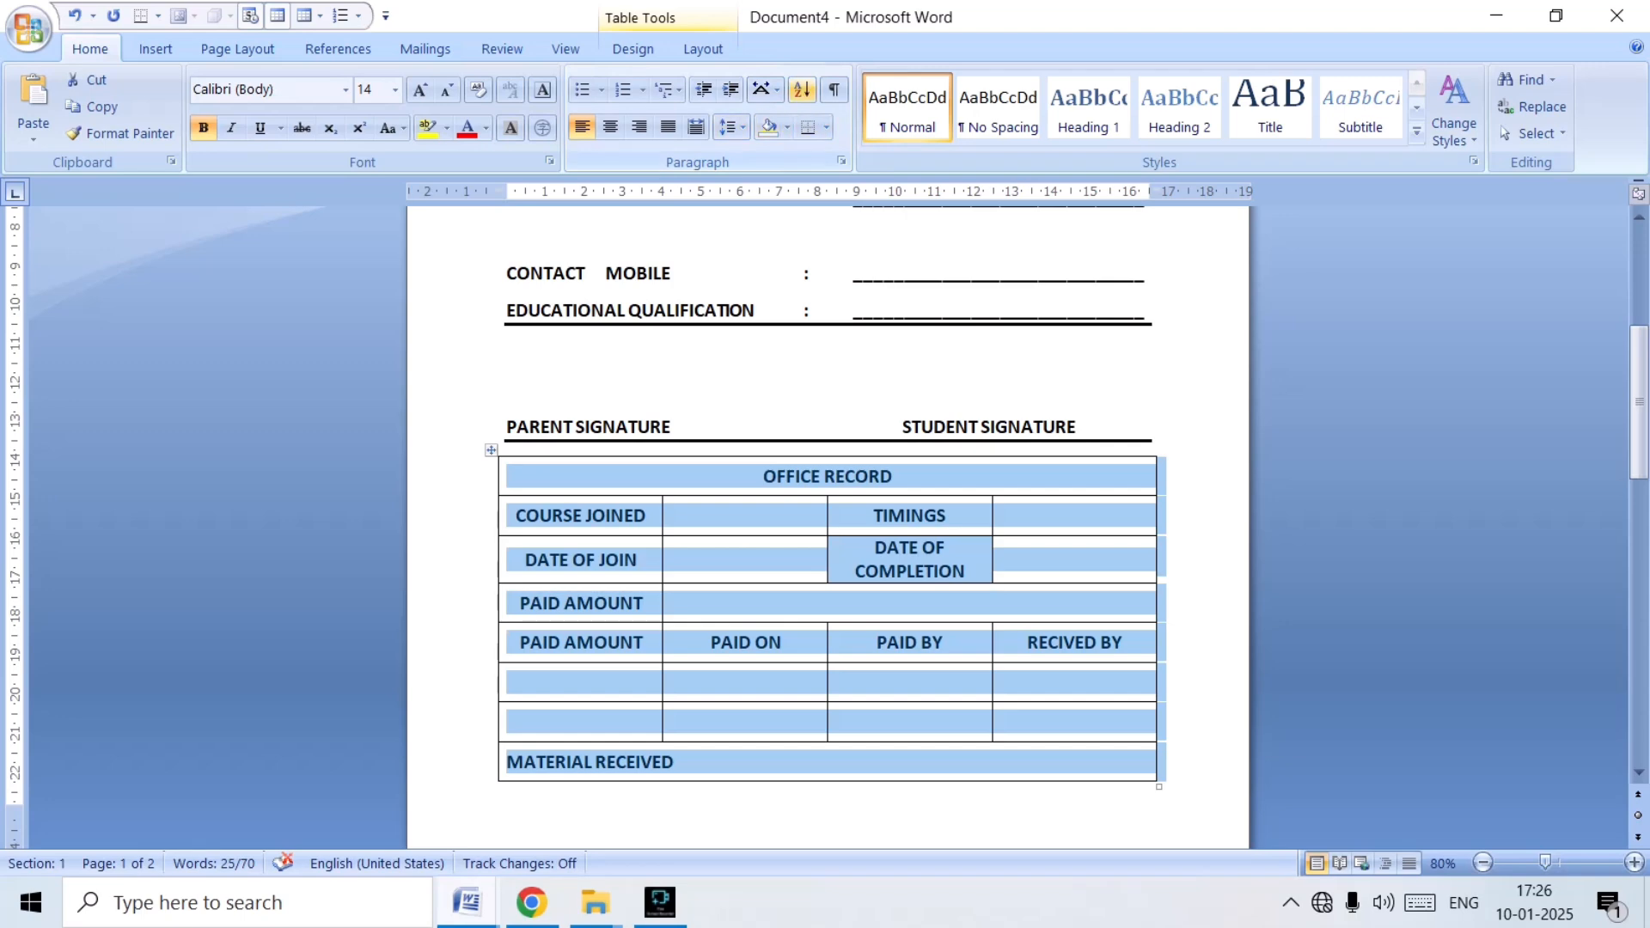
click(703, 49)
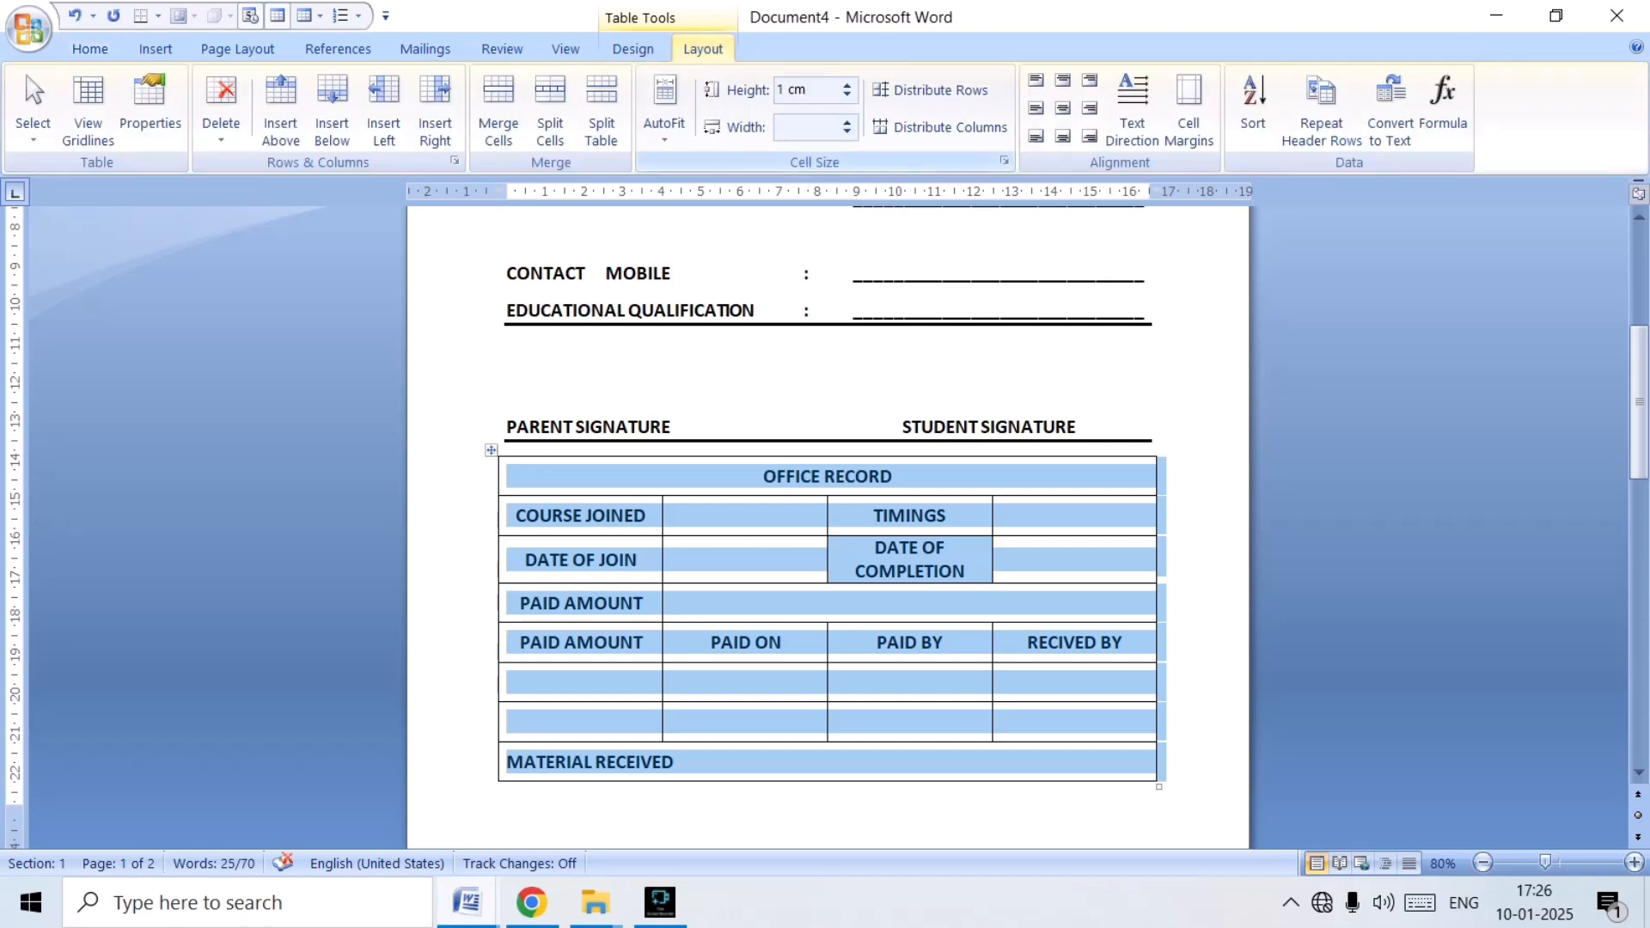
click(848, 95)
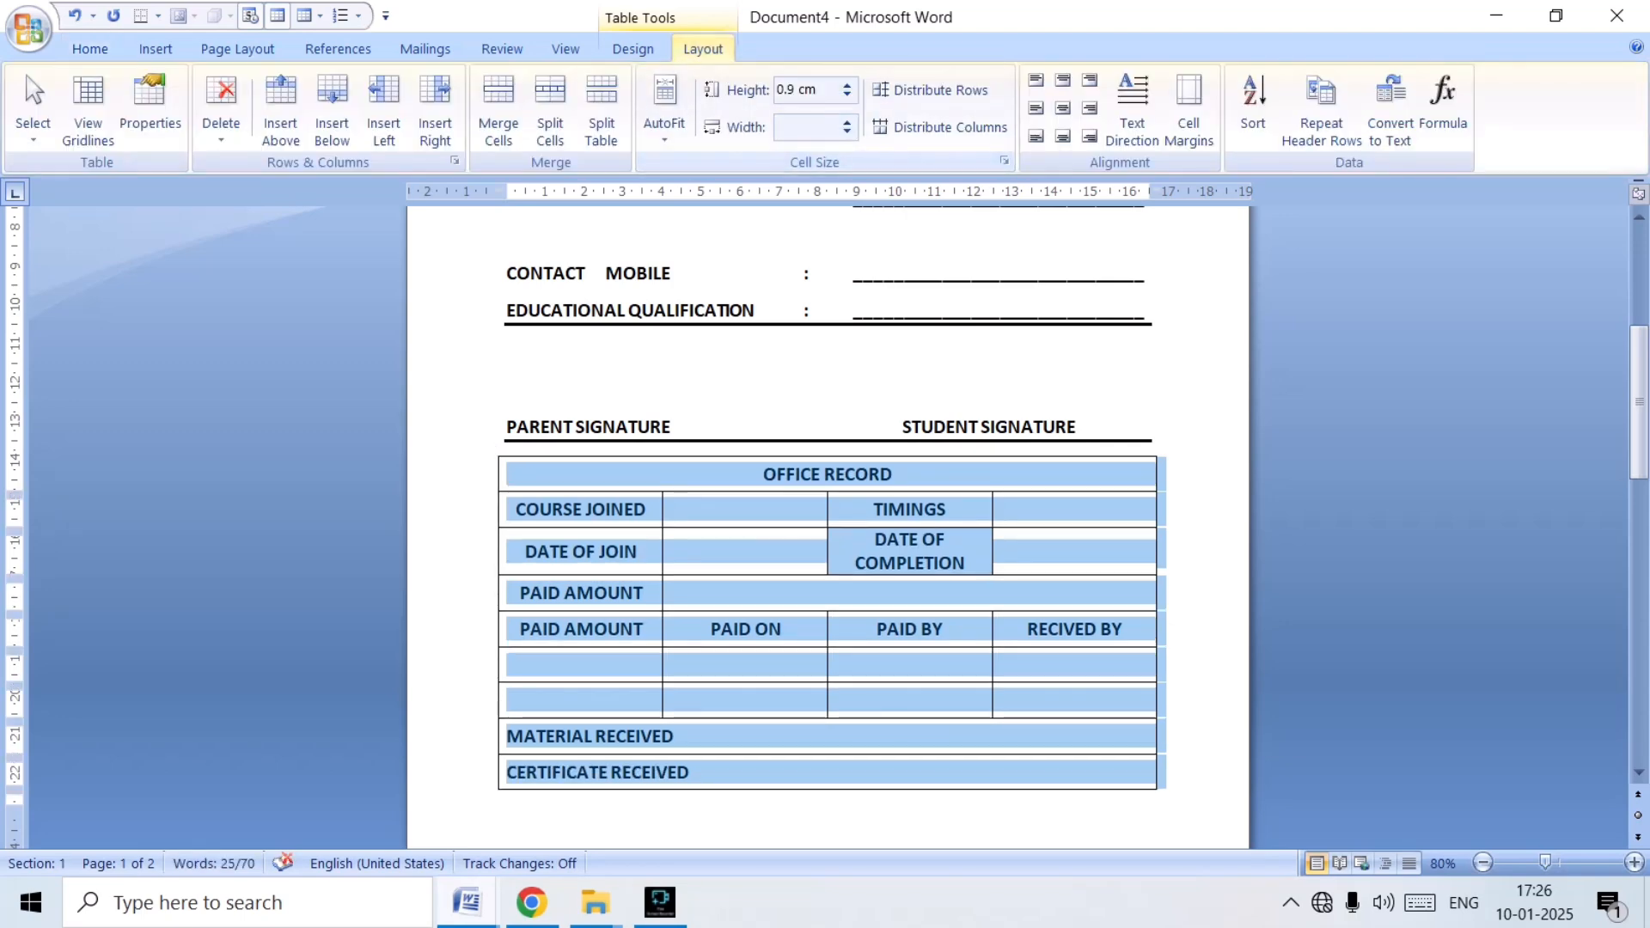
scroll(828, 516, down, 6)
scroll(827, 515, up, 6)
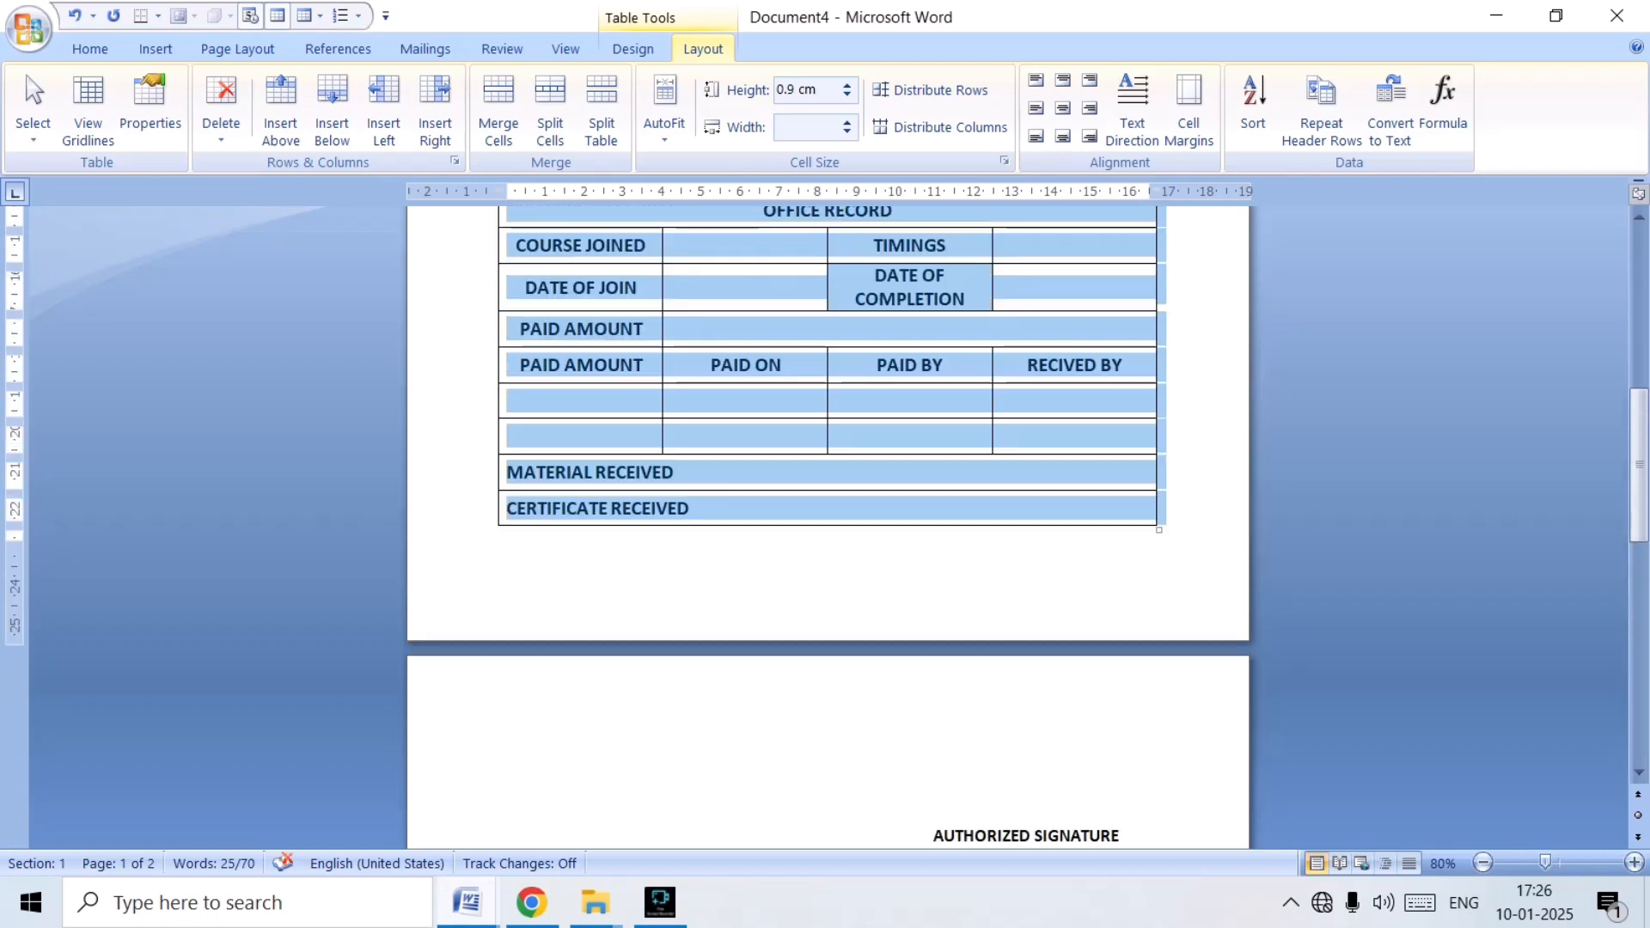
Reduce the height of all rows in the OFFICE RECORD table to 0.7 cm.
click(847, 96)
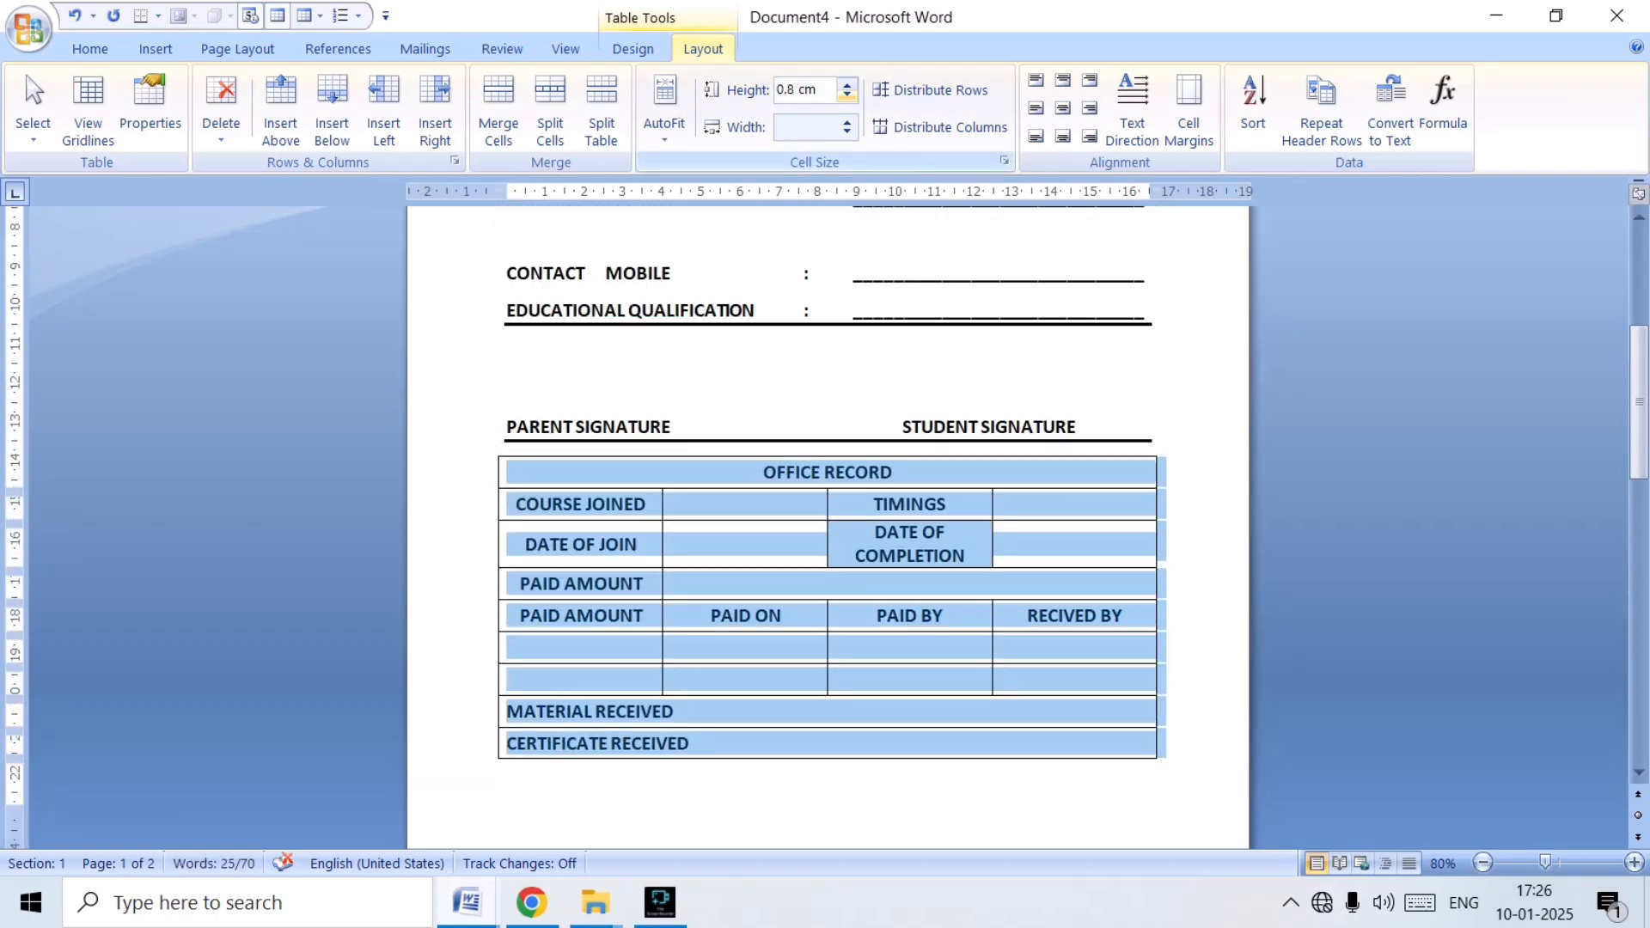
click(847, 96)
scroll(828, 516, down, 3)
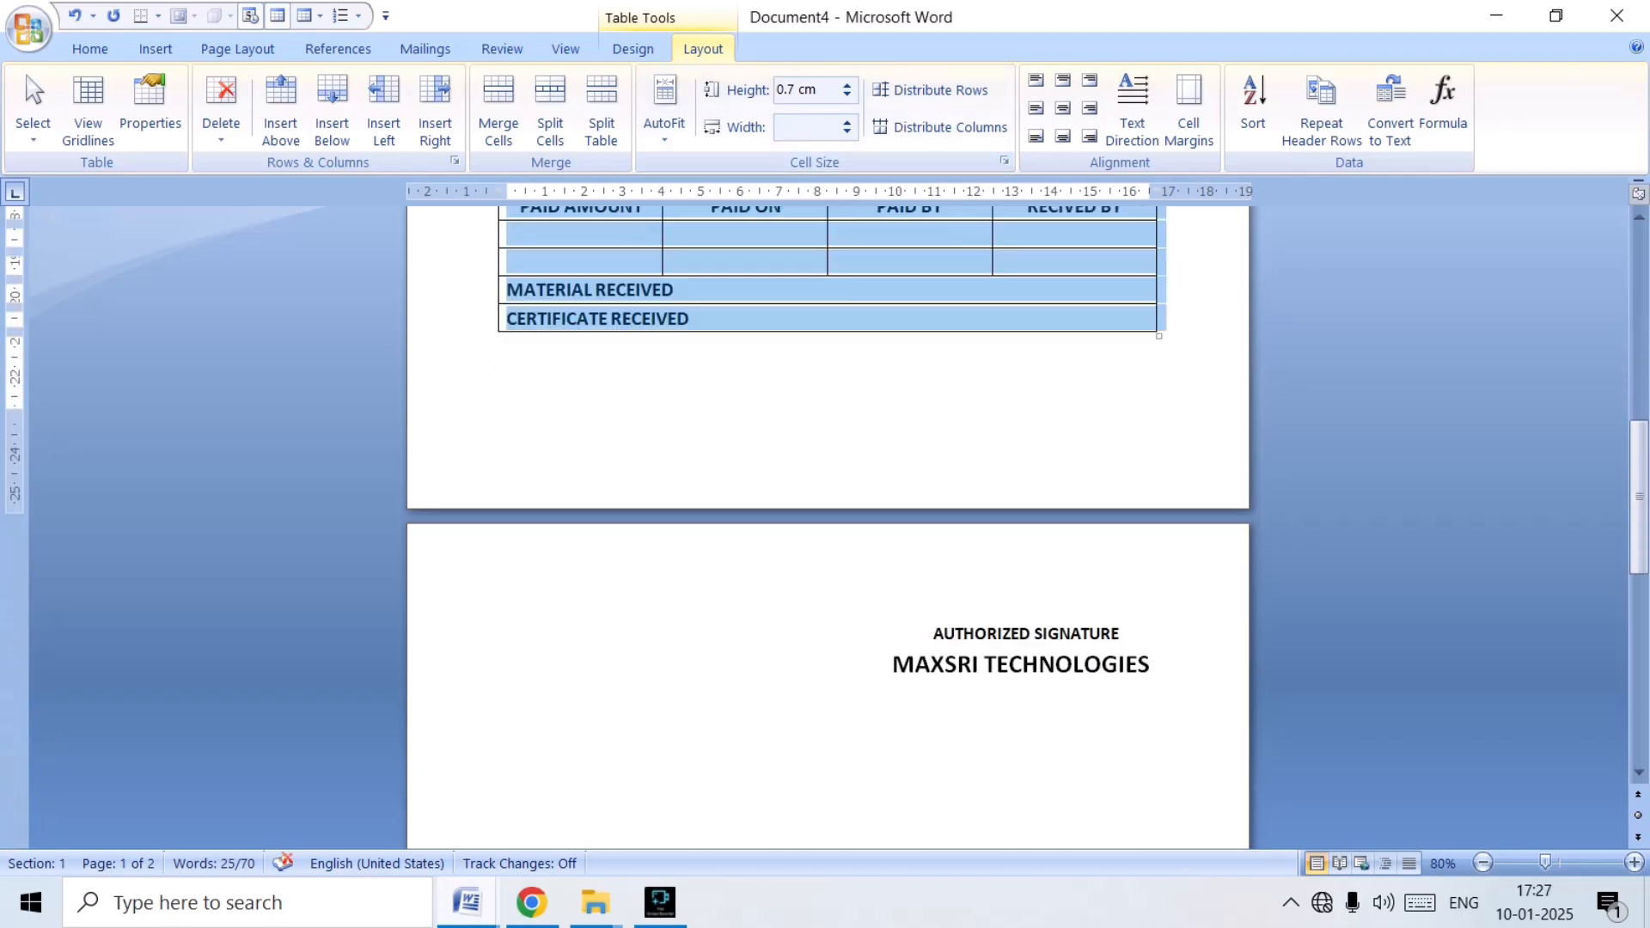
Pull the AUTHORIZED SIGNATURE line up directly beneath the OFFICE RECORD table and right-align it.
click(933, 633)
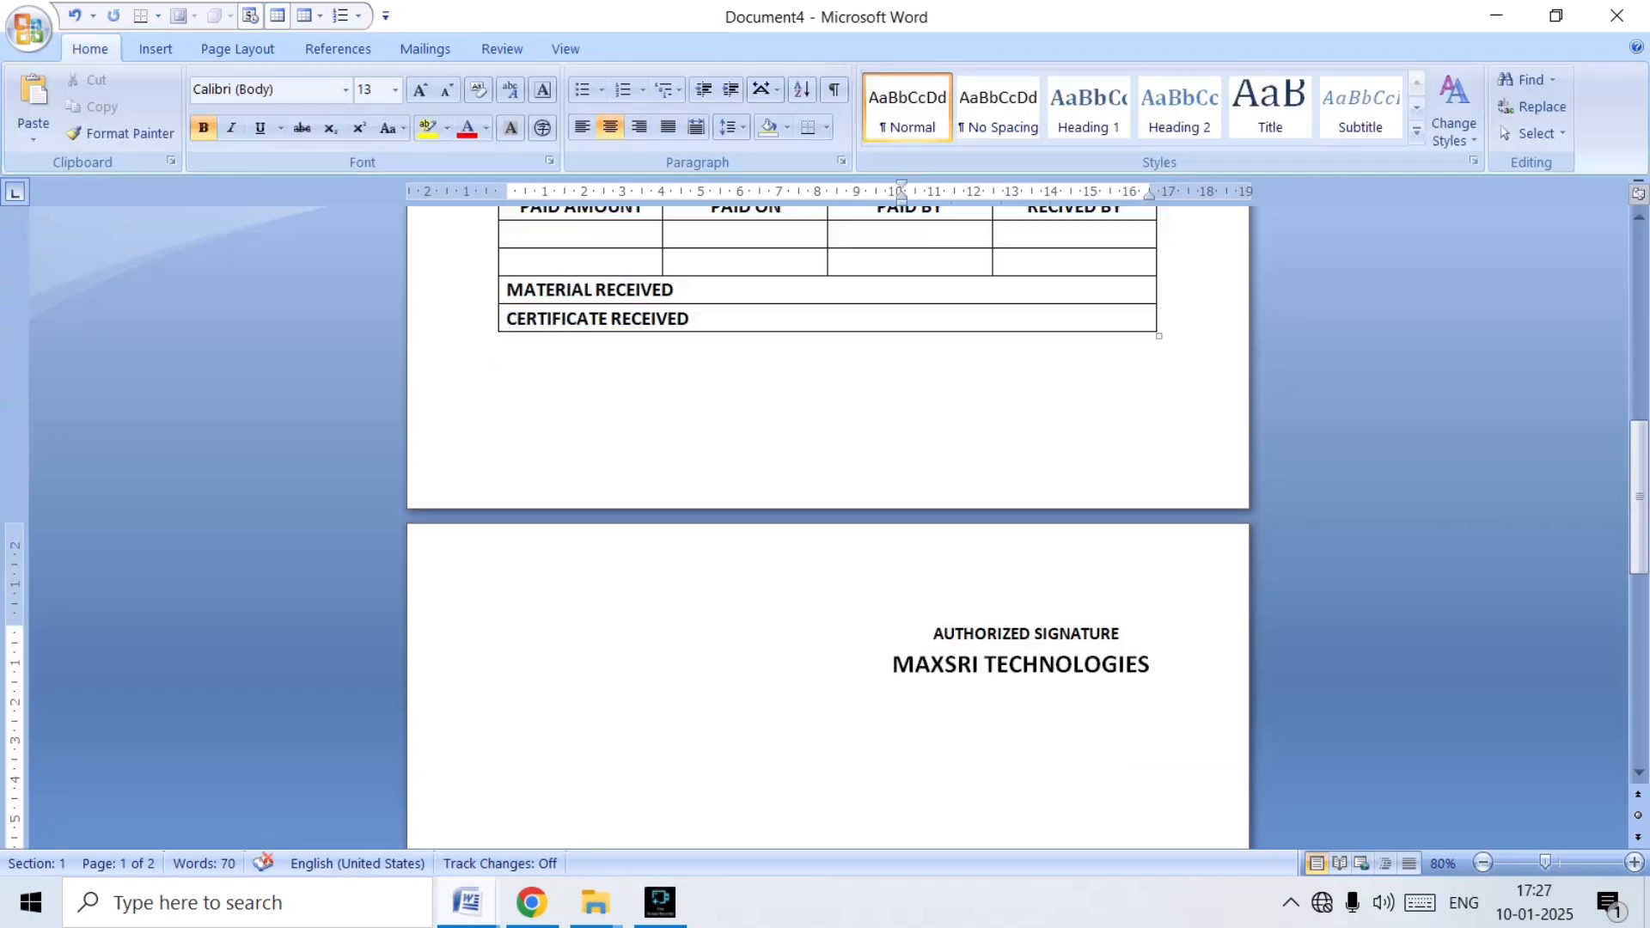
key(BackSpace)
key(BackSpace)
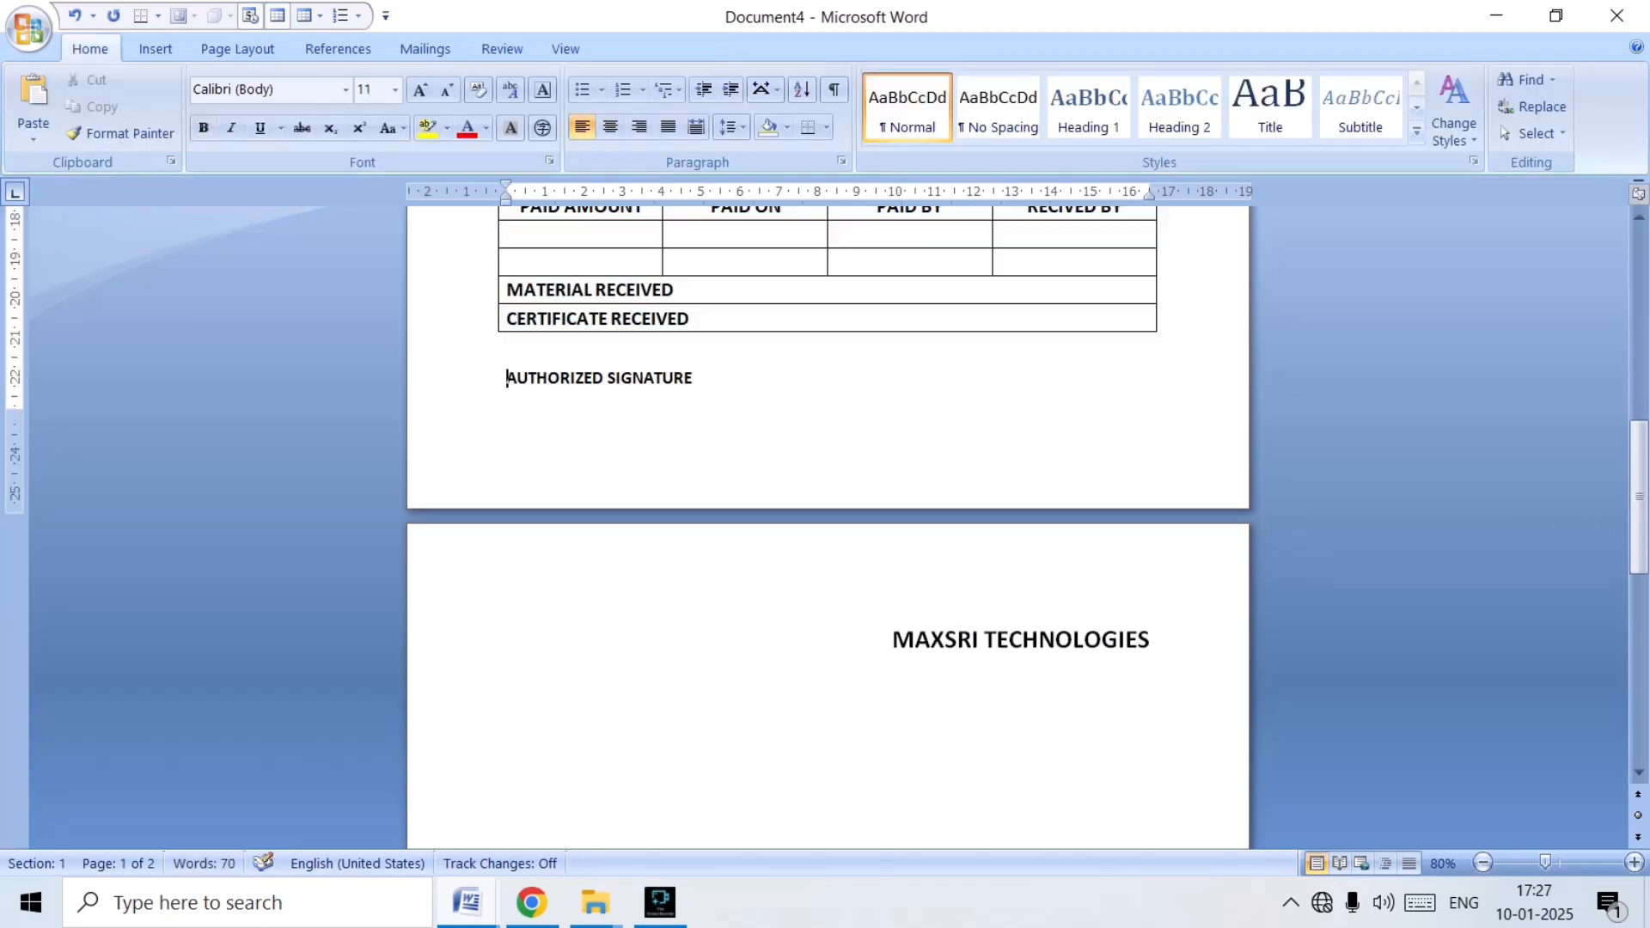
key(BackSpace)
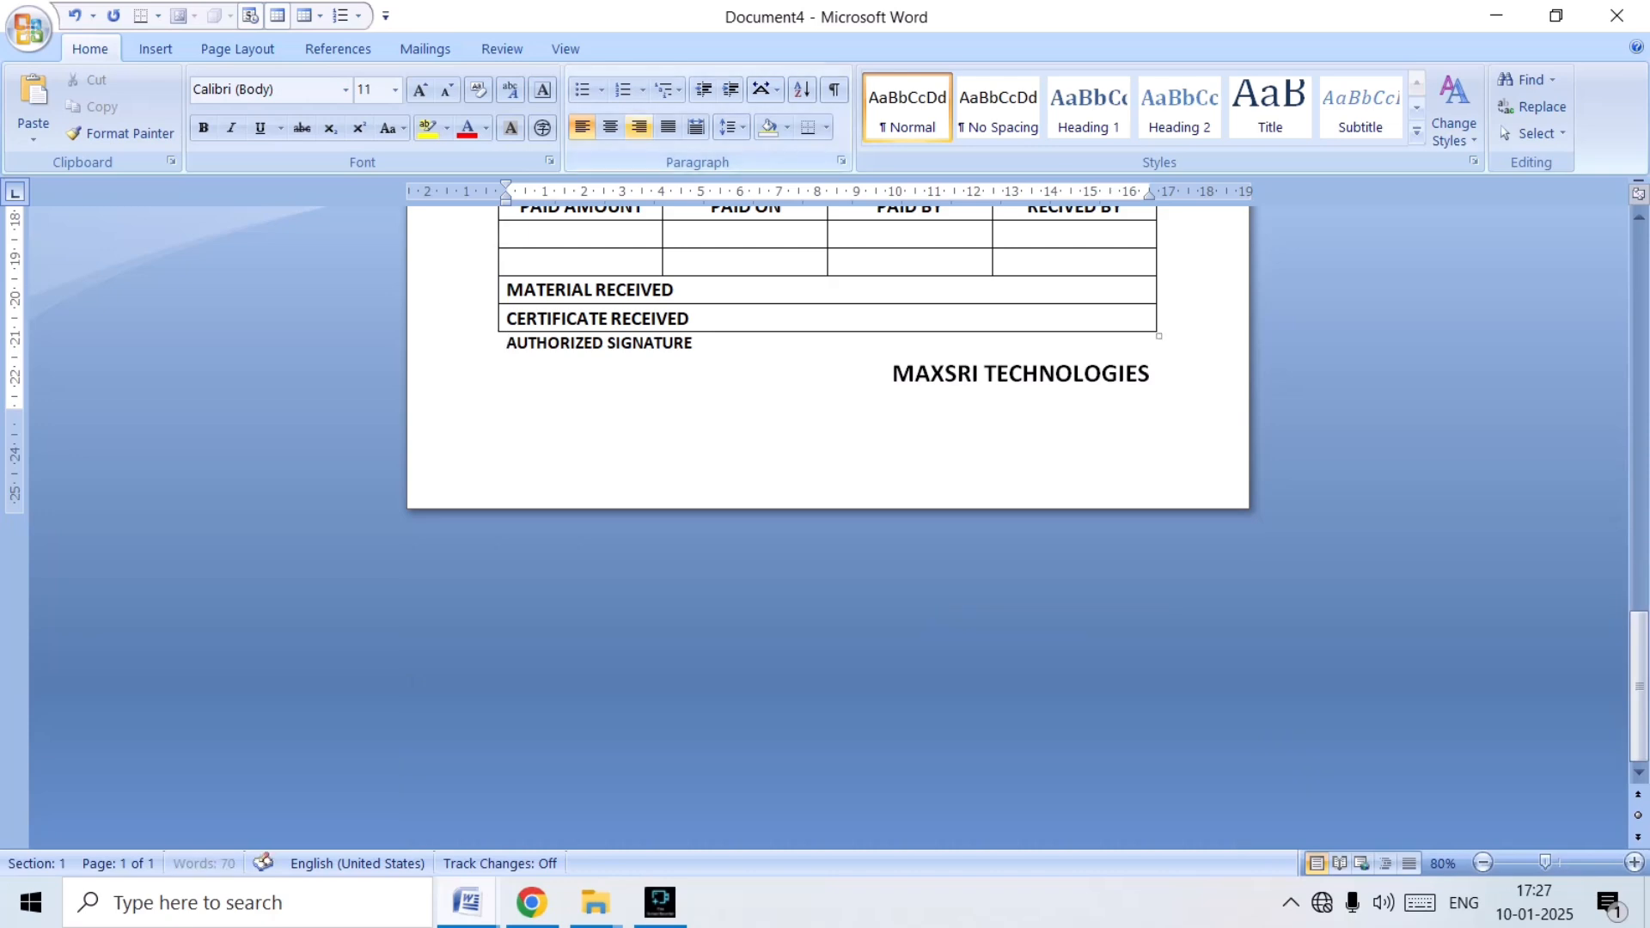
key(ctrl+r)
scroll(828, 515, up, 10)
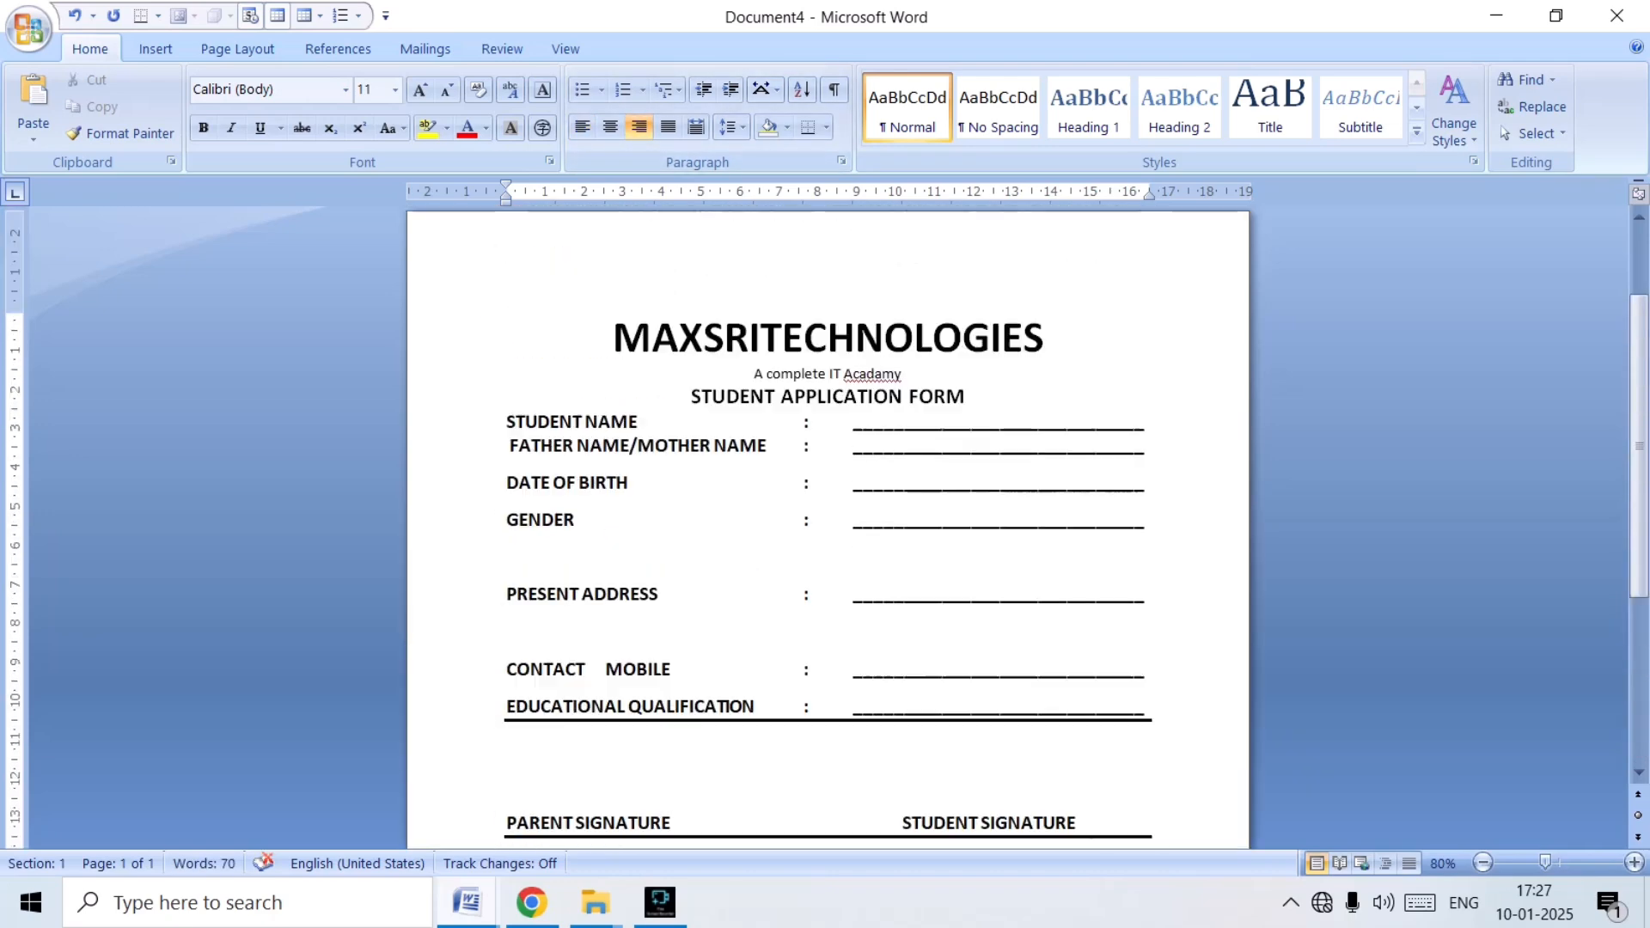
scroll(828, 516, down, 10)
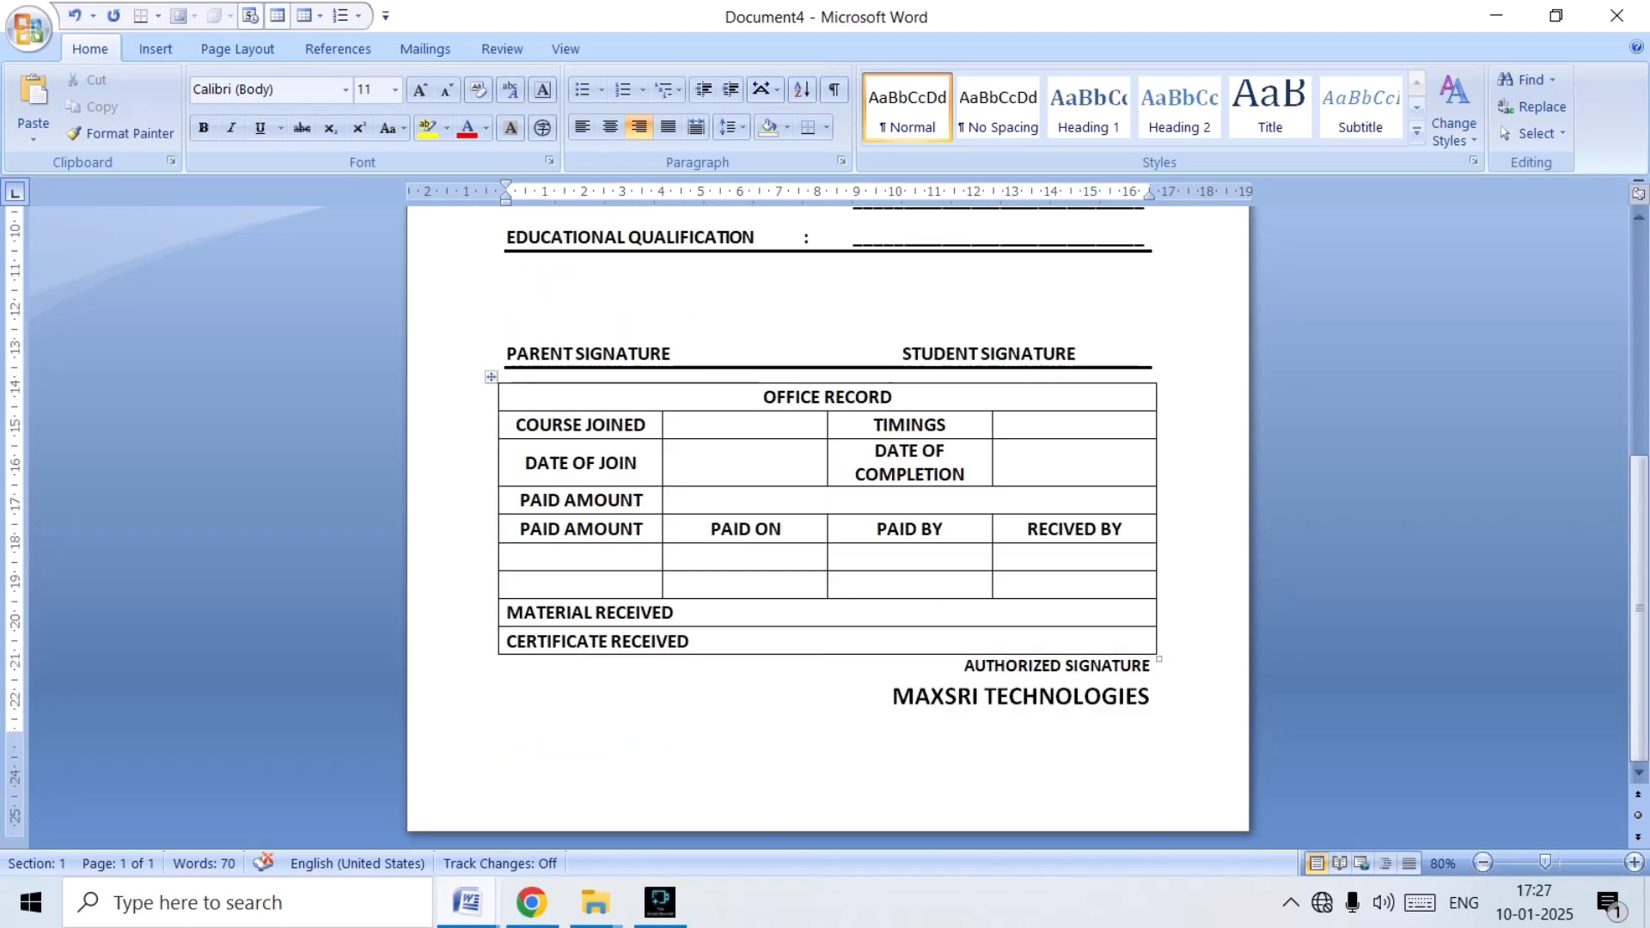
Delete one blank line above the PARENT SIGNATURE line and insert two blank lines before AUTHORIZED SIGNATURE.
click(508, 316)
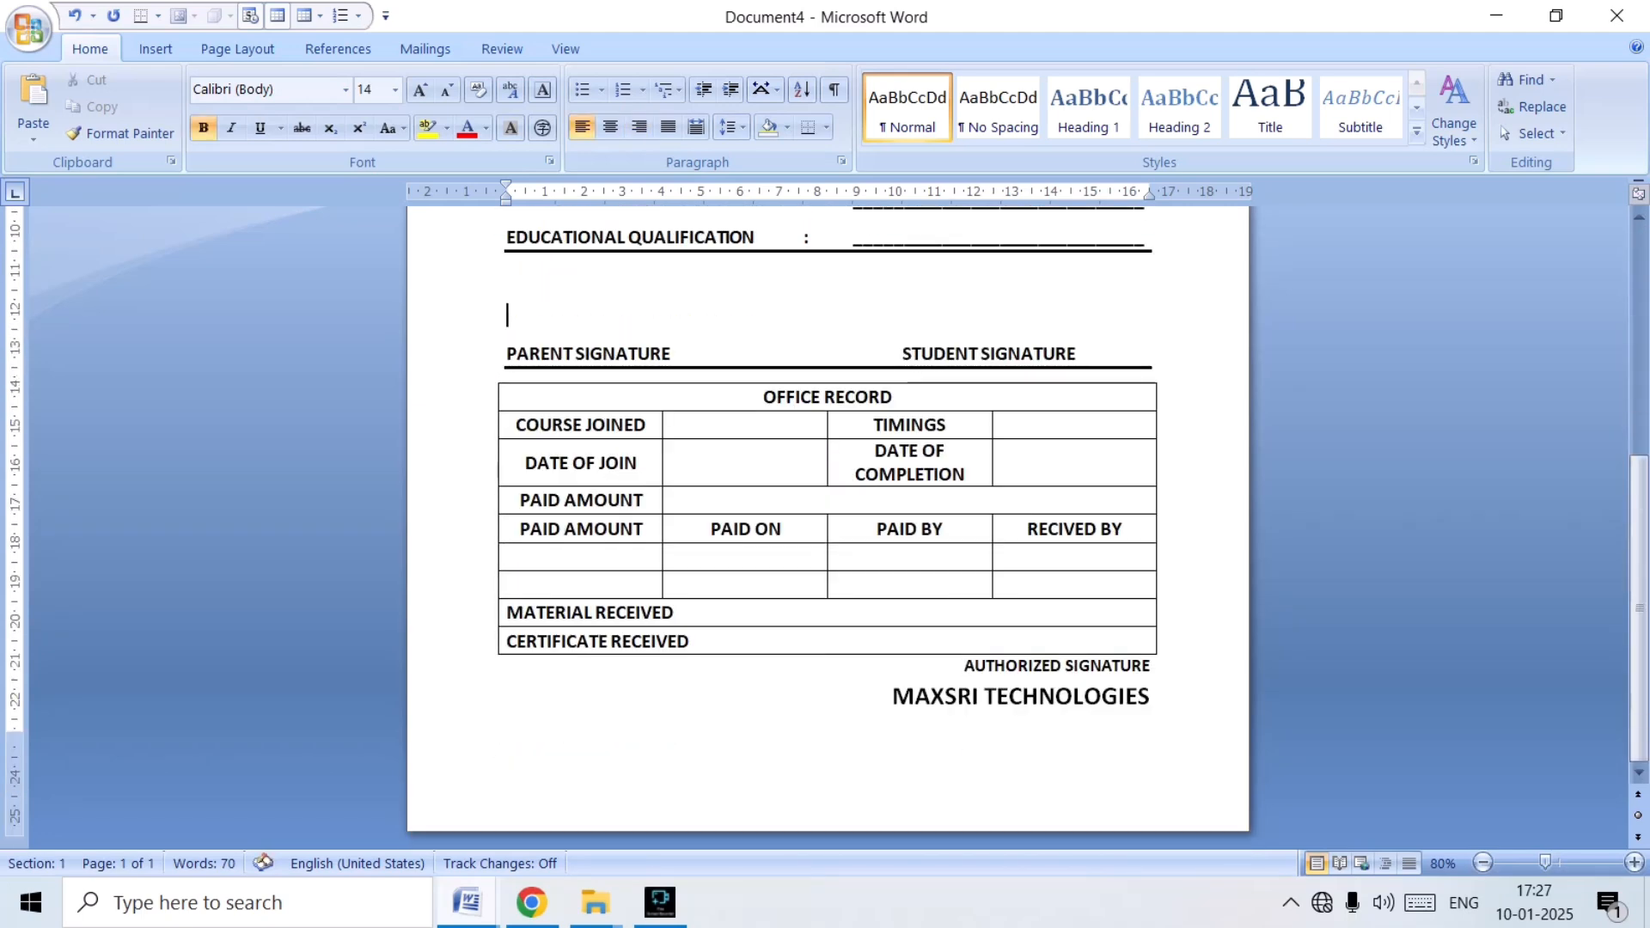
key(BackSpace)
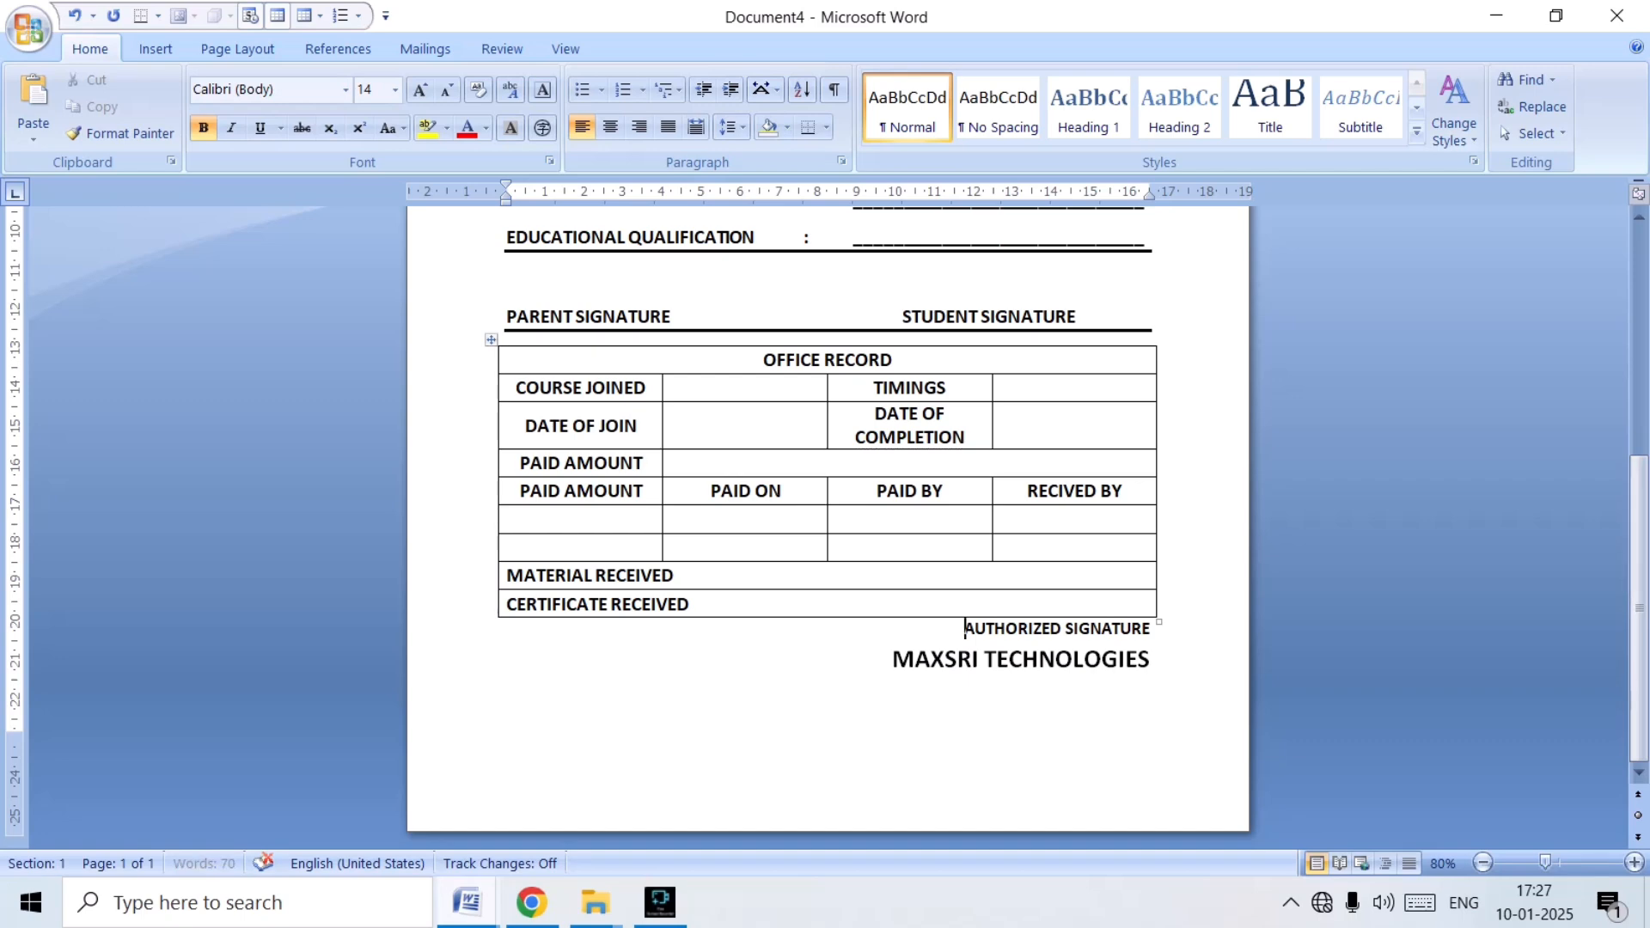
key(Return)
scroll(828, 516, up, 8)
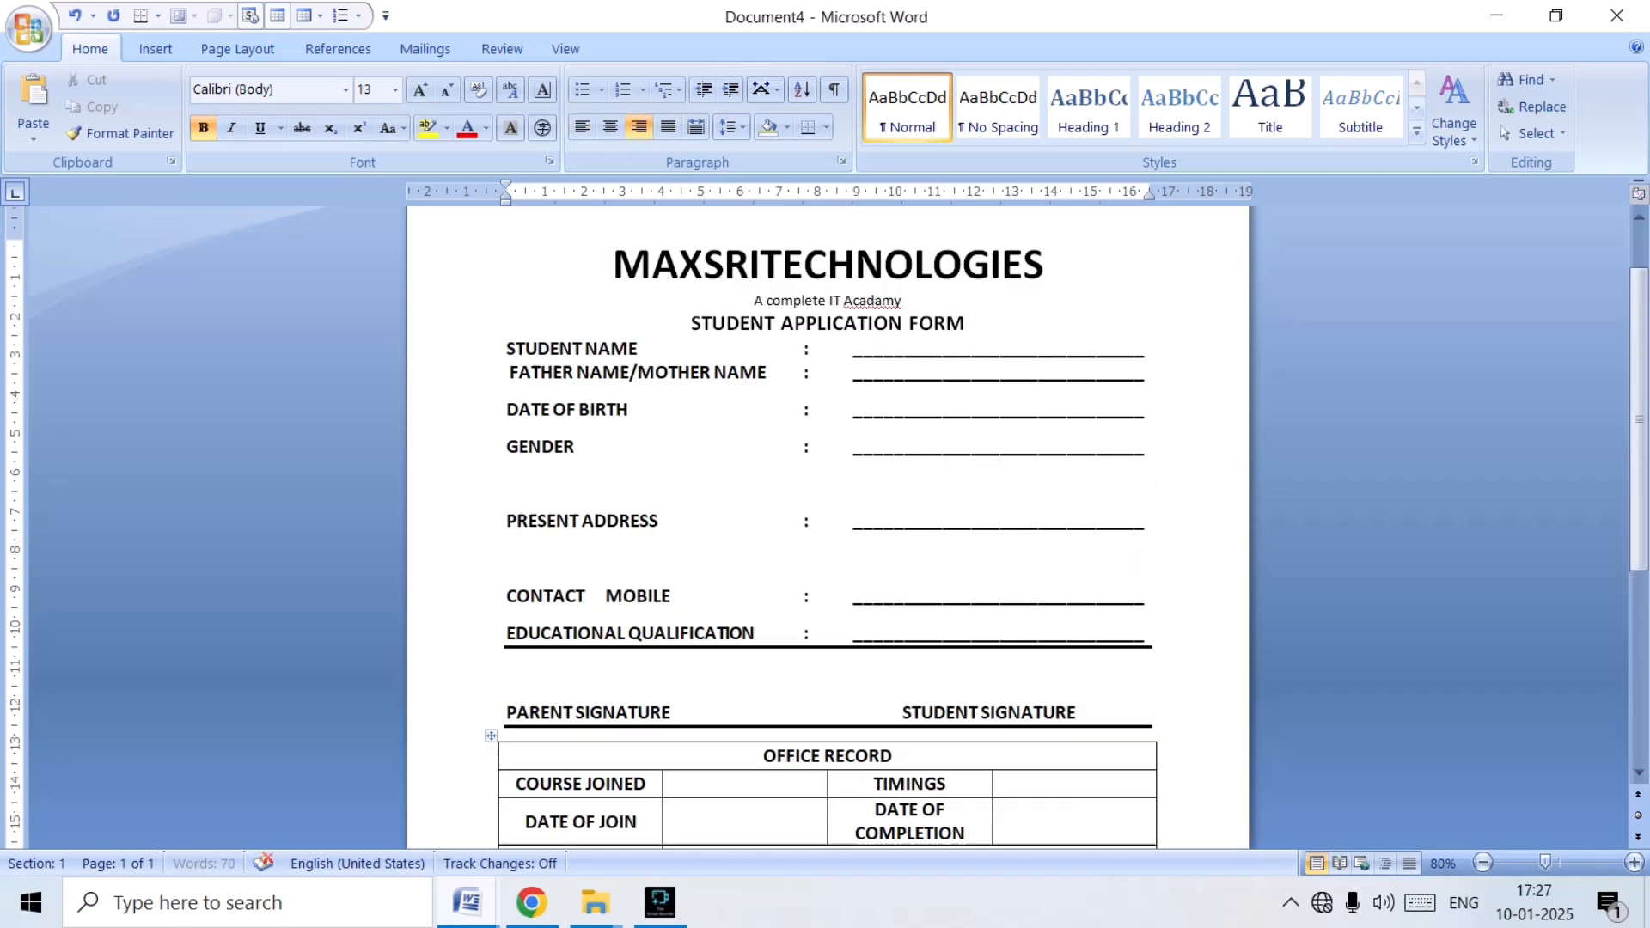
scroll(827, 516, down, 8)
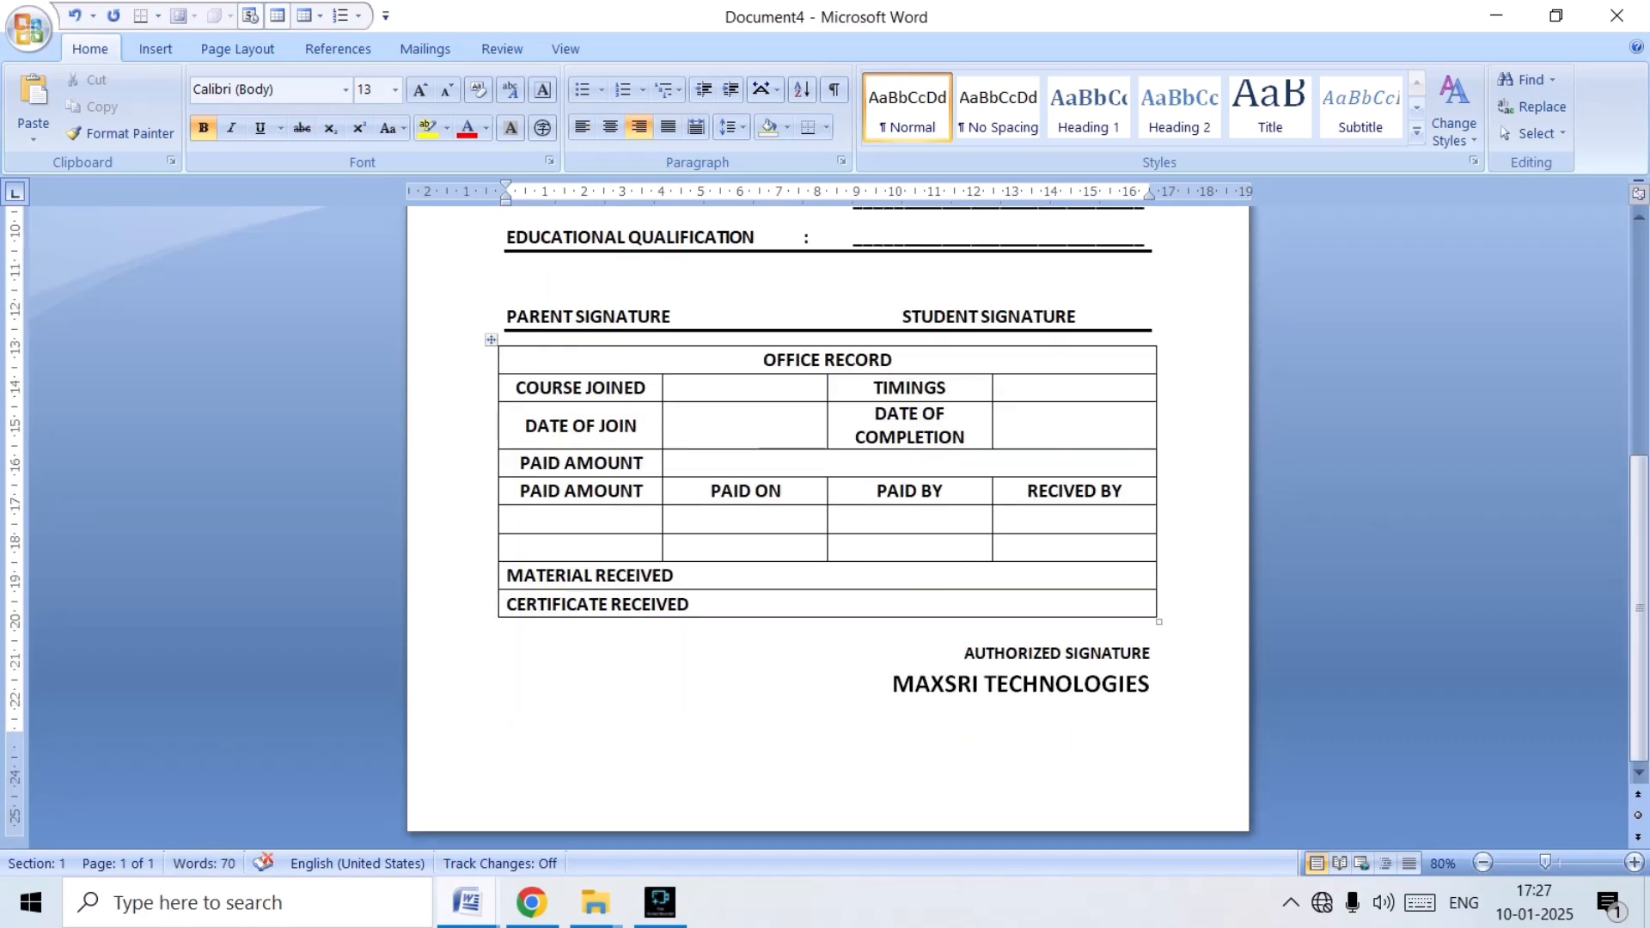
key(Return)
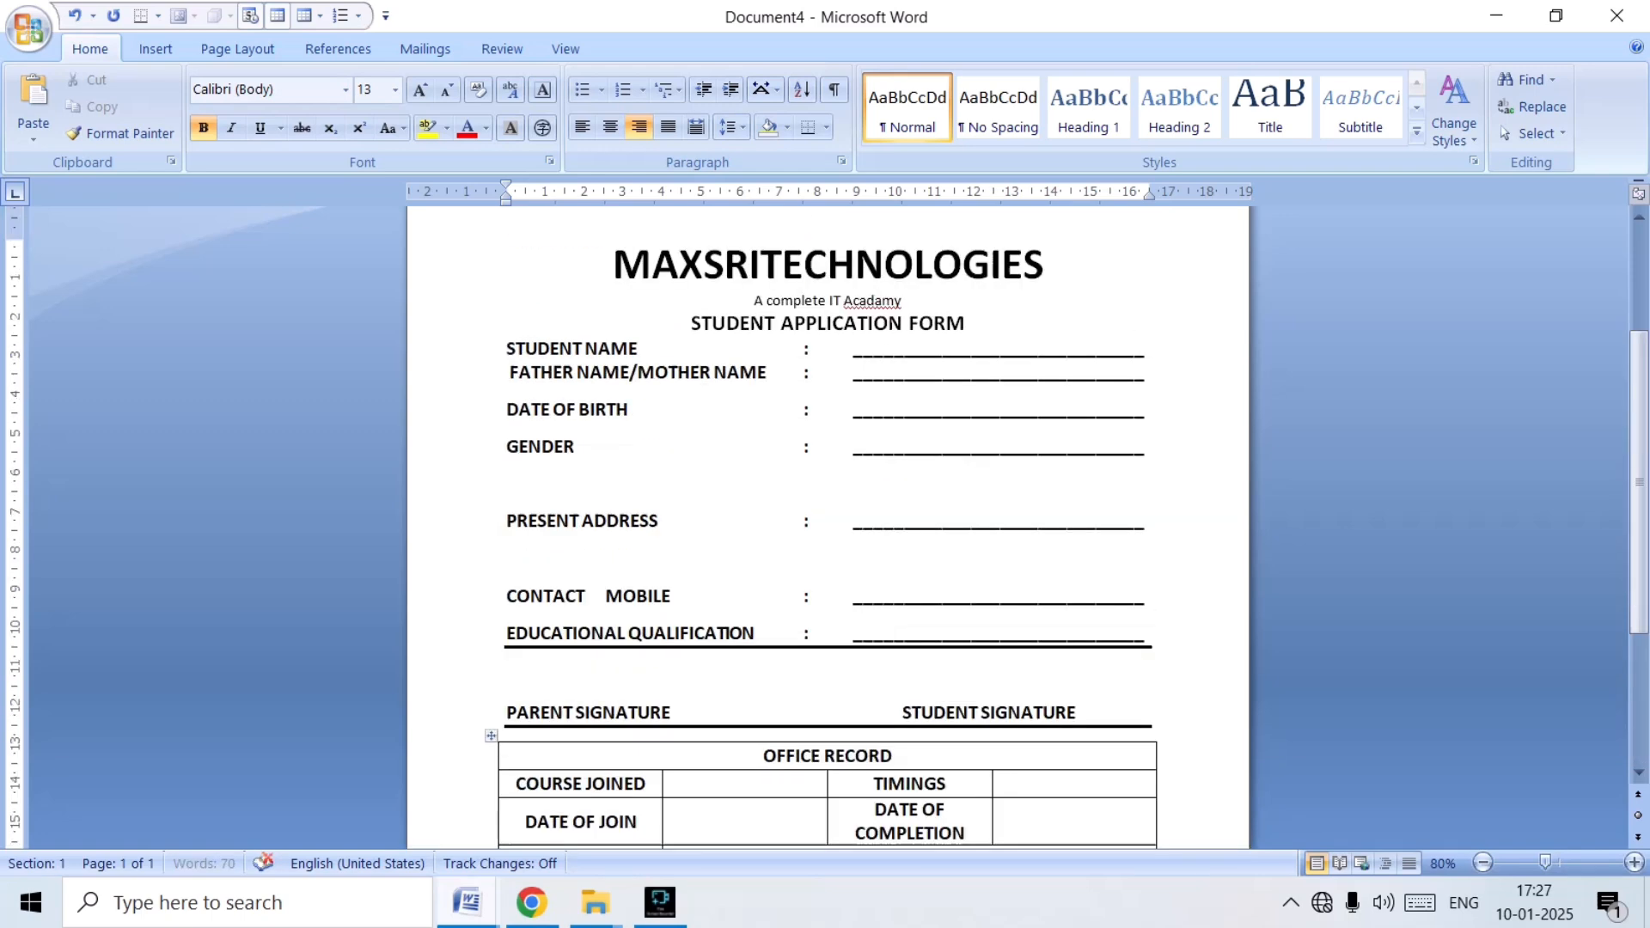
Set the line spacing of the lines from STUDENT NAME through GENDER to 1.5.
scroll(828, 515, up, 10)
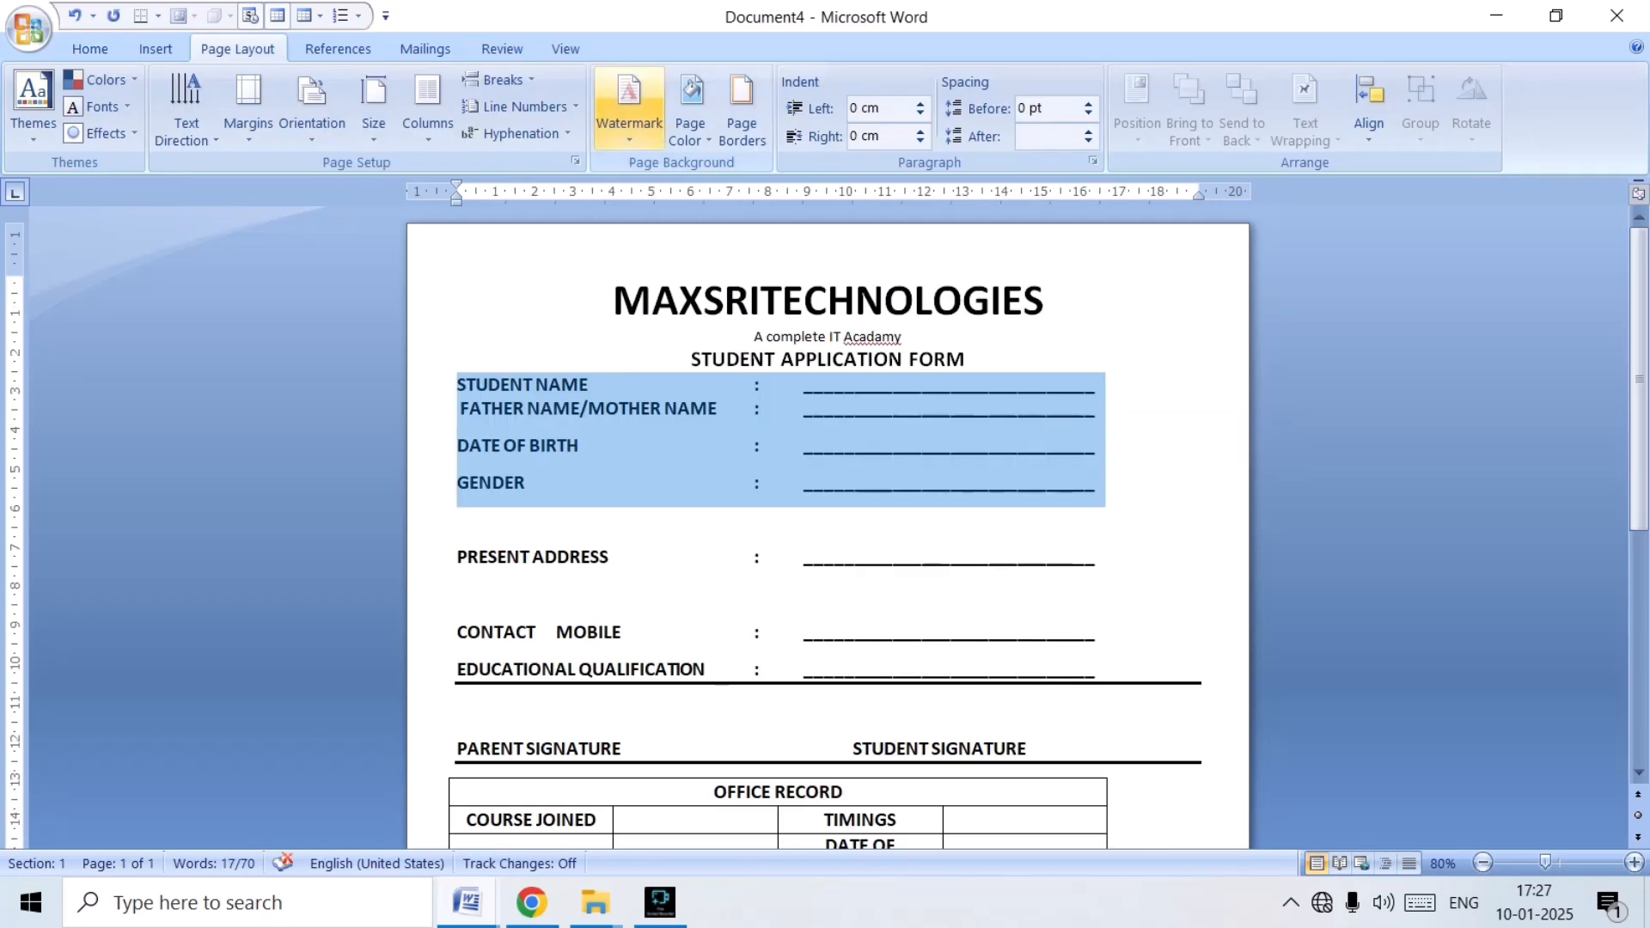
click(90, 49)
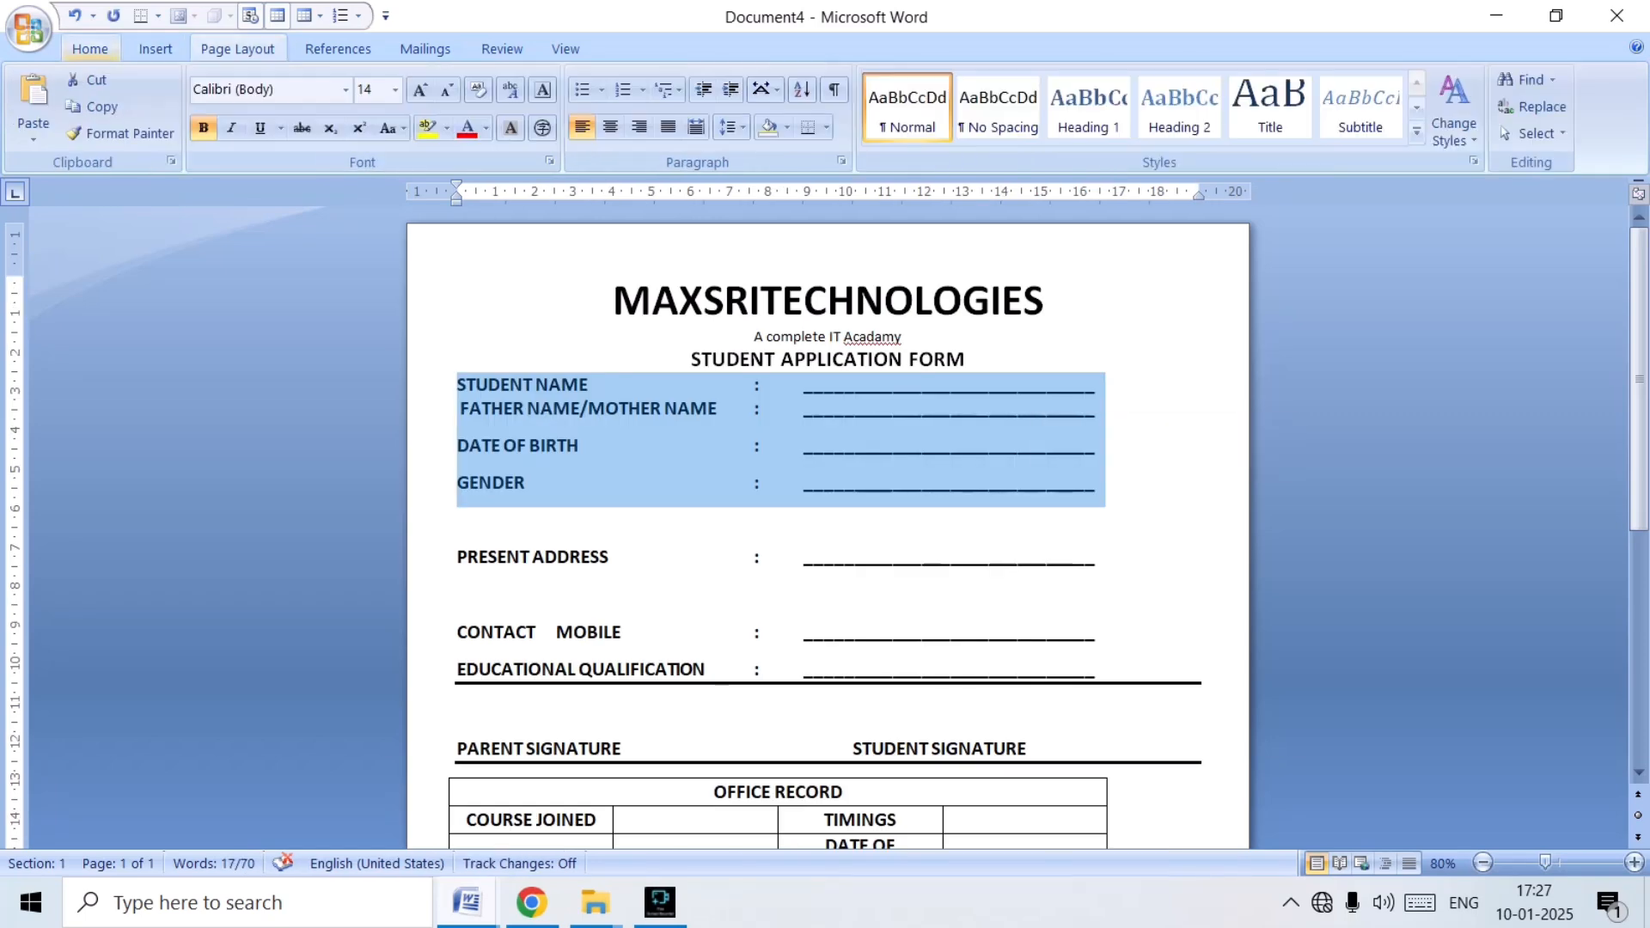
click(728, 127)
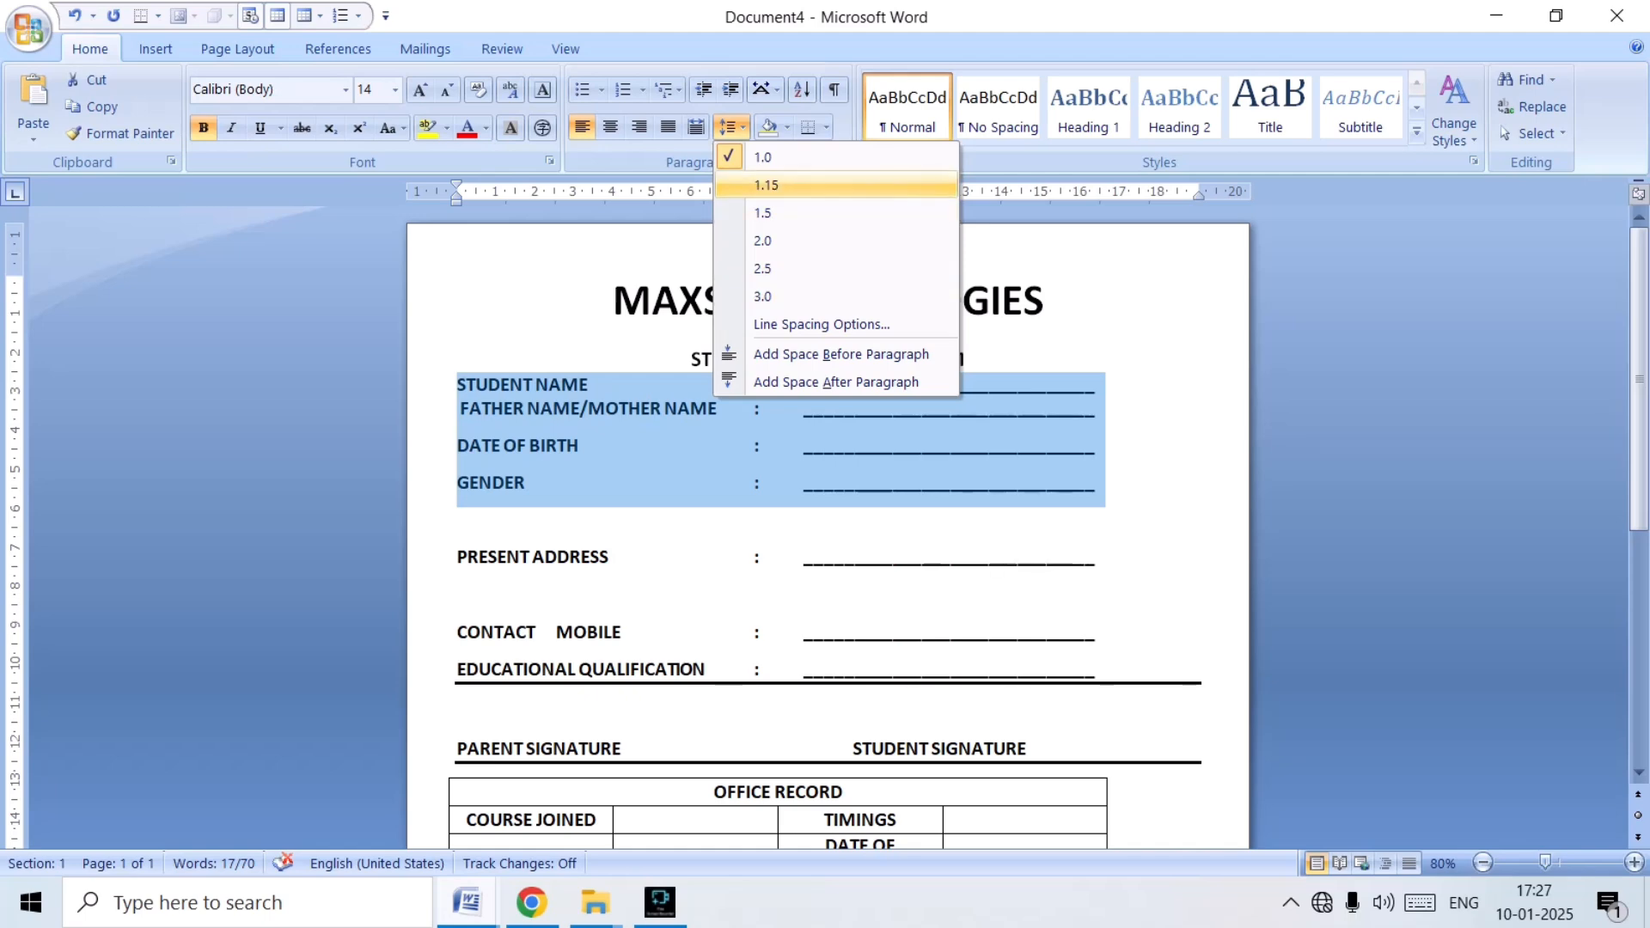
click(765, 185)
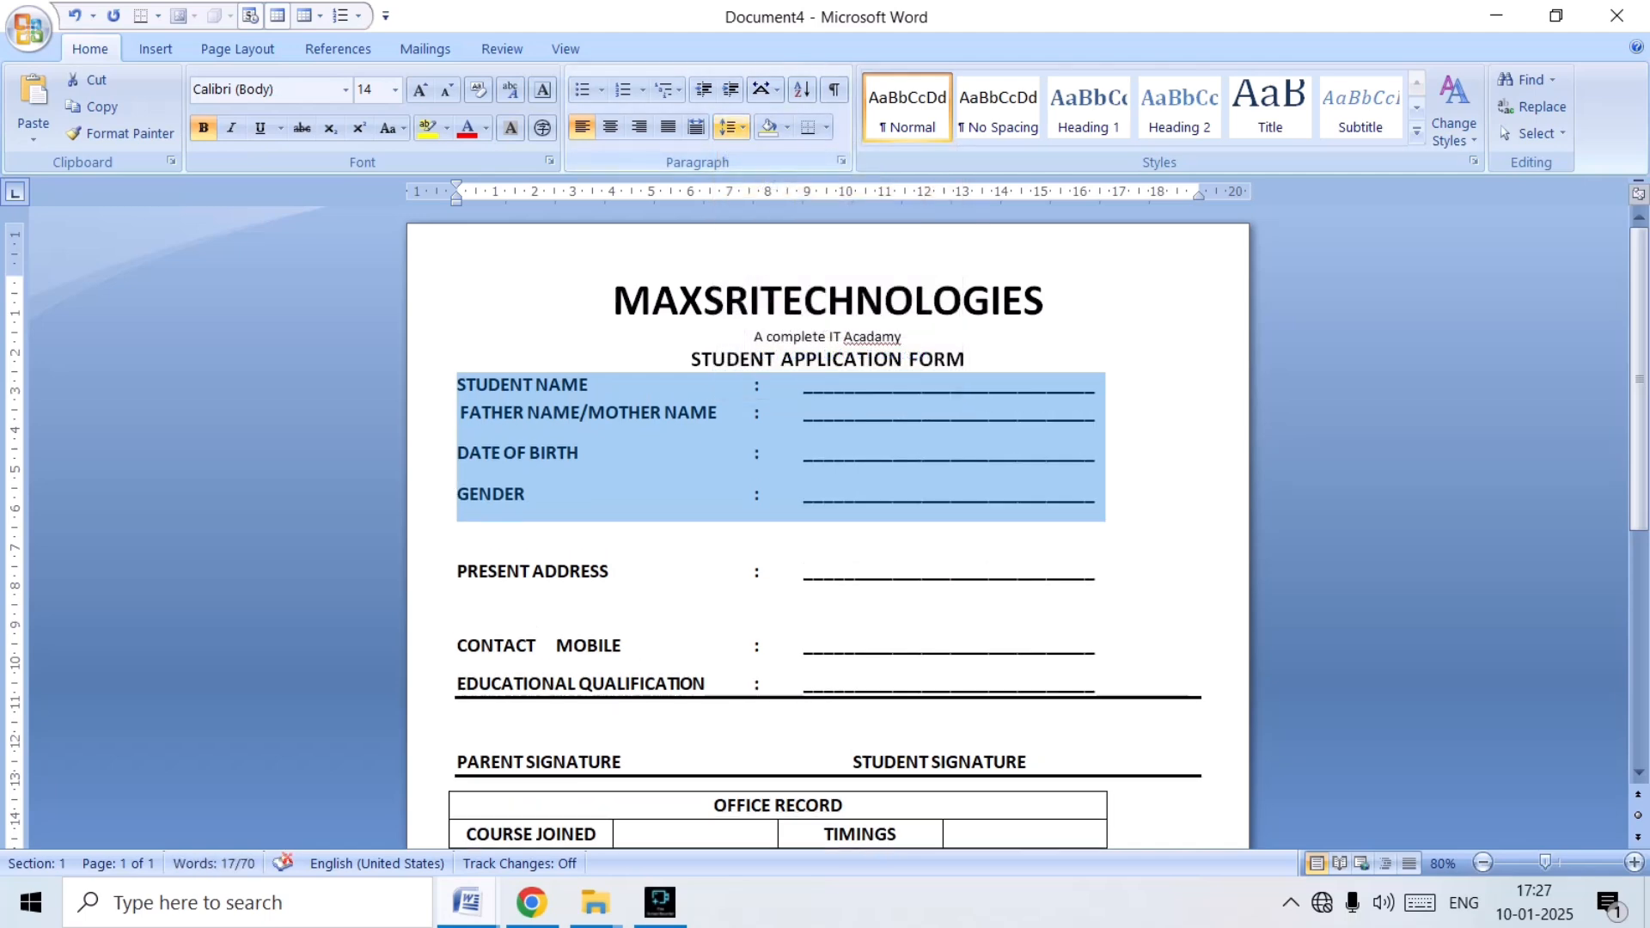
click(728, 127)
click(762, 212)
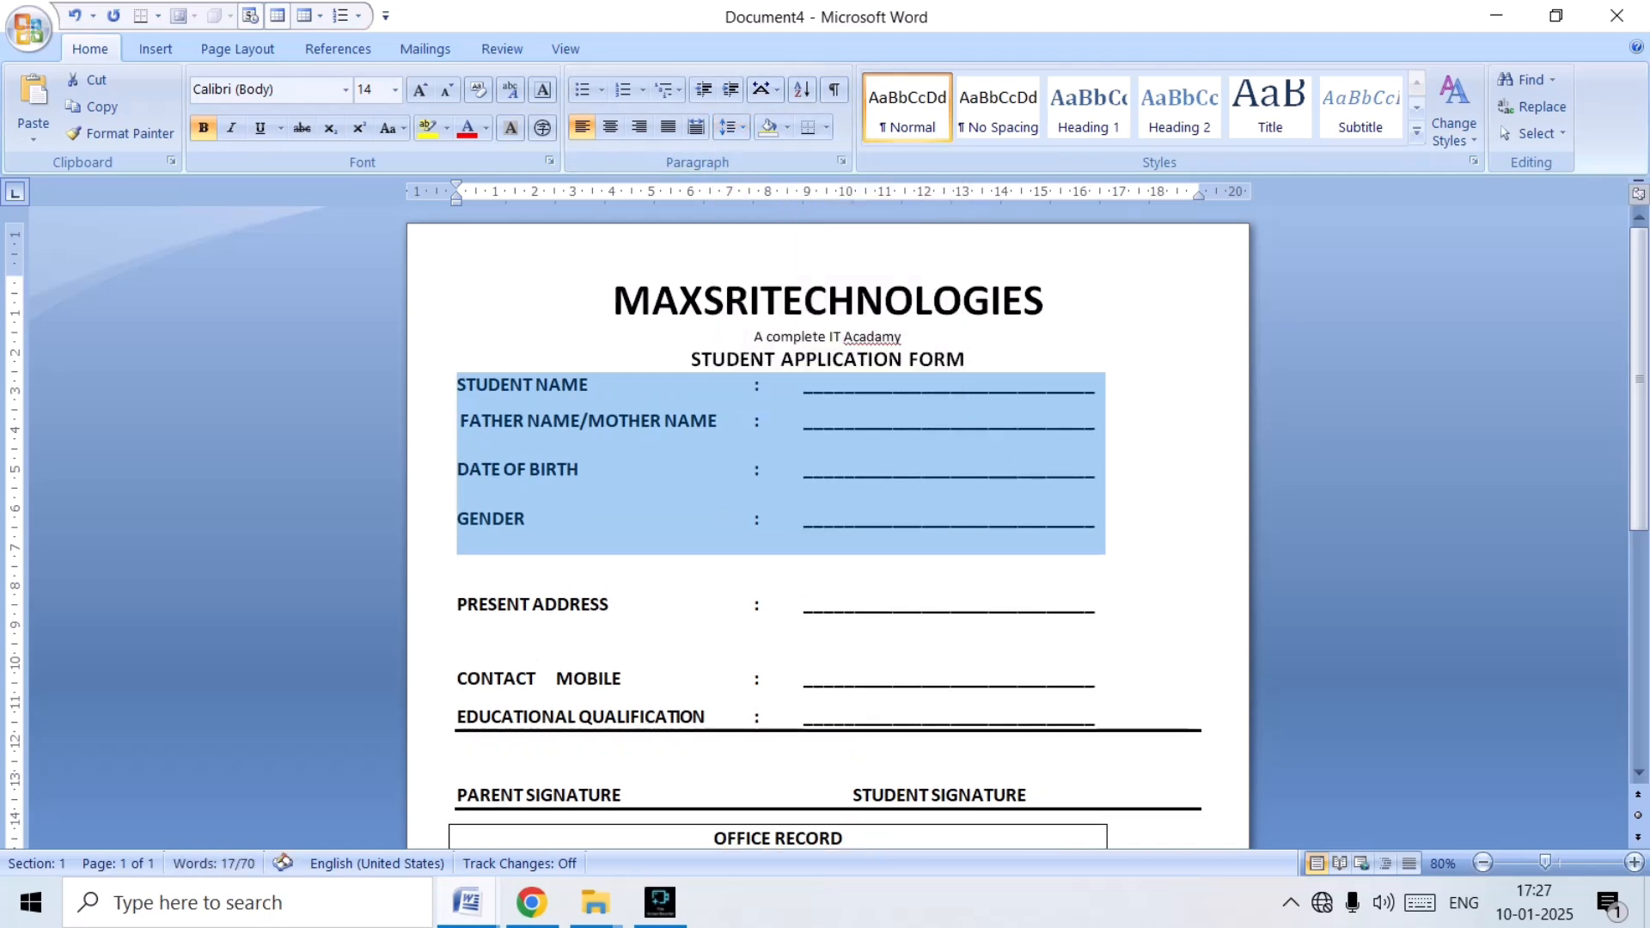
AutoFit the whole OFFICE RECORD table to the window so it spans the full text width.
scroll(827, 515, down, 5)
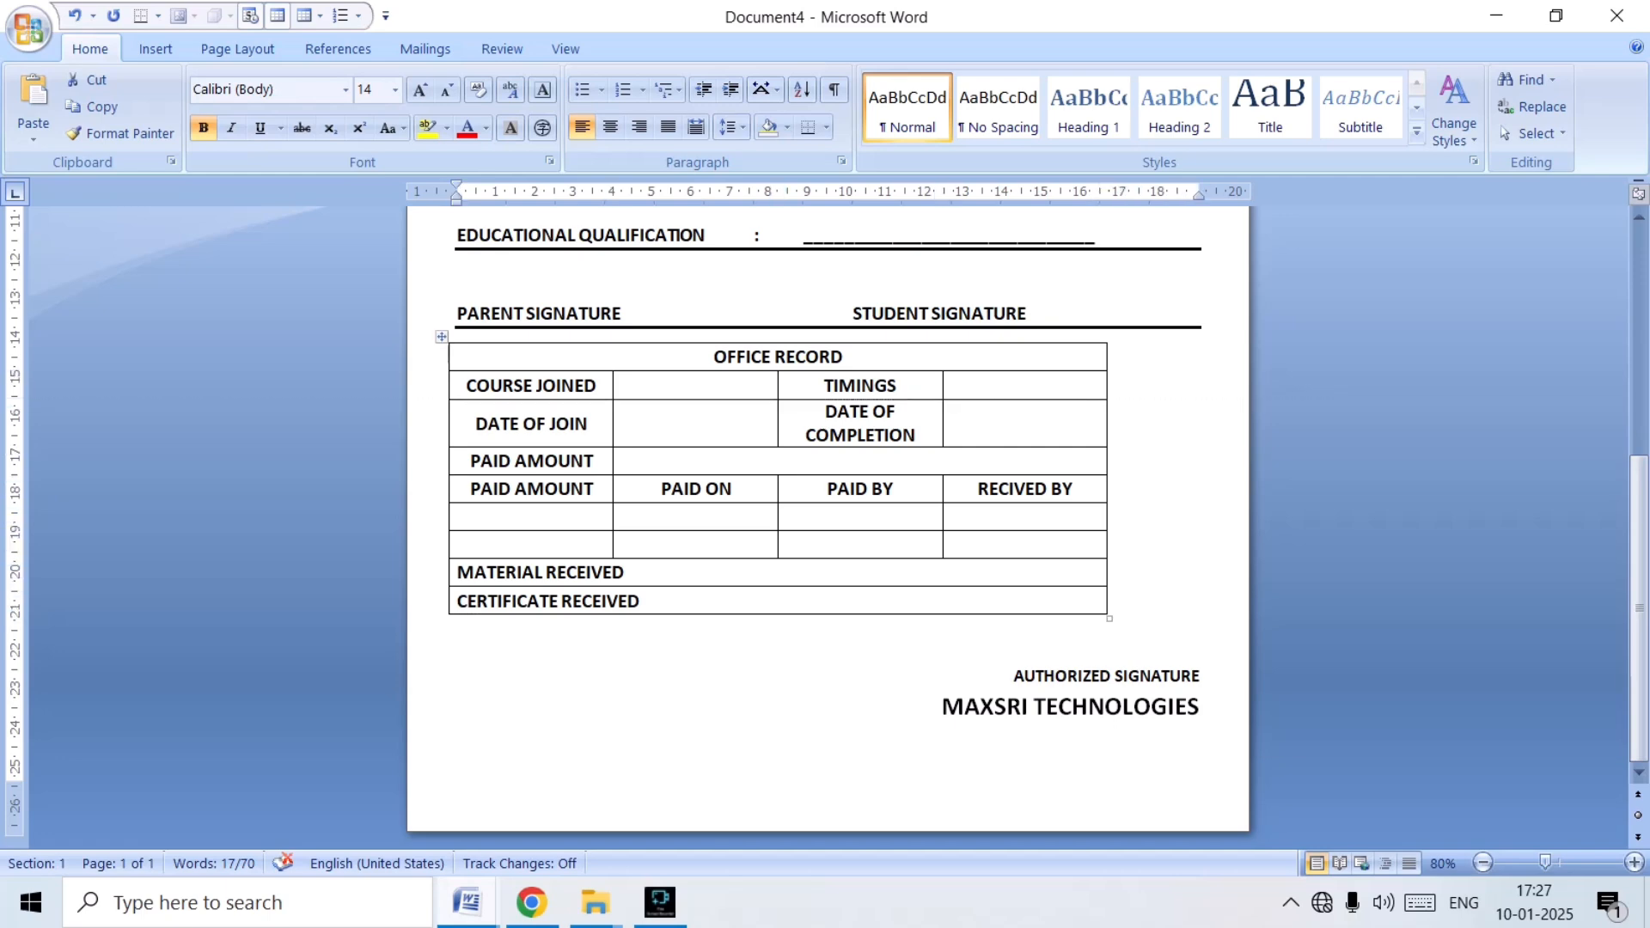
click(442, 336)
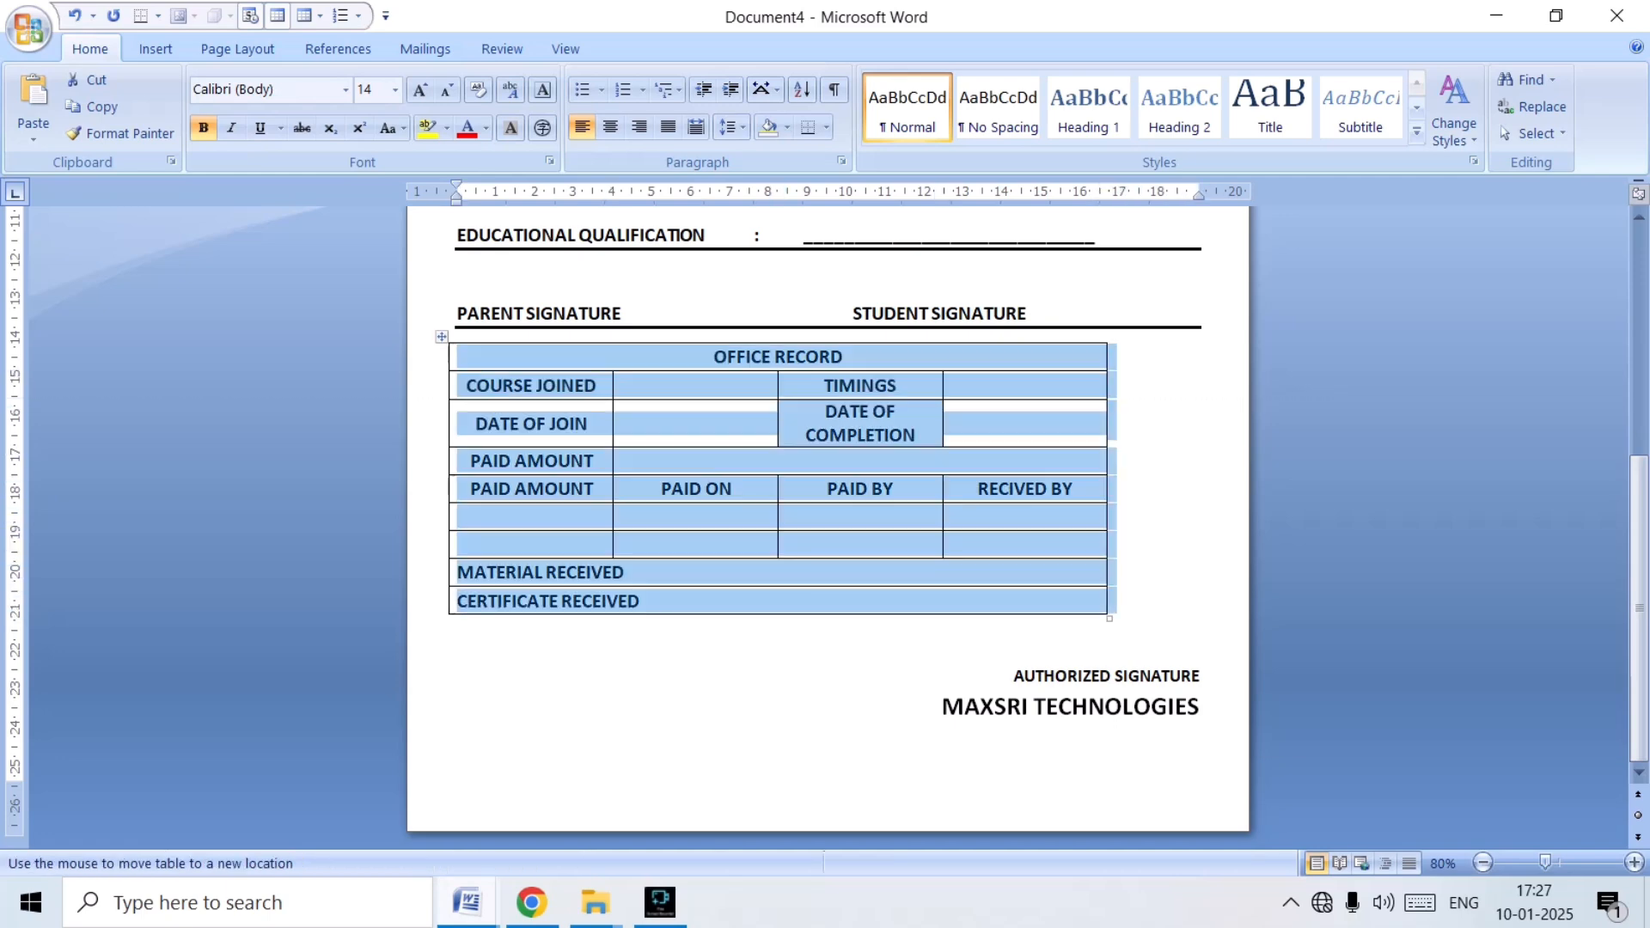
click(703, 49)
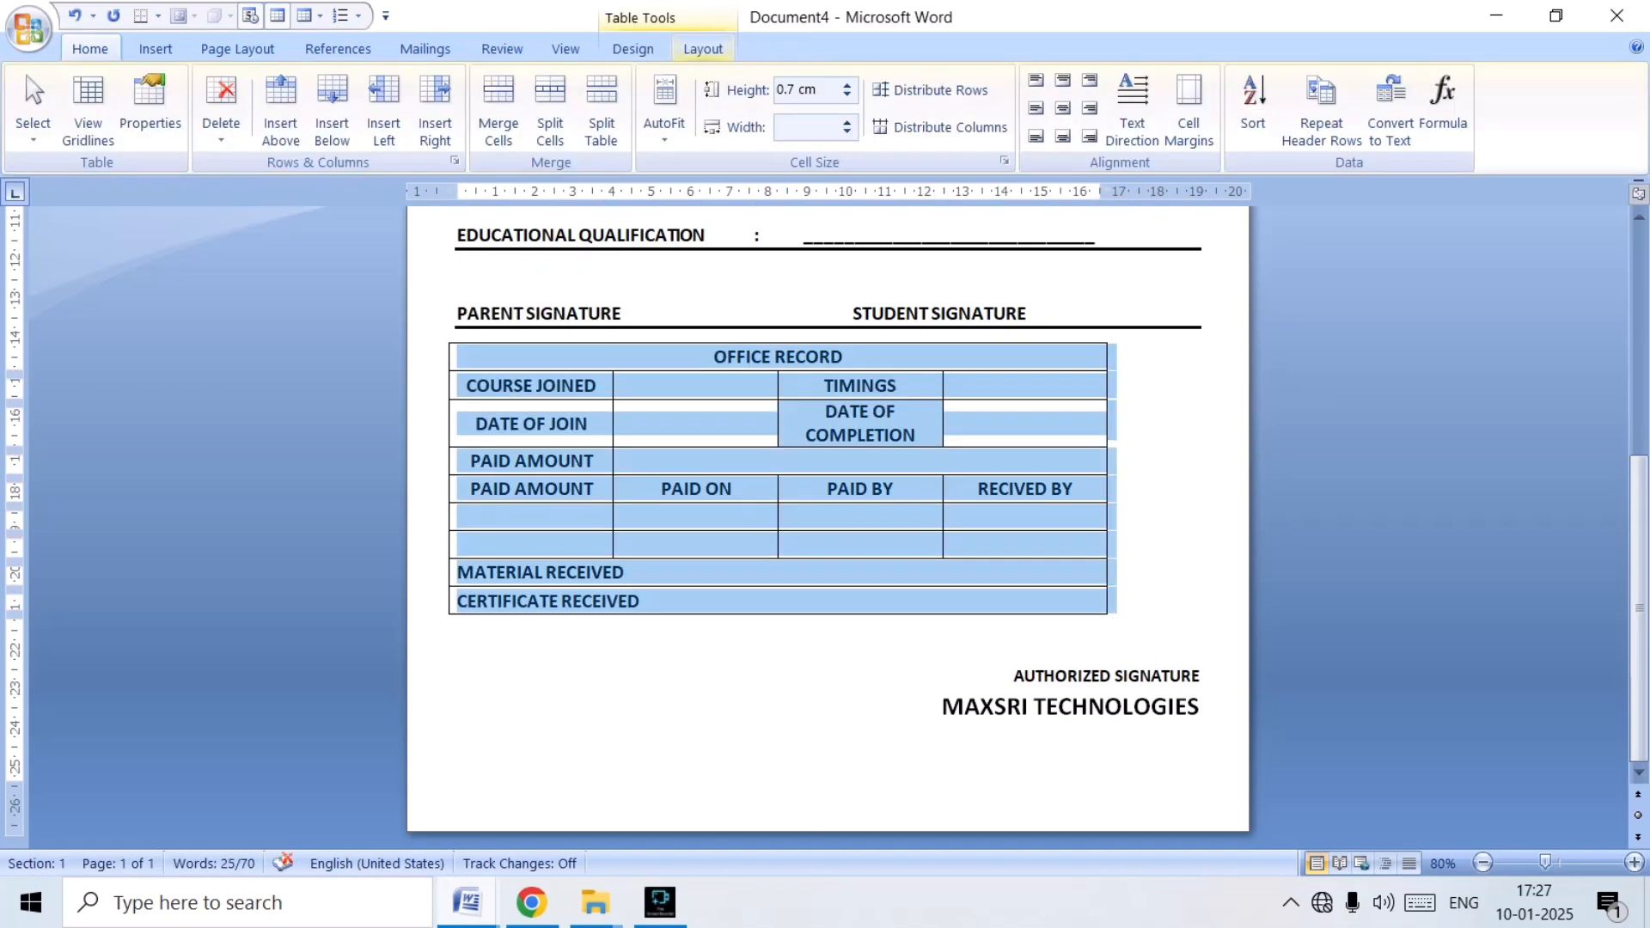
click(665, 108)
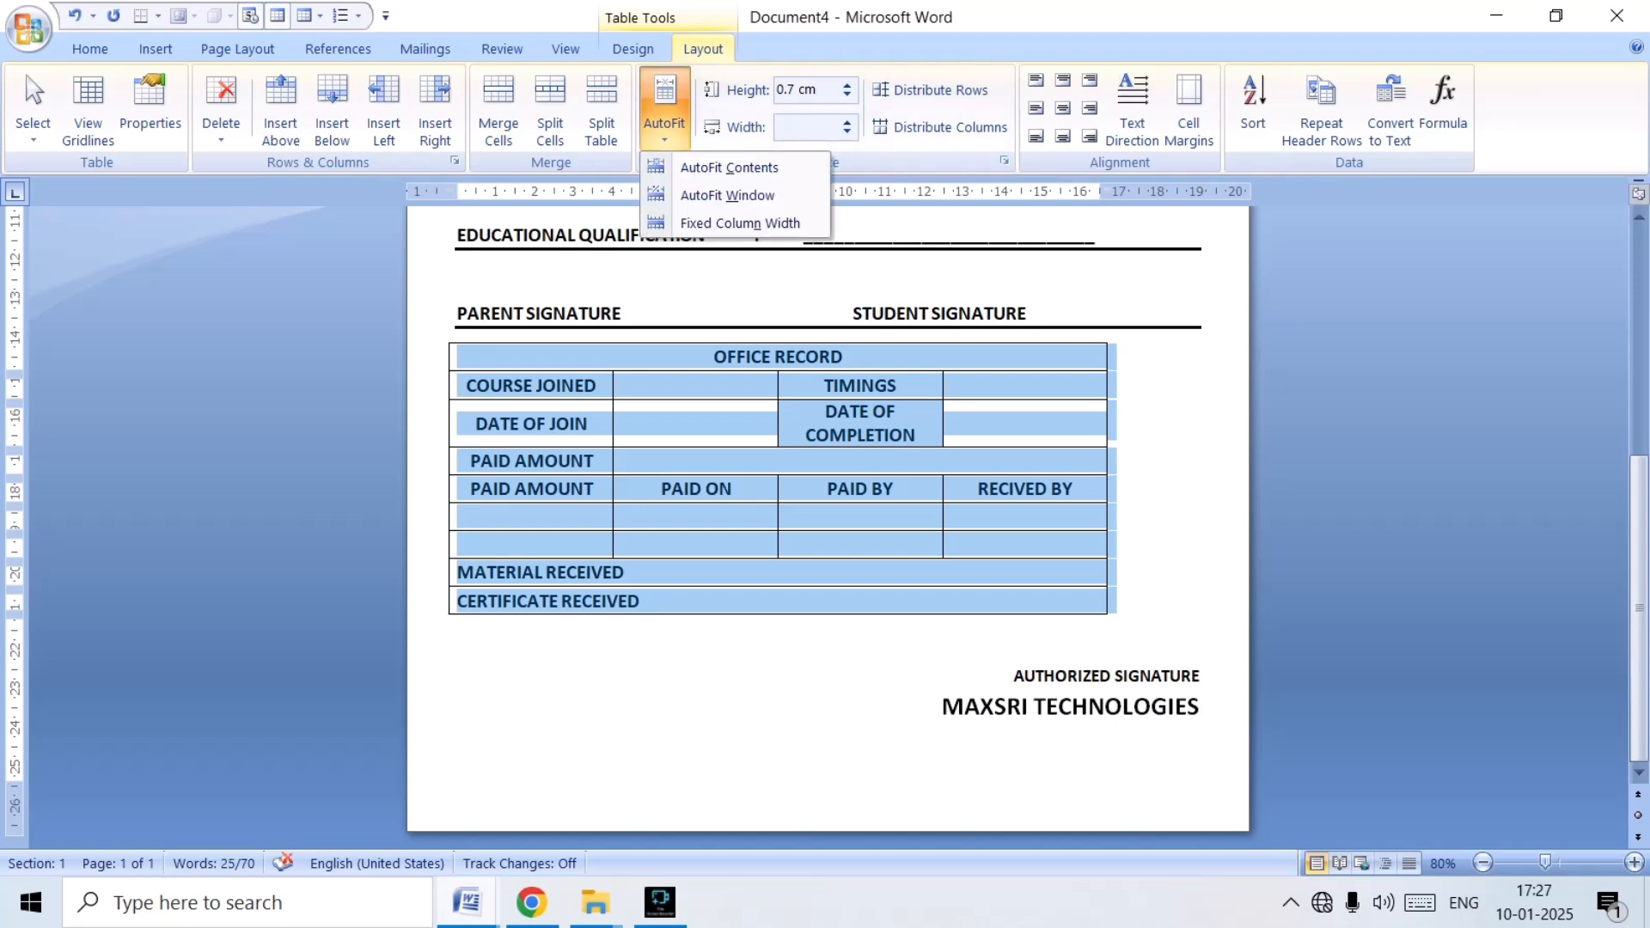
click(726, 191)
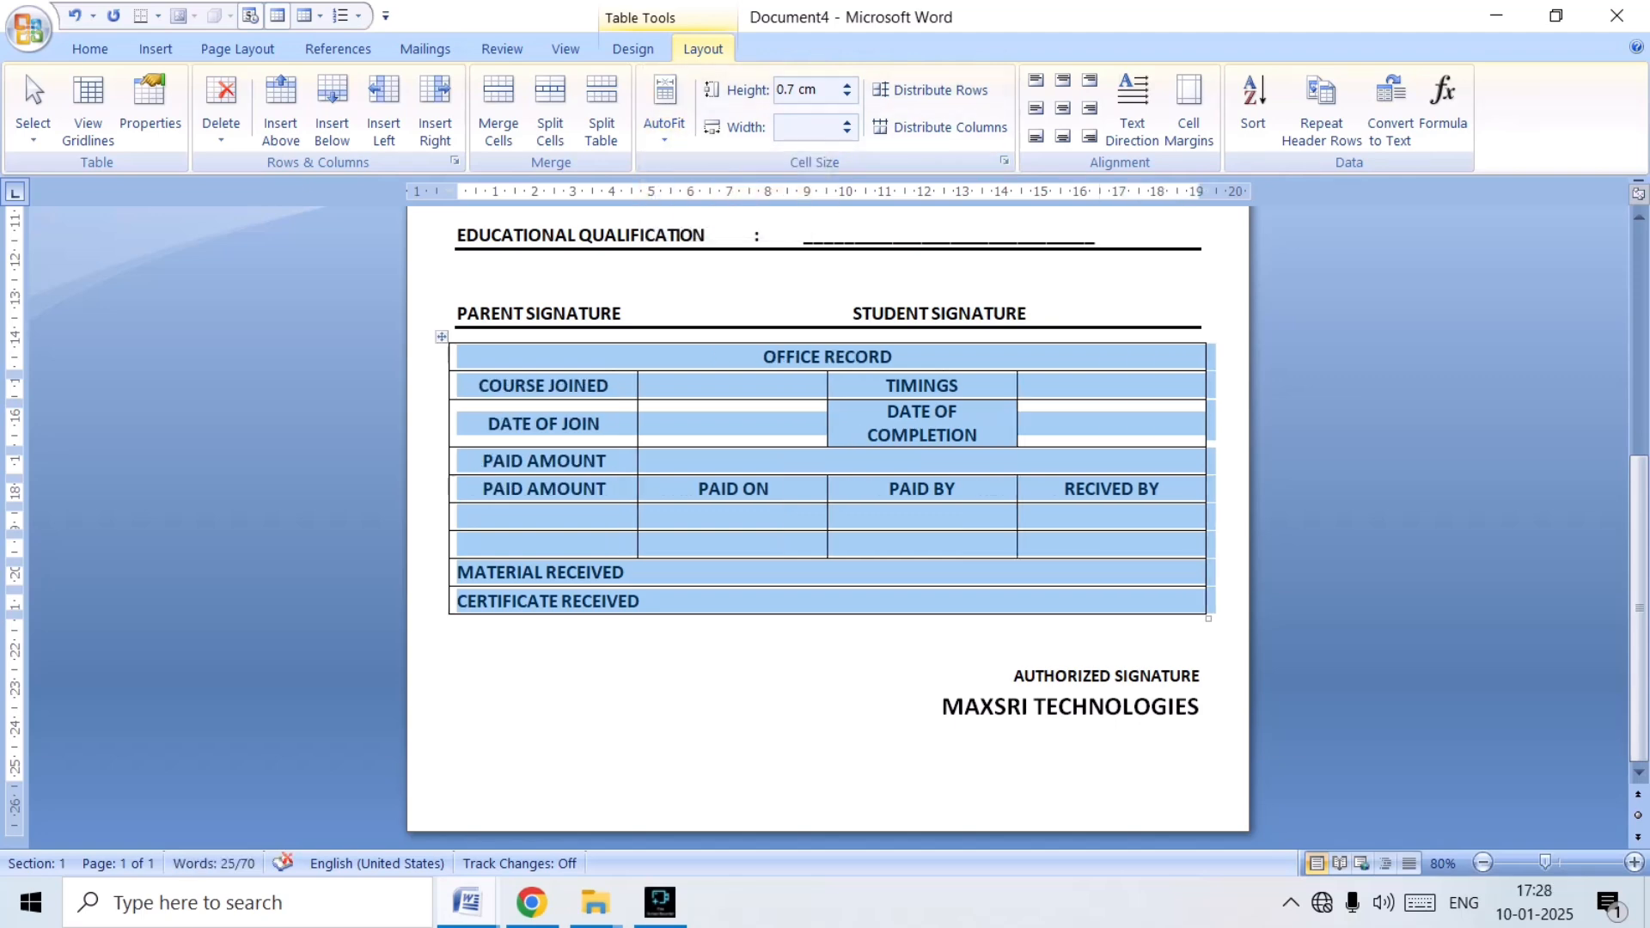
click(1199, 628)
scroll(828, 527, up, 3)
scroll(828, 527, down, 1)
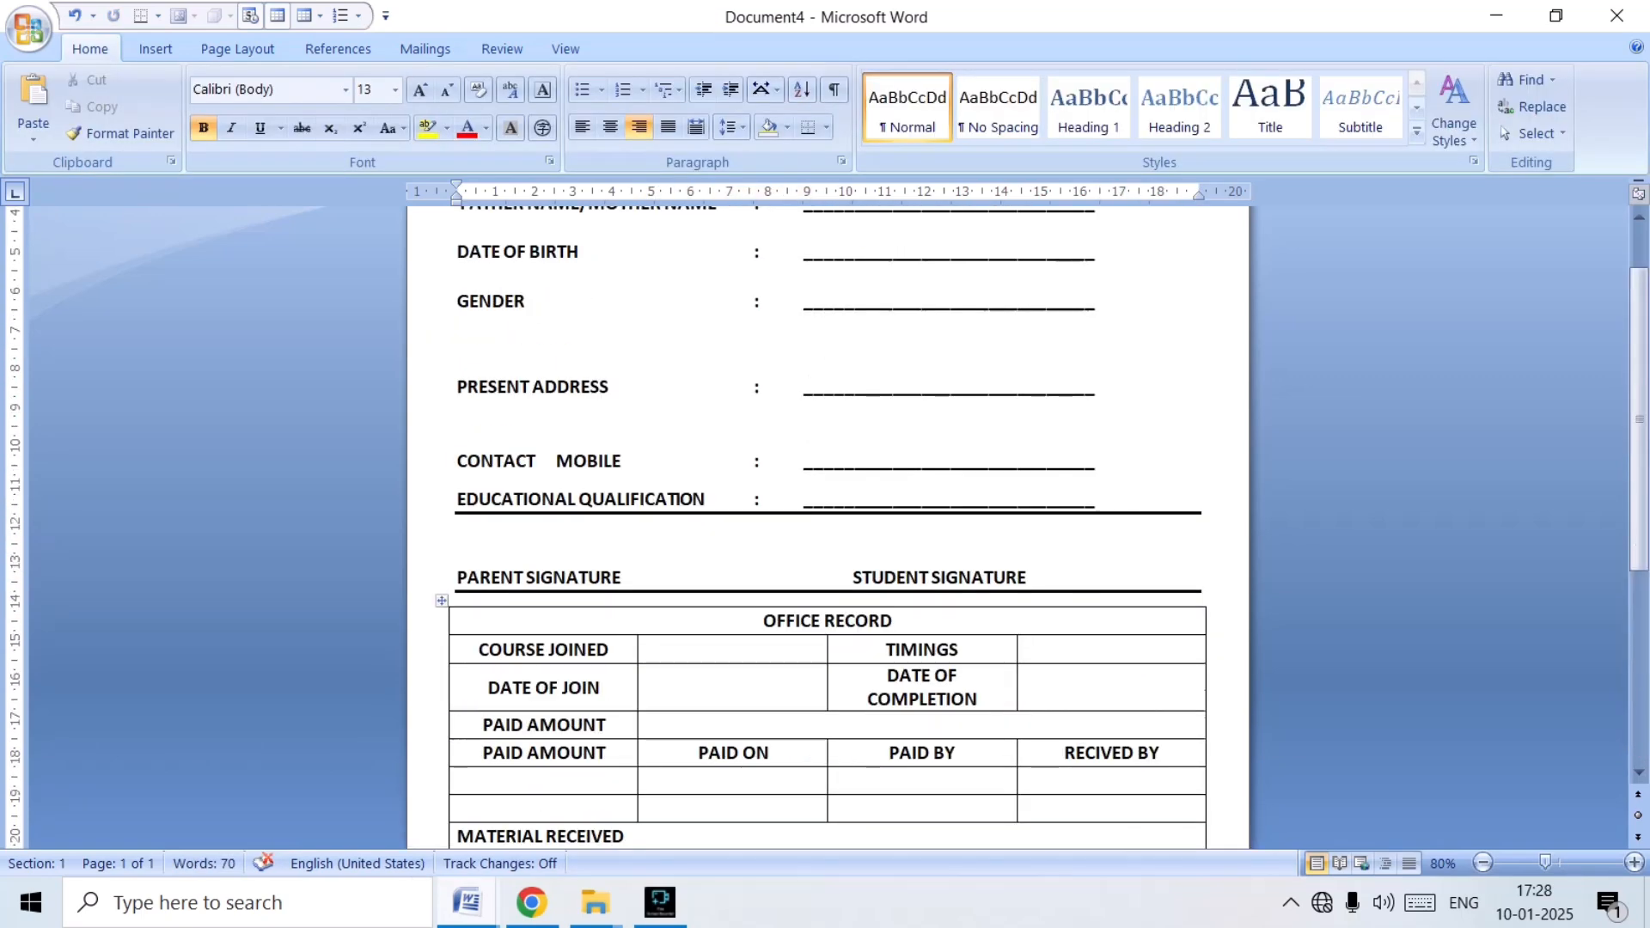
scroll(828, 527, down, 3)
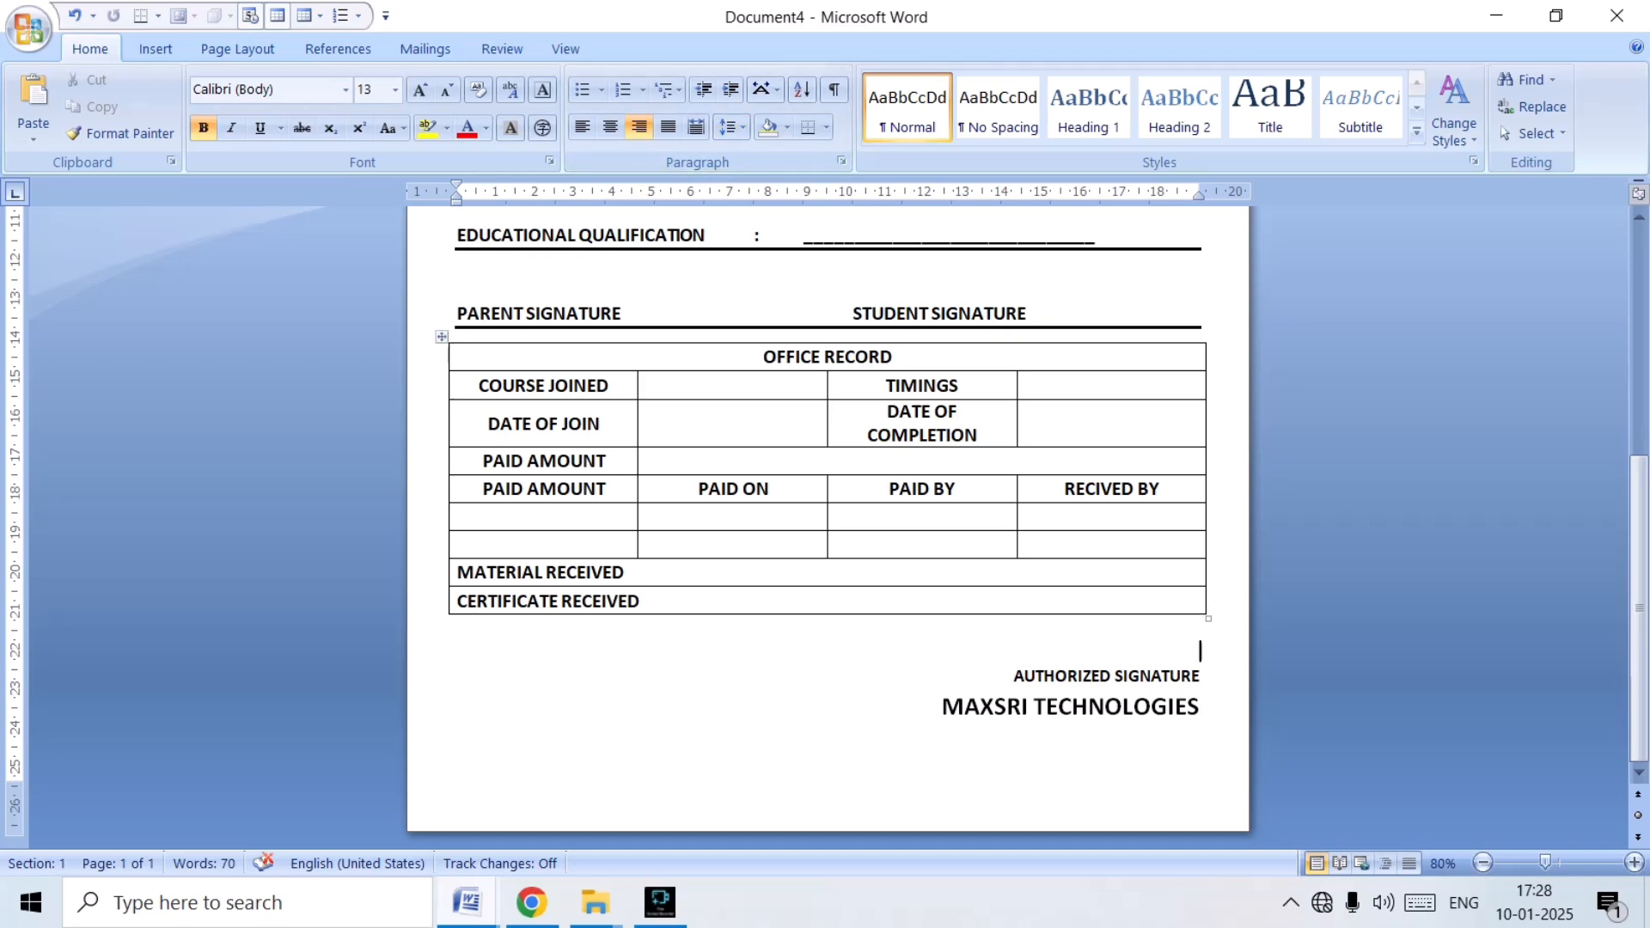
Center the AUTHORIZED SIGNATURE line and increase its indent until it sits above MAXSRI TECHNOLOGIES.
click(1015, 676)
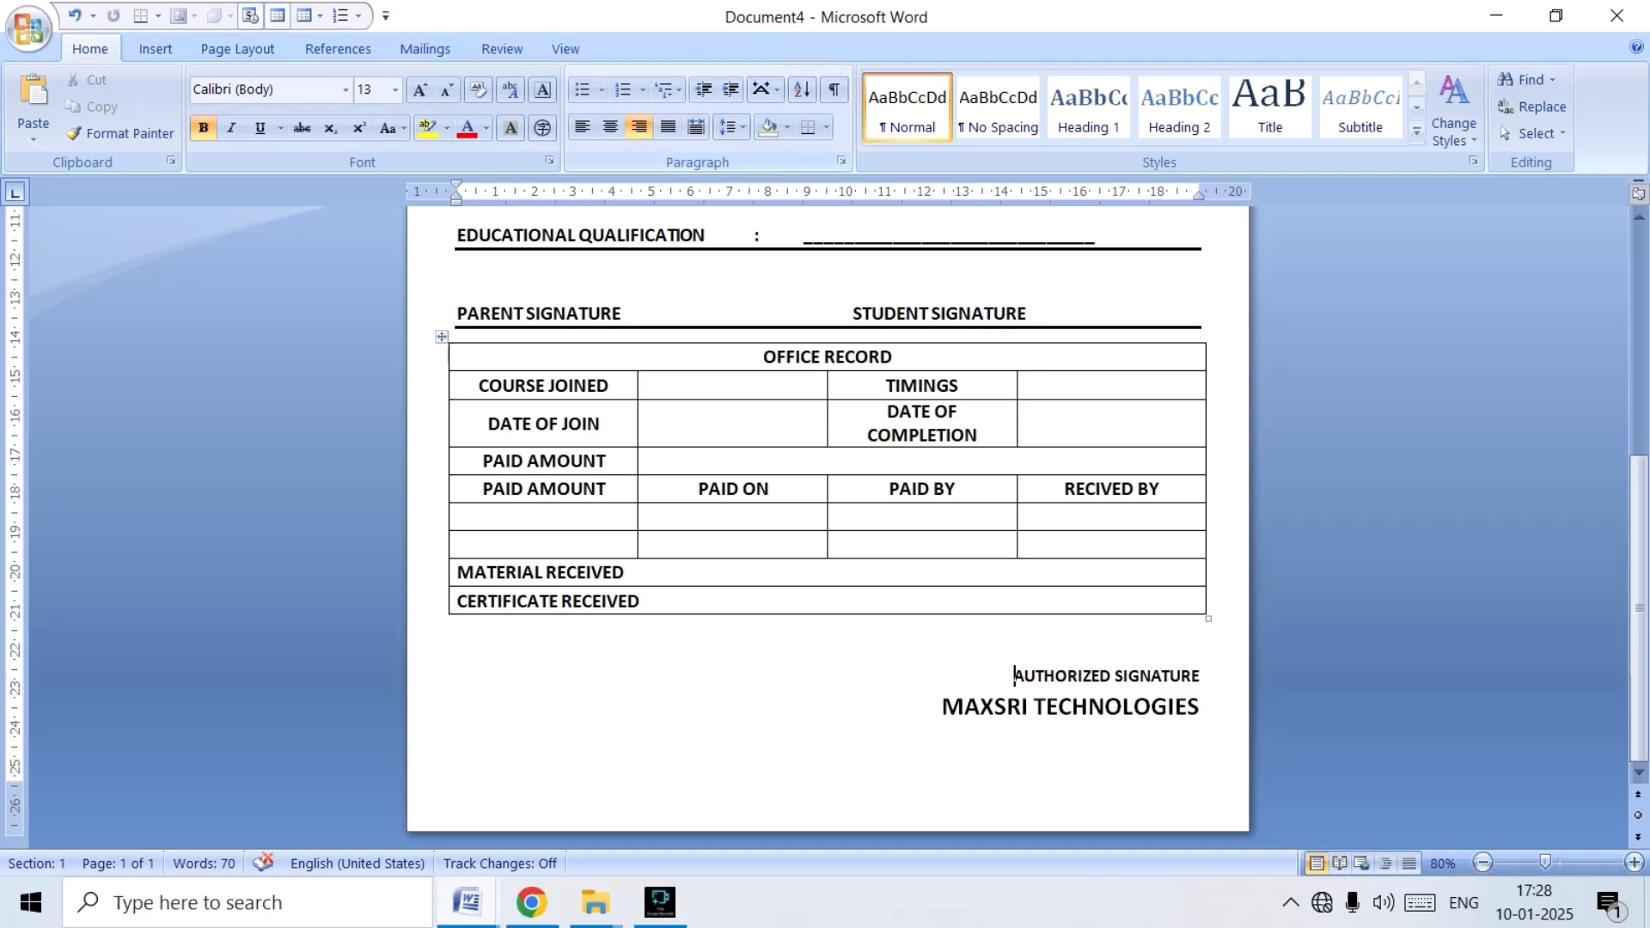
key(ctrl+e)
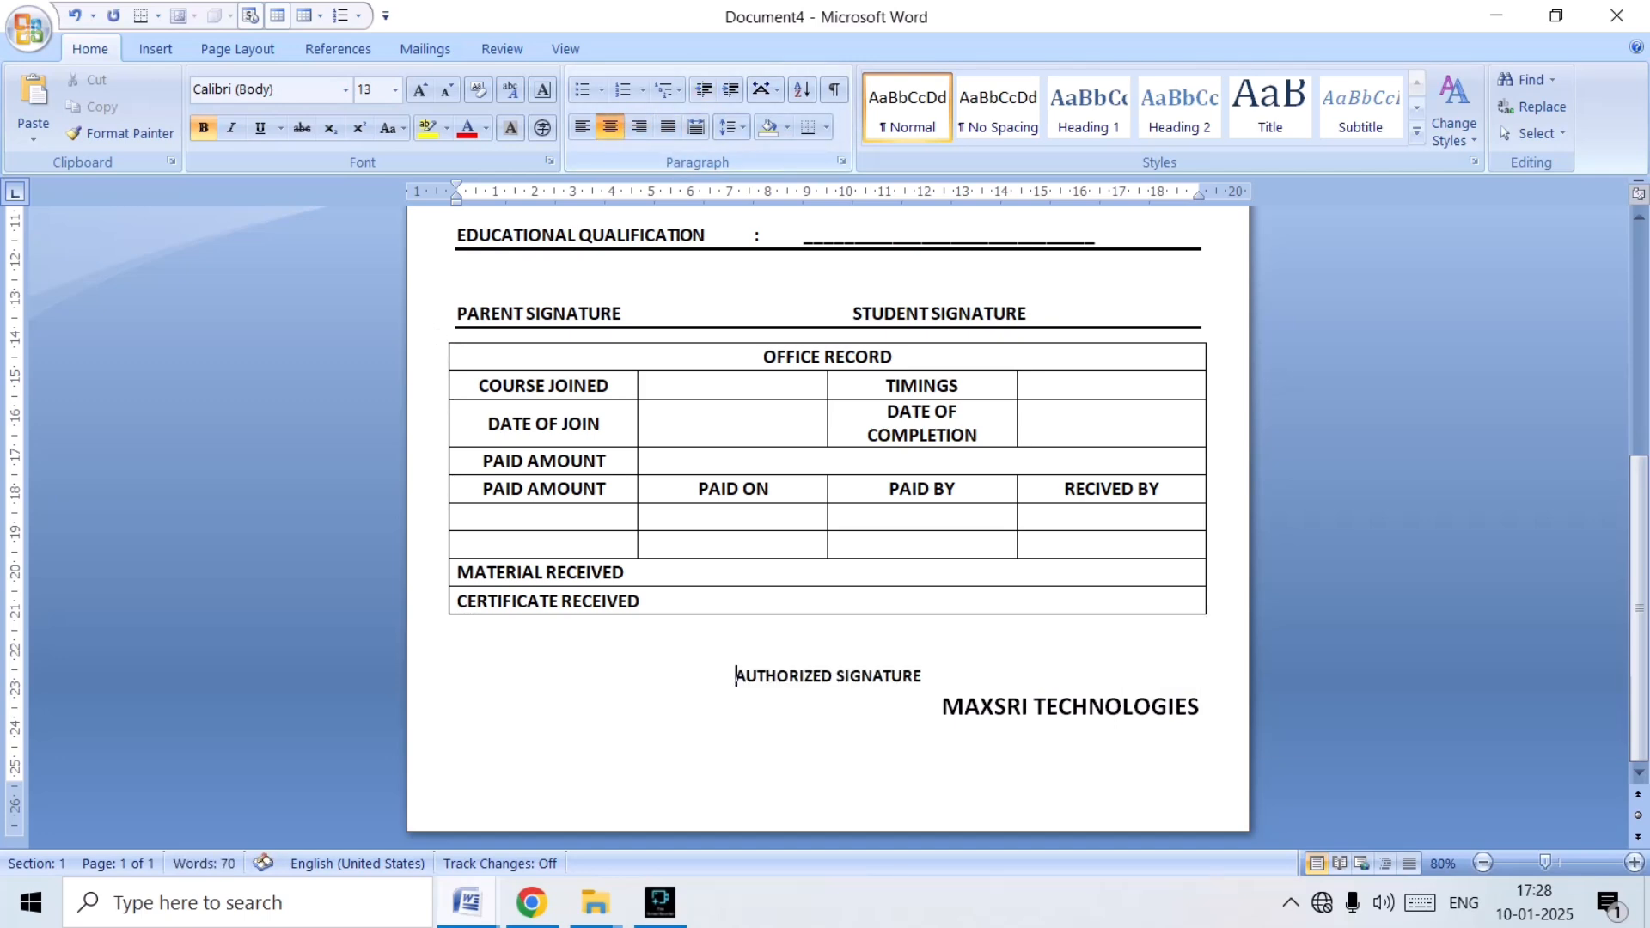
click(731, 89)
click(731, 90)
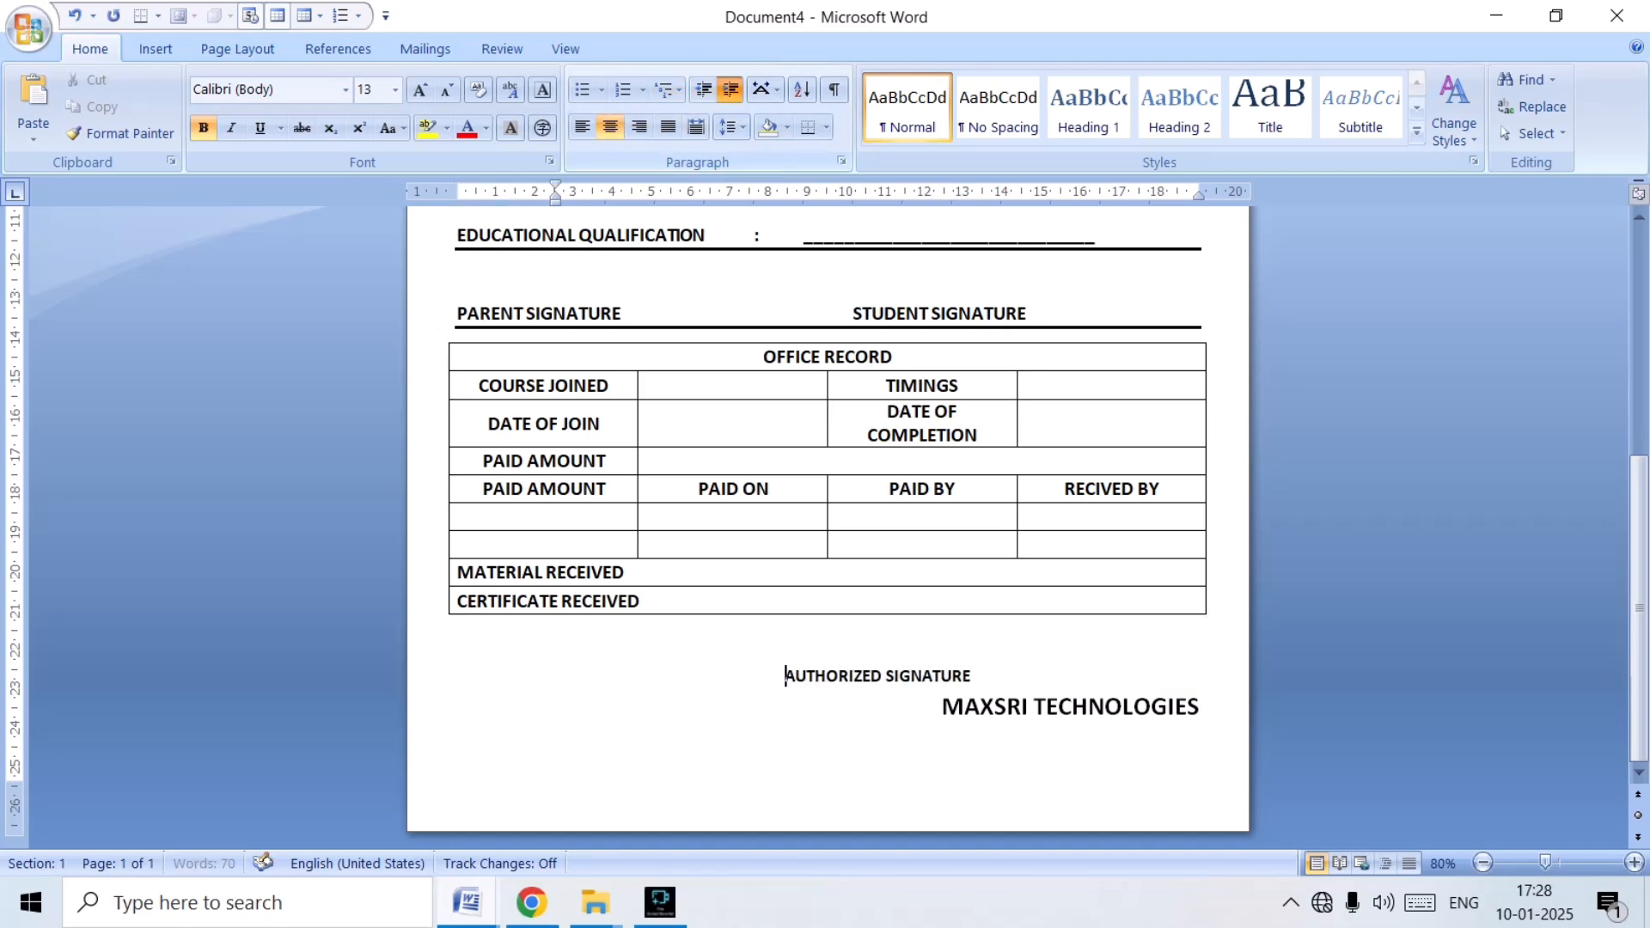
click(730, 90)
click(731, 90)
click(731, 89)
click(731, 89)
click(730, 89)
click(730, 90)
click(731, 90)
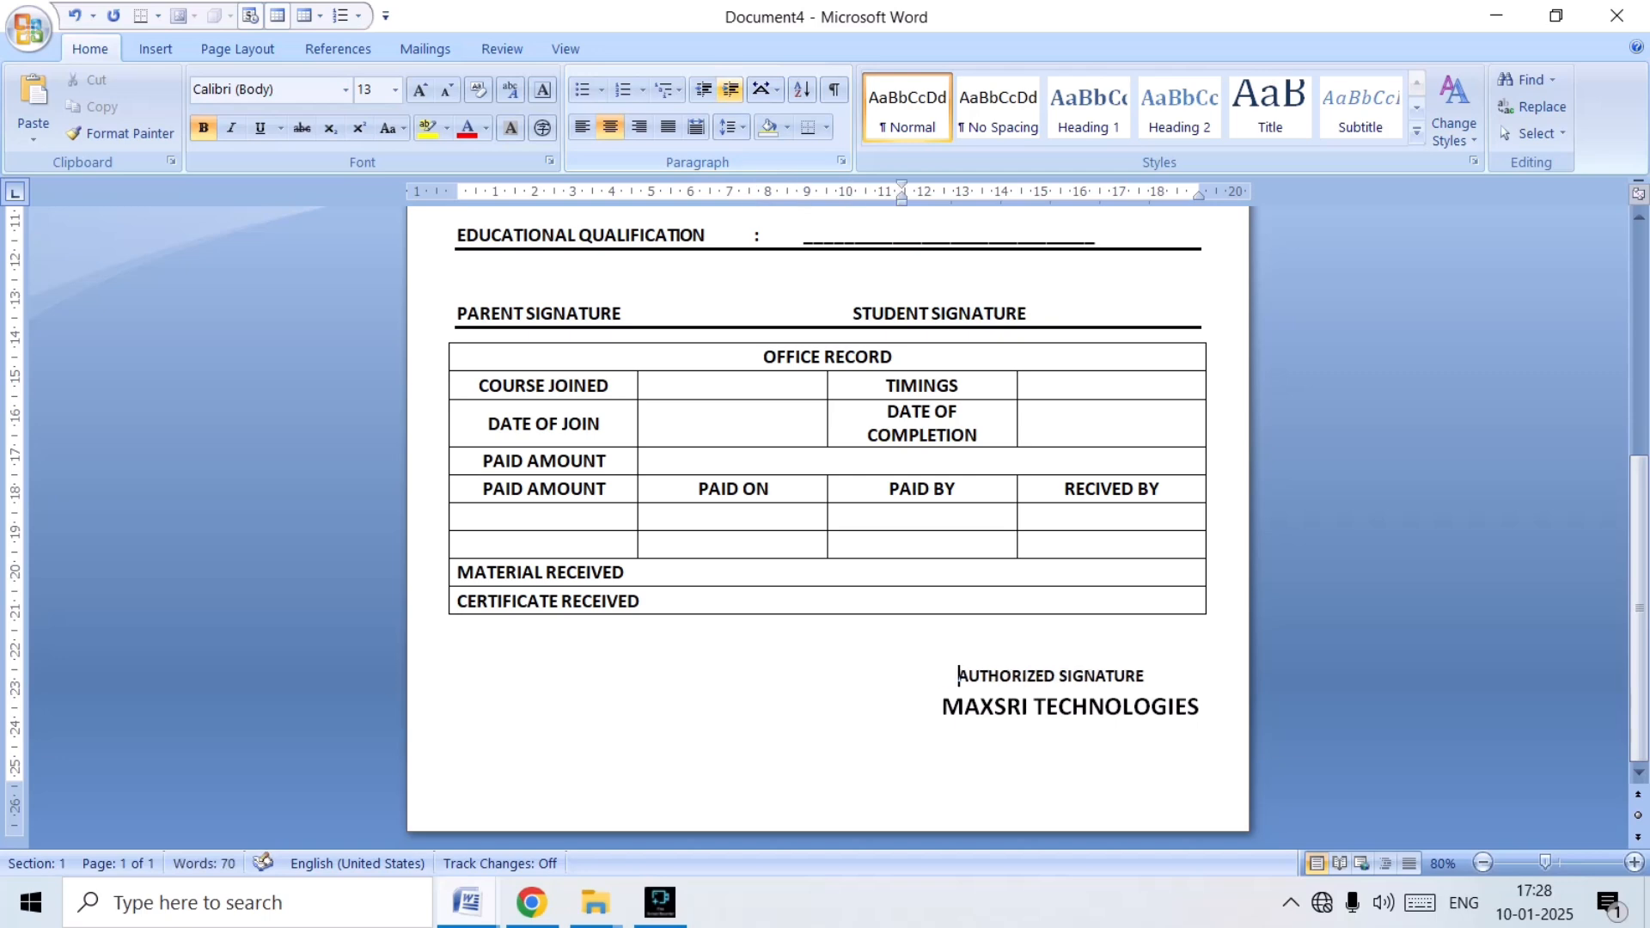
Add a solid 2 ¼ pt box page border around the whole document.
scroll(828, 515, up, 10)
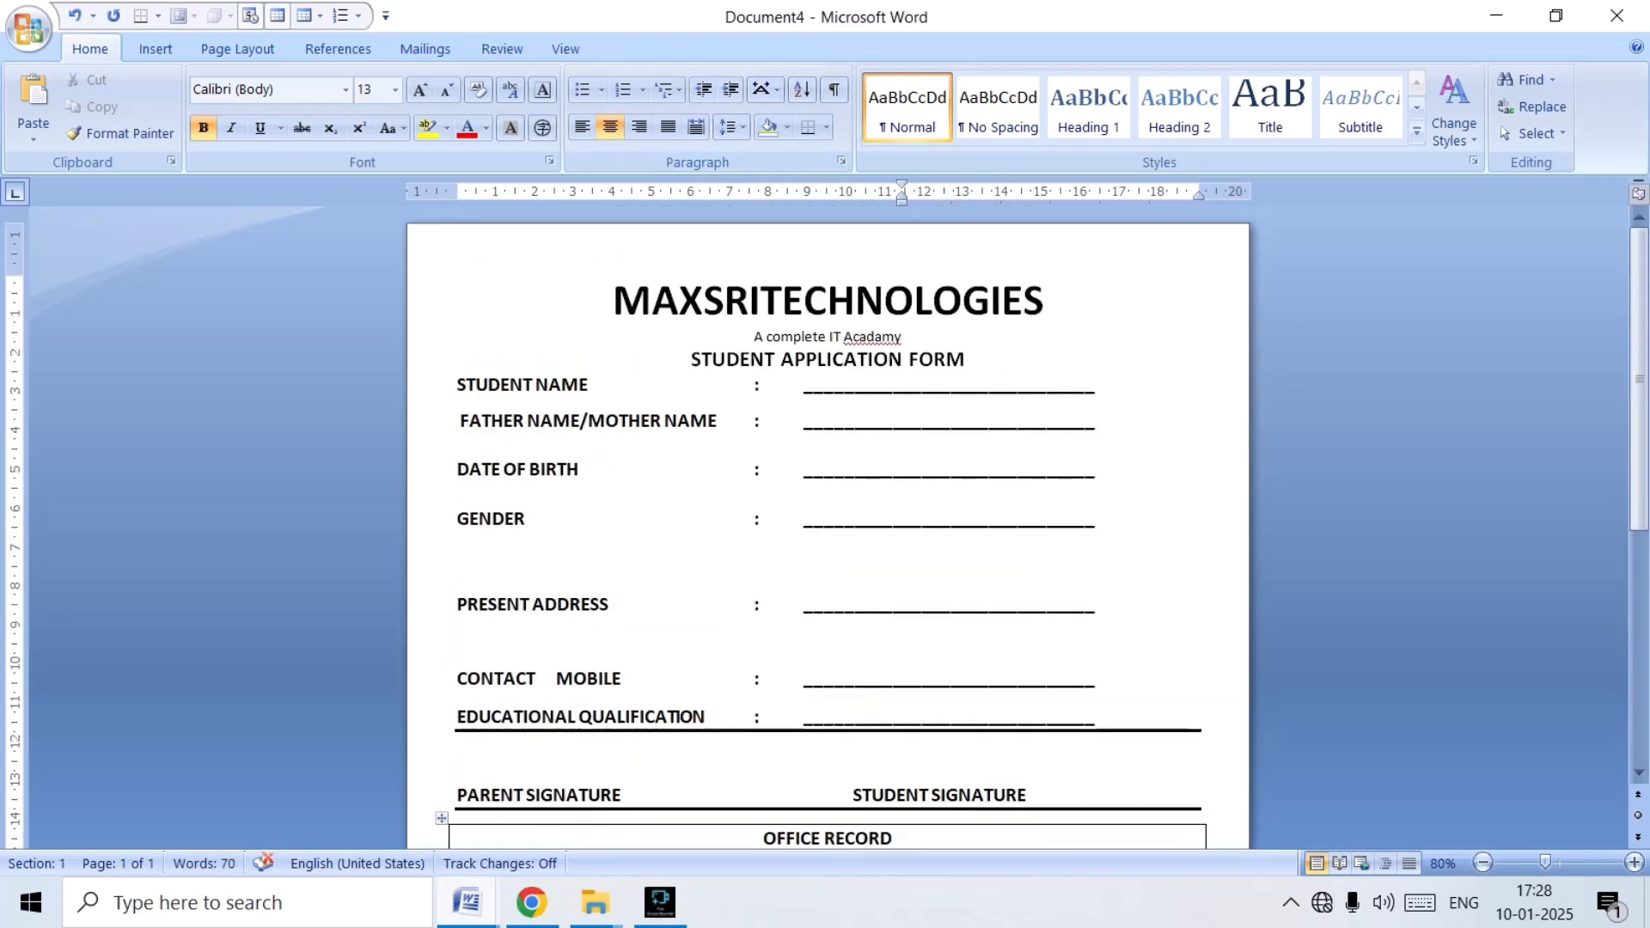
scroll(828, 516, down, 10)
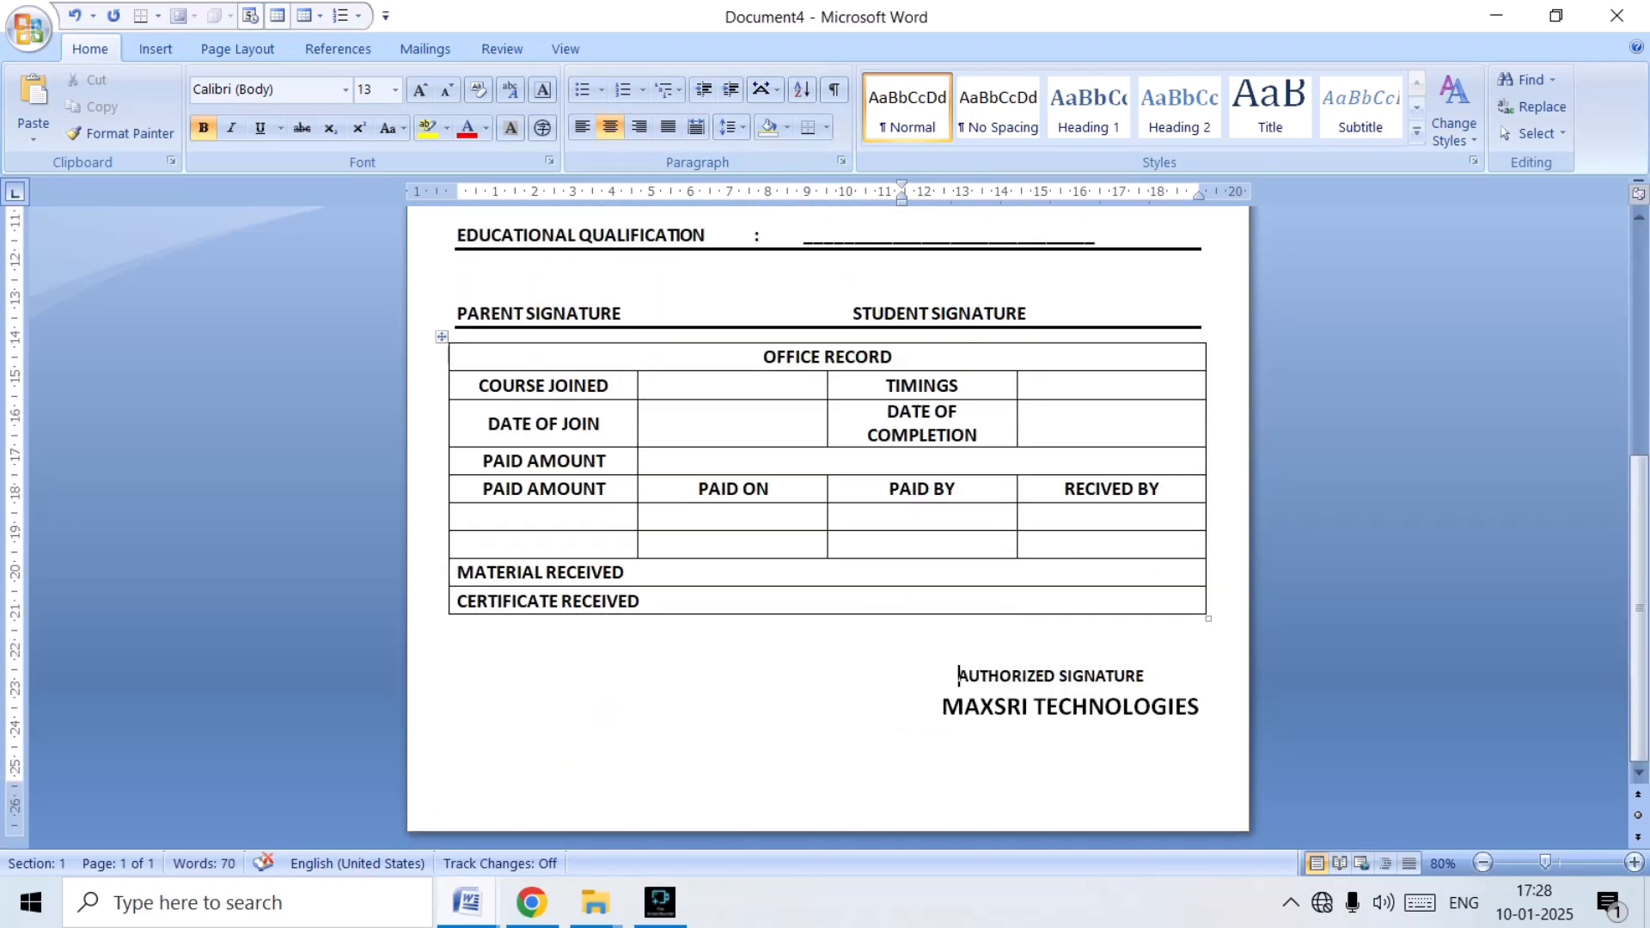
scroll(828, 515, up, 10)
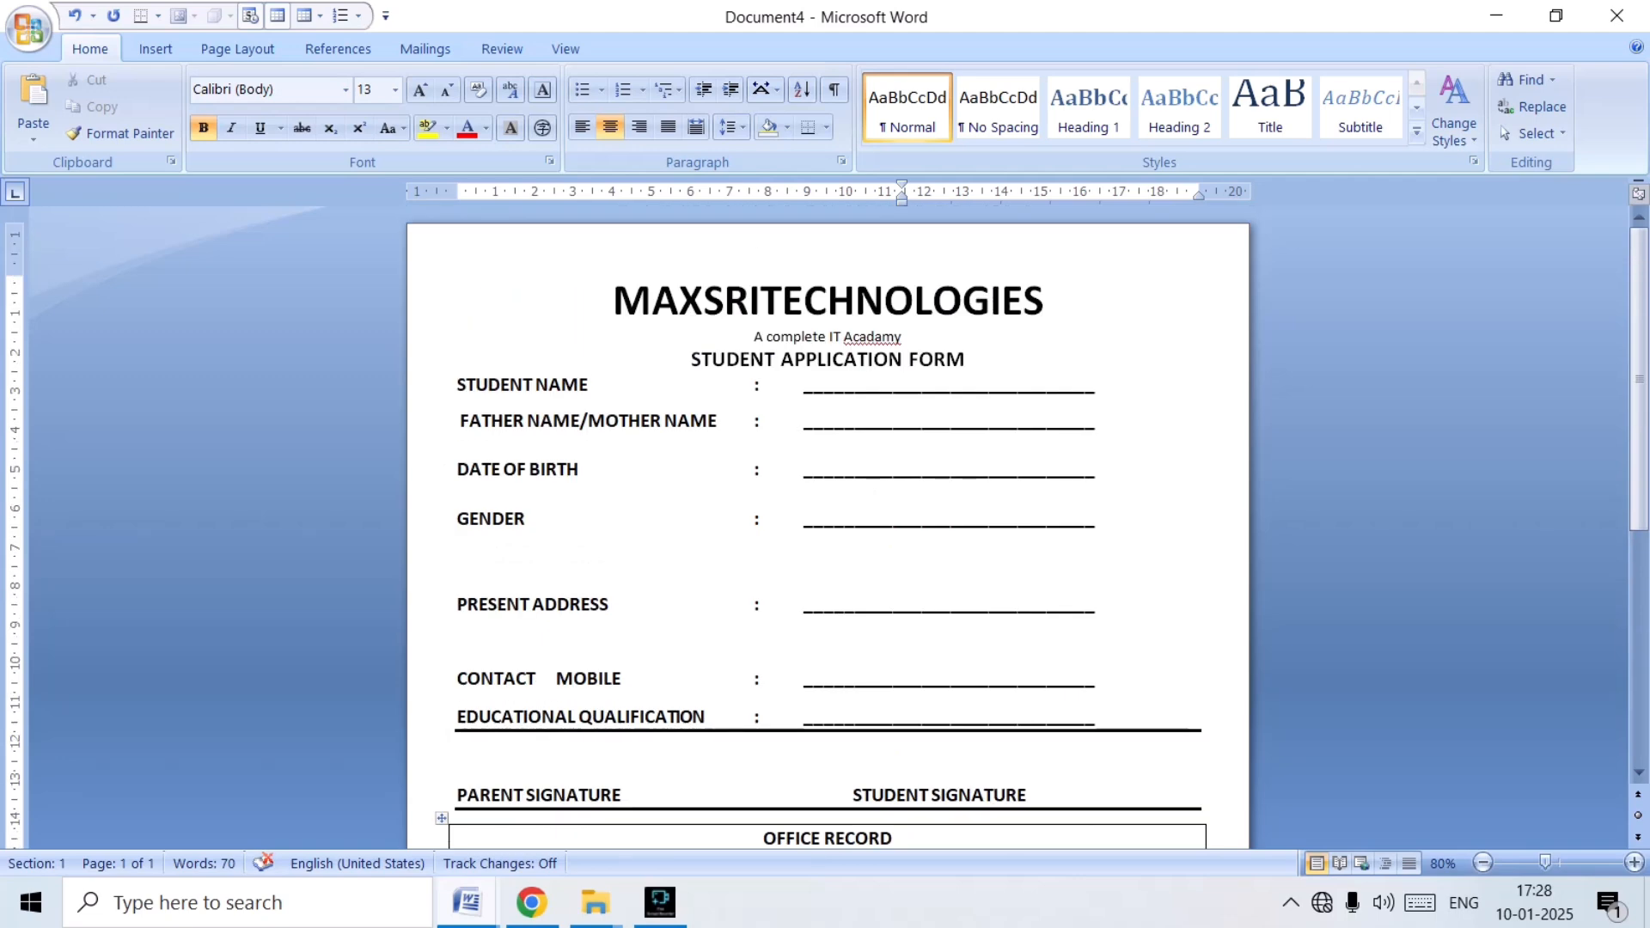
scroll(827, 516, down, 10)
scroll(828, 515, up, 10)
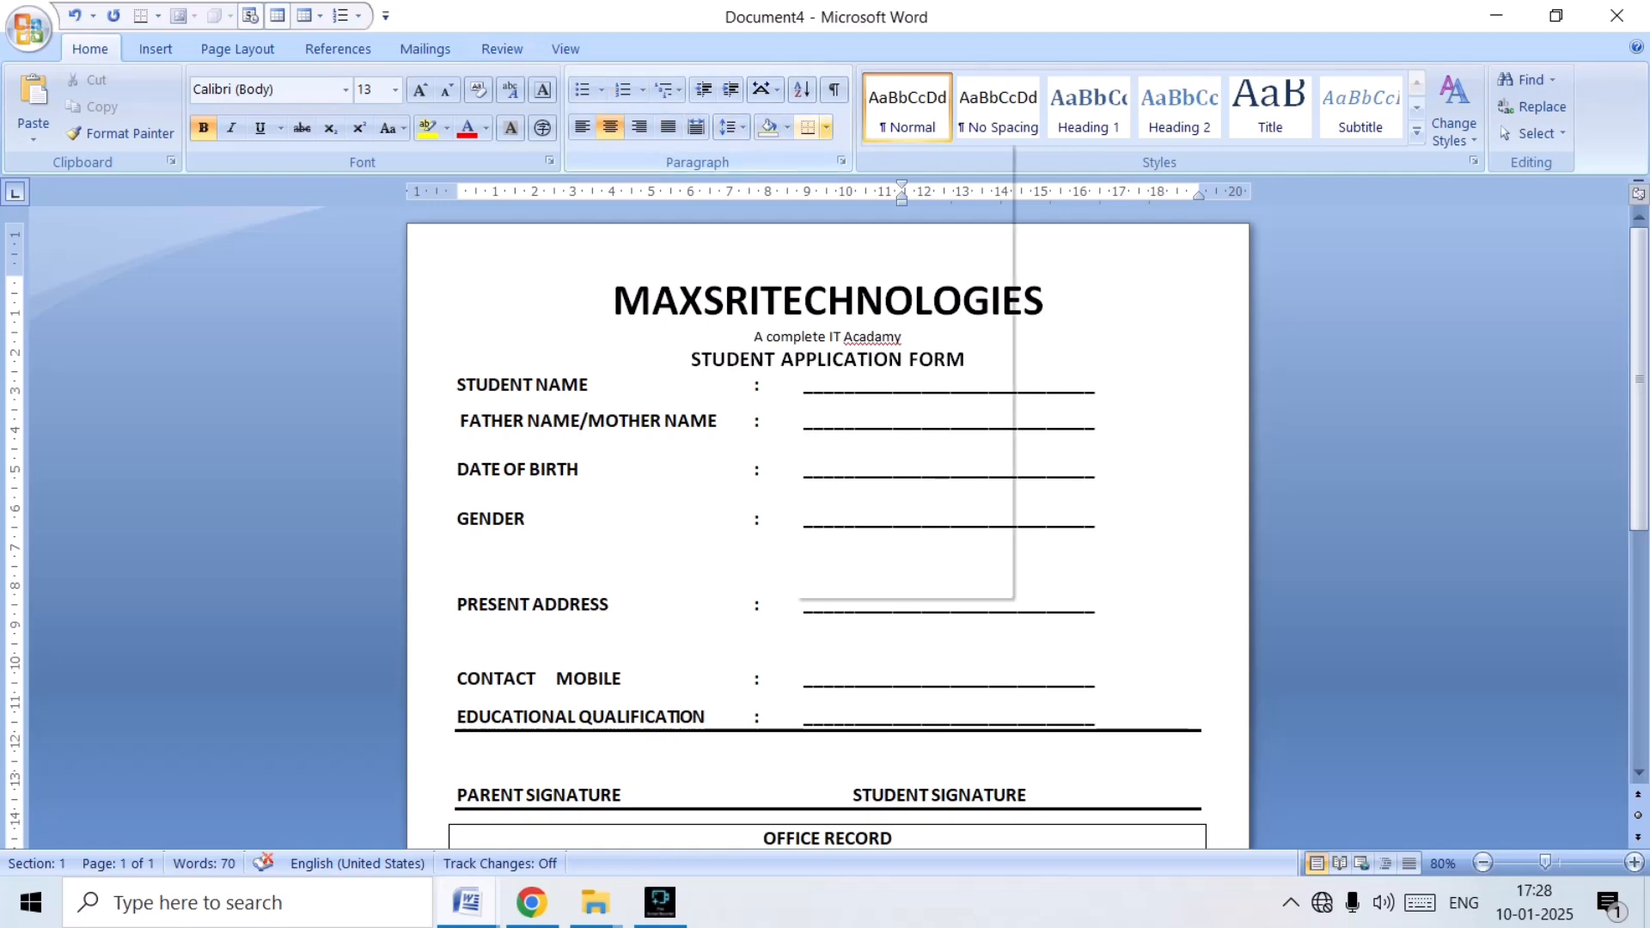
click(825, 128)
click(902, 582)
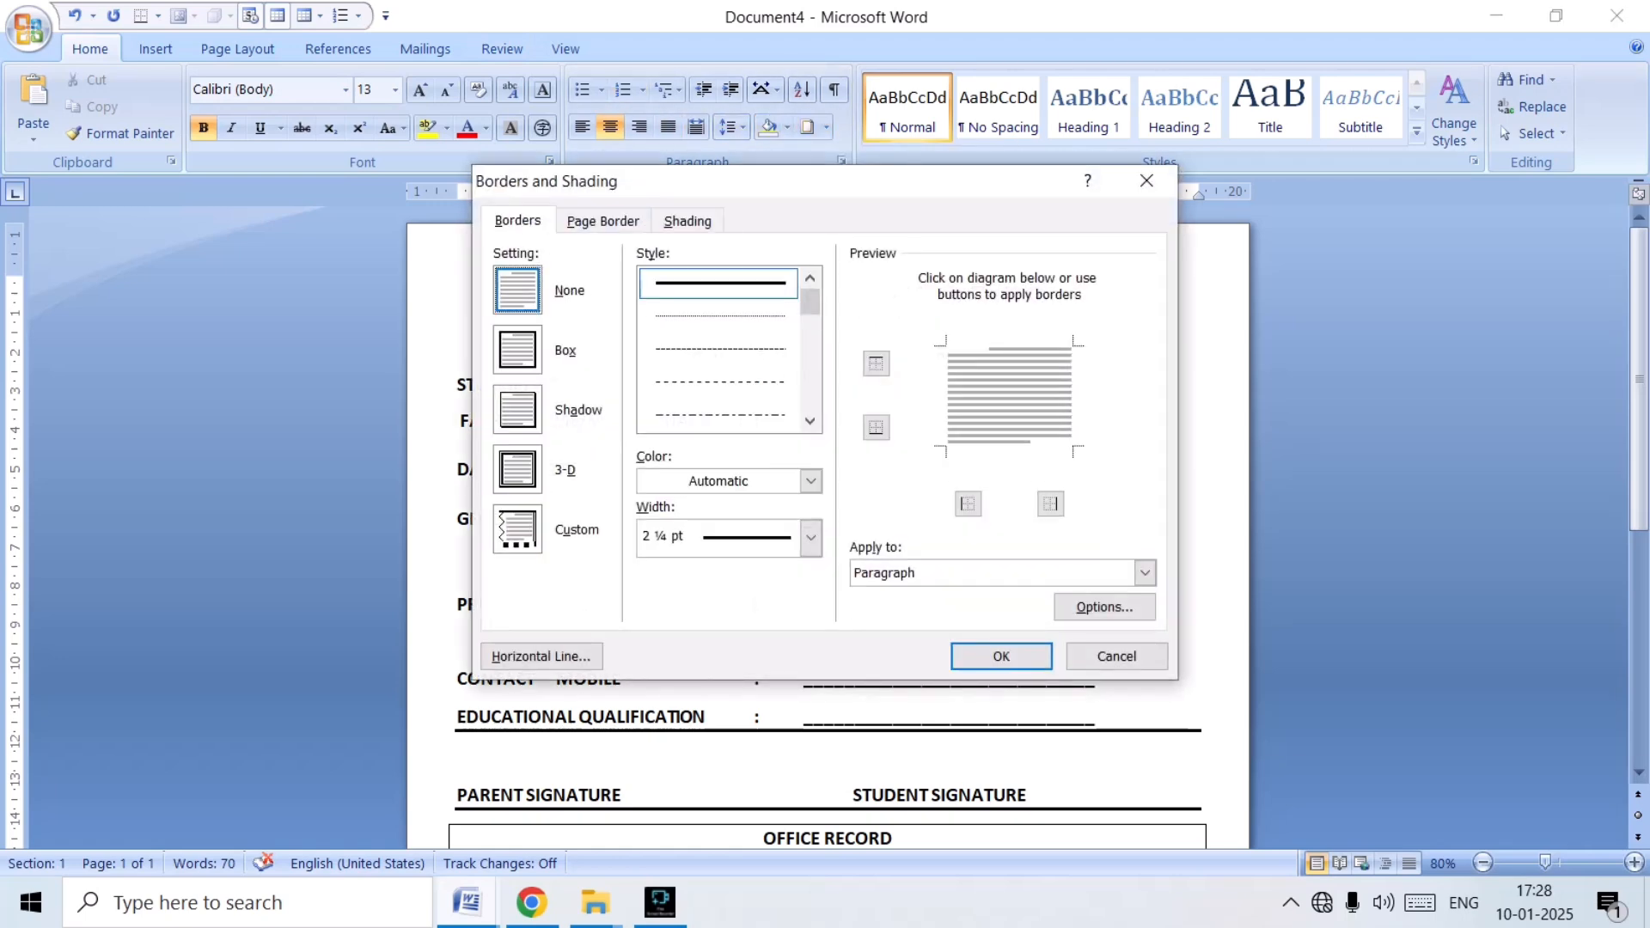
click(603, 221)
click(517, 350)
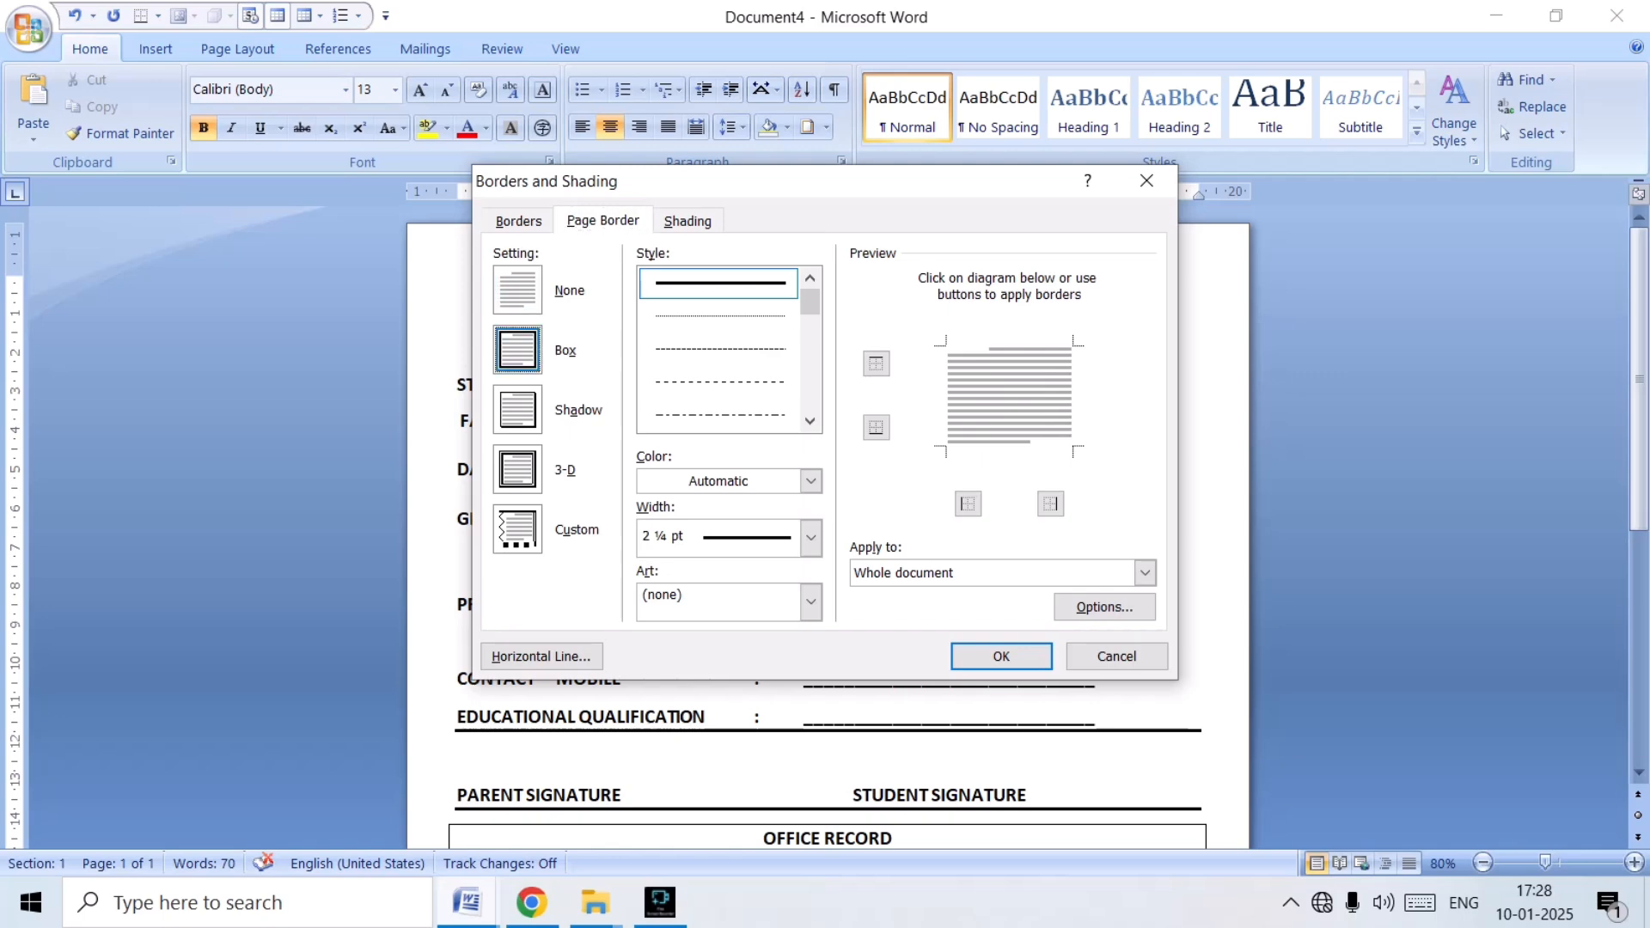
click(1001, 656)
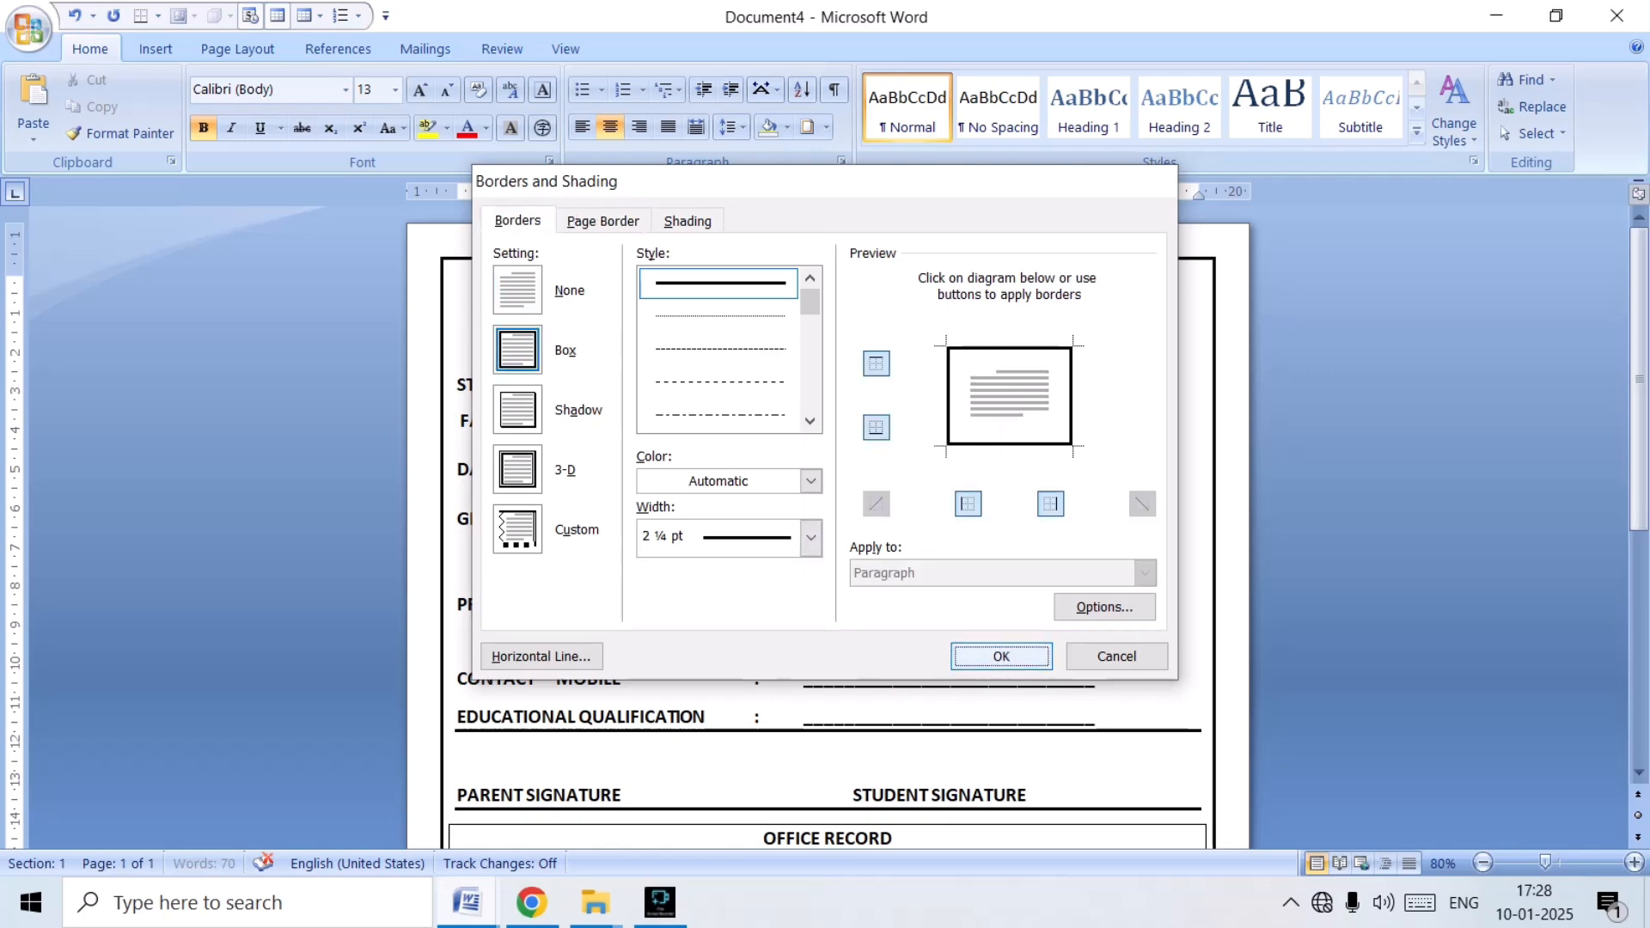
Review the bordered form from the MAXSRITECHNOLOGIES heading down to the authorized signature block.
scroll(828, 516, down, 10)
scroll(828, 515, up, 5)
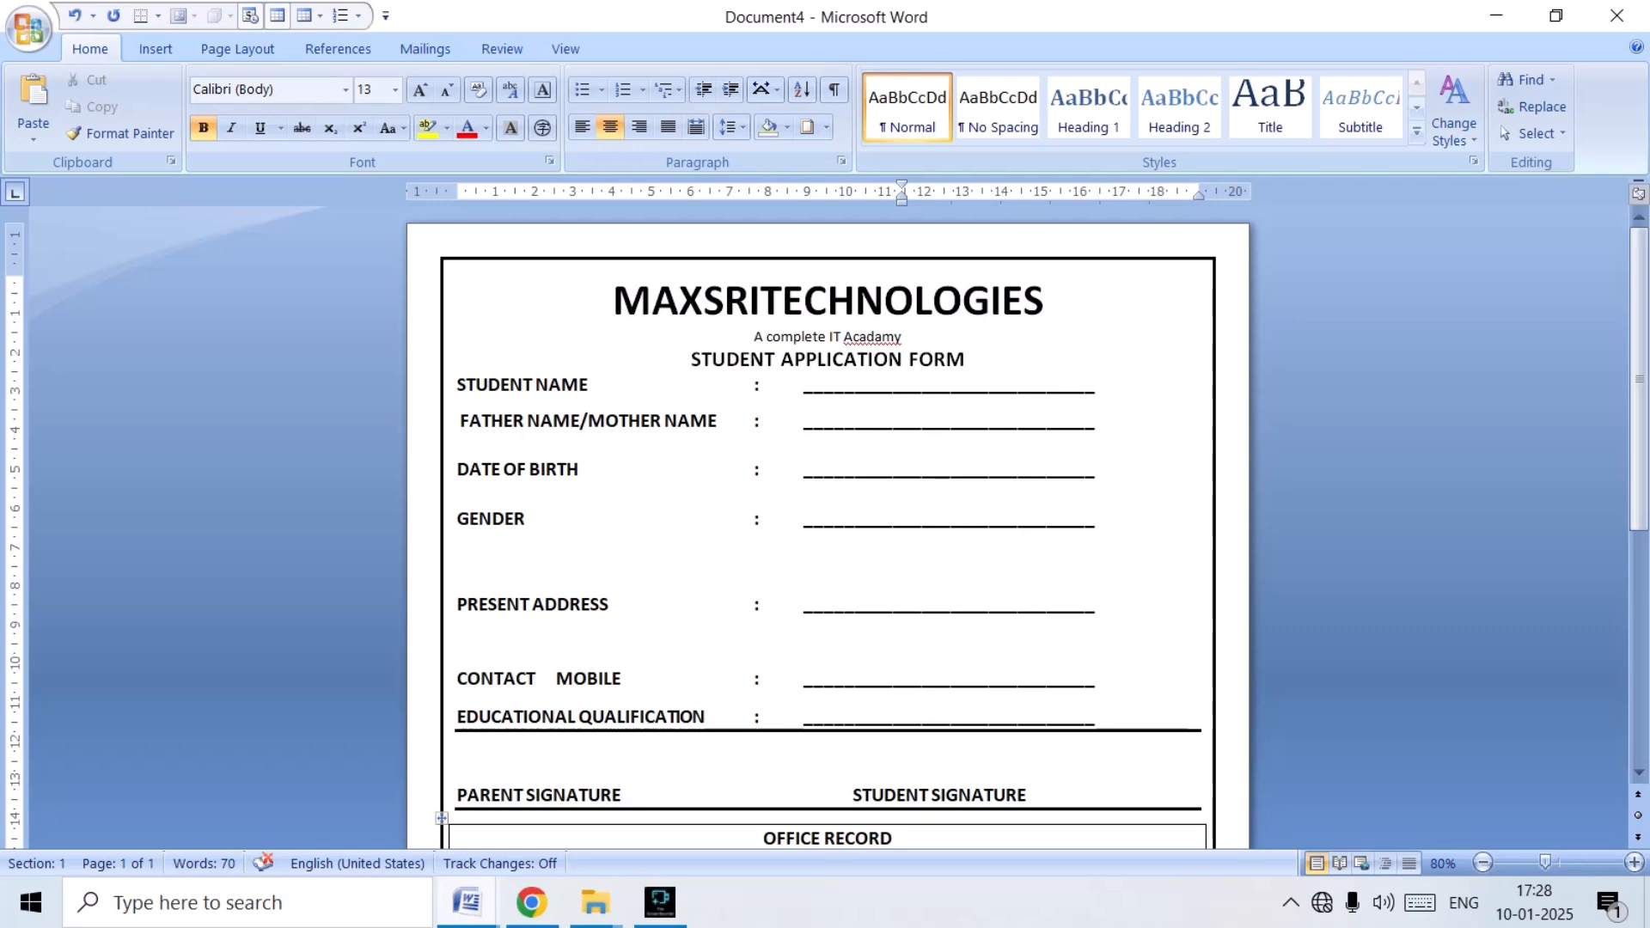
scroll(827, 515, down, 5)
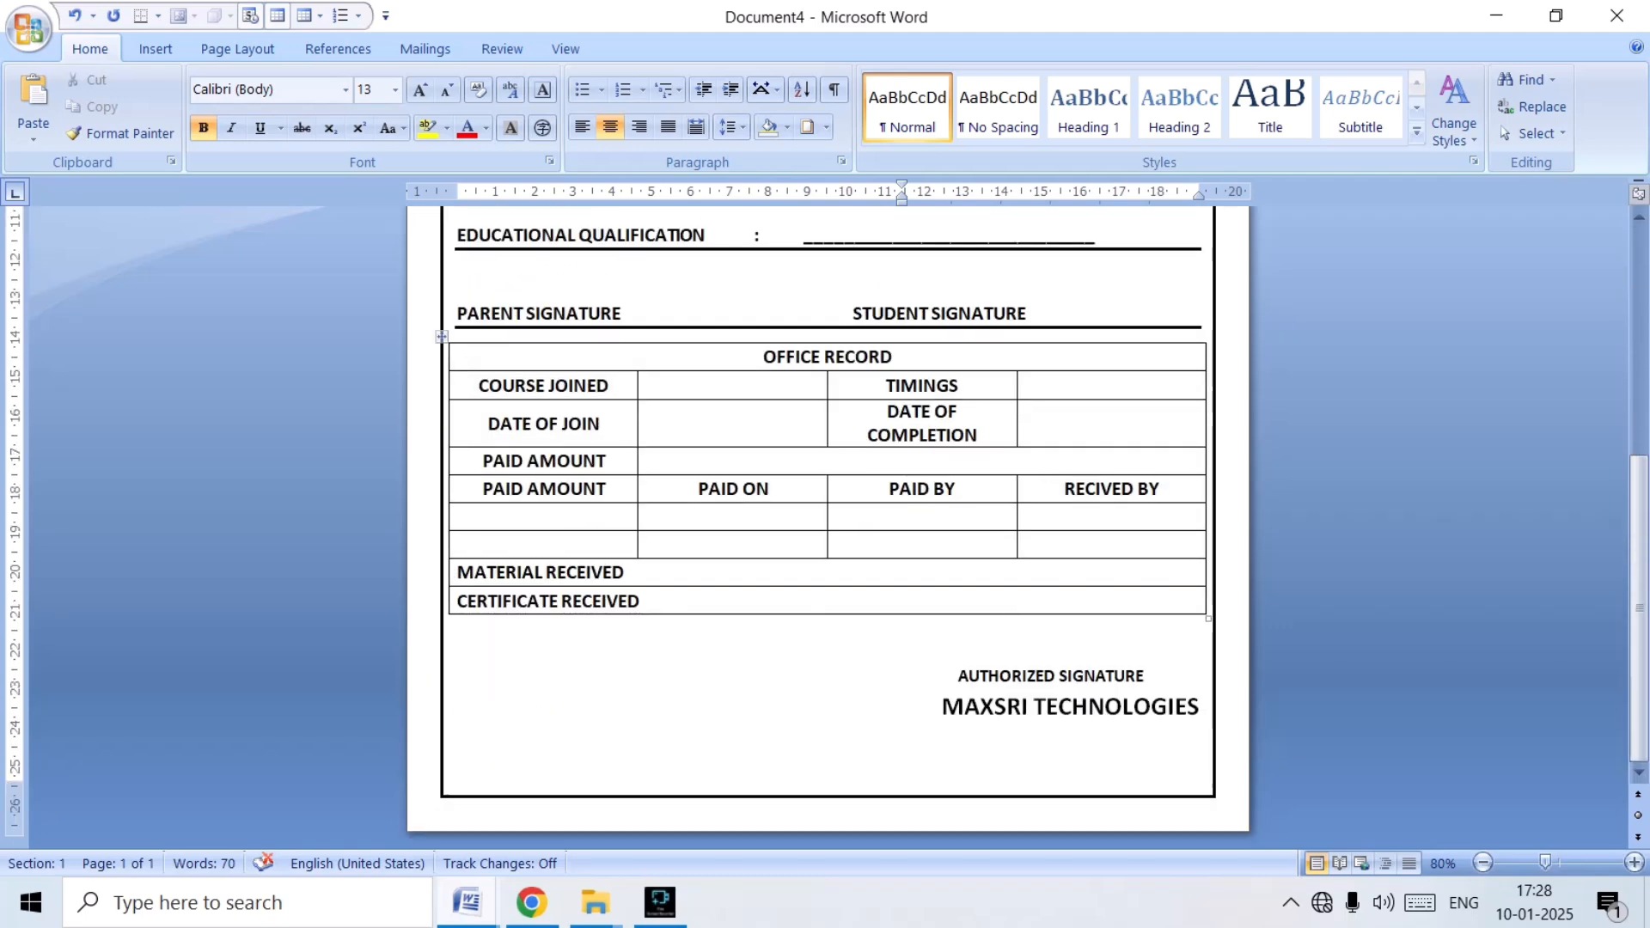
scroll(827, 516, up, 5)
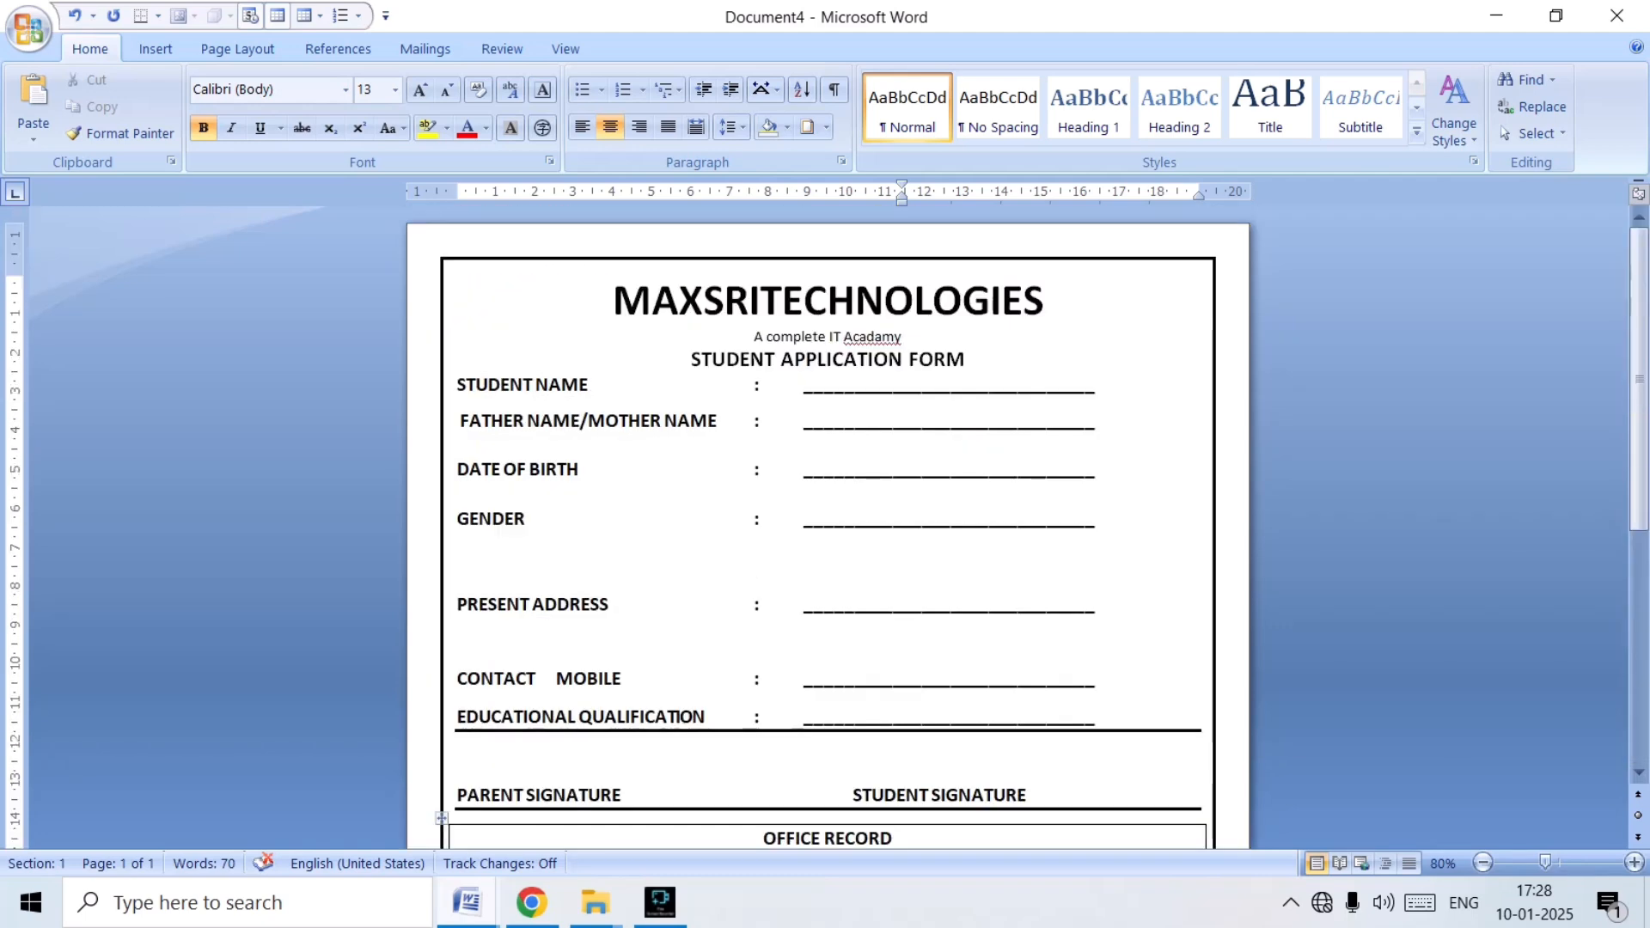
scroll(827, 516, down, 5)
scroll(827, 515, up, 5)
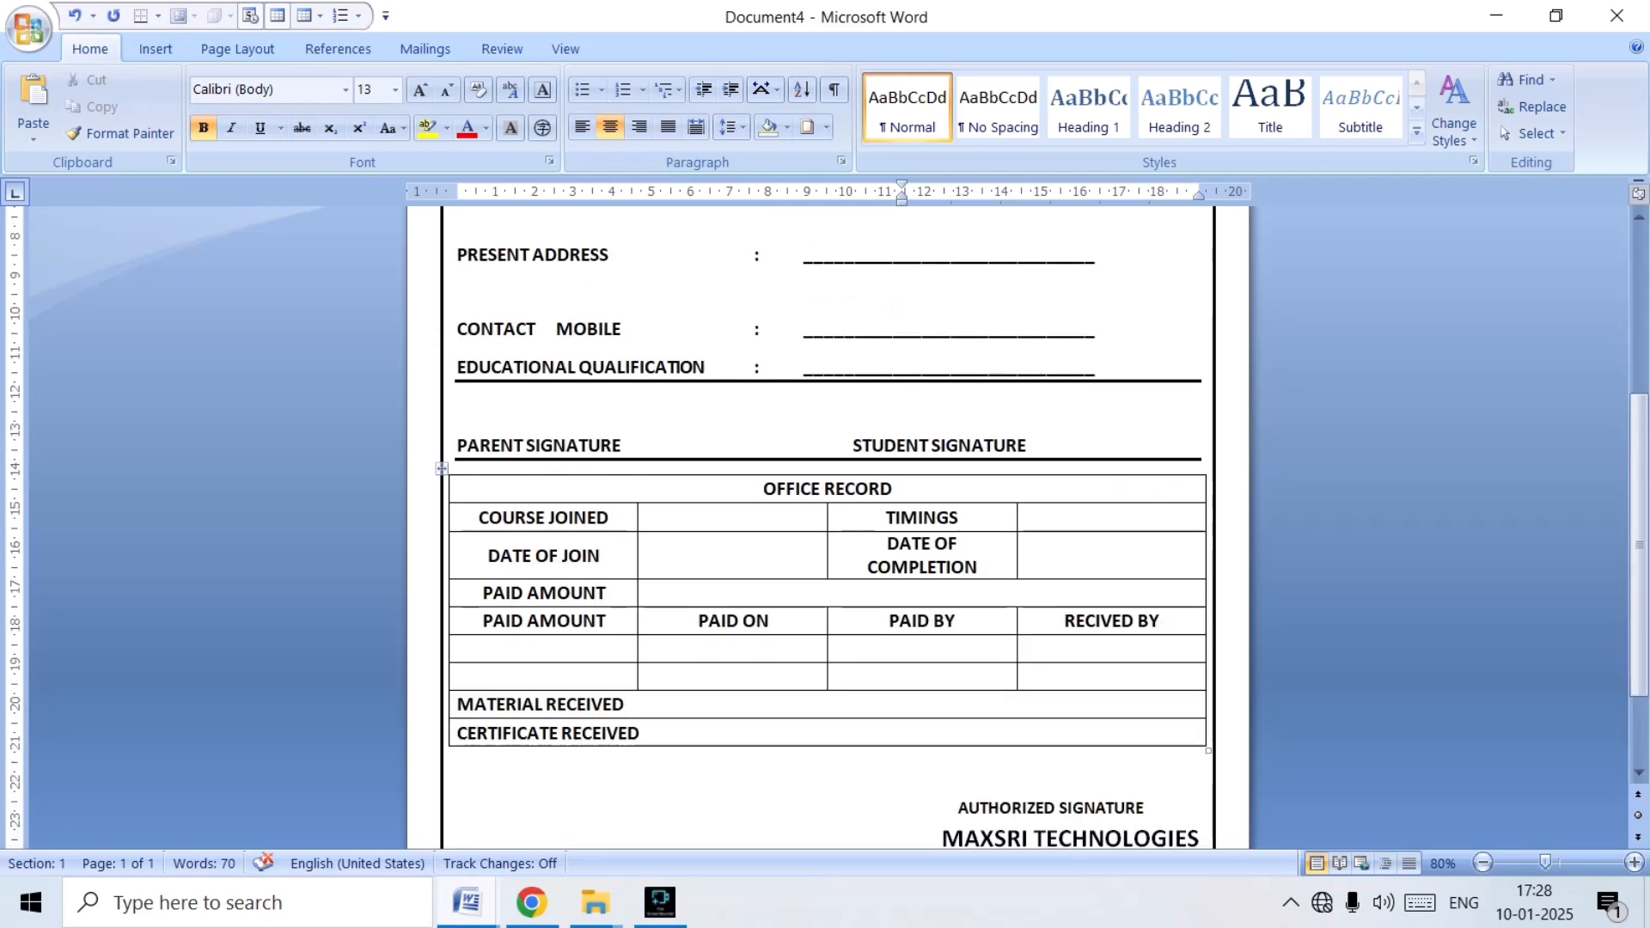
scroll(828, 515, down, 5)
scroll(828, 515, up, 3)
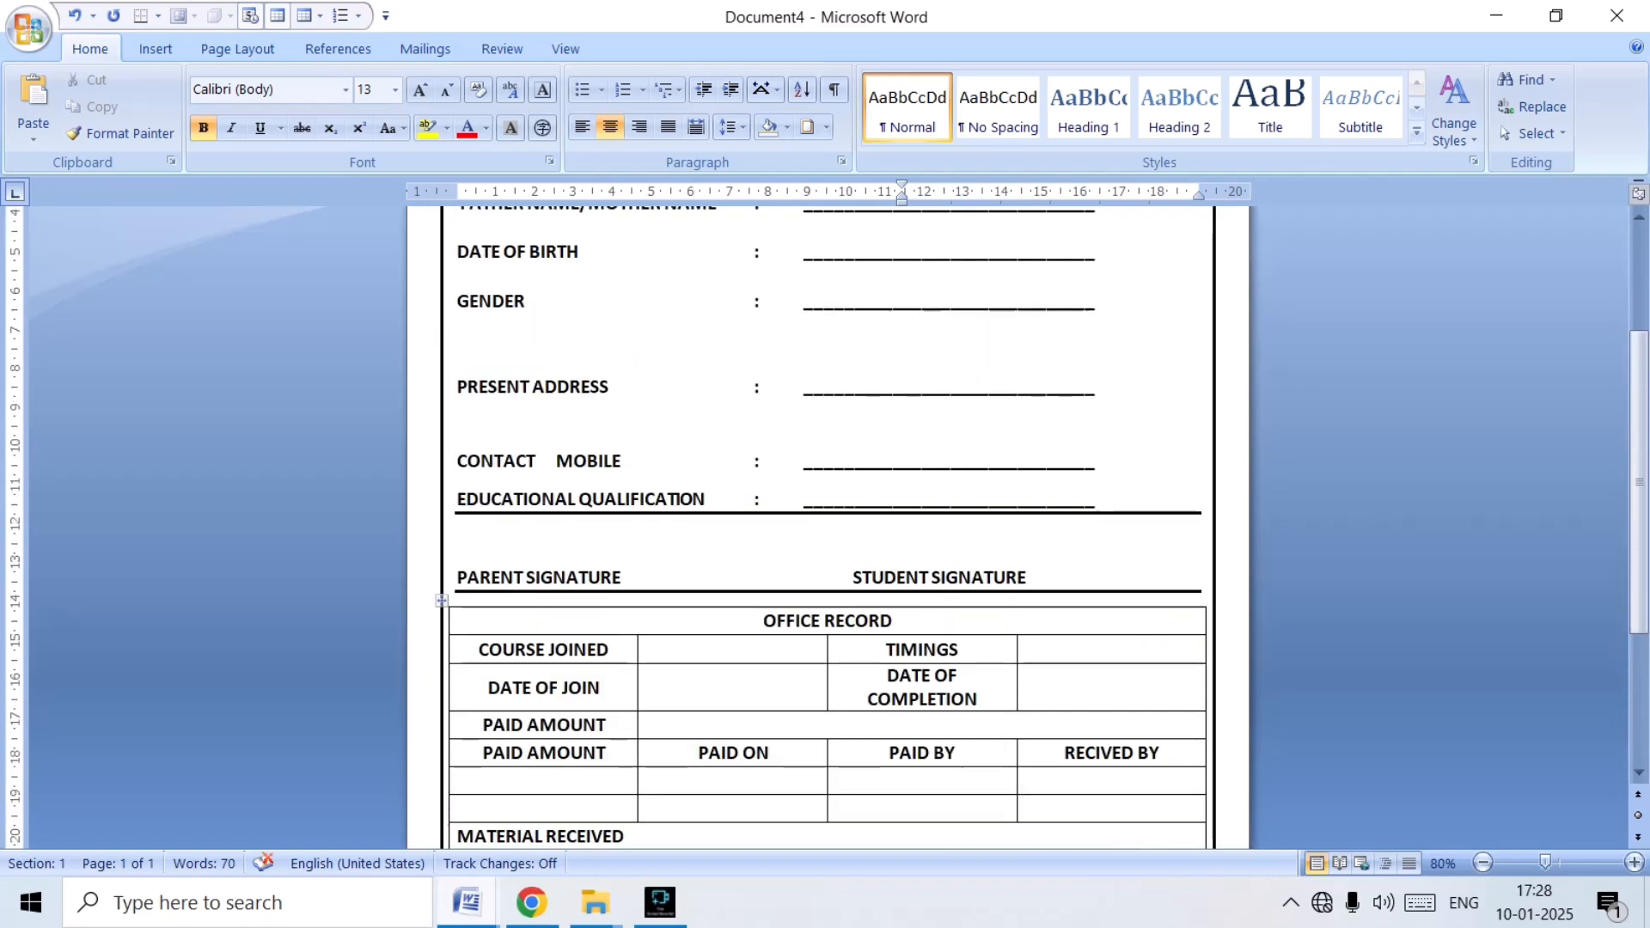